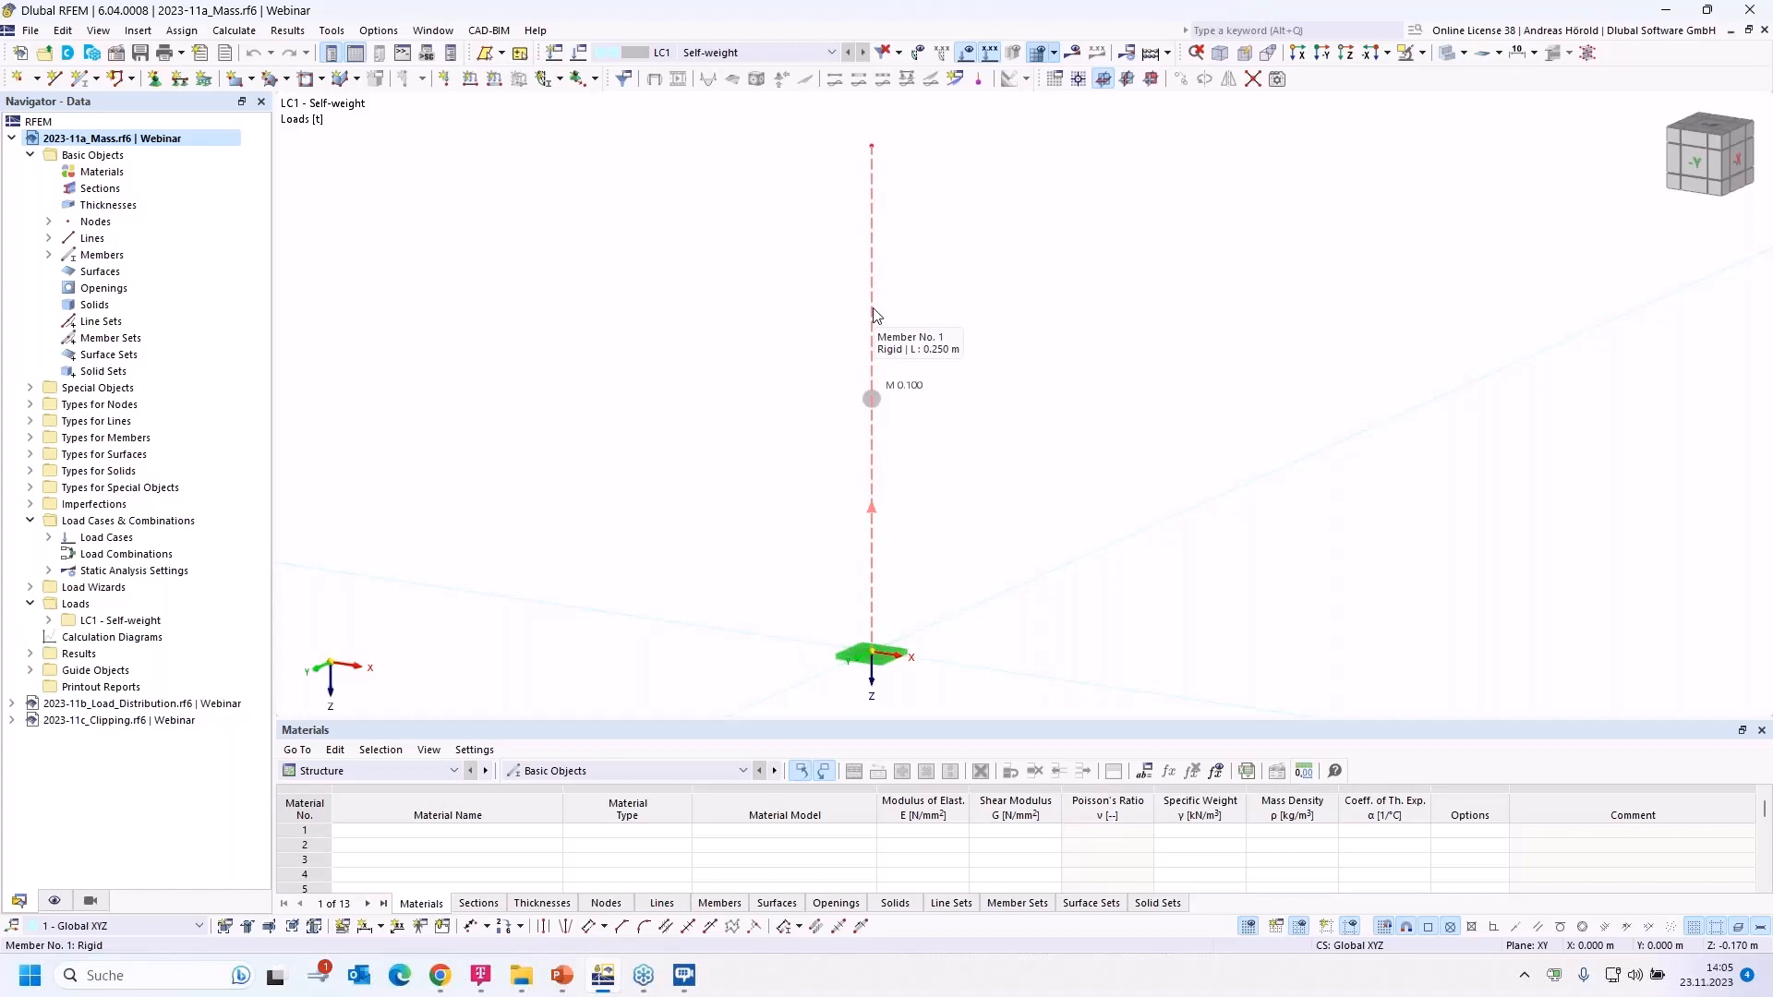
Step: Inspect the mass load on the rigid member's middle node, including its available load types, and close it without changes
{"action": "double_click", "coordinate": [878, 399]}
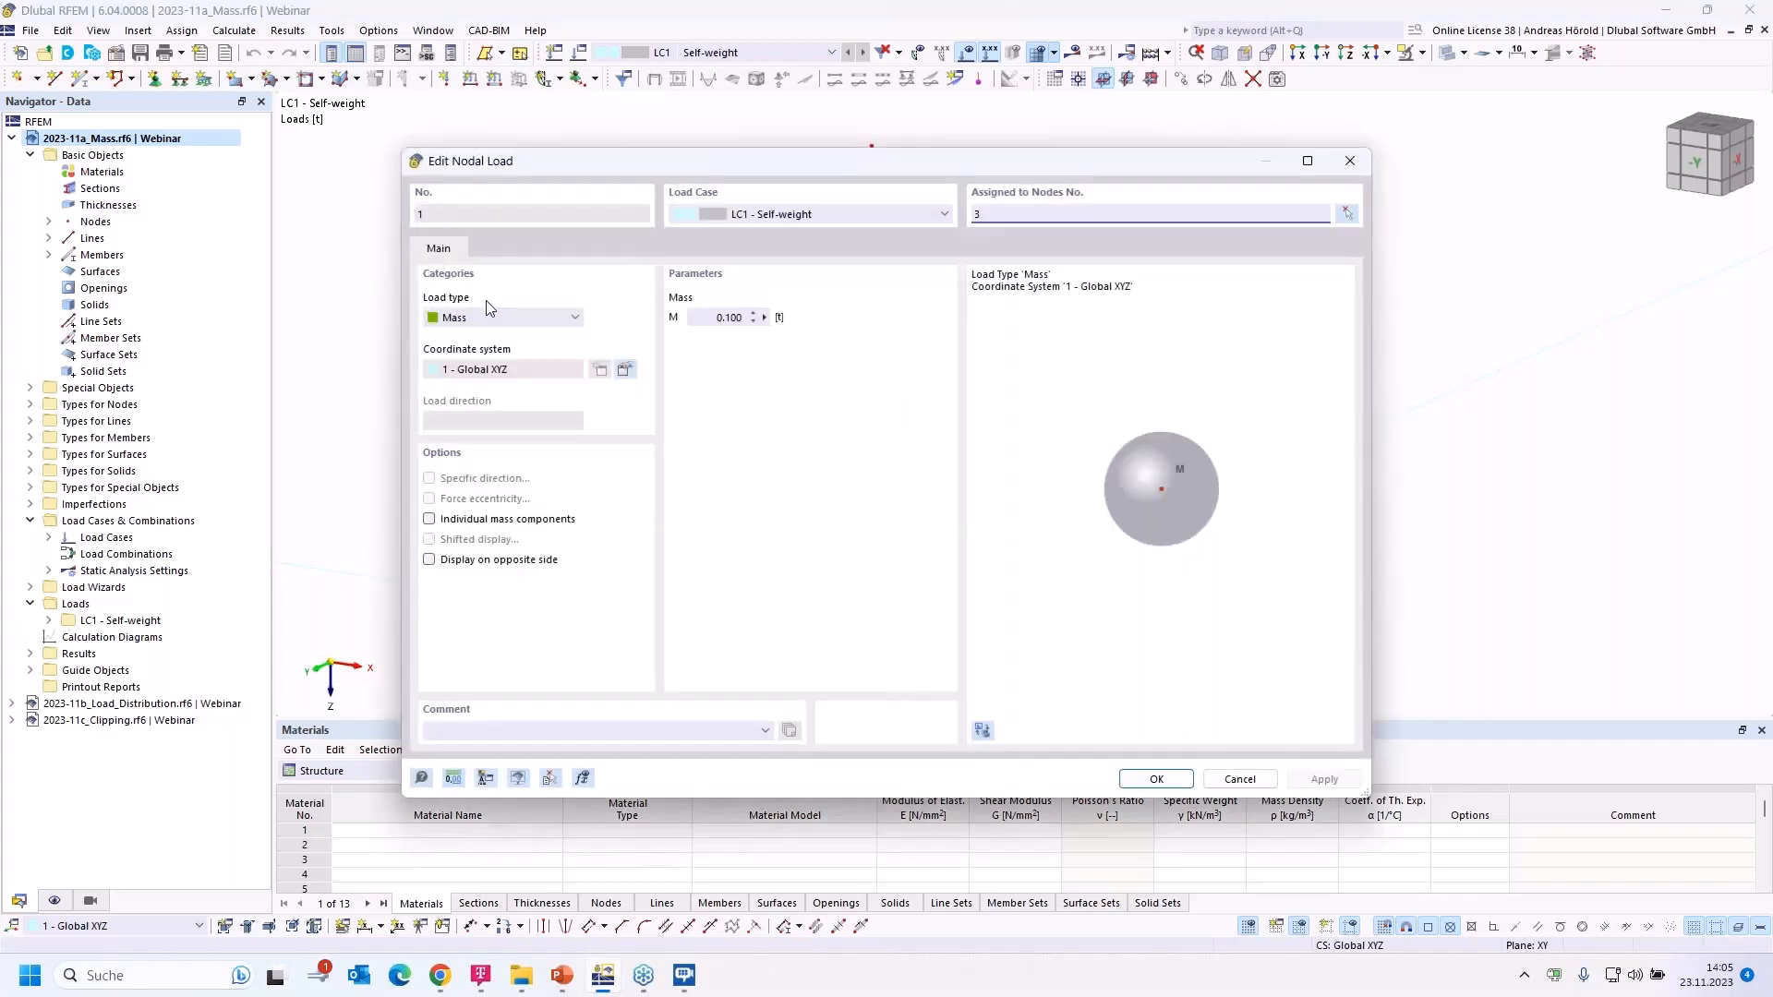
{"action": "left_click", "coordinate": [575, 318]}
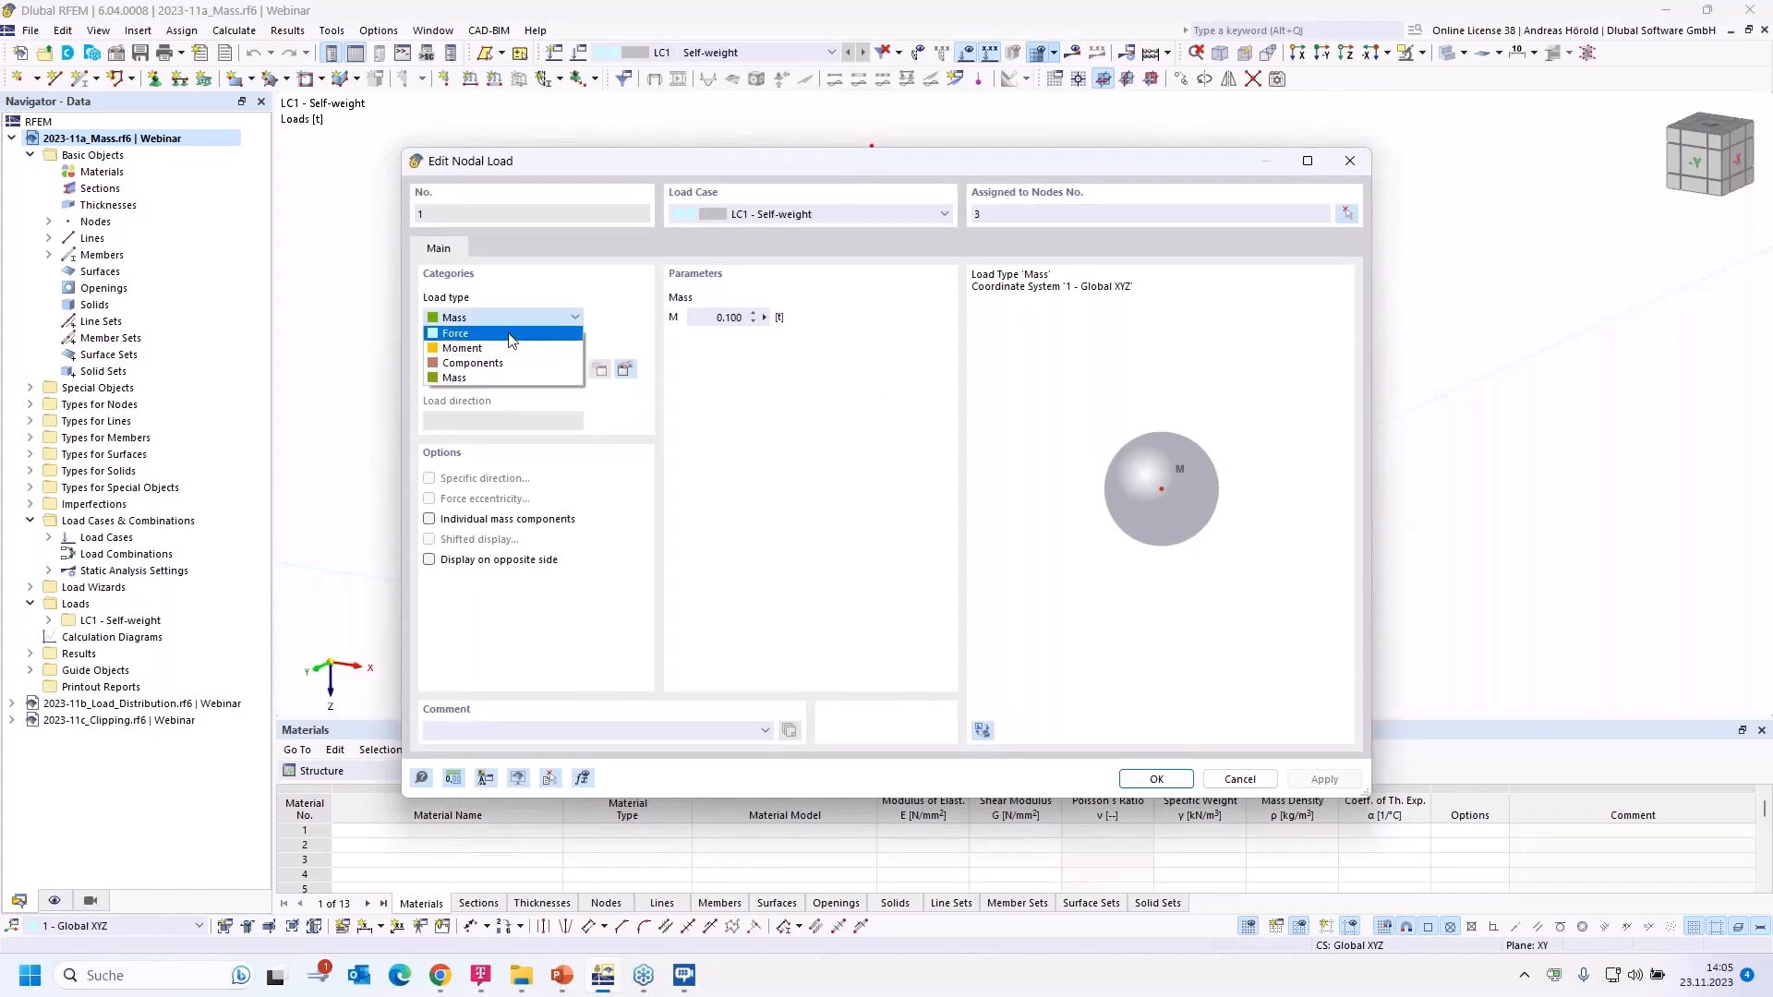
{"action": "left_click", "coordinate": [516, 287]}
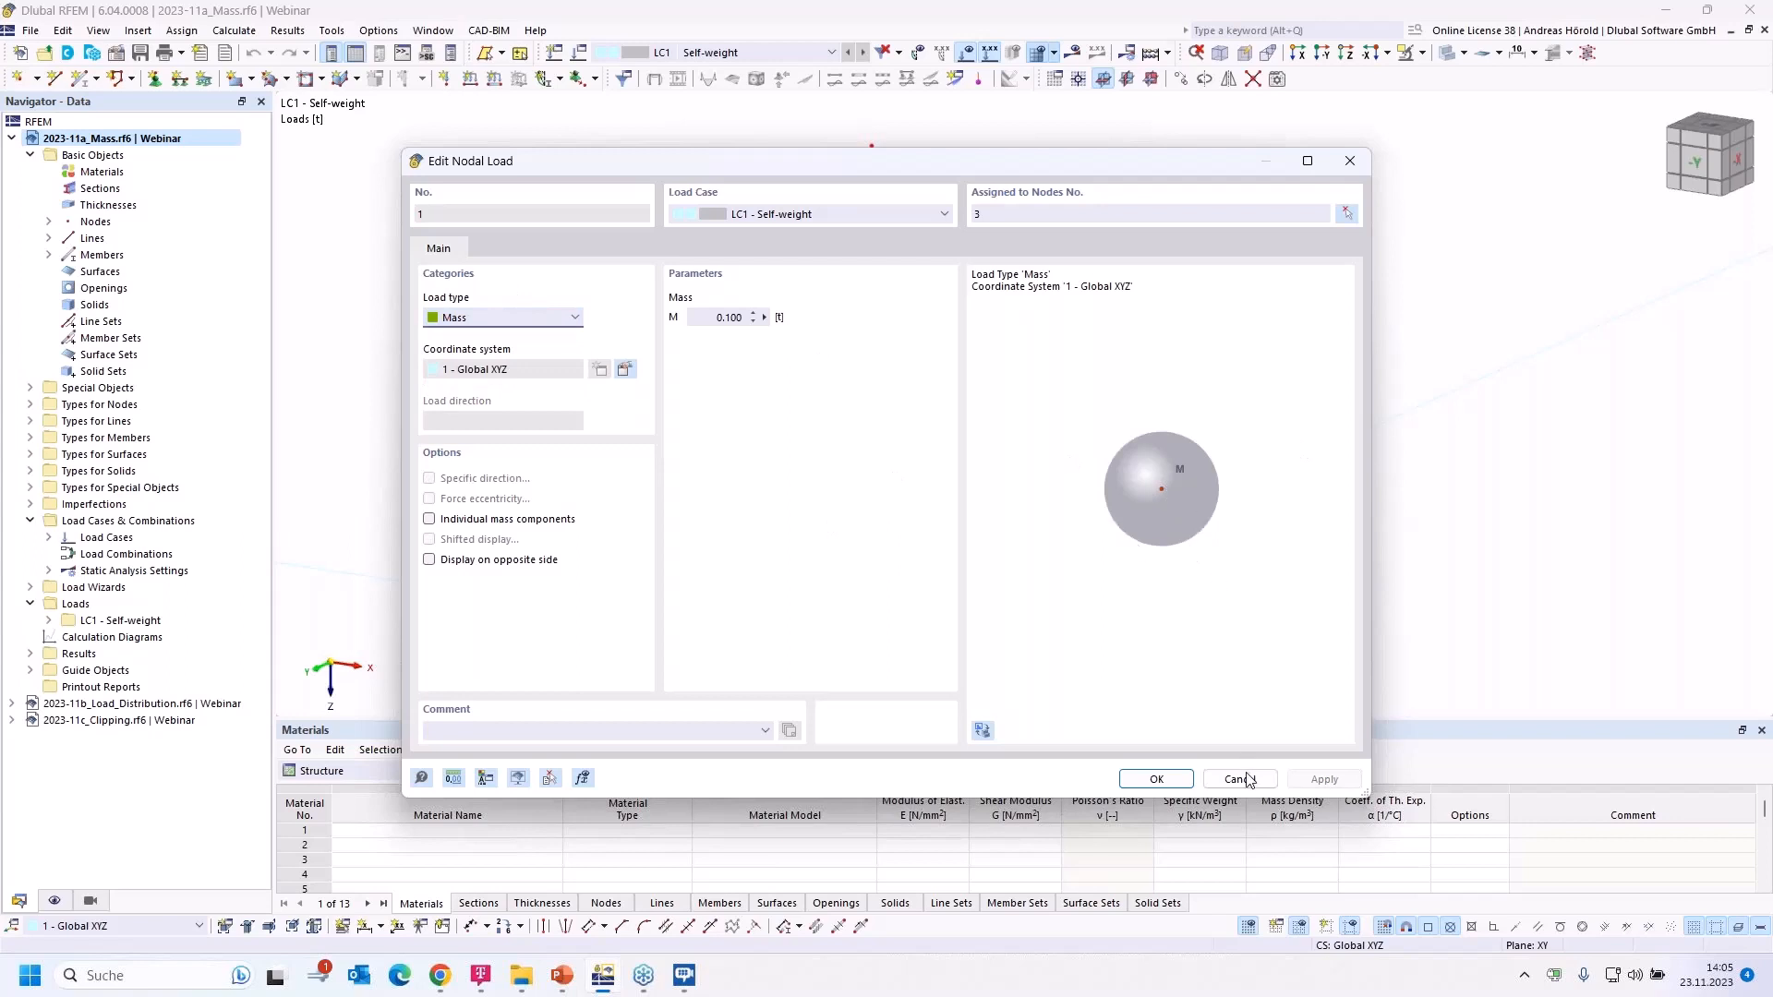
{"action": "left_click", "coordinate": [1156, 778]}
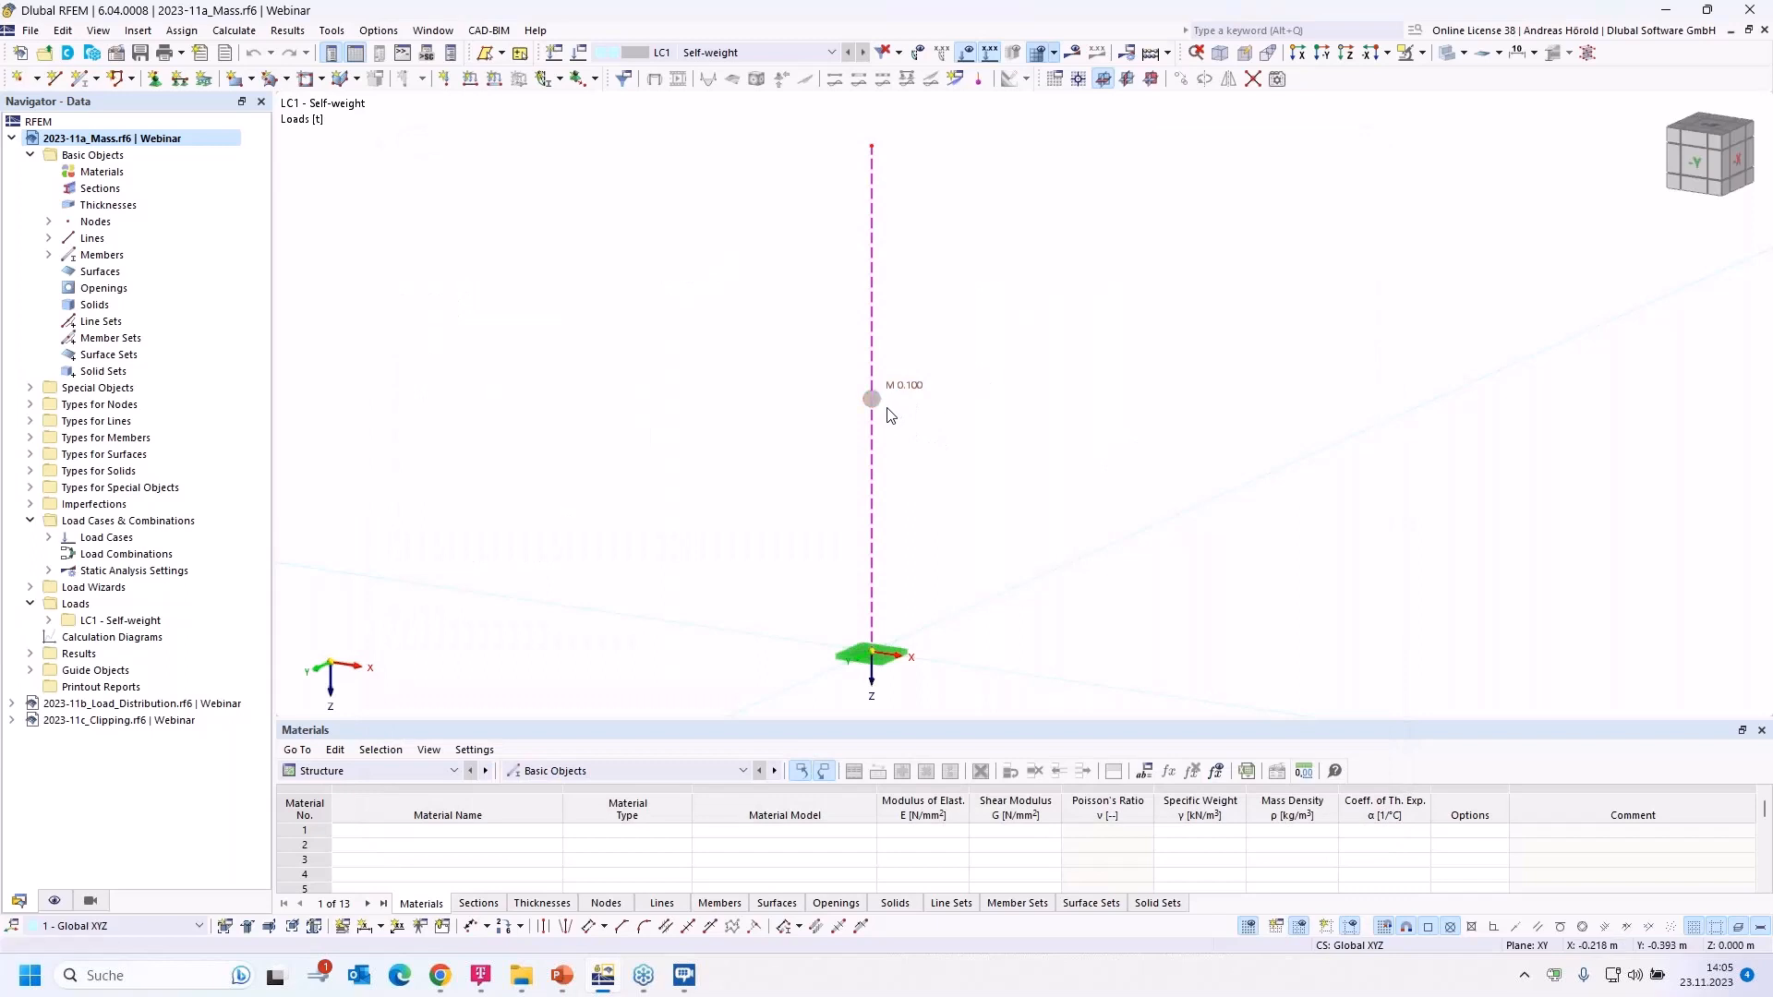
Step: Display the LC1 results, expand the support reactions, and review the static analysis summary of loads and support forces
{"action": "left_click", "coordinate": [1073, 53]}
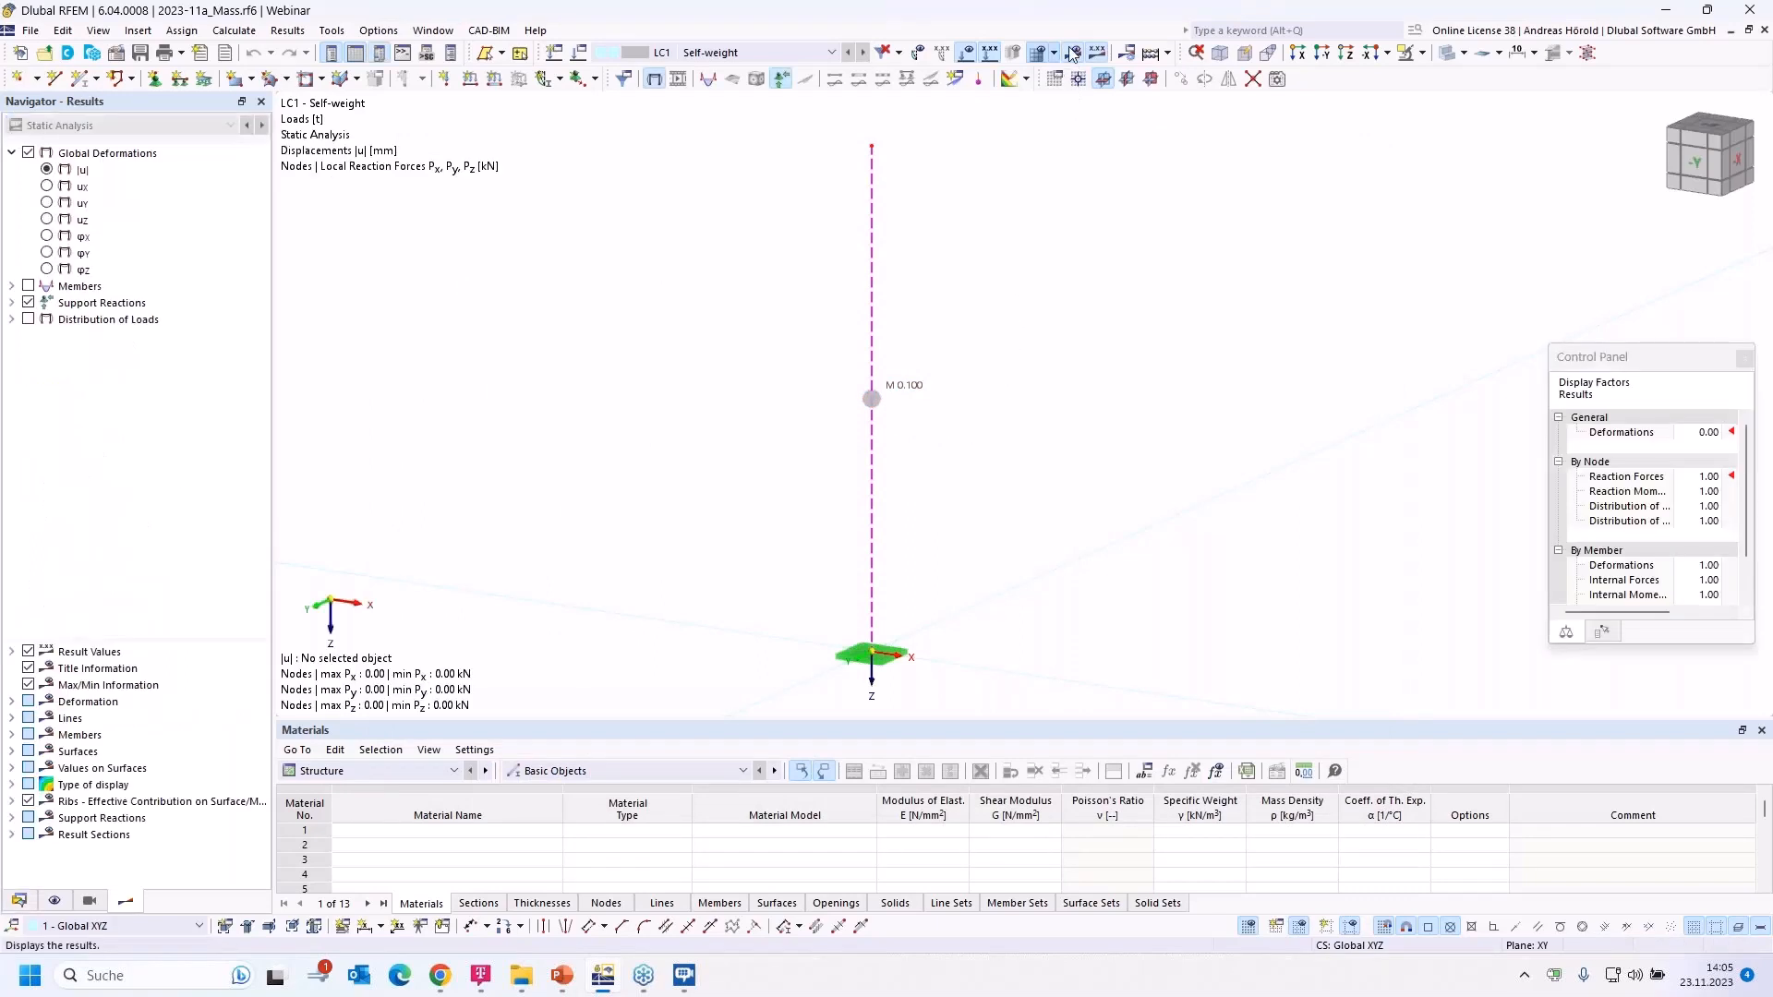
{"action": "middle_click_drag", "start_coordinate": [927, 624], "coordinate": [925, 539]}
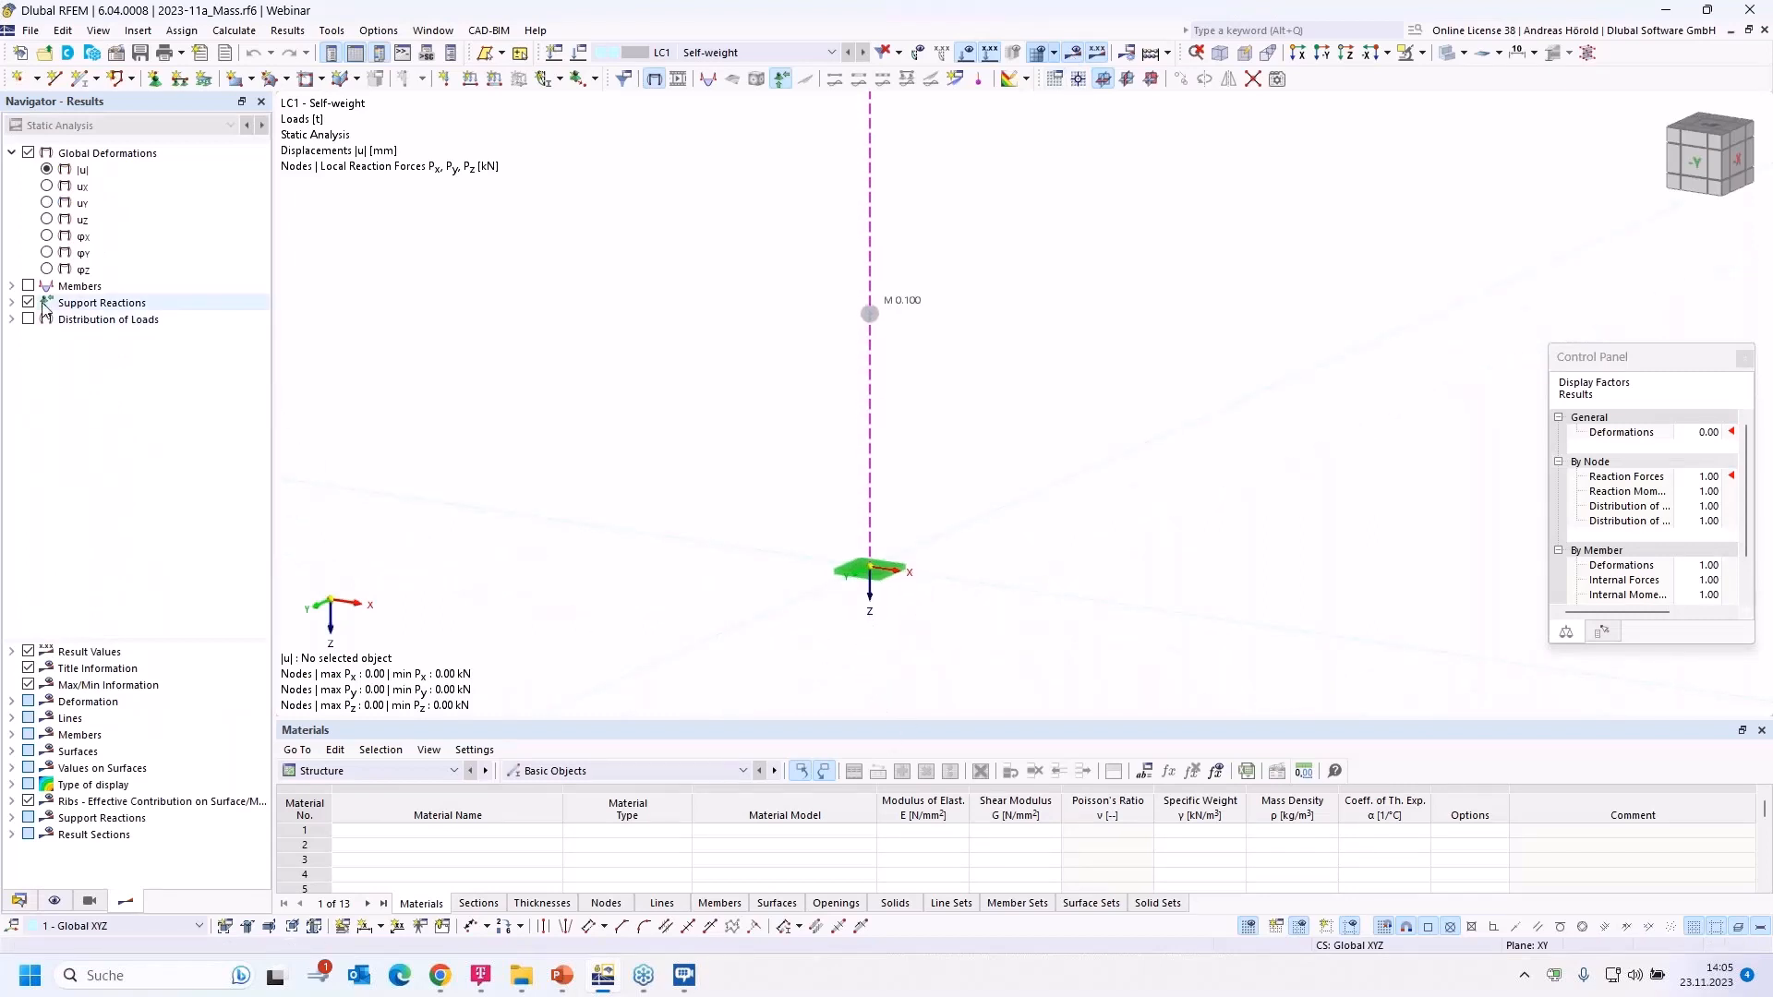
{"action": "left_click", "coordinate": [11, 302]}
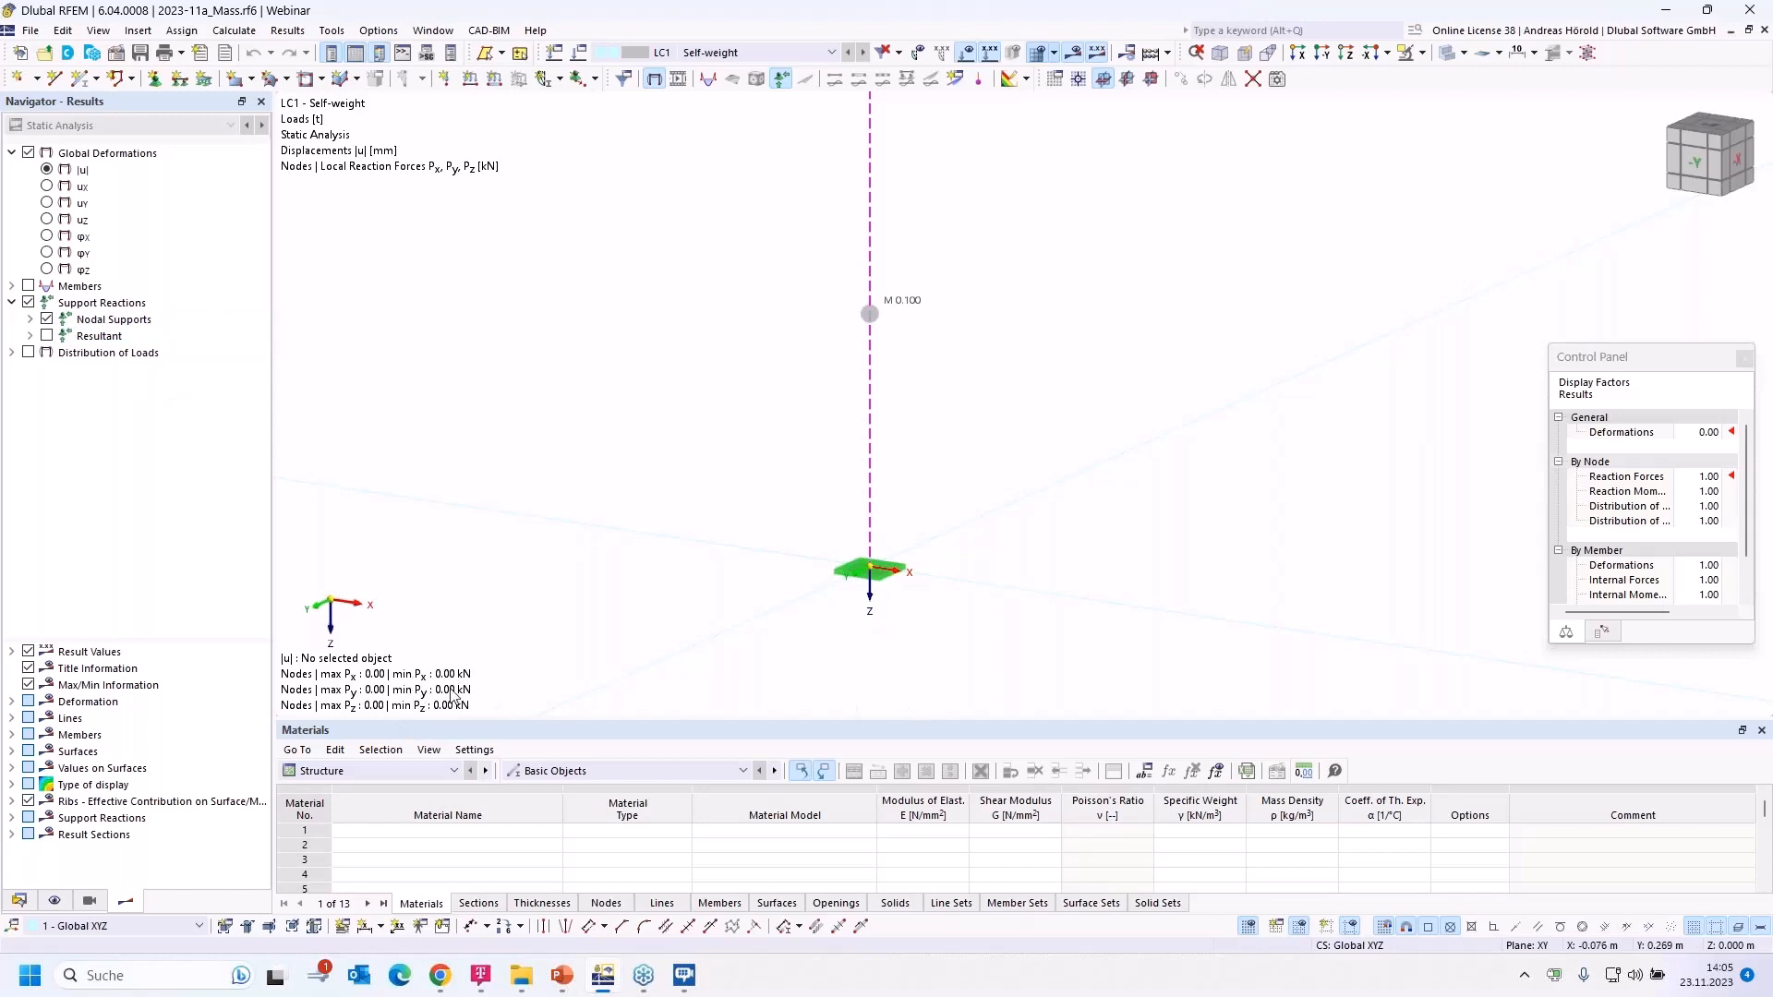
{"action": "left_click", "coordinate": [360, 774]}
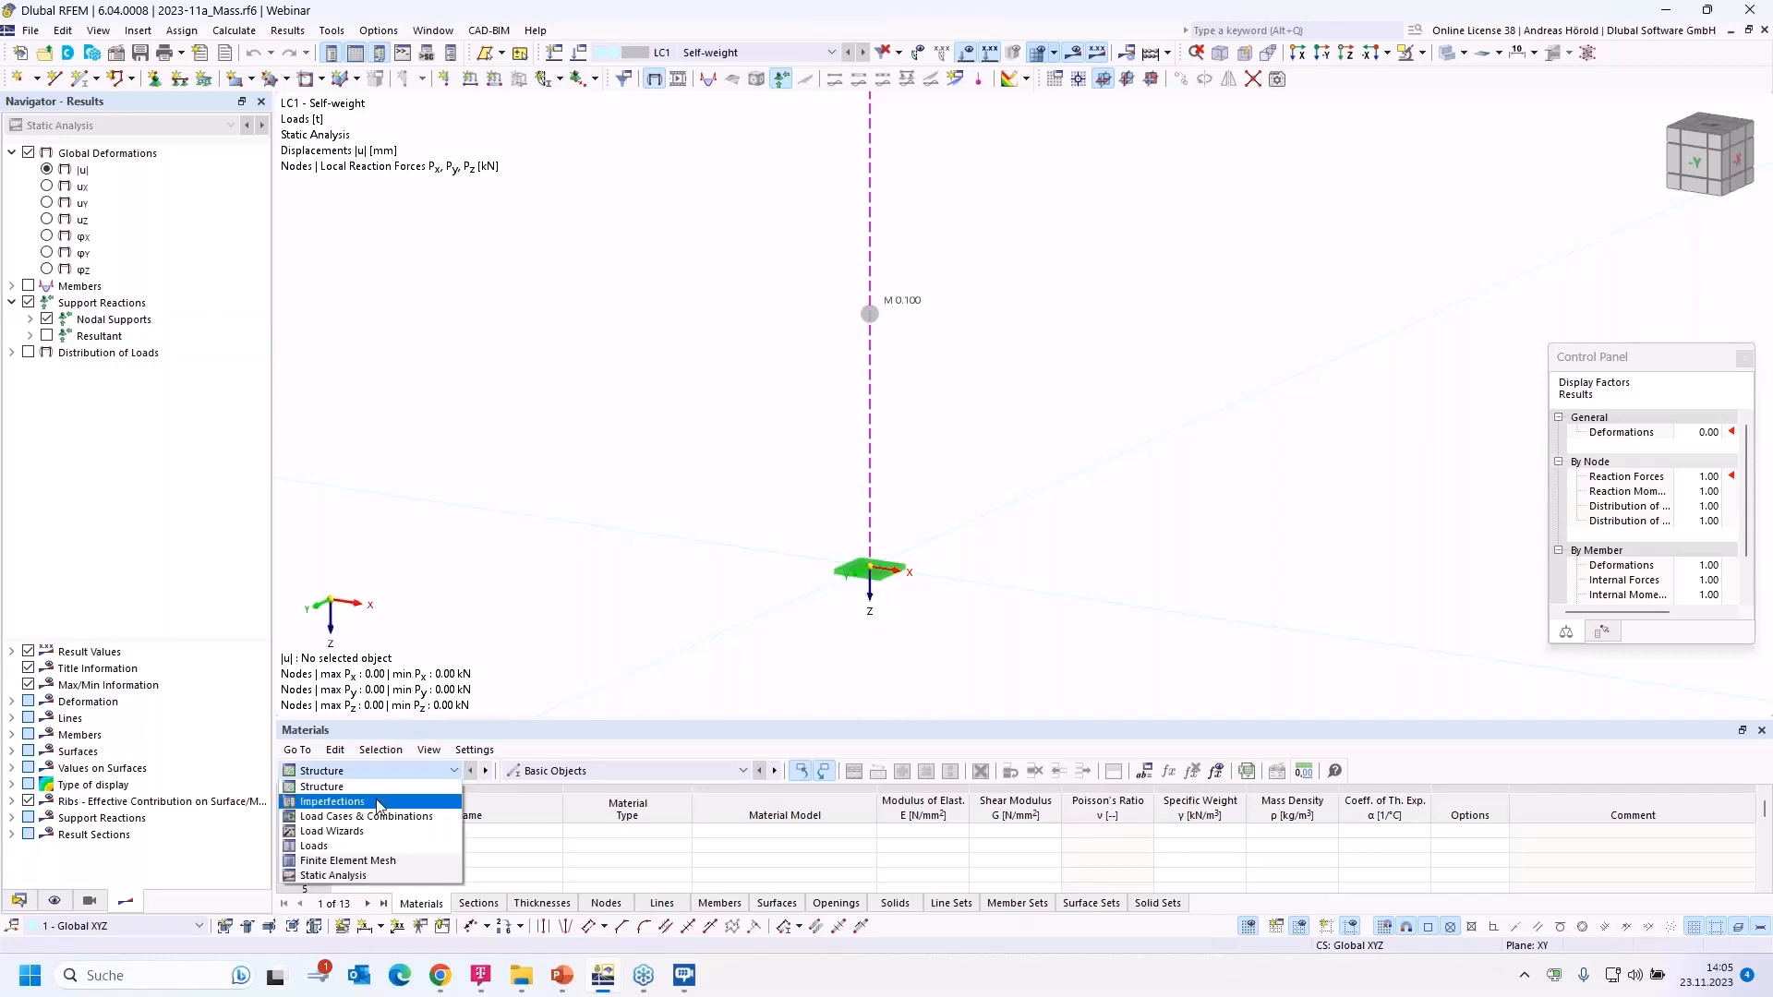
{"action": "left_click", "coordinate": [376, 875]}
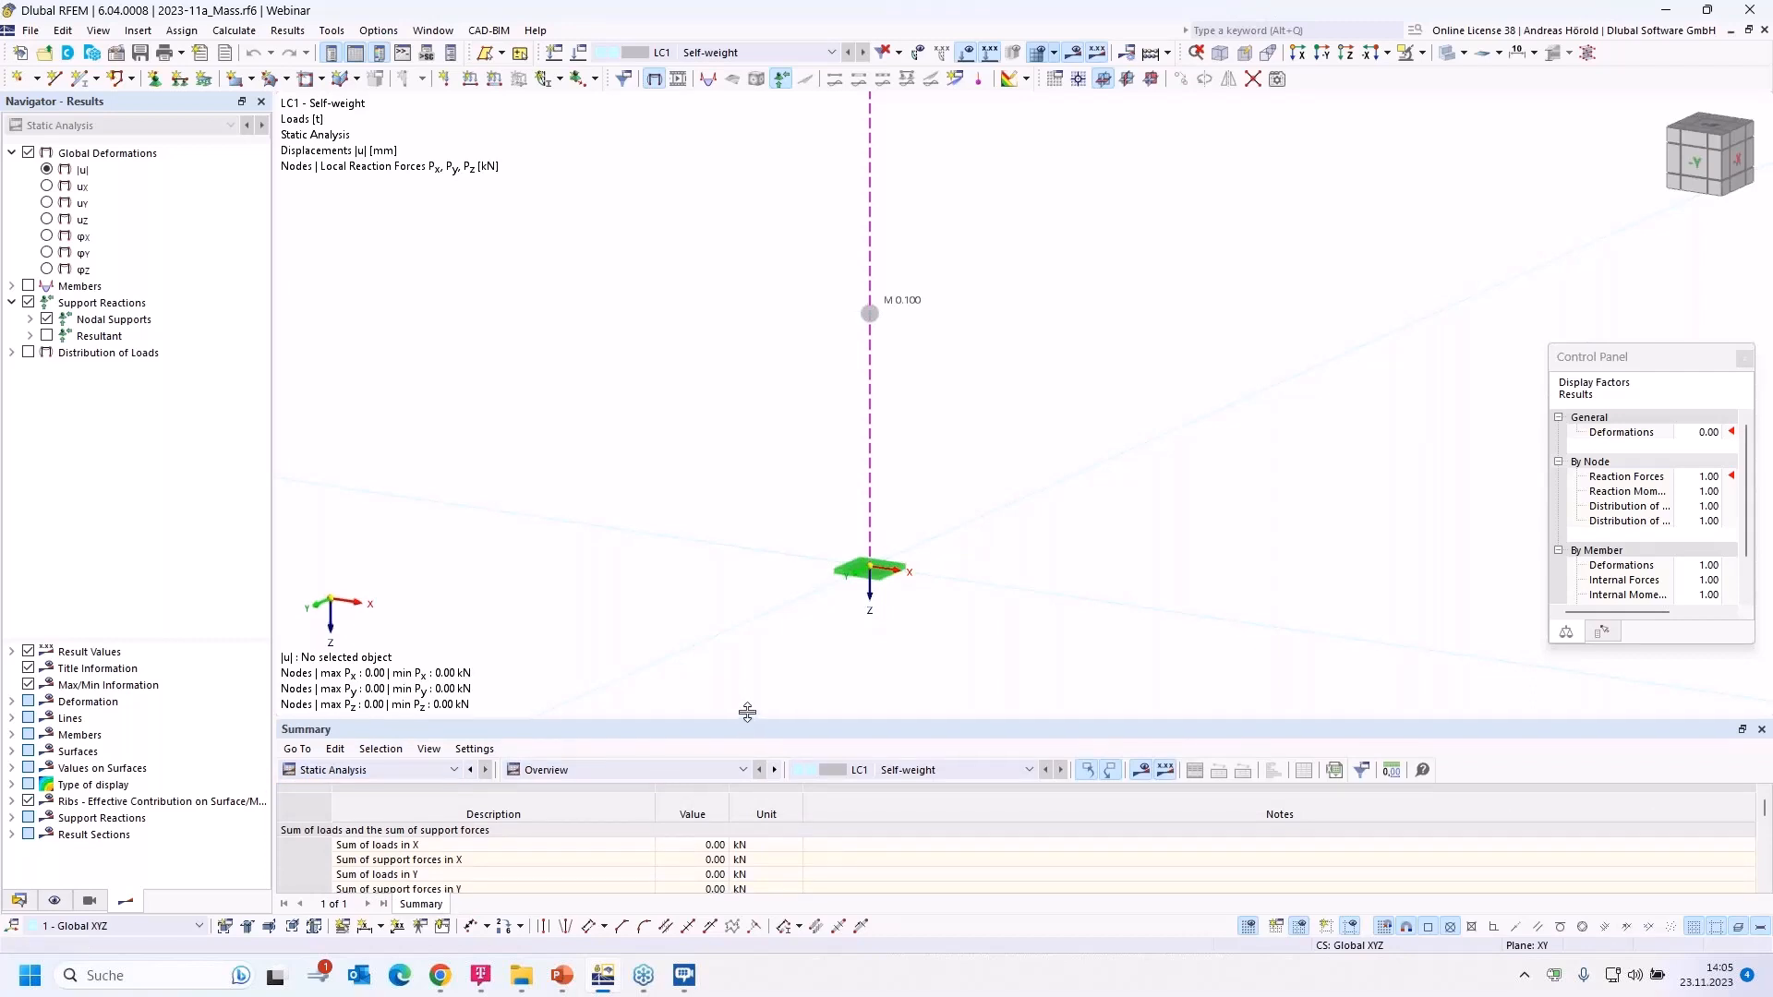
{"action": "left_click_drag", "start_coordinate": [746, 719], "coordinate": [747, 613]}
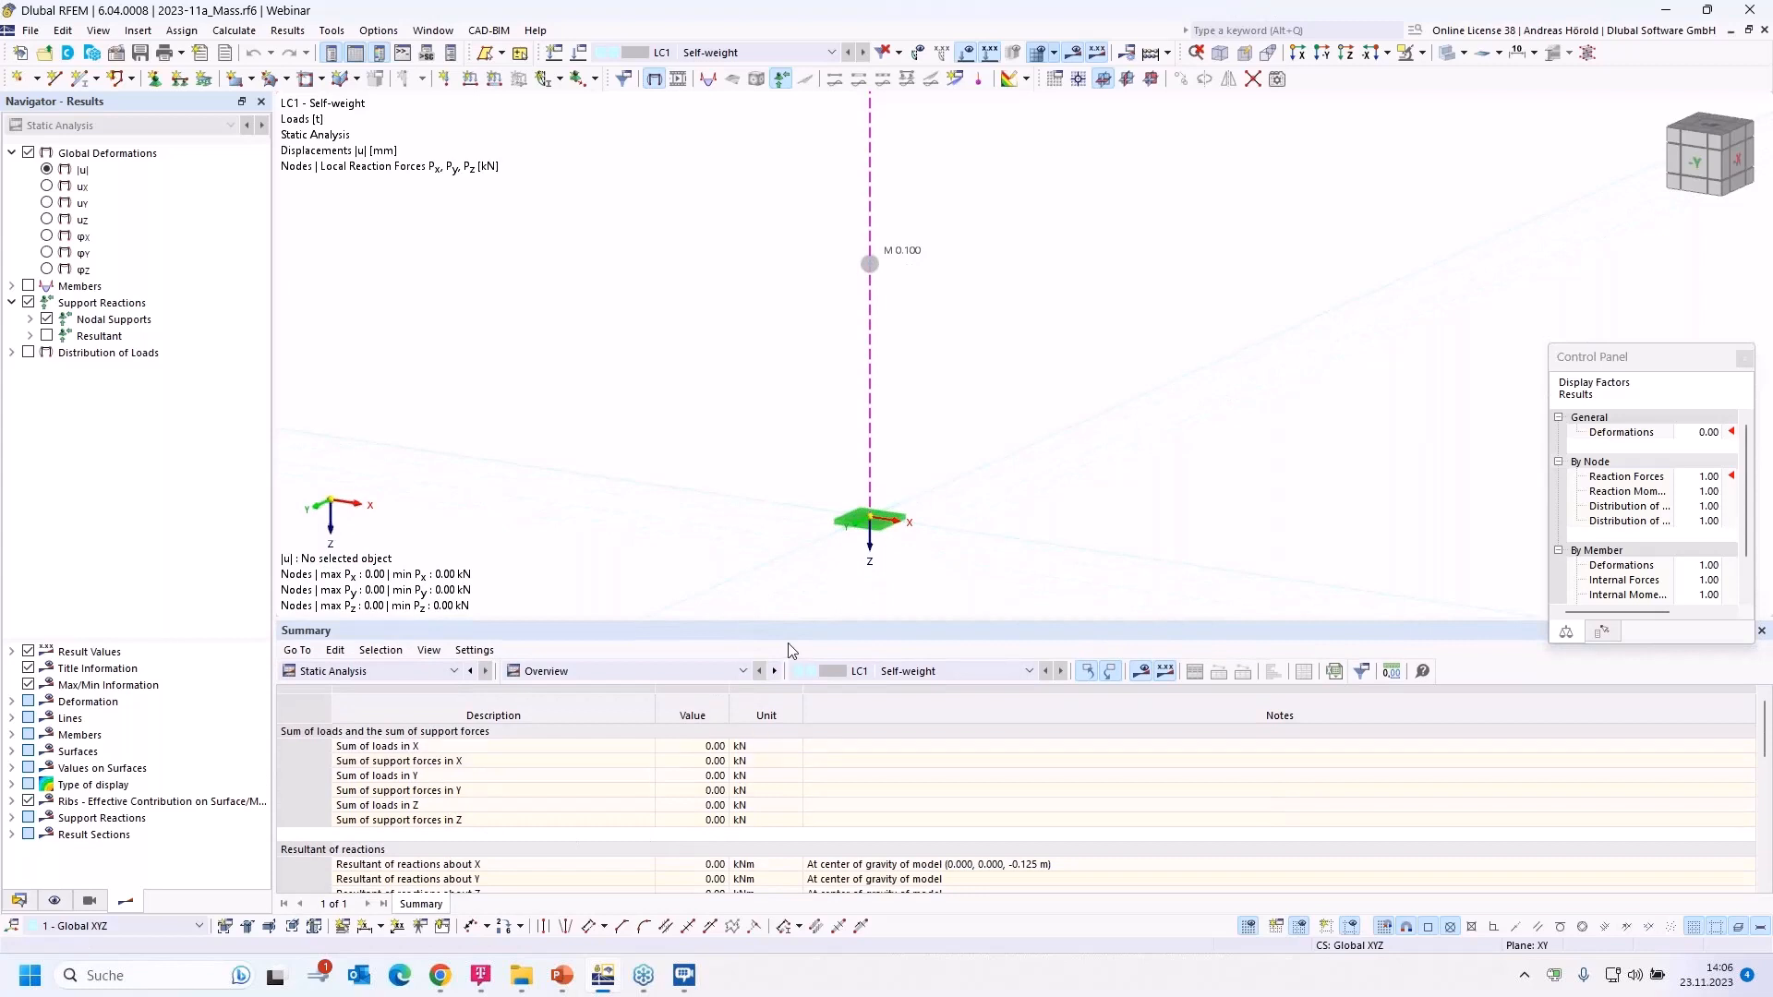
{"action": "left_click_drag", "start_coordinate": [798, 619], "coordinate": [795, 709]}
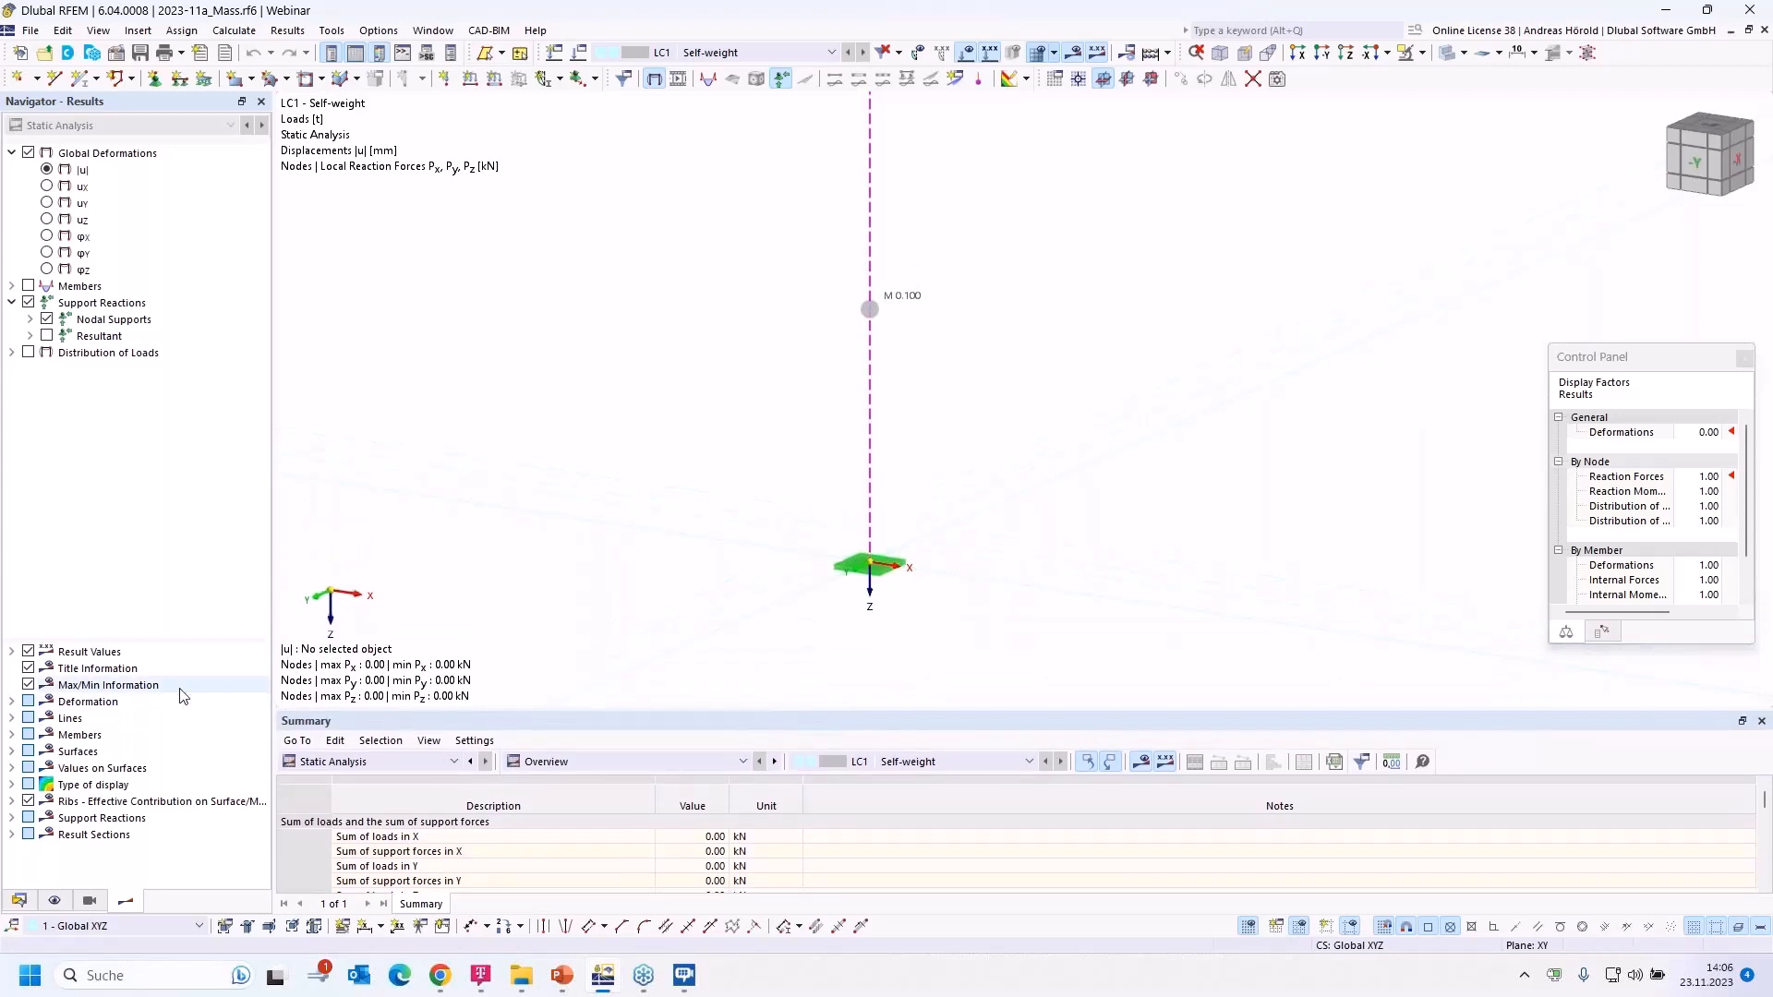
Step: Open load case LC1 in Load Cases & Combinations and edit its assigned static analysis settings SA1
{"action": "left_click", "coordinate": [18, 901]}
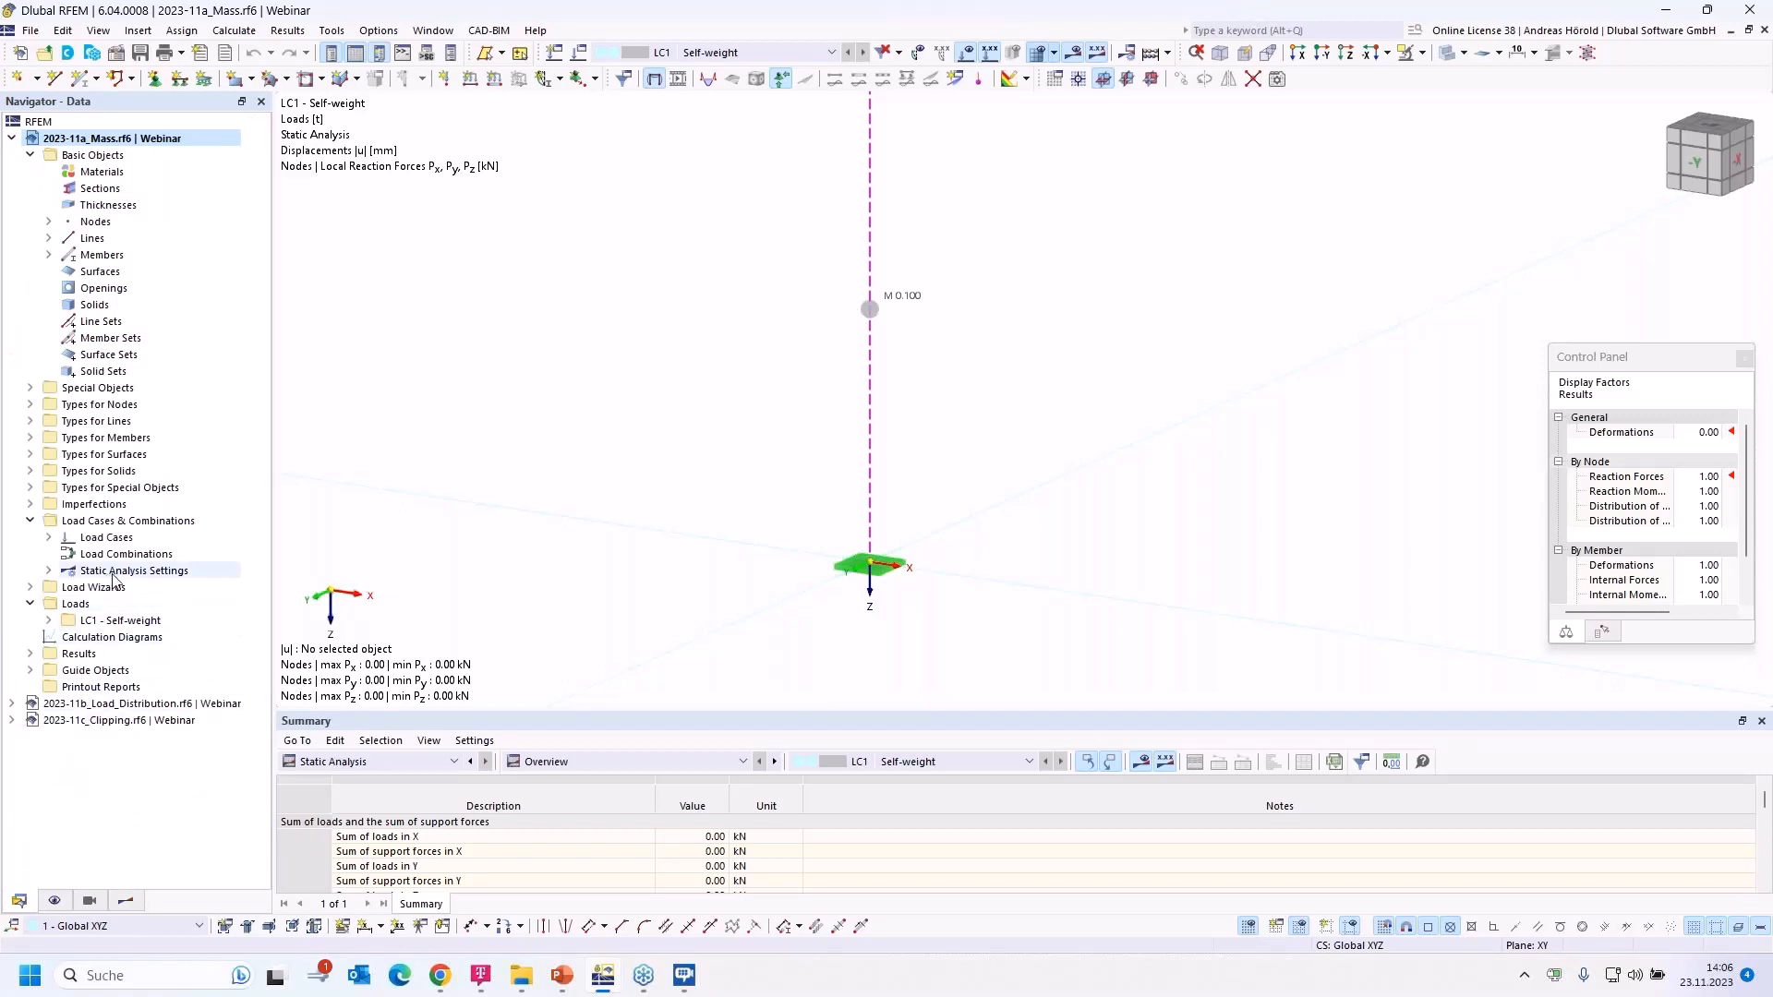
{"action": "left_click", "coordinate": [49, 571]}
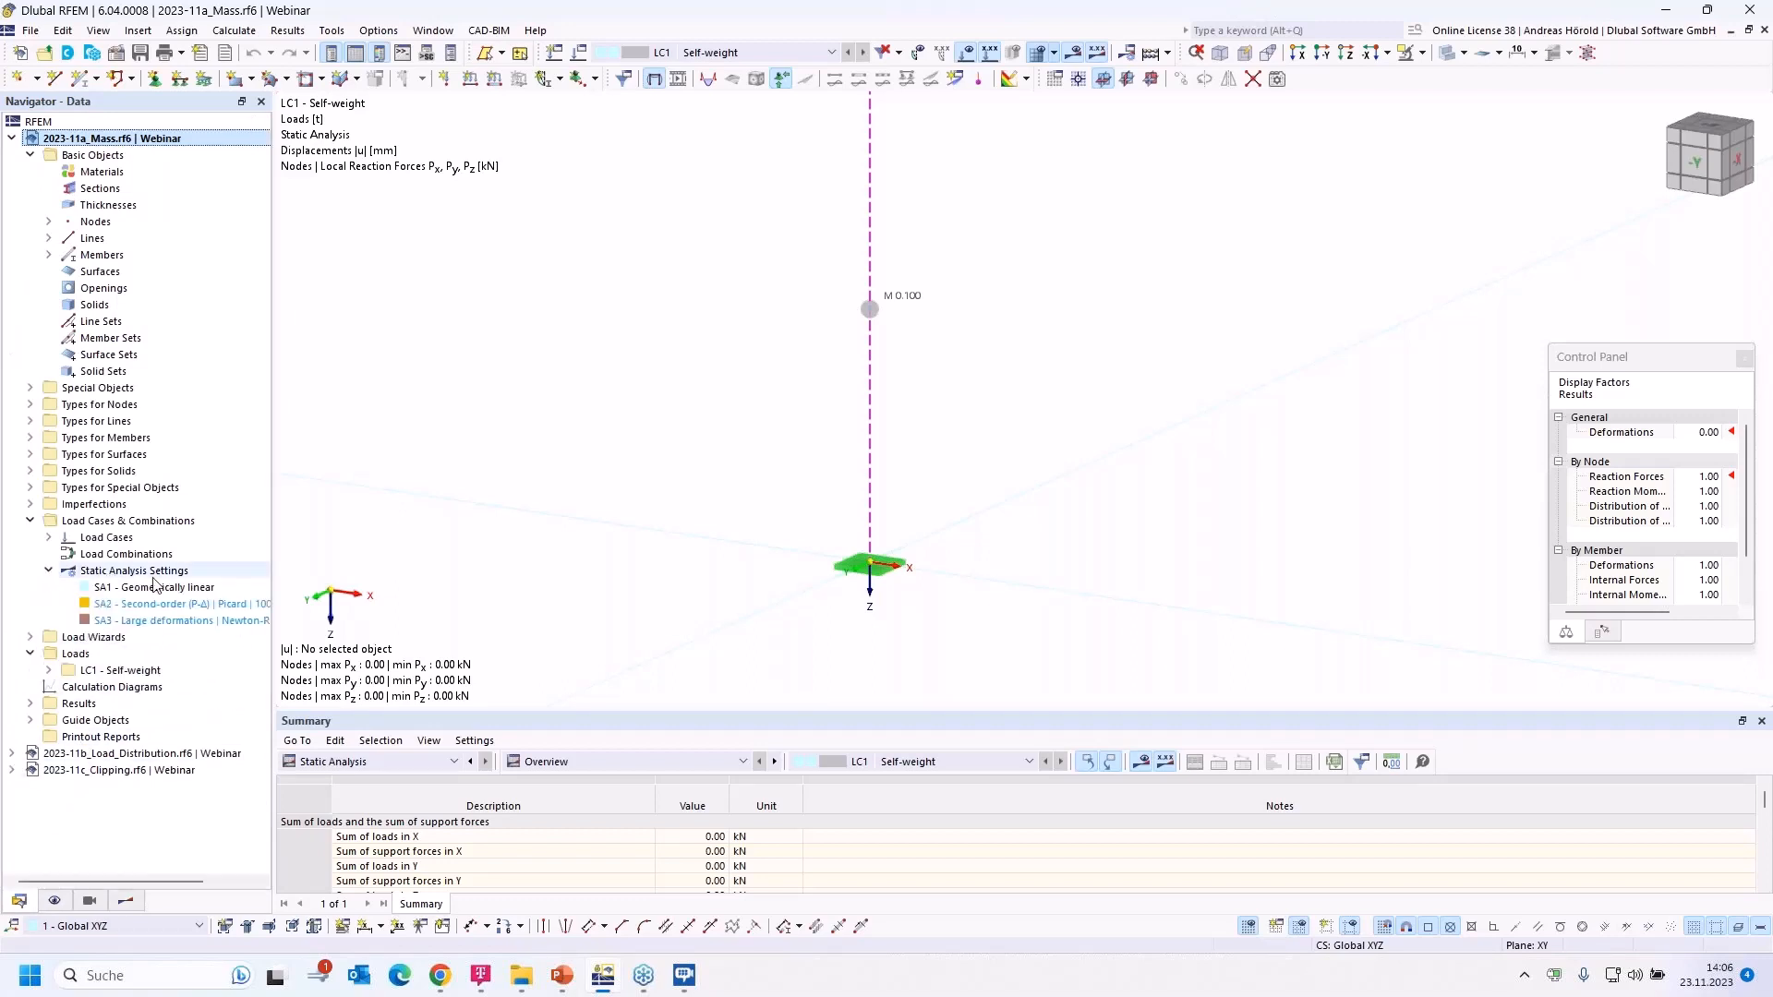
{"action": "right_click", "coordinate": [148, 591]}
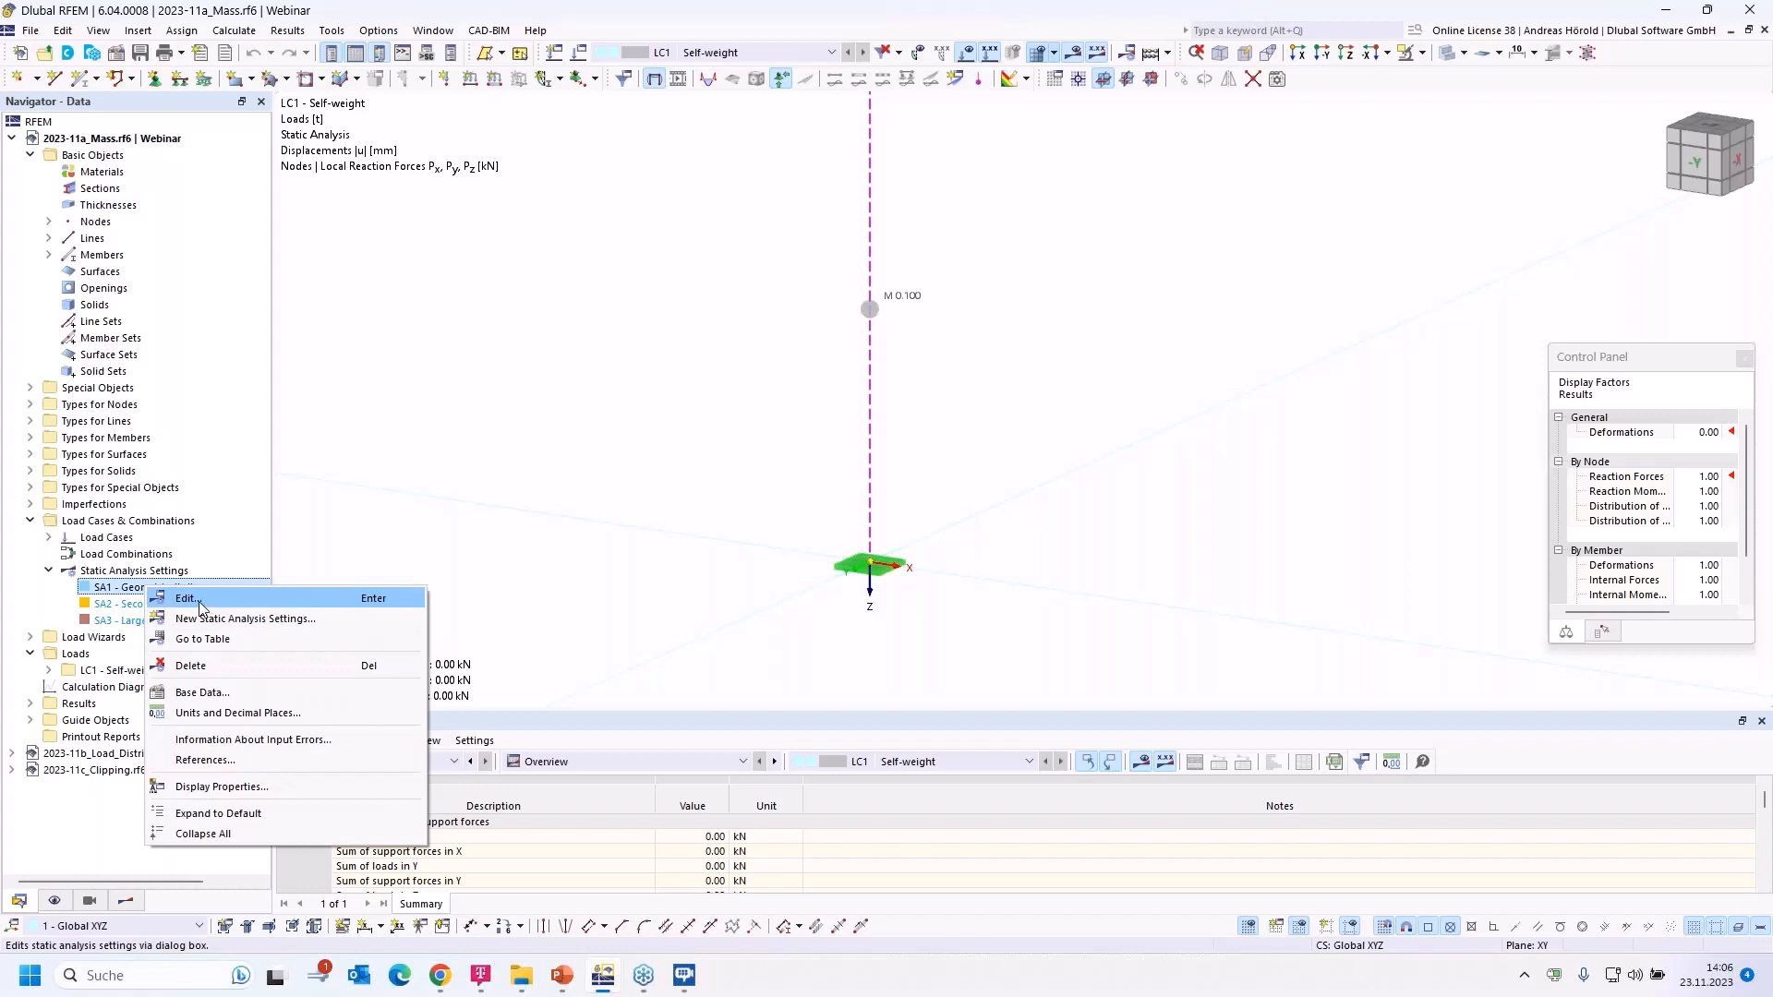
{"action": "right_click", "coordinate": [152, 528]}
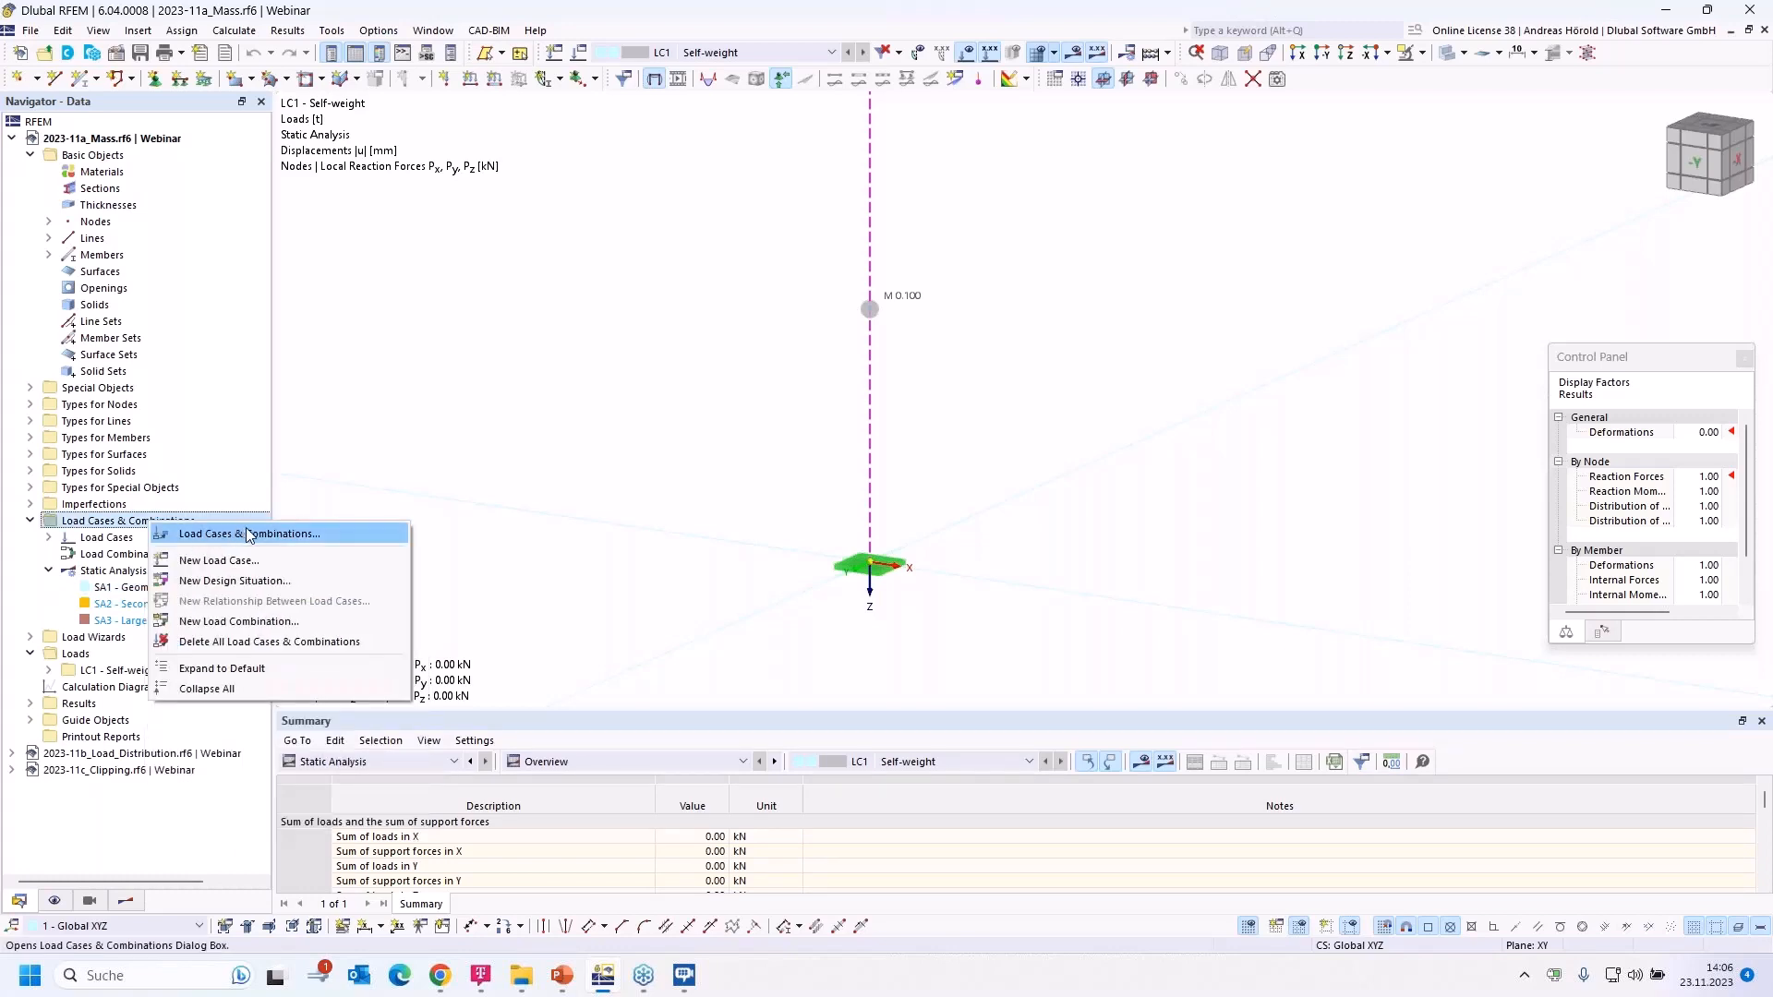
{"action": "left_click", "coordinate": [251, 532]}
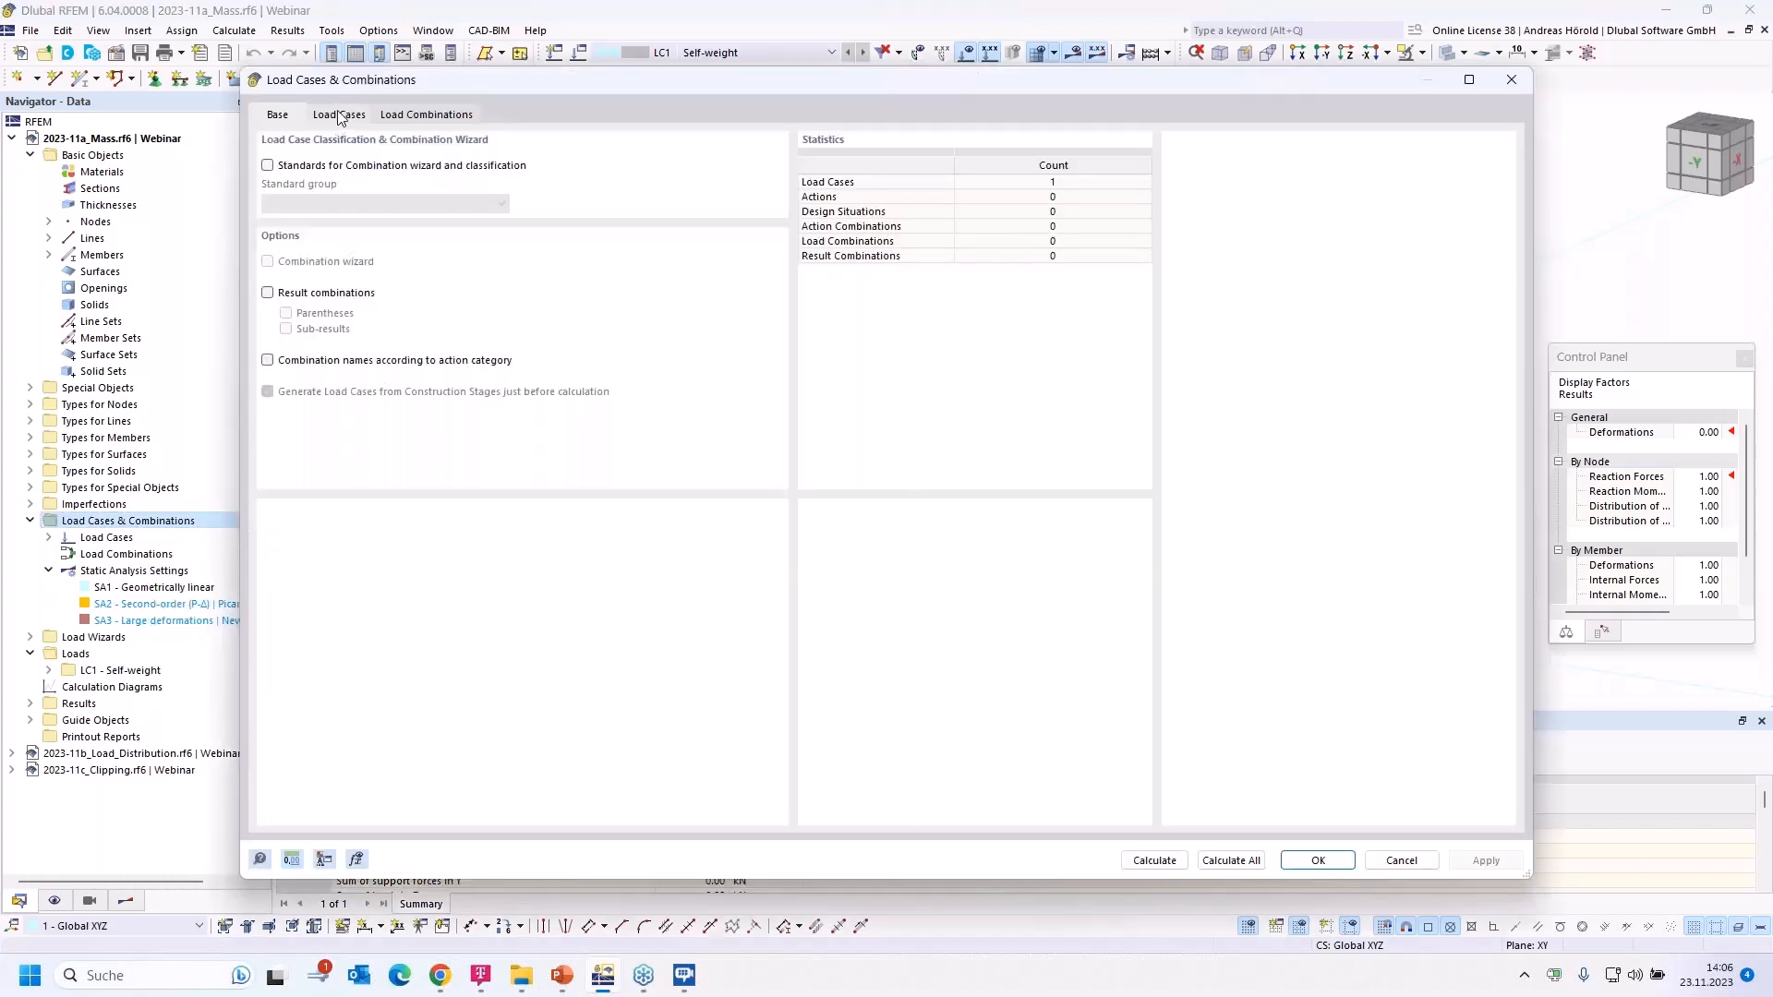
{"action": "left_click", "coordinate": [339, 117]}
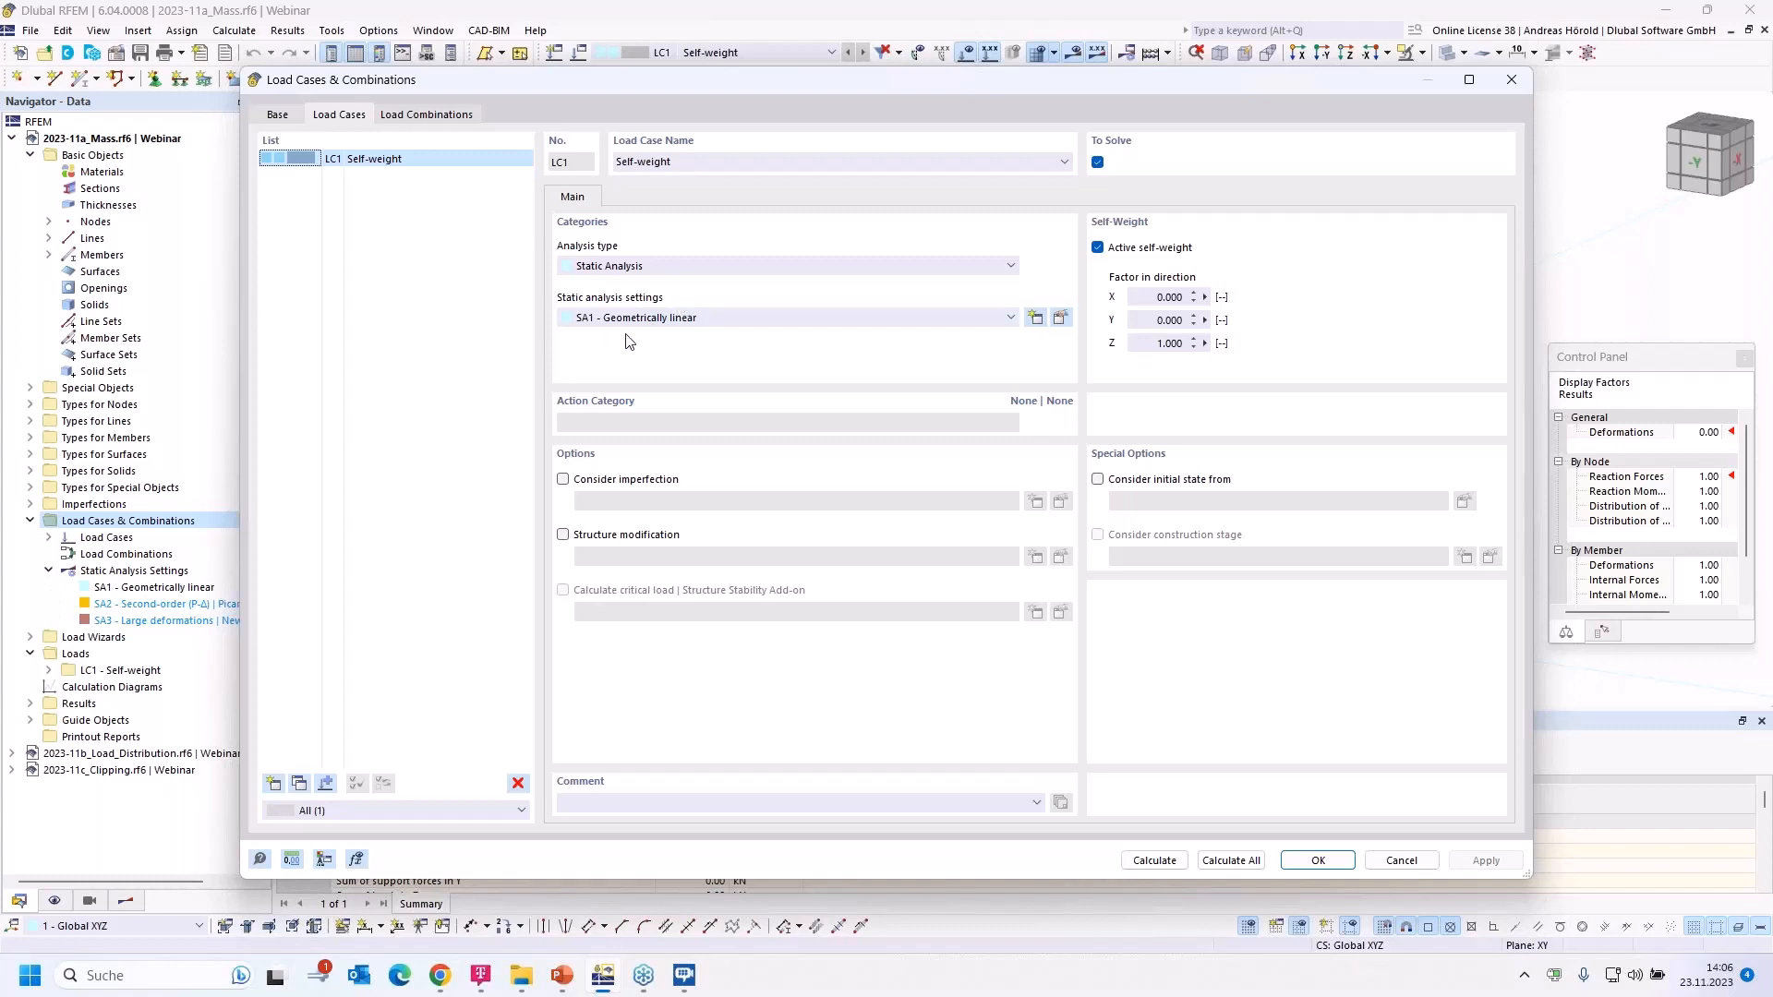
{"action": "left_click", "coordinate": [1060, 318]}
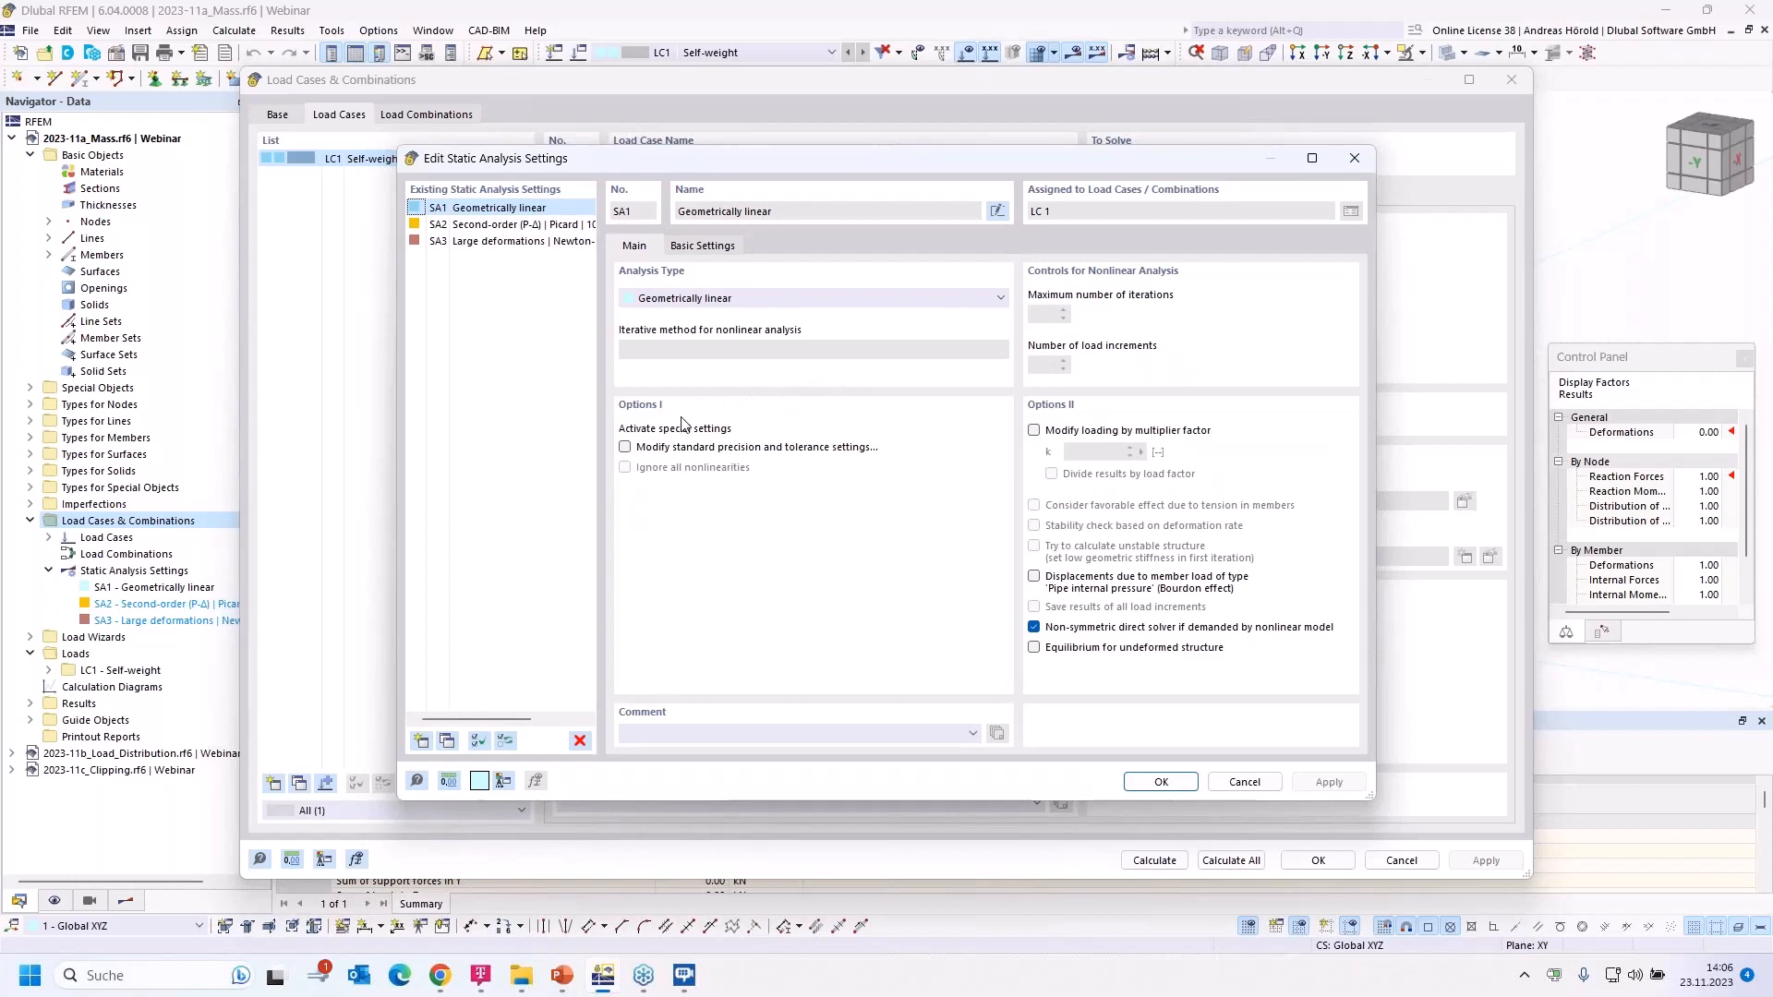
Step: Activate the conversion of mass into load for SA1, using a factor of 1.000 in Z, and accept the settings
{"action": "left_click", "coordinate": [696, 248]}
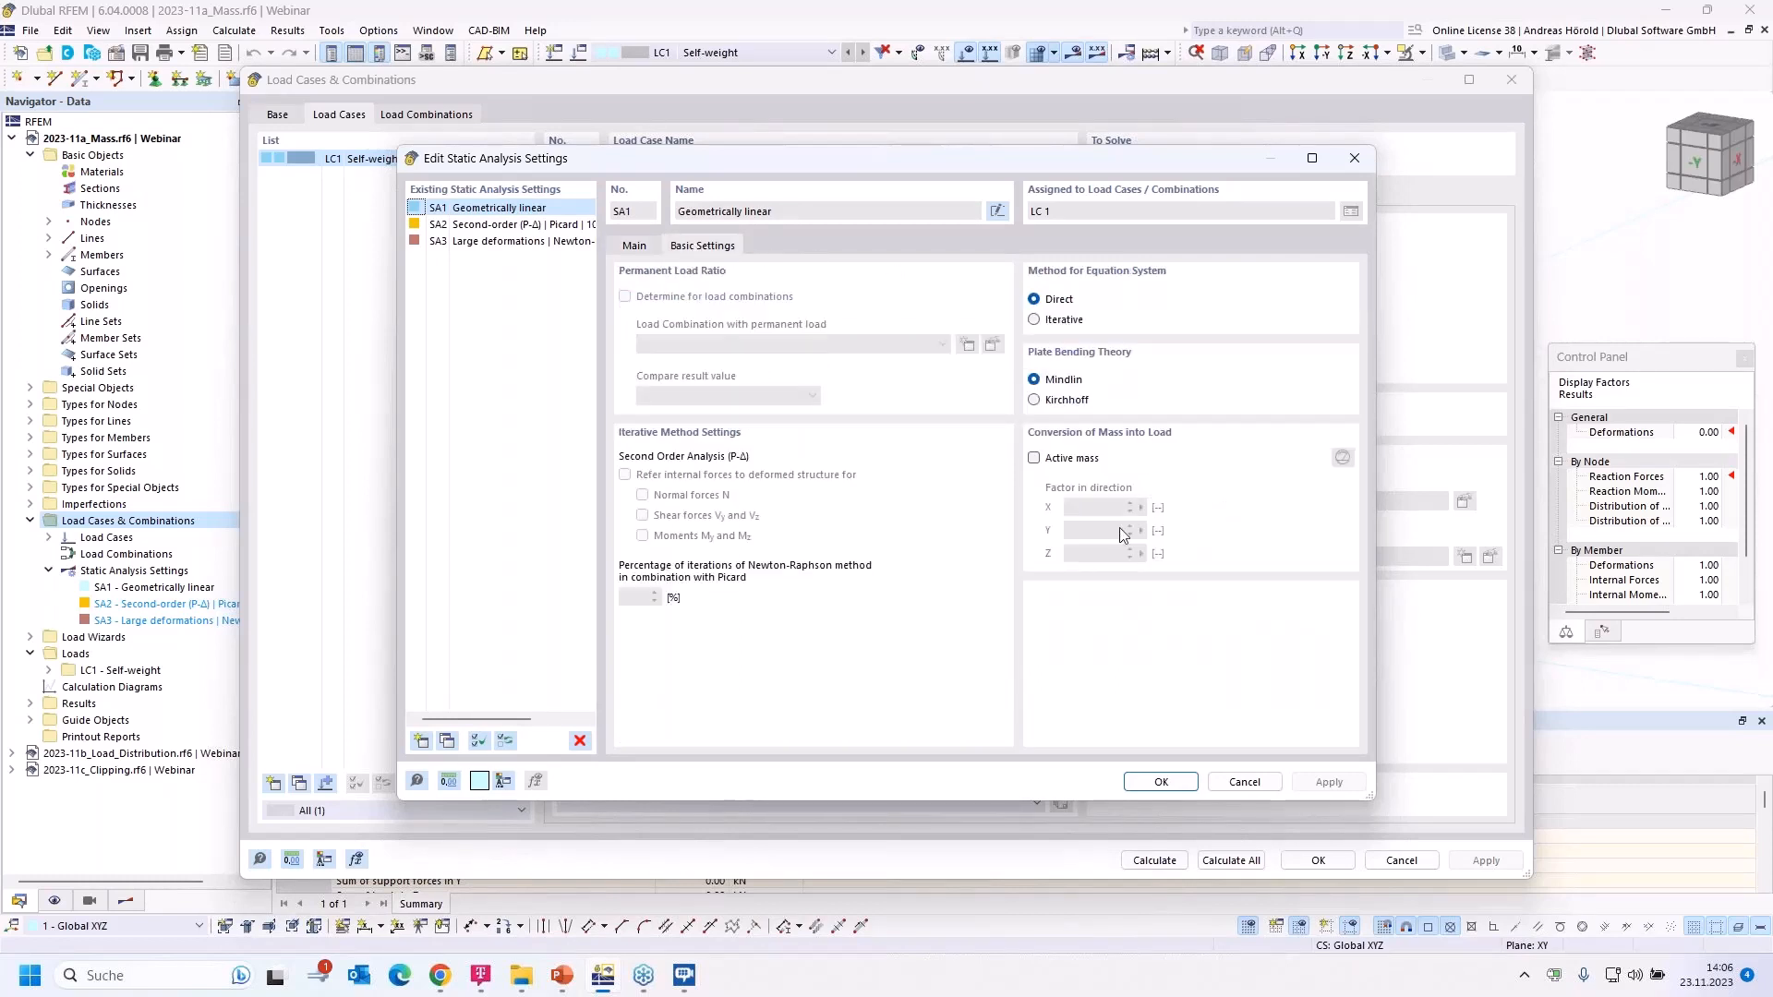
{"action": "left_click", "coordinate": [1034, 458]}
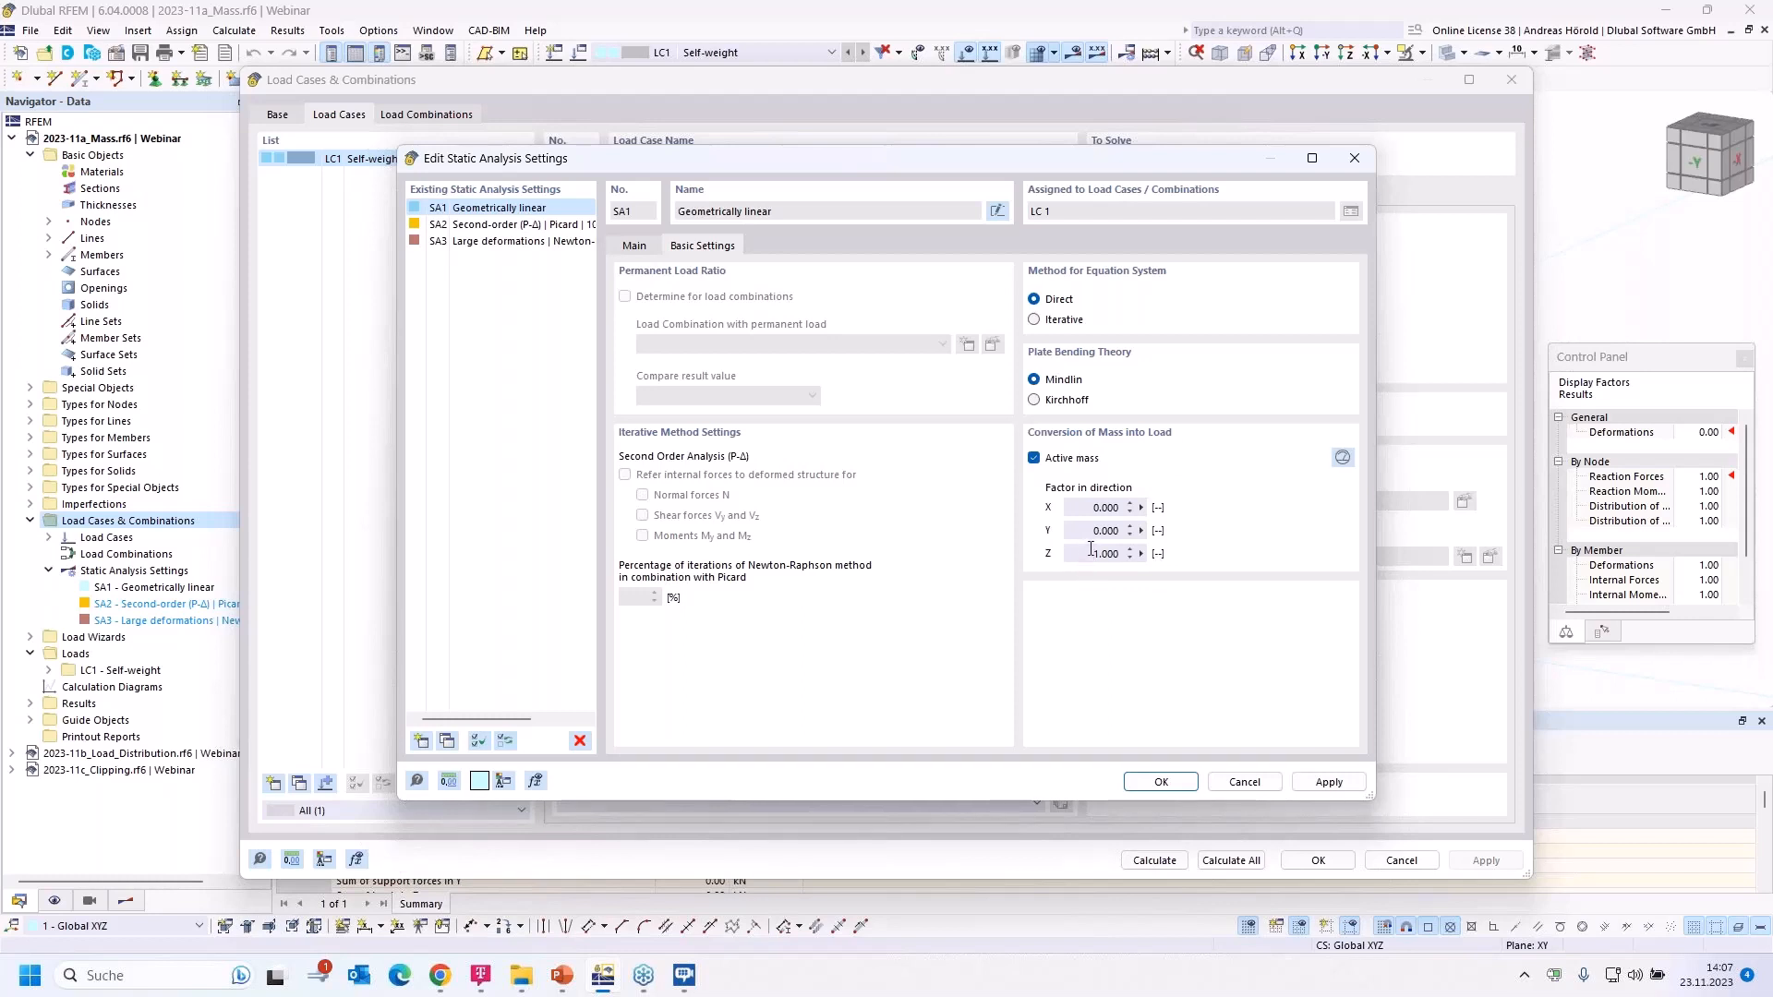
{"action": "left_click", "coordinate": [1340, 456]}
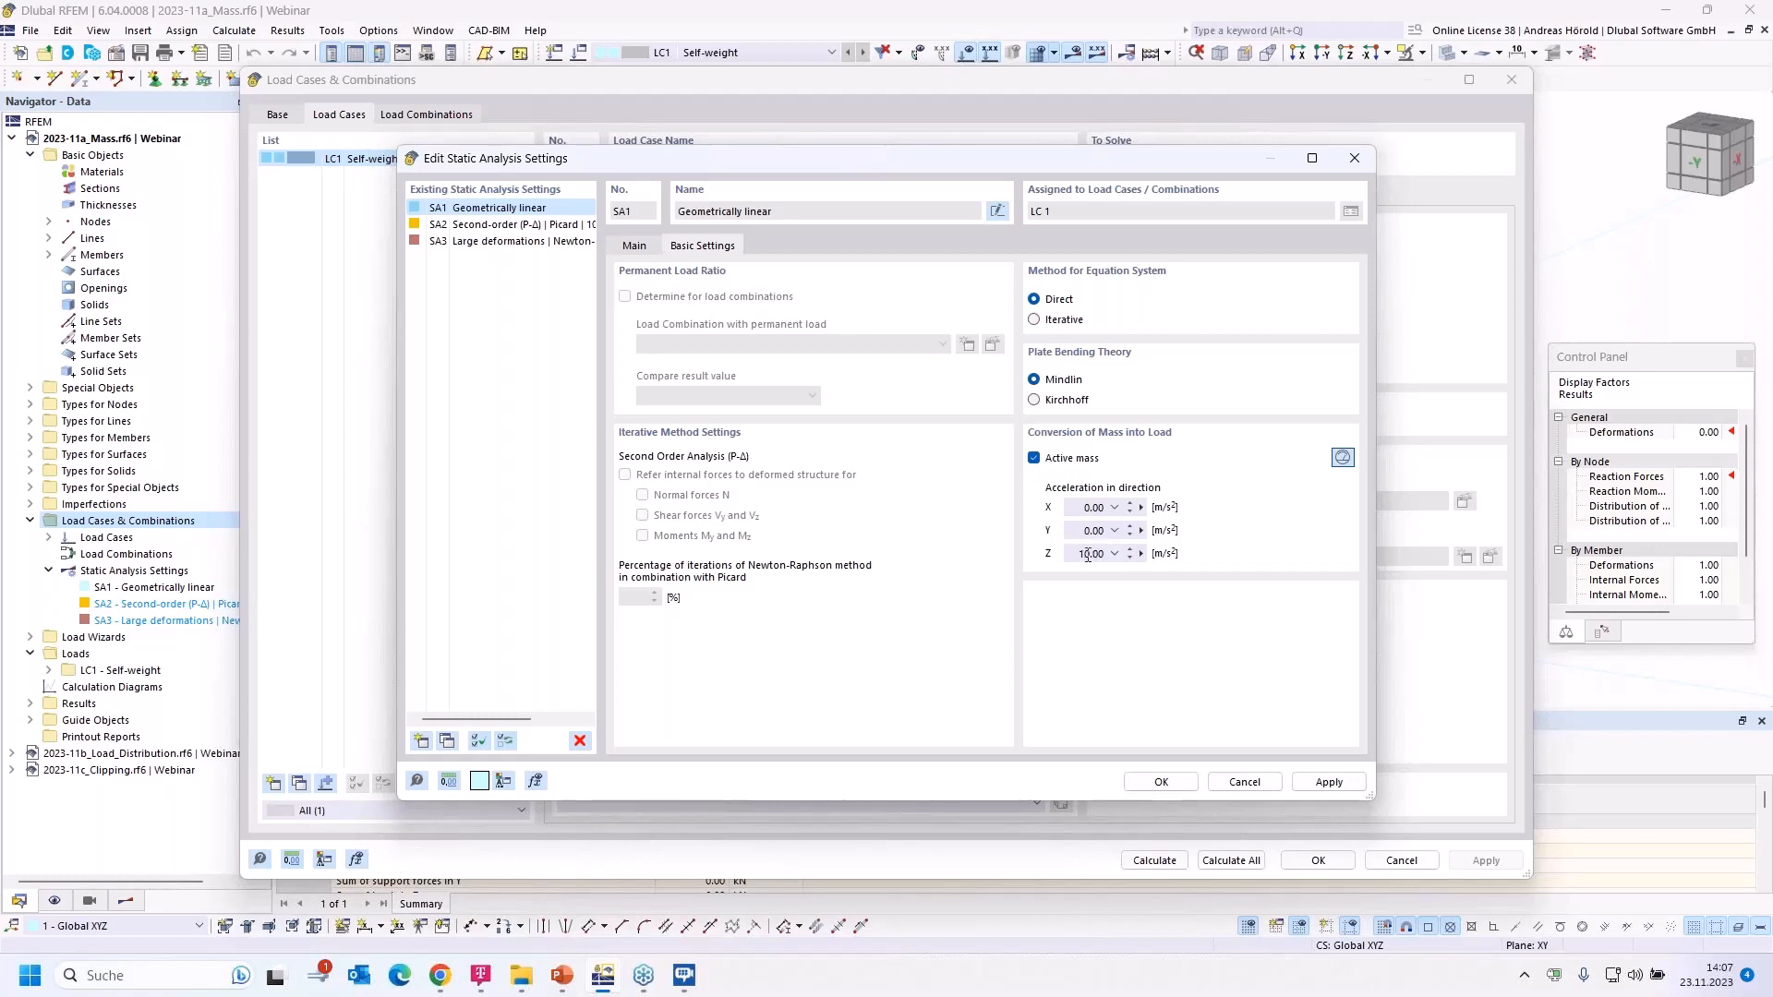
{"action": "left_click", "coordinate": [1341, 458]}
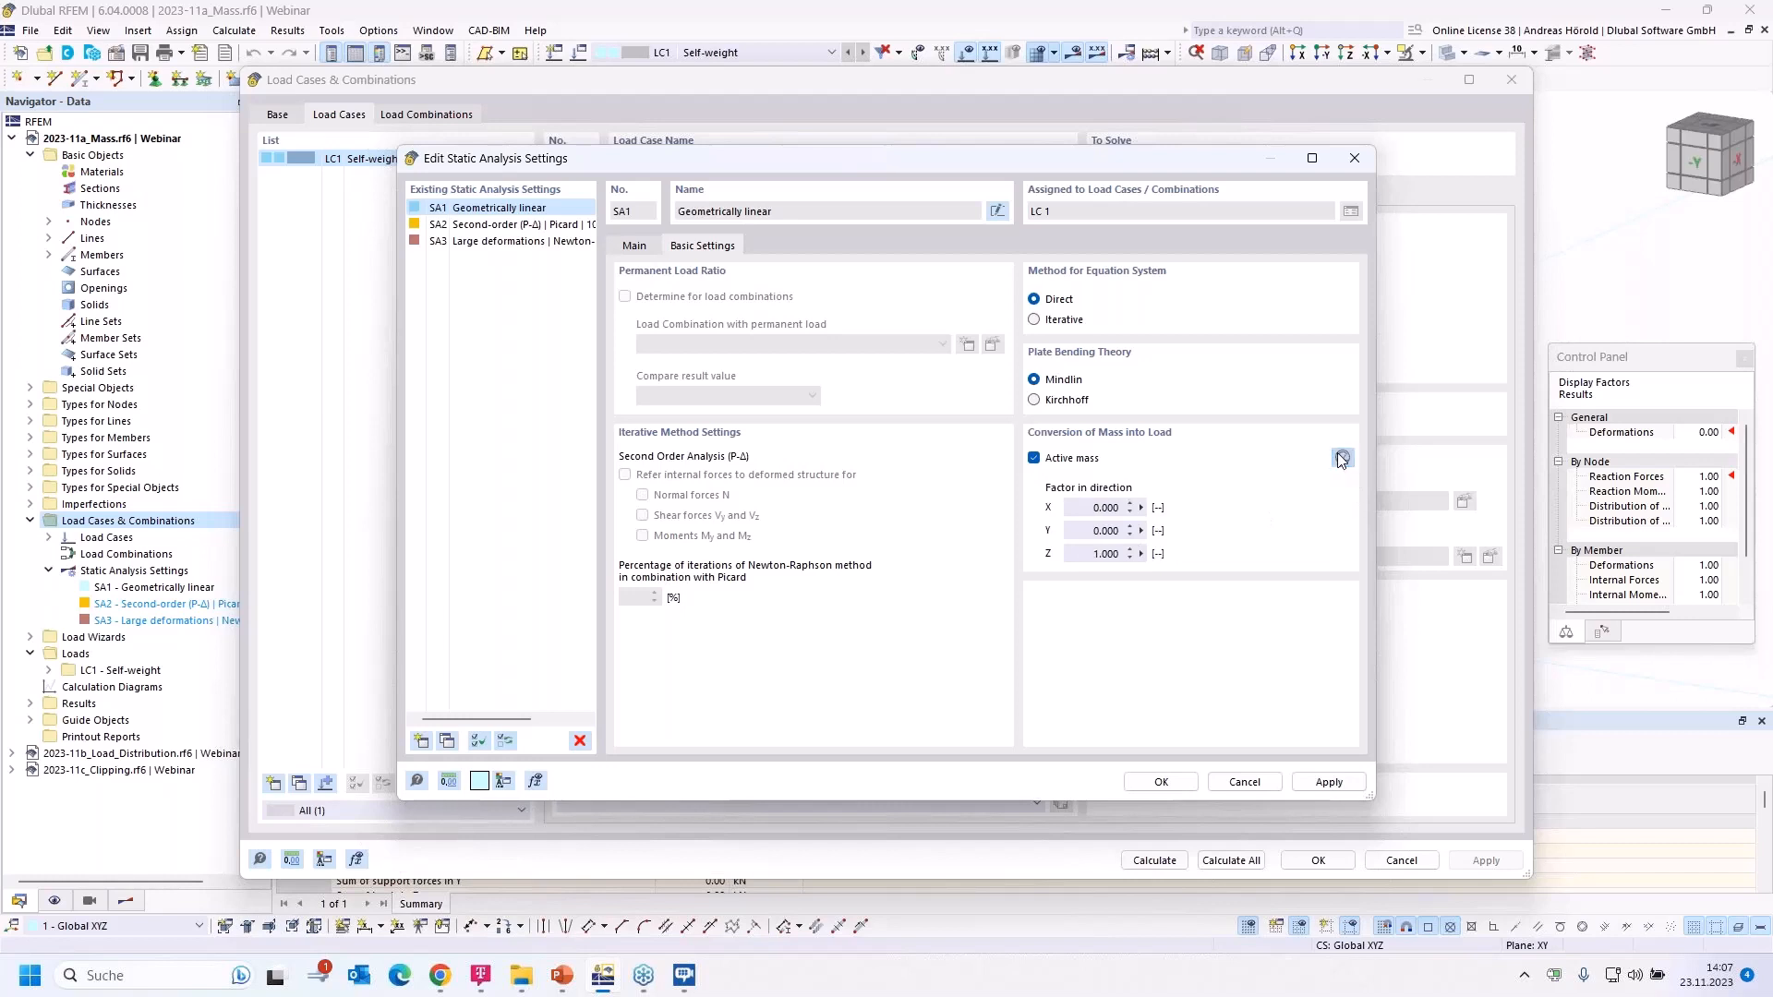
{"action": "left_click", "coordinate": [1156, 781]}
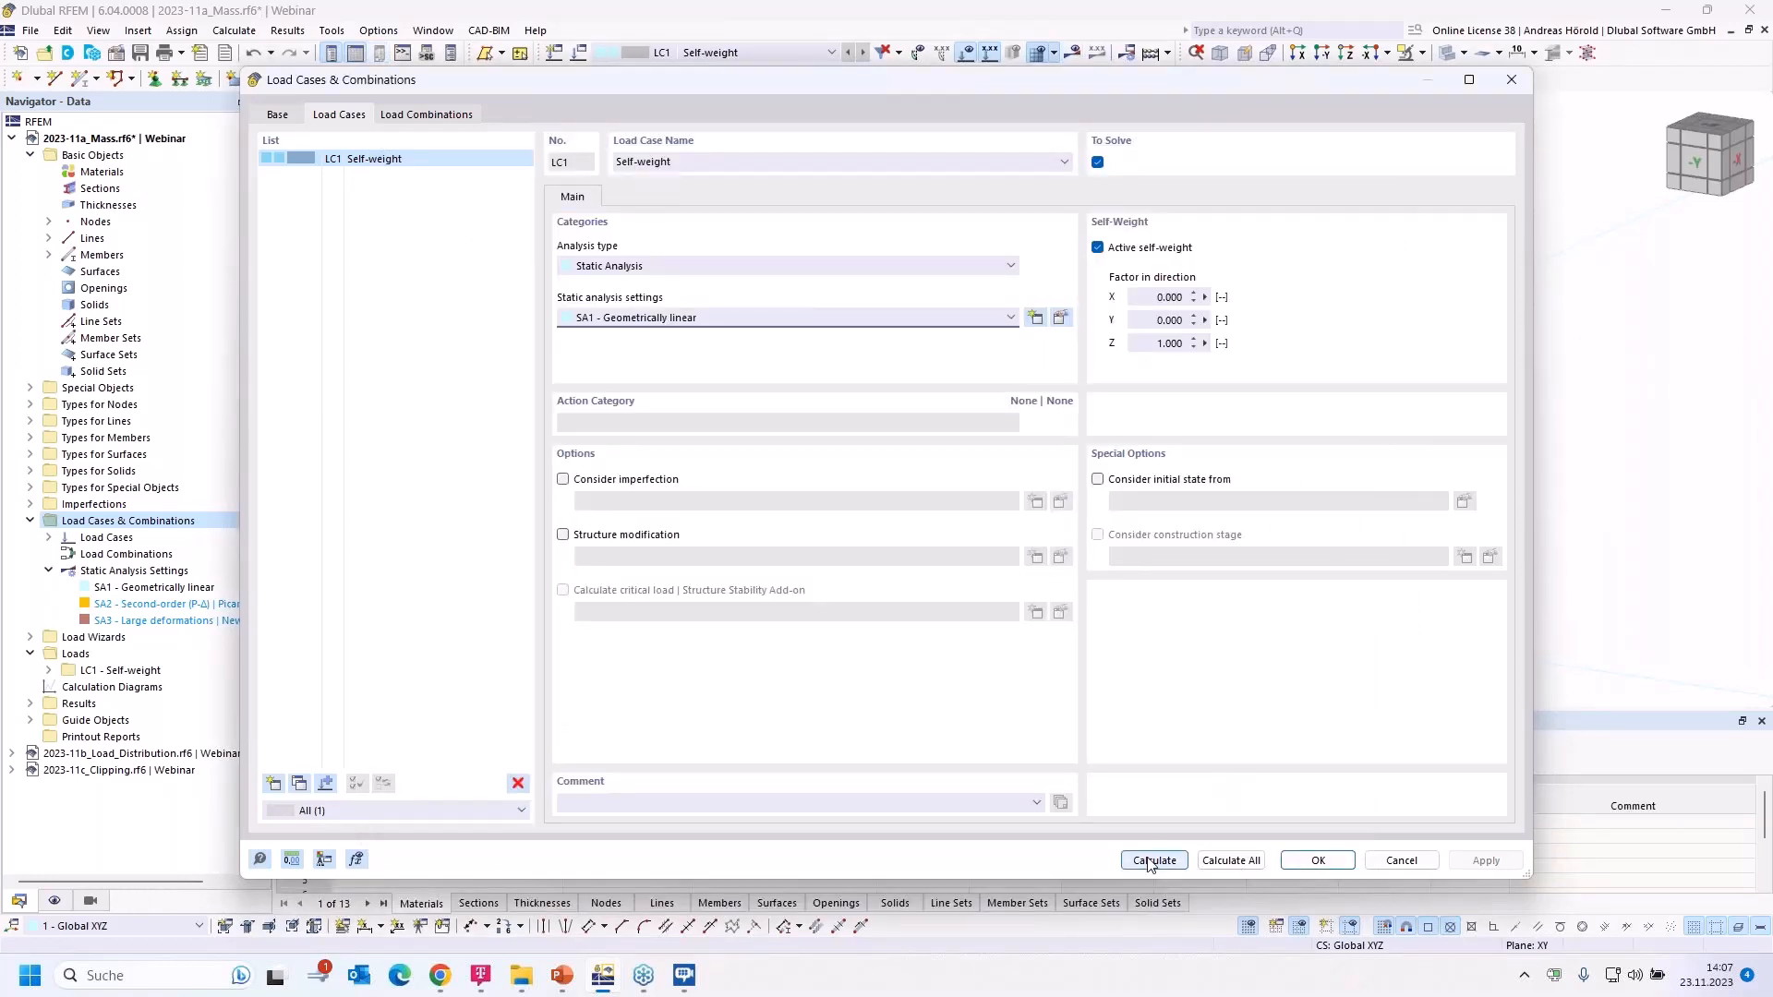
Step: Calculate load case LC1 and examine the vertical reaction at the nodal support
{"action": "left_click", "coordinate": [1153, 860]}
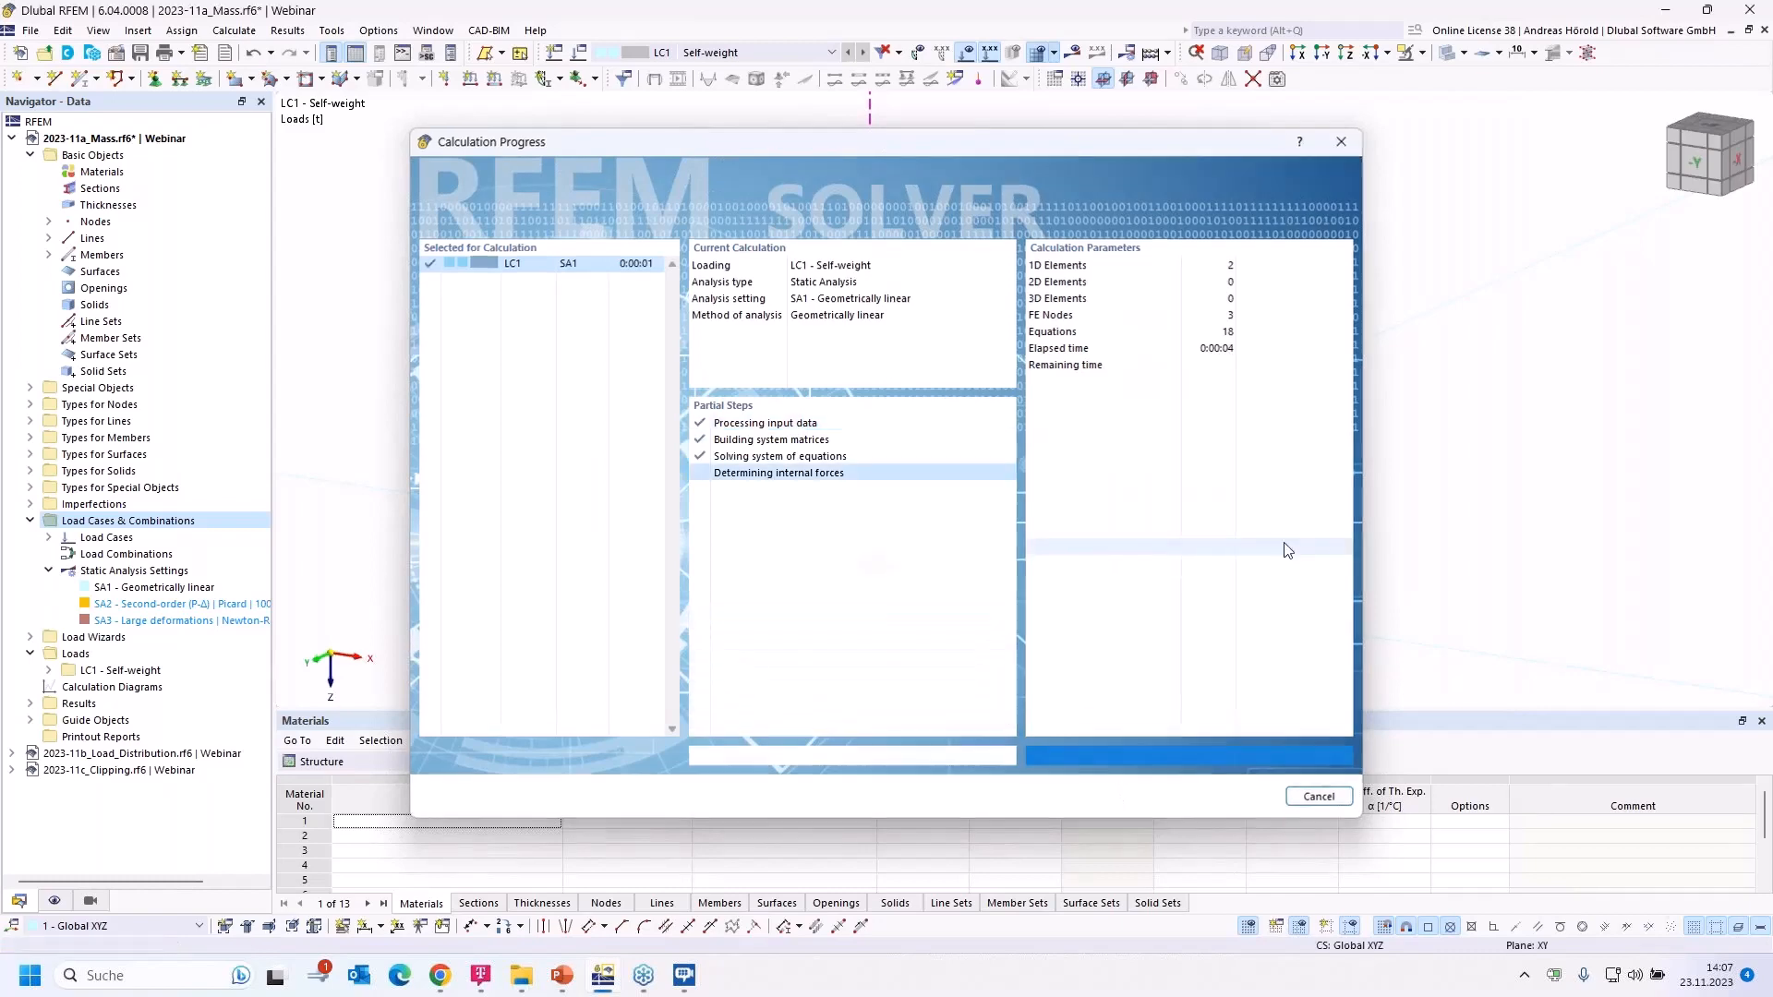
{"action": "scroll", "coordinate": [942, 583], "scroll_direction": "down", "scroll_amount": 1}
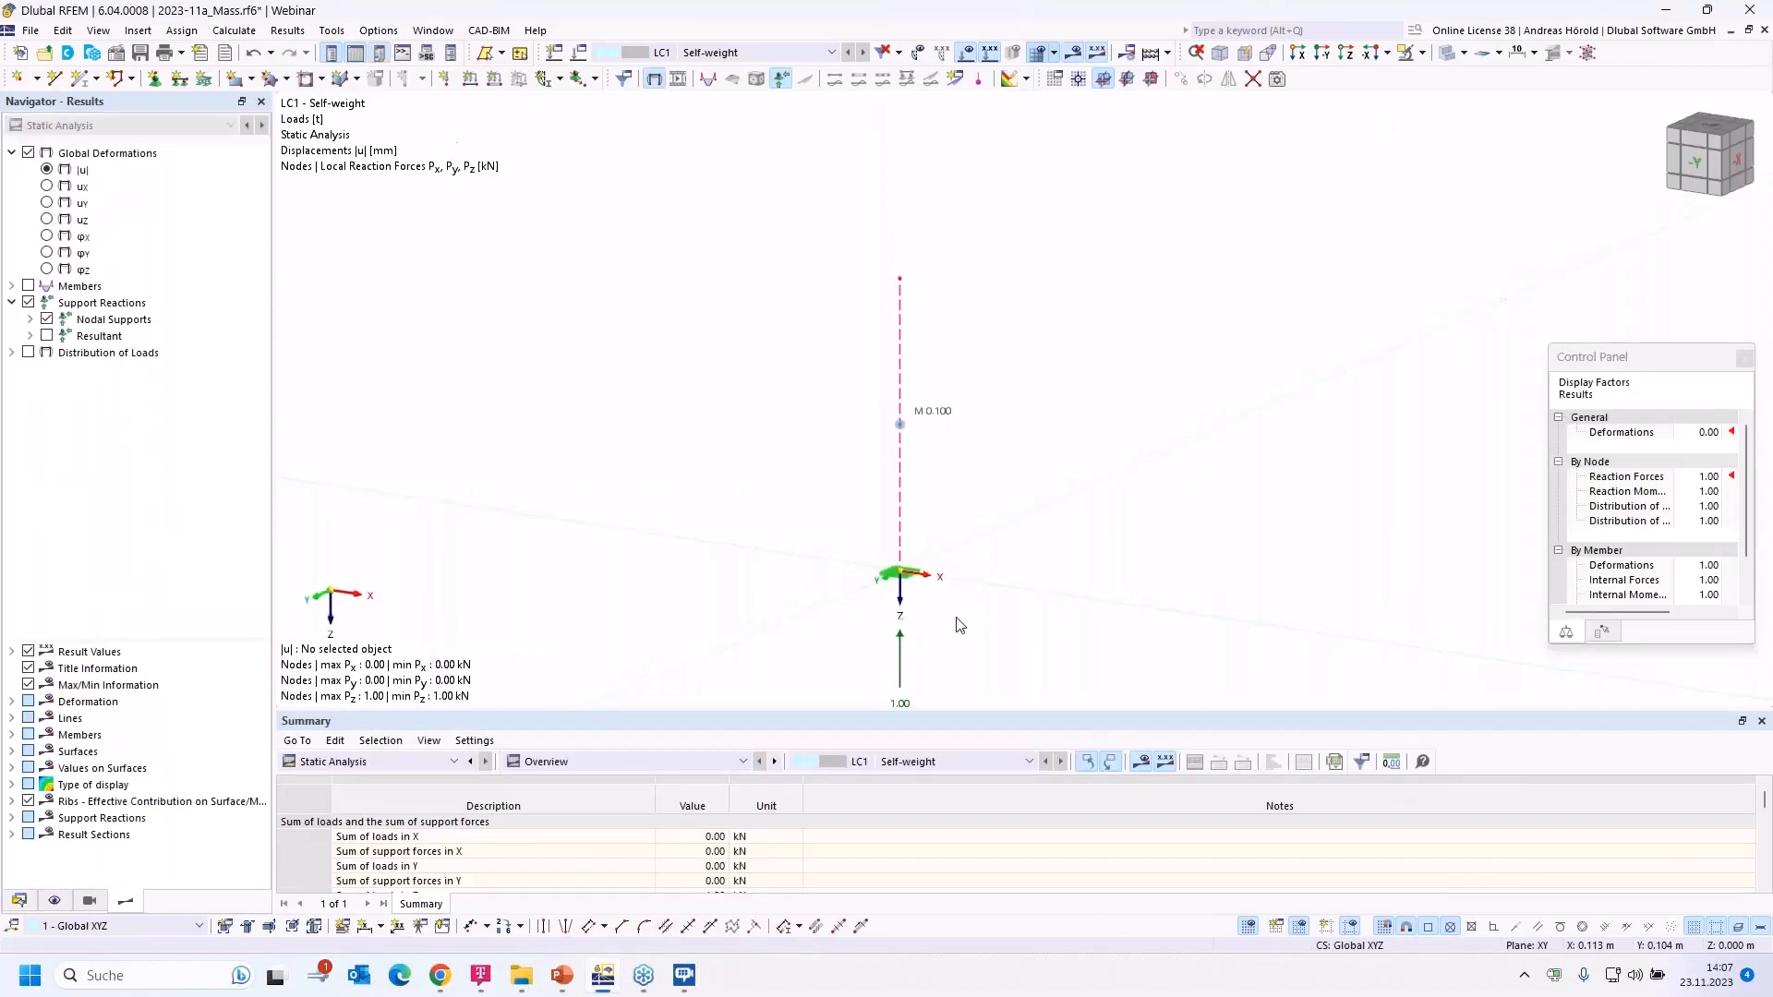
{"action": "middle_click_drag", "start_coordinate": [956, 617], "coordinate": [941, 551]}
{"action": "scroll", "coordinate": [941, 550], "scroll_direction": "up", "scroll_amount": 2}
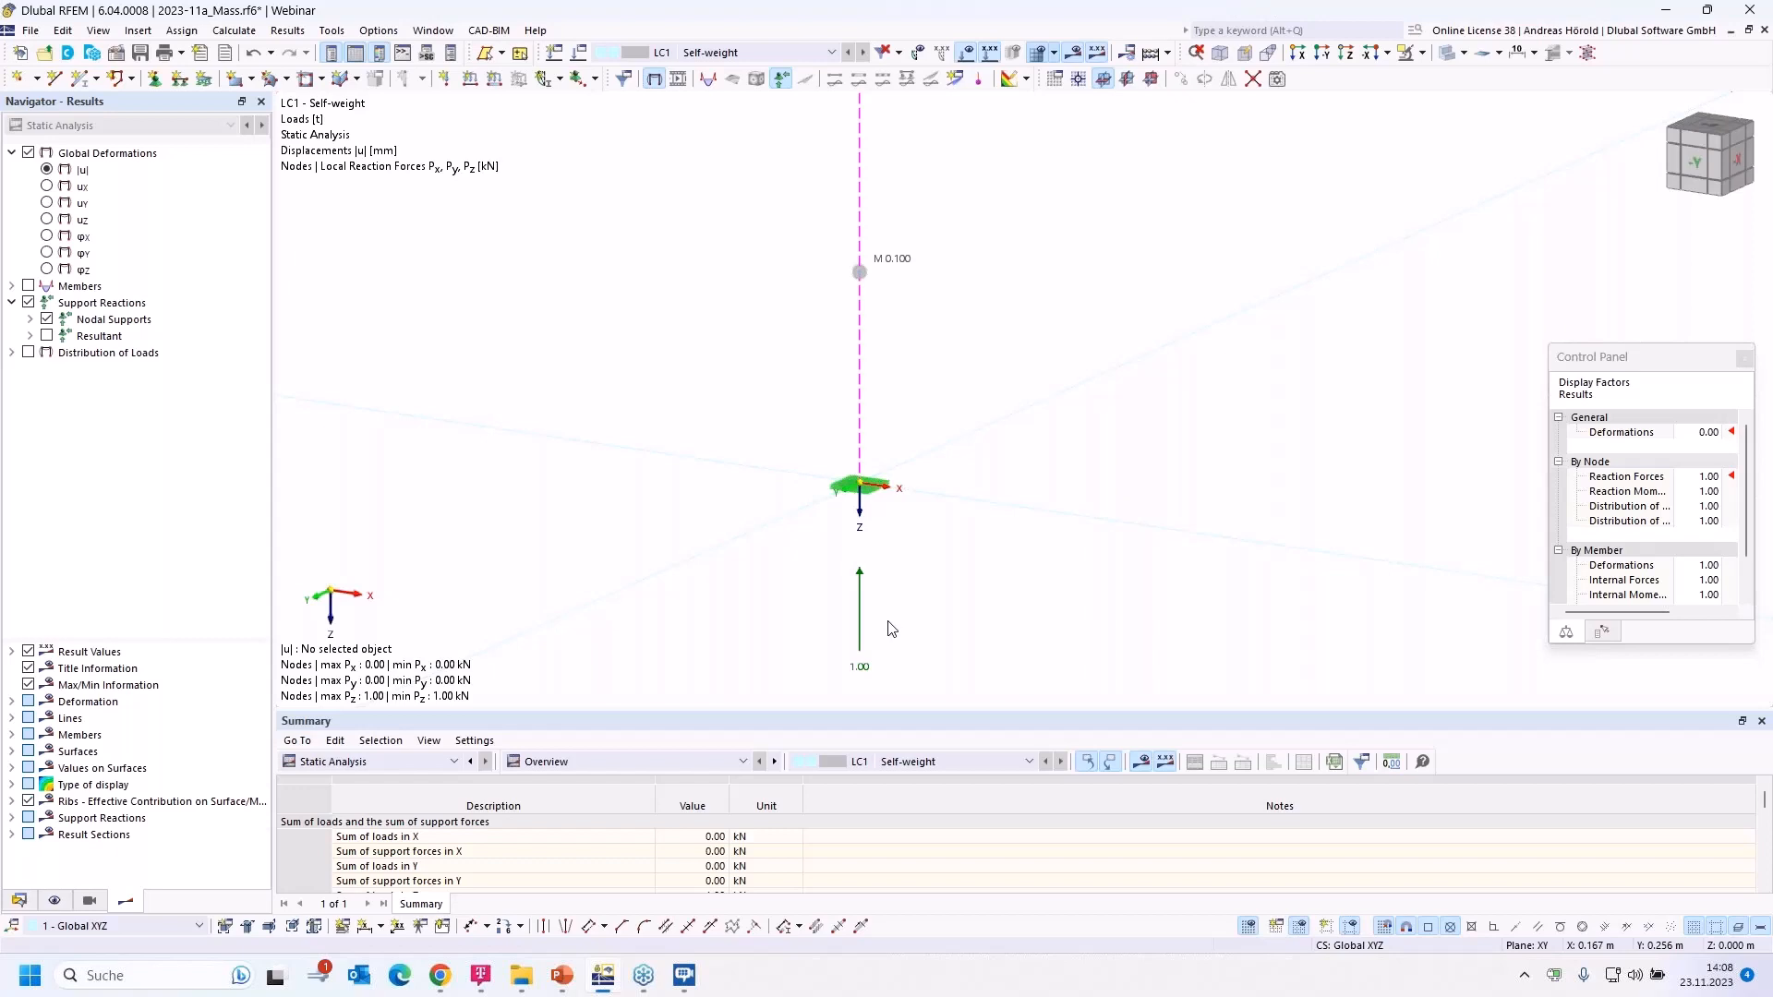
Step: Collapse the mass model in the navigator and switch to the 2023-11b_Load_Distribution.rf6 model
{"action": "left_click", "coordinate": [18, 901]}
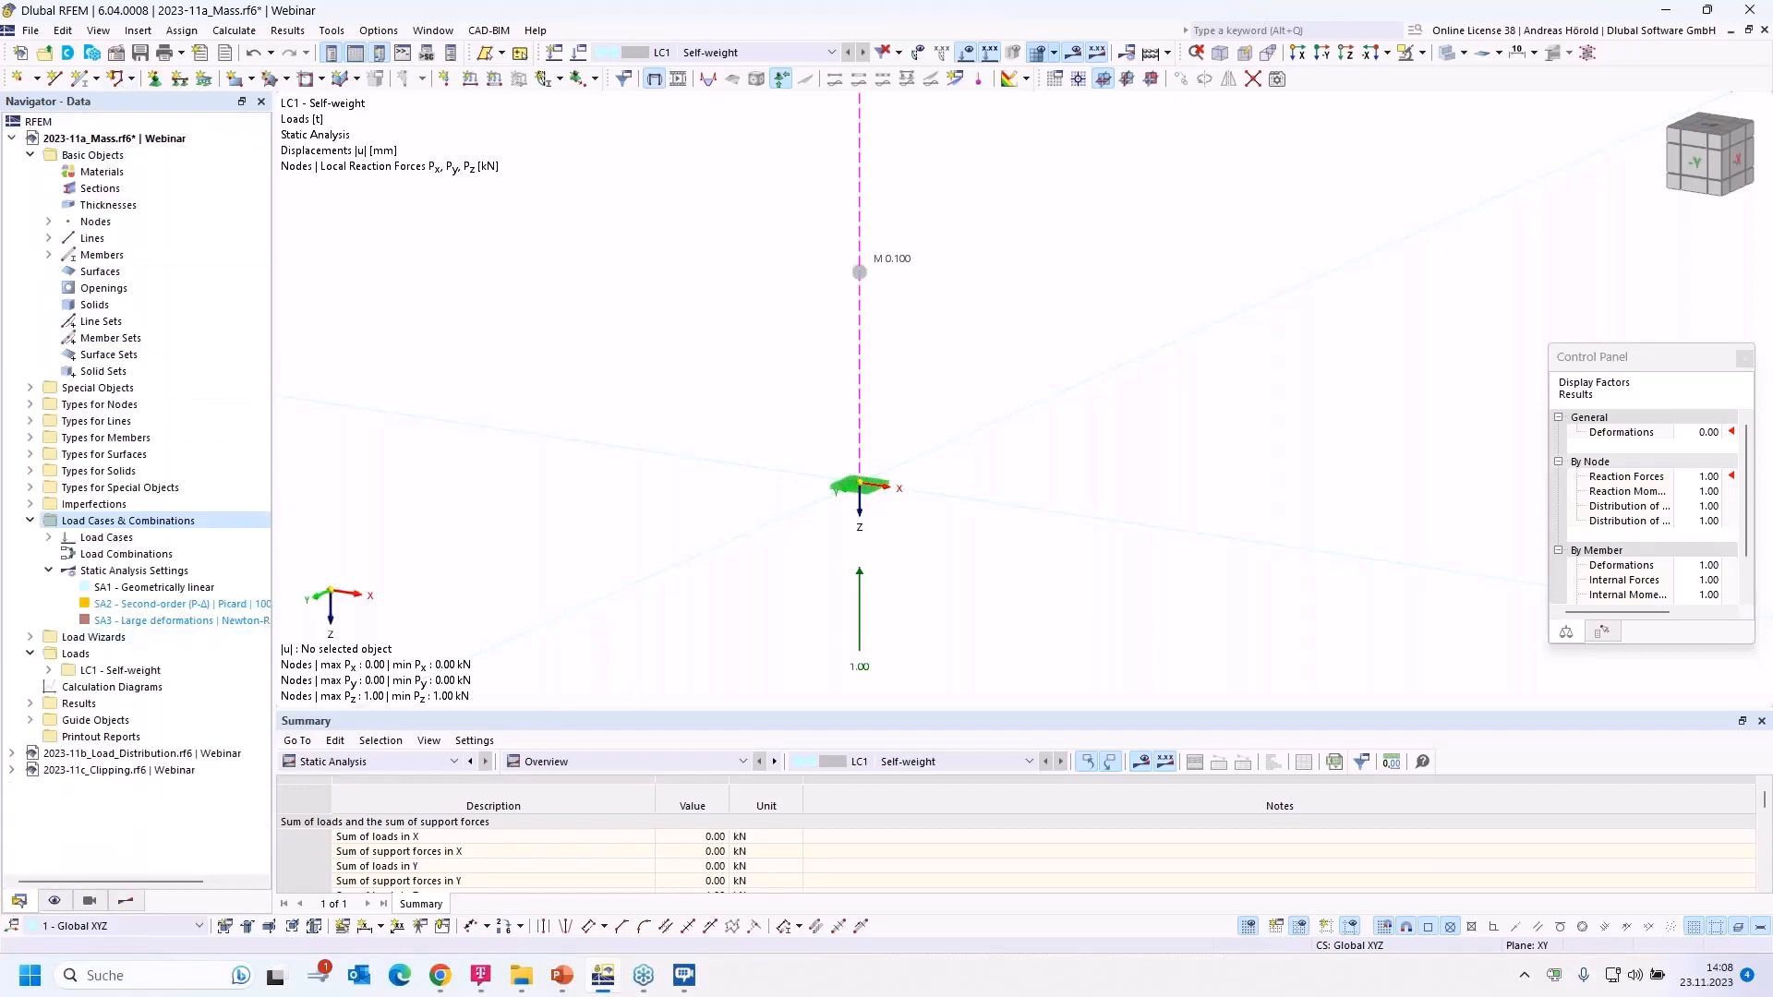
{"action": "left_click", "coordinate": [11, 138]}
{"action": "double_click", "coordinate": [126, 157]}
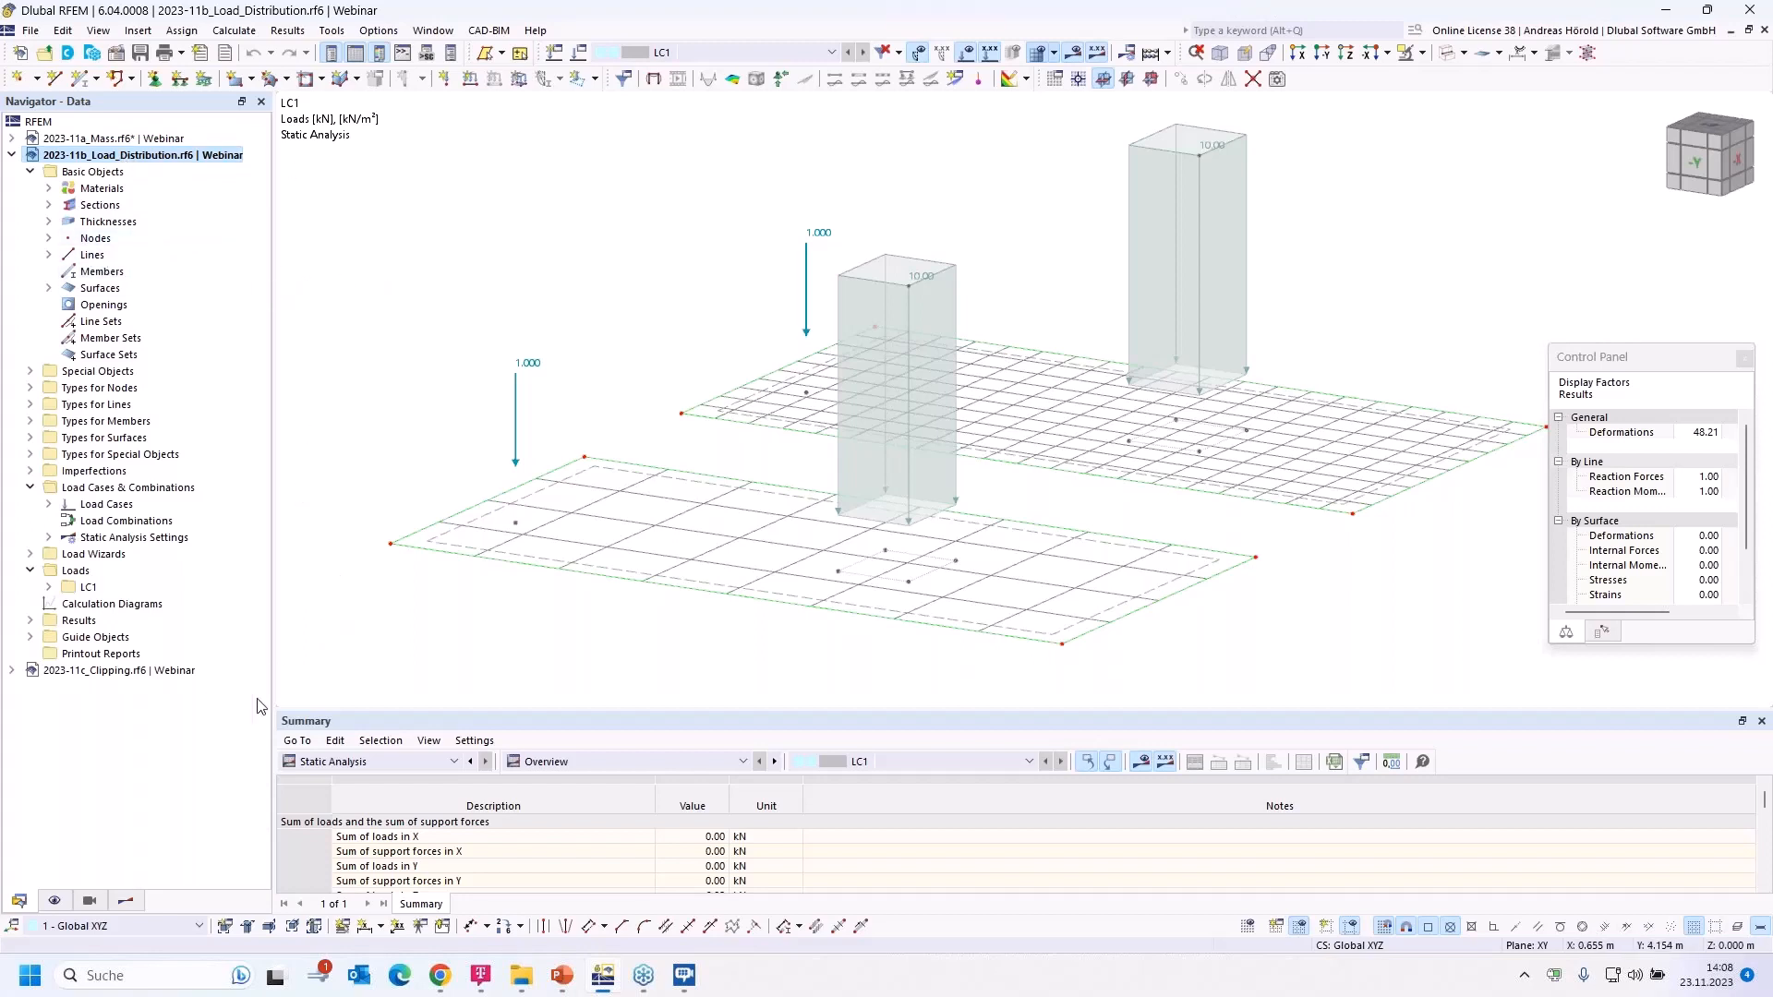
Step: Display the distribution of loads for LC1 on the FE mesh nodes and 2D surface elements of both plates
{"action": "left_click", "coordinate": [125, 903]}
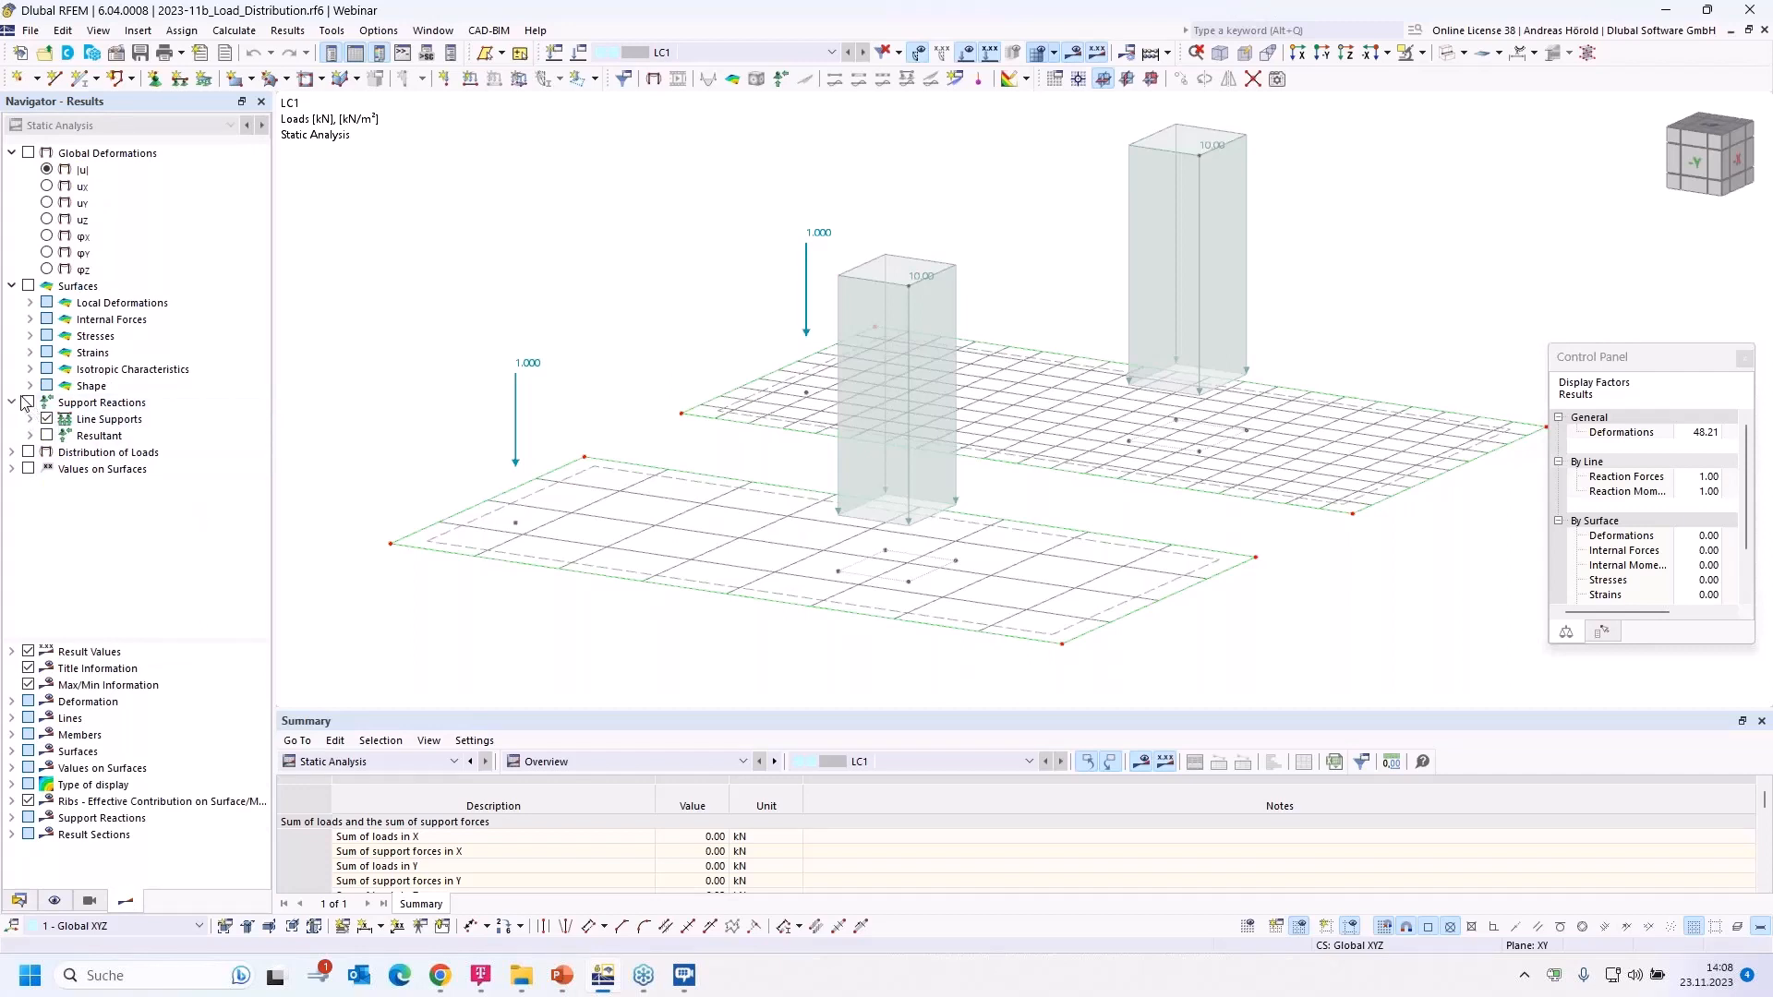
{"action": "left_click", "coordinate": [12, 452]}
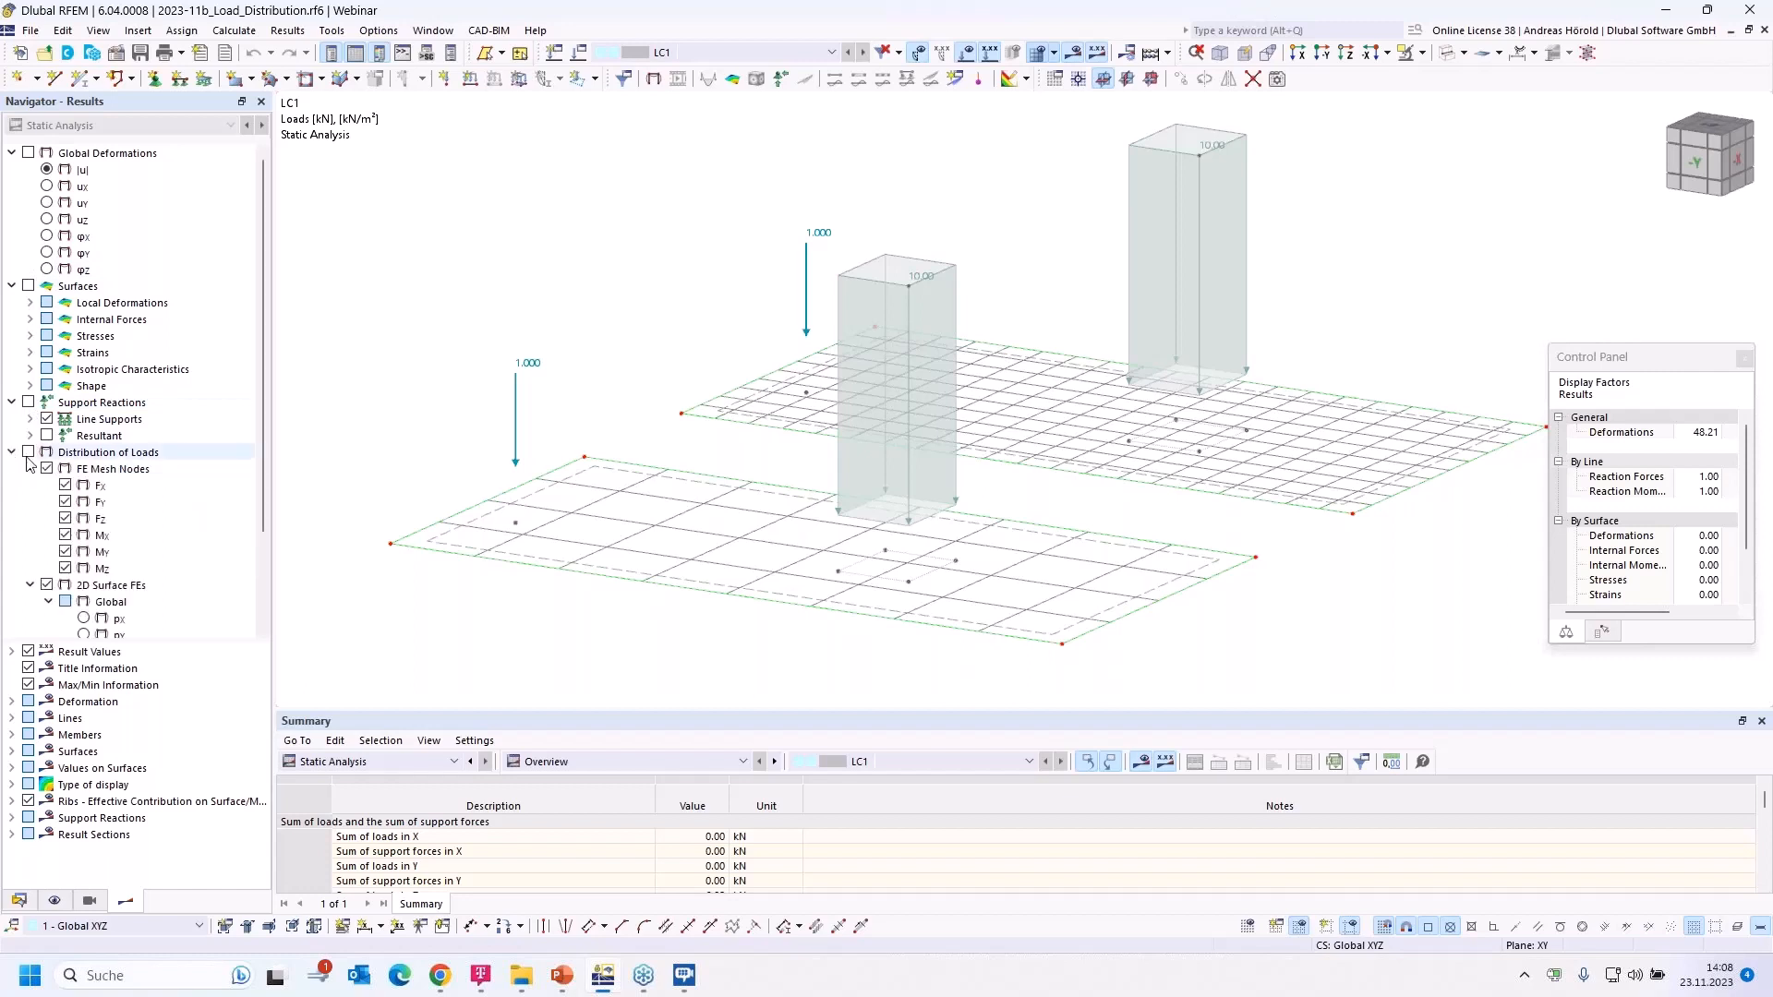
{"action": "left_click", "coordinate": [28, 453]}
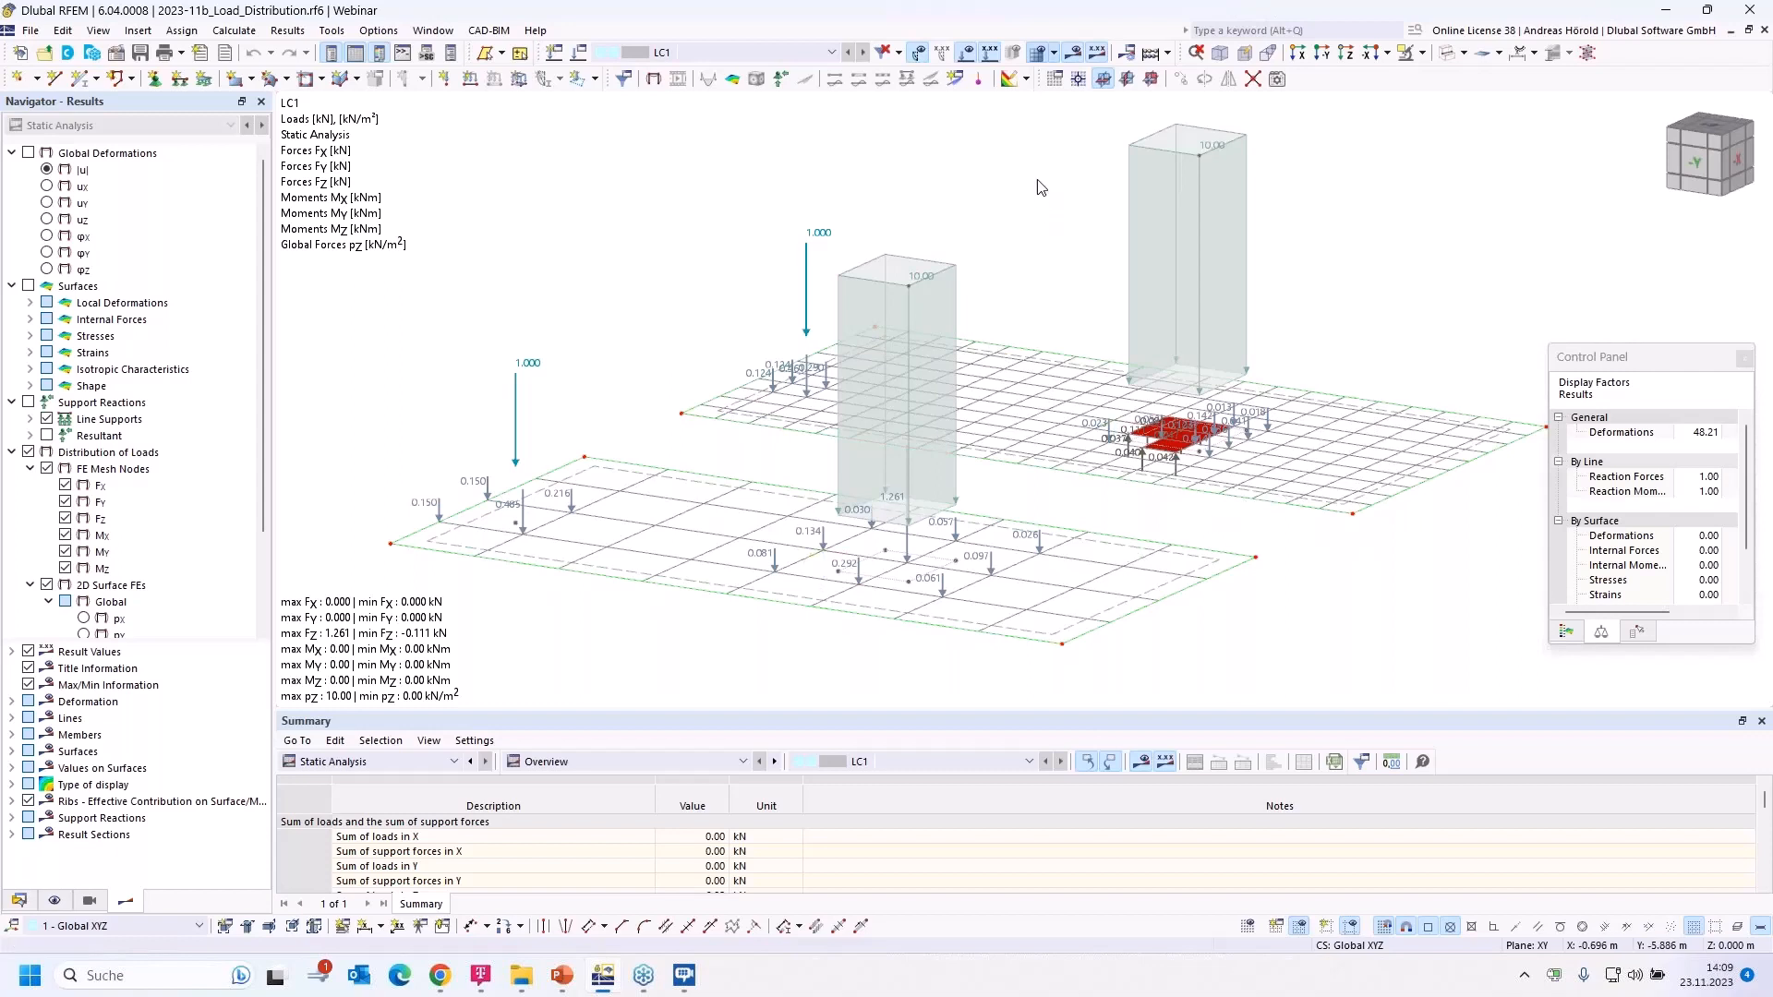
Step: Check the general mesh settings for the target length of finite elements and close them without changes
{"action": "left_click", "coordinate": [1053, 54]}
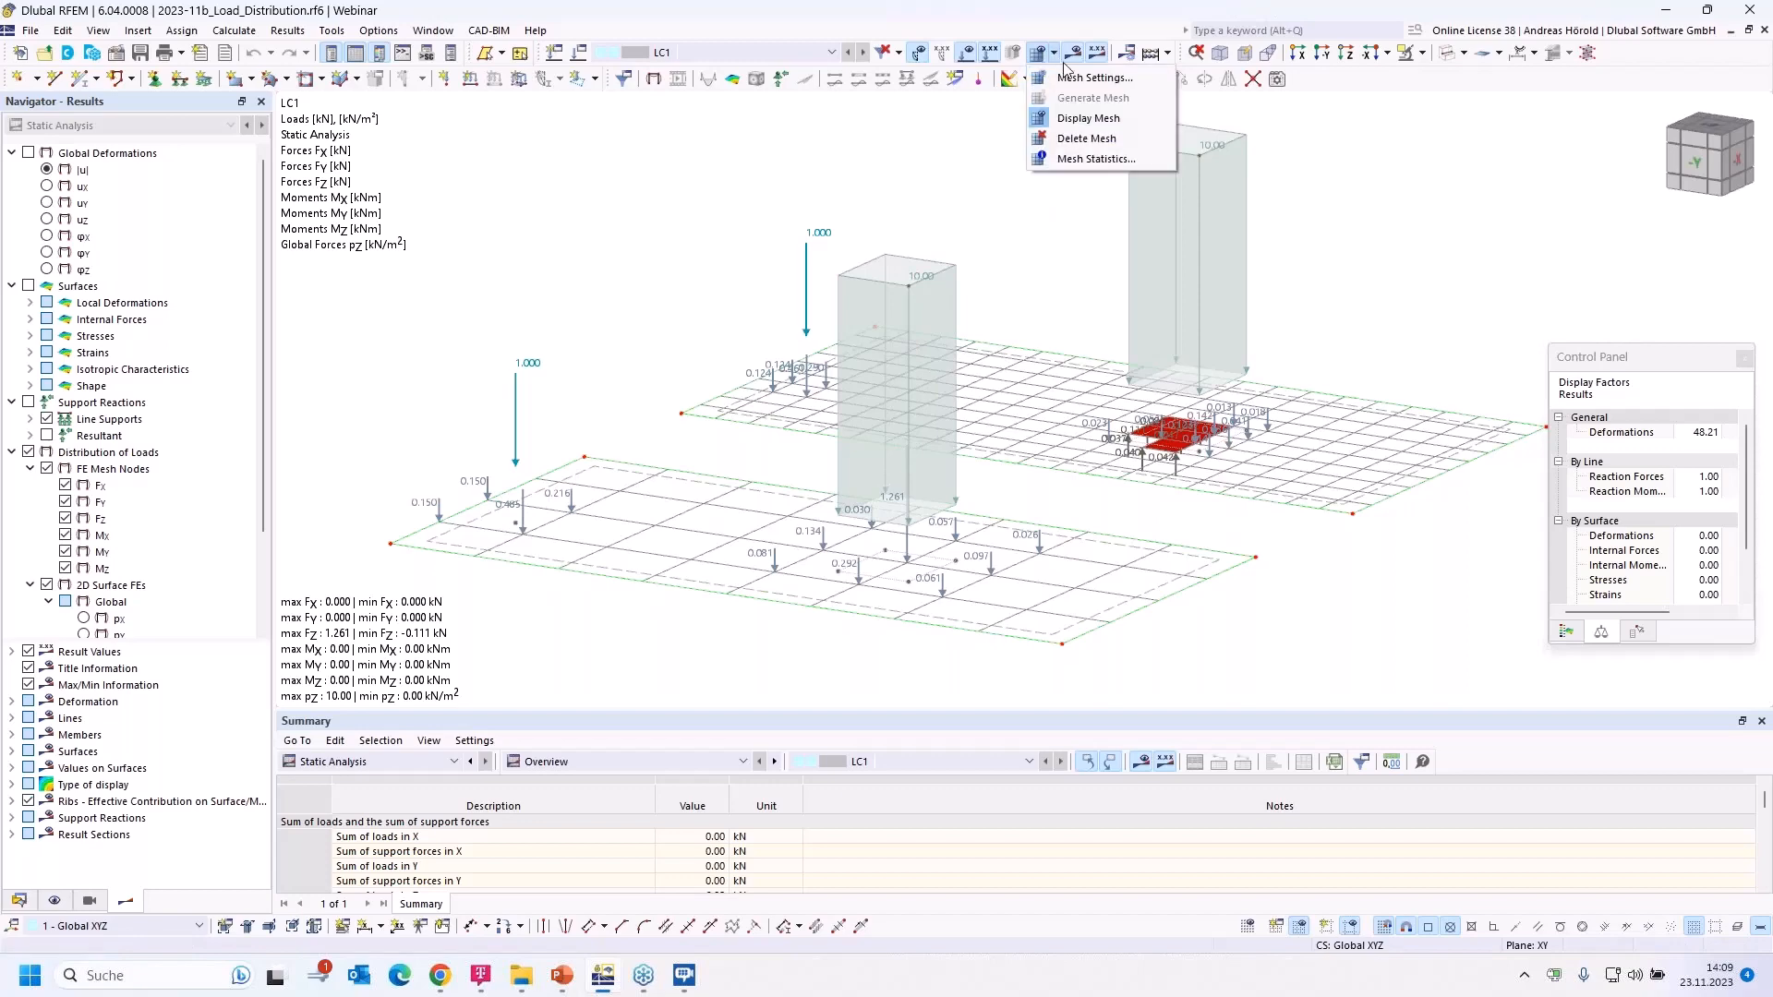
{"action": "left_click", "coordinate": [1075, 79]}
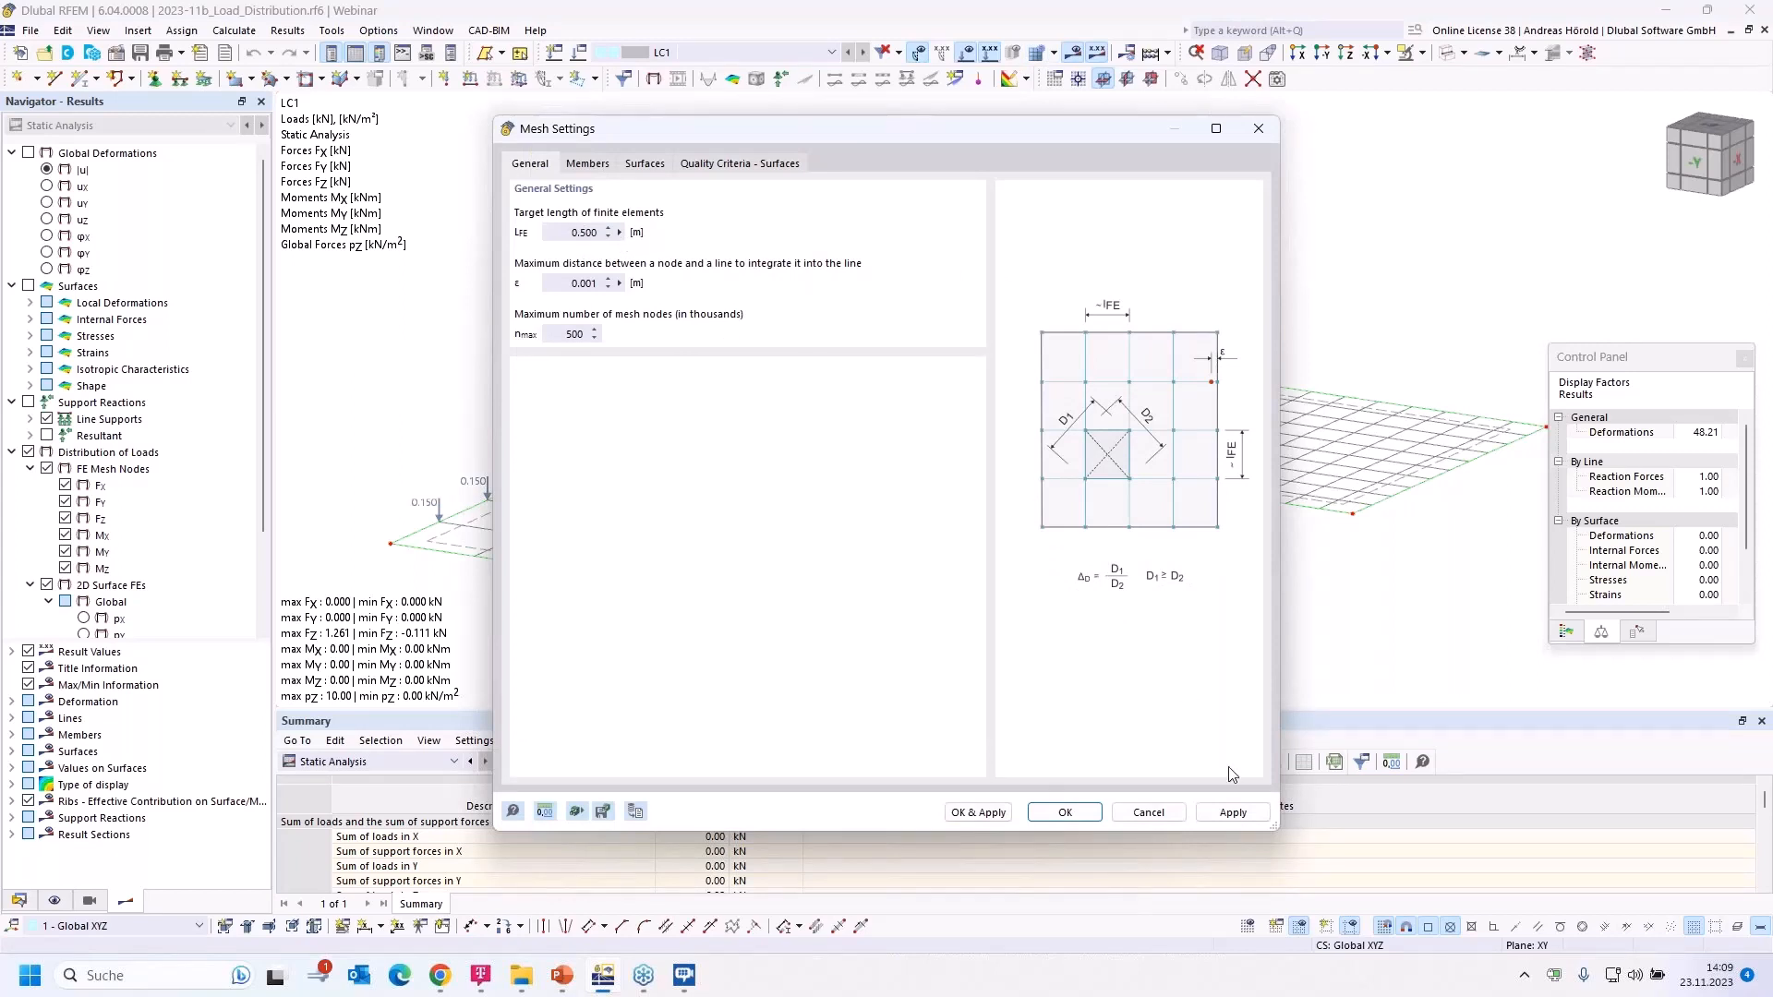
{"action": "left_click", "coordinate": [1150, 813]}
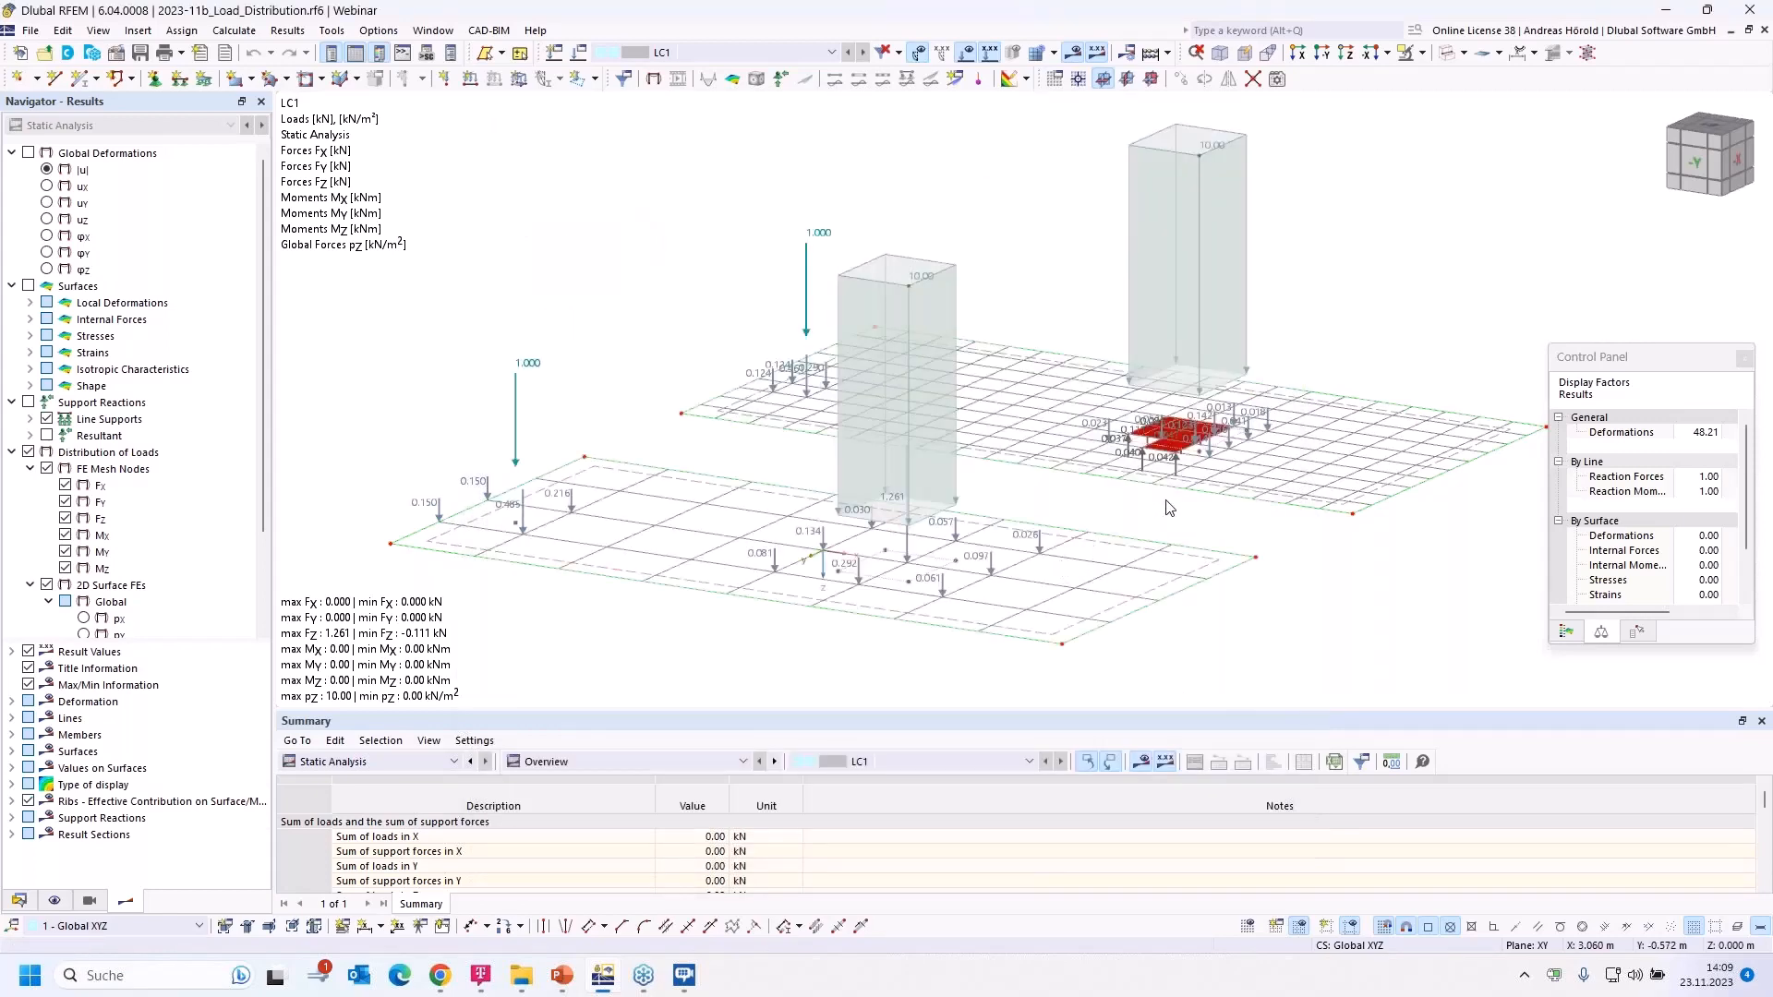
Step: Check the mesh refinement assigned to the finely meshed plate's surface and close its settings without changes
{"action": "double_click", "coordinate": [1217, 494]}
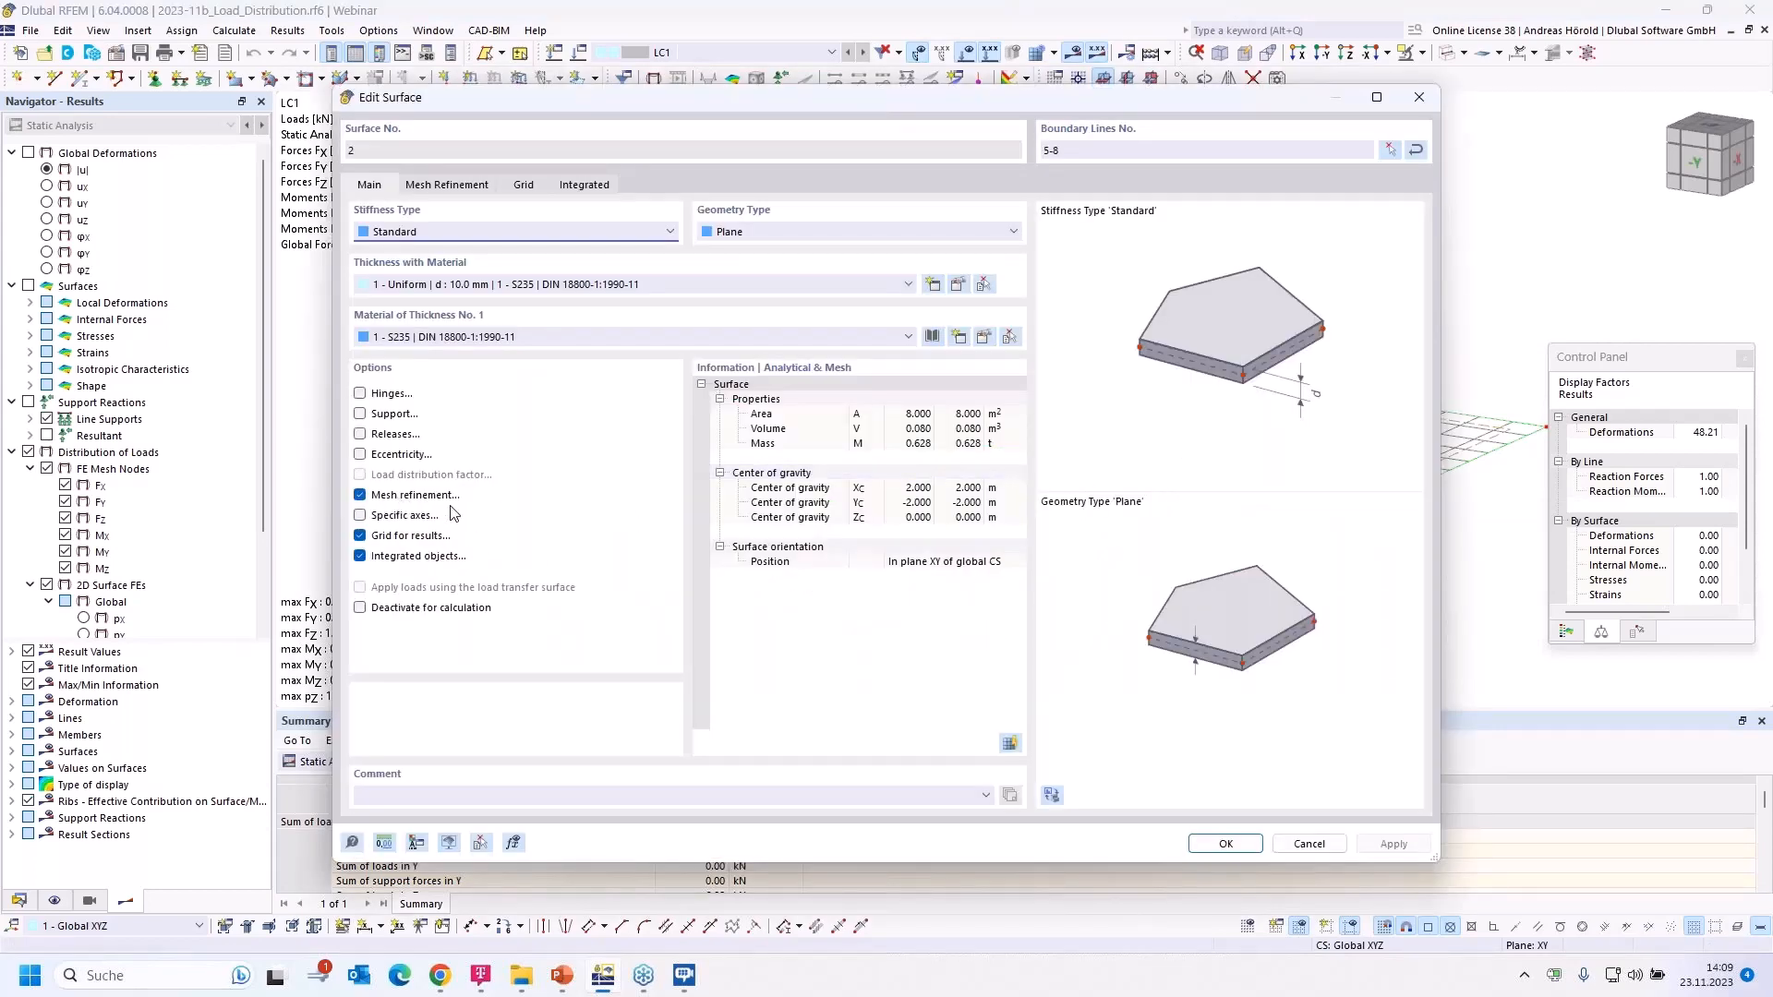
{"action": "left_click", "coordinate": [432, 187]}
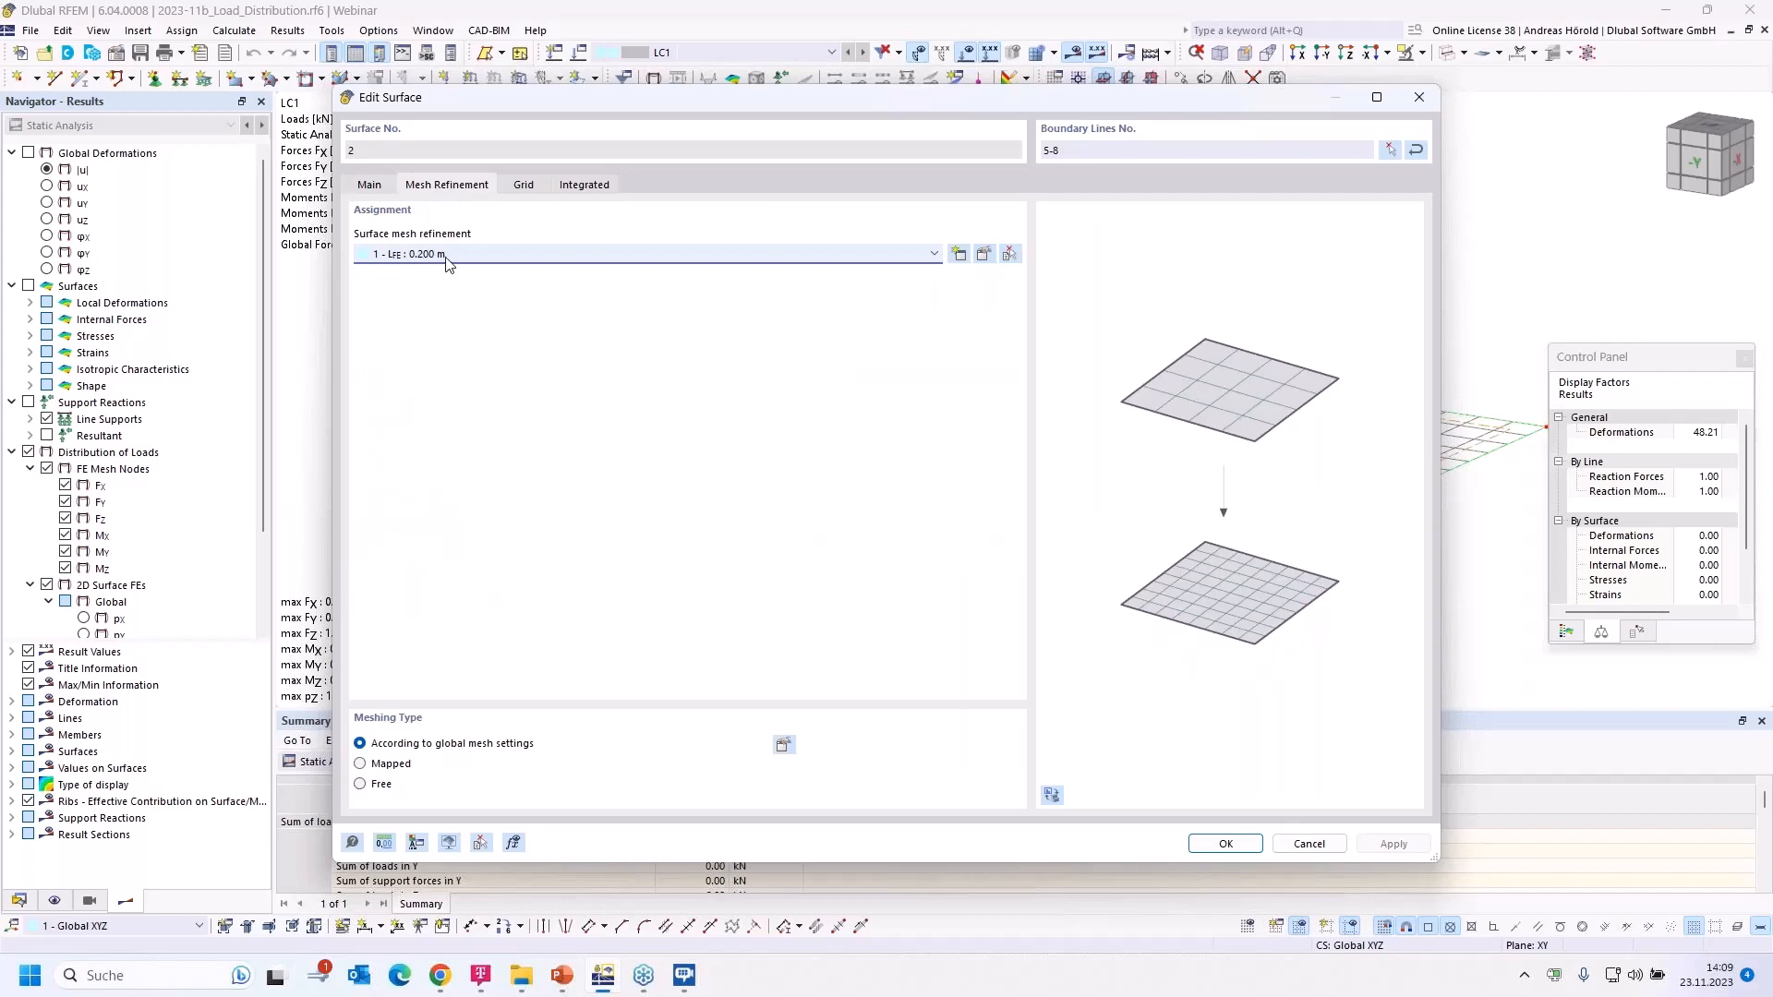
{"action": "left_click", "coordinate": [1308, 844]}
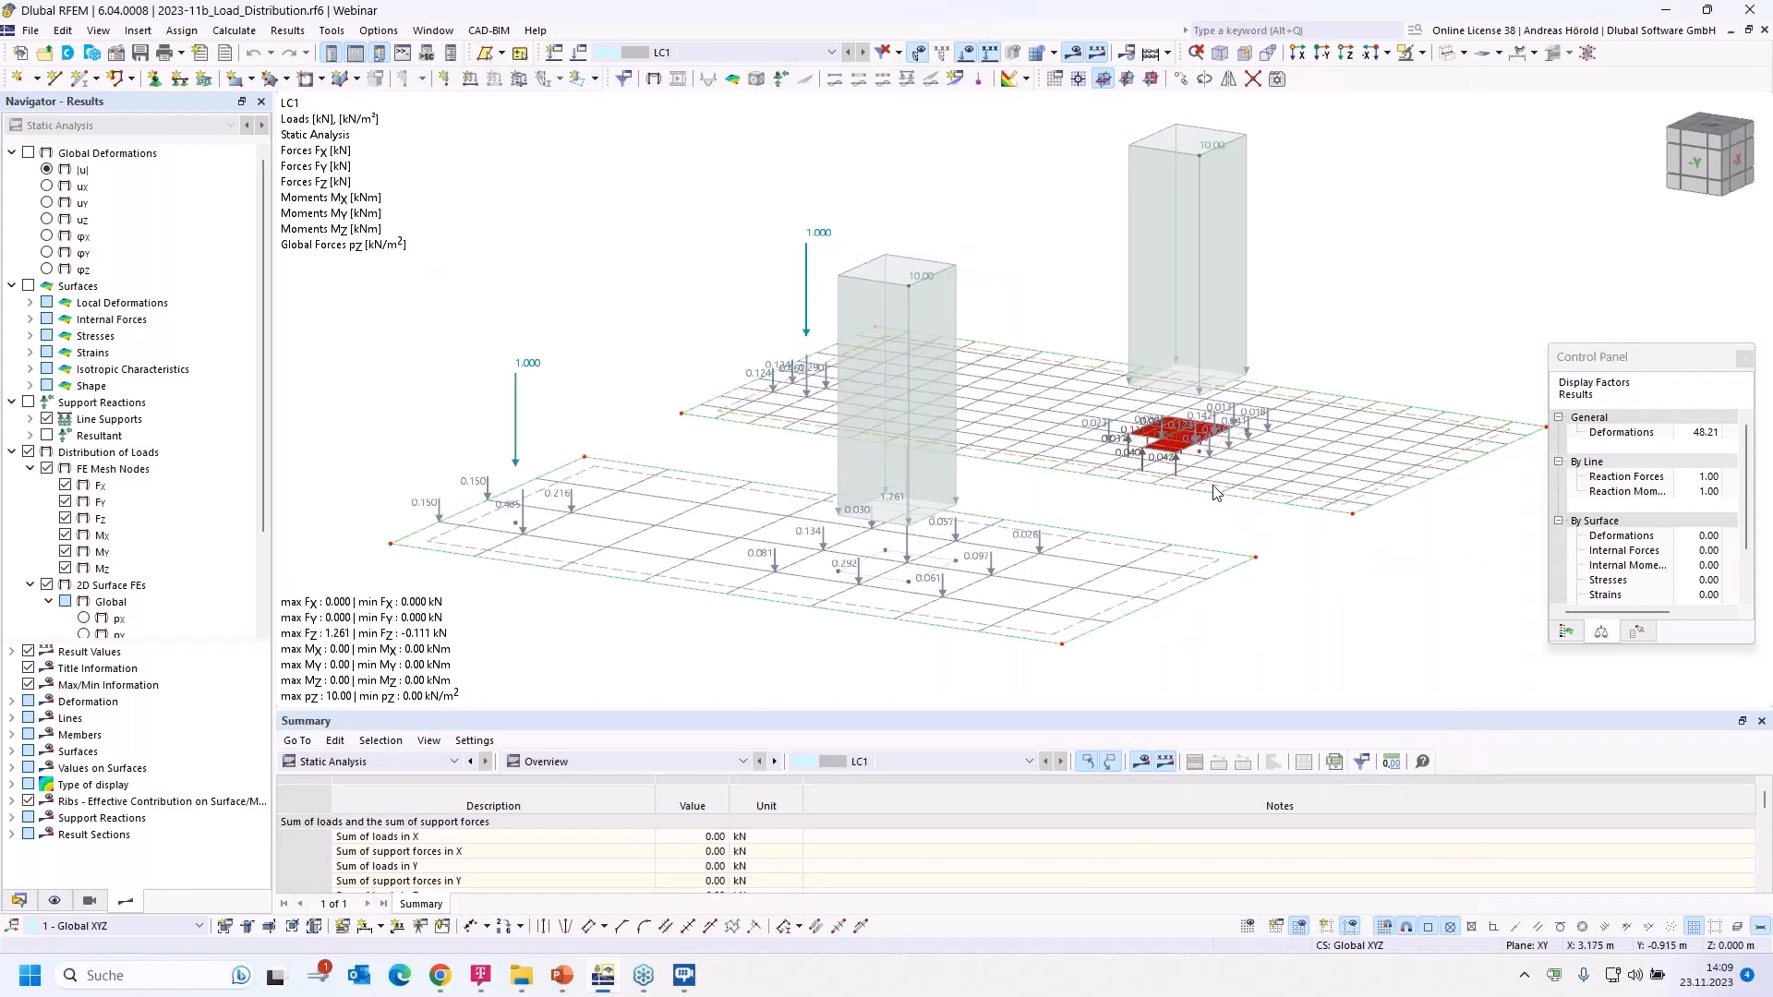
Step: Display the LC1 support reactions along the line supports of both plates
{"action": "middle_click_drag", "start_coordinate": [1143, 513], "coordinate": [1167, 533], "text": "ctrl"}
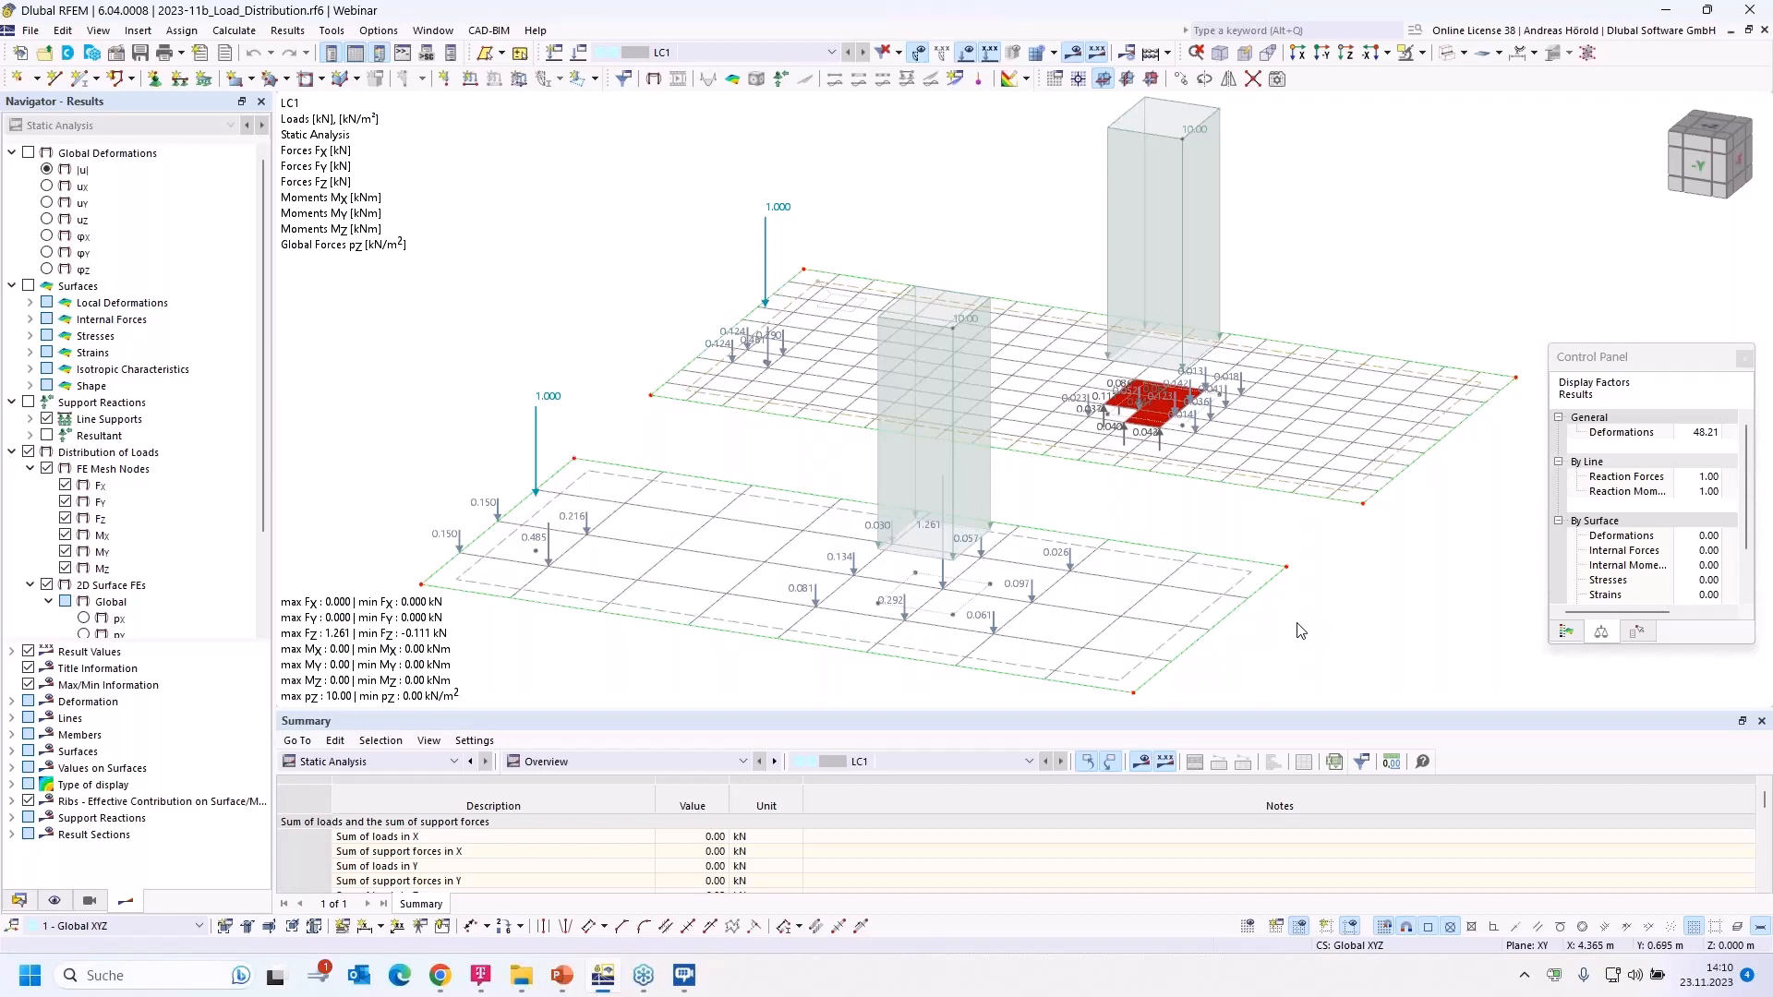
{"action": "middle_click_drag", "start_coordinate": [1279, 641], "coordinate": [1228, 611]}
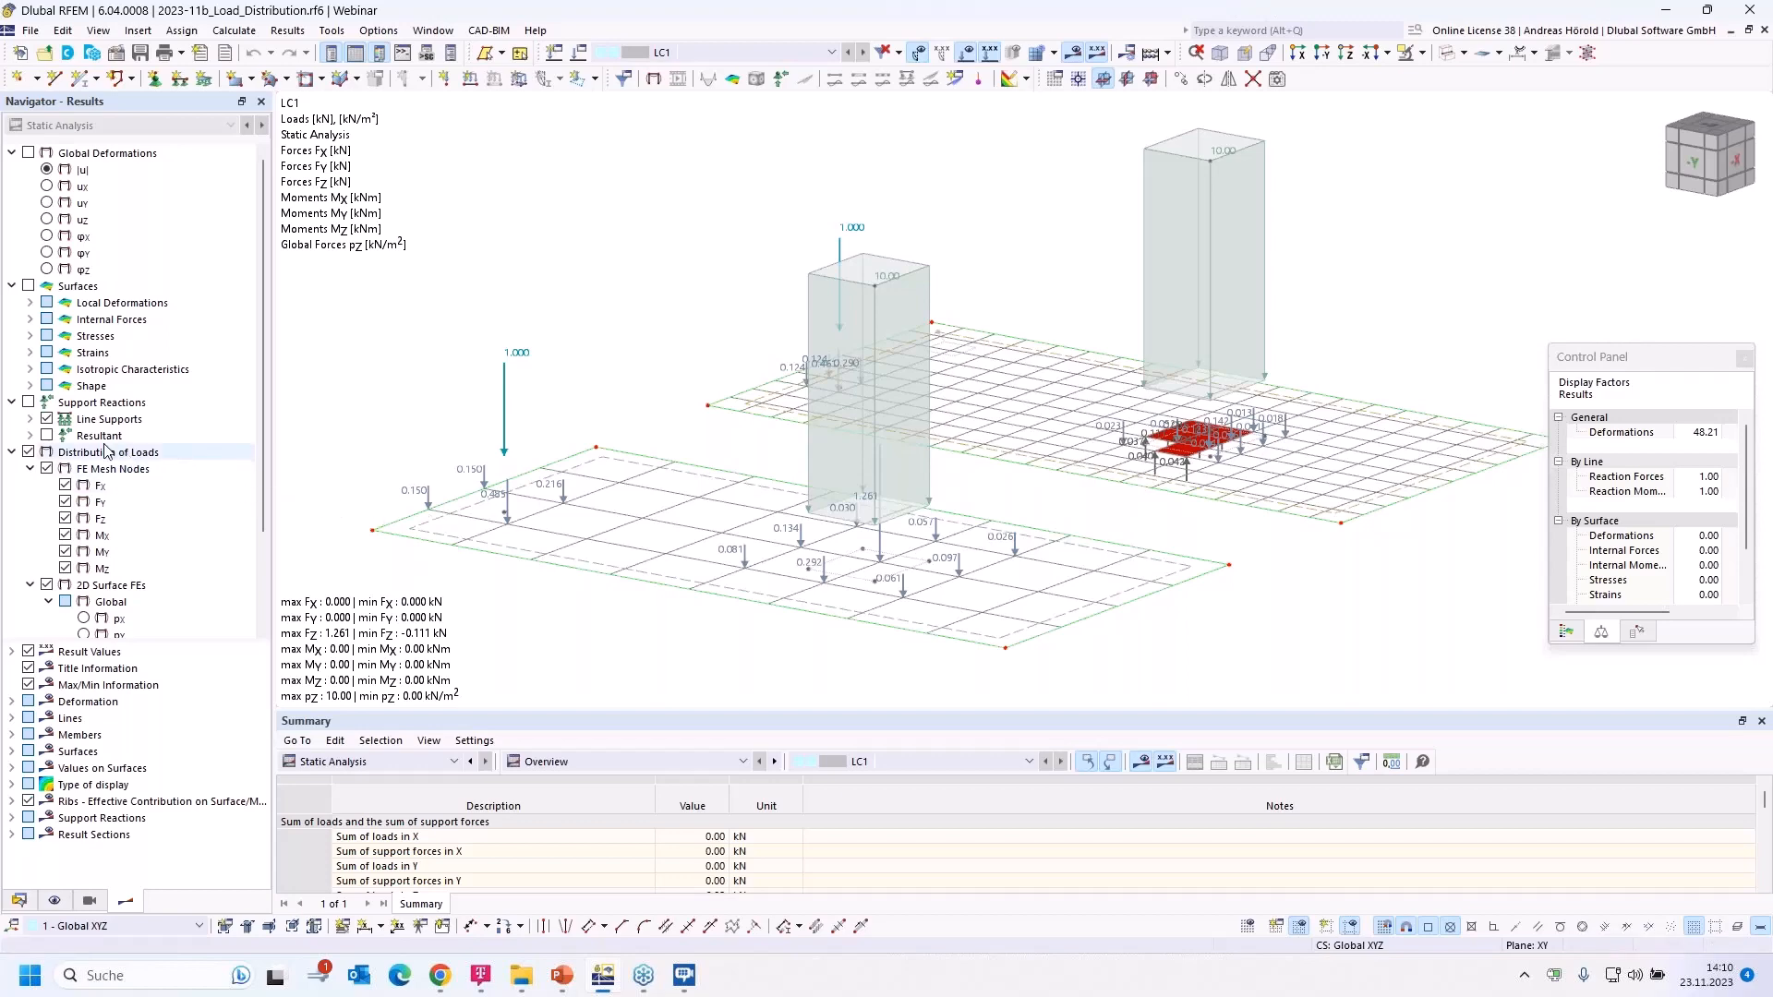
{"action": "left_click", "coordinate": [29, 403]}
Step: Examine the line support reactions of the coarse and fine plates from several sides and compare their distribution
{"action": "mouse_move", "coordinate": [1031, 452]}
{"action": "middle_mouse_down"}
{"action": "mouse_move", "coordinate": [996, 259]}
{"action": "mouse_move", "coordinate": [989, 360]}
{"action": "mouse_move", "coordinate": [966, 384]}
{"action": "middle_mouse_up"}
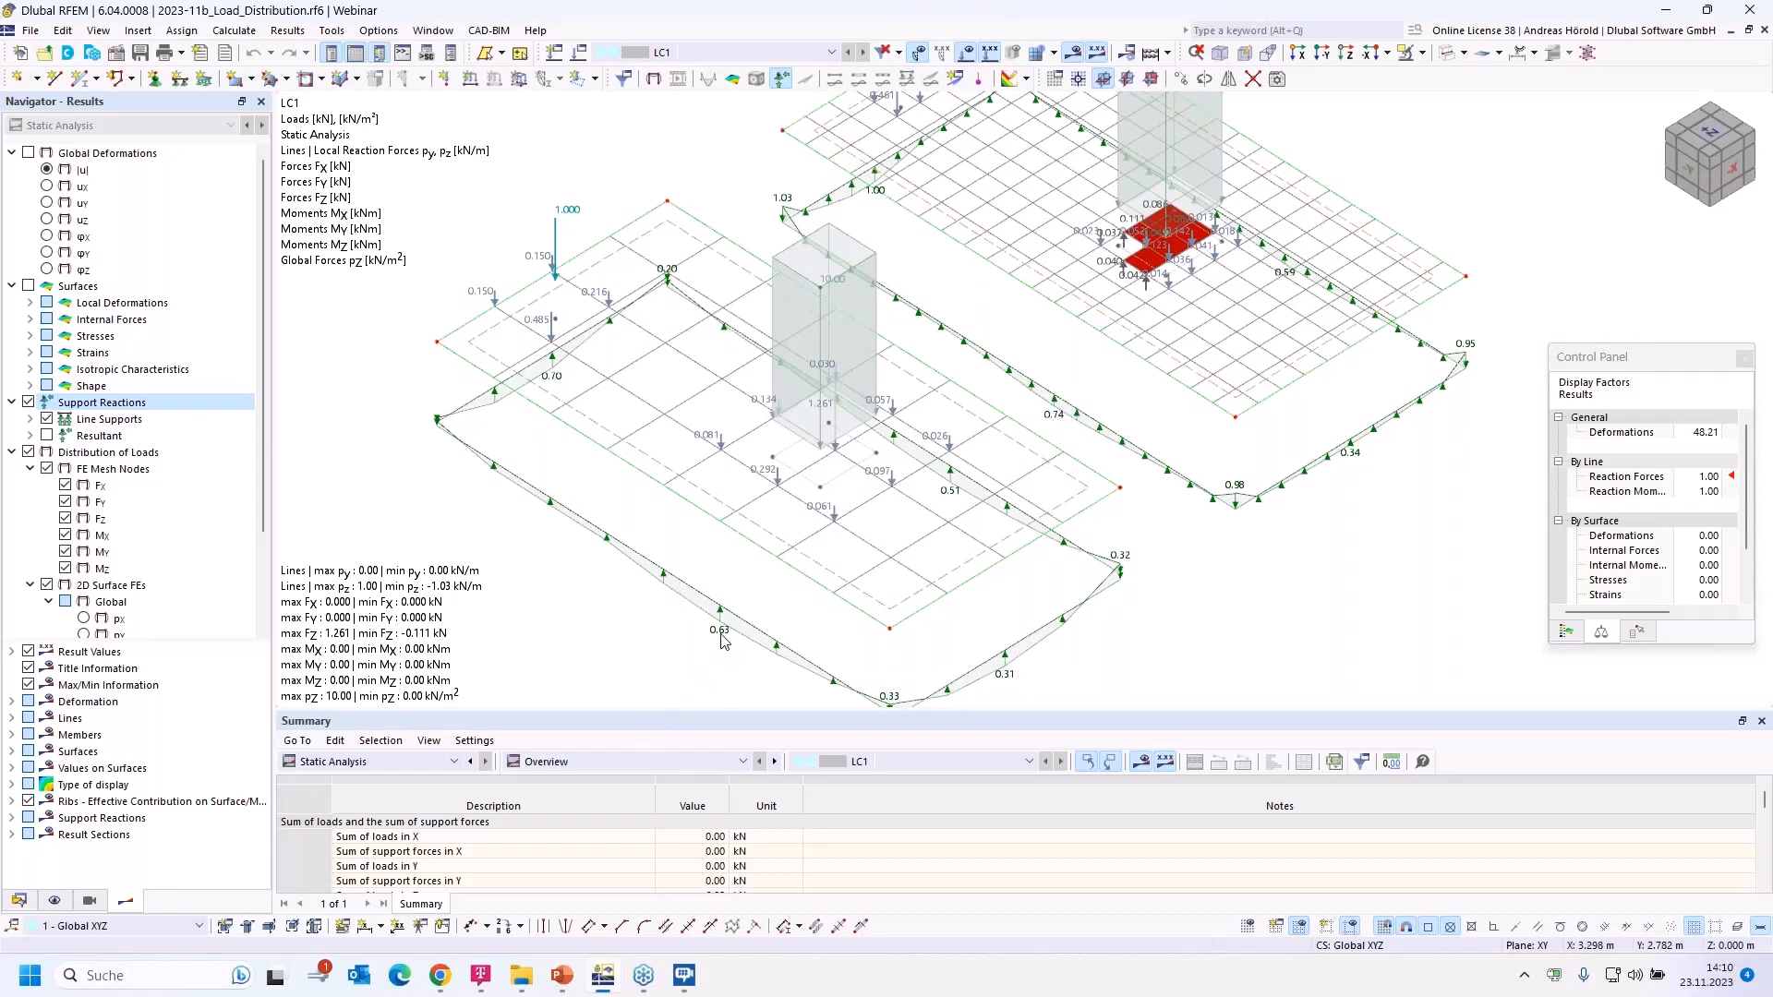
{"action": "middle_click_drag", "start_coordinate": [602, 614], "coordinate": [1045, 545]}
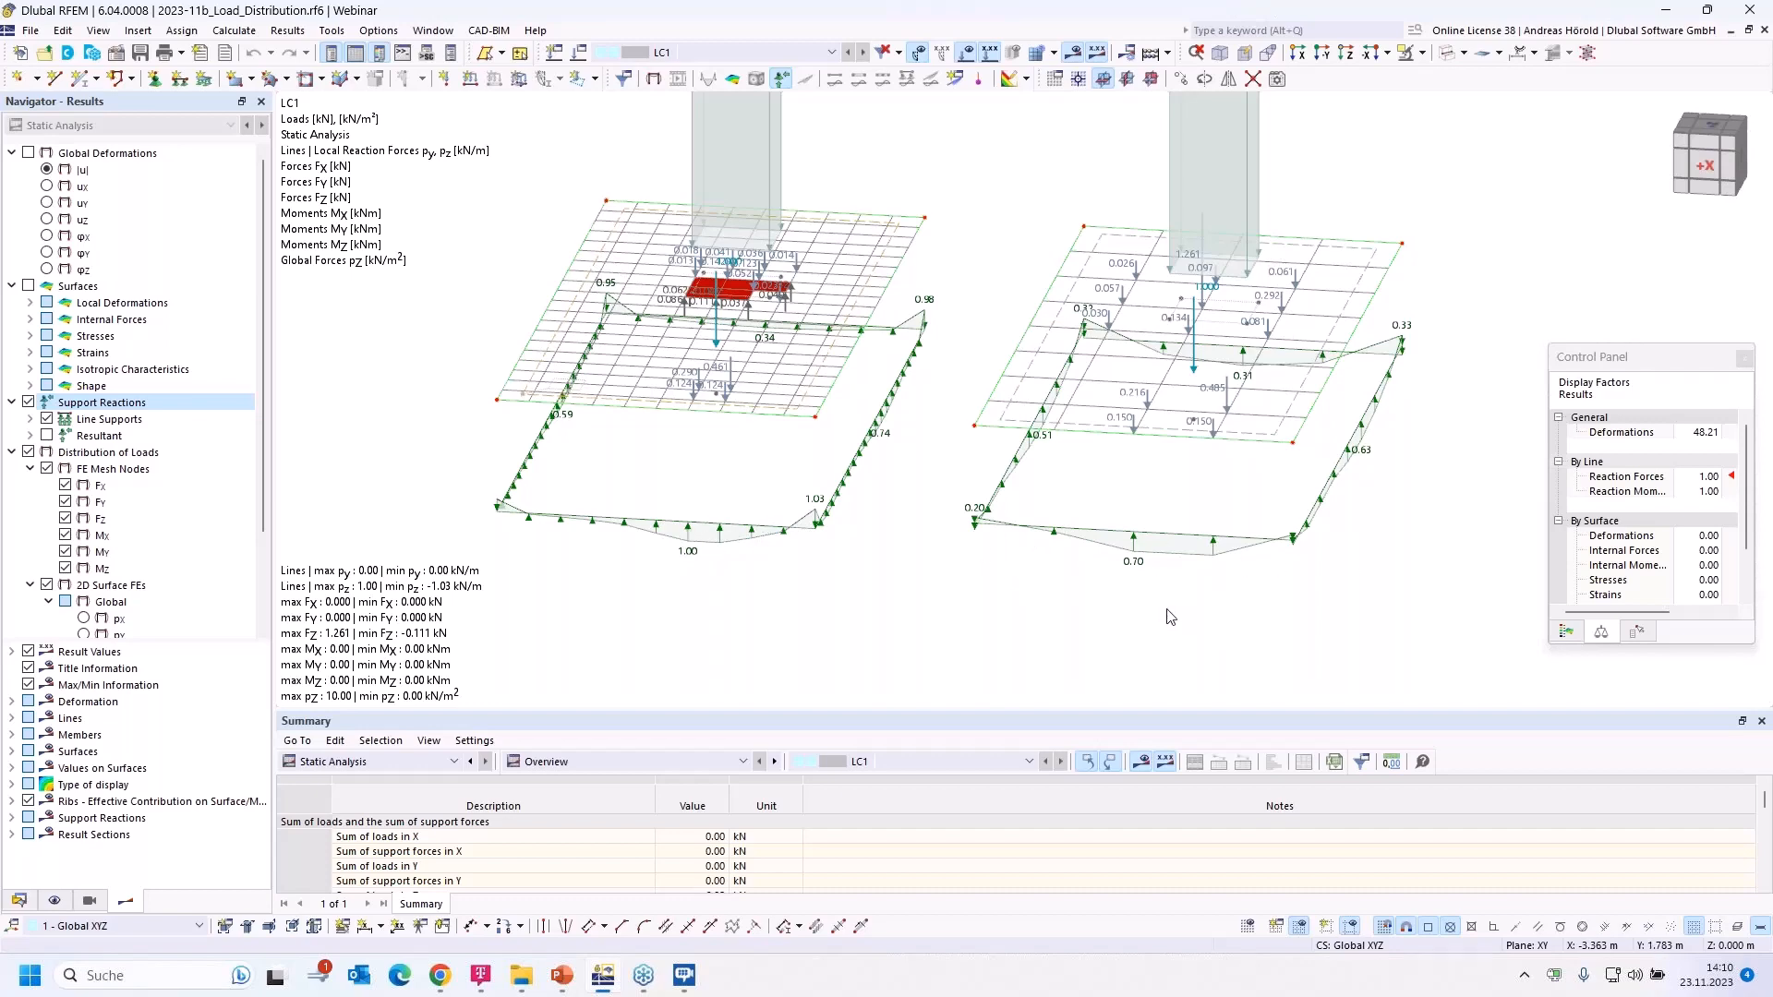
{"action": "mouse_move", "coordinate": [1161, 609]}
{"action": "middle_mouse_down", "text": "ctrl"}
{"action": "mouse_move", "coordinate": [1122, 592]}
{"action": "mouse_move", "coordinate": [1189, 625]}
{"action": "middle_mouse_up", "text": "ctrl"}
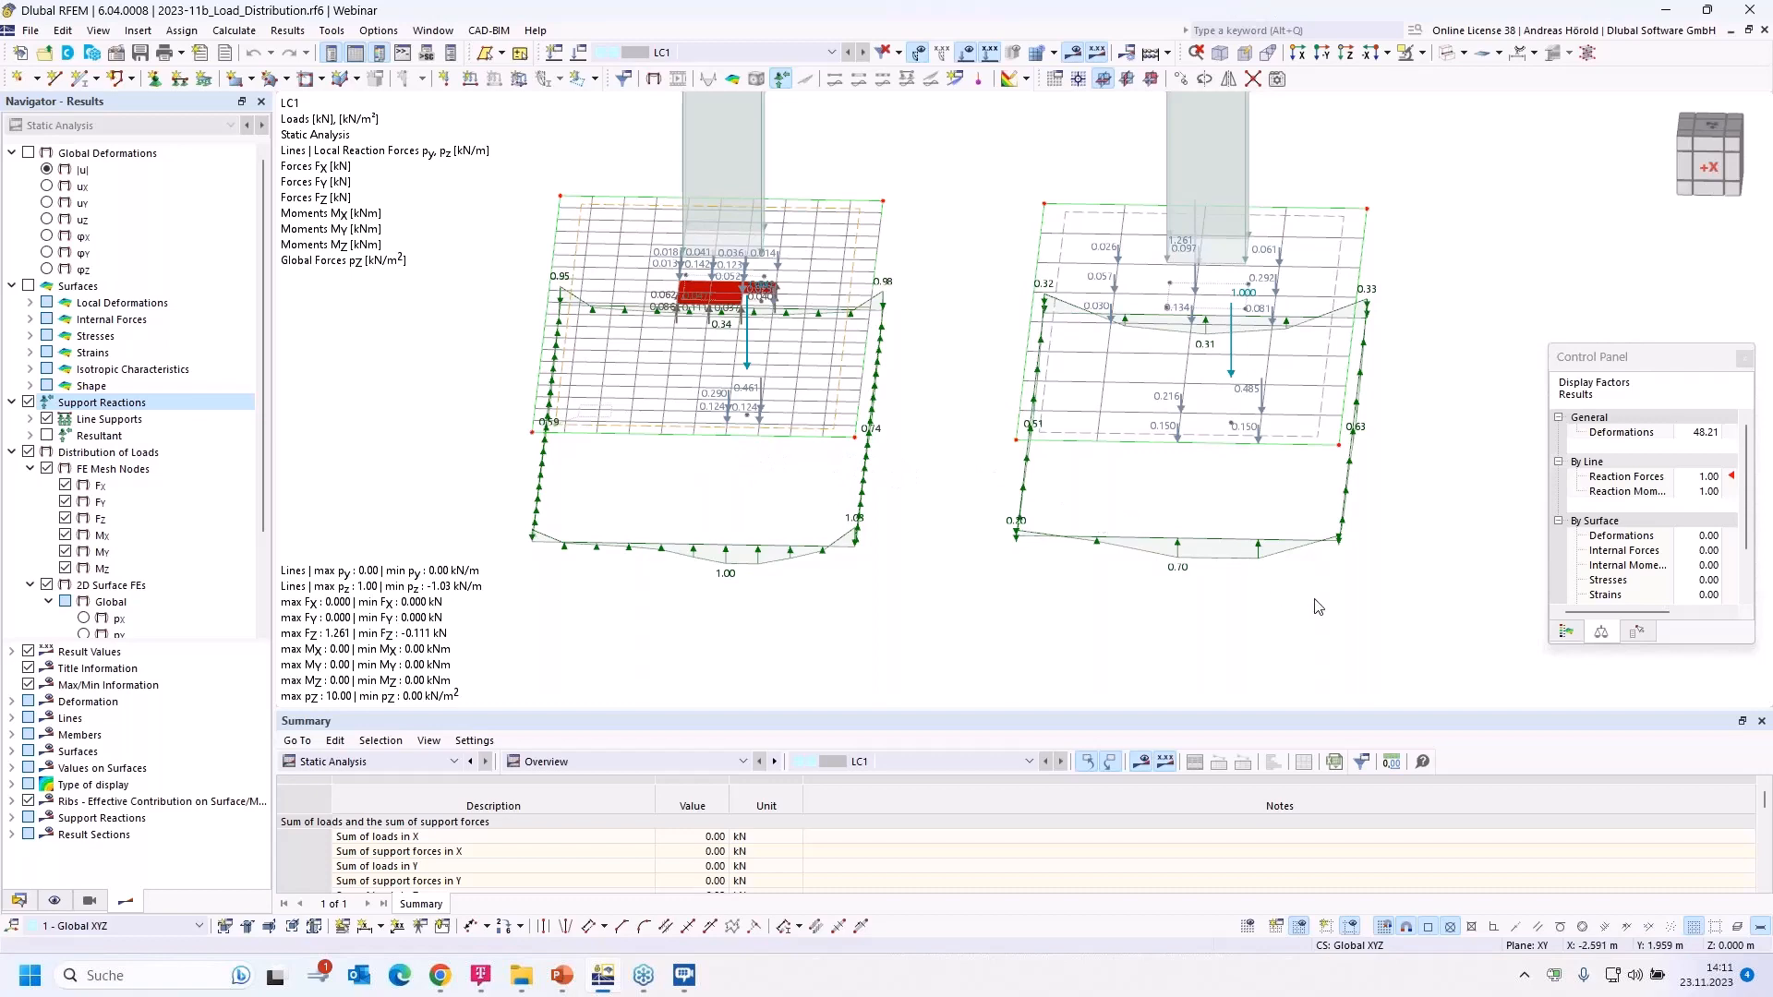
{"action": "middle_click_drag", "start_coordinate": [1321, 607], "coordinate": [1241, 611], "text": "shift"}
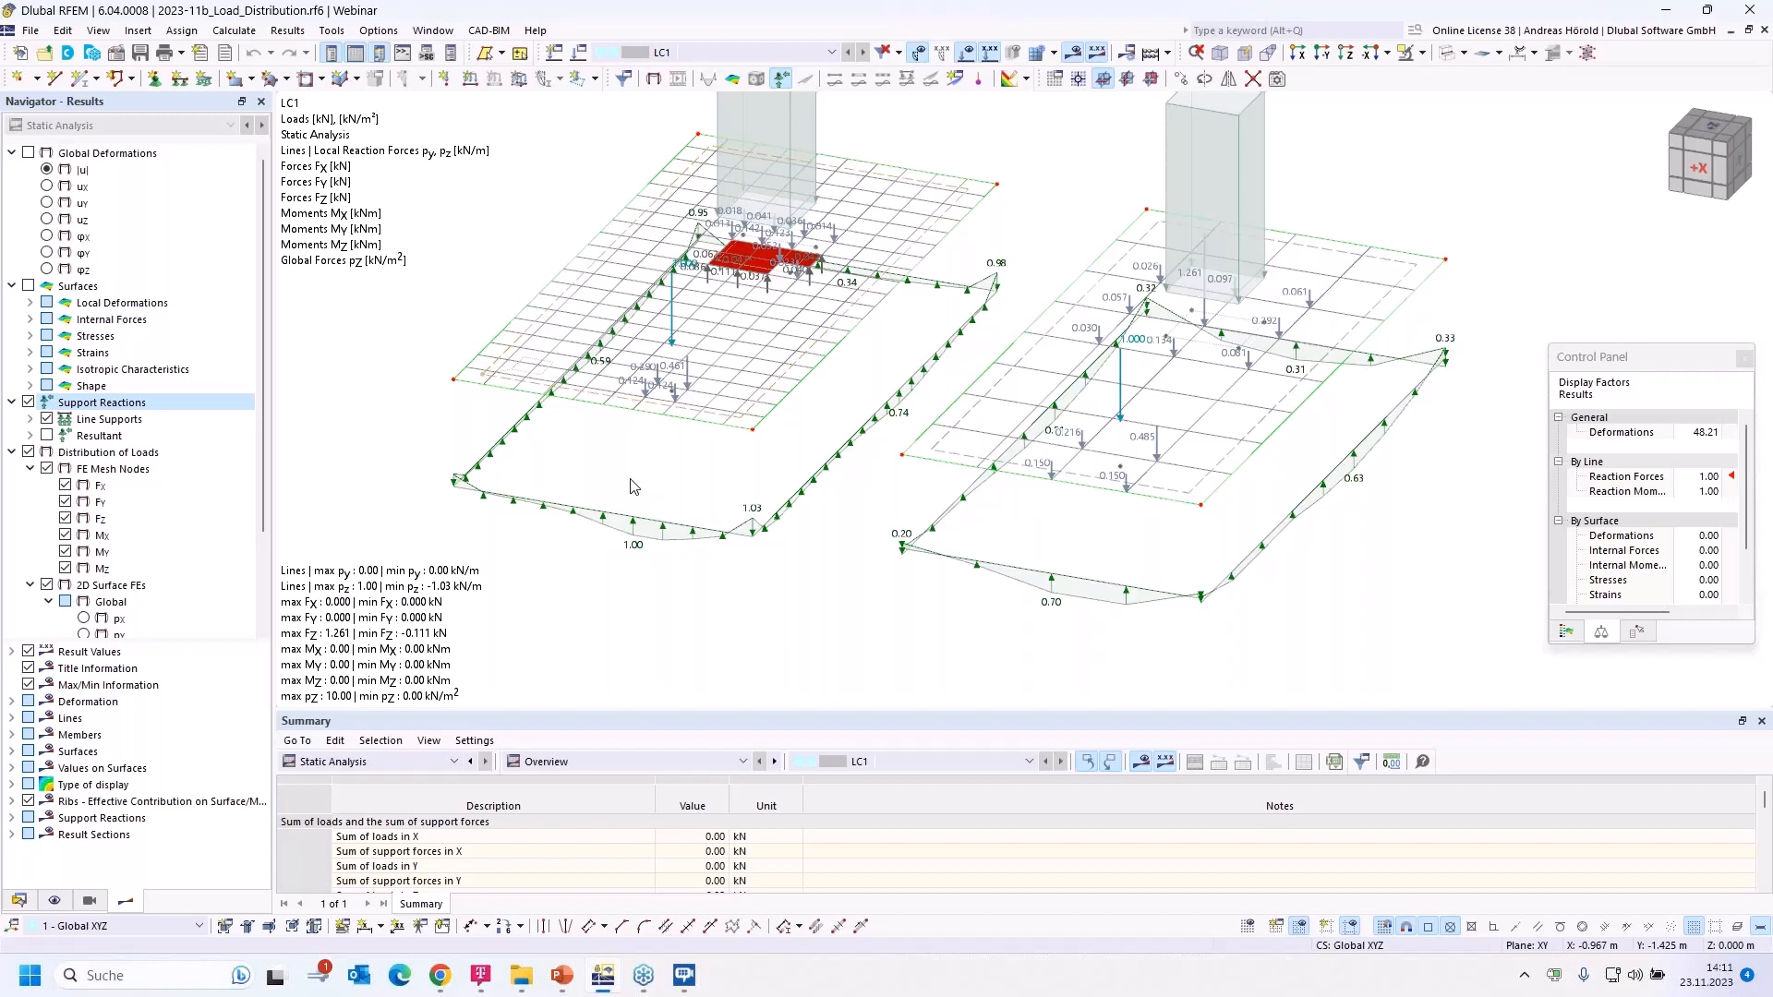
{"action": "scroll", "coordinate": [631, 487], "scroll_direction": "up", "scroll_amount": 1}
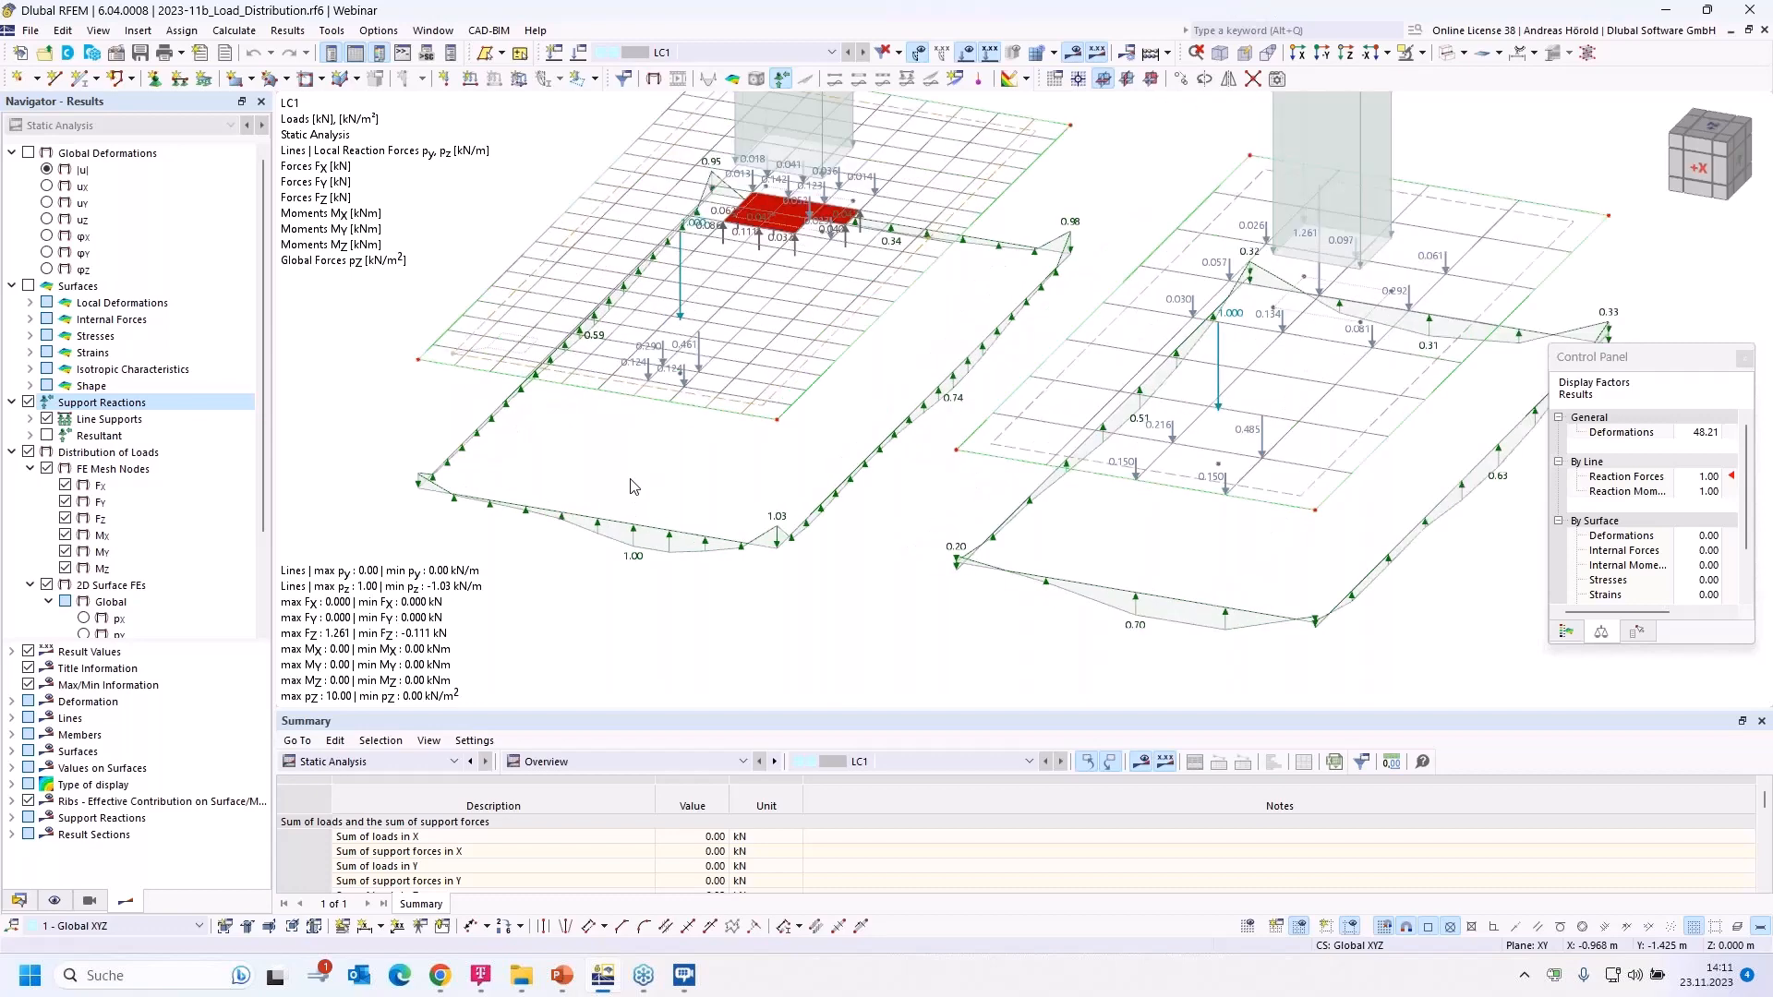
{"action": "scroll", "coordinate": [632, 486], "scroll_direction": "down", "scroll_amount": 2}
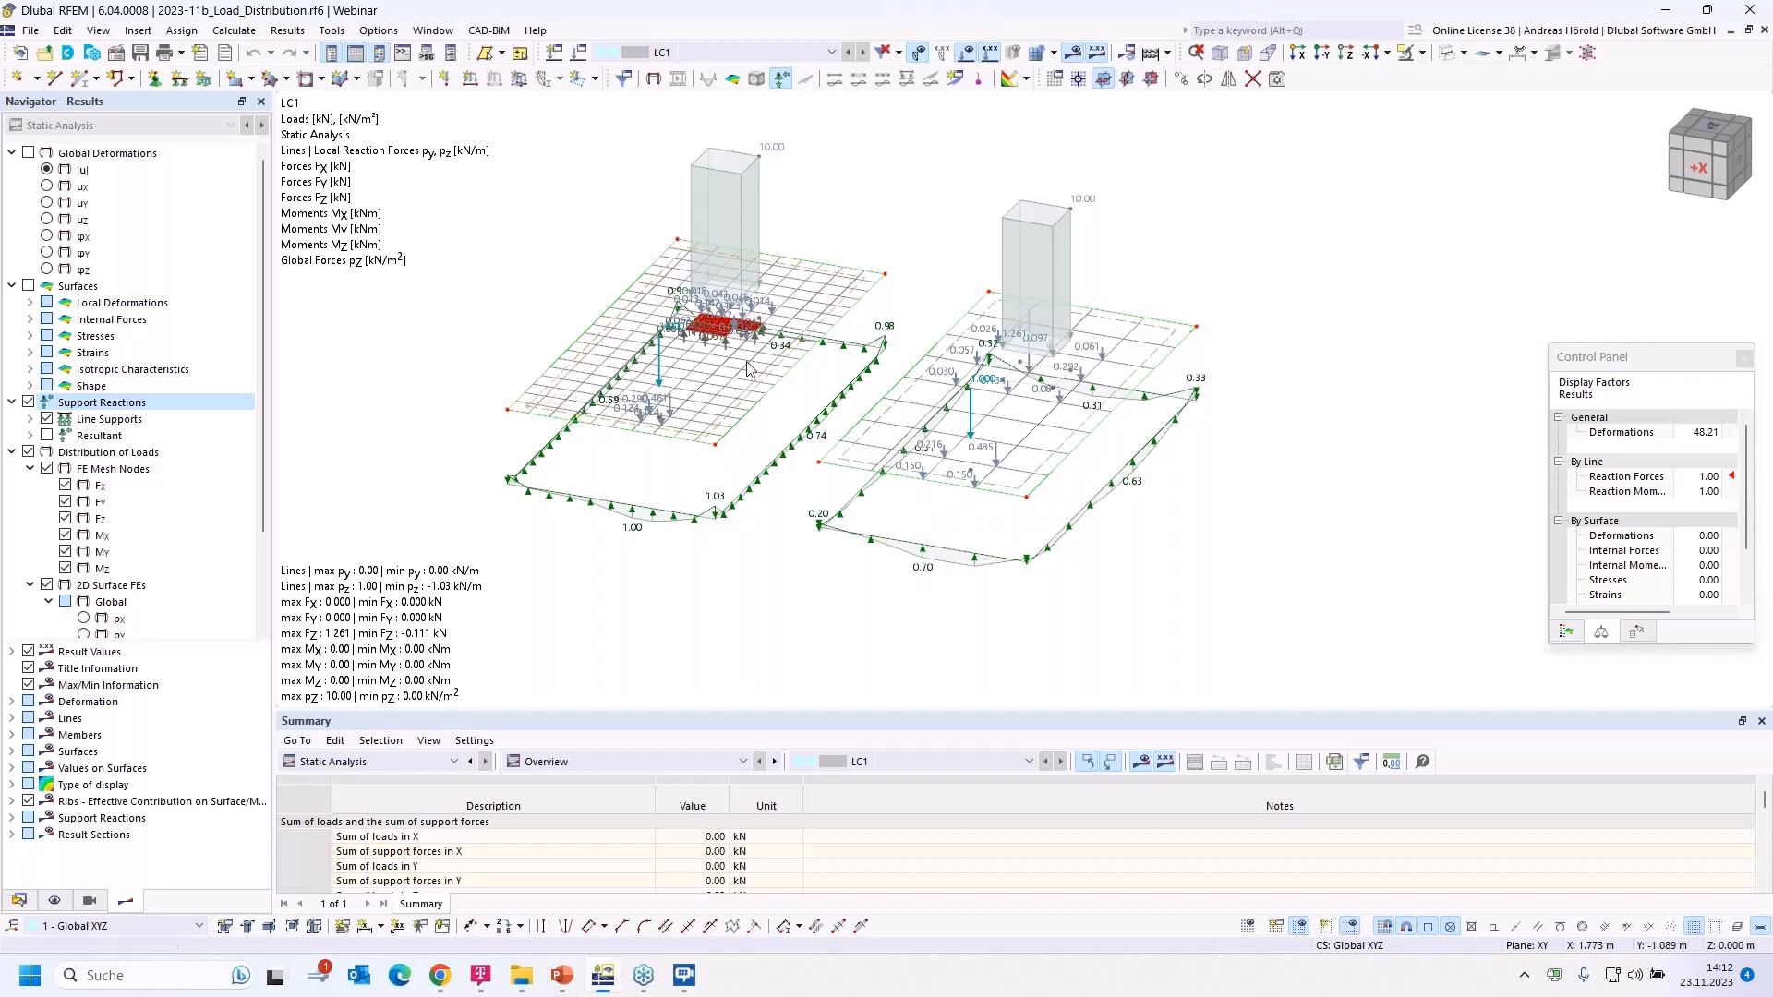
{"action": "mouse_move", "coordinate": [1237, 575]}
{"action": "middle_mouse_down", "text": "ctrl"}
{"action": "mouse_move", "coordinate": [1223, 526]}
{"action": "mouse_move", "coordinate": [1231, 560]}
{"action": "middle_mouse_up", "text": "ctrl"}
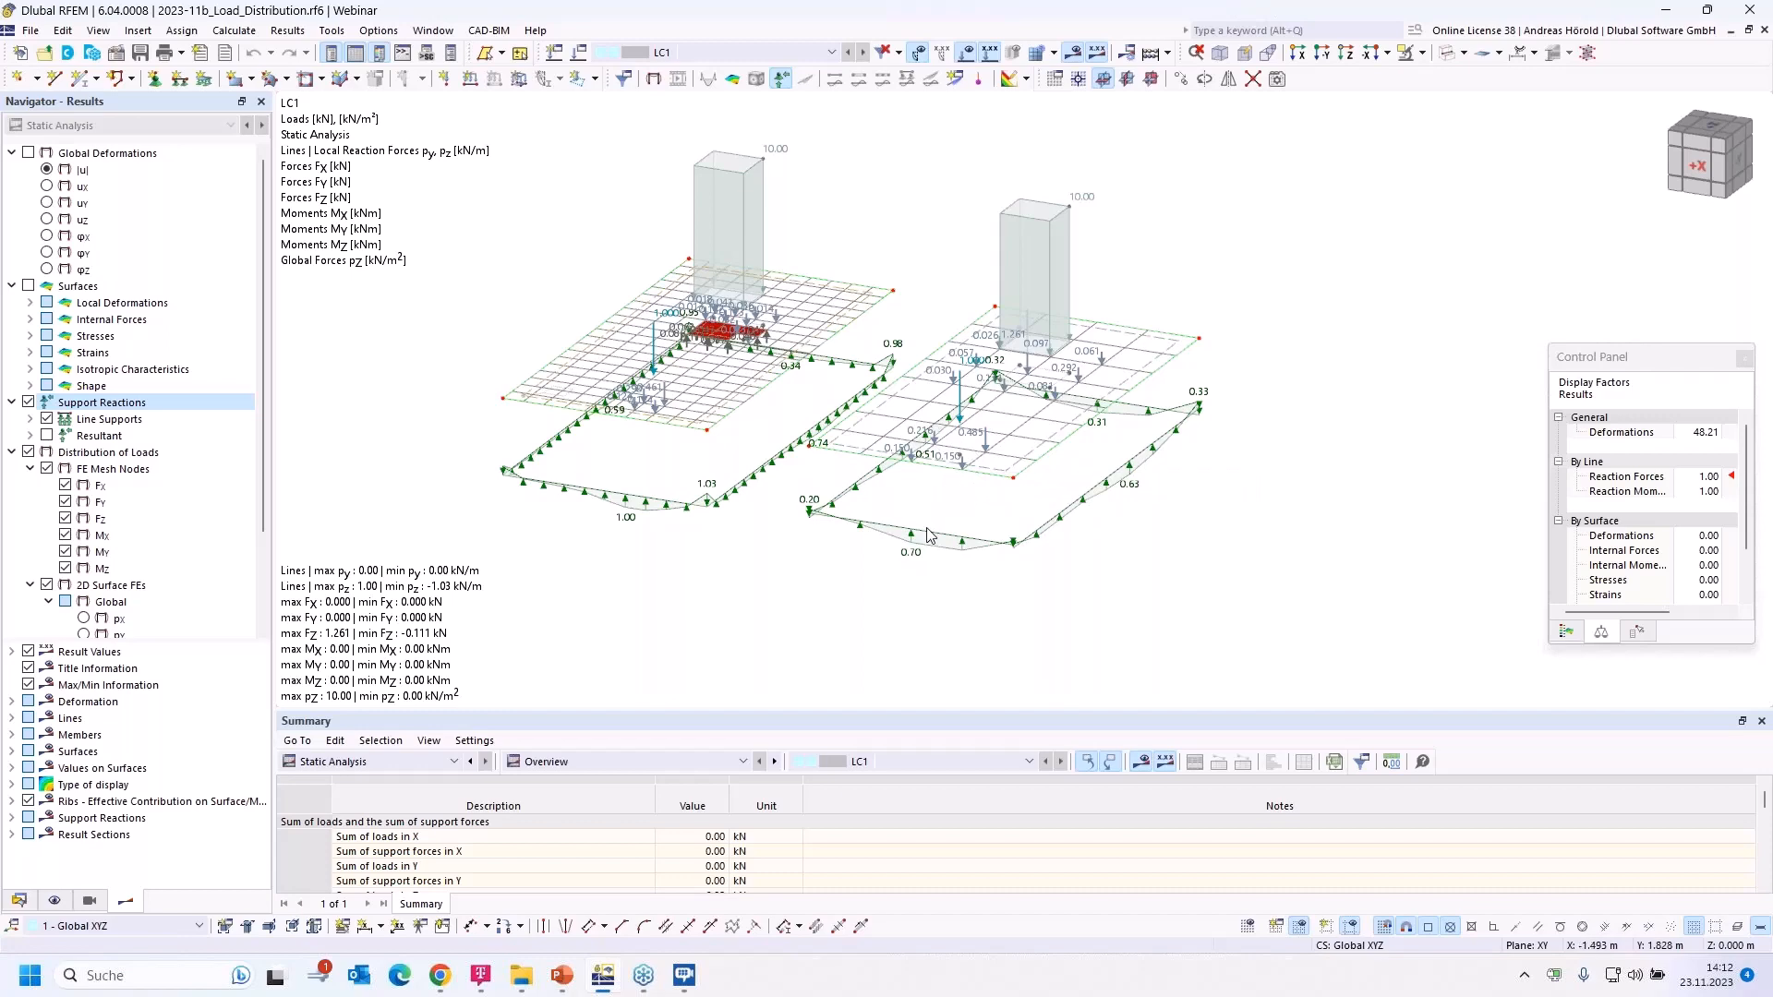
{"action": "middle_click_drag", "start_coordinate": [1138, 575], "coordinate": [1001, 586], "text": "ctrl"}
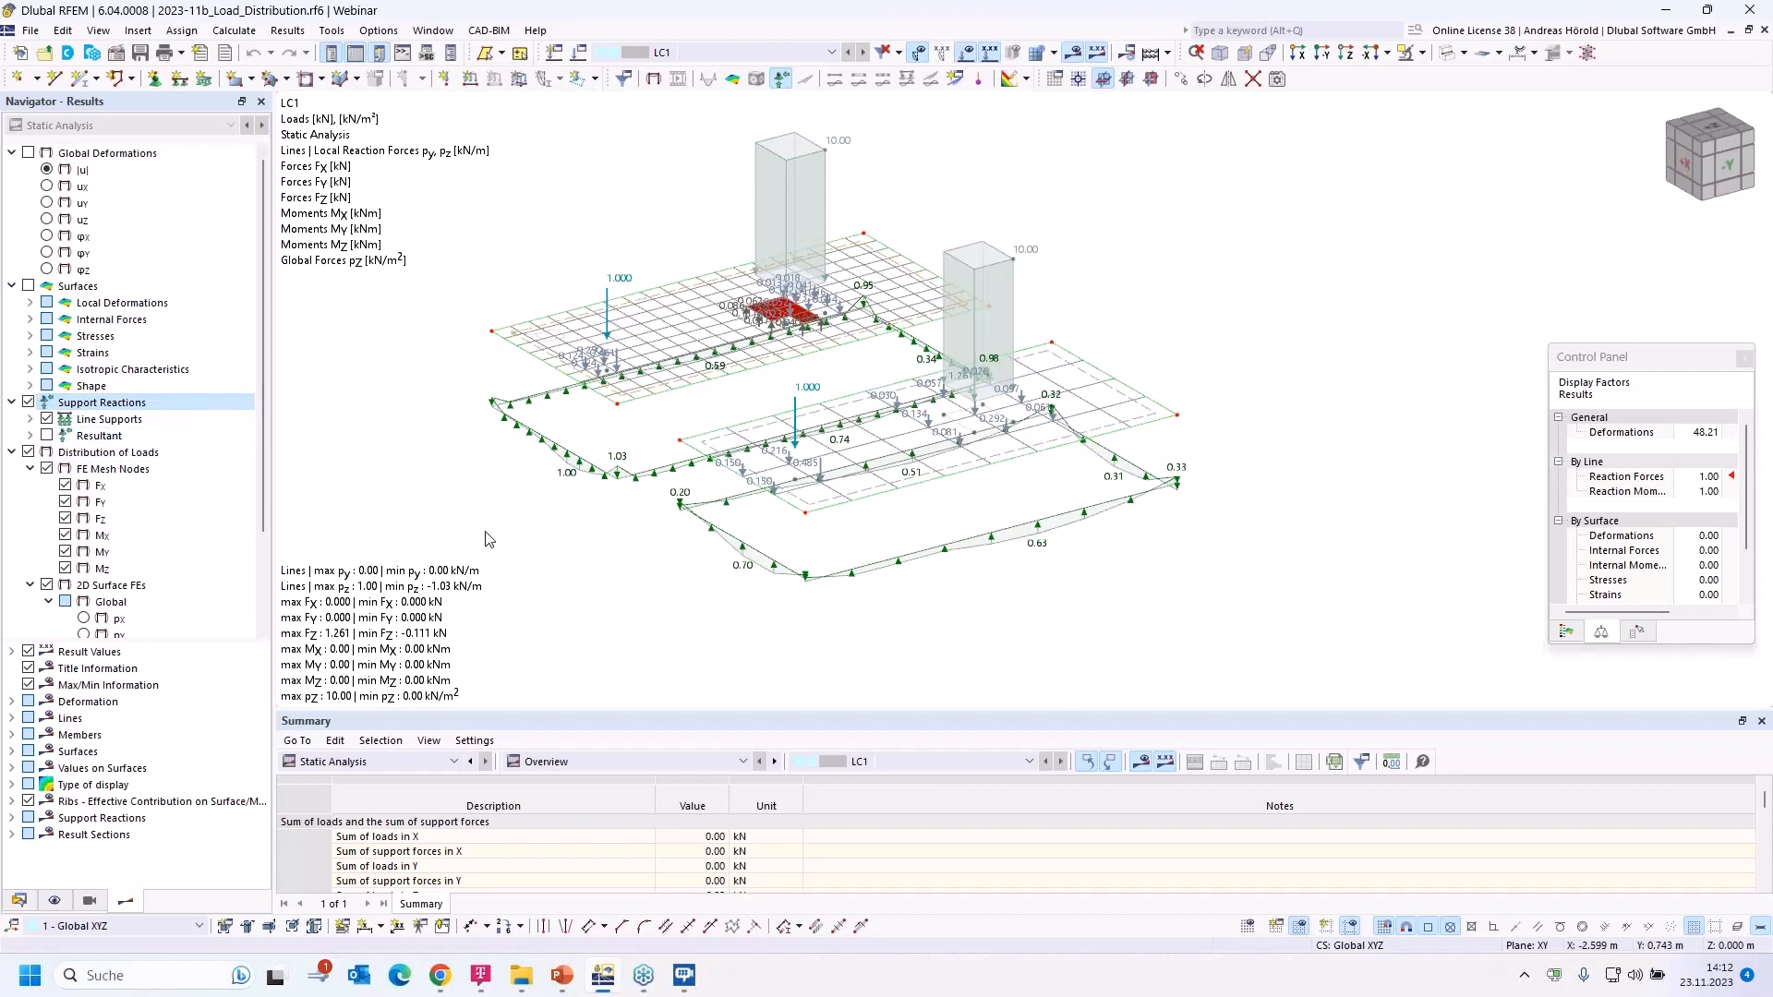
Step: Switch to the 2023-11c_Clipping.rf6 model and list its clipping planes under the guide objects, with their full descriptions readable
{"action": "left_click", "coordinate": [19, 900]}
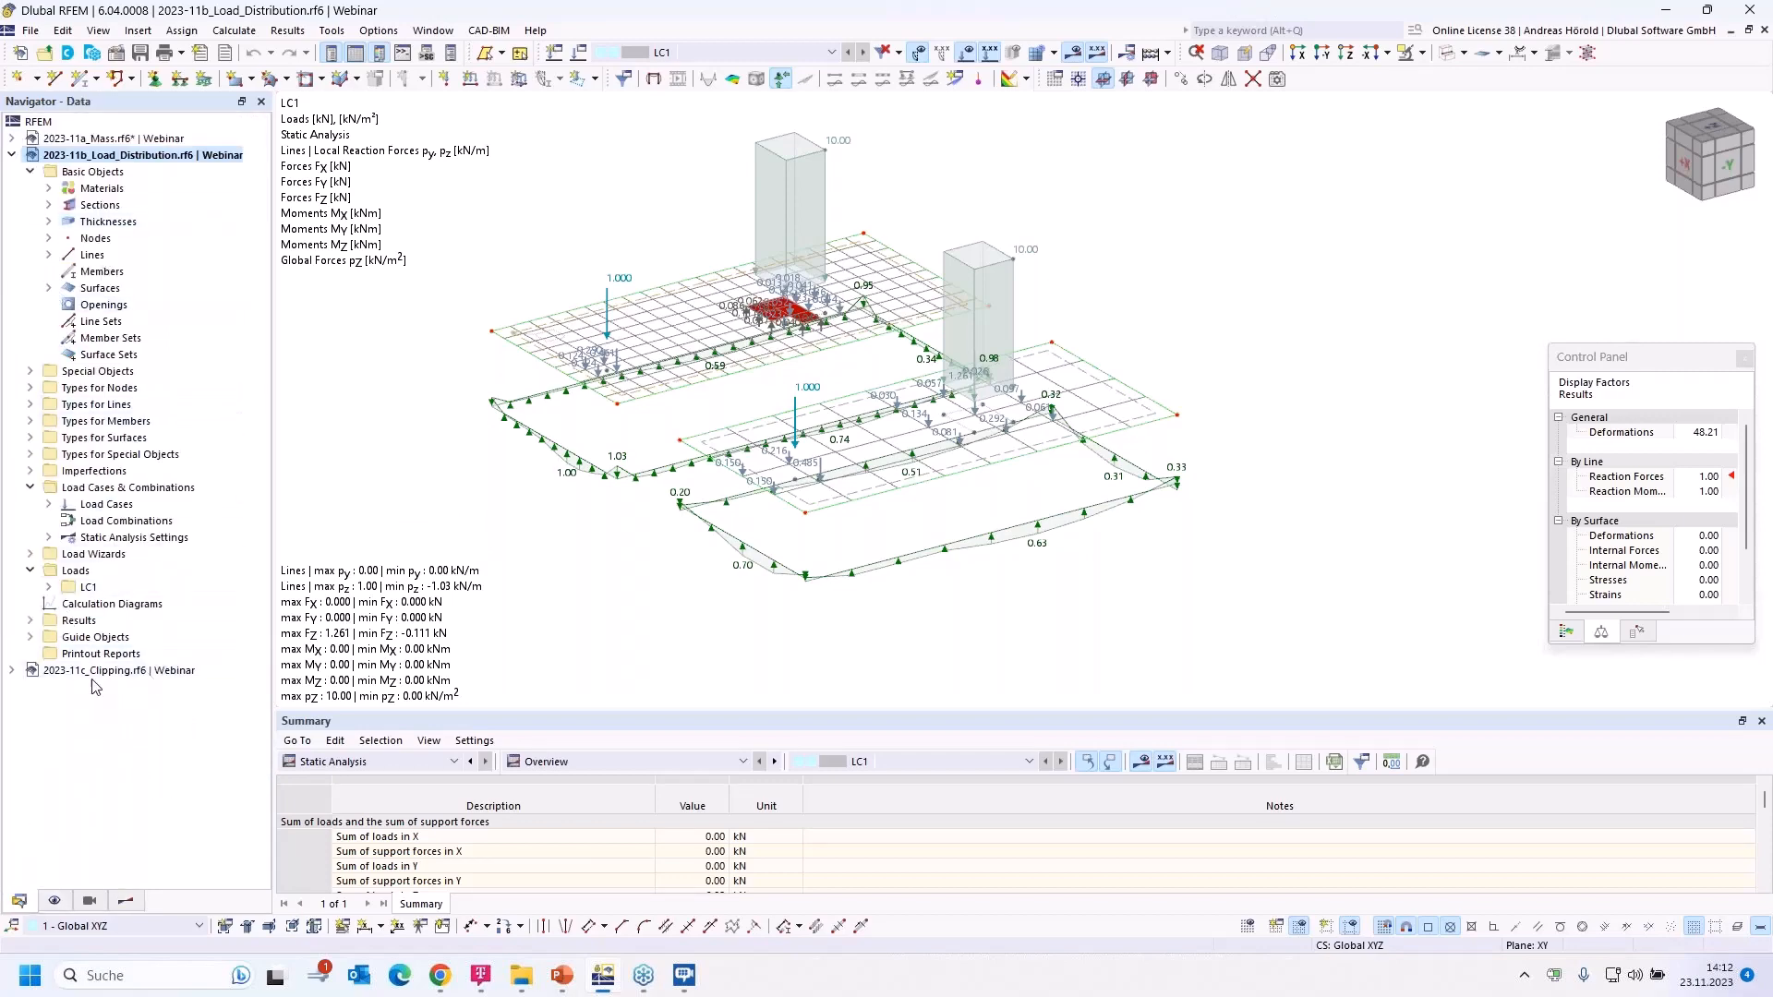
{"action": "double_click", "coordinate": [98, 671]}
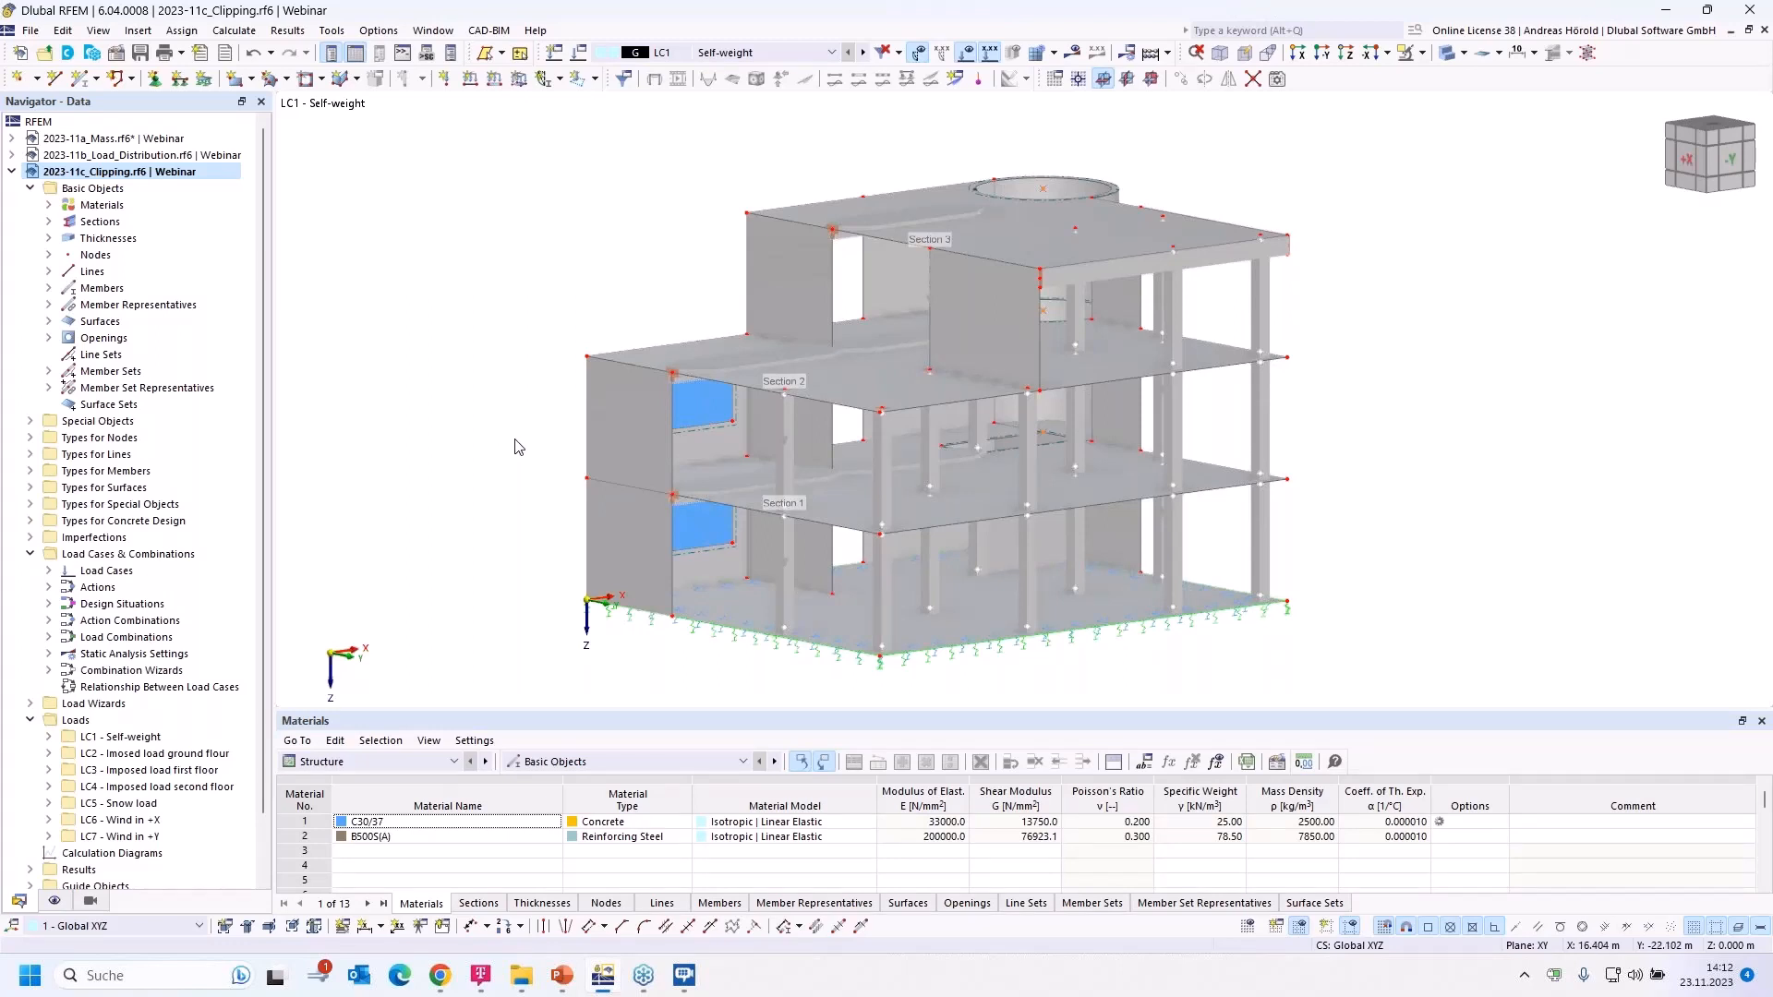
{"action": "scroll", "coordinate": [167, 766], "scroll_direction": "down", "scroll_amount": 2}
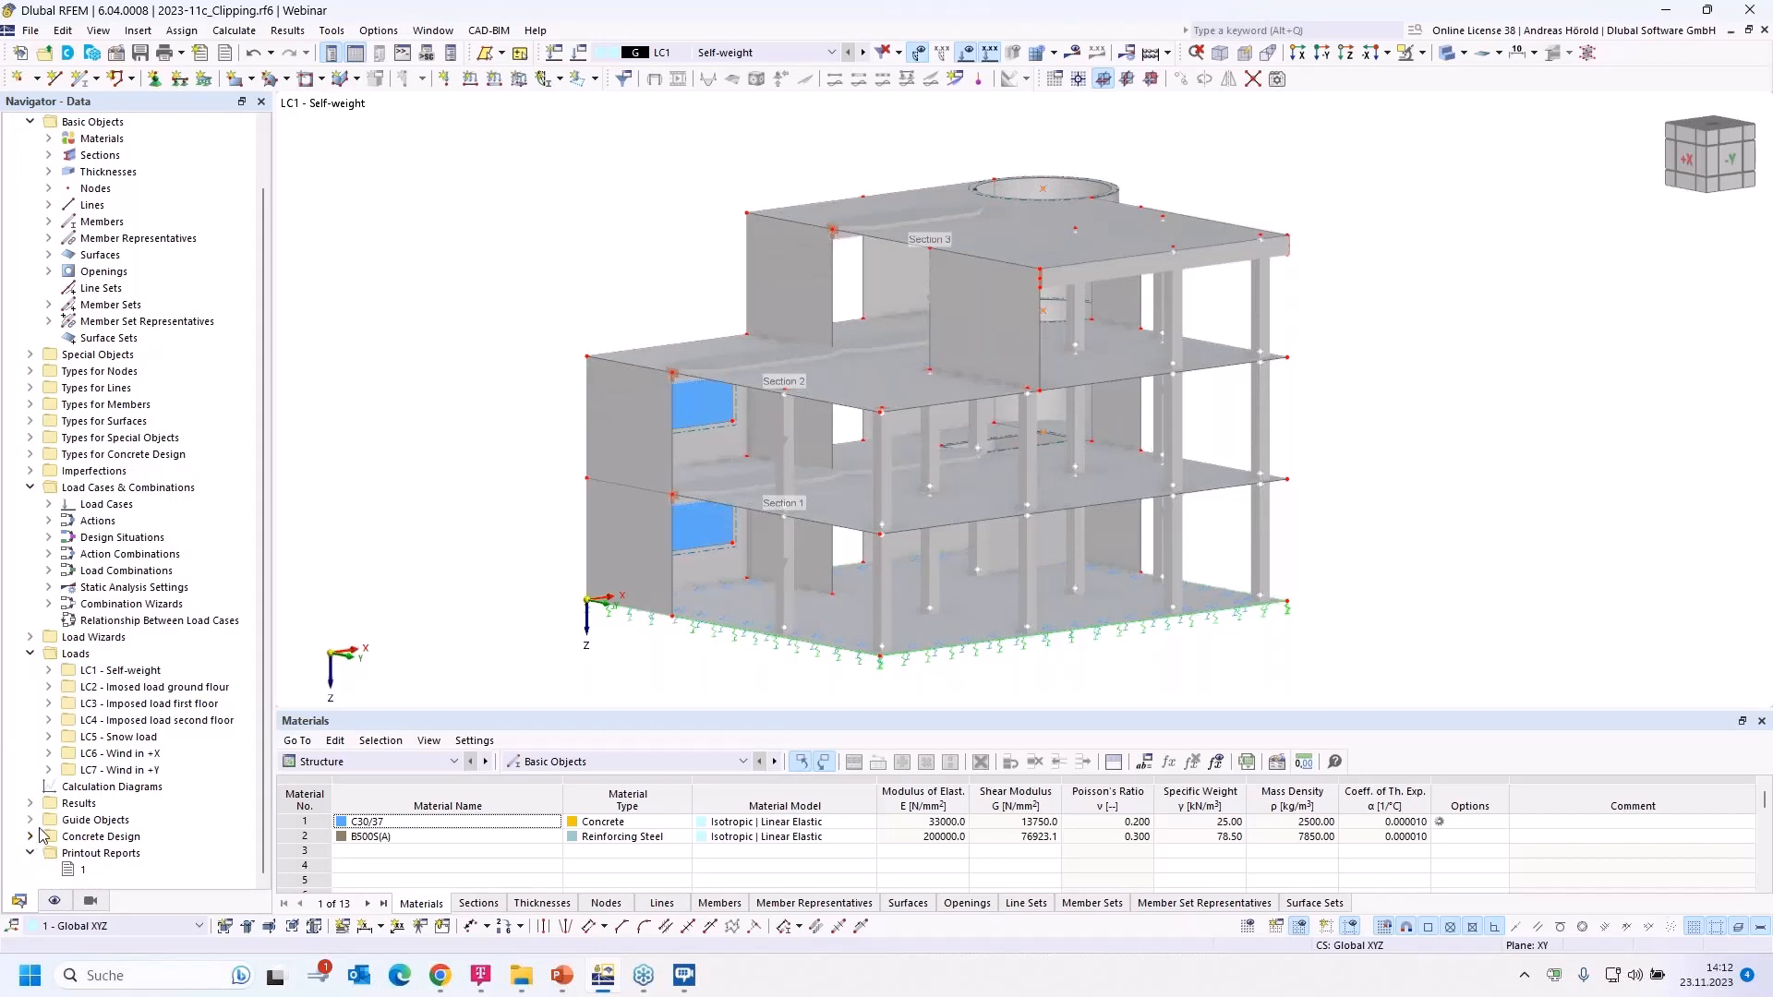
{"action": "left_click", "coordinate": [30, 820]}
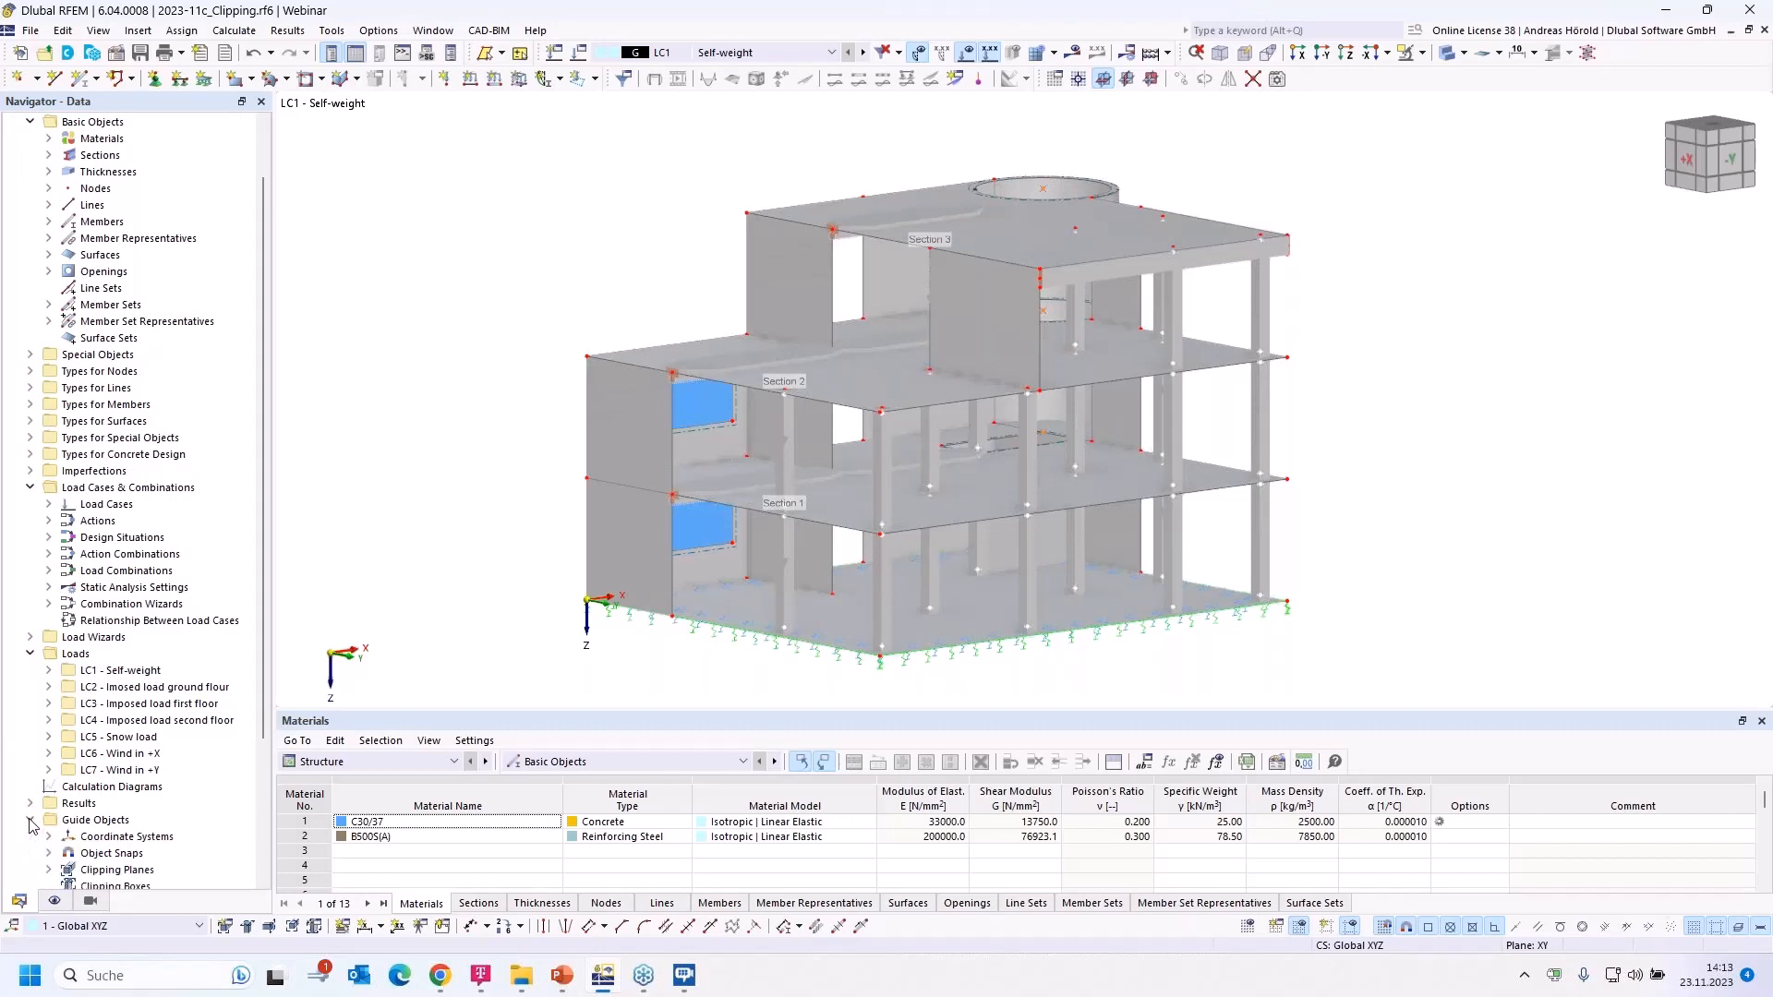
{"action": "scroll", "coordinate": [34, 835], "scroll_direction": "down", "scroll_amount": 4}
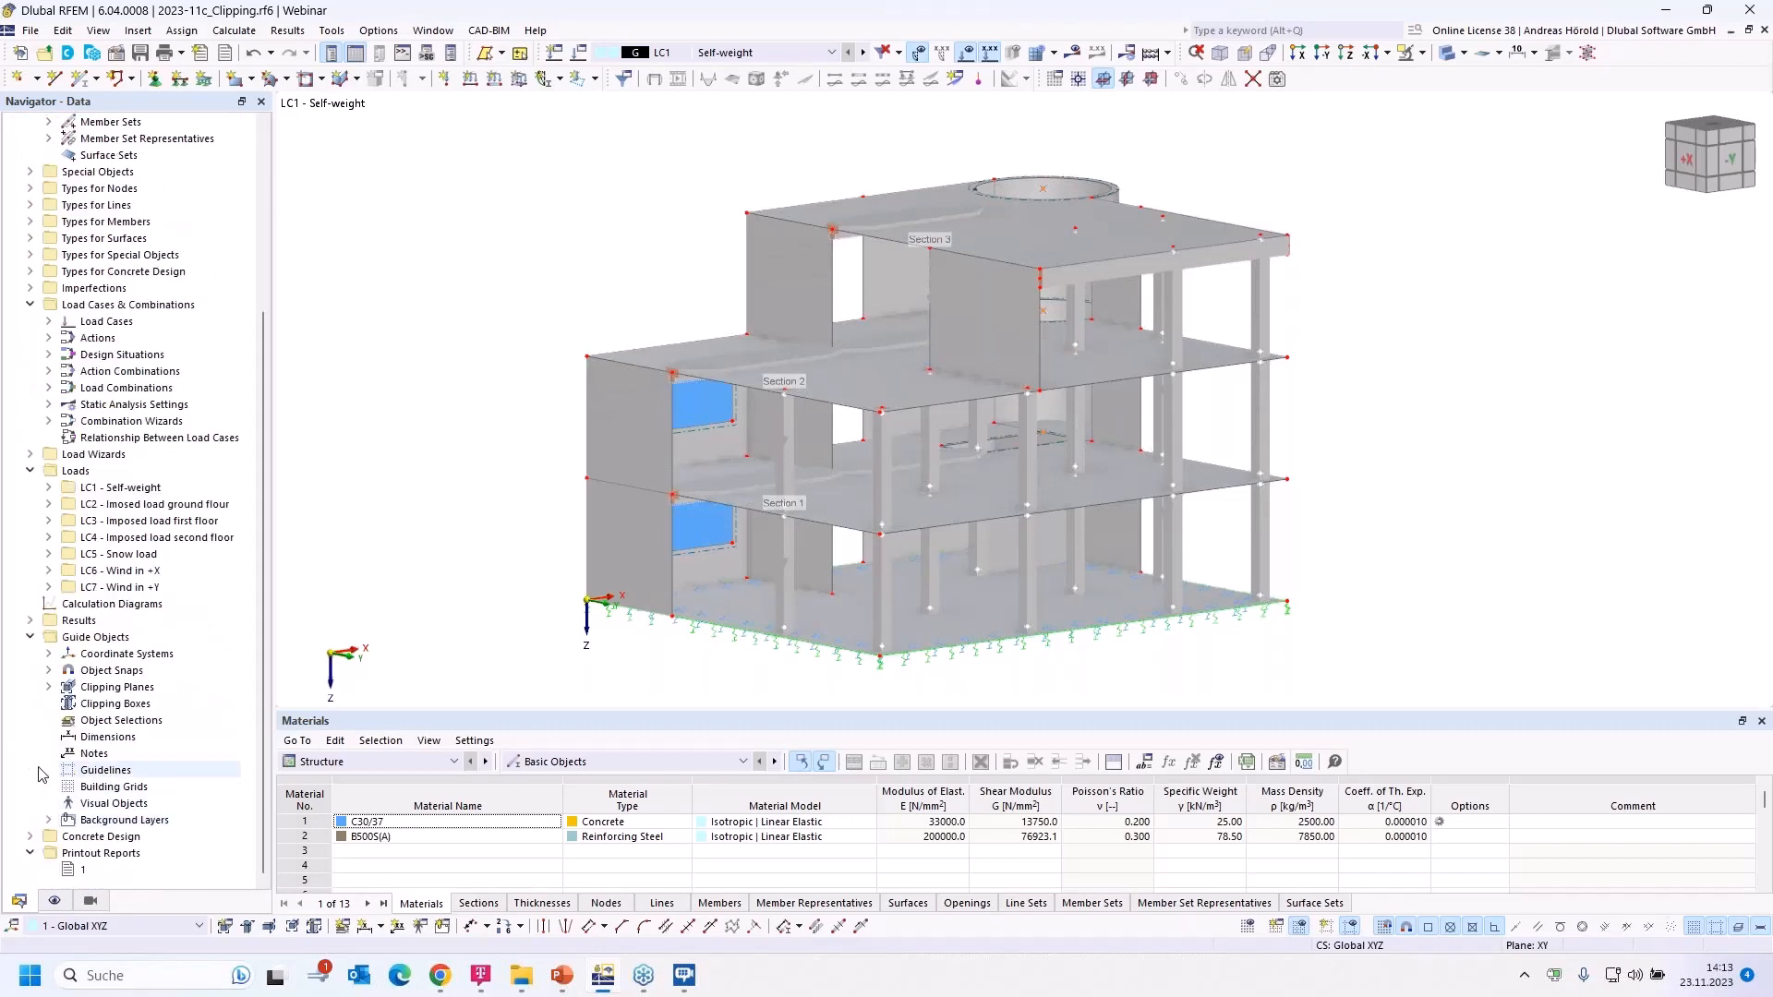
{"action": "left_click", "coordinate": [50, 688]}
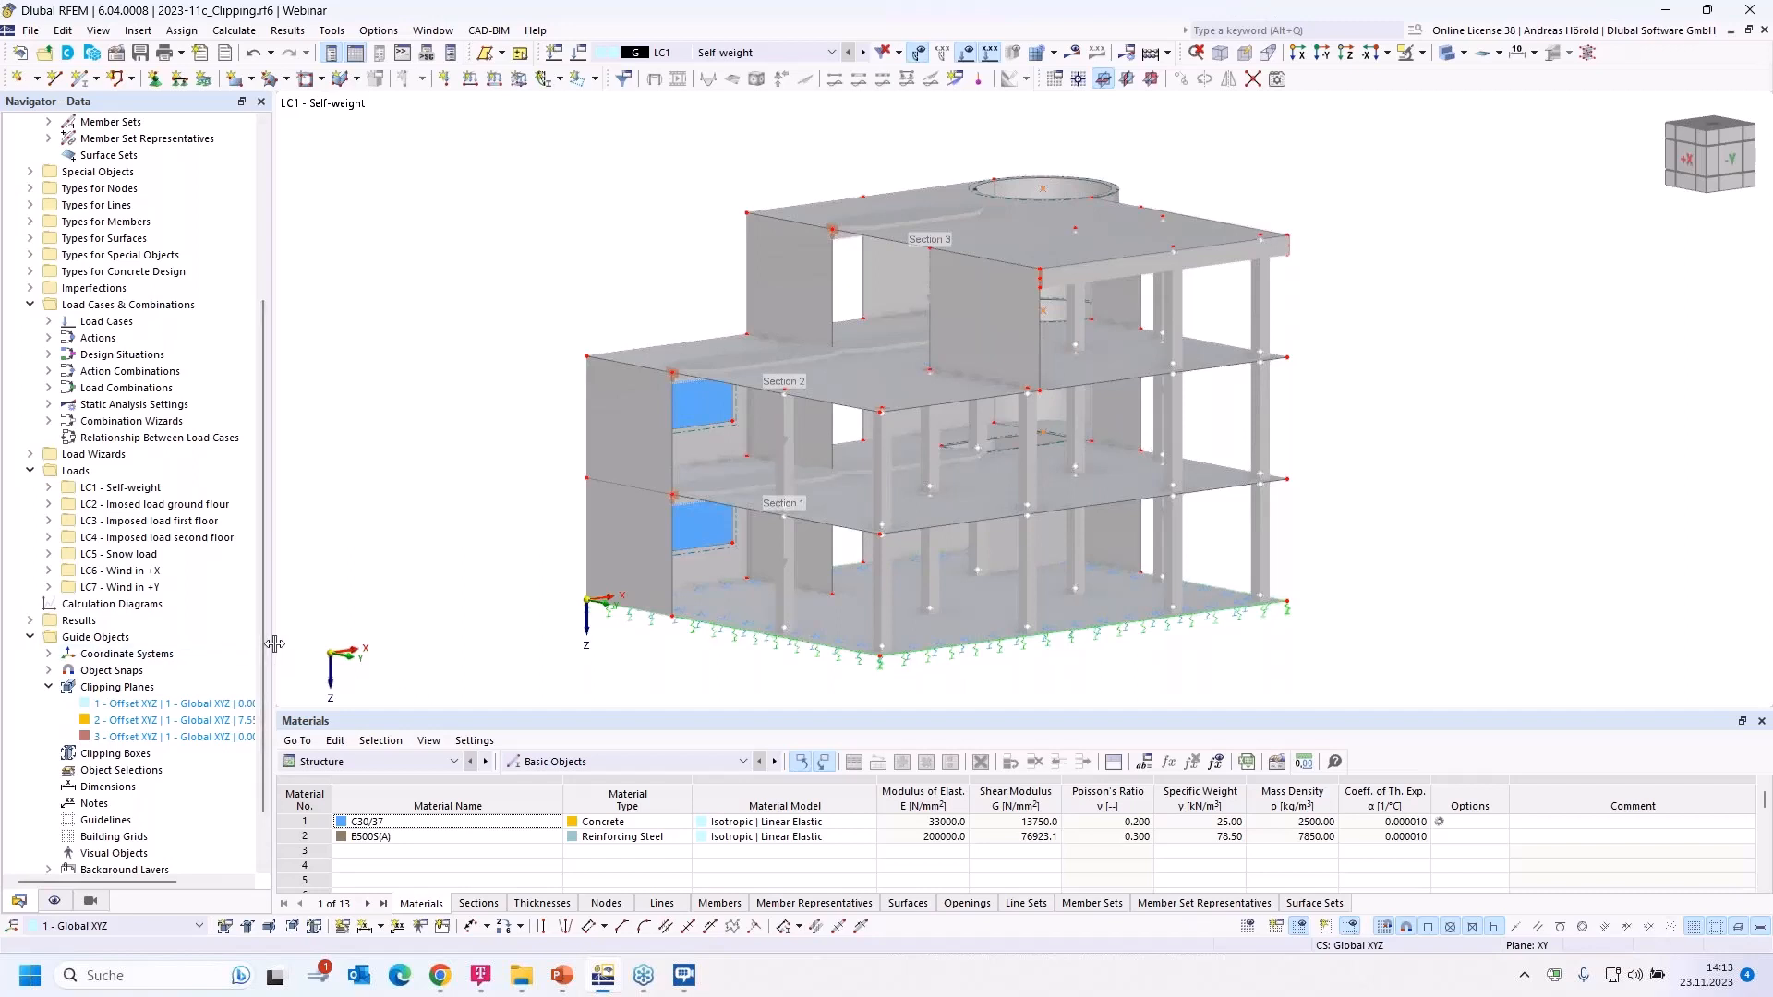
{"action": "left_click_drag", "start_coordinate": [272, 645], "coordinate": [408, 792]}
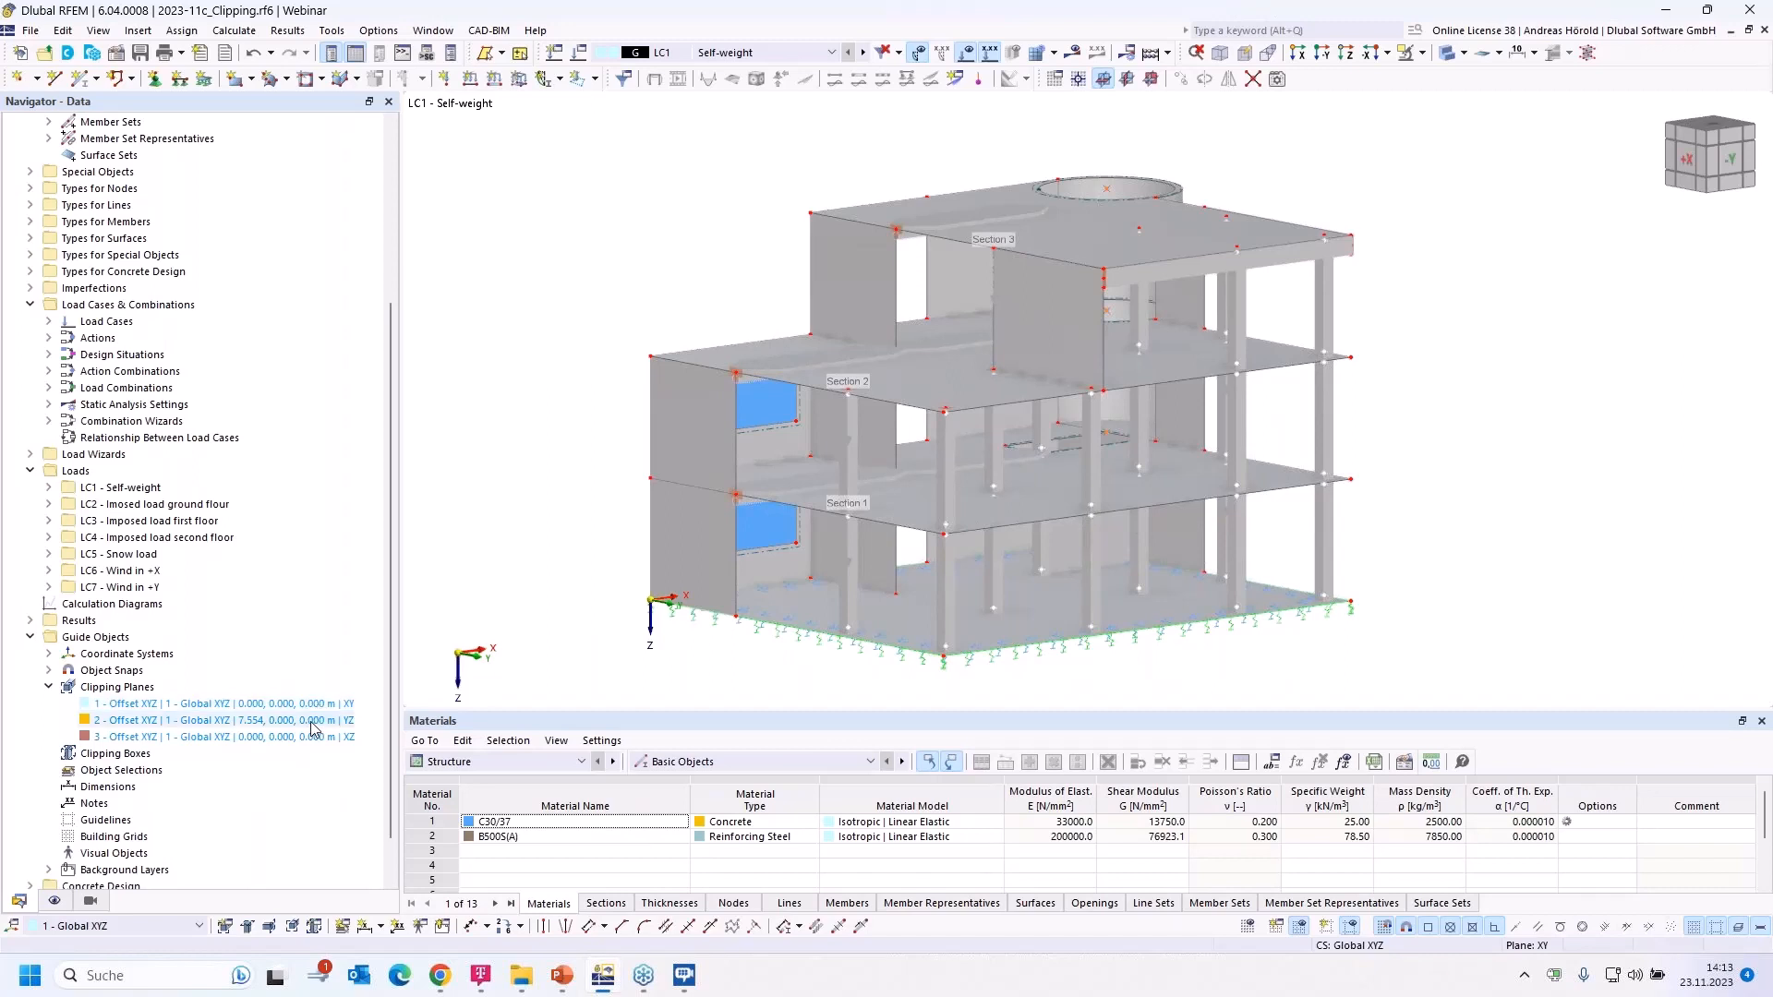
Step: Turn on the YZ clipping plane 2 and shift it along X to an offset of about 5.65 m, ignoring all assertion errors
{"action": "right_click", "coordinate": [250, 725]}
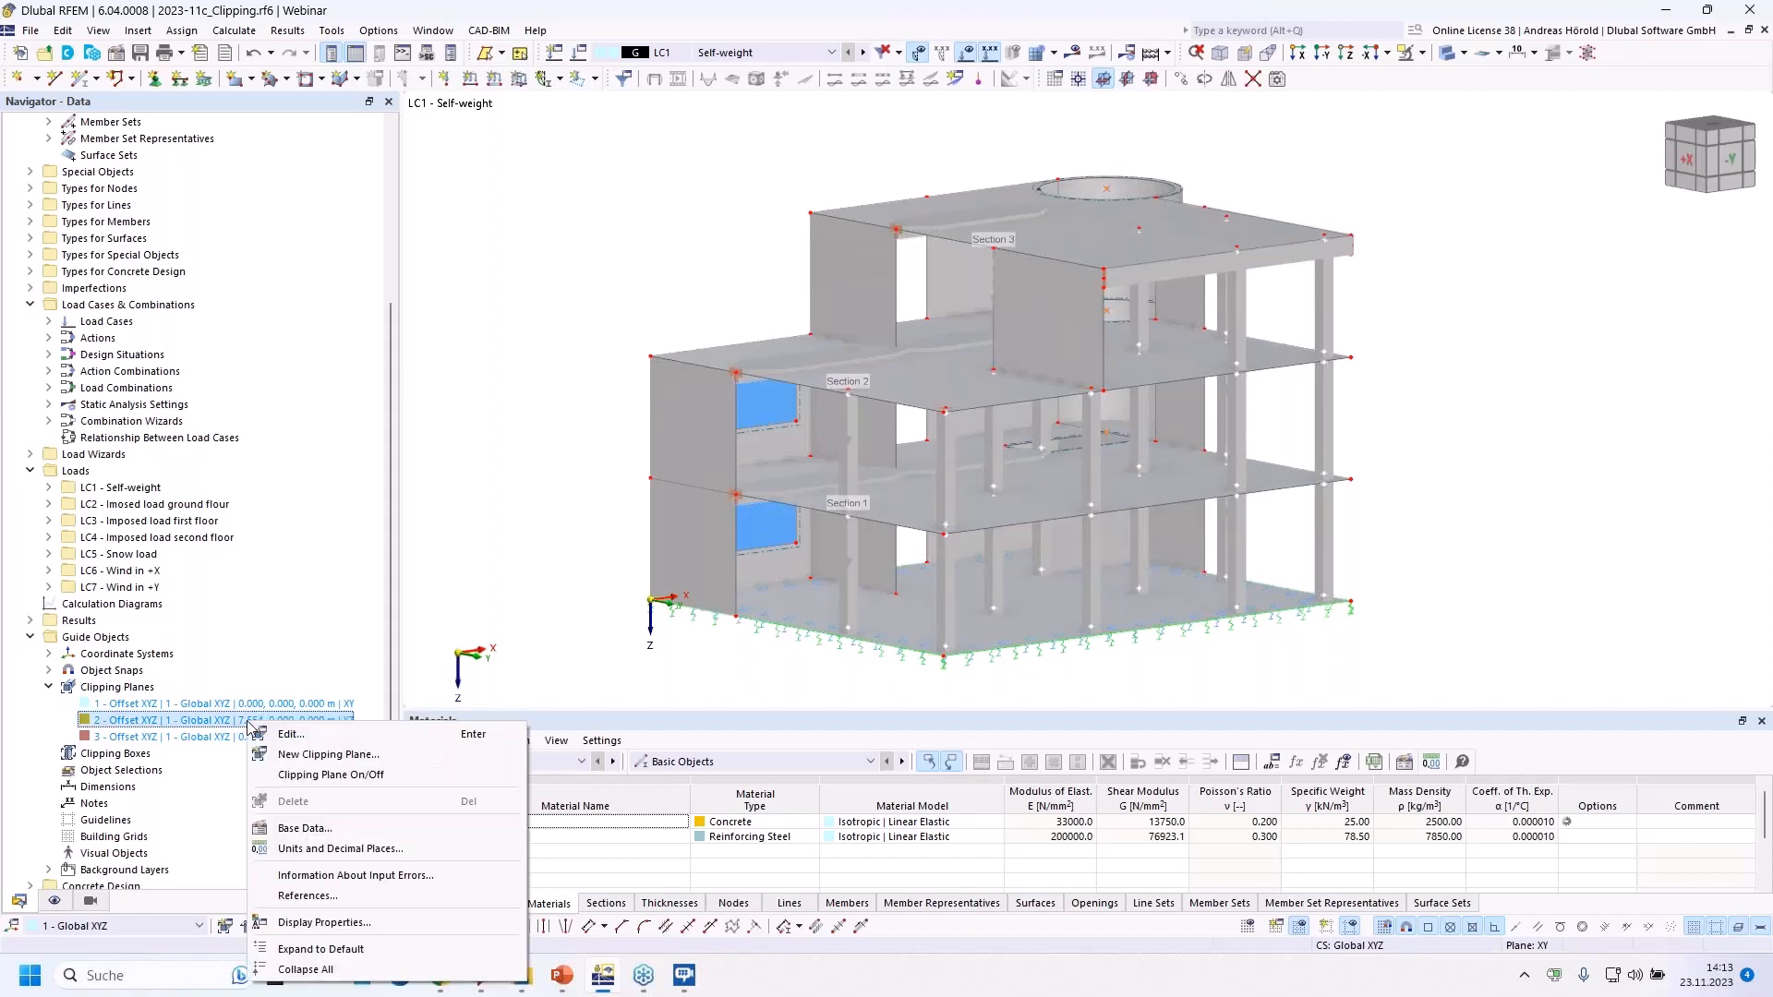
{"action": "left_click", "coordinate": [358, 777]}
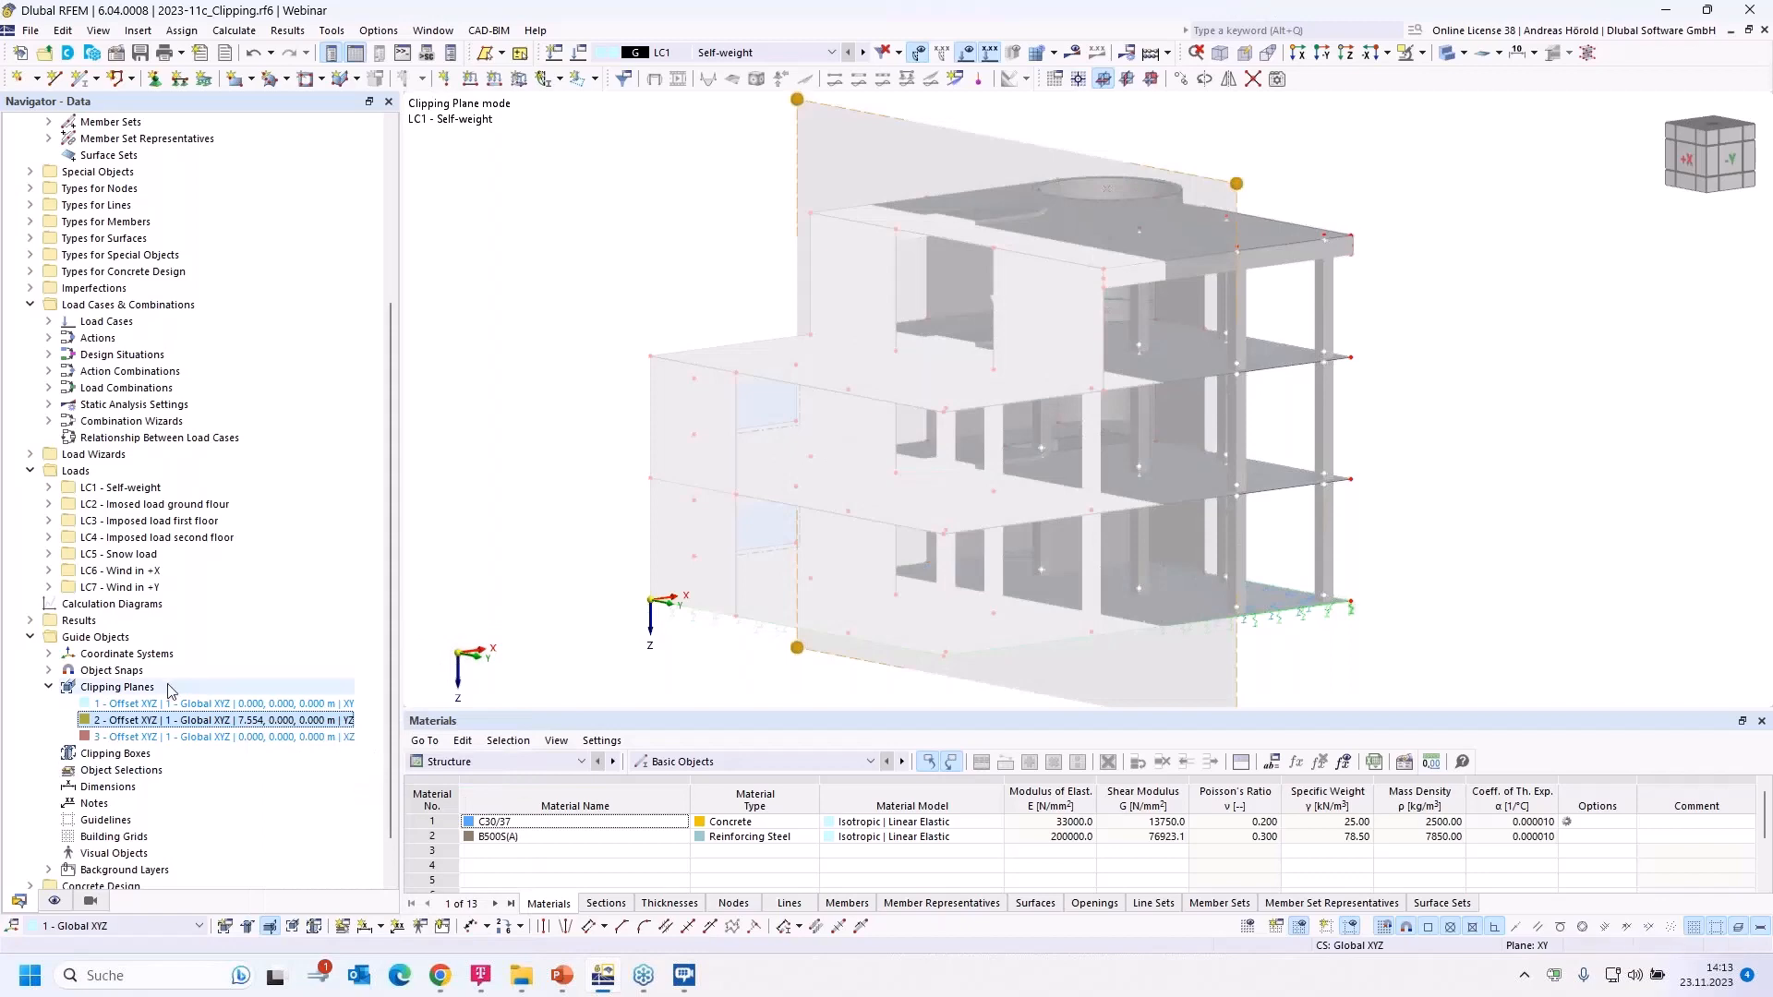
{"action": "scroll", "coordinate": [723, 572], "scroll_direction": "down", "scroll_amount": 2}
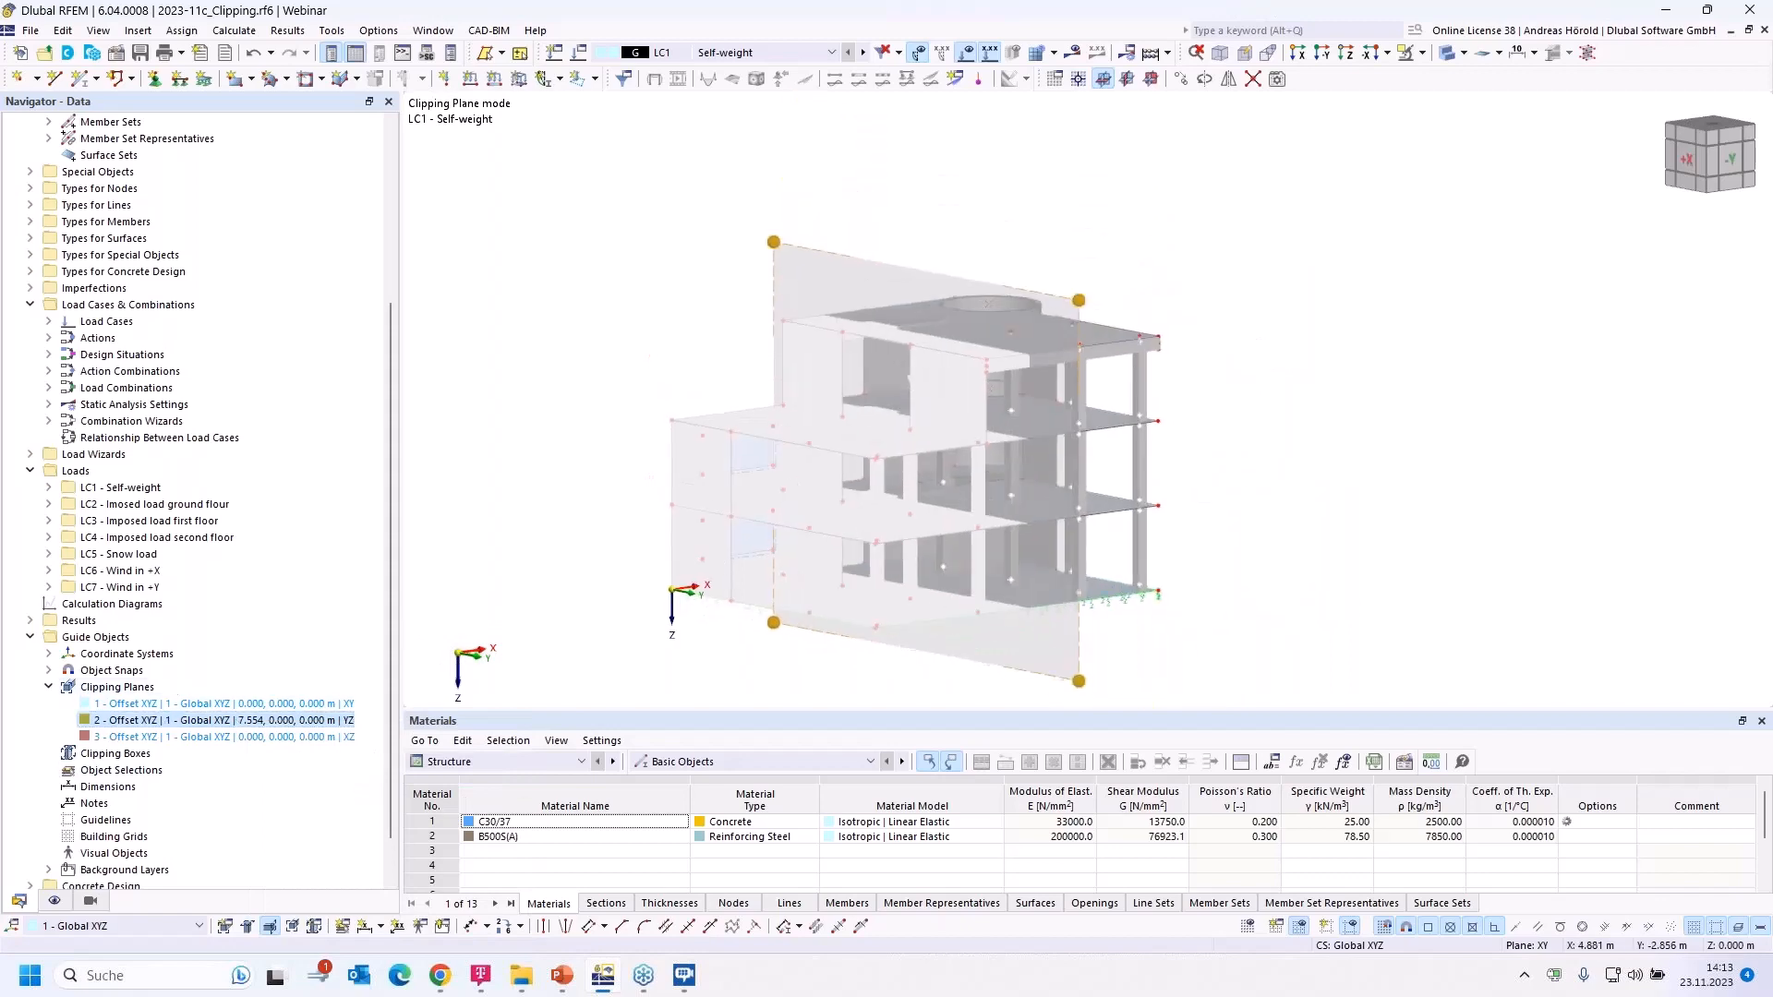
{"action": "left_click_drag", "start_coordinate": [1066, 629], "coordinate": [917, 661]}
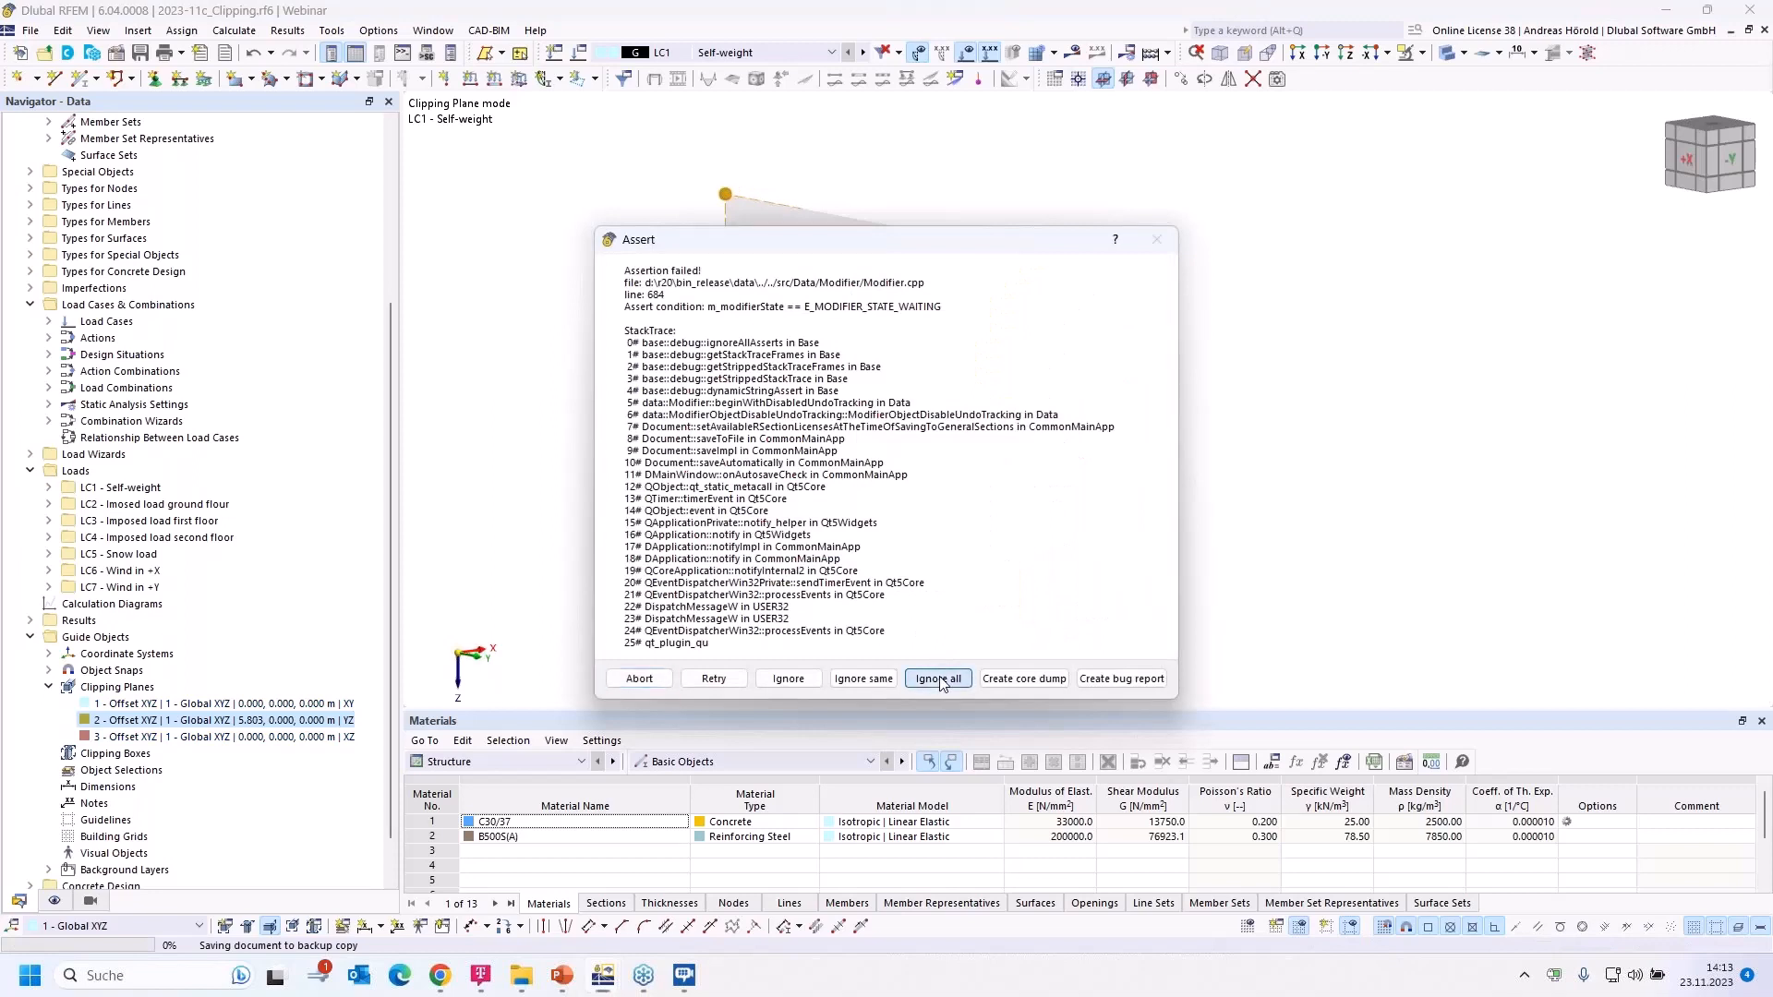
{"action": "left_click", "coordinate": [939, 678]}
{"action": "mouse_move", "coordinate": [1027, 626]}
{"action": "left_mouse_down"}
{"action": "mouse_move", "coordinate": [1099, 617]}
{"action": "mouse_move", "coordinate": [1014, 623]}
{"action": "left_mouse_up"}
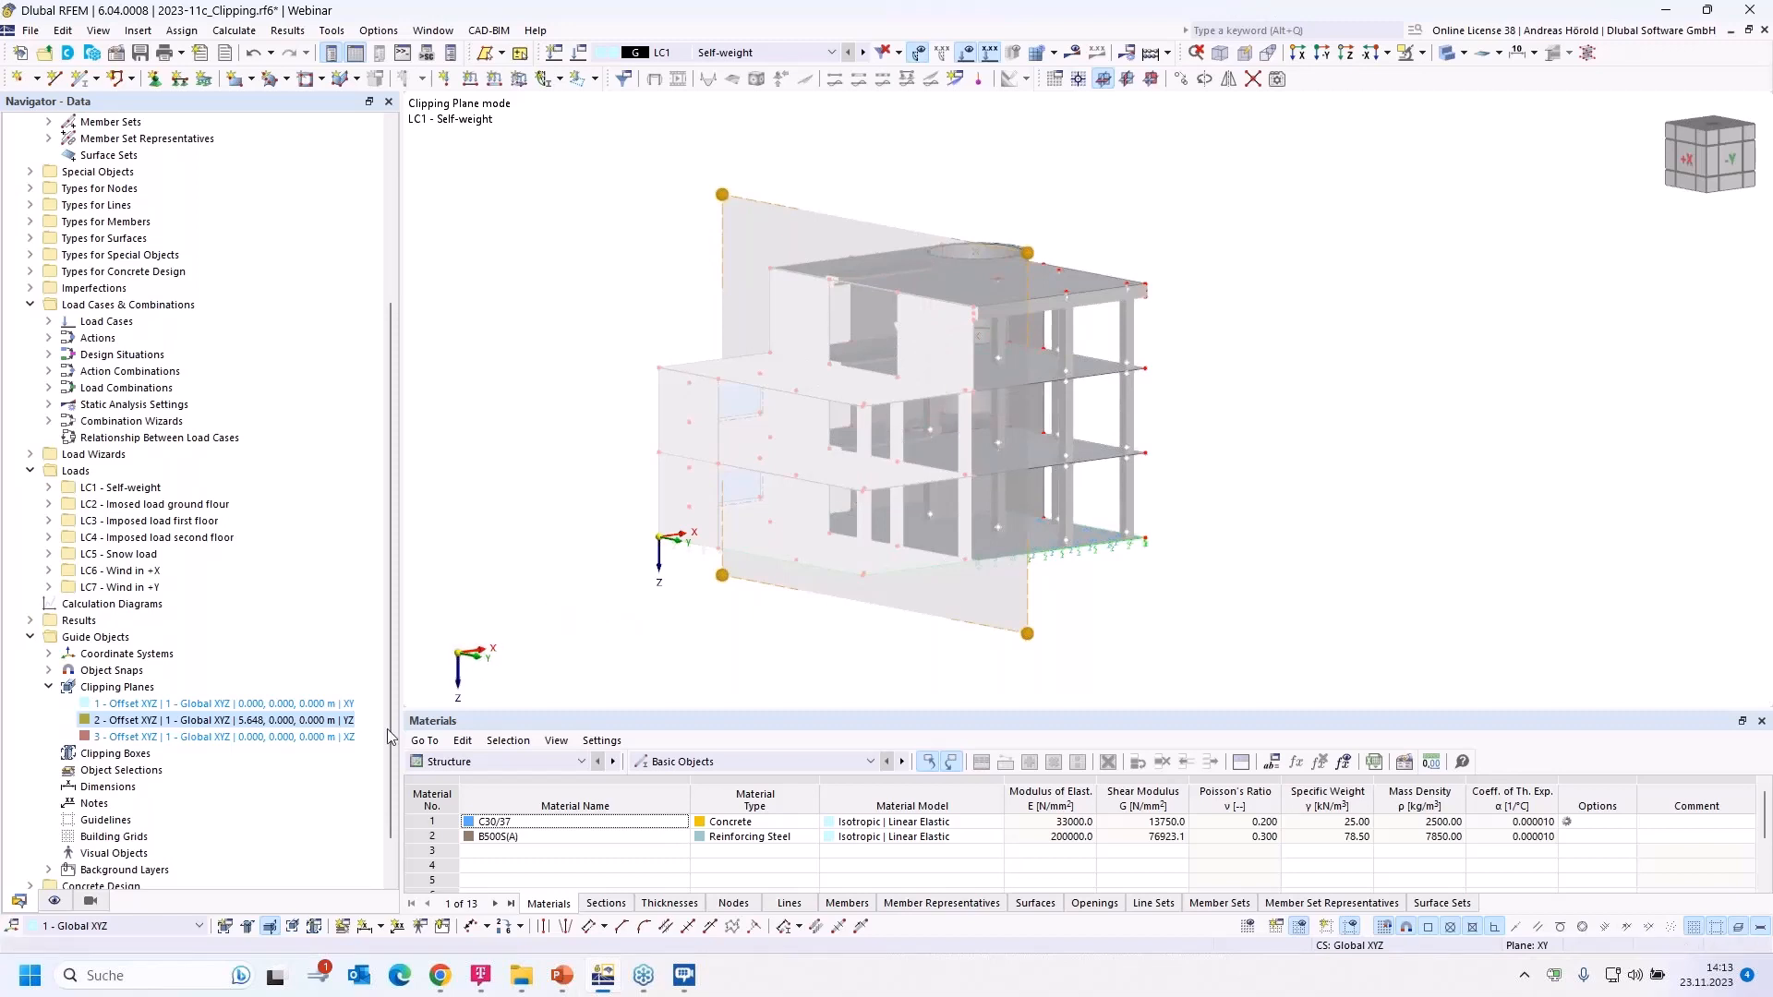
Step: Turn off the display of clipped areas in the general display settings
{"action": "left_click", "coordinate": [52, 902]}
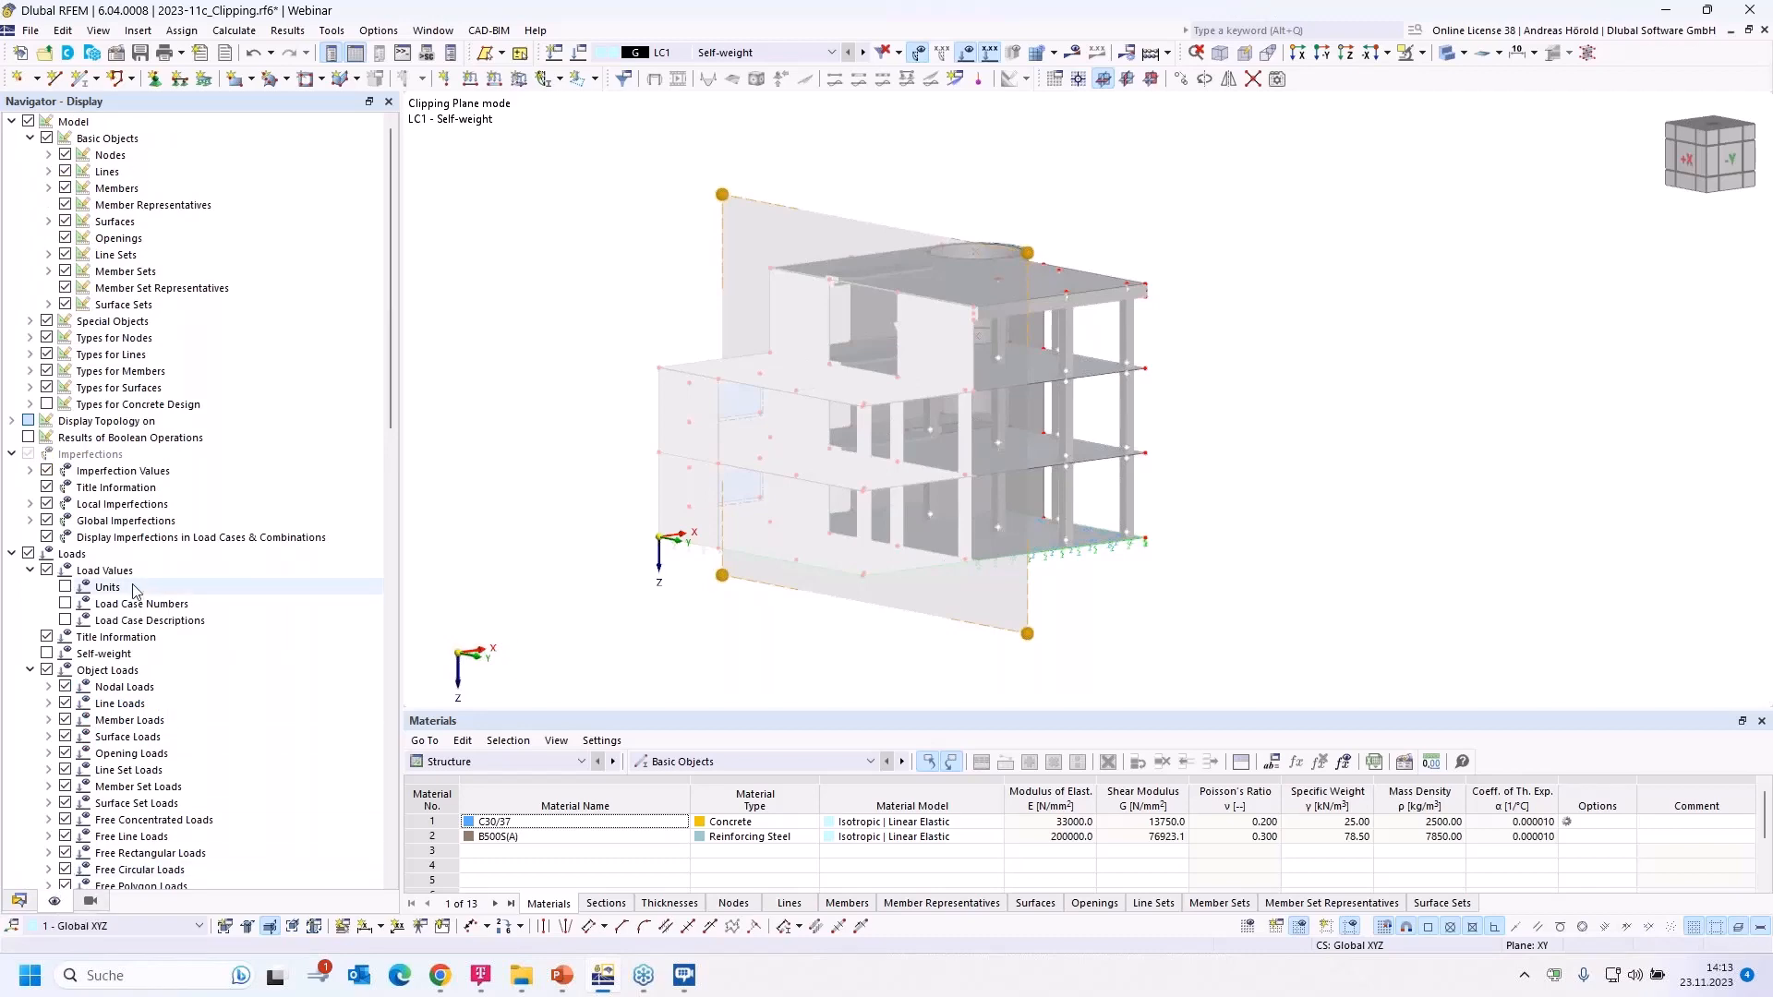
{"action": "scroll", "coordinate": [134, 591], "scroll_direction": "down", "scroll_amount": 8}
{"action": "scroll", "coordinate": [134, 591], "scroll_direction": "down", "scroll_amount": 10}
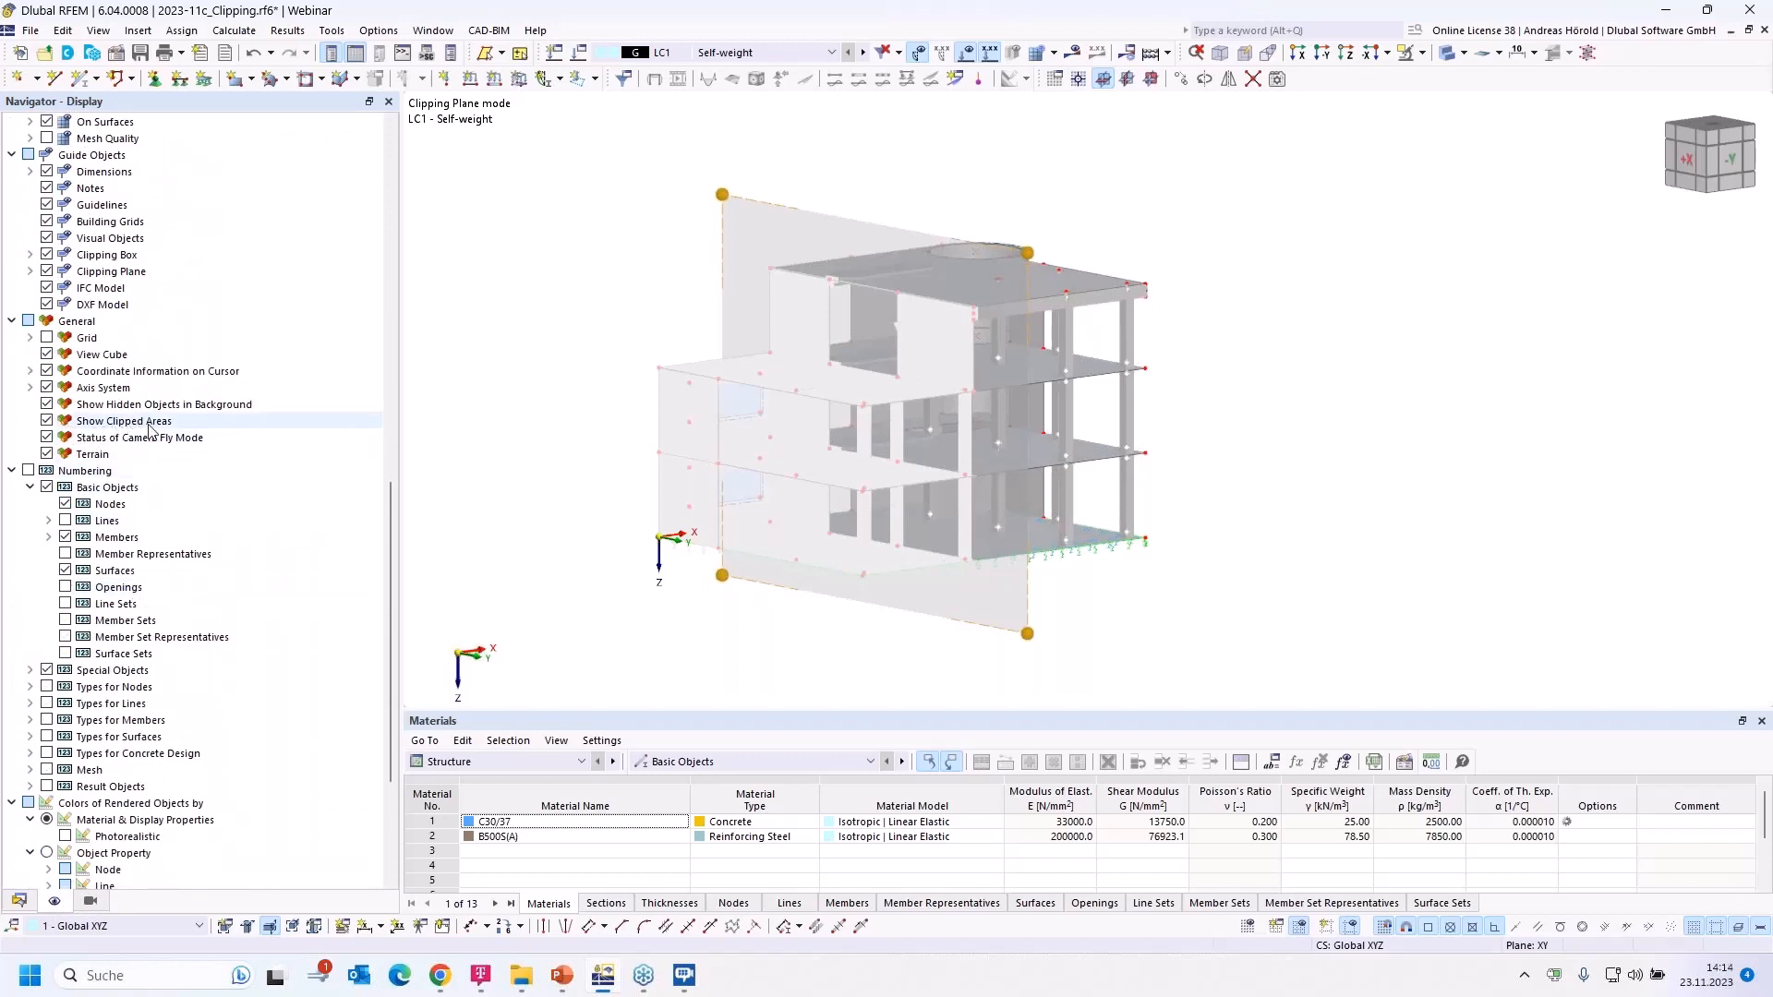
{"action": "left_click", "coordinate": [46, 421]}
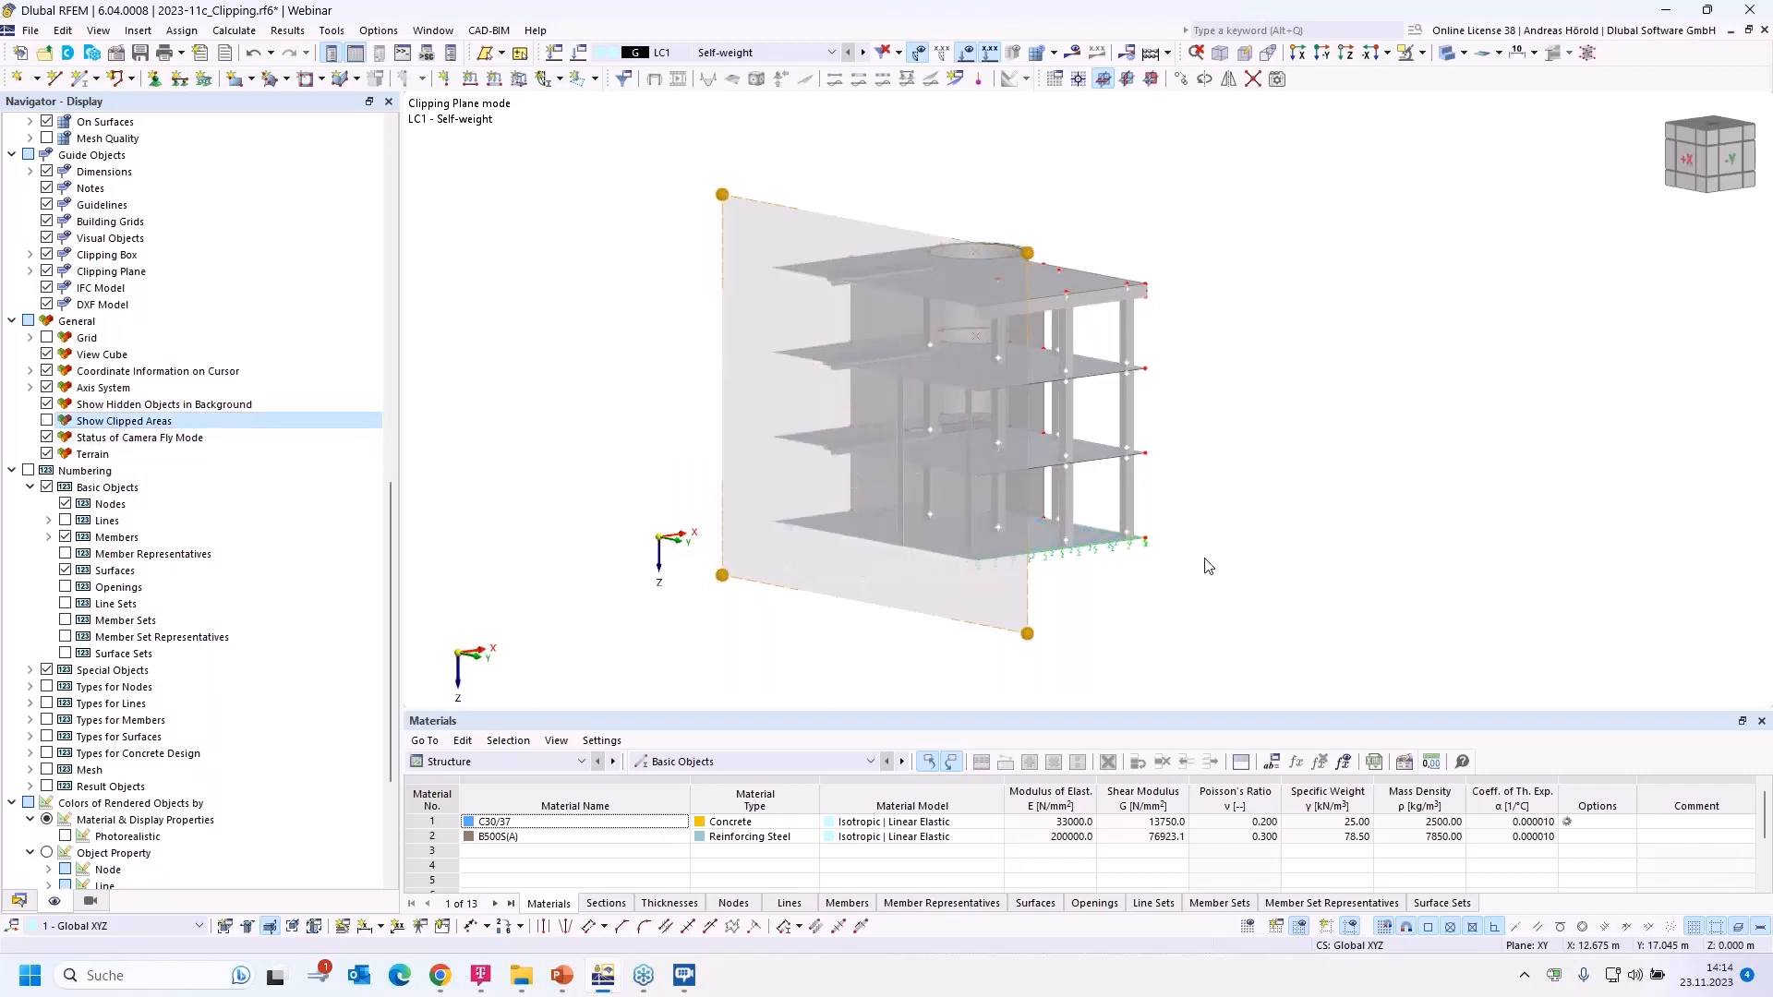
Step: Inspect the cut building up close and compare the view with clipped areas shown and hidden
{"action": "middle_click_drag", "start_coordinate": [1218, 559], "coordinate": [1285, 565], "text": "ctrl"}
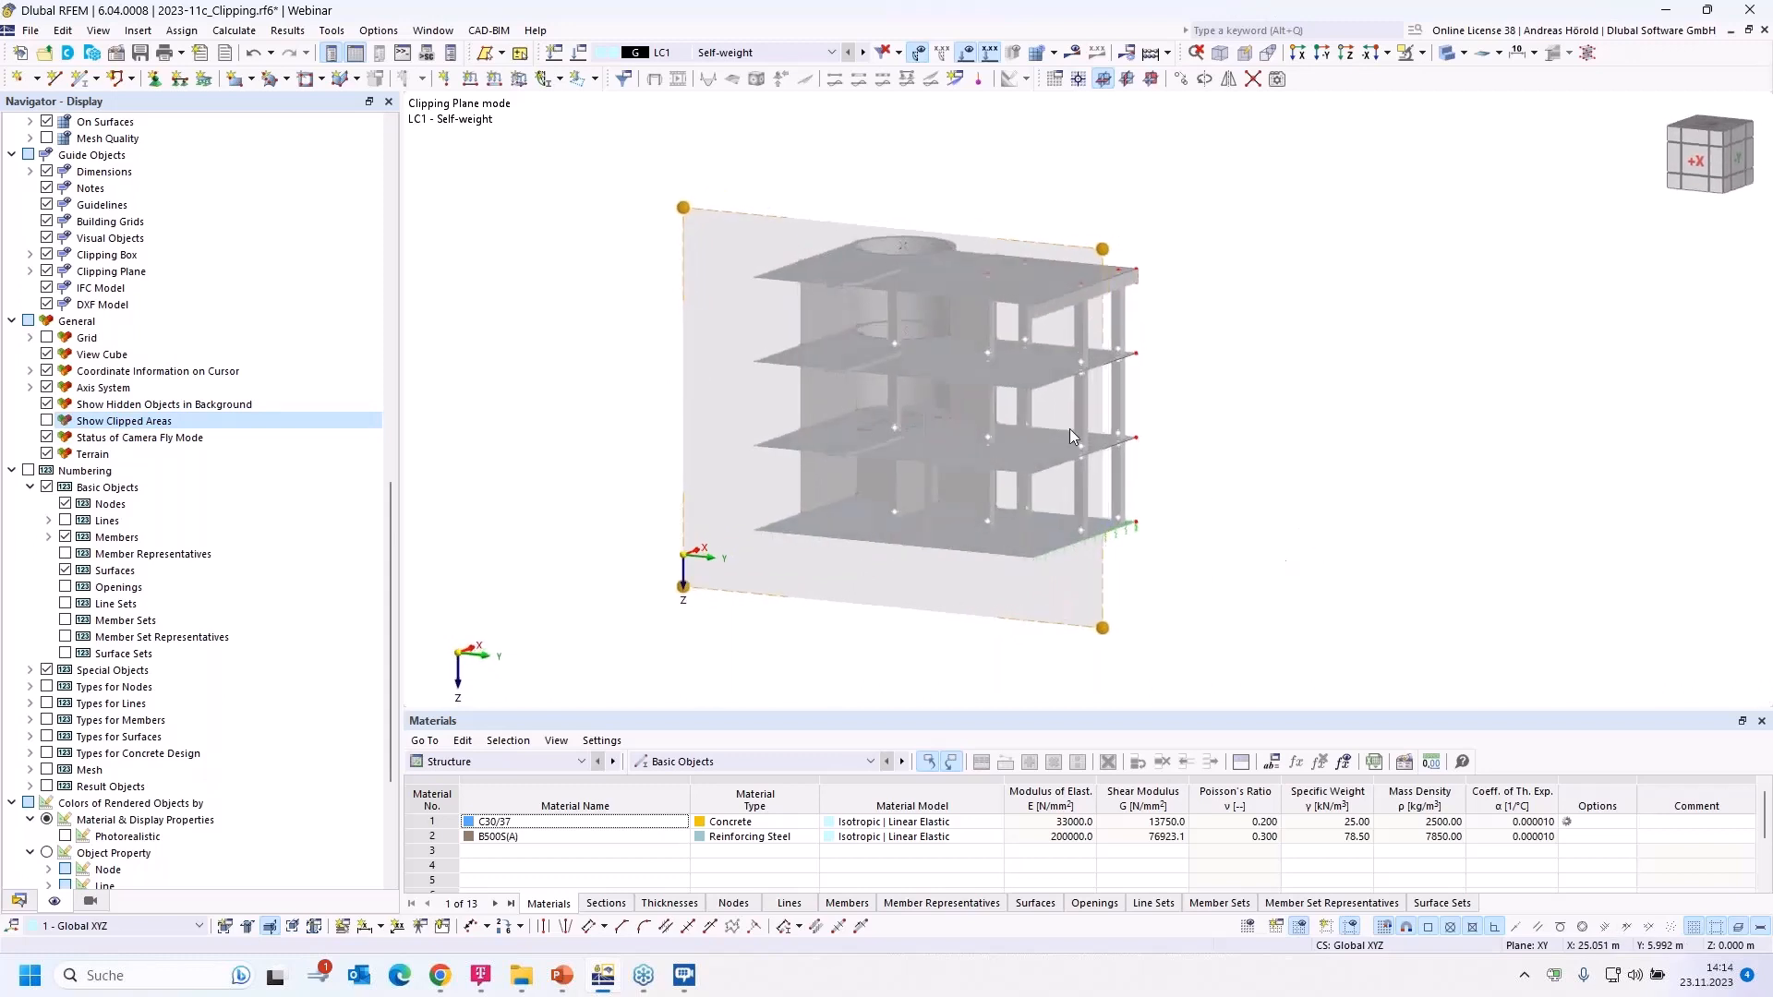
{"action": "scroll", "coordinate": [888, 355], "scroll_direction": "up", "scroll_amount": 5}
{"action": "scroll", "coordinate": [932, 292], "scroll_direction": "down", "scroll_amount": 3}
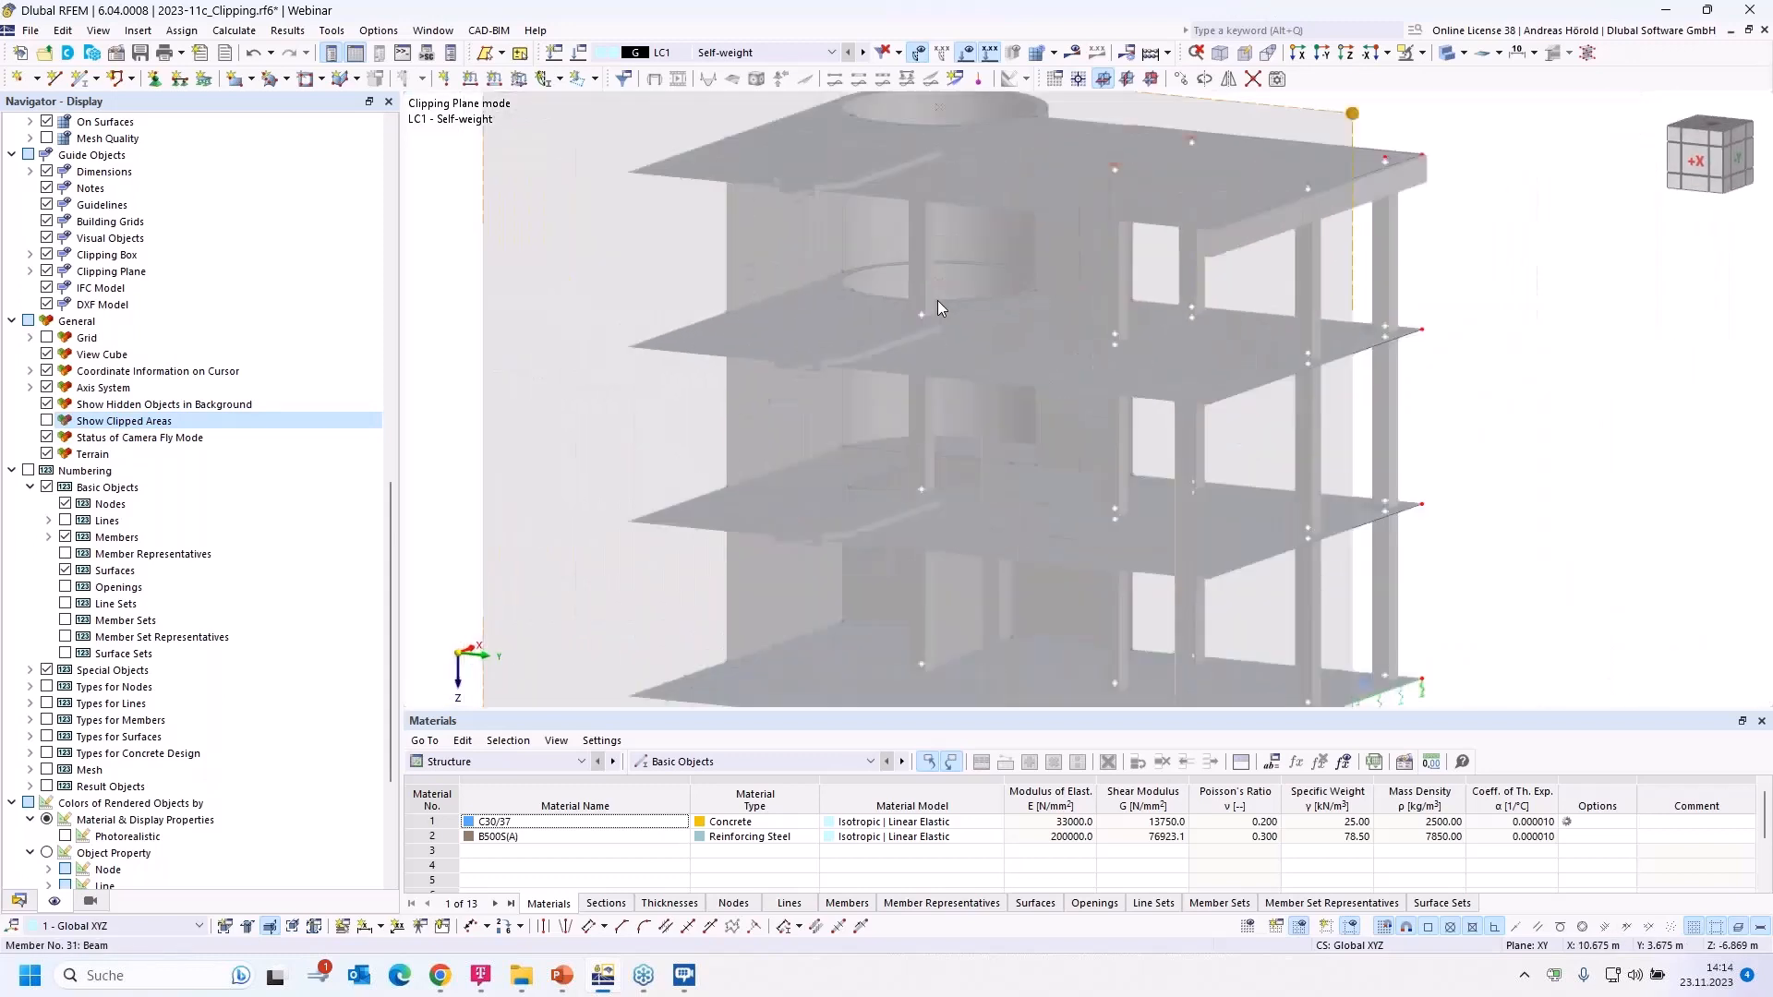
{"action": "scroll", "coordinate": [952, 329], "scroll_direction": "down", "scroll_amount": 2}
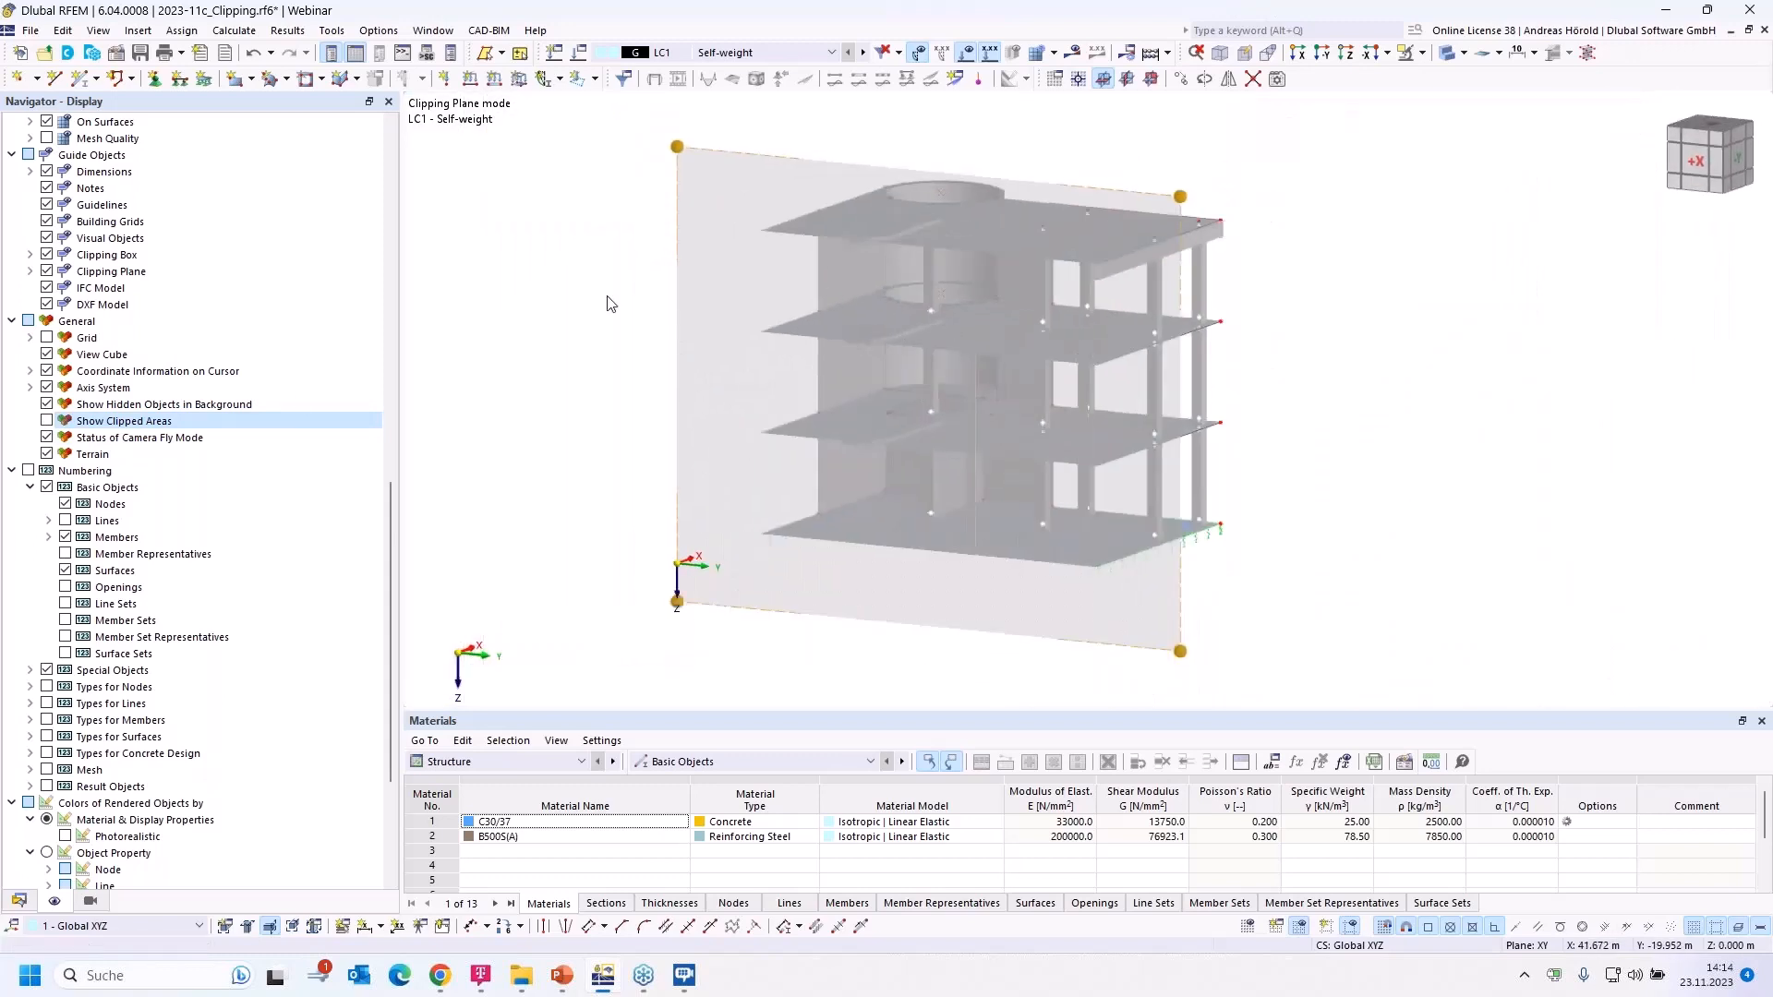
{"action": "left_click", "coordinate": [48, 421]}
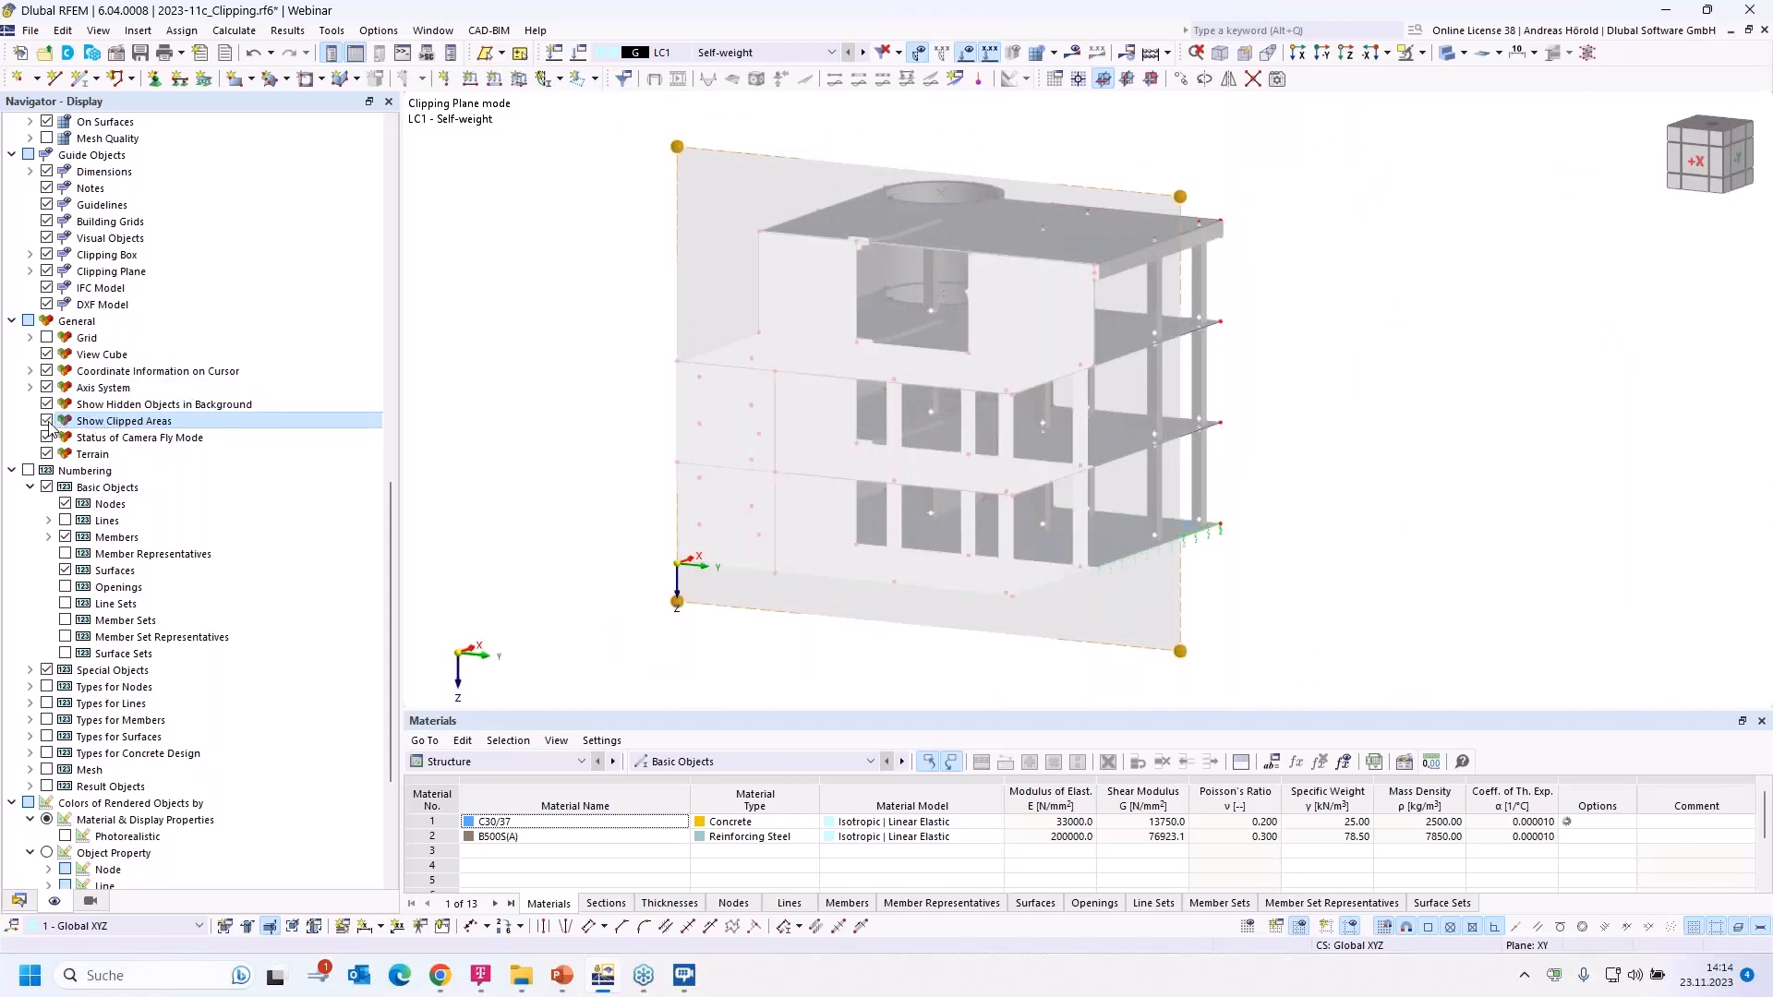
{"action": "left_click", "coordinate": [47, 421]}
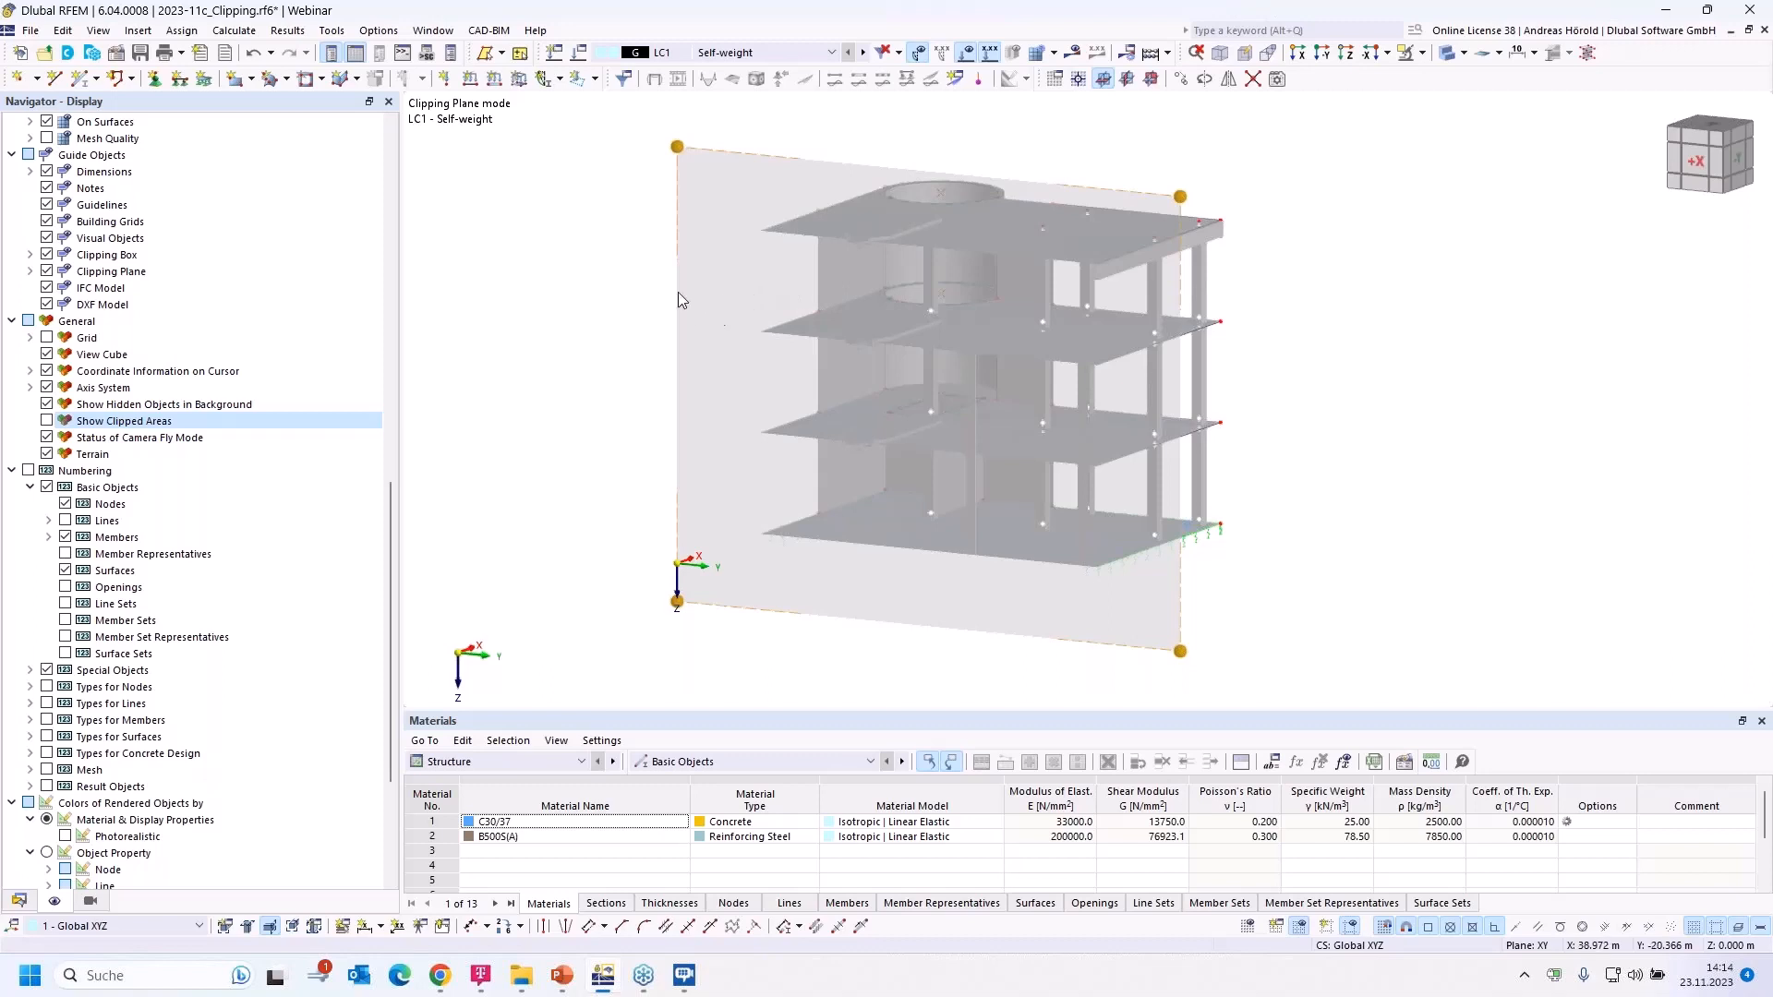
Step: Open the display properties of the clipping plane and apply a screen opacity factor of 0.100
{"action": "middle_click_drag", "start_coordinate": [1377, 399], "coordinate": [1203, 392]}
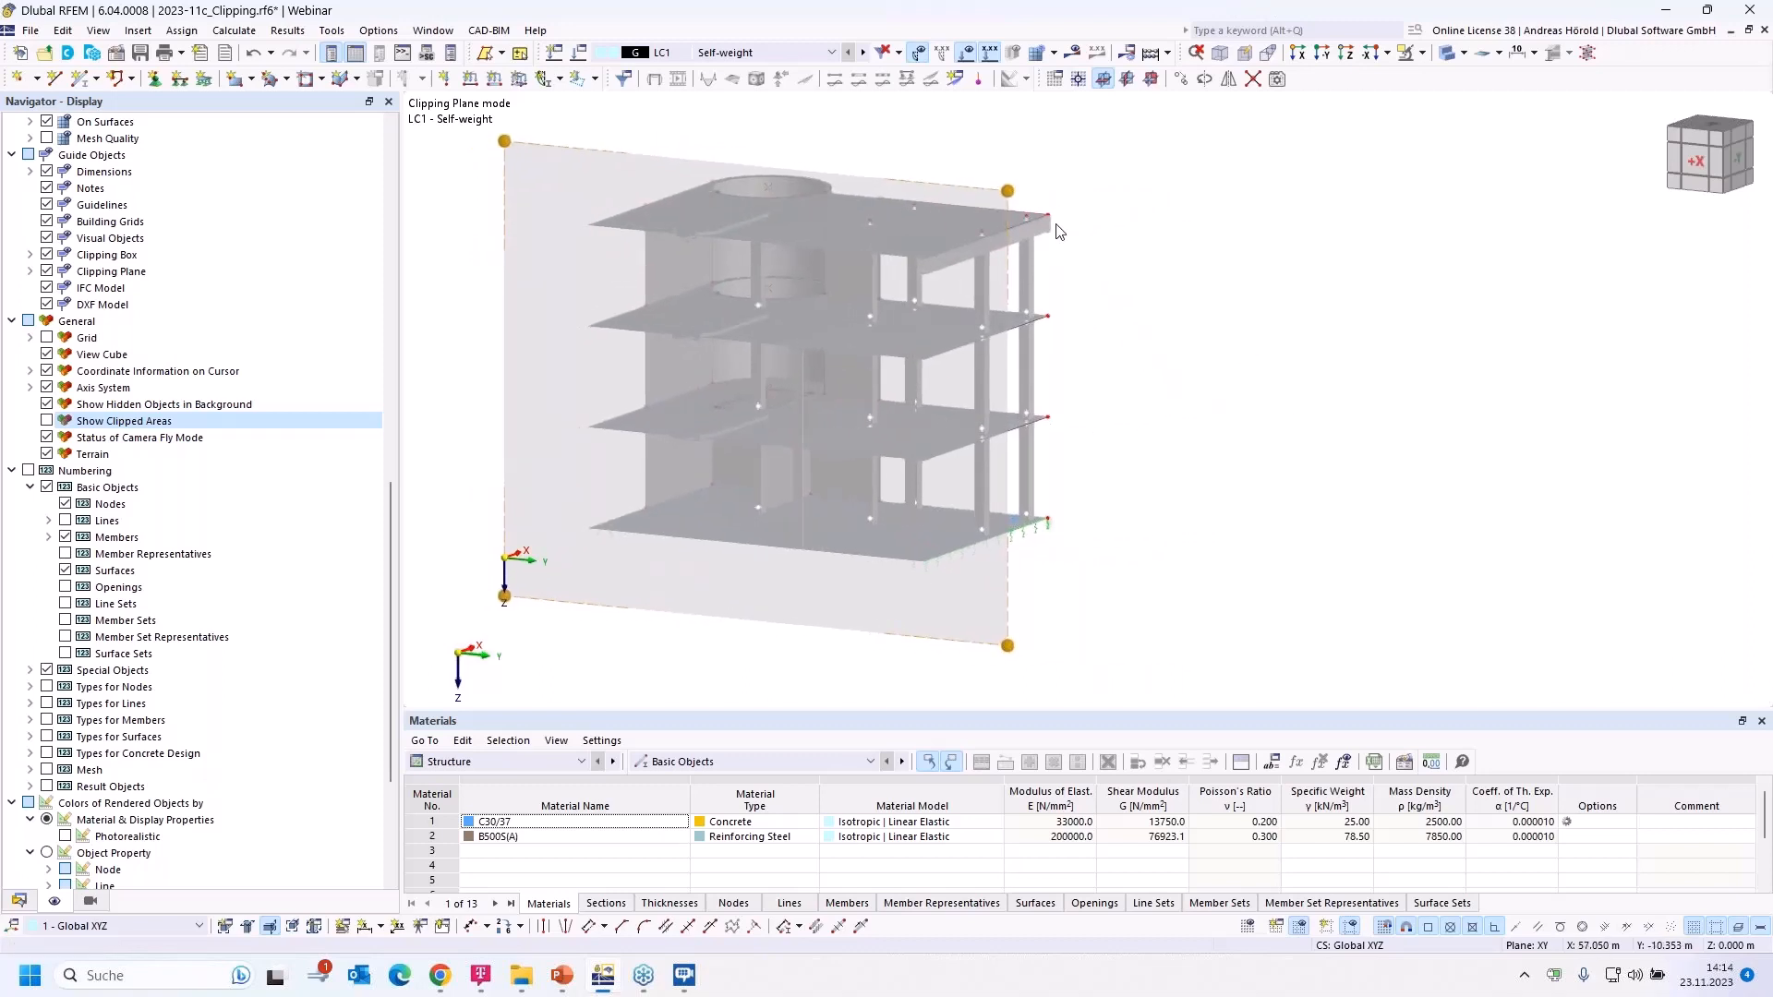
{"action": "right_click", "coordinate": [1011, 195]}
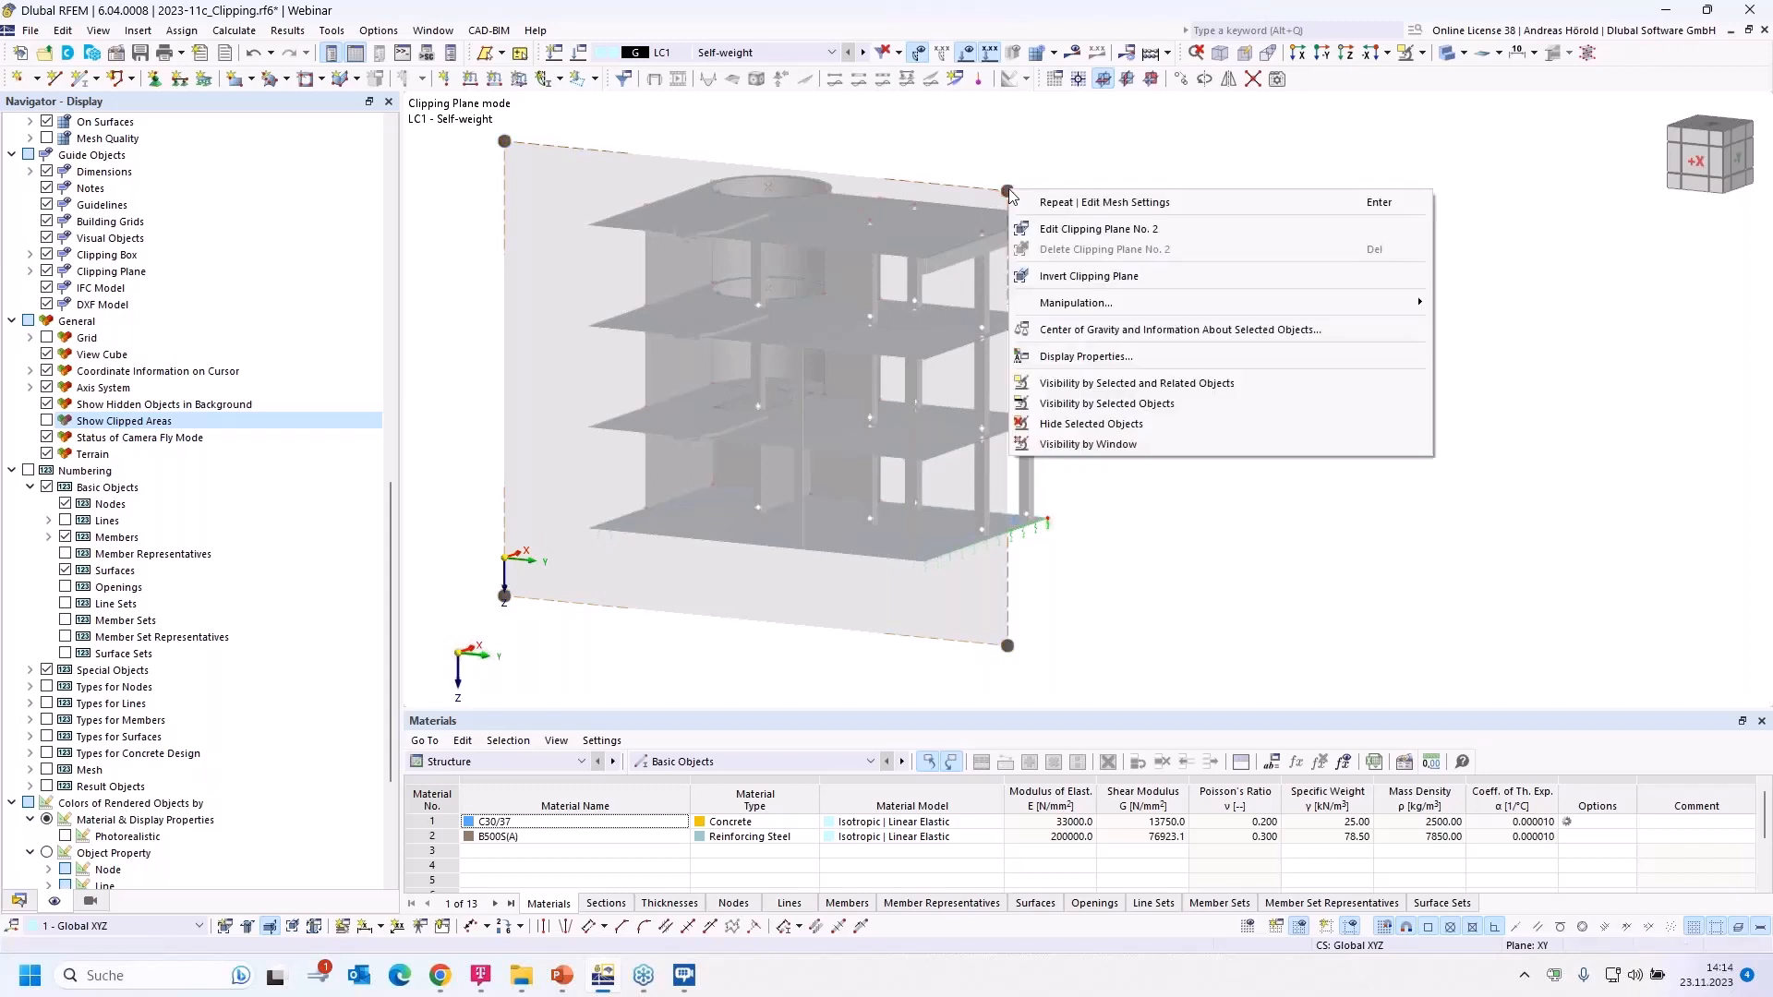
{"action": "left_click", "coordinate": [1107, 358]}
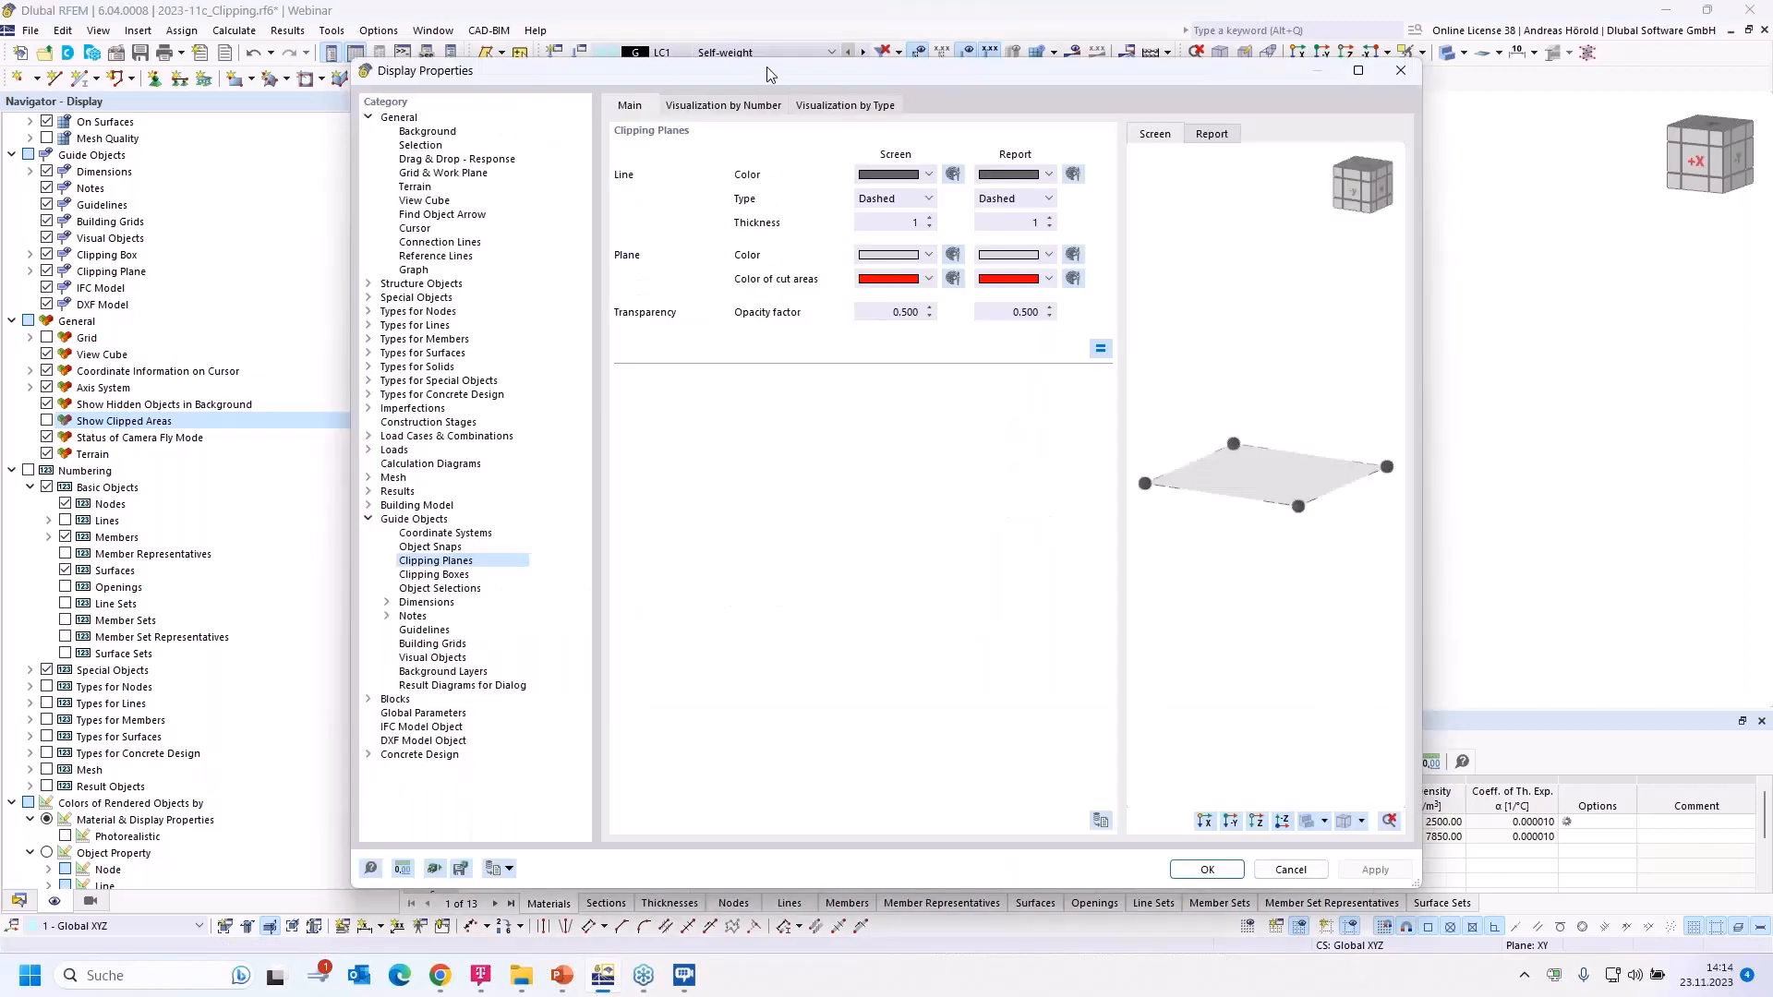
{"action": "left_click_drag", "start_coordinate": [771, 74], "coordinate": [1116, 78]}
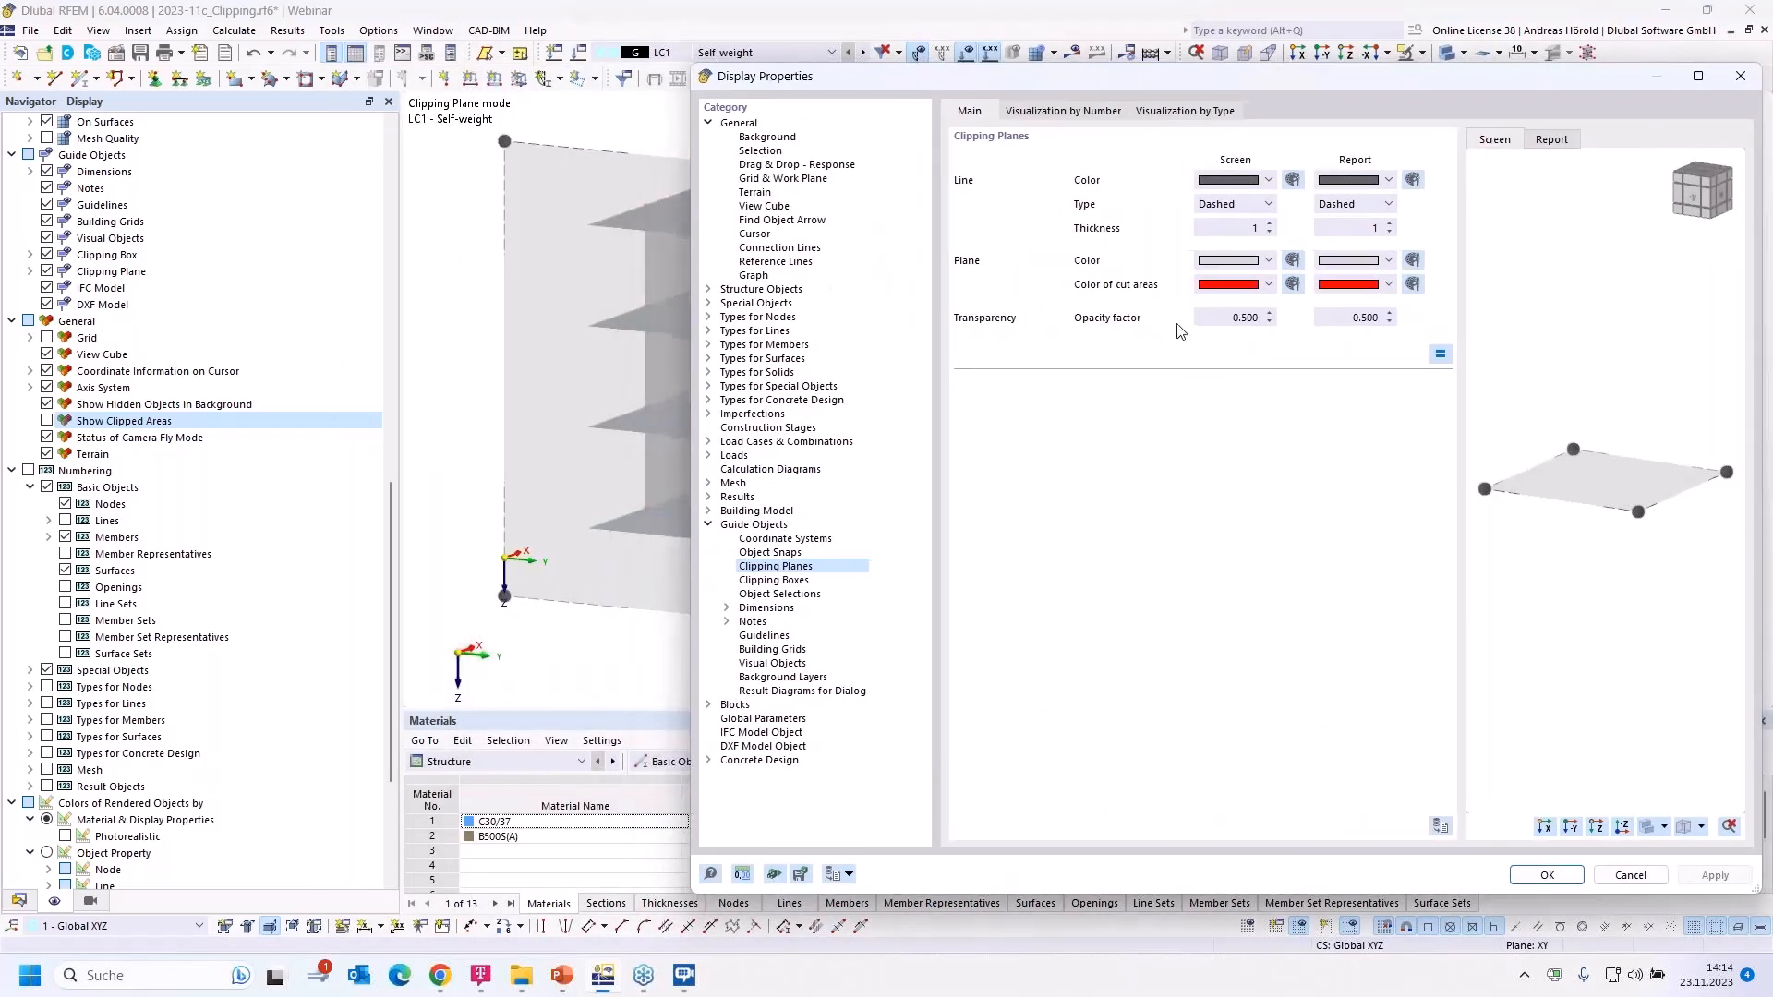
{"action": "left_click_drag", "start_coordinate": [1243, 318], "coordinate": [1256, 312]}
{"action": "type", "text": "1"}
{"action": "left_click", "coordinate": [1333, 320]}
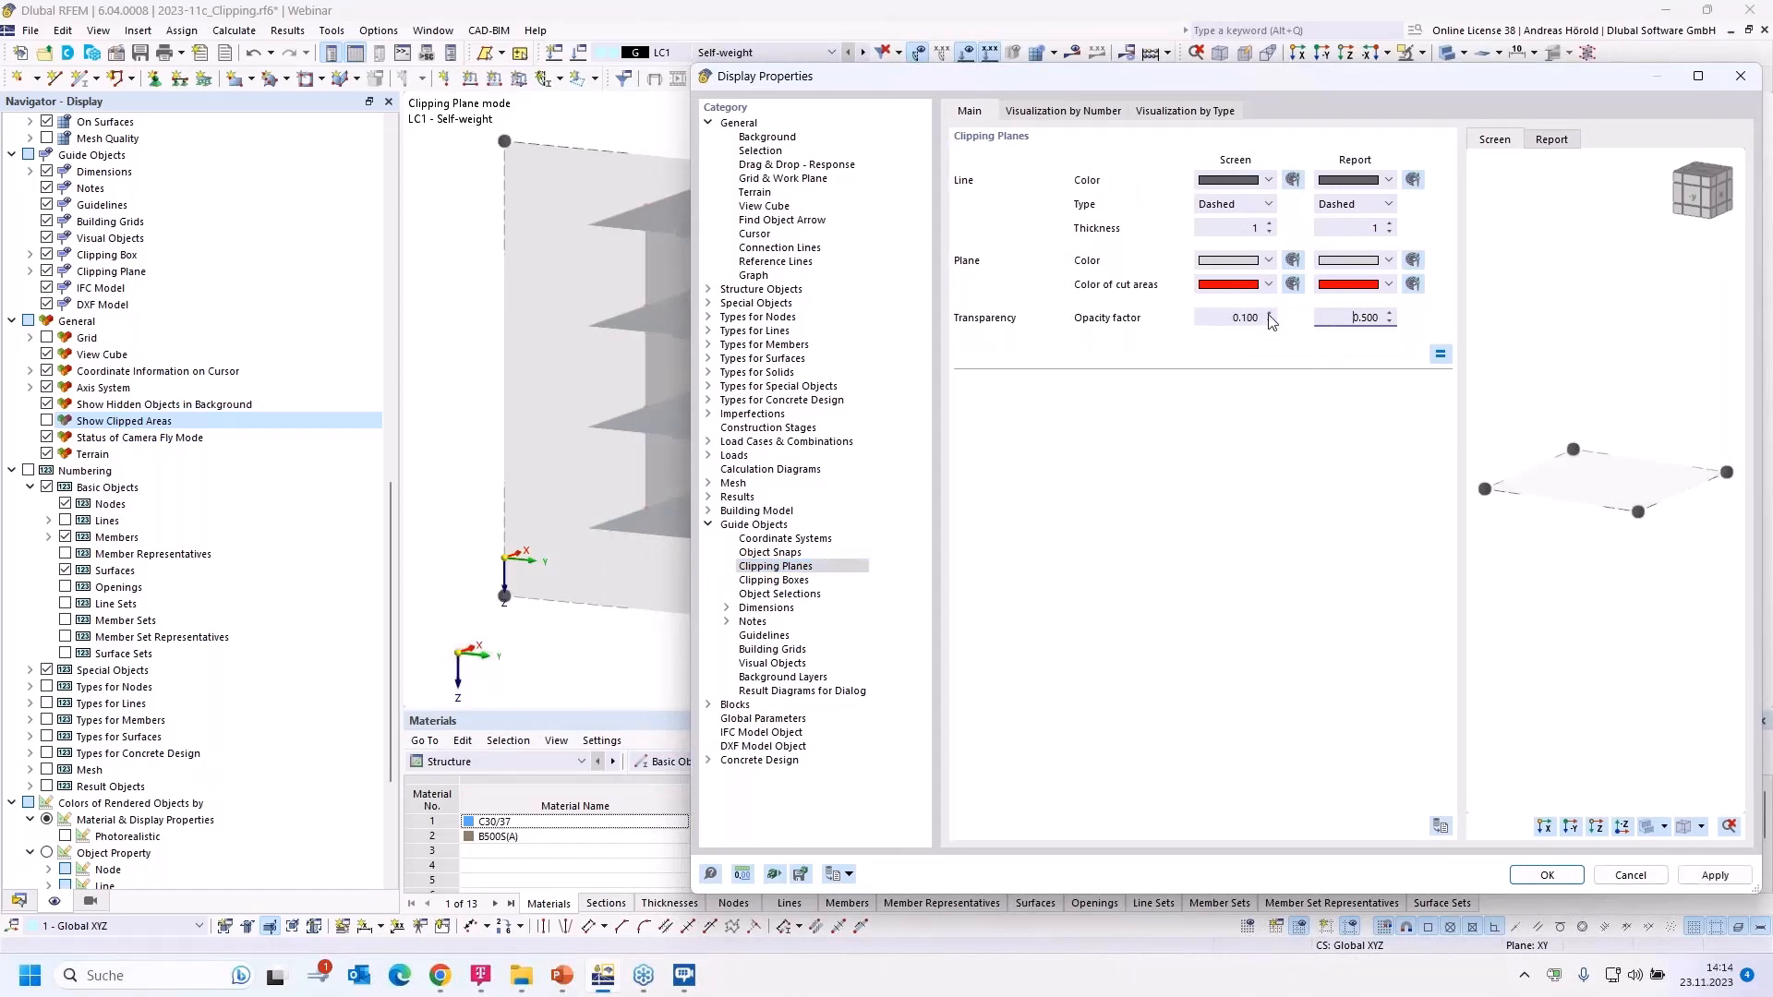
{"action": "left_click", "coordinate": [1715, 876]}
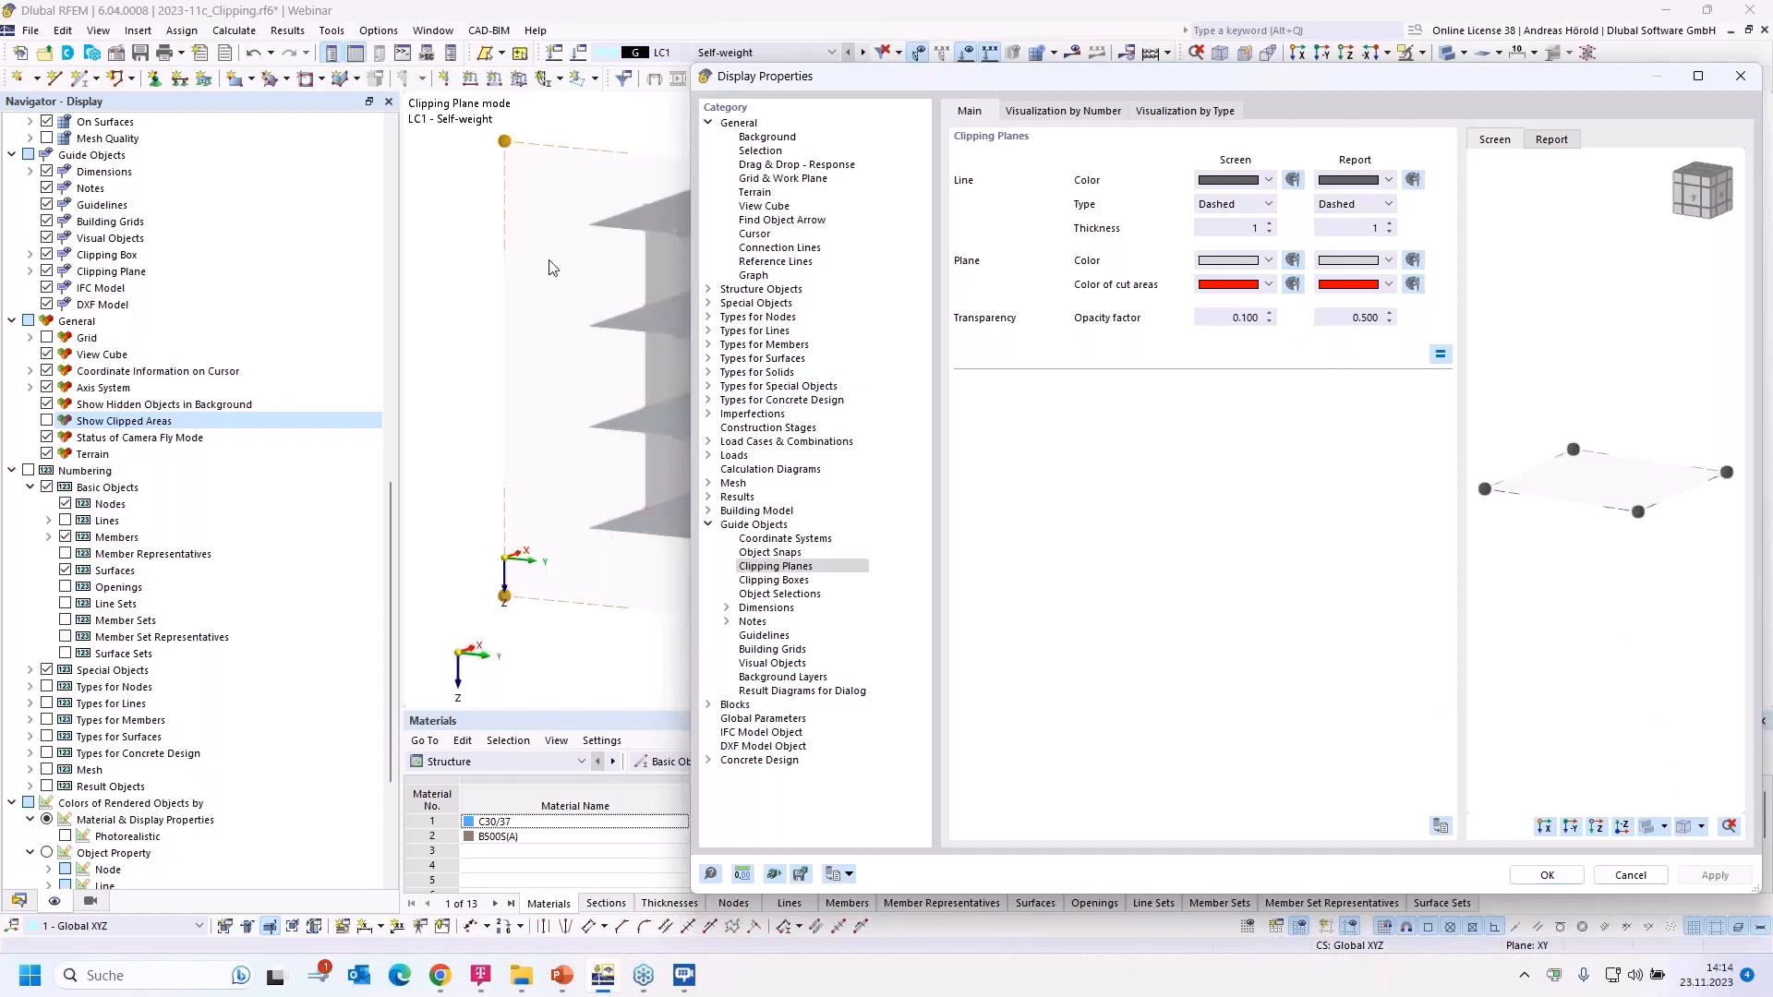
Step: Apply a screen opacity factor of 0.900 to the clipping planes and close the display properties
{"action": "left_click_drag", "start_coordinate": [1245, 318], "coordinate": [1268, 318]}
{"action": "type", "text": "9"}
{"action": "left_click", "coordinate": [1338, 321]}
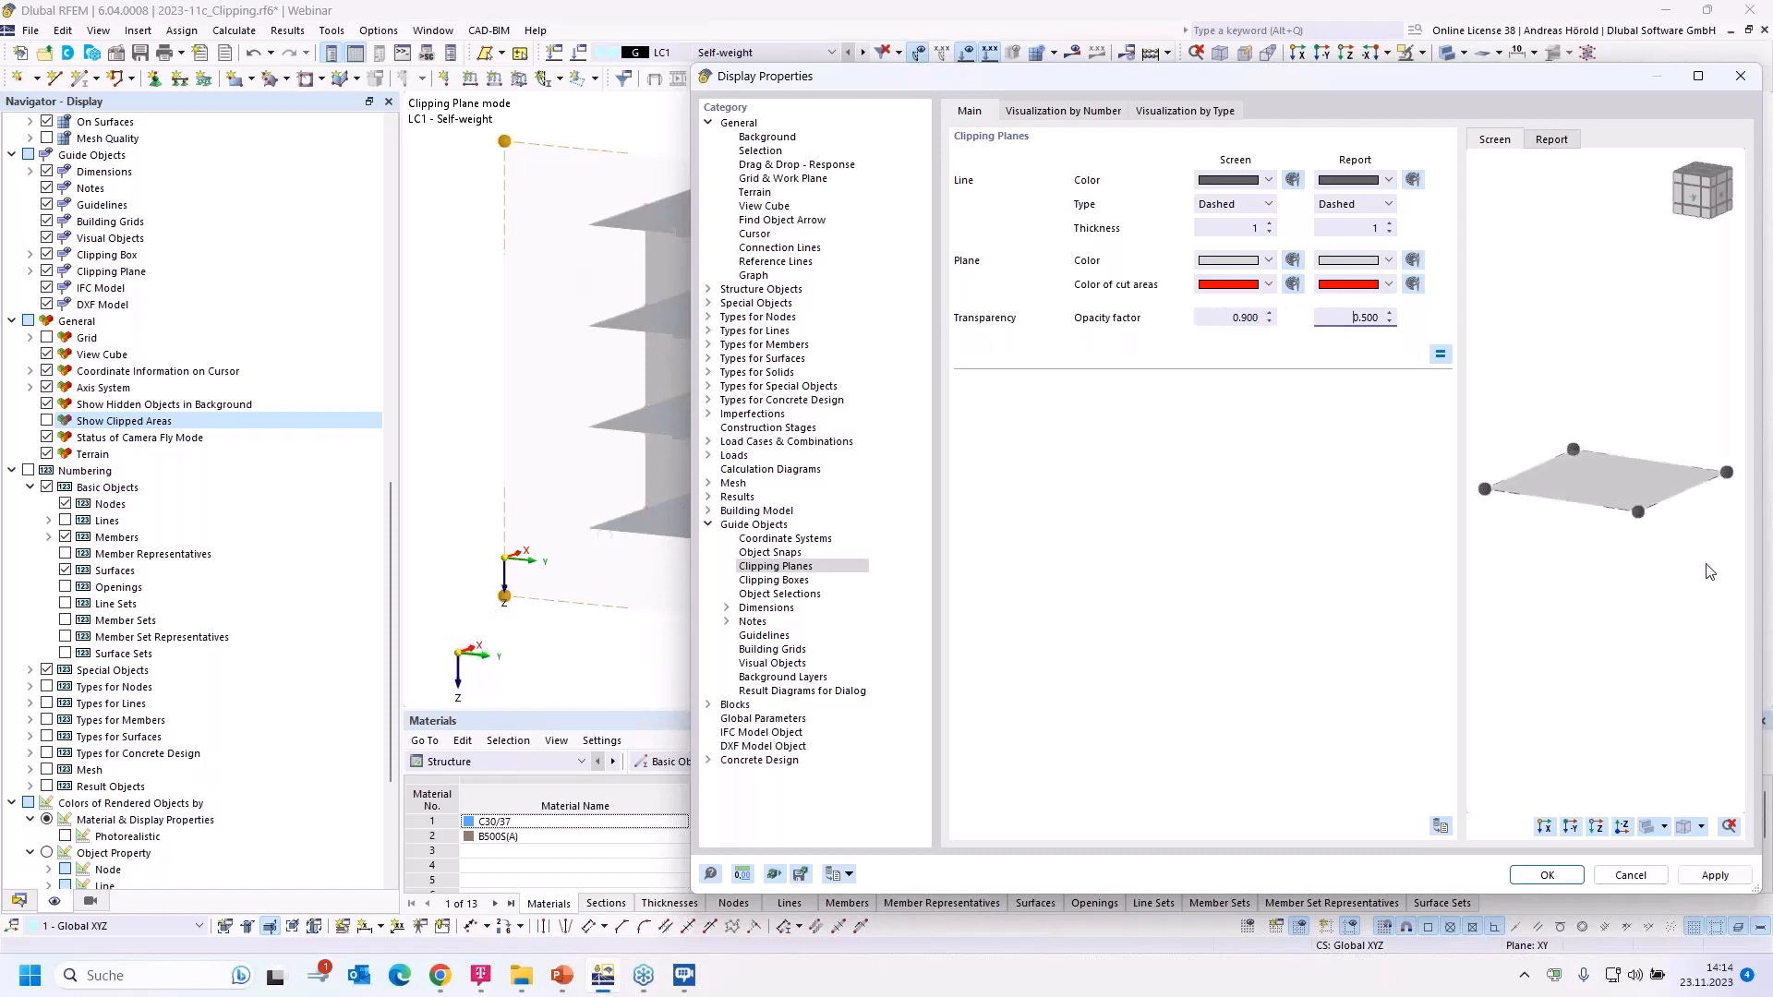
{"action": "left_click", "coordinate": [1709, 873]}
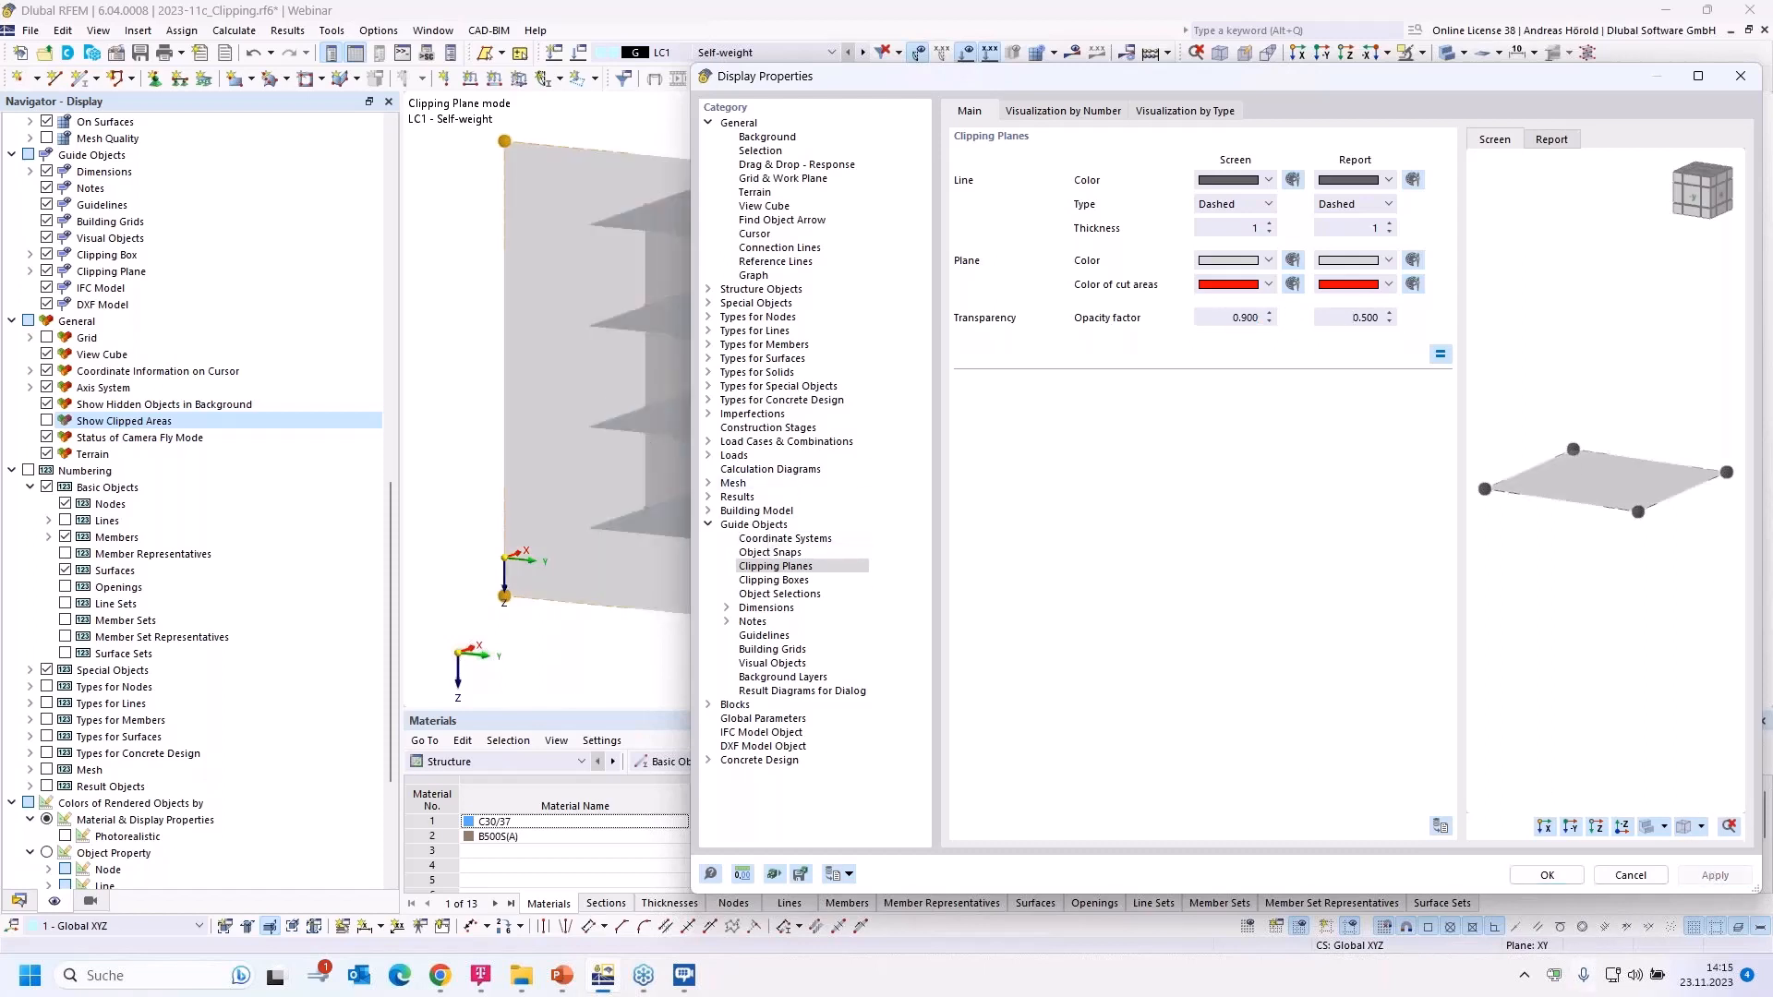
{"action": "left_click", "coordinate": [1628, 875]}
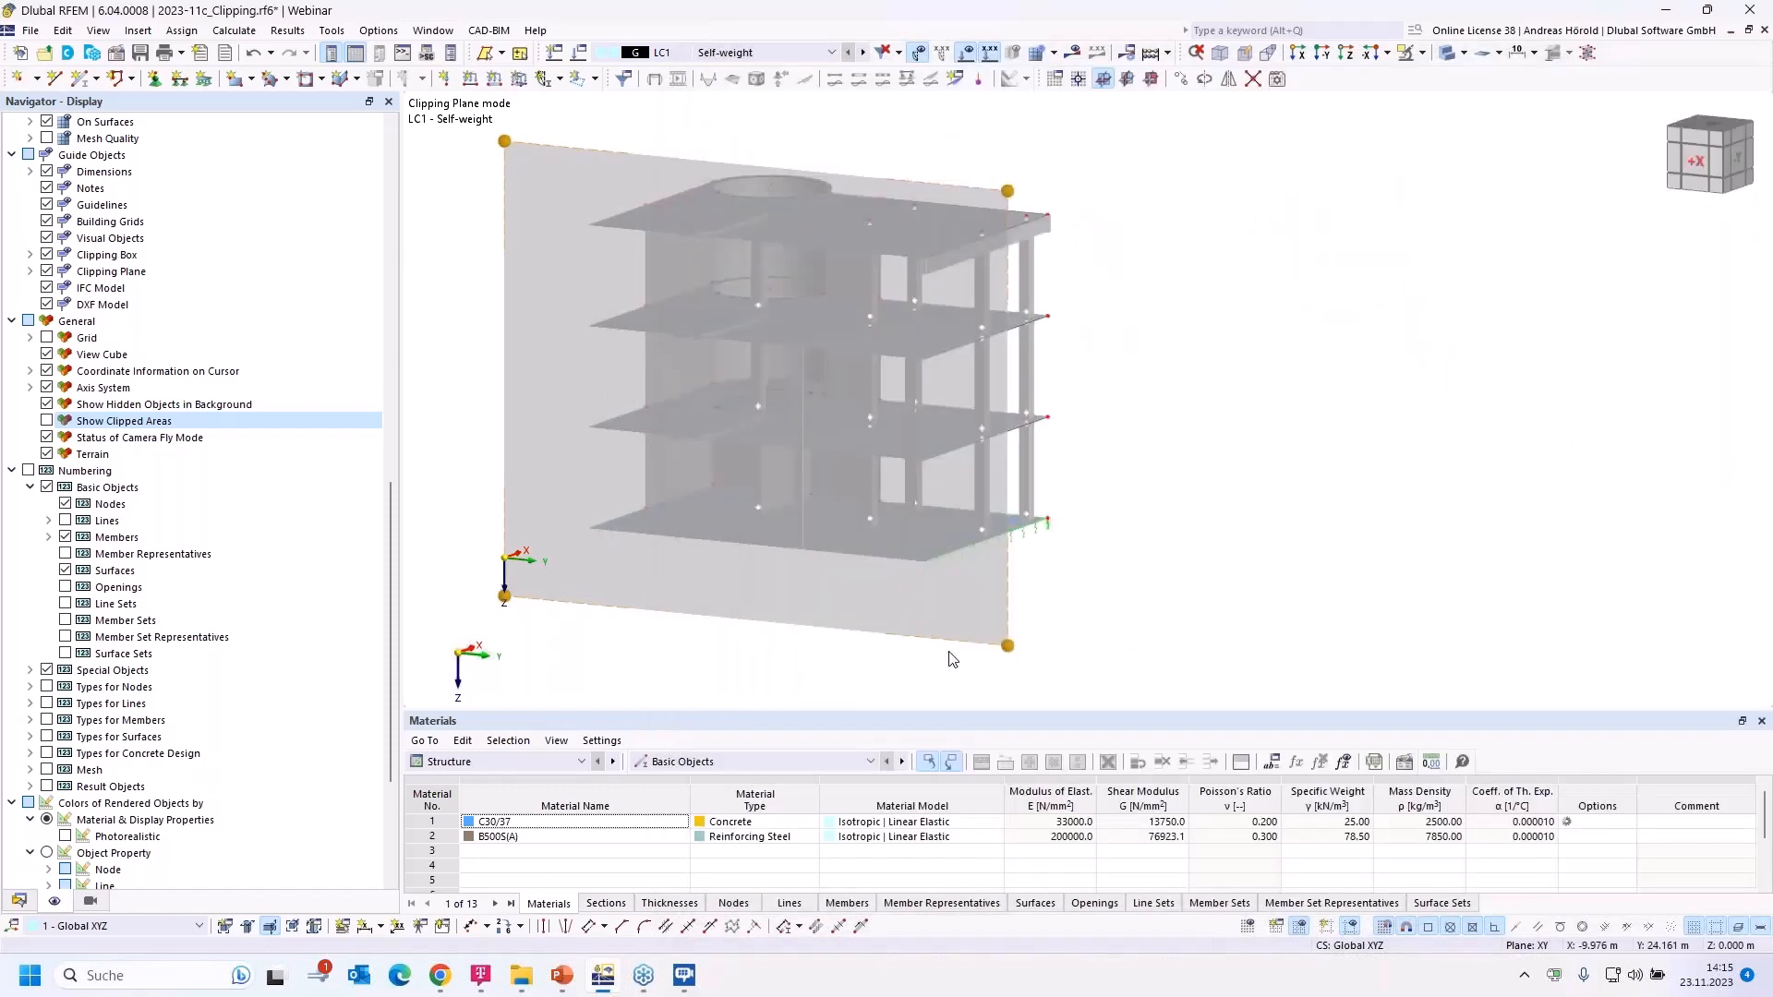
Step: Orbit to the building's outer corner, select the corner column over all storeys and hide it
{"action": "middle_click_drag", "start_coordinate": [1226, 613], "coordinate": [1082, 602]}
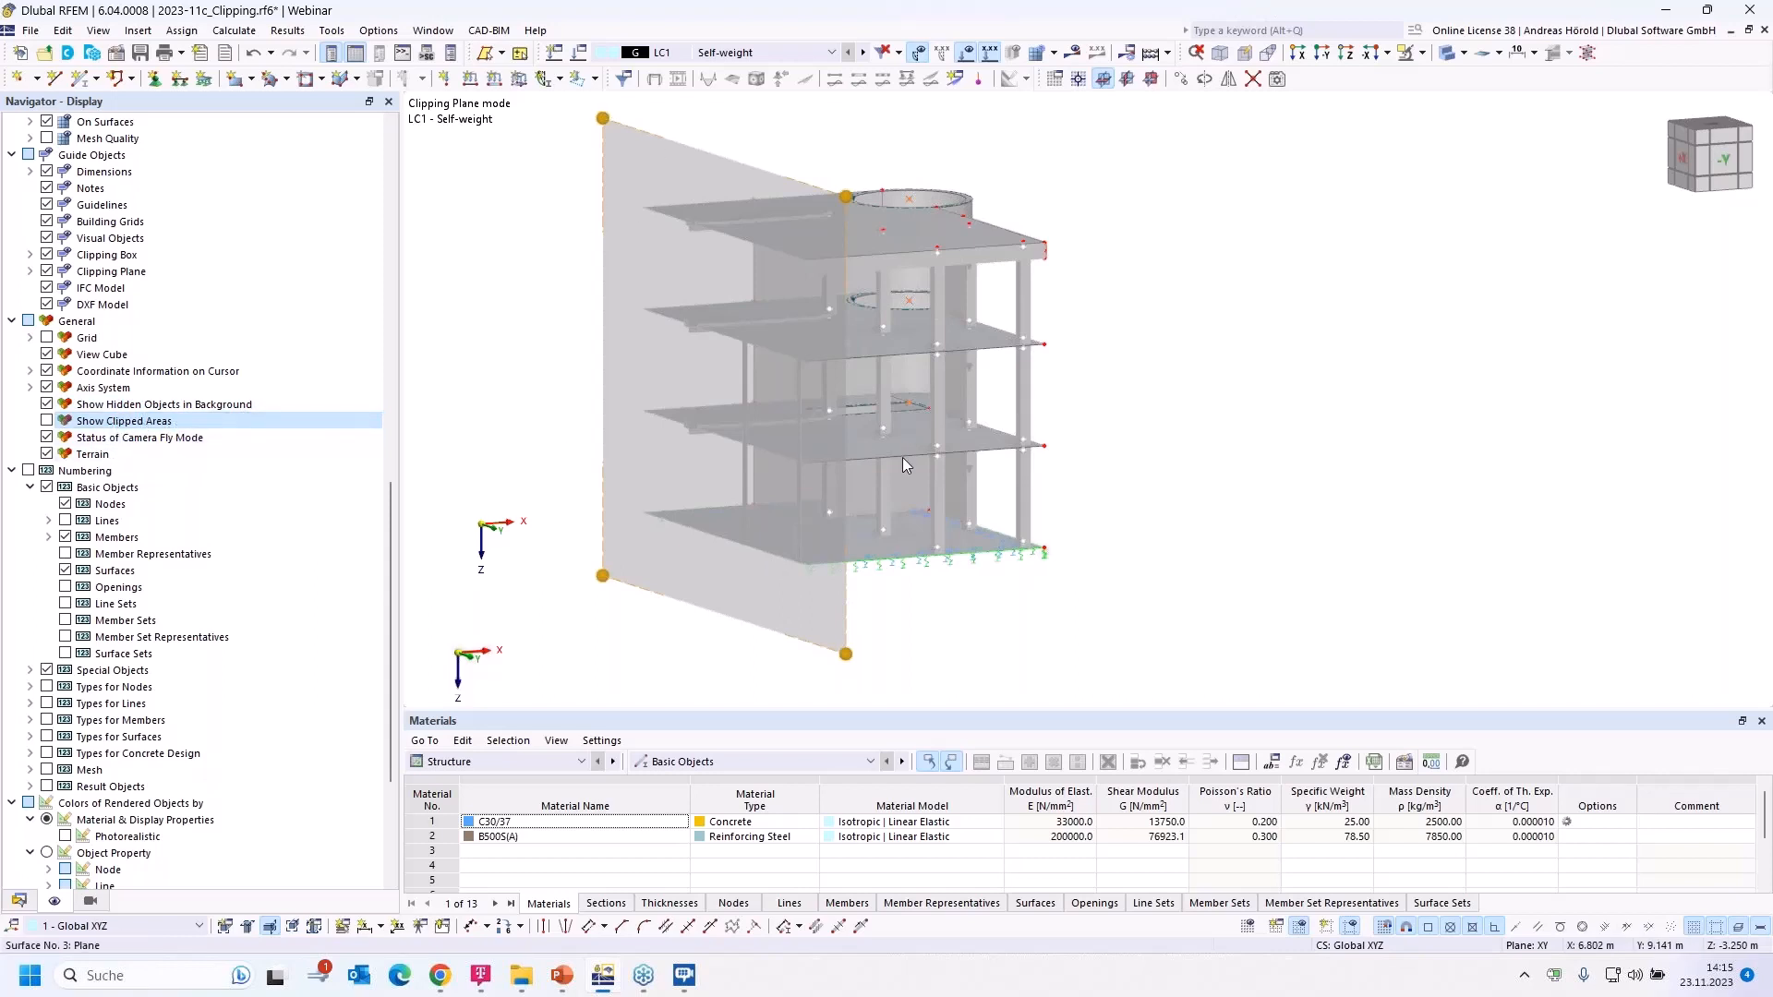
{"action": "left_click_drag", "start_coordinate": [1001, 600], "coordinate": [1040, 183]}
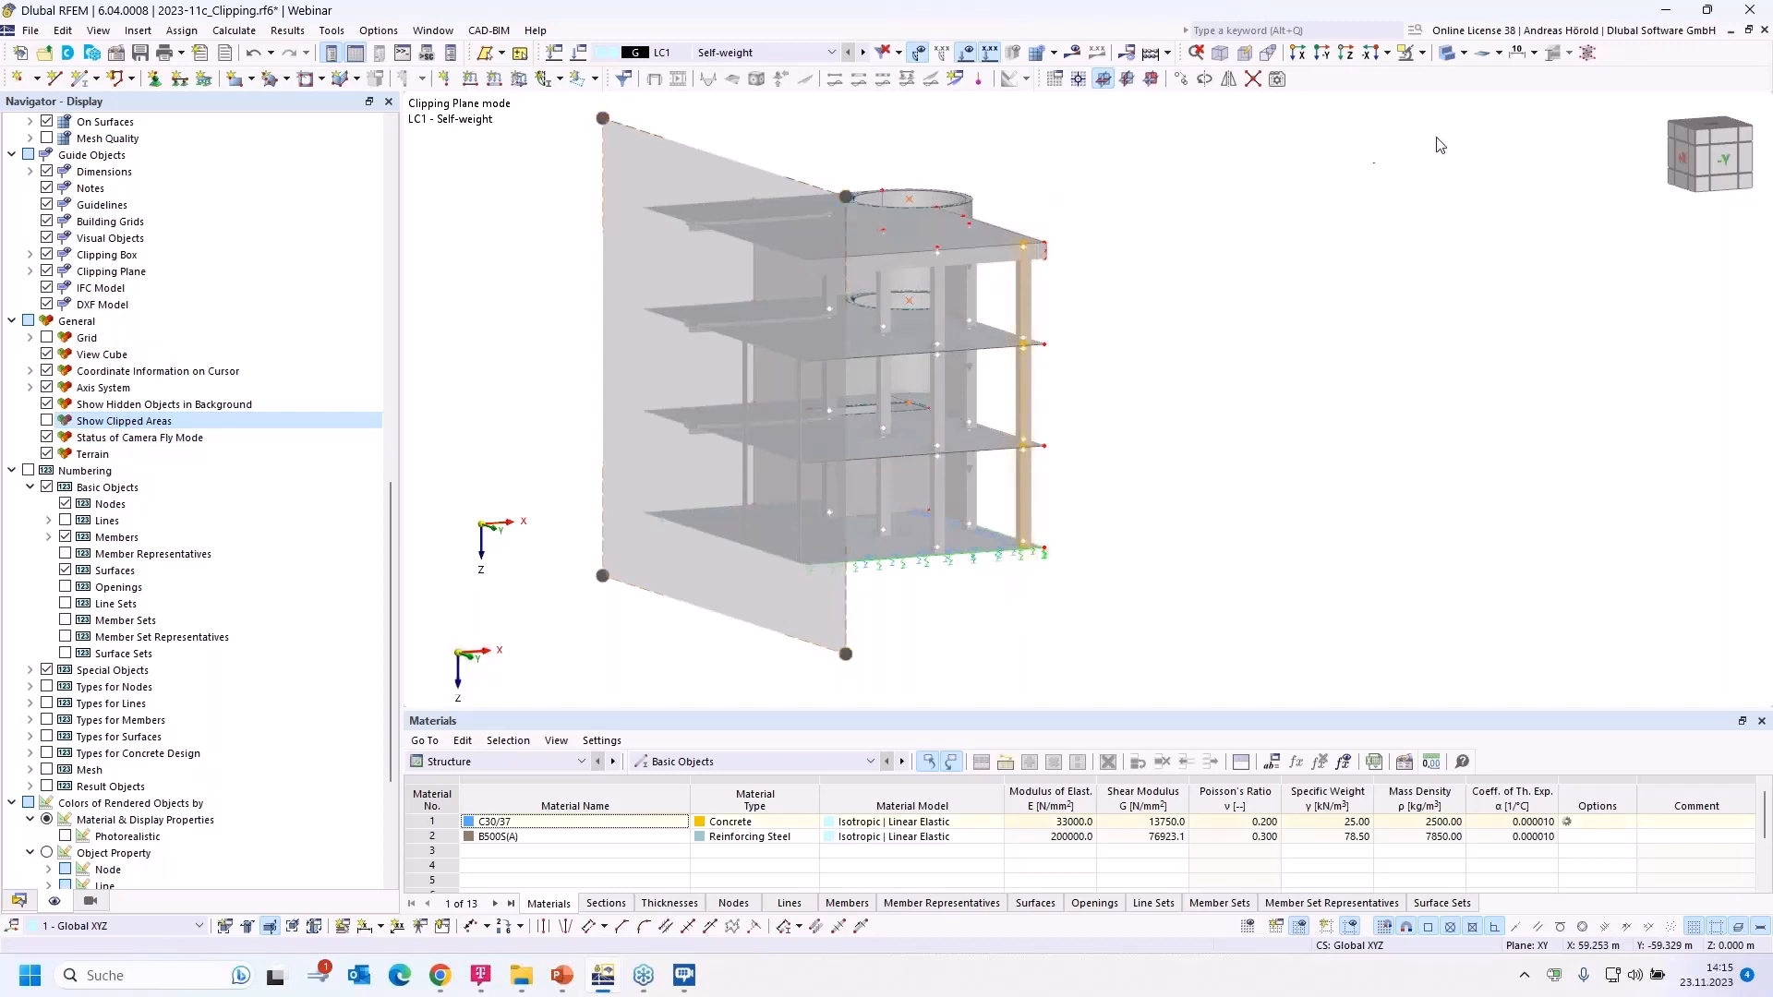
{"action": "left_click", "coordinate": [1422, 53]}
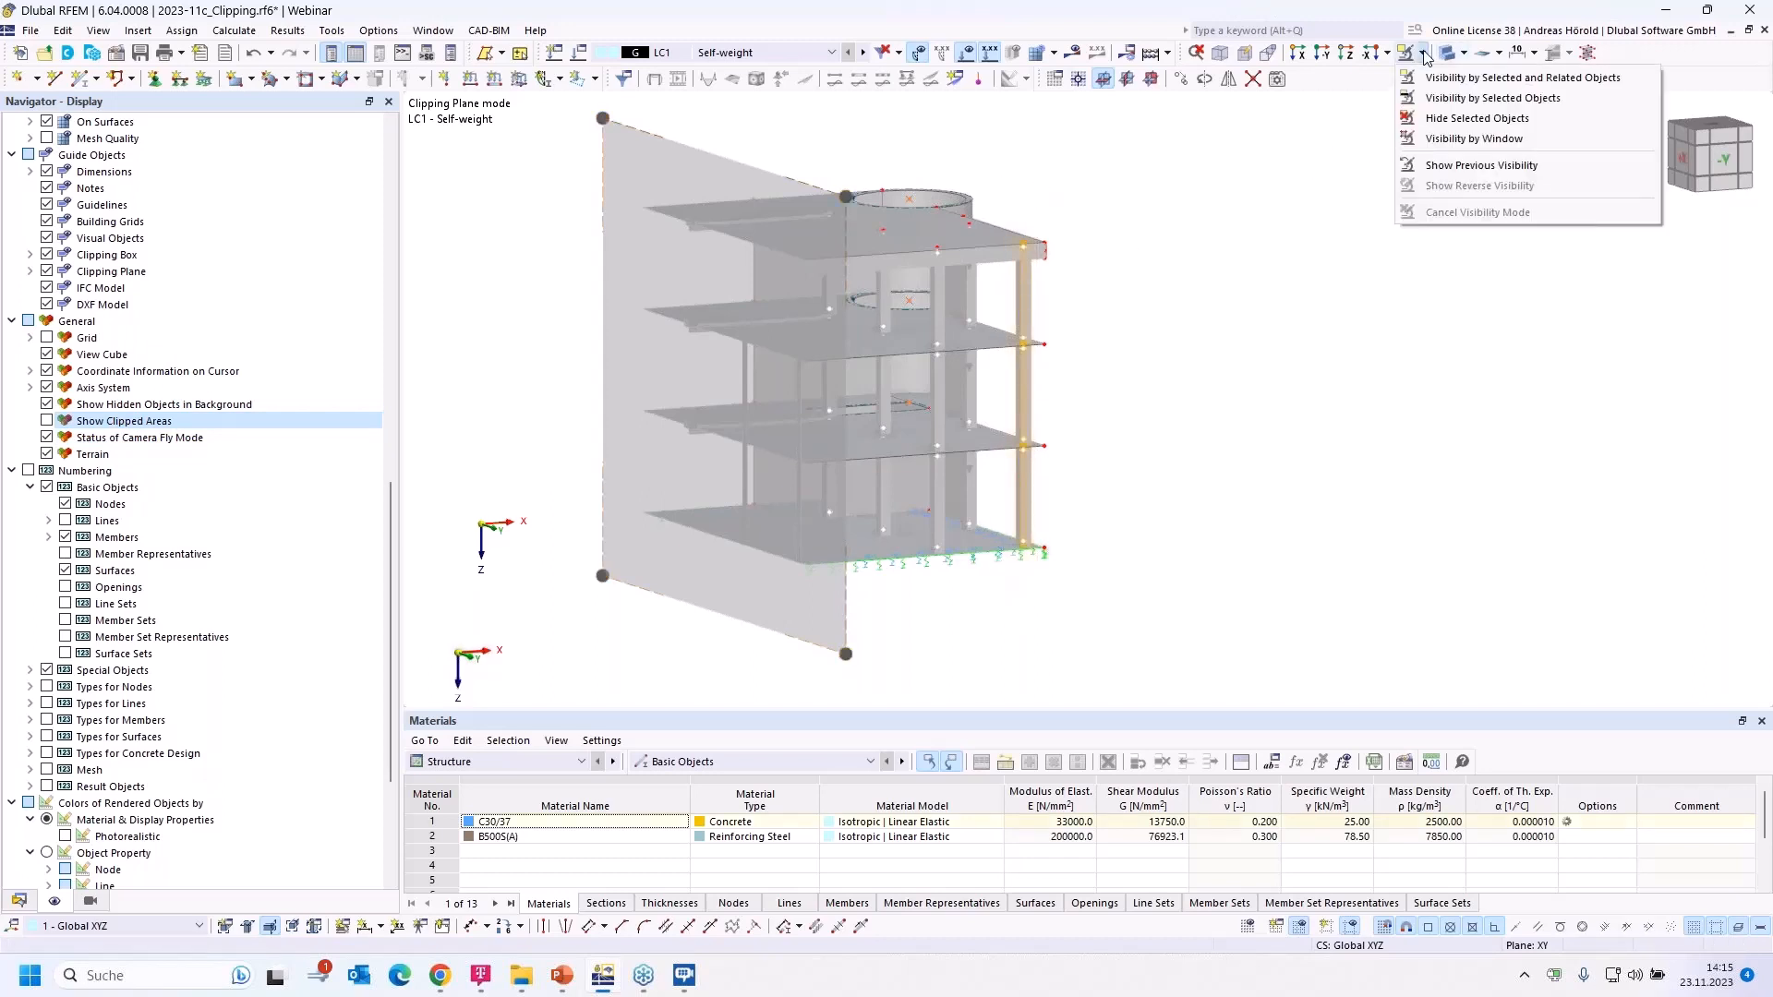
{"action": "left_click", "coordinate": [1474, 118]}
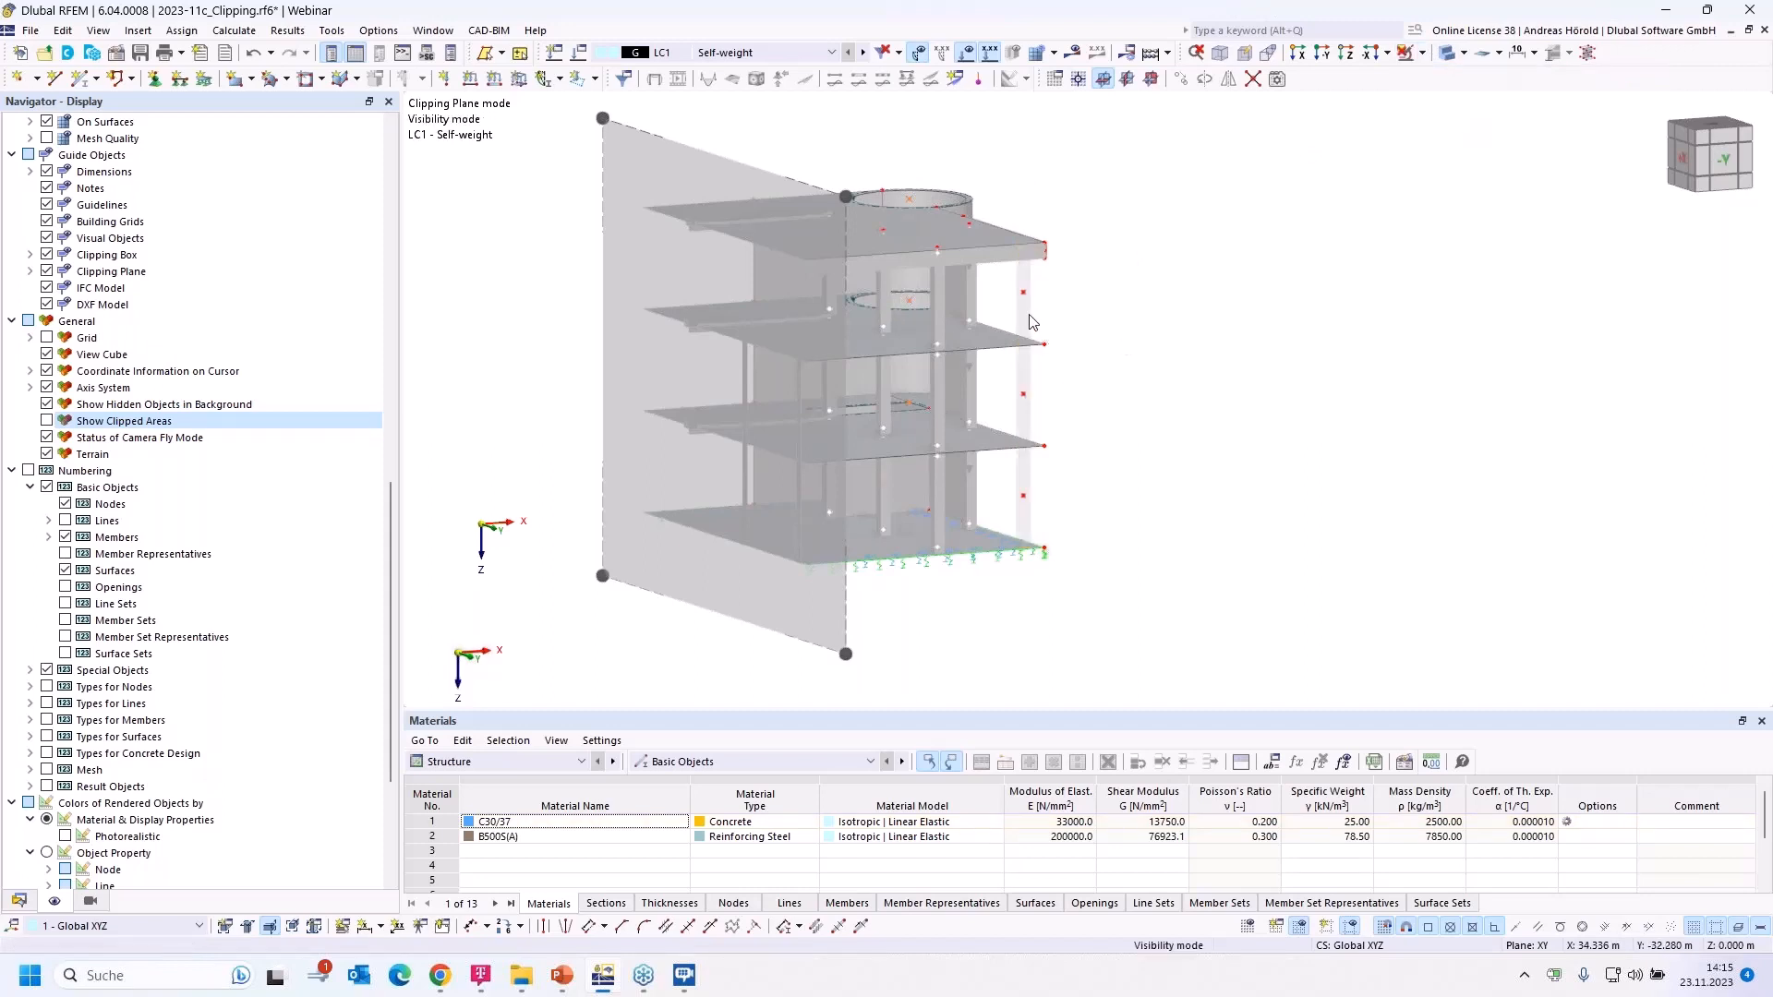
Step: Compare the view without and with hidden objects shown in the background, and restrict visibility to the selected objects
{"action": "left_click", "coordinate": [46, 405]}
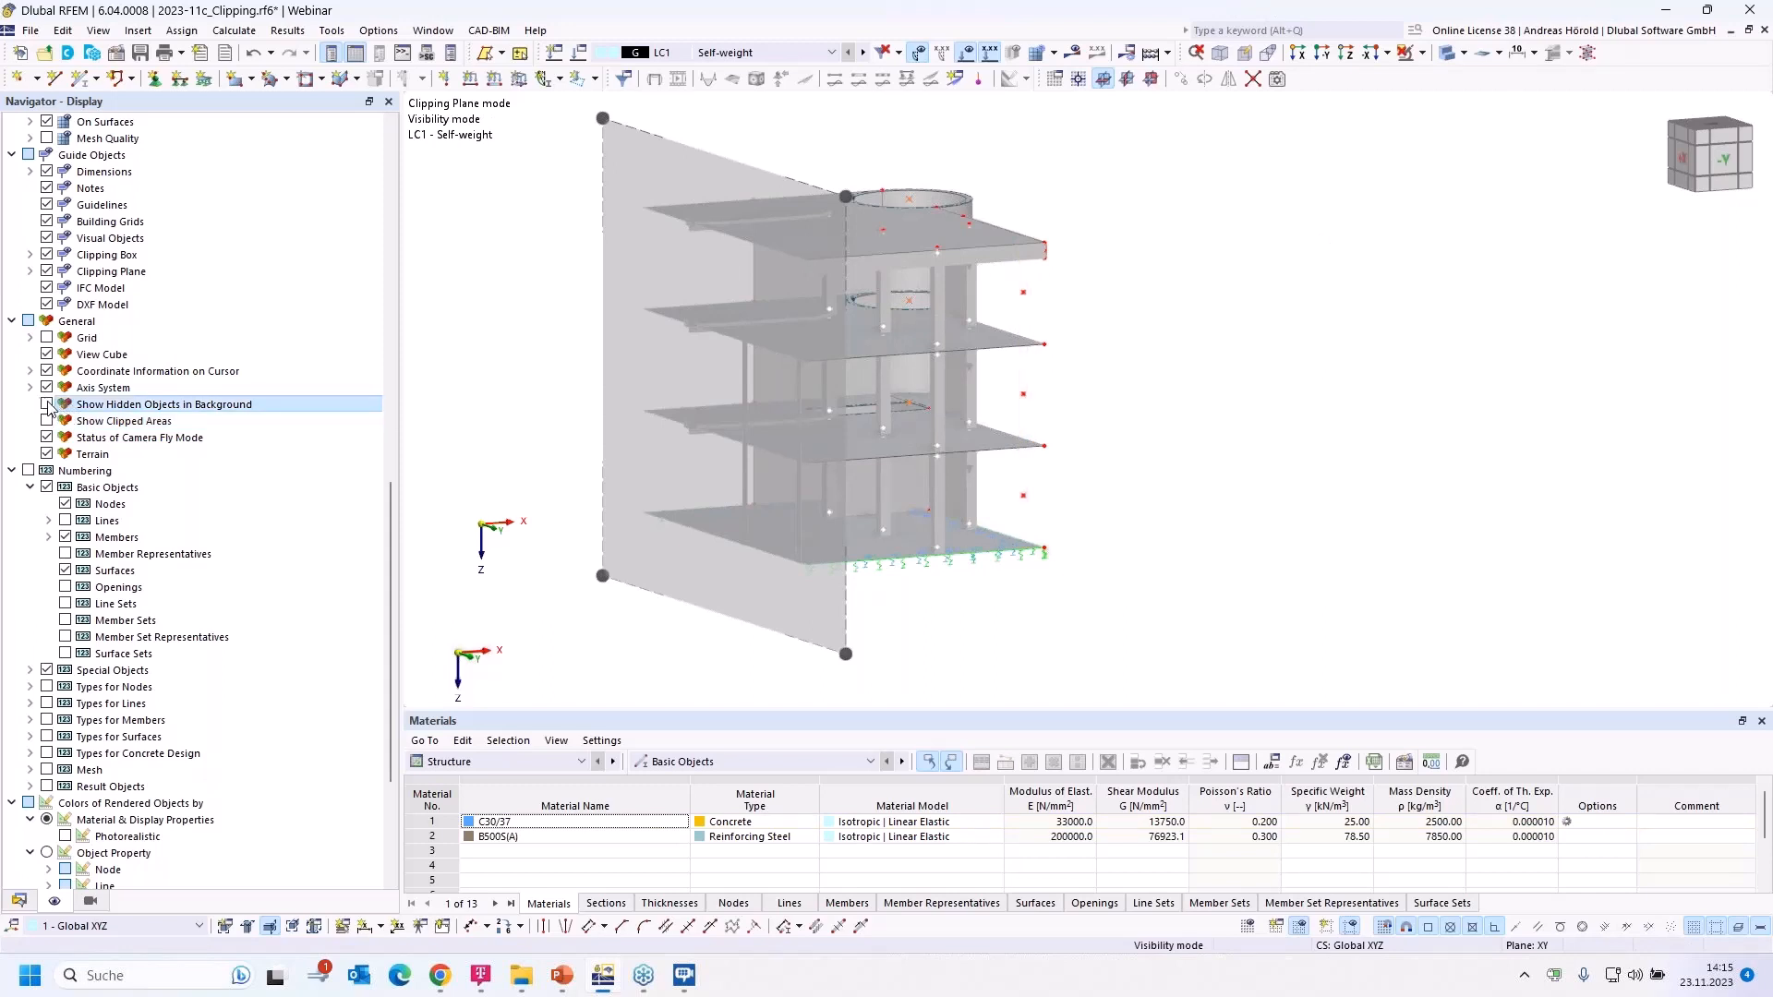
{"action": "left_click", "coordinate": [46, 405]}
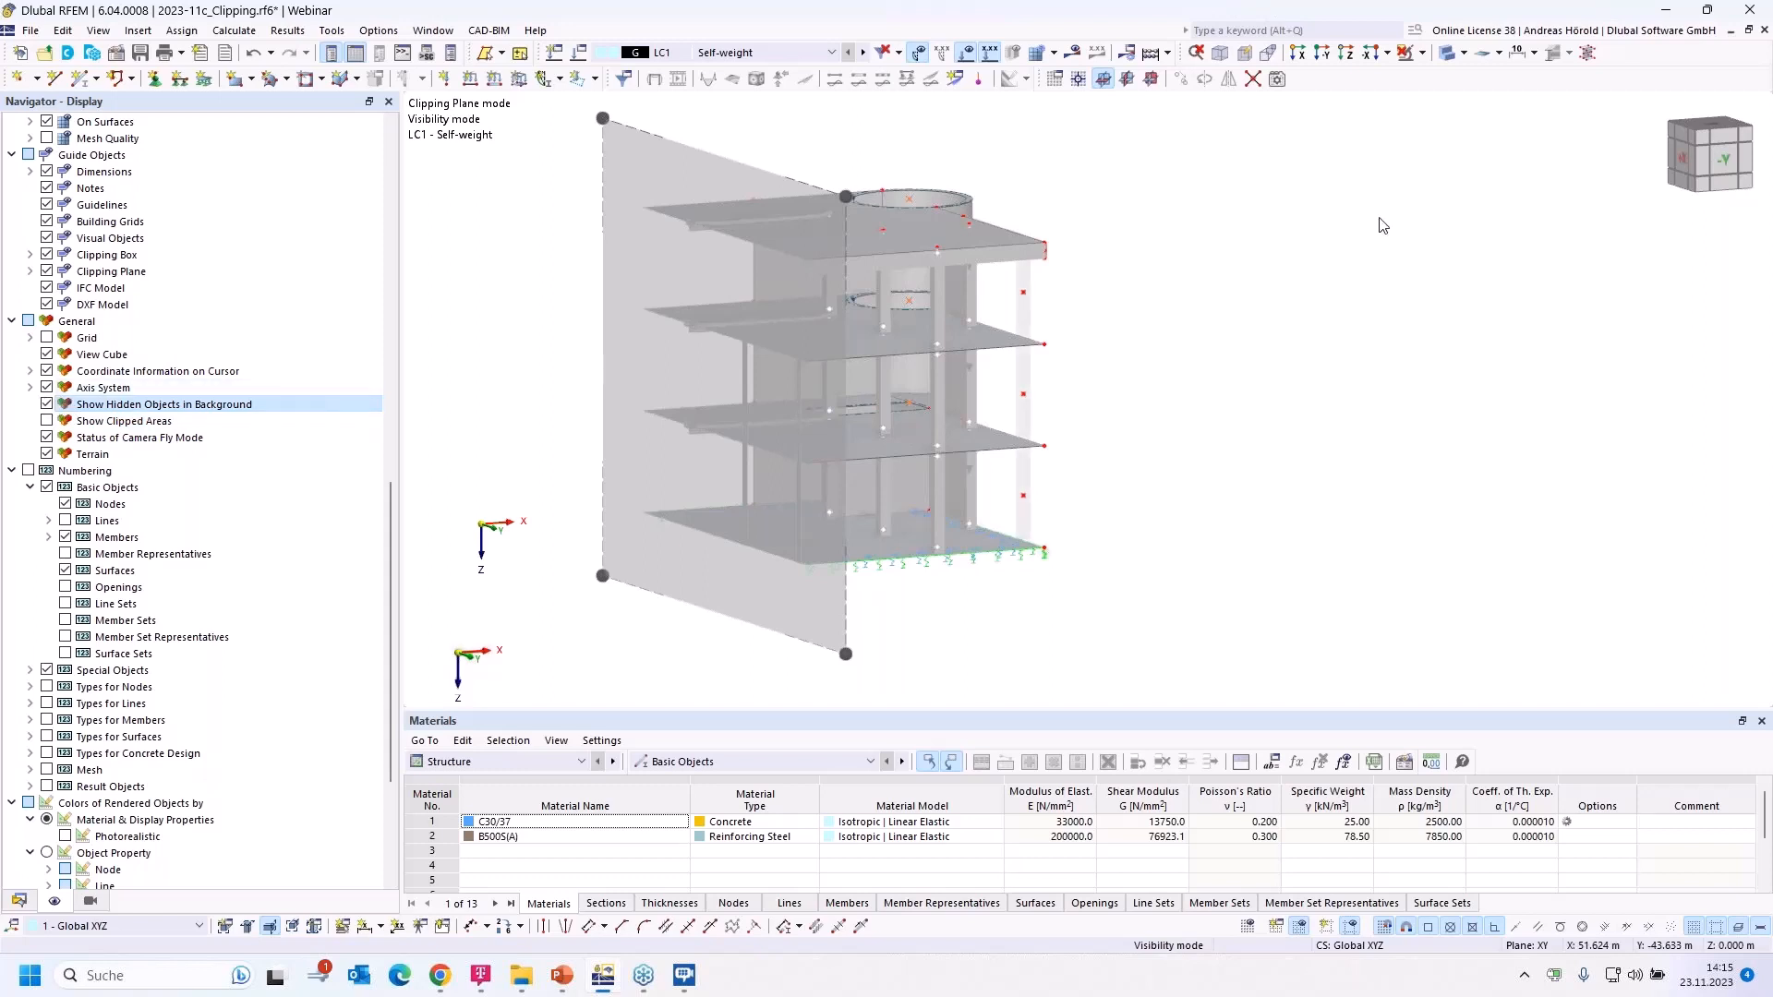
{"action": "left_click", "coordinate": [1420, 53]}
{"action": "left_click", "coordinate": [1477, 97]}
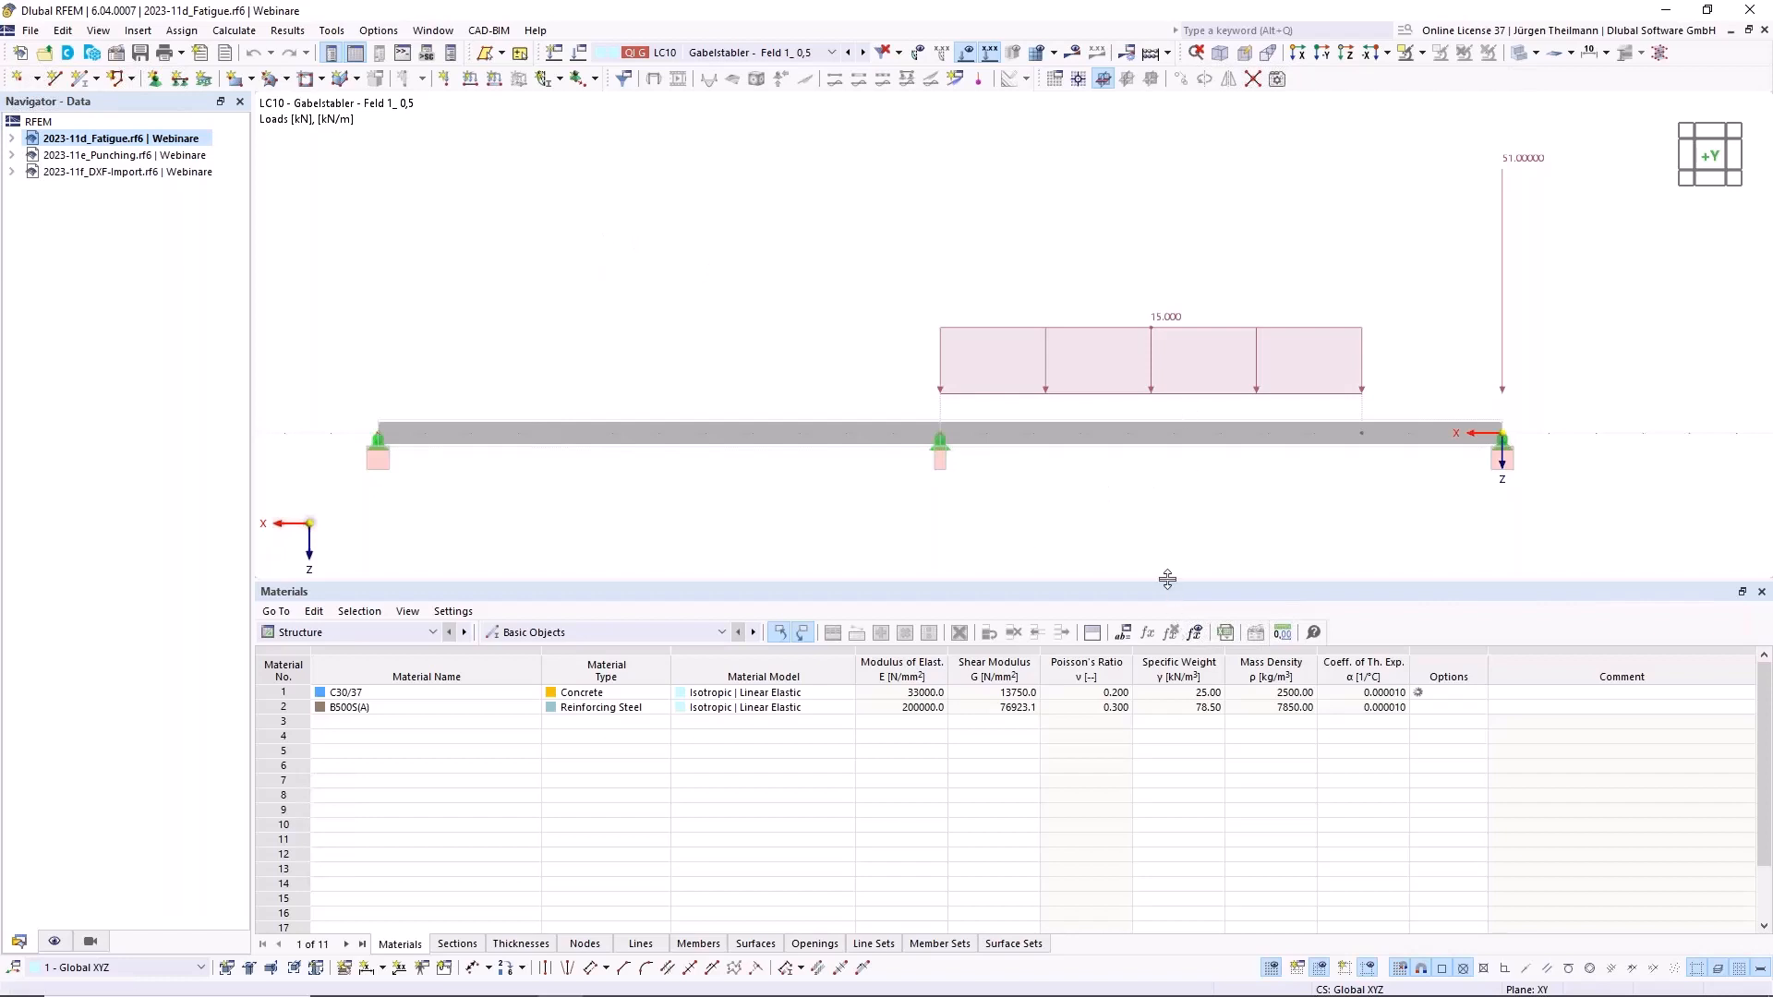
Step: View the two-span beam of 2023-11d_Fatigue.rf6 in 3D and step through the forklift load cases LC10 to LC19
{"action": "left_click_drag", "start_coordinate": [1167, 579], "coordinate": [1170, 741]}
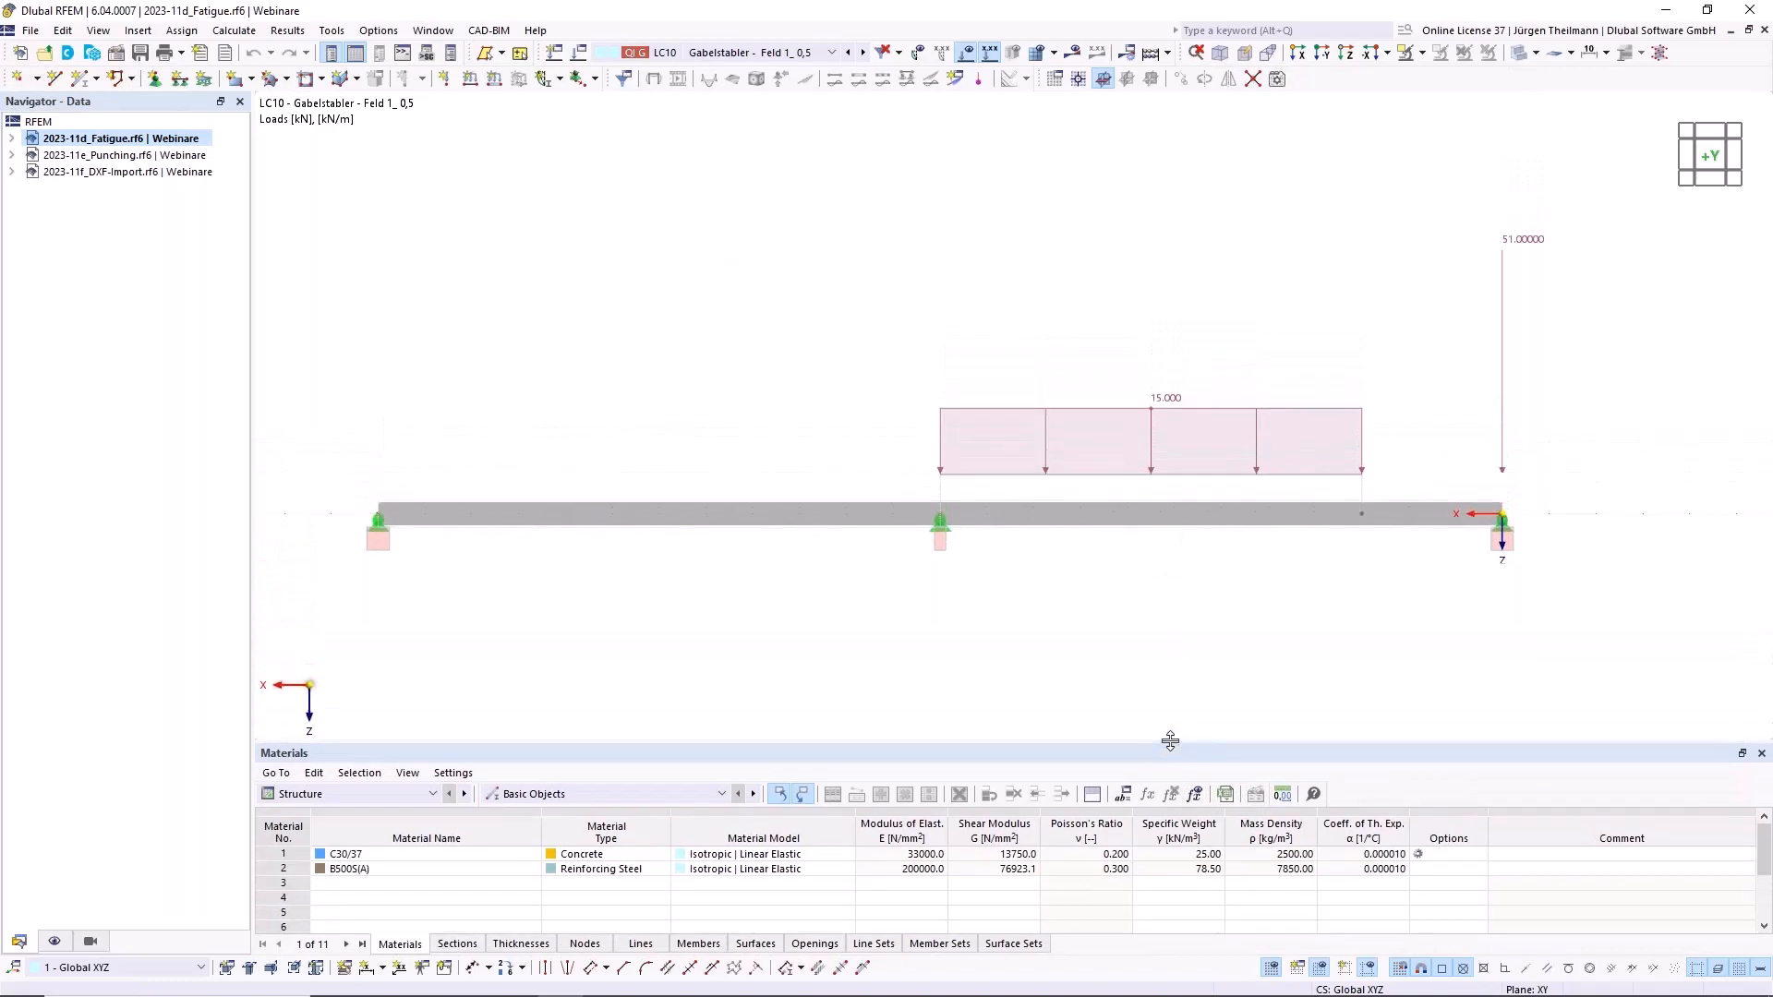
{"action": "middle_click_drag", "start_coordinate": [1143, 519], "coordinate": [1119, 351]}
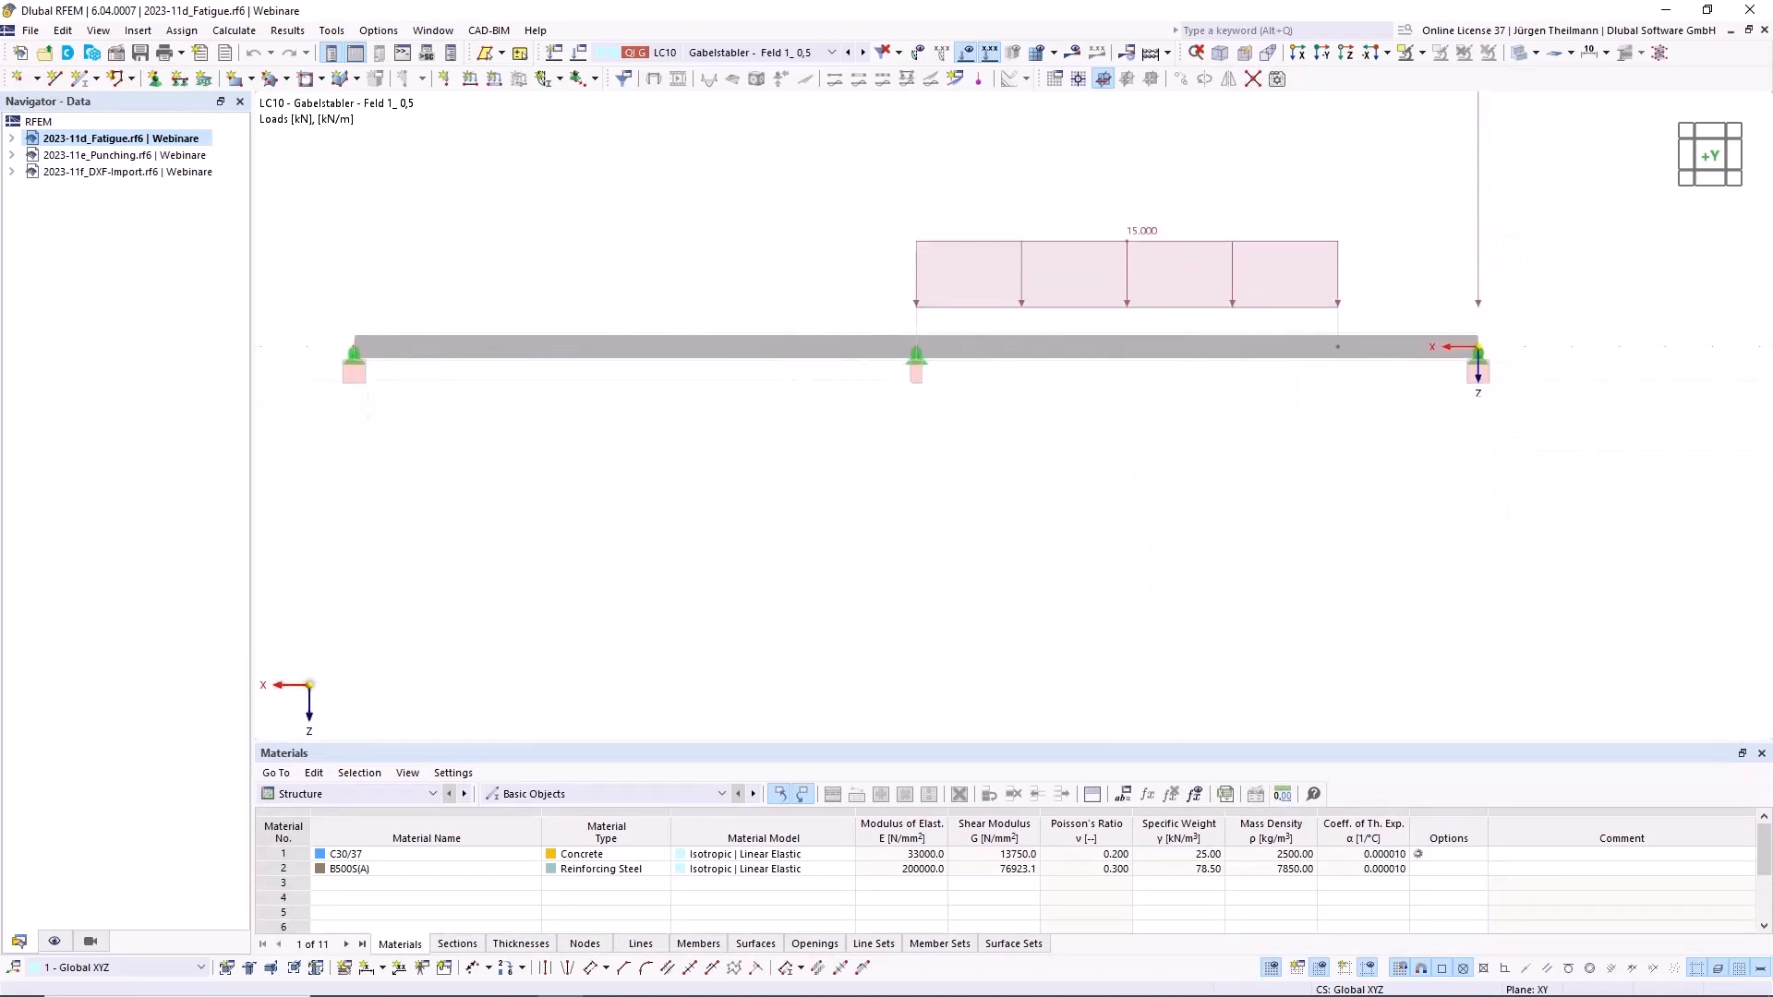
{"action": "middle_click_drag", "start_coordinate": [1114, 420], "coordinate": [960, 526], "text": "ctrl"}
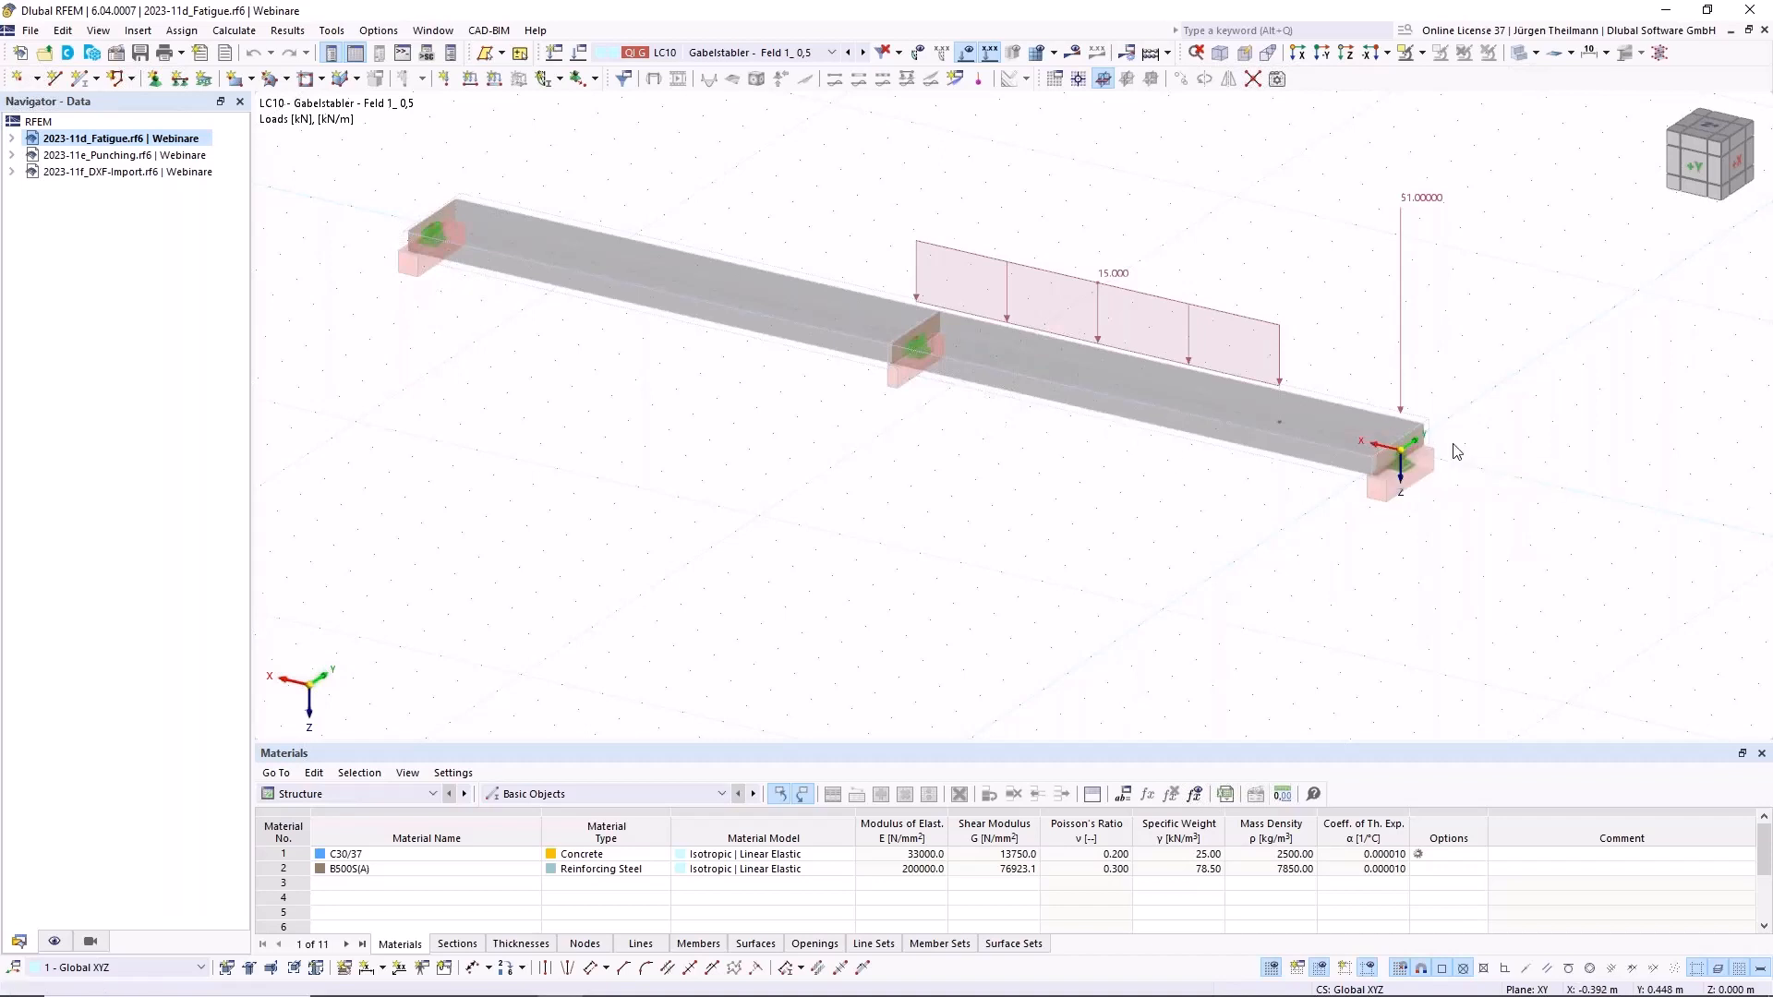
{"action": "left_click", "coordinate": [863, 53]}
{"action": "left_click", "coordinate": [864, 53]}
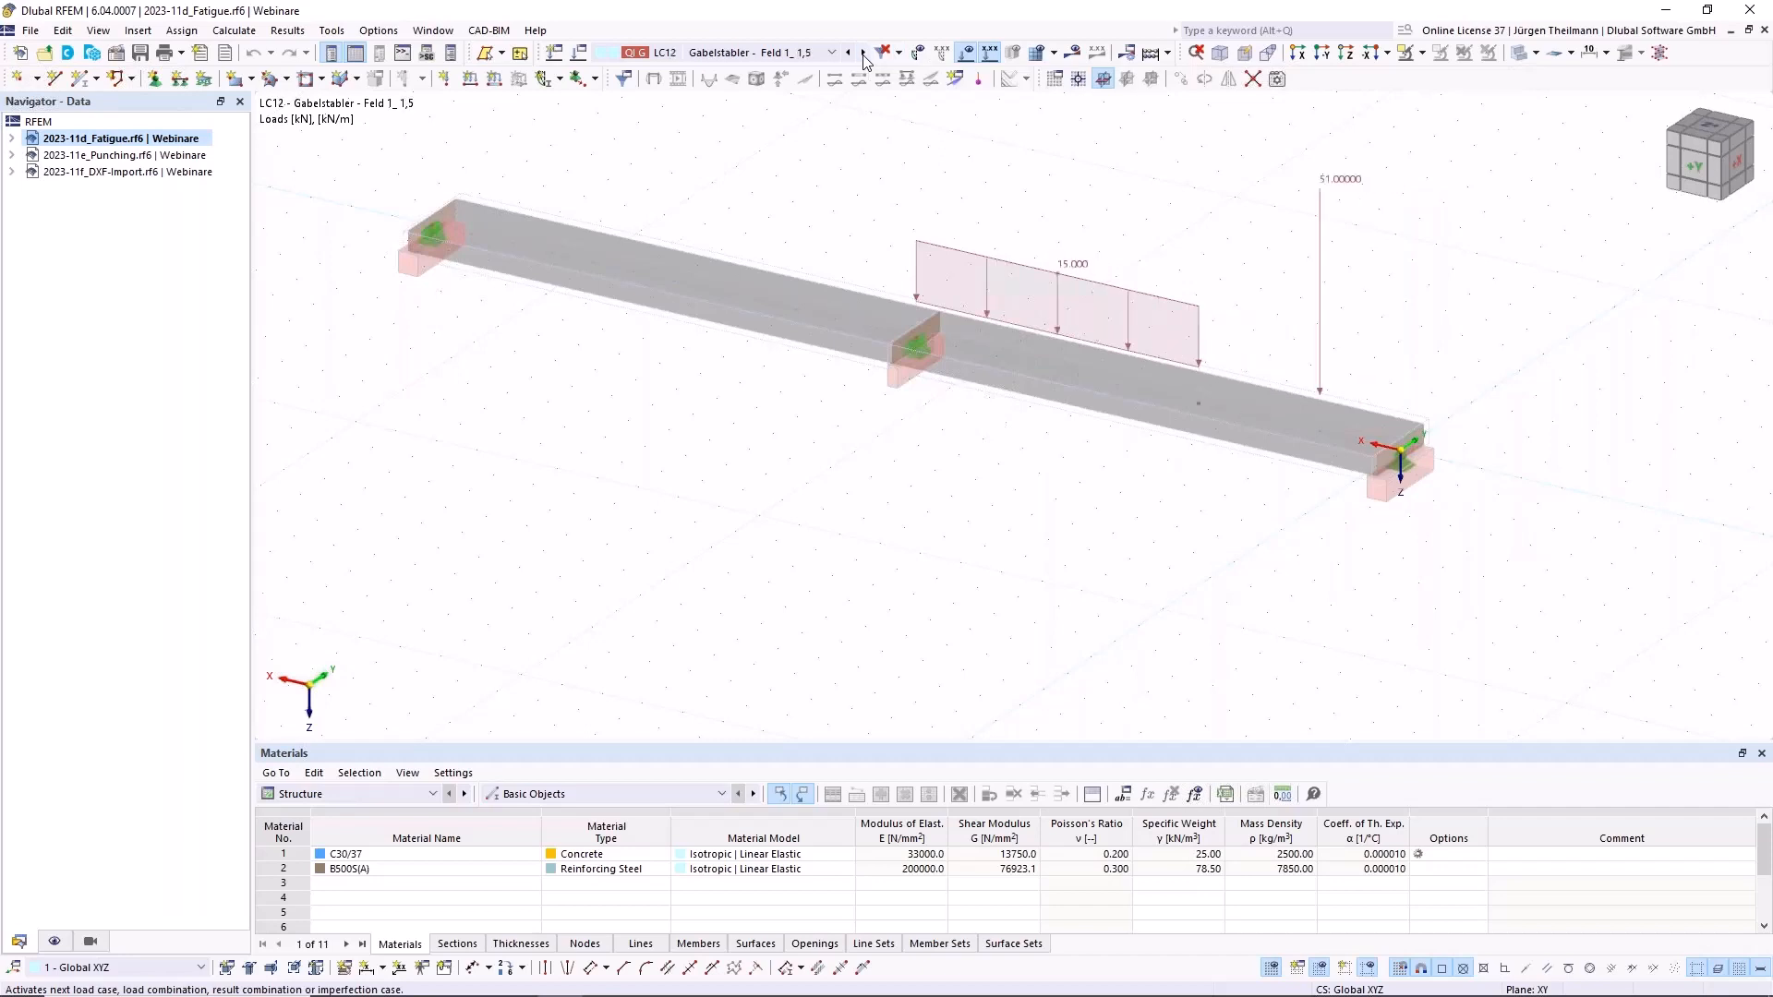
{"action": "left_click", "coordinate": [864, 53]}
{"action": "left_click", "coordinate": [865, 53]}
{"action": "left_click", "coordinate": [864, 53]}
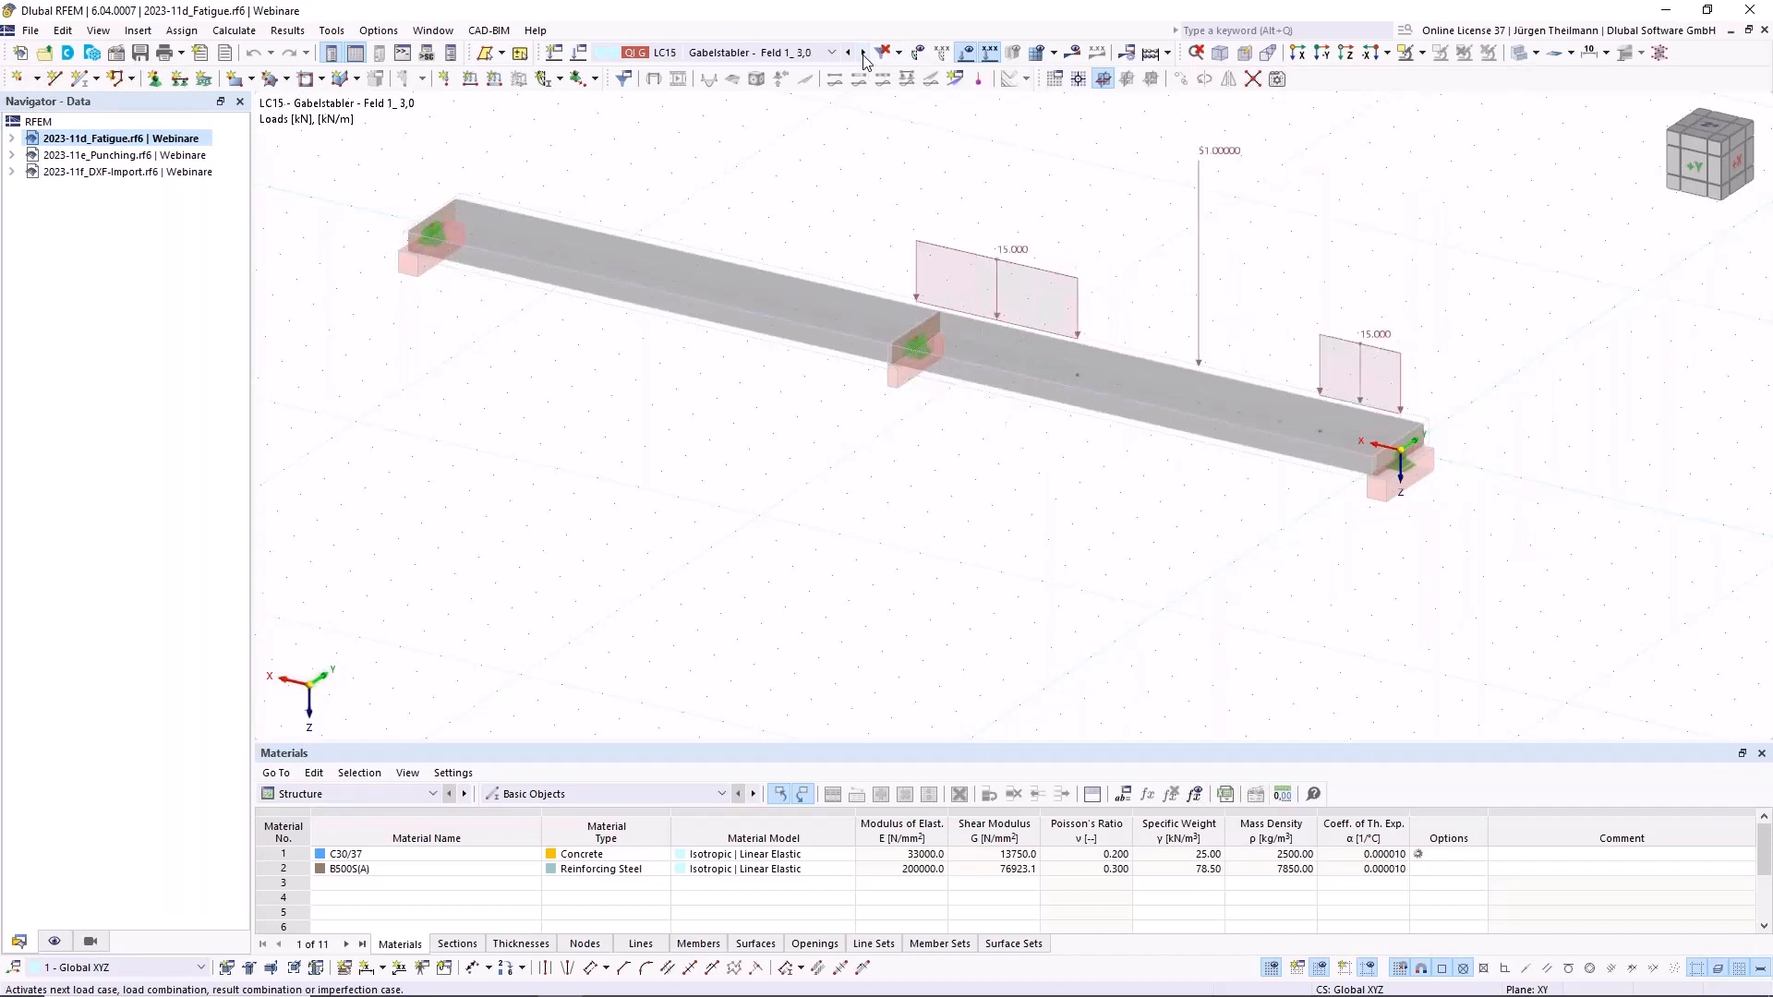
{"action": "left_click", "coordinate": [864, 54]}
{"action": "left_click", "coordinate": [864, 54]}
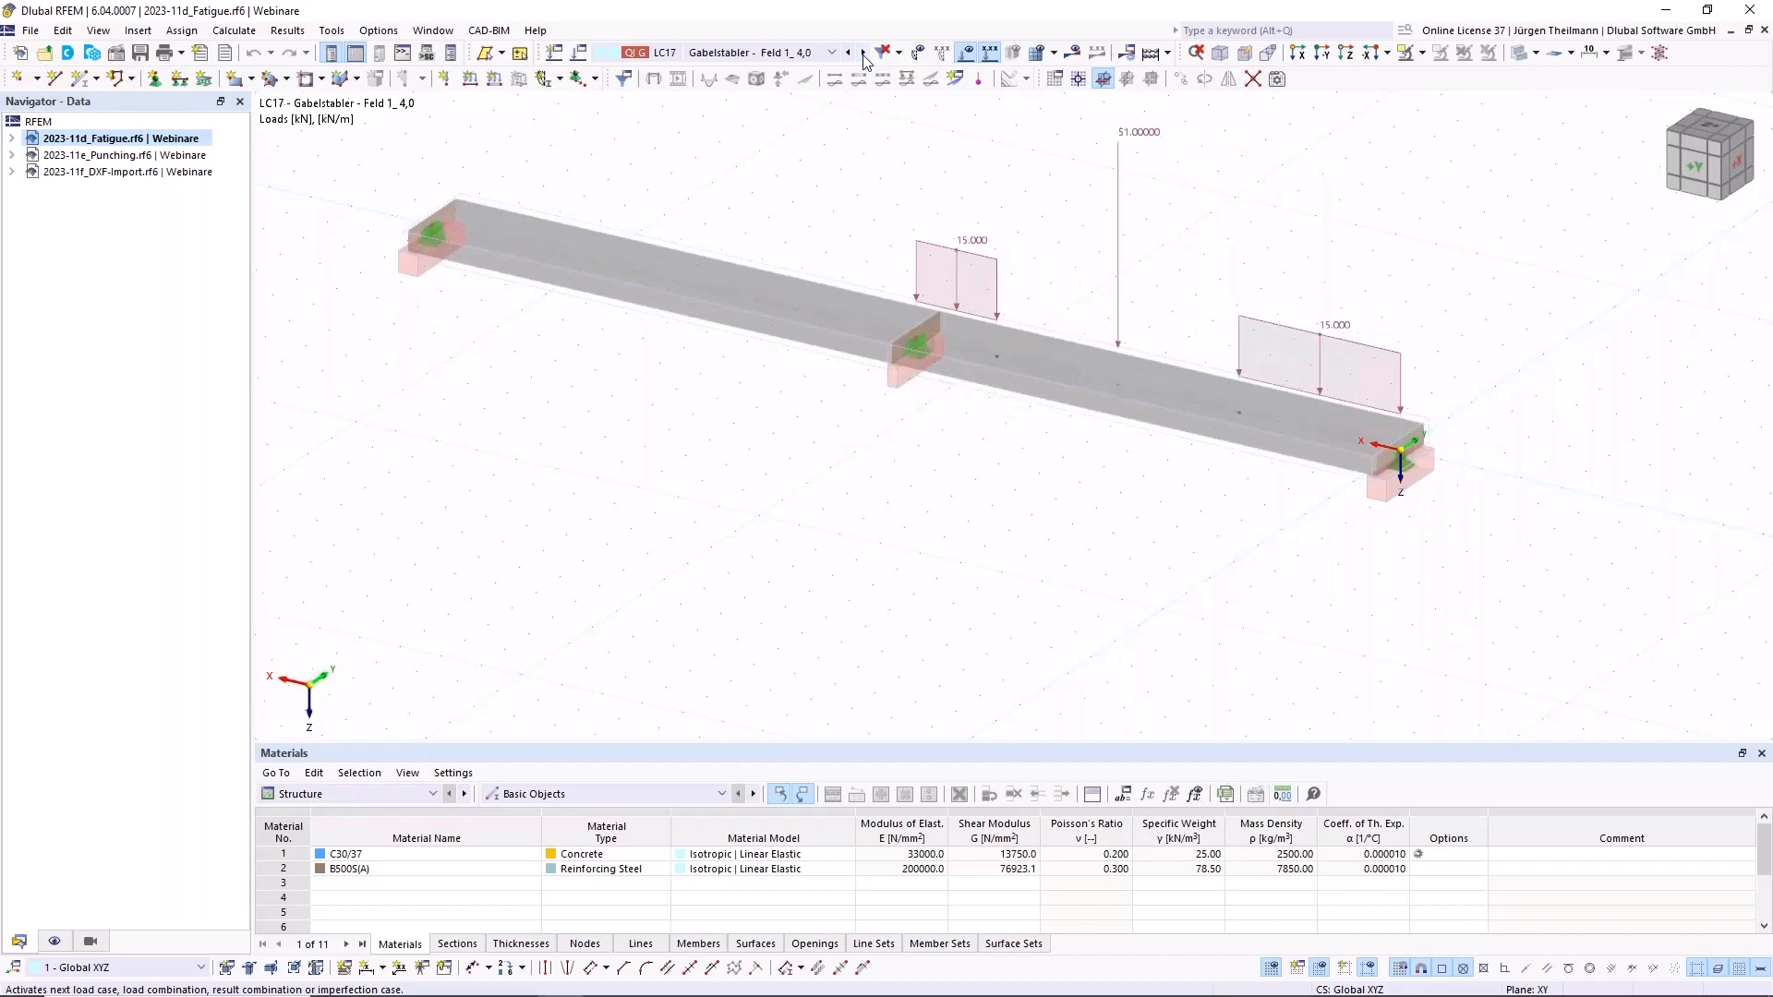
{"action": "left_click", "coordinate": [864, 54]}
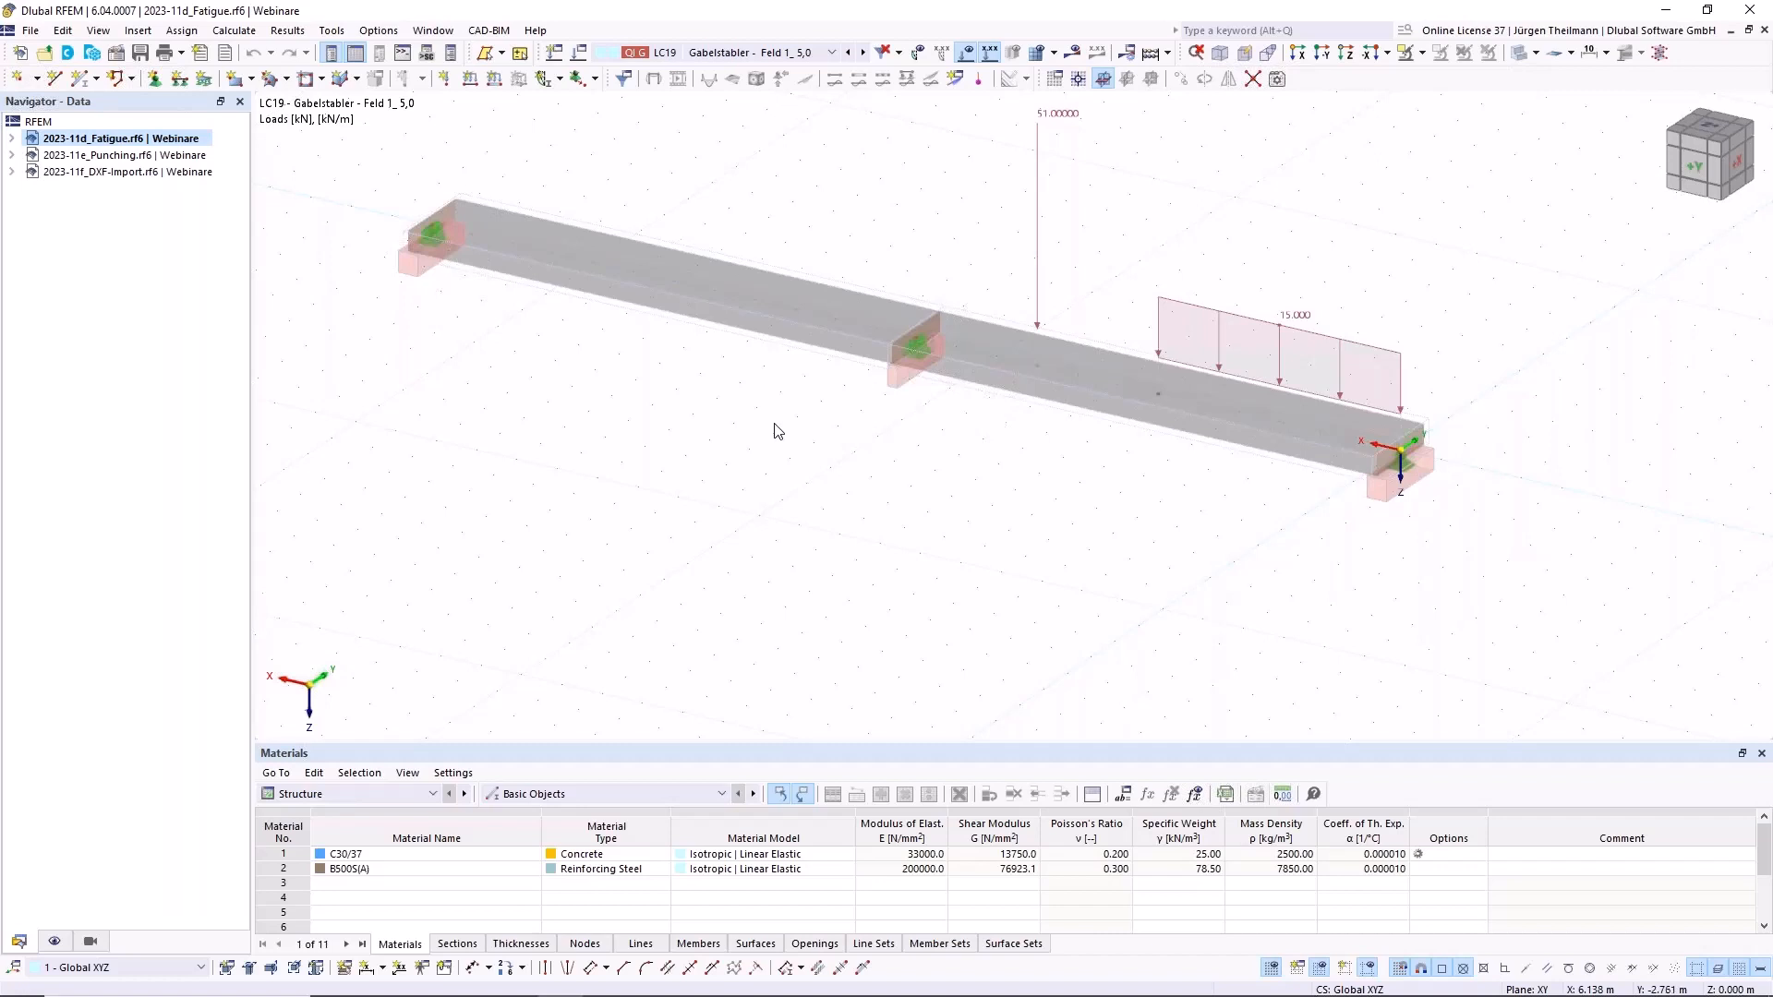
Step: View the beam along +Y, list the Concrete Design input data and check the Fatigue option in the global settings
{"action": "left_click", "coordinate": [1697, 169]}
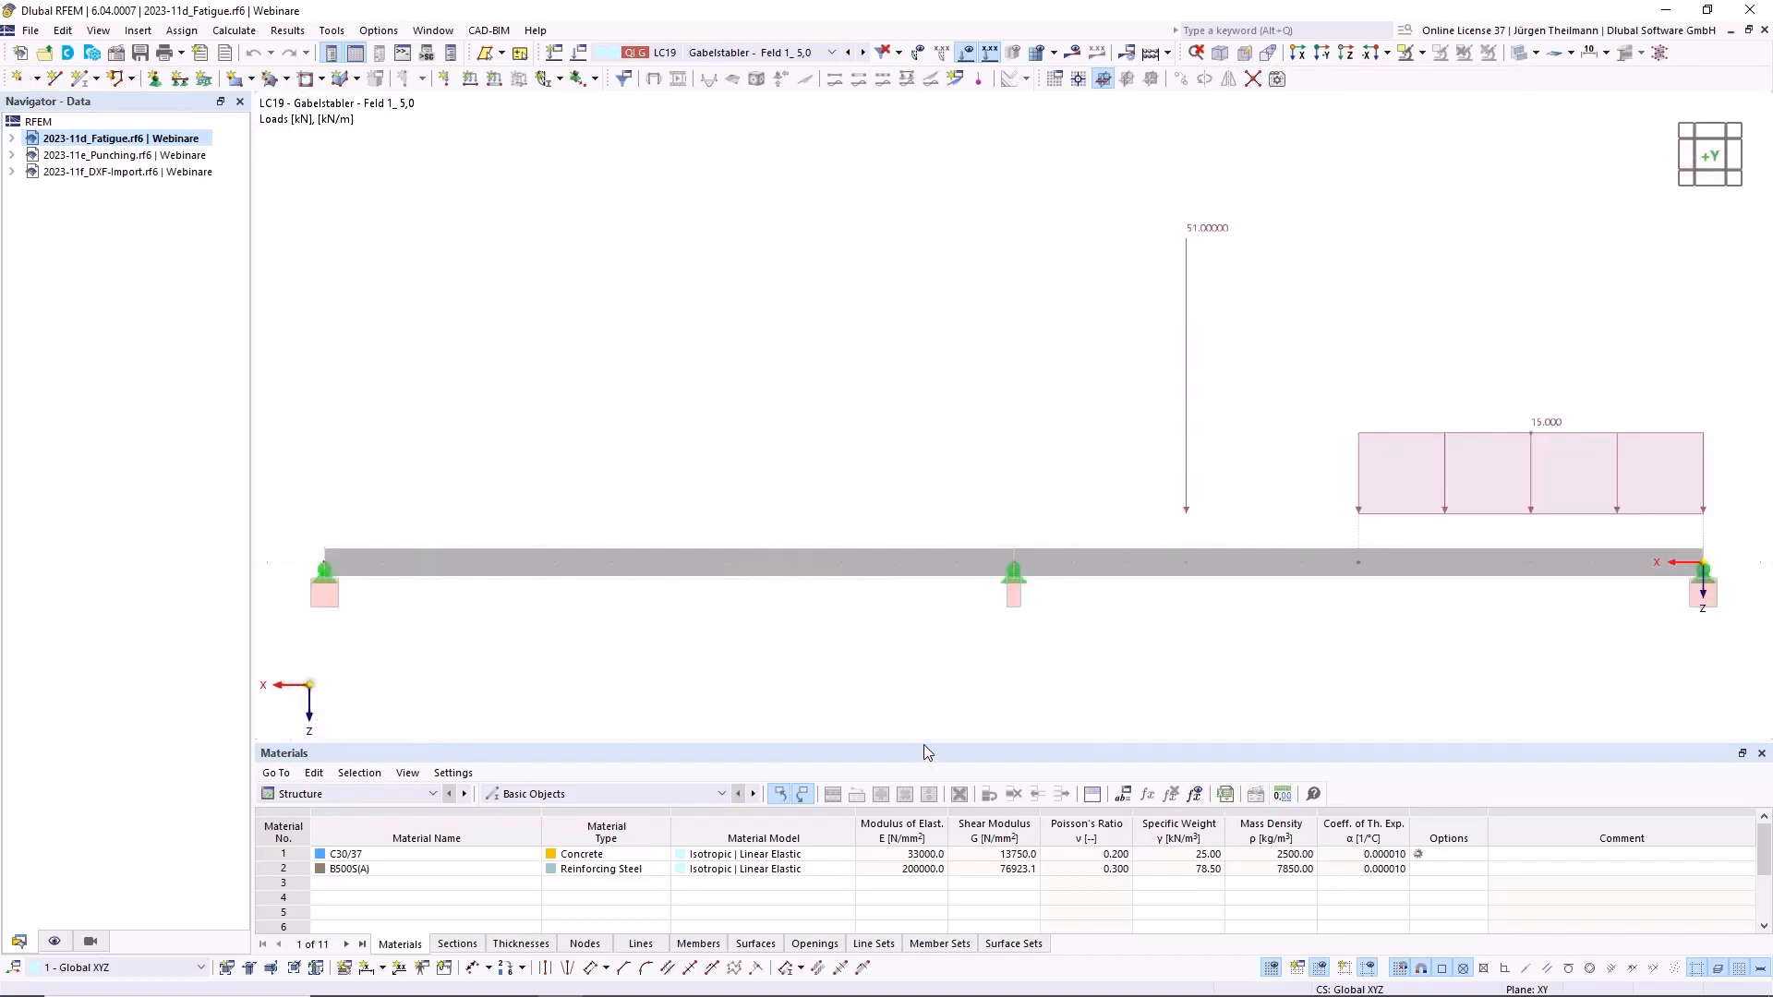
{"action": "left_click_drag", "start_coordinate": [924, 744], "coordinate": [900, 581]}
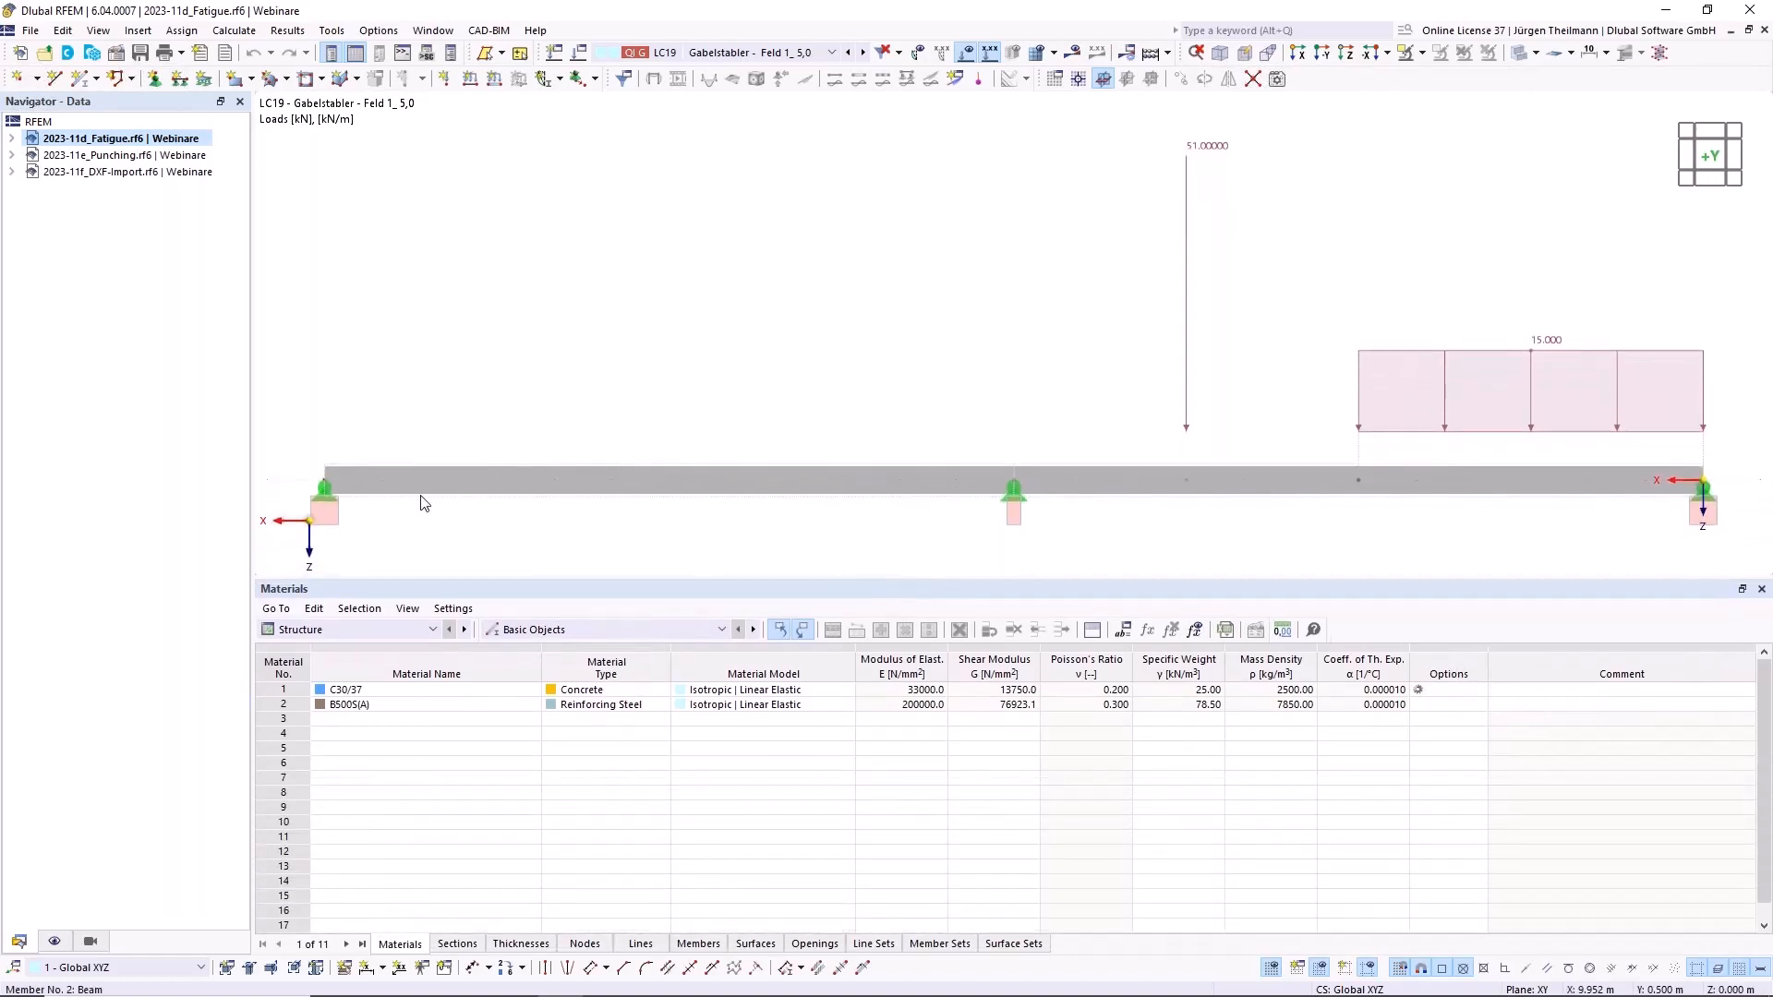
{"action": "left_click", "coordinate": [432, 633]}
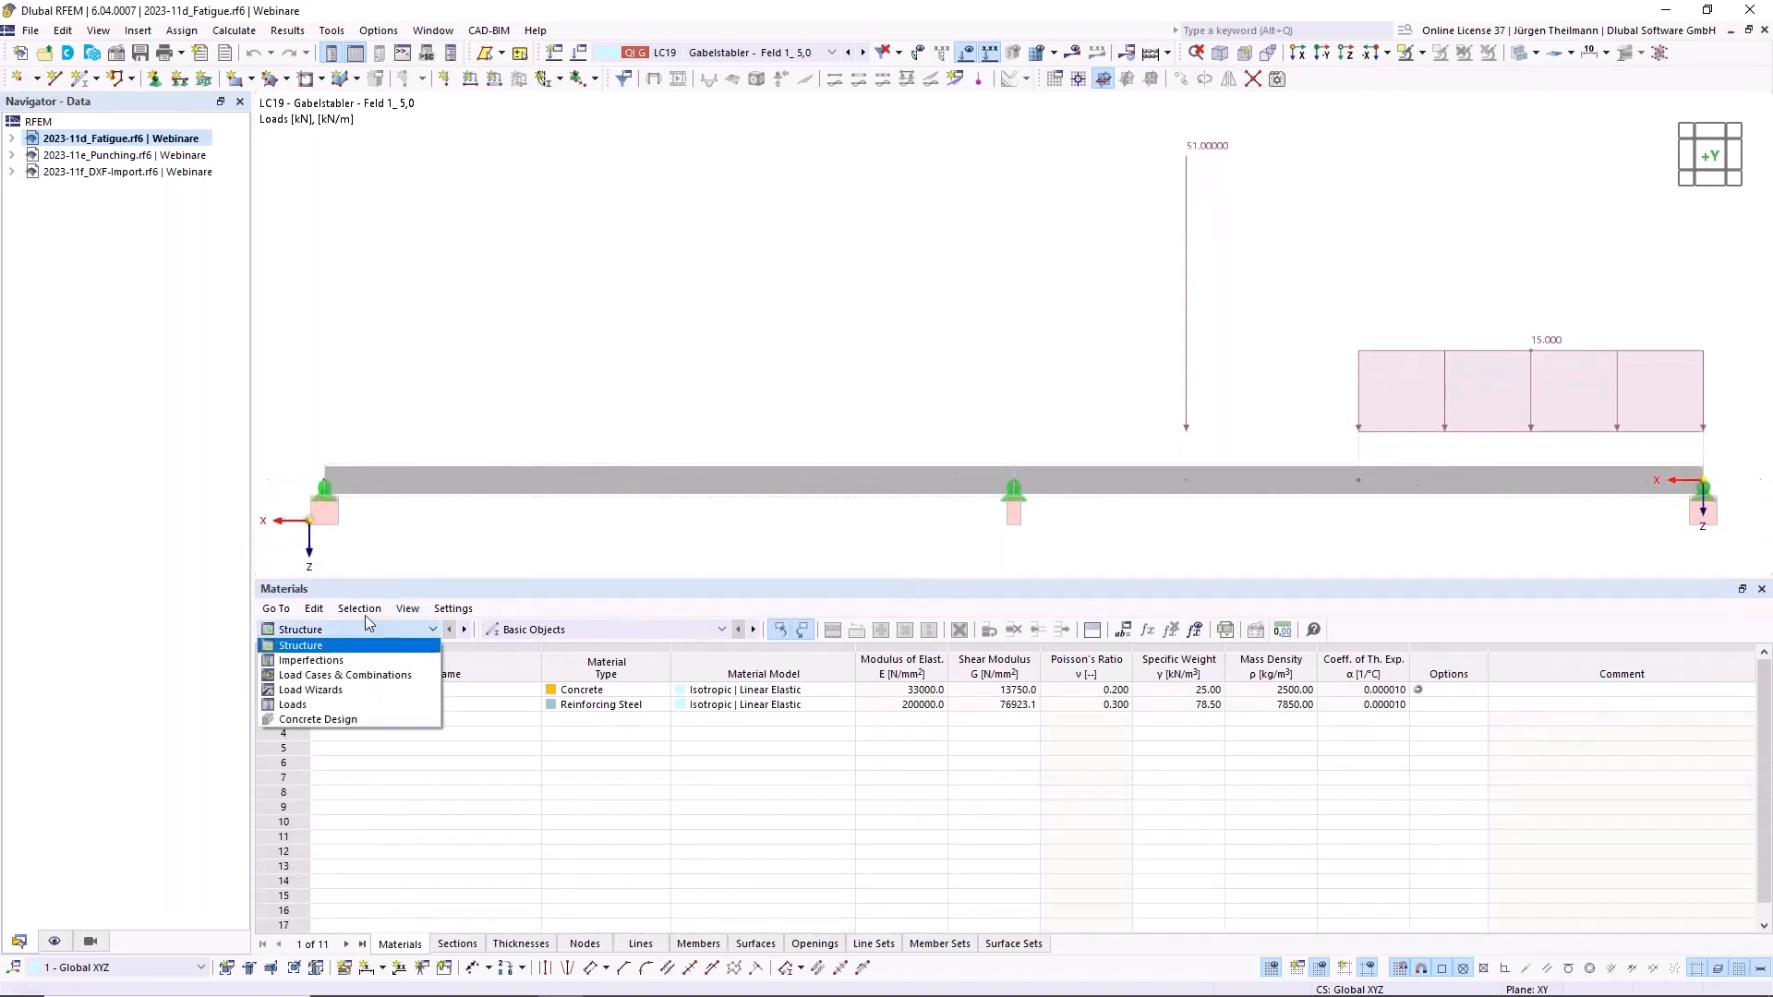
{"action": "left_click", "coordinate": [312, 723]}
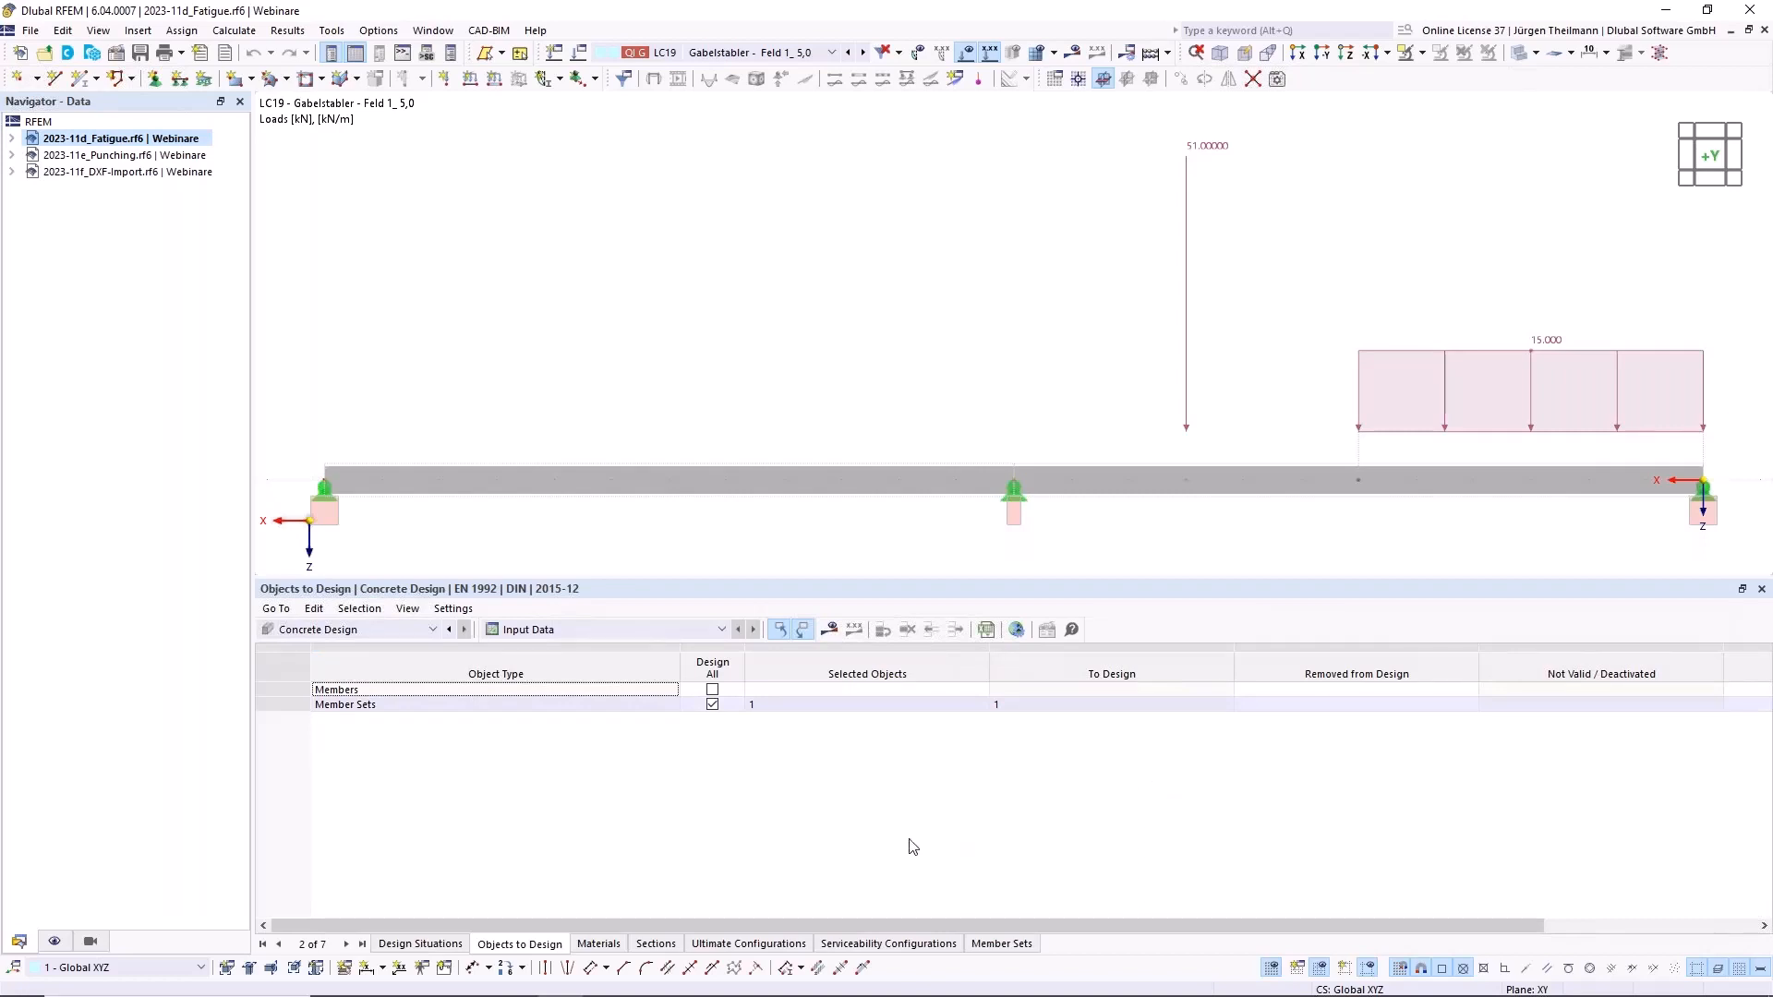
{"action": "left_click", "coordinate": [1019, 635]}
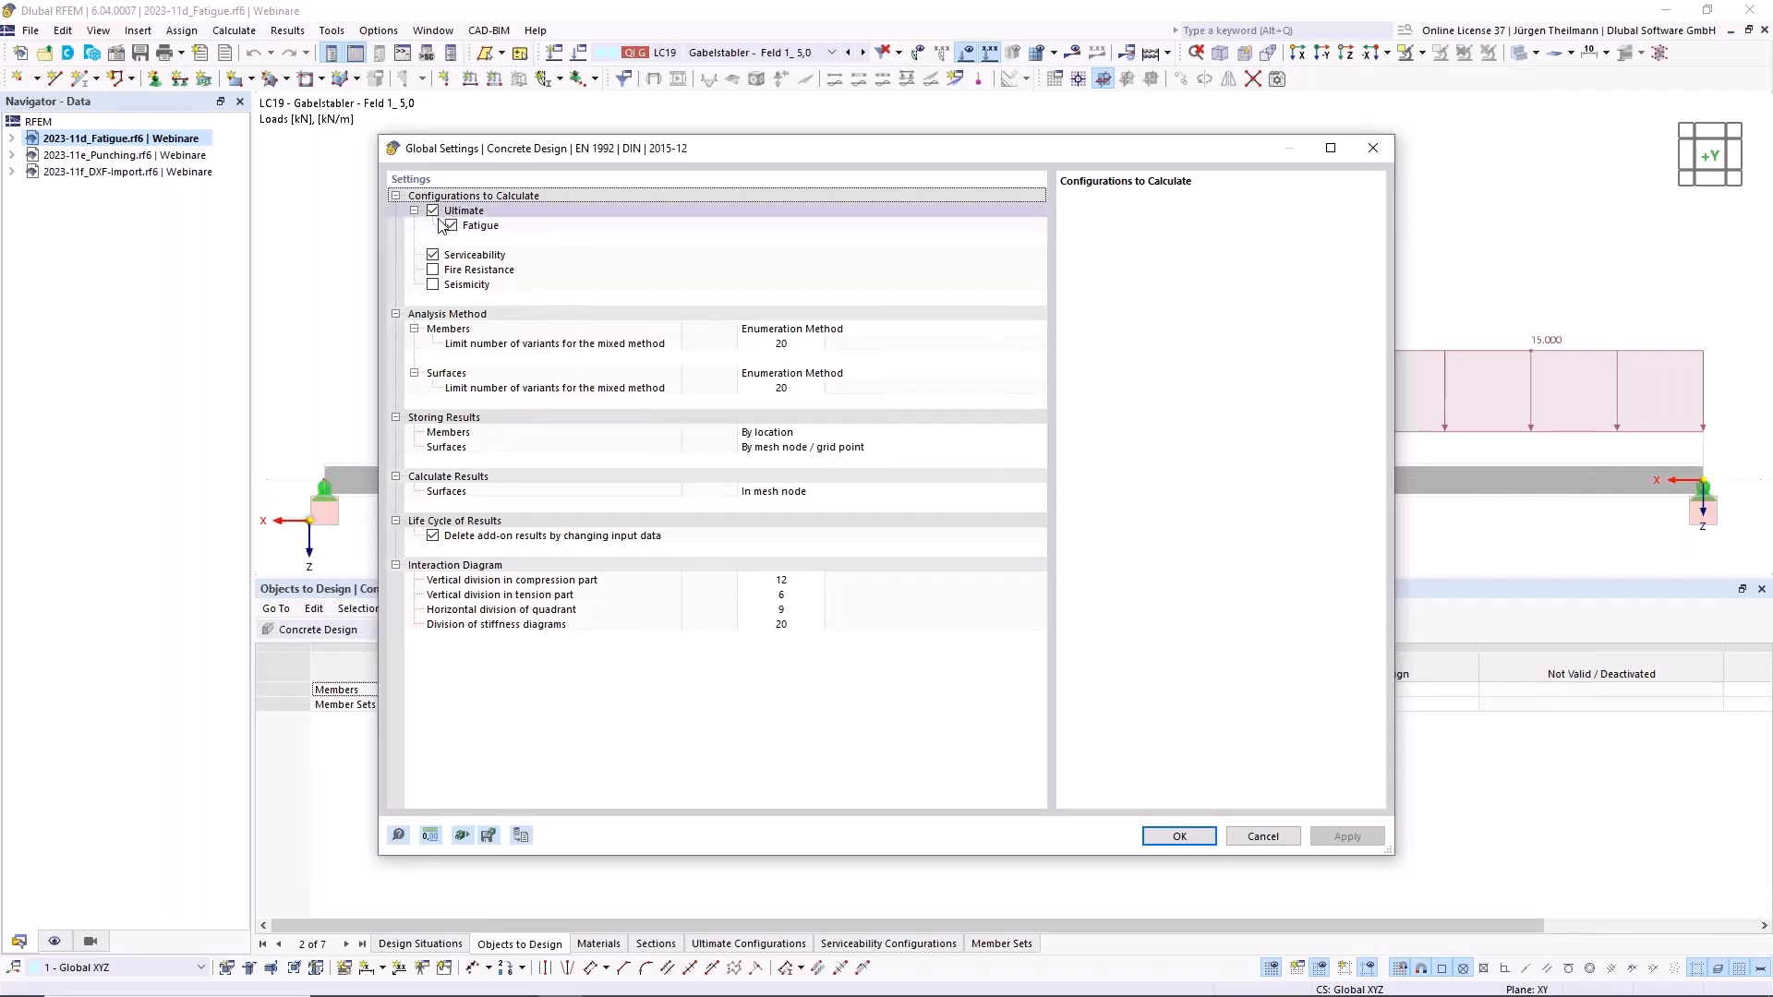
{"action": "left_click", "coordinate": [1181, 836]}
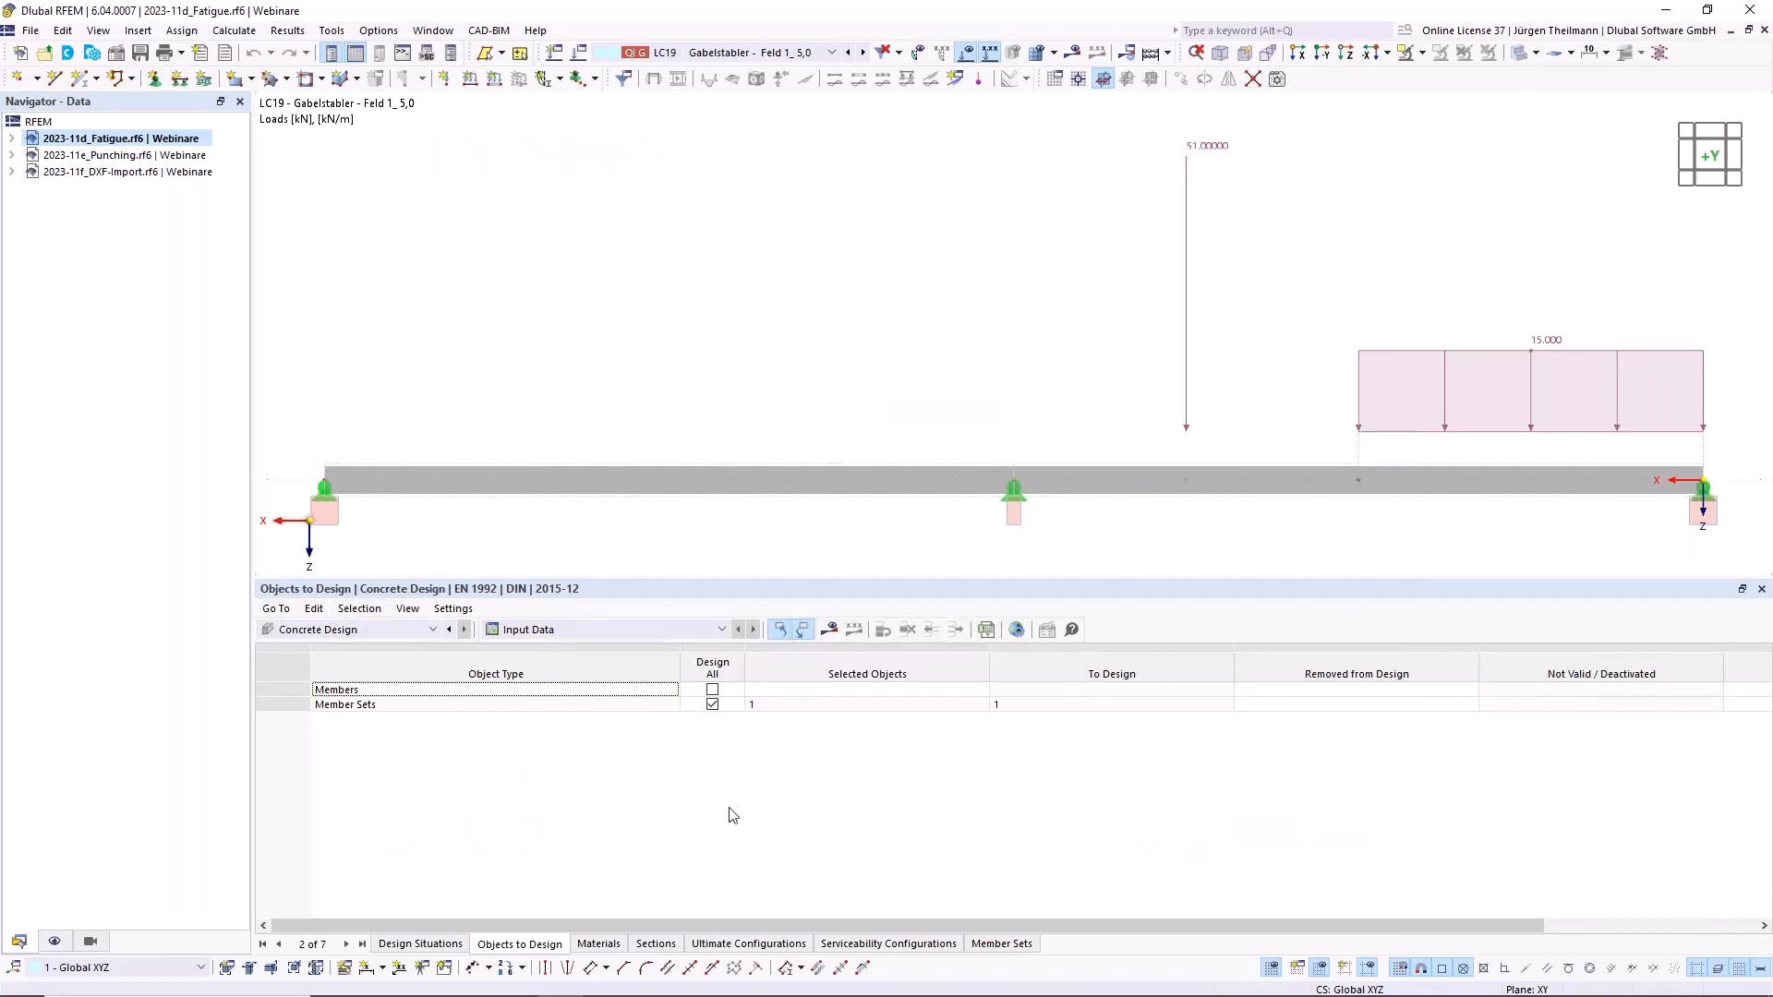
Step: Open the Default ultimate configuration of Concrete Design and show its fatigue design parameters
{"action": "left_click", "coordinate": [738, 943]}
{"action": "left_click", "coordinate": [294, 698]}
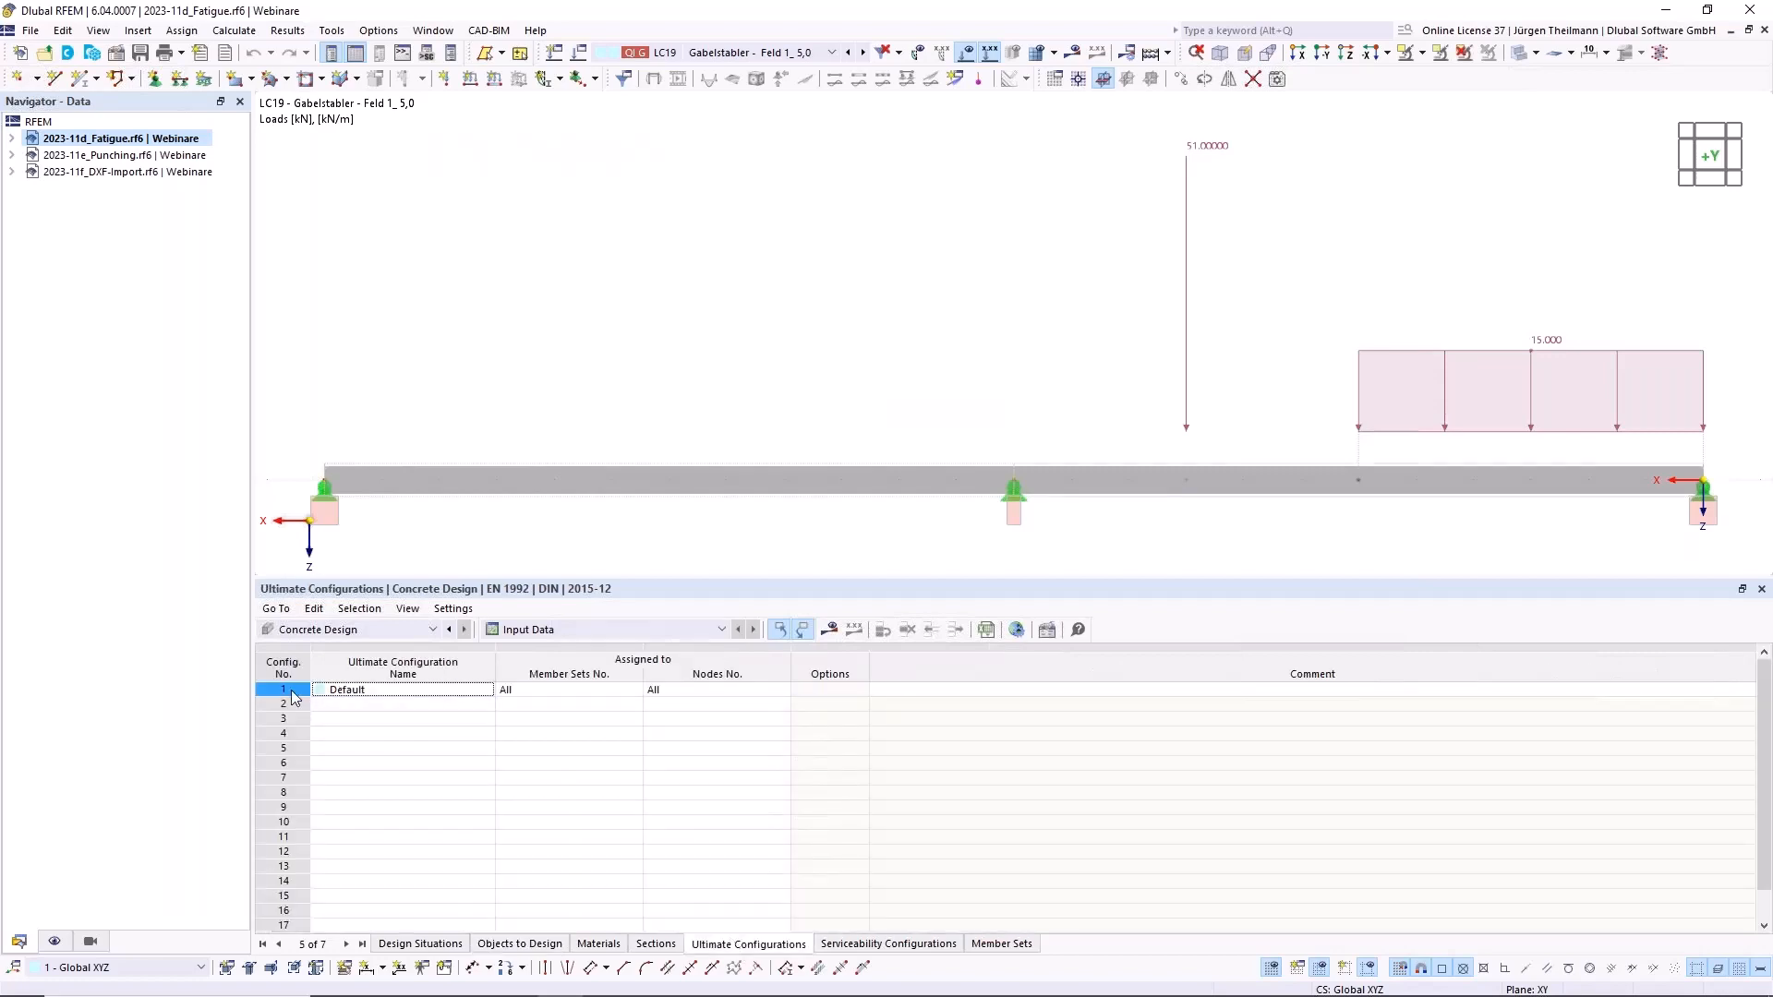
{"action": "double_click", "coordinate": [294, 697]}
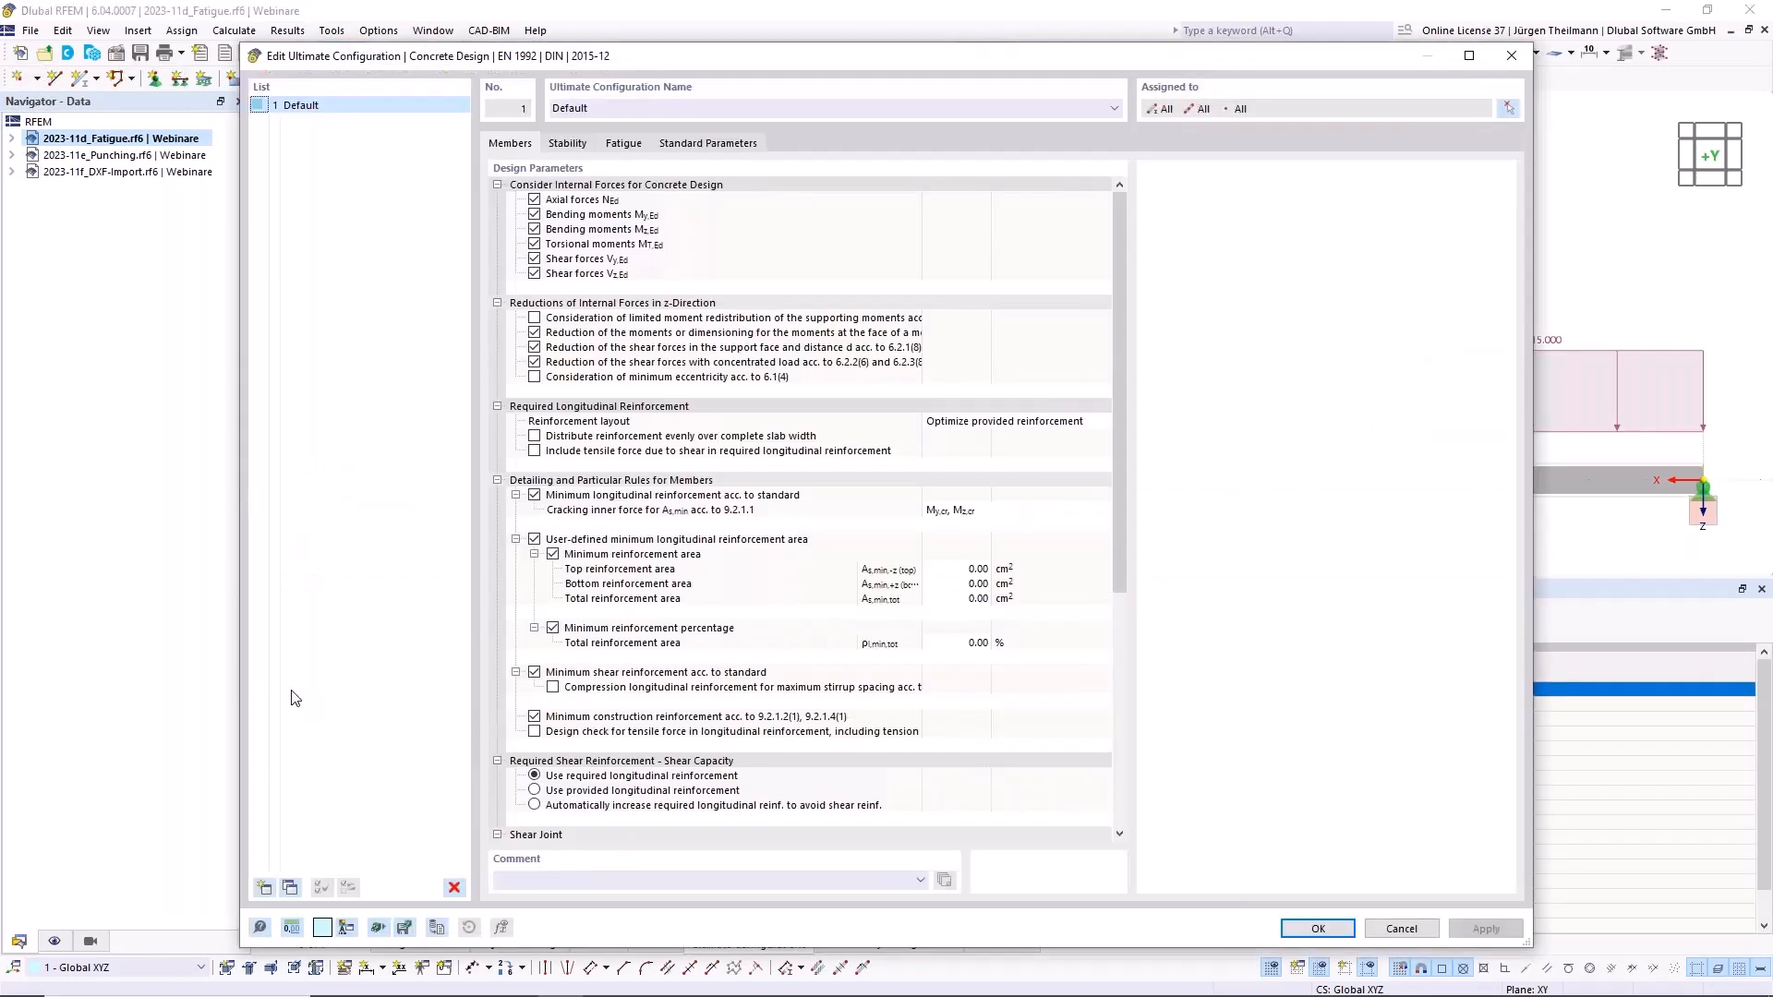
{"action": "left_click", "coordinate": [632, 145]}
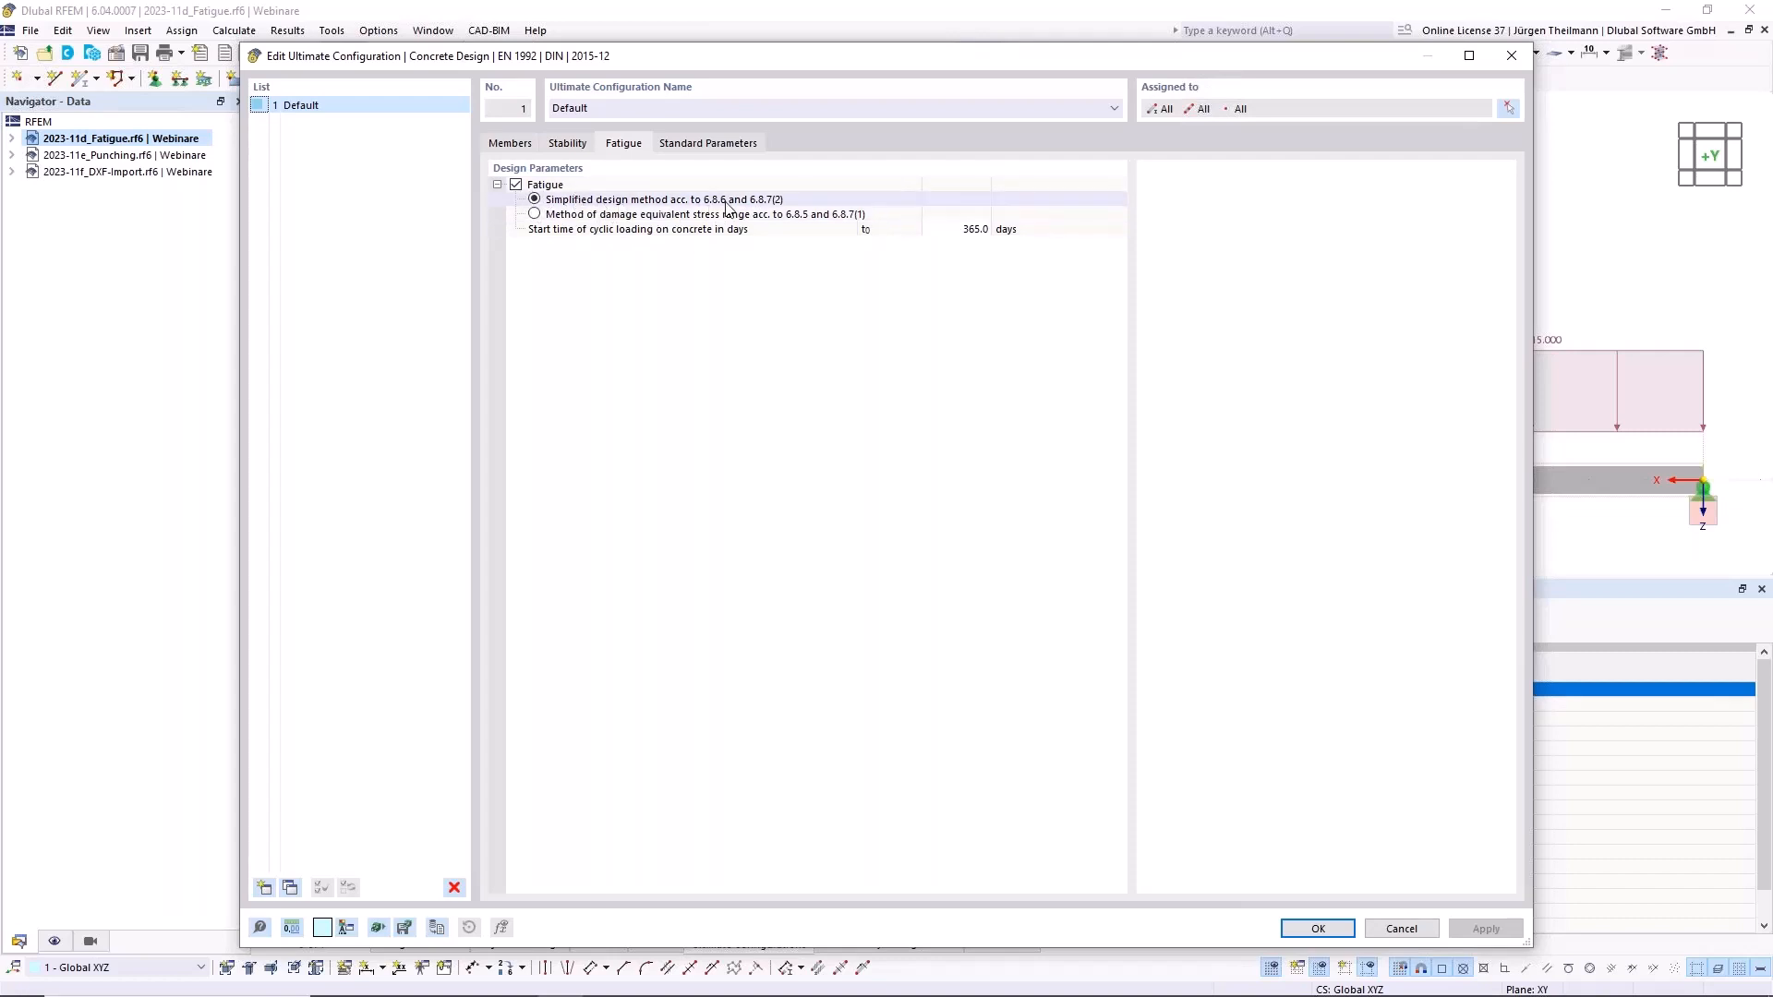
Step: Try the damage equivalent stress range method with the steel check modified by factor λs 1.00 and by one interval with defined cycles
{"action": "left_click", "coordinate": [535, 214]}
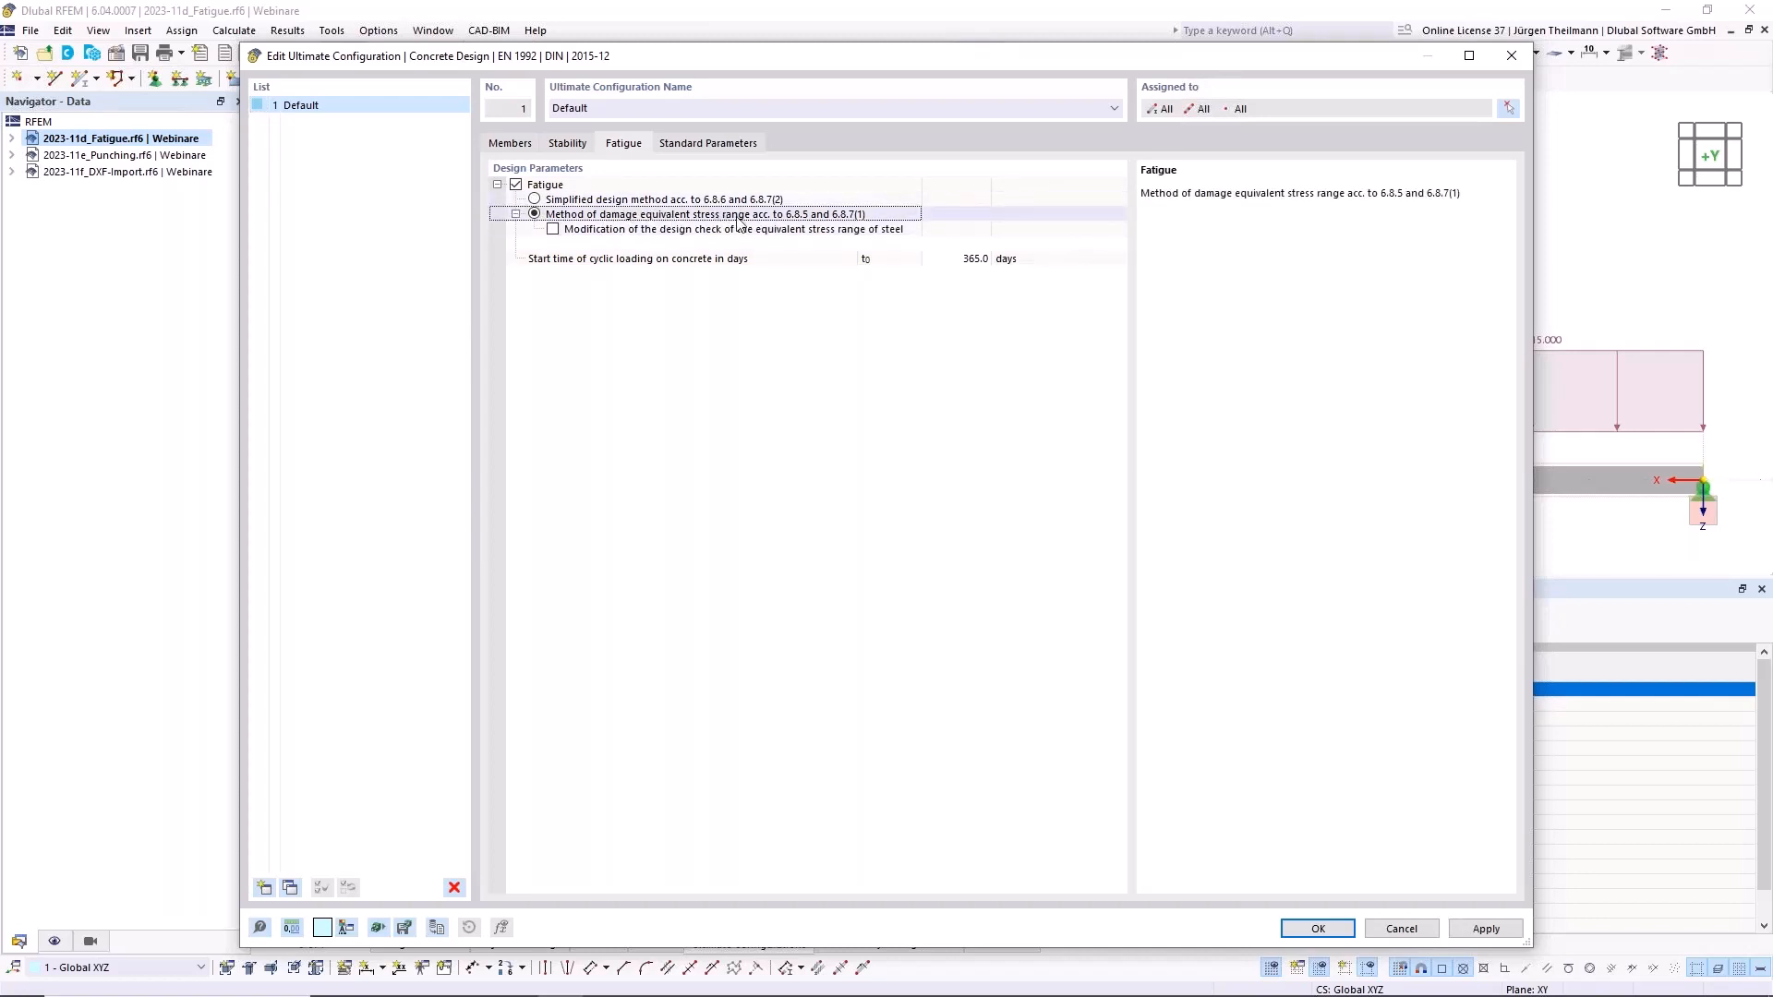
{"action": "left_click", "coordinate": [553, 230]}
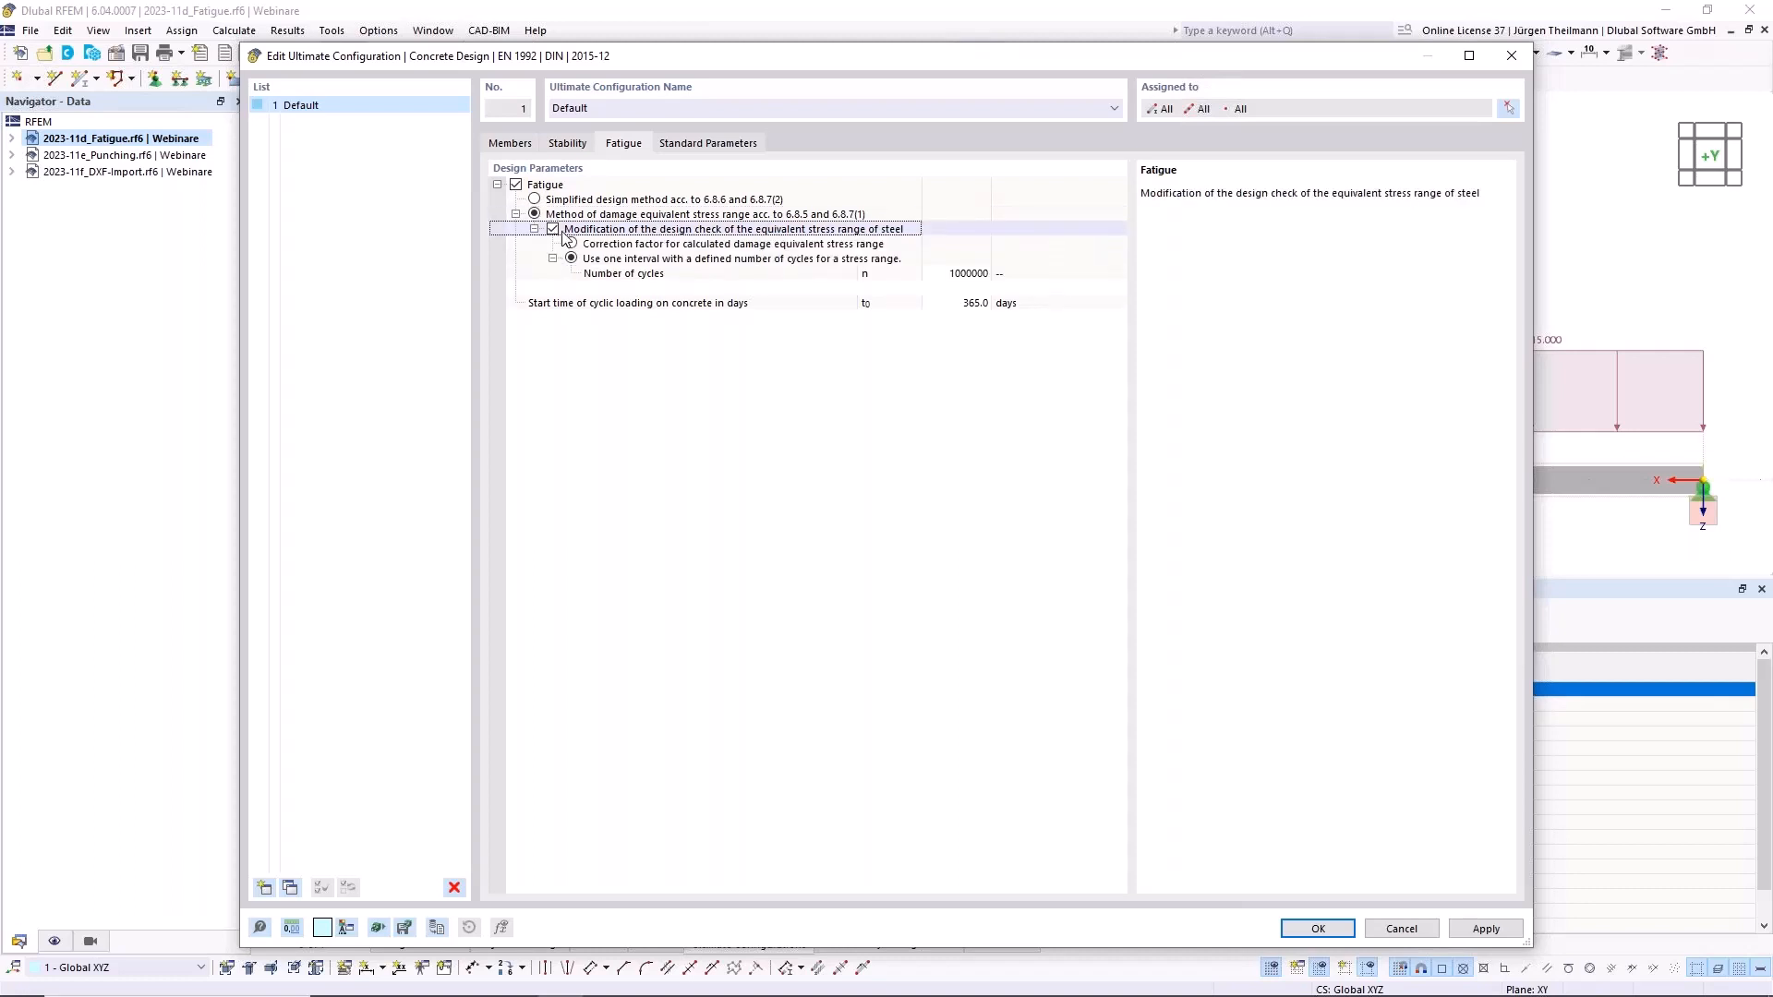
{"action": "left_click", "coordinate": [571, 244]}
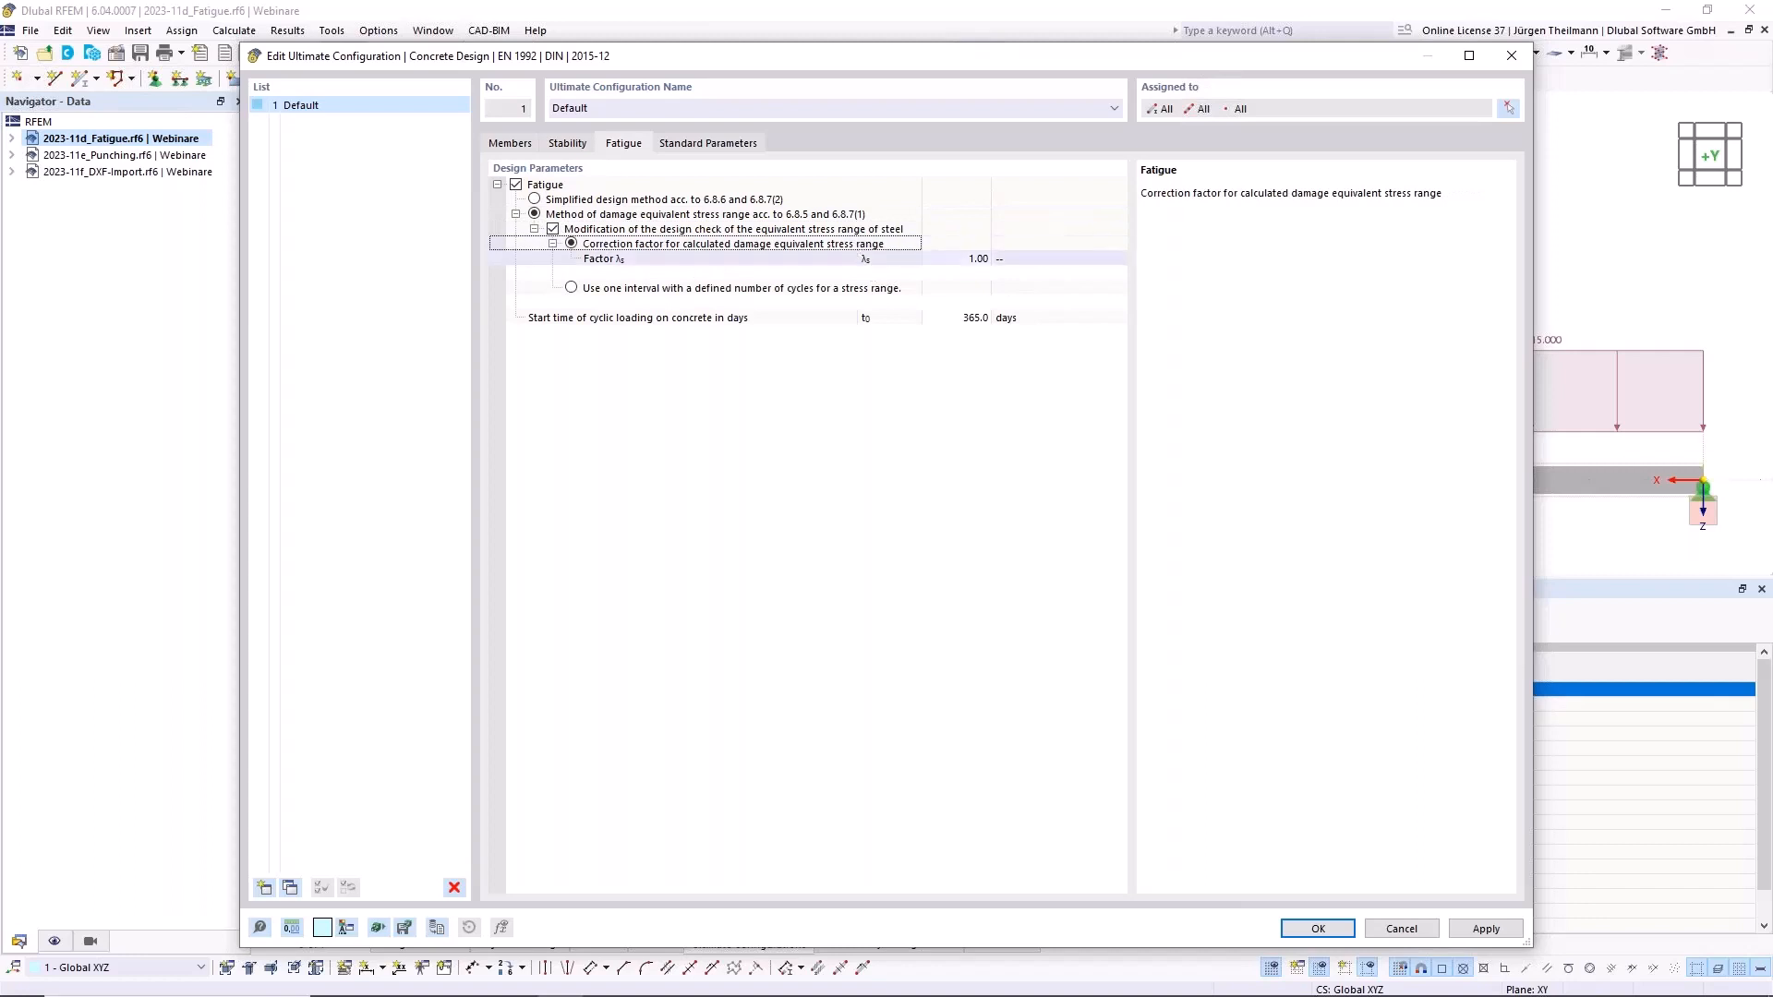
{"action": "left_click", "coordinate": [949, 260]}
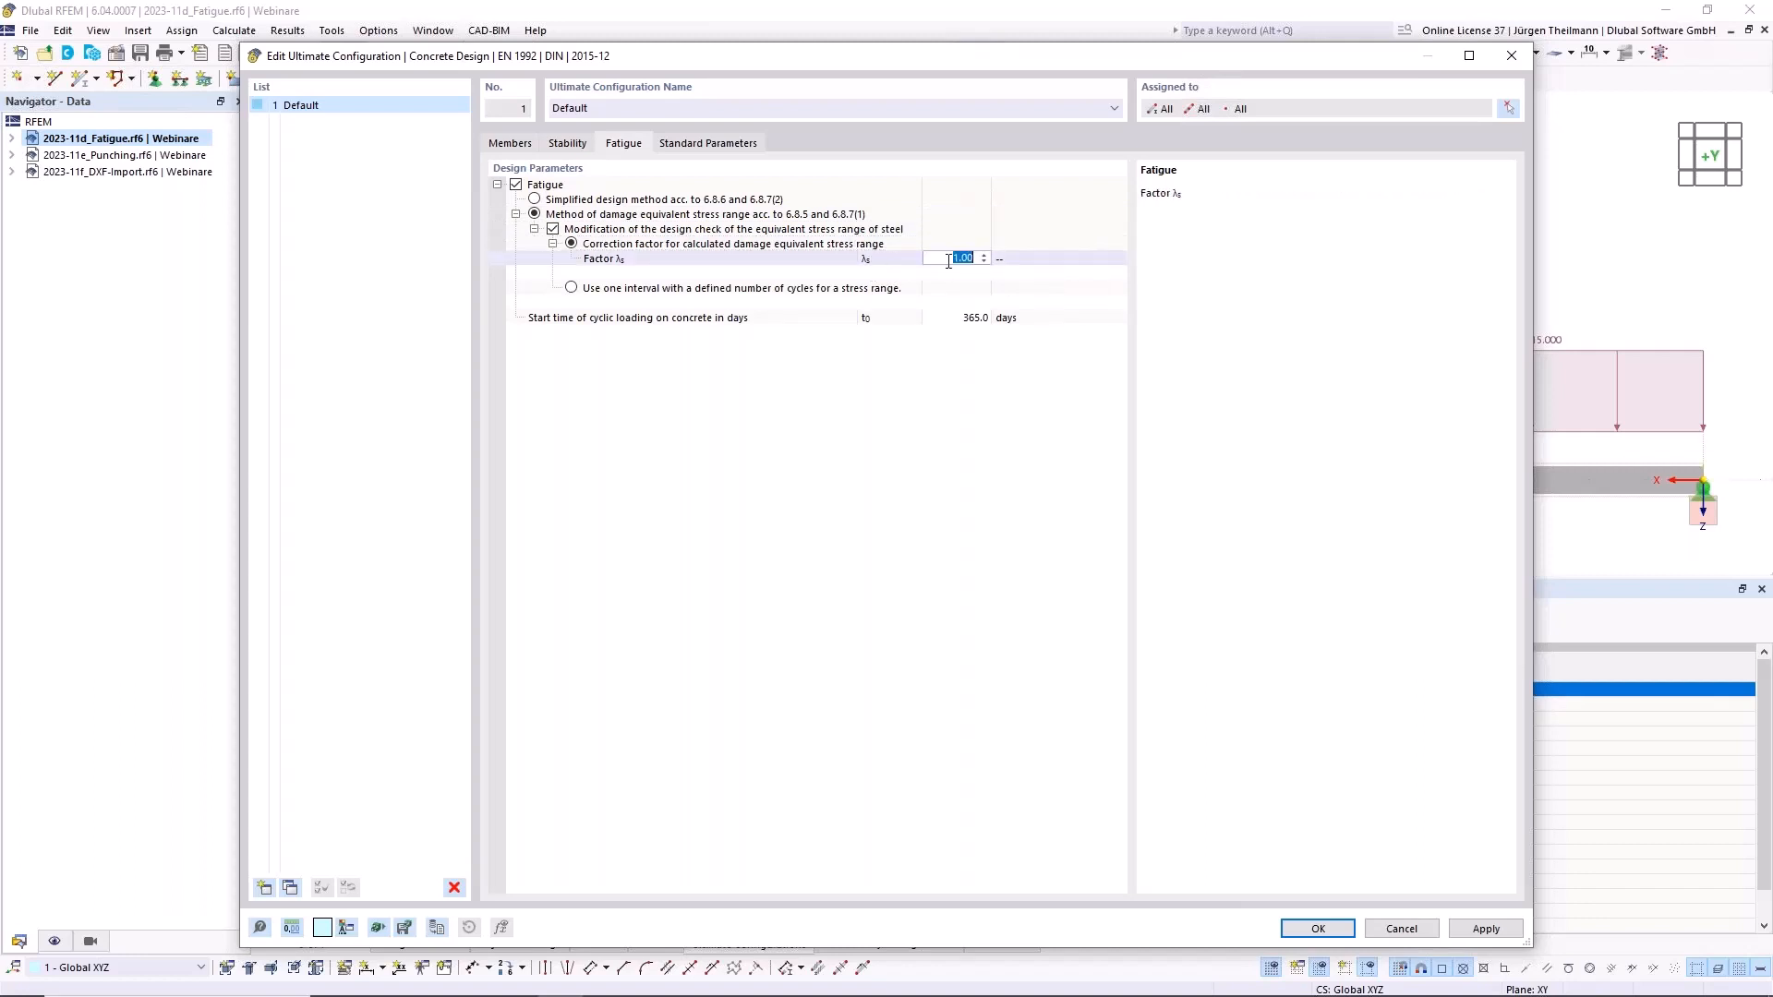
{"action": "type", "text": "0.10"}
{"action": "left_click_drag", "start_coordinate": [950, 258], "coordinate": [977, 259]}
{"action": "type", "text": "1"}
{"action": "left_click", "coordinate": [1023, 261]}
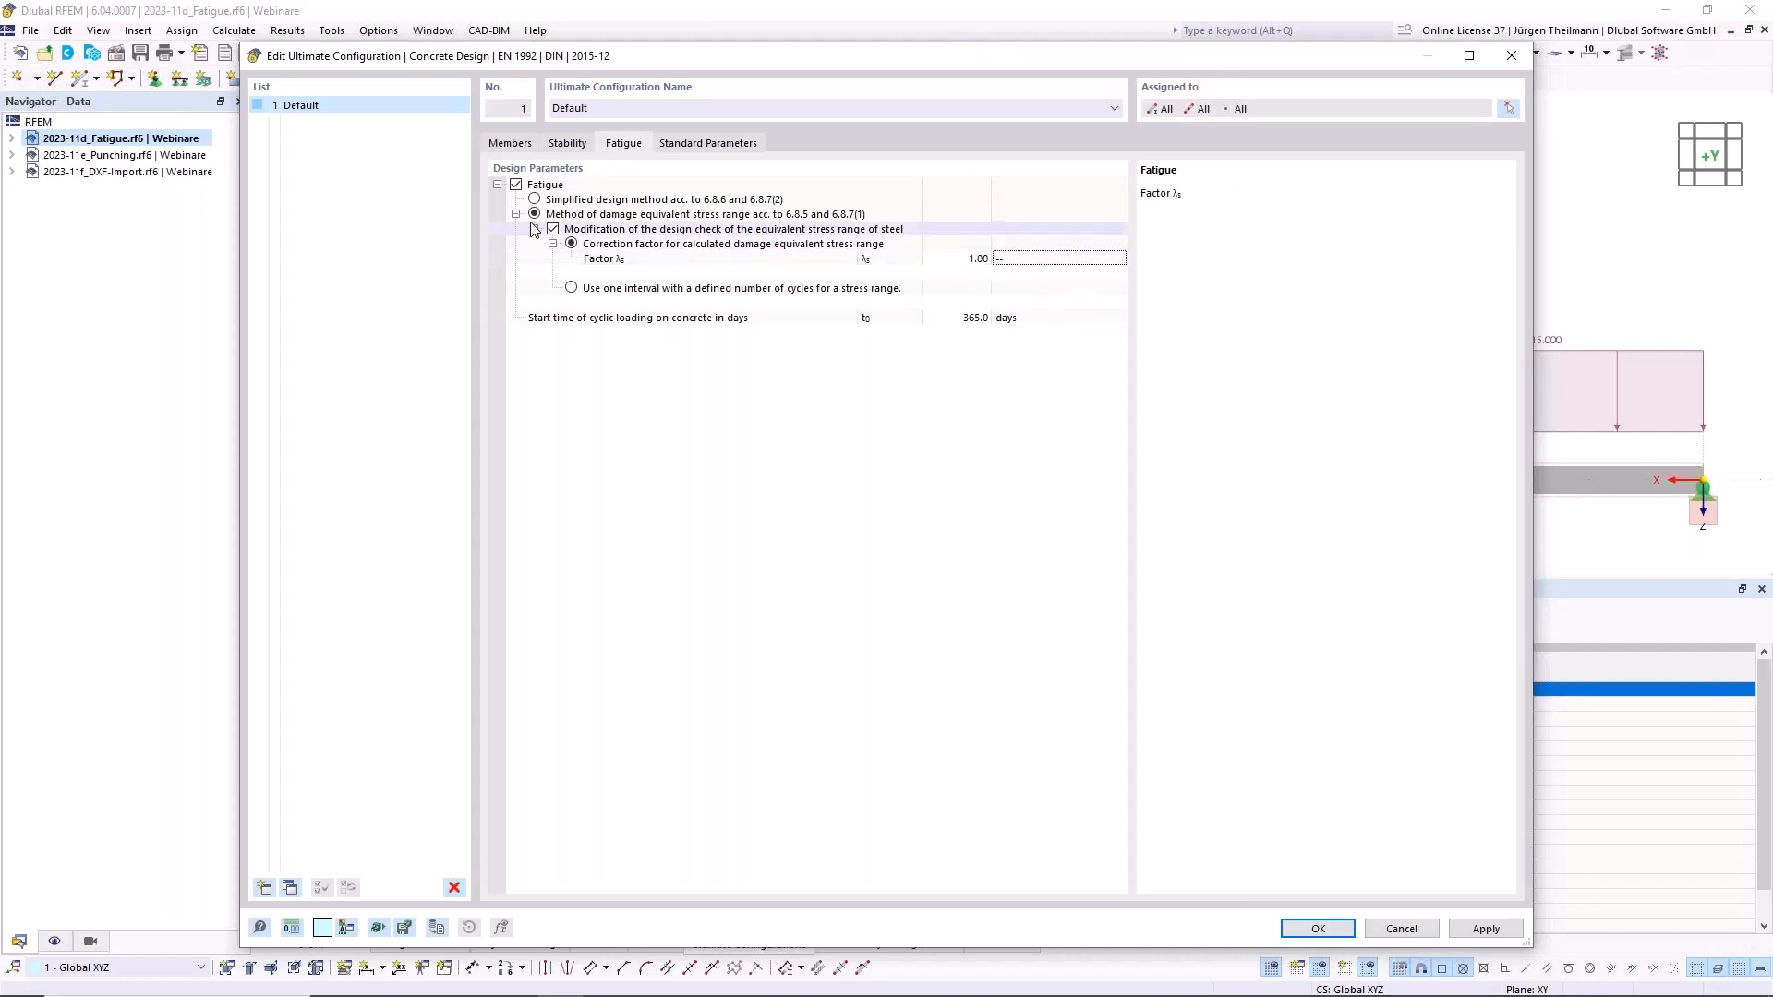
{"action": "left_click", "coordinate": [572, 288]}
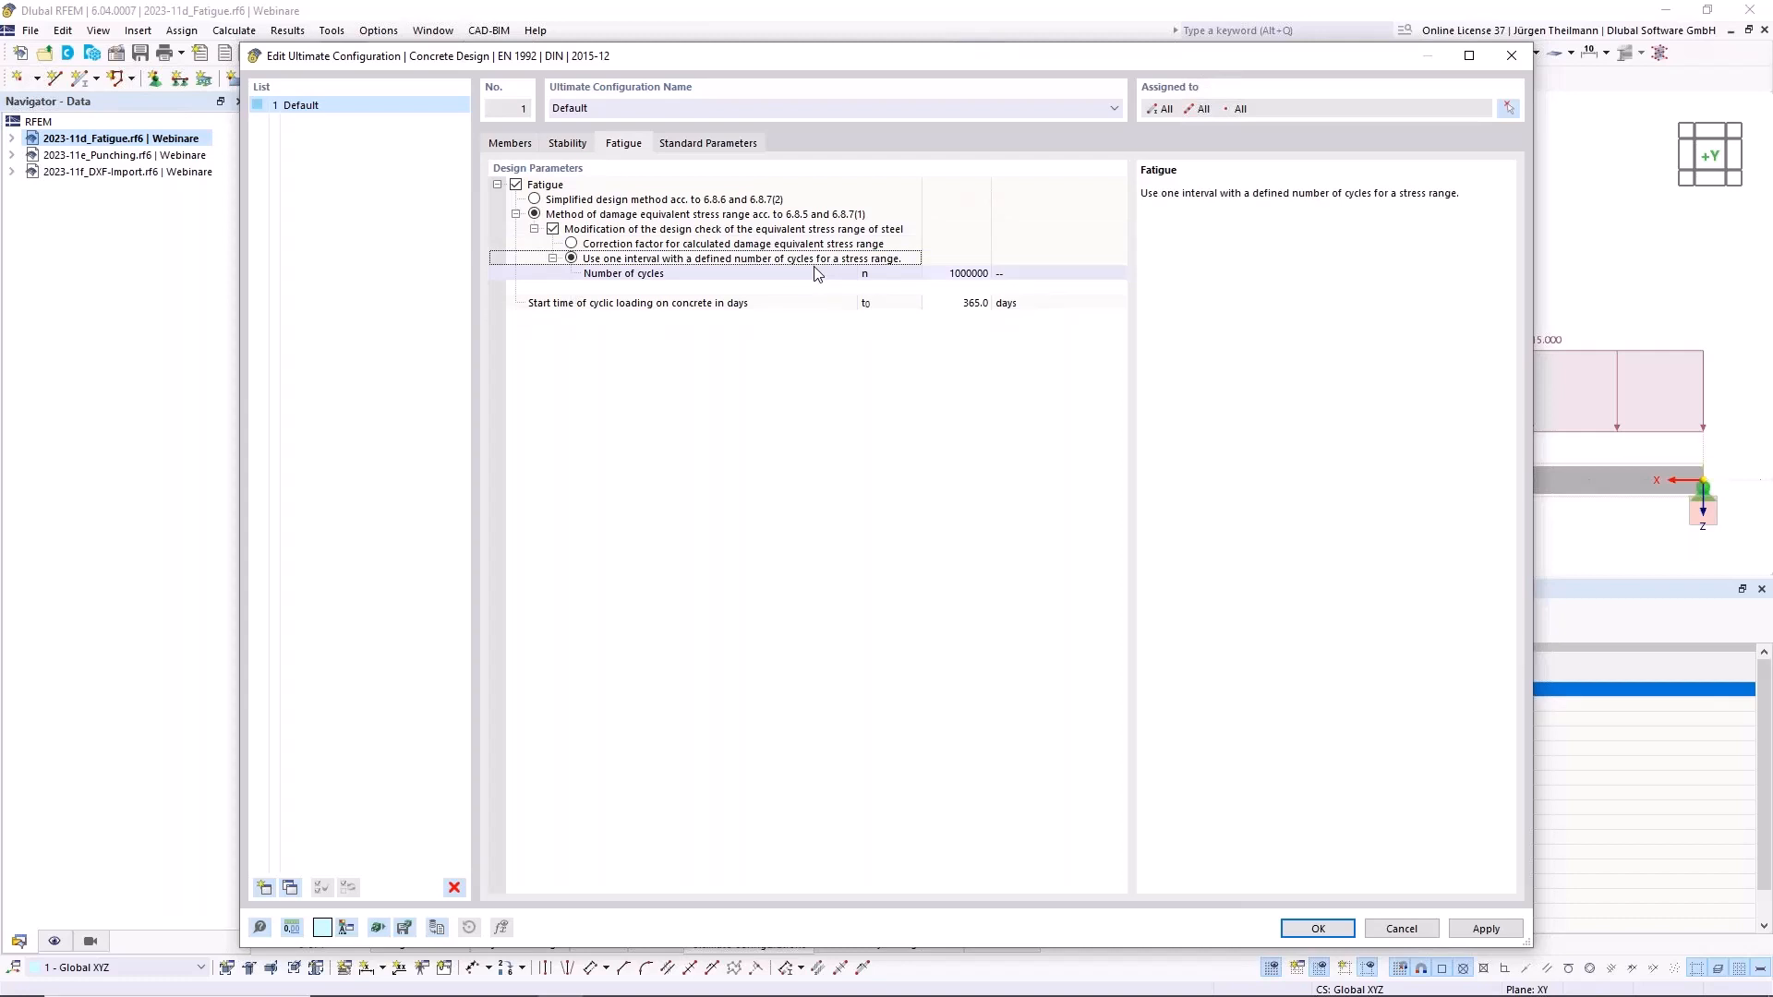
{"action": "left_click", "coordinate": [969, 274]}
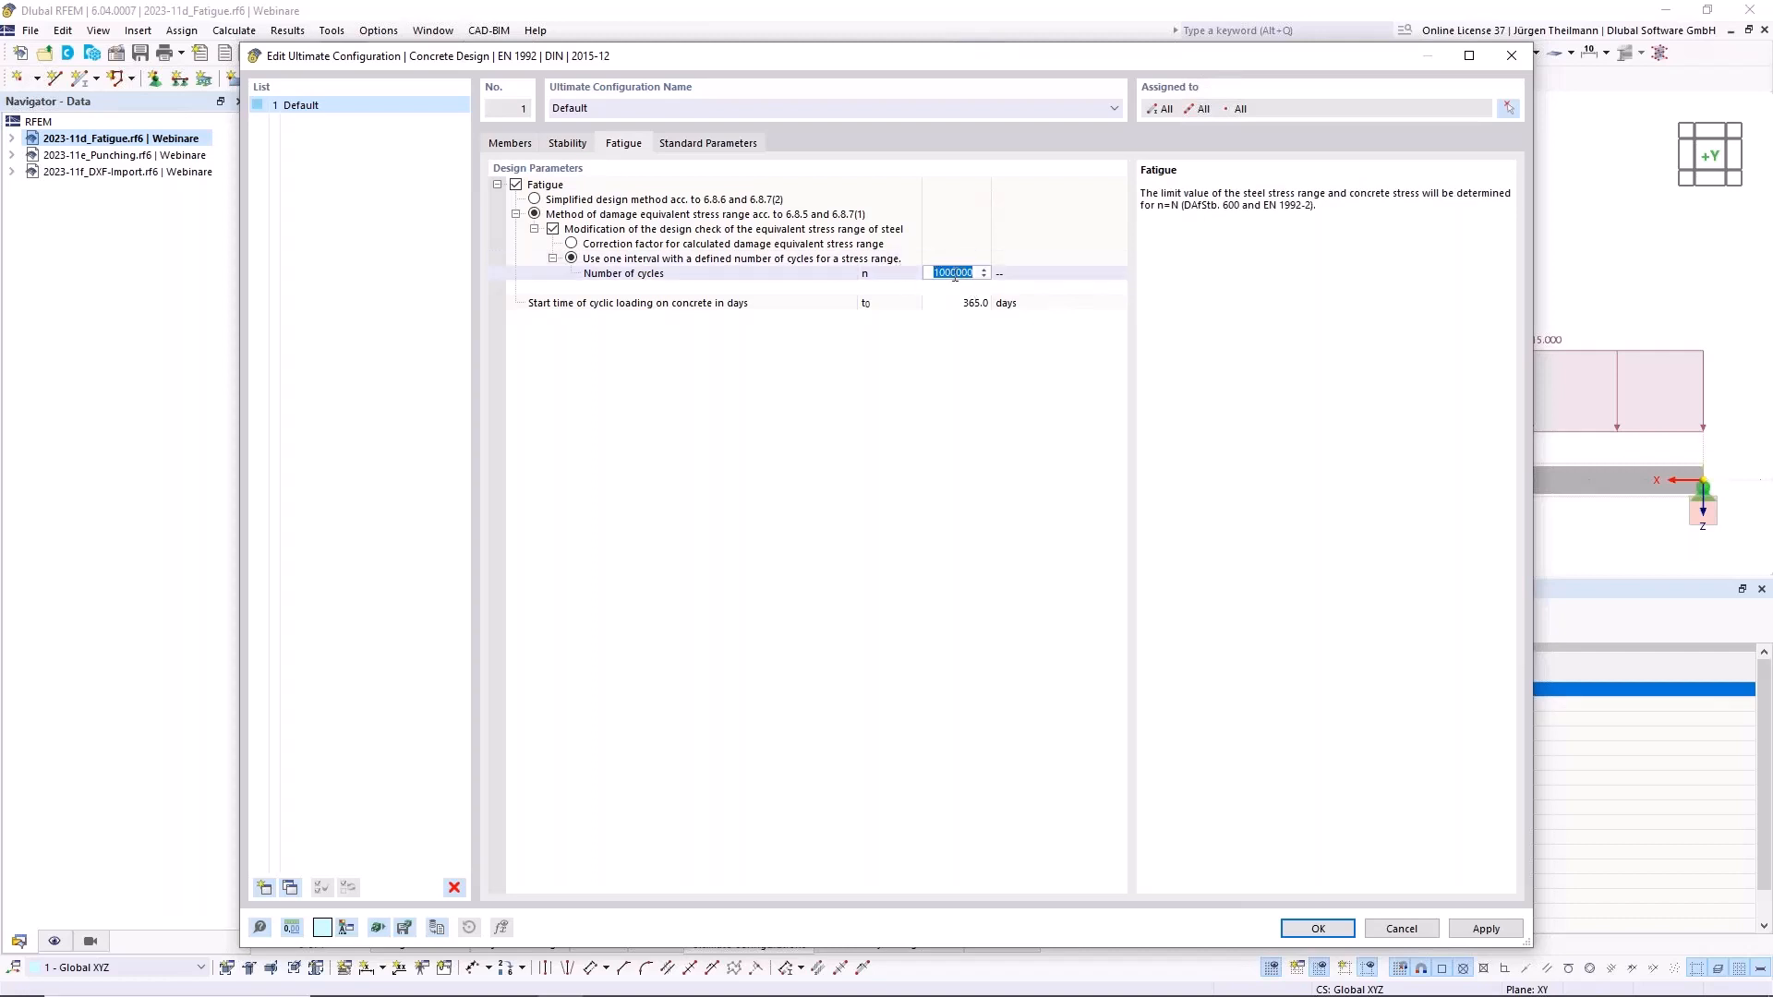
Step: Turn off the steel check modification and apply the simplified fatigue design method acc. to 6.8.6 and 6.8.7(2)
{"action": "left_click", "coordinate": [534, 198]}
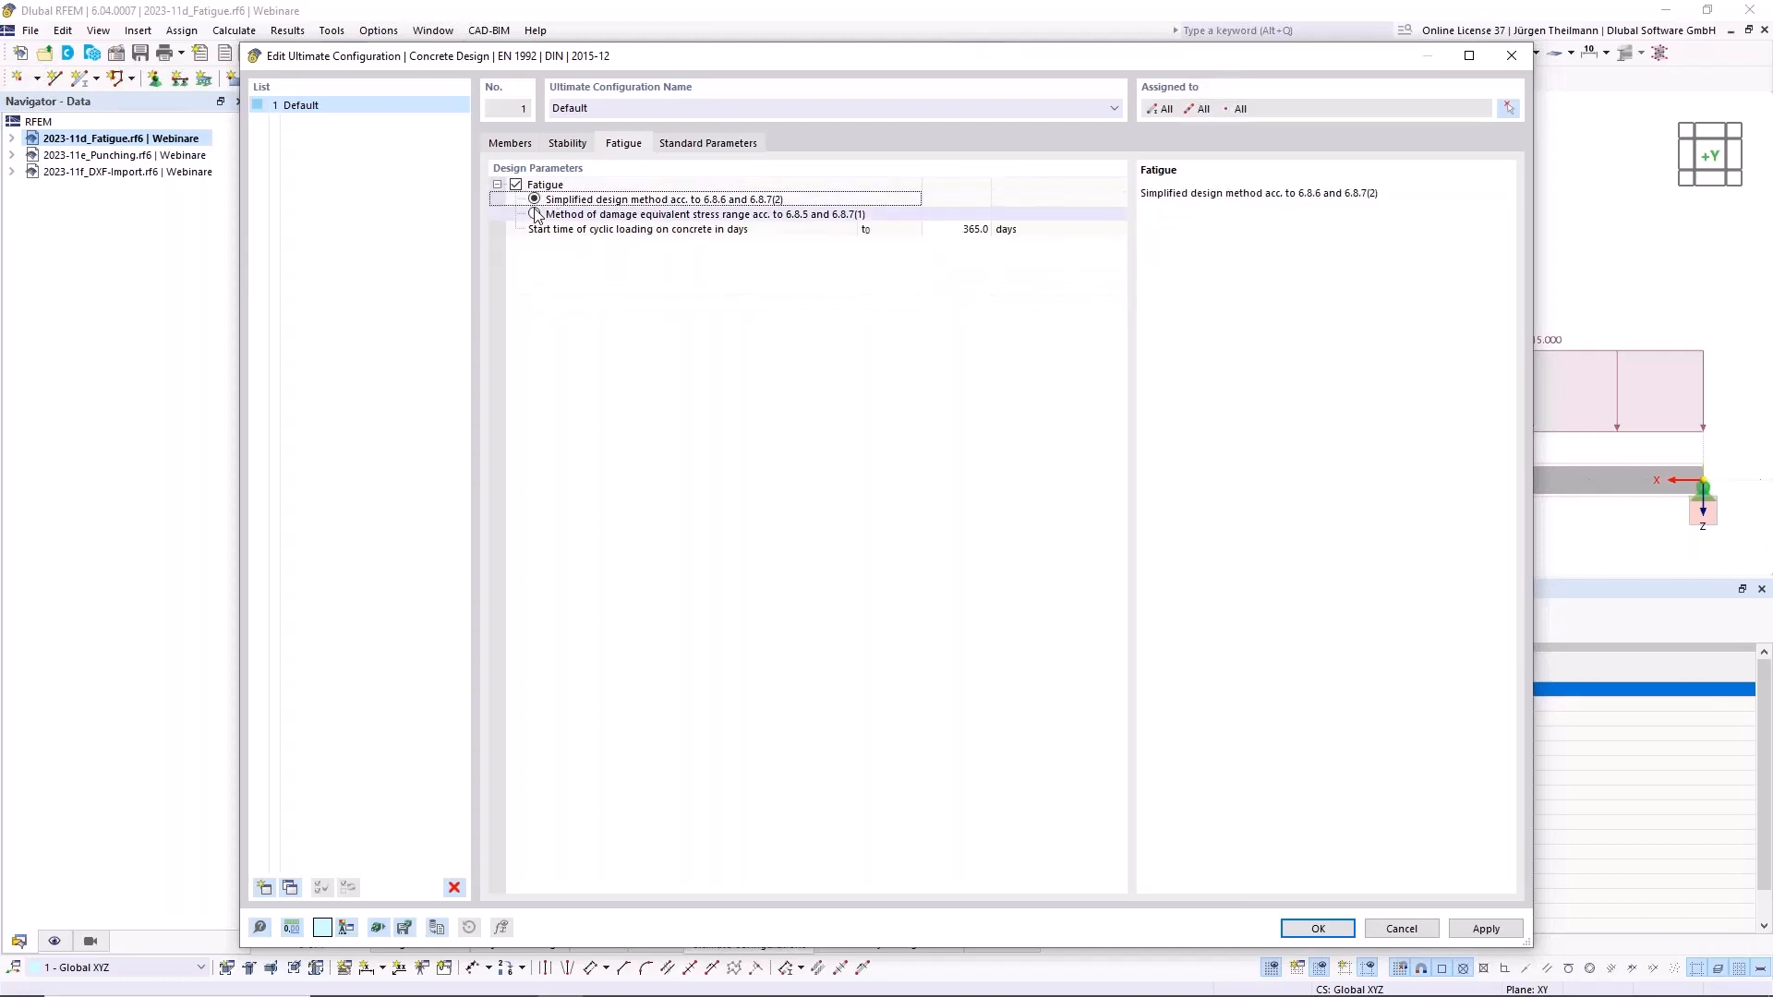
{"action": "left_click", "coordinate": [535, 214]}
{"action": "left_click", "coordinate": [552, 229]}
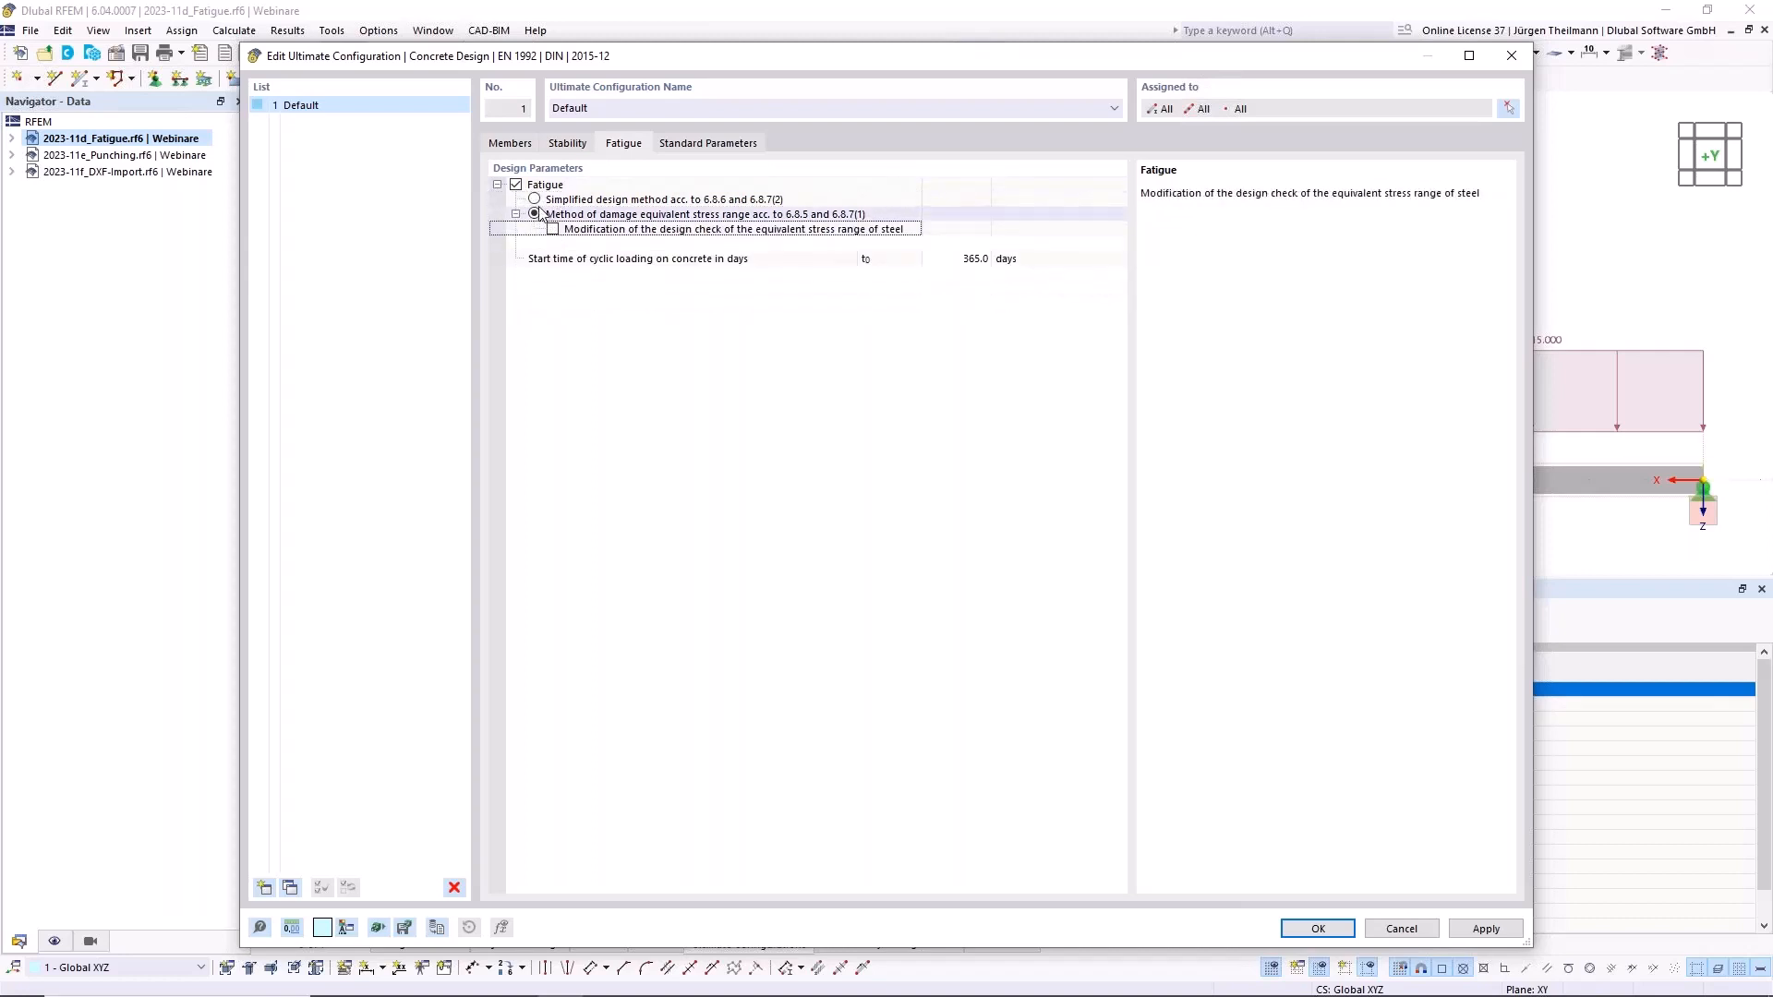
{"action": "left_click", "coordinate": [533, 199]}
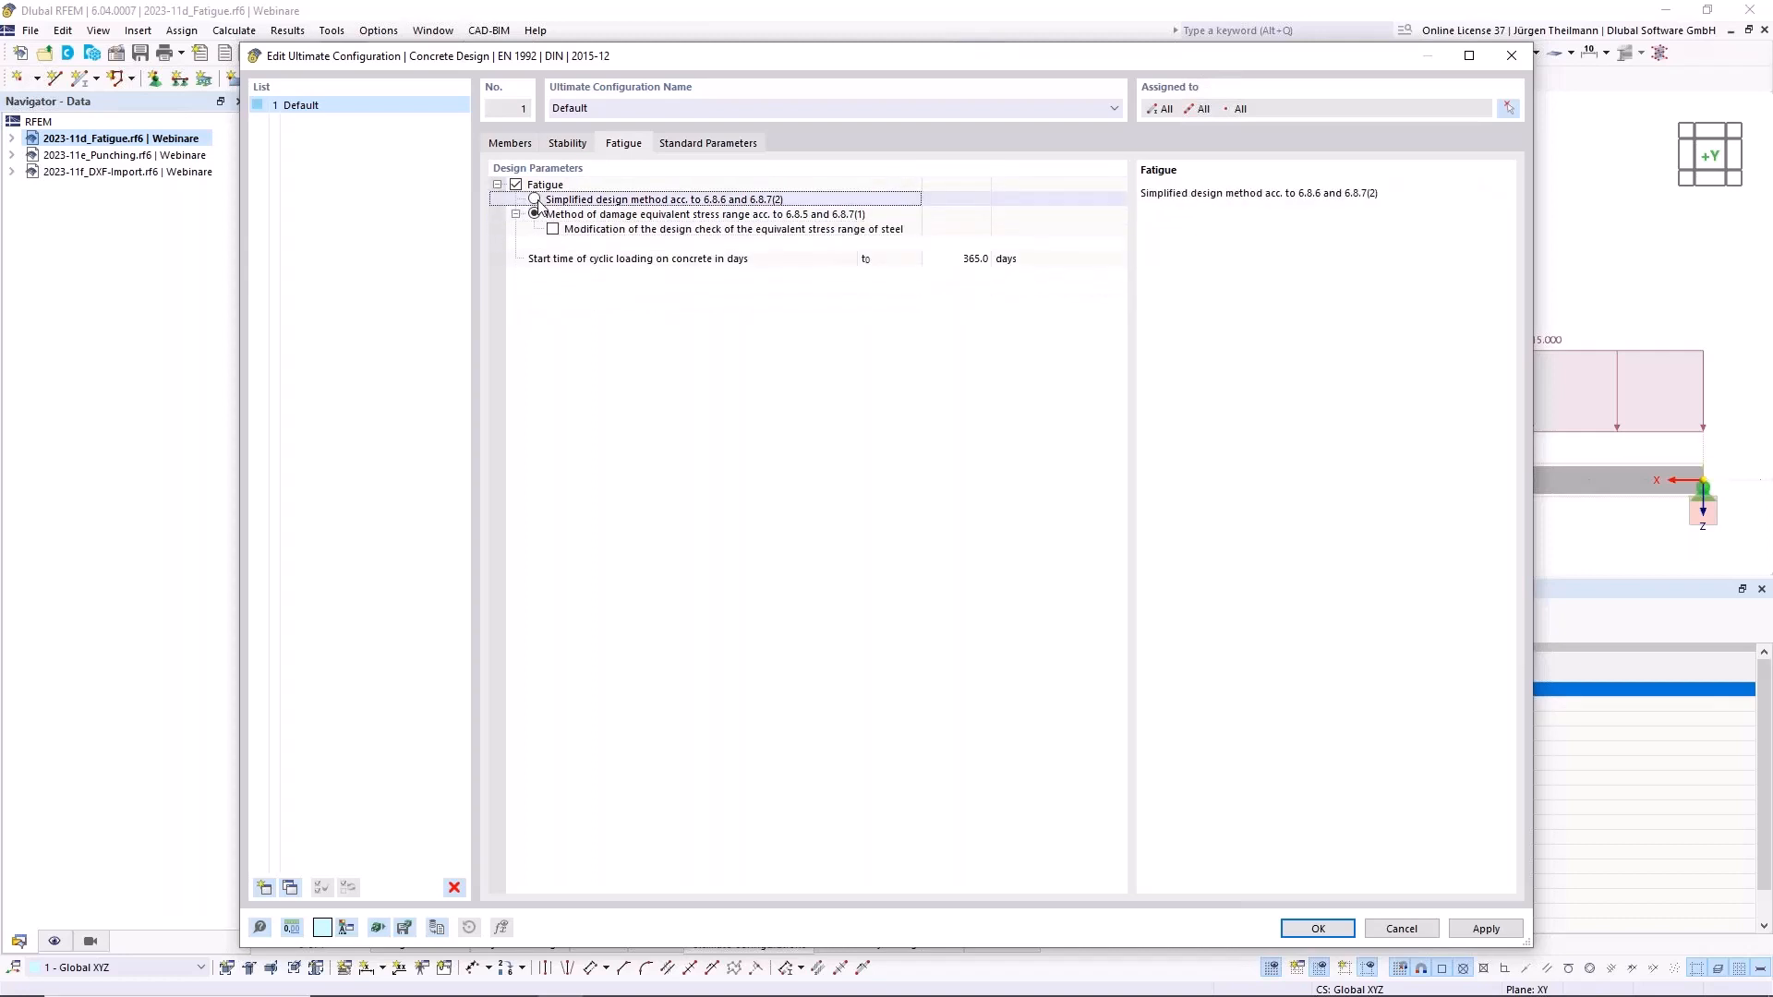
{"action": "left_click", "coordinate": [1317, 929]}
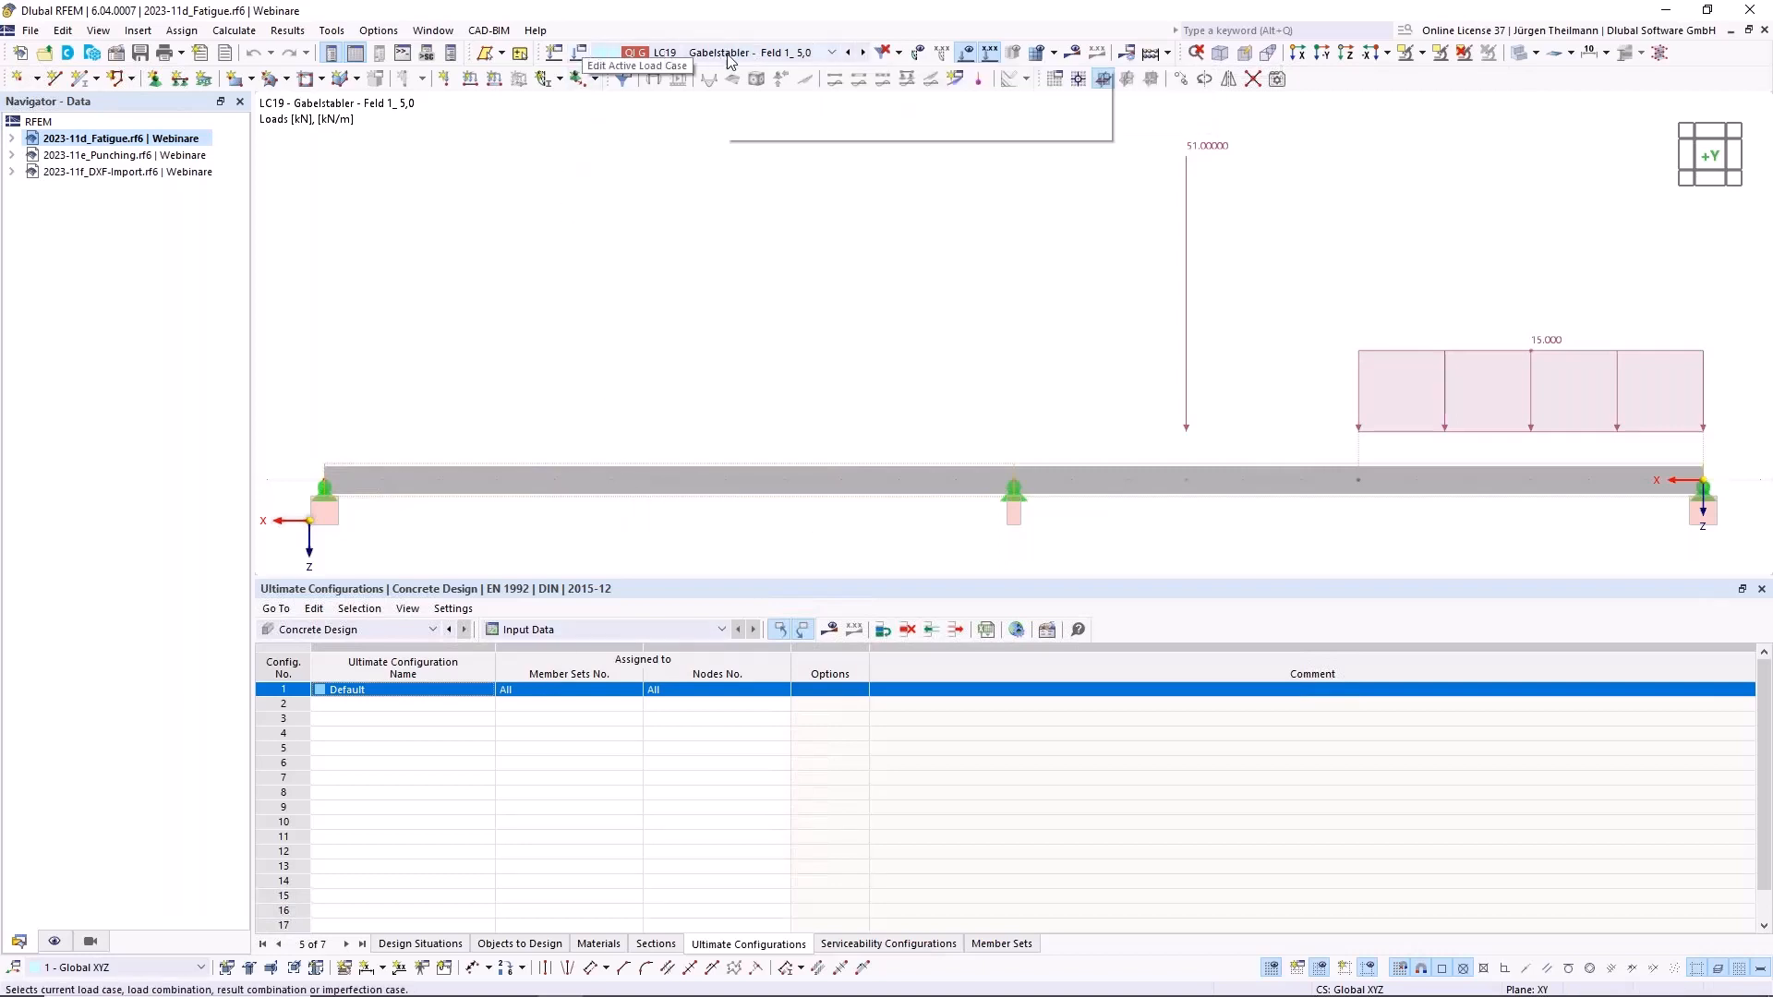
Step: Review design situations DS1 to DS3 under Load Cases & Combinations and the combination rule for SLS - Characteristic
{"action": "left_click", "coordinate": [580, 53]}
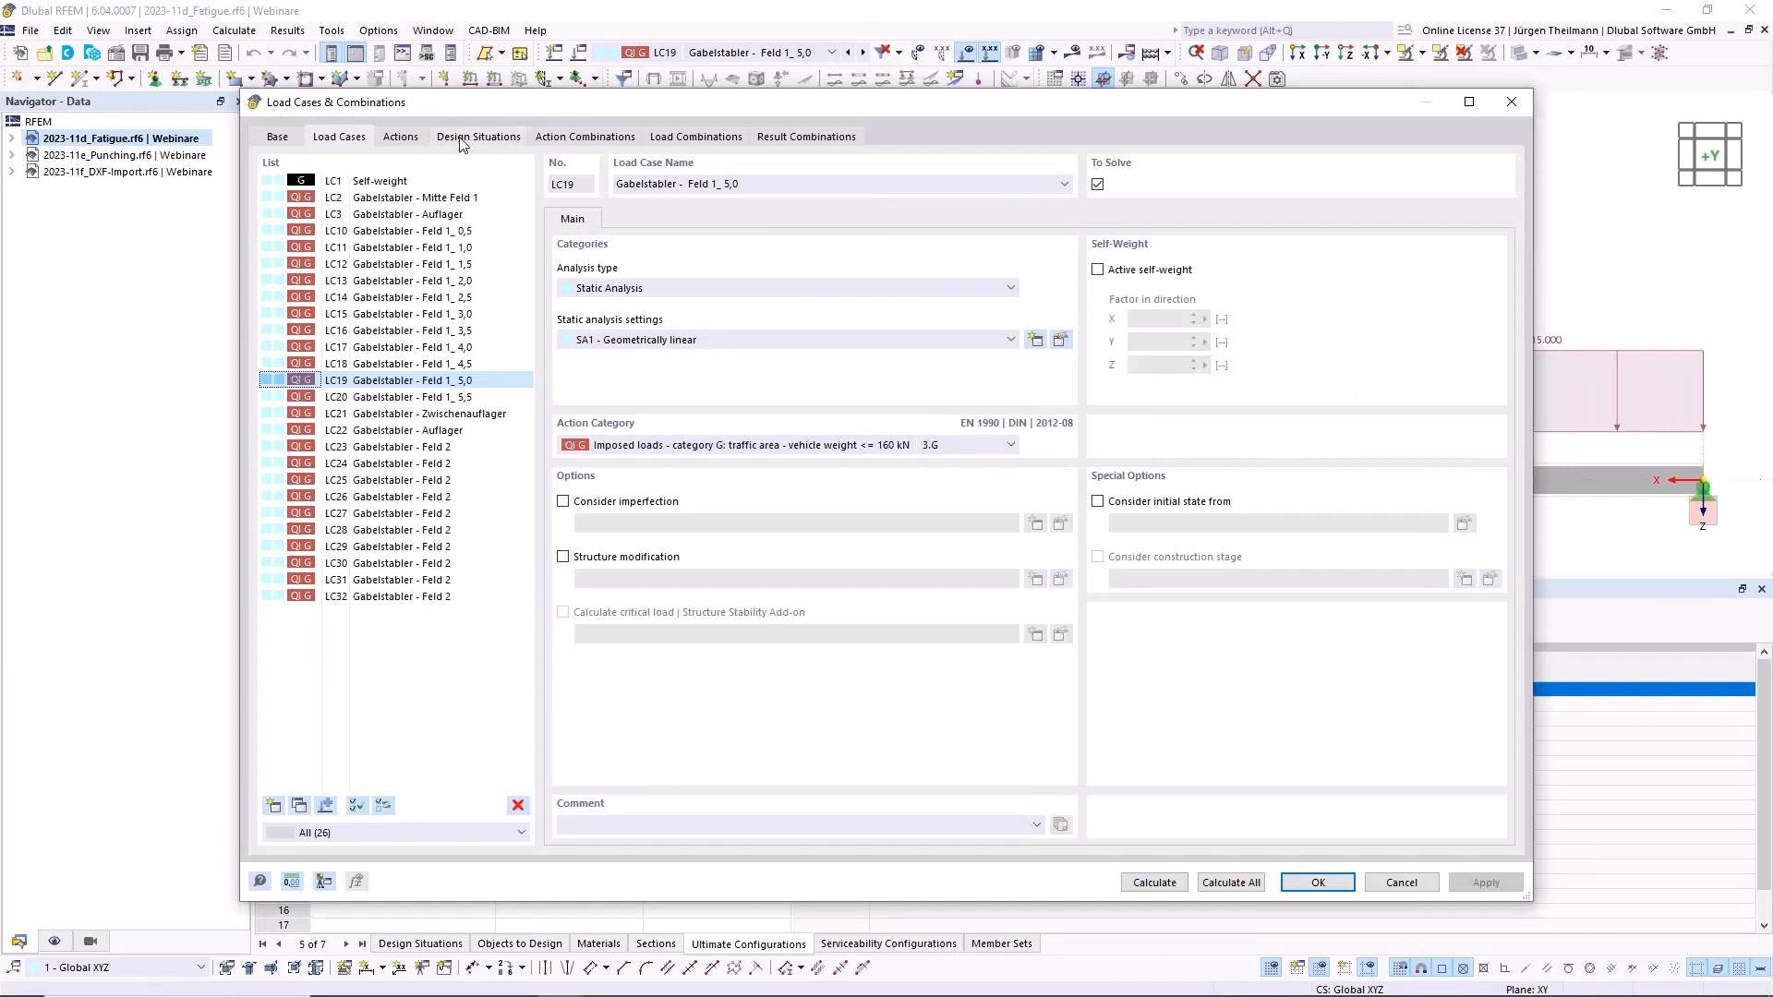
{"action": "left_click", "coordinate": [461, 139]}
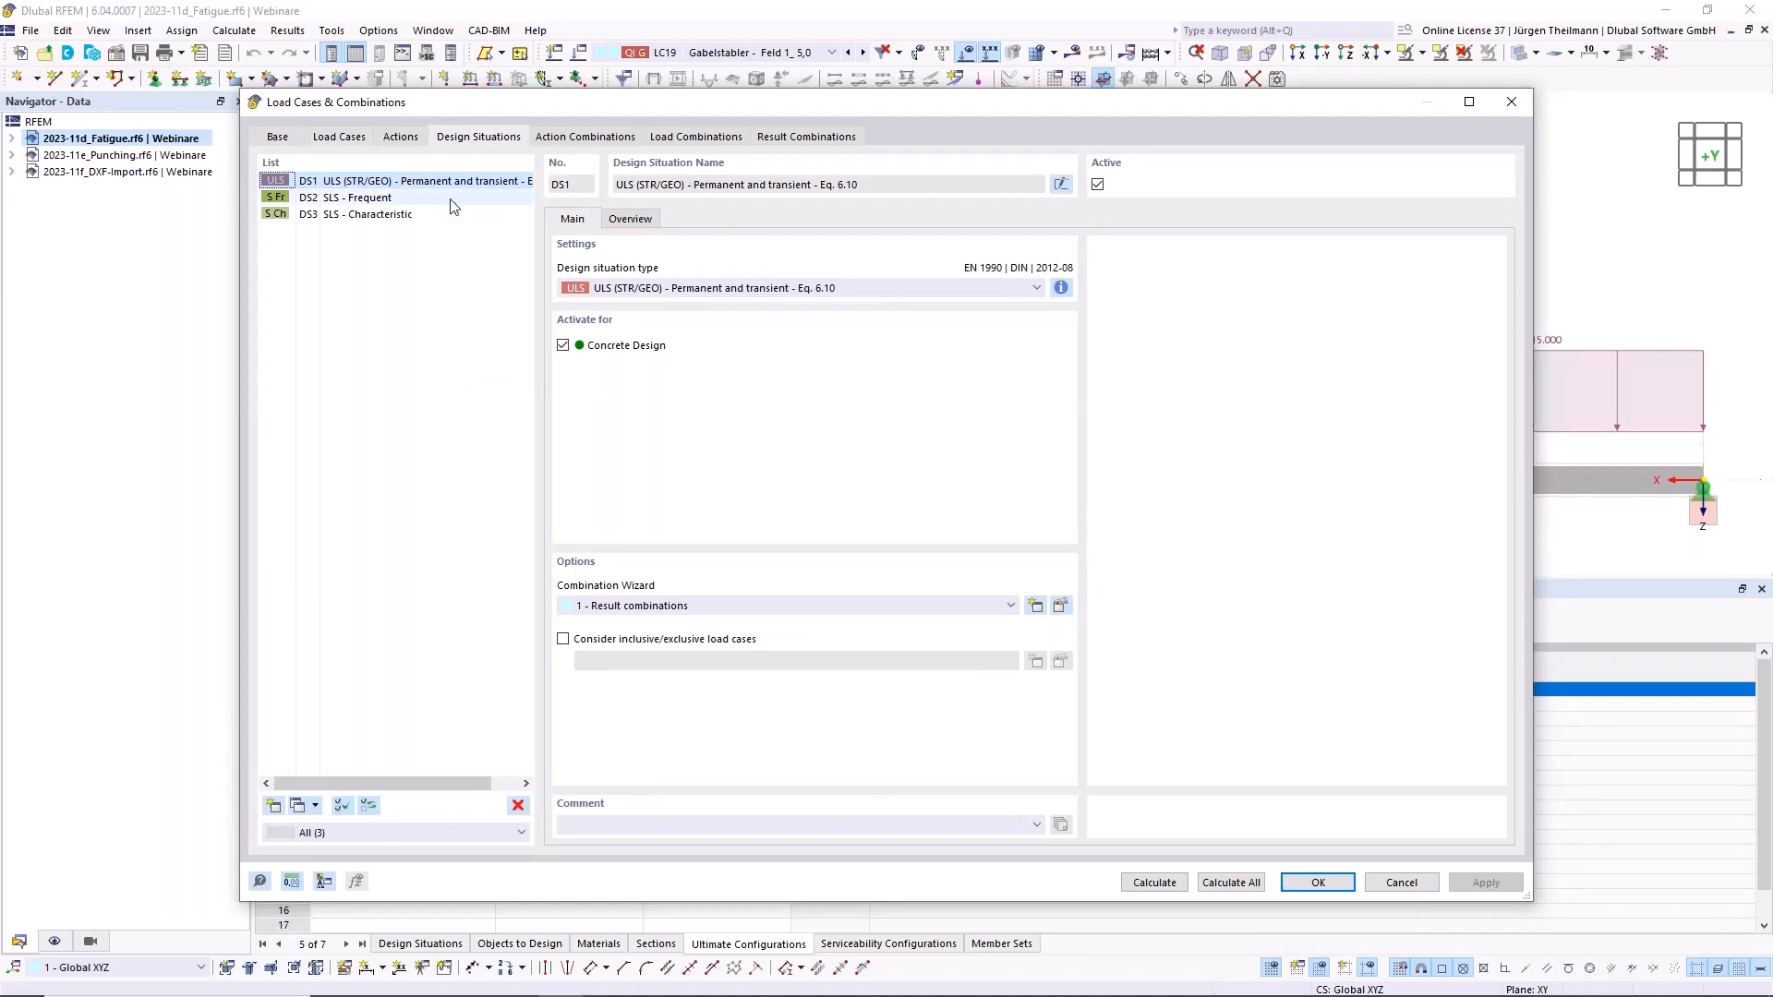
{"action": "left_click", "coordinate": [328, 199]}
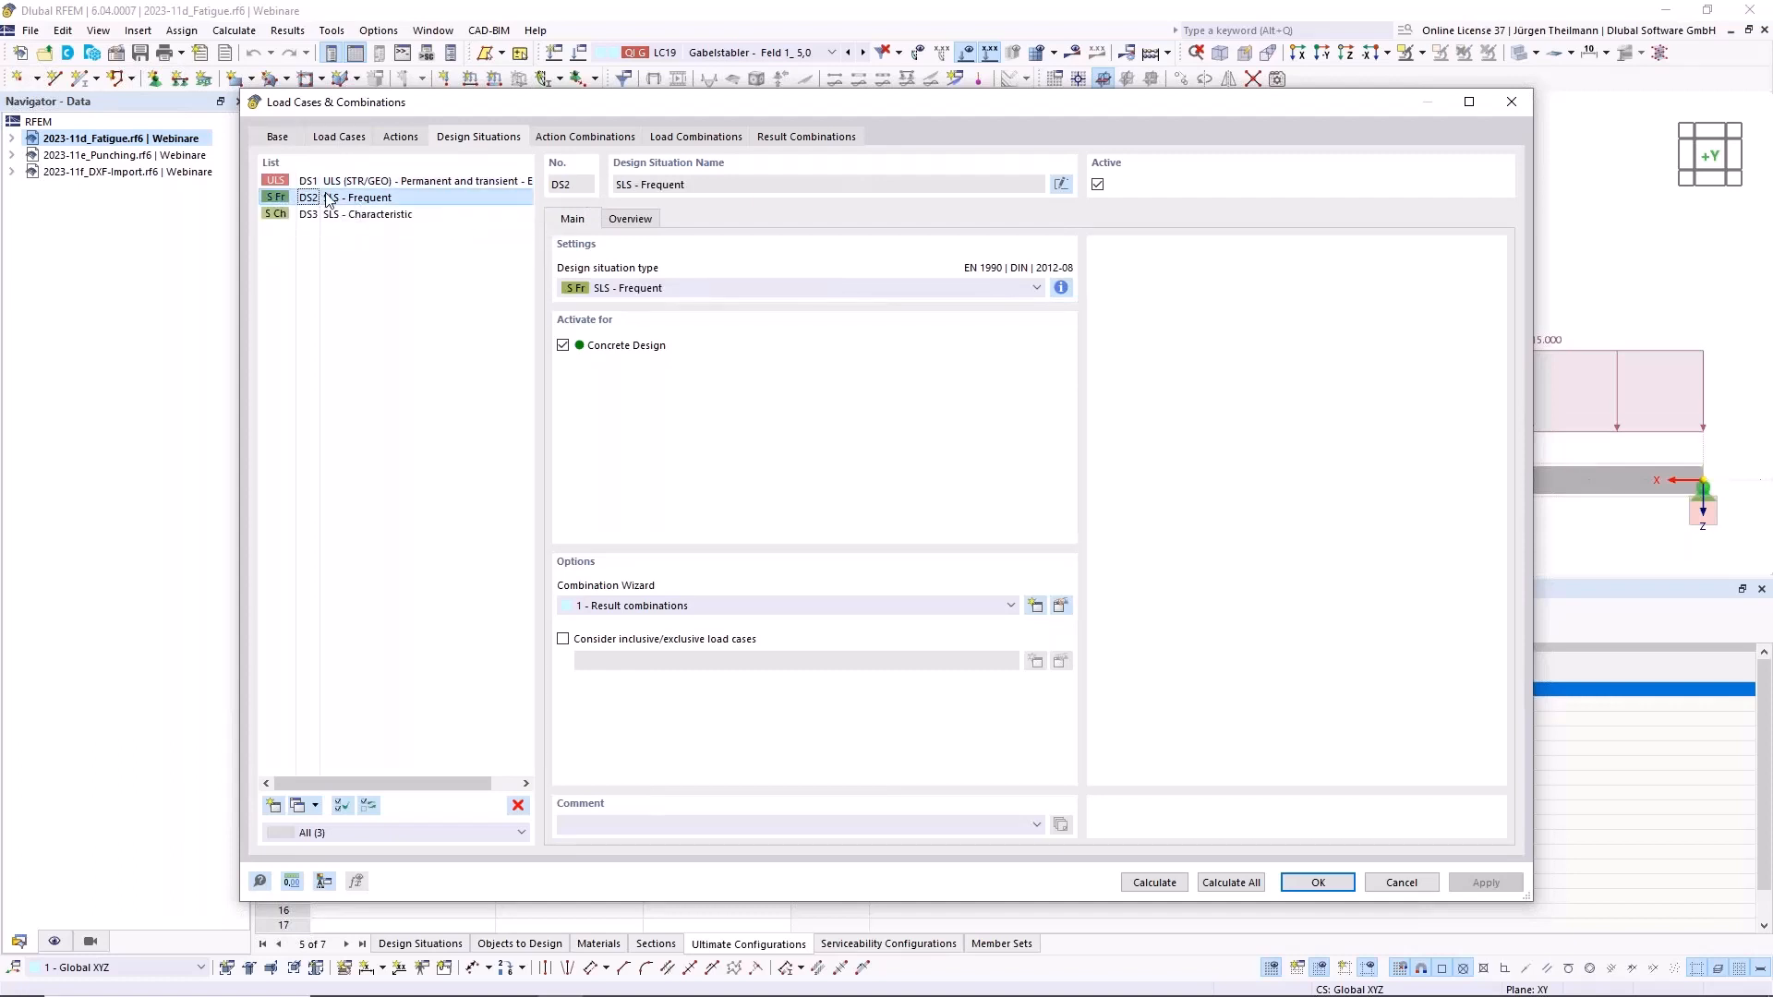
{"action": "left_click", "coordinate": [403, 215]}
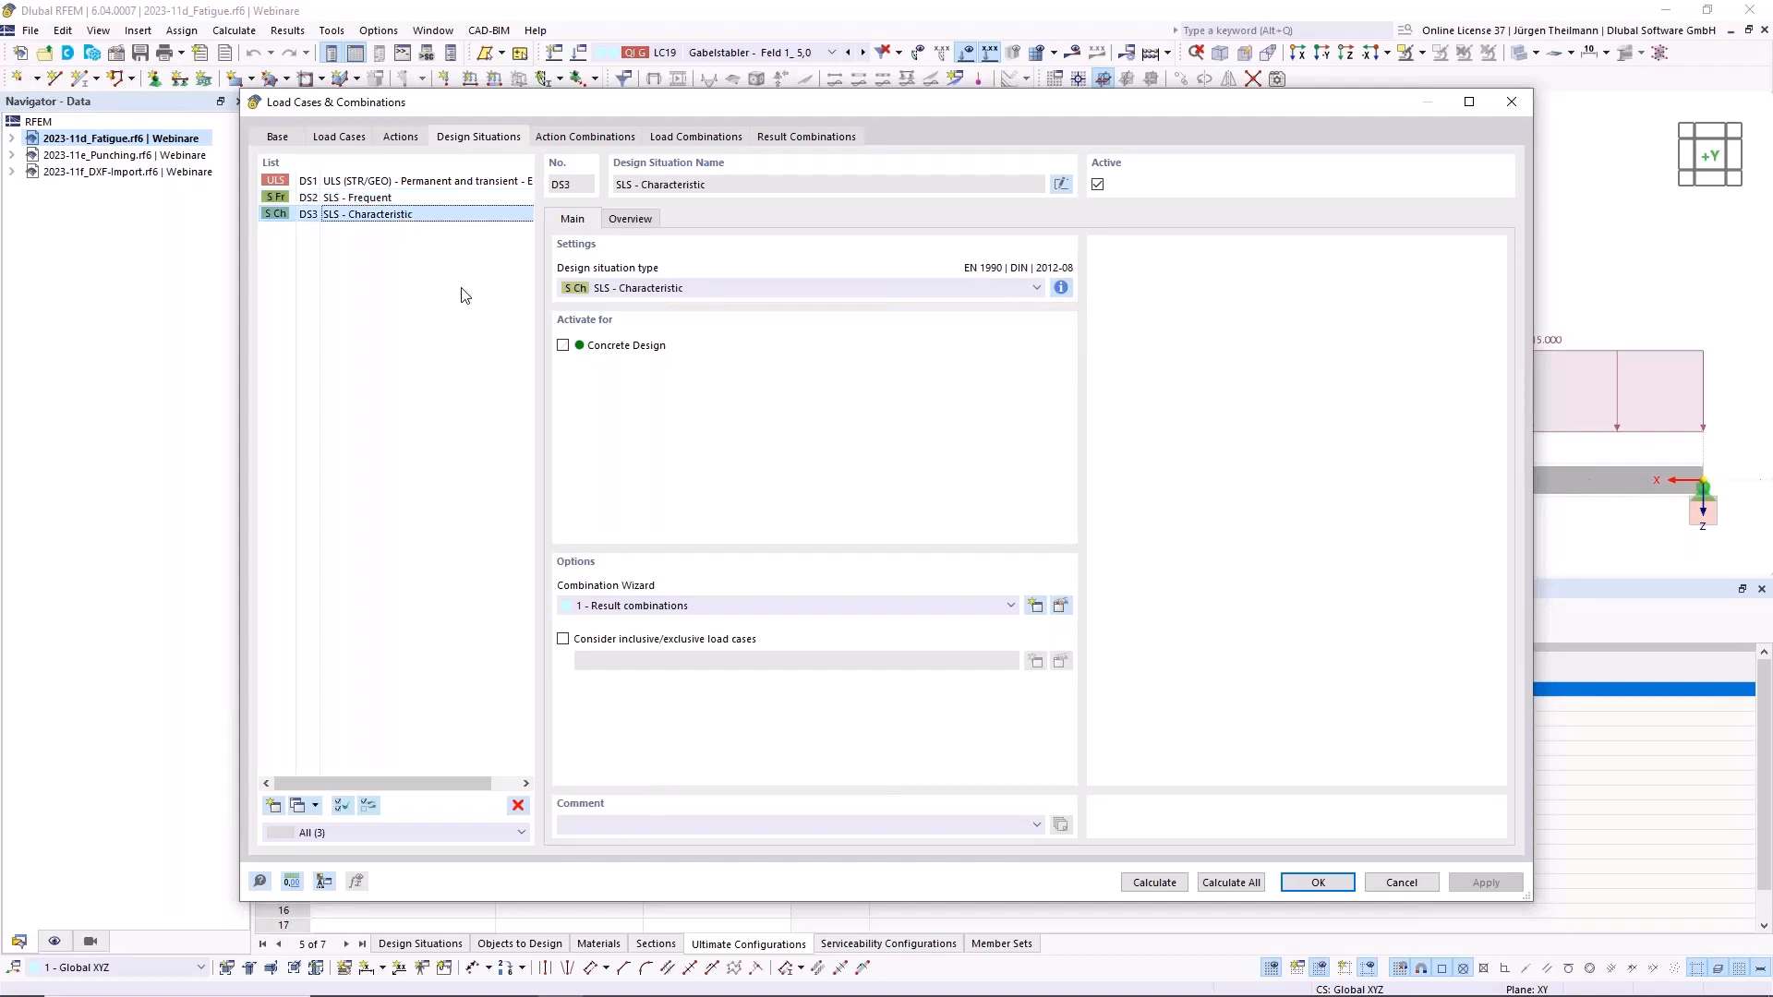
{"action": "left_click", "coordinate": [1059, 288]}
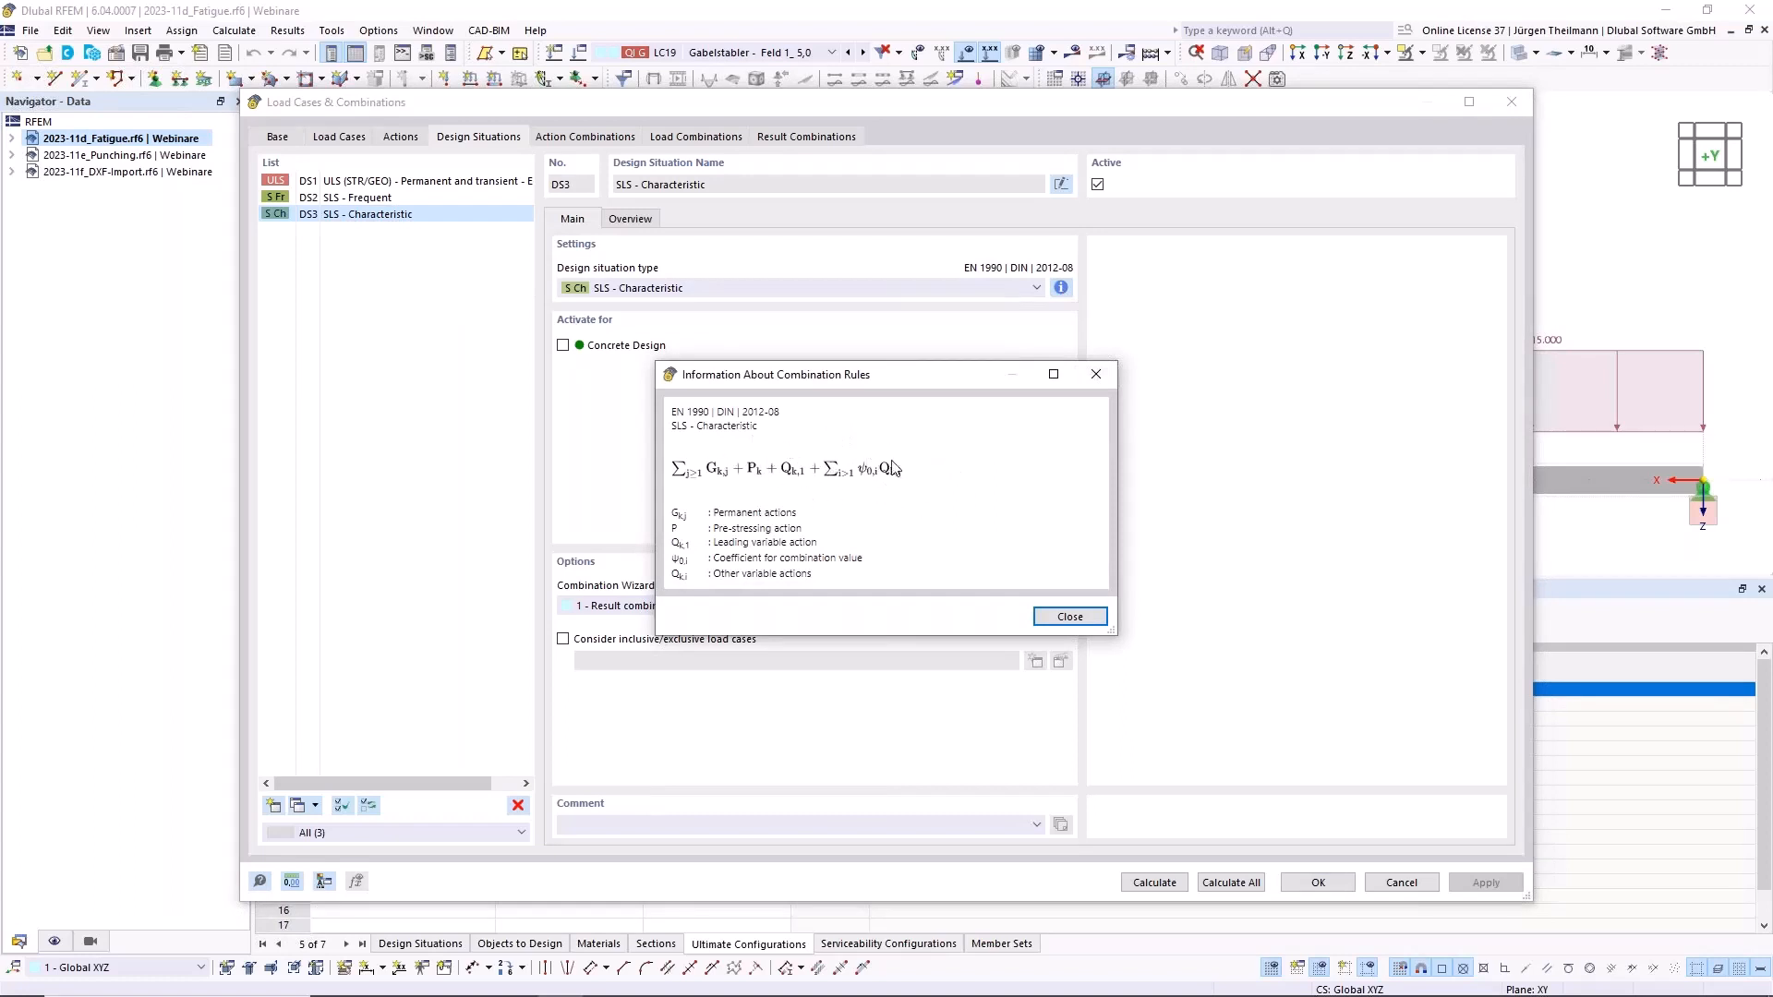
{"action": "left_click", "coordinate": [1063, 616]}
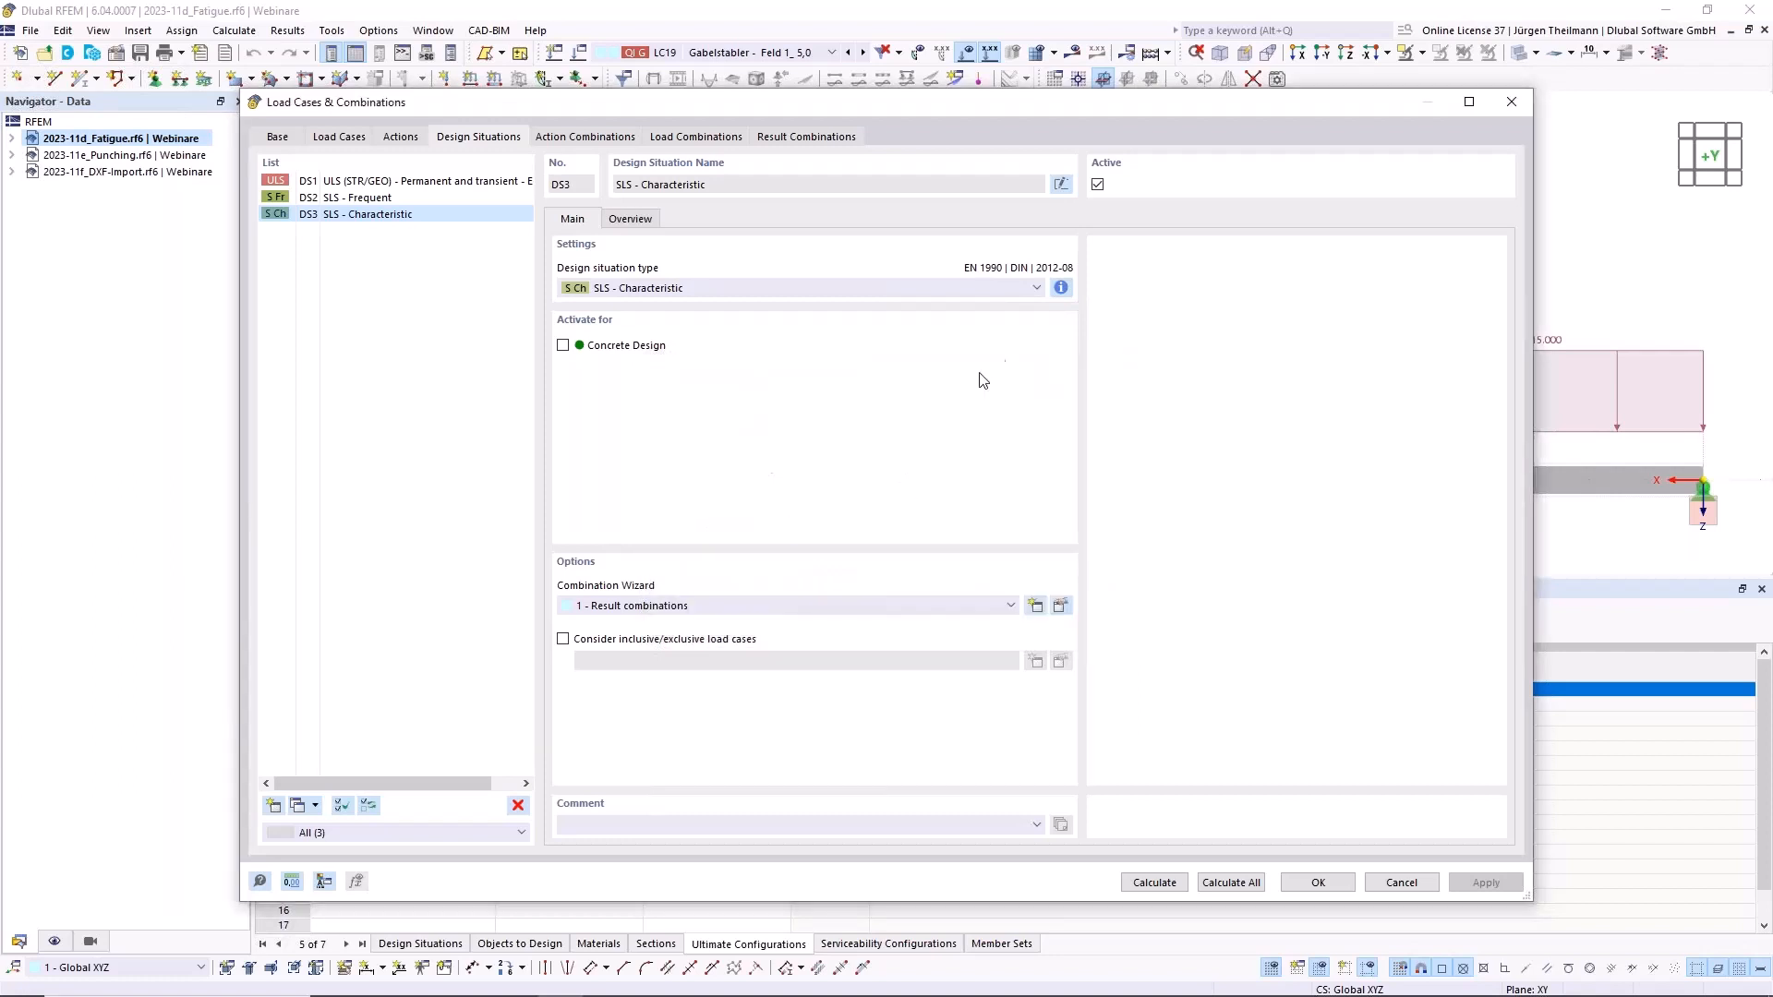
Step: Look through the design situation types available for DS3 and compare the combinations assigned to DS3 and DS2
{"action": "left_click", "coordinate": [1038, 289]}
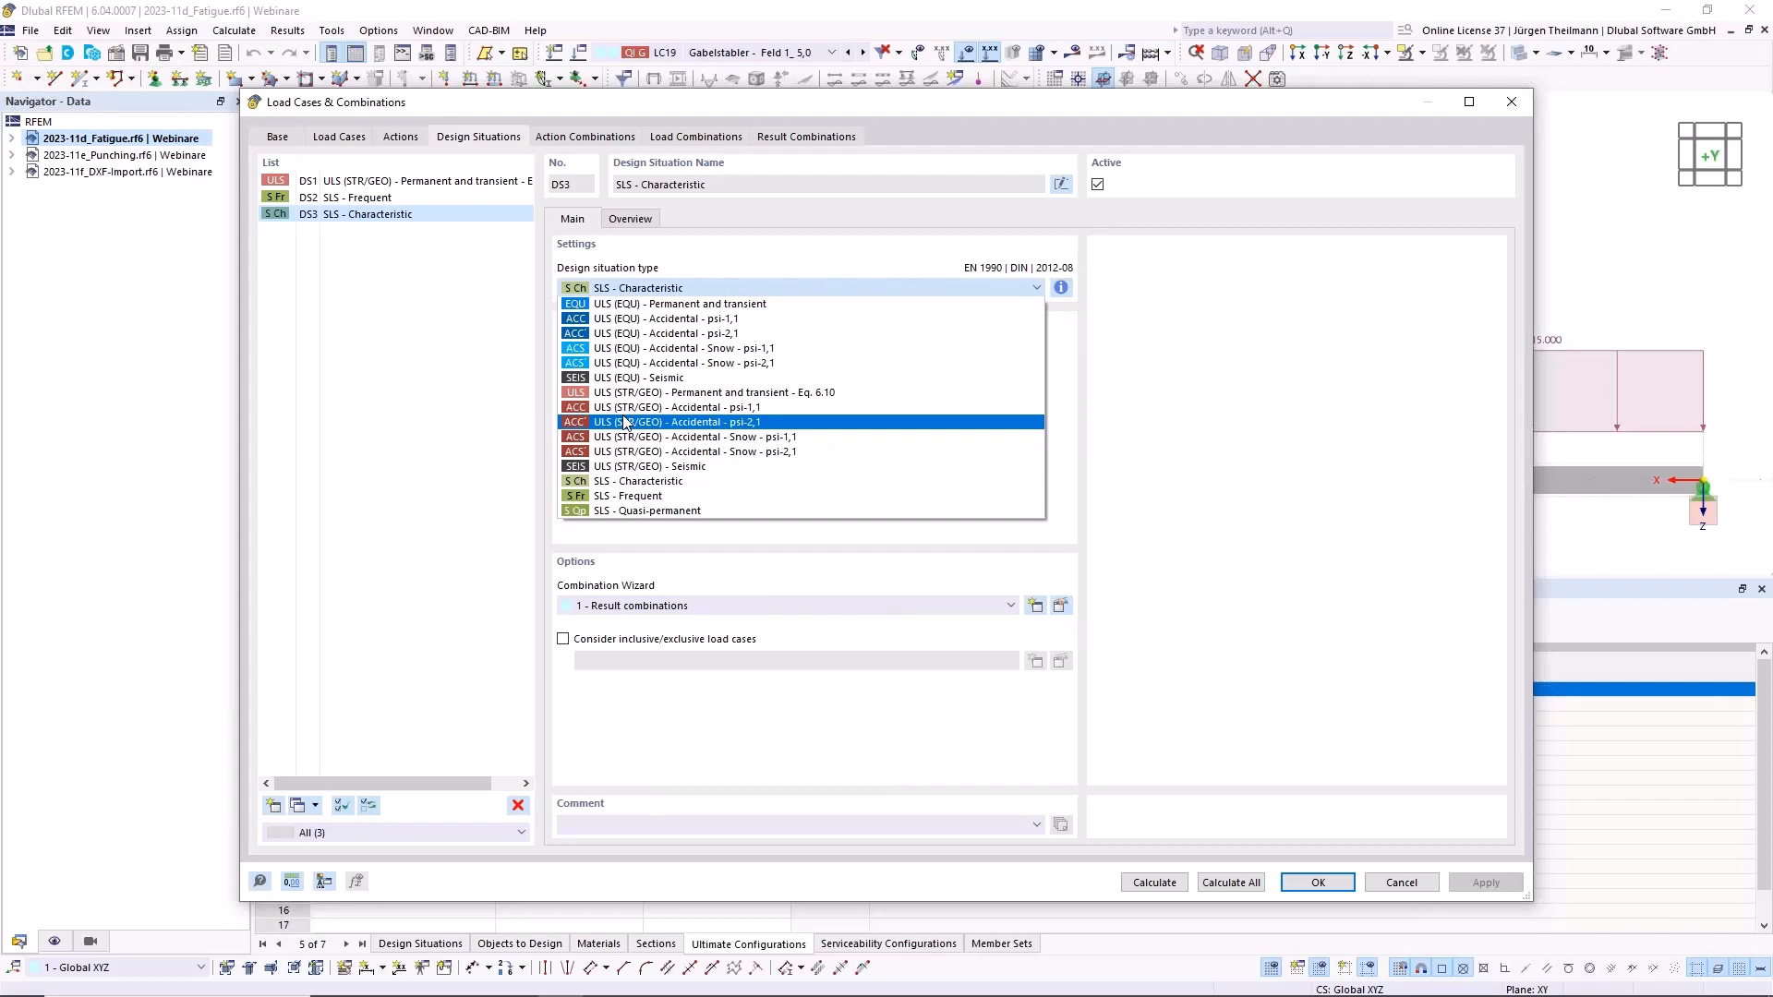
{"action": "left_click", "coordinate": [1038, 297]}
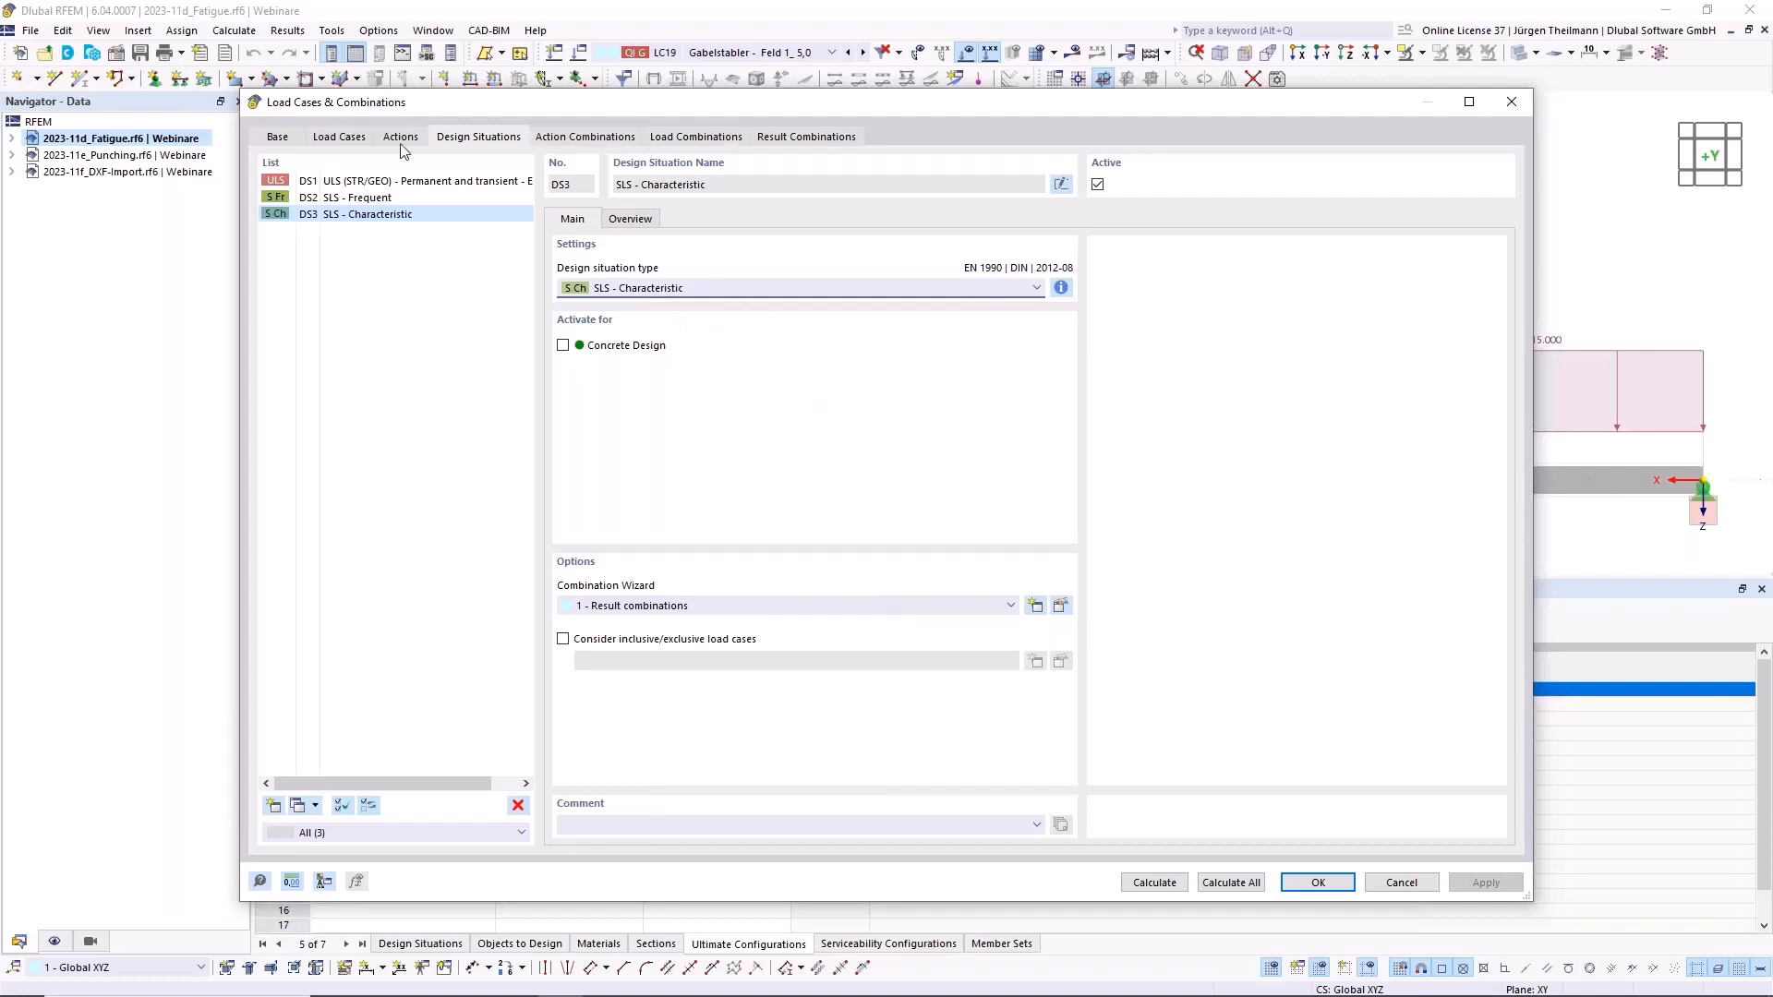
{"action": "left_click", "coordinate": [645, 222]}
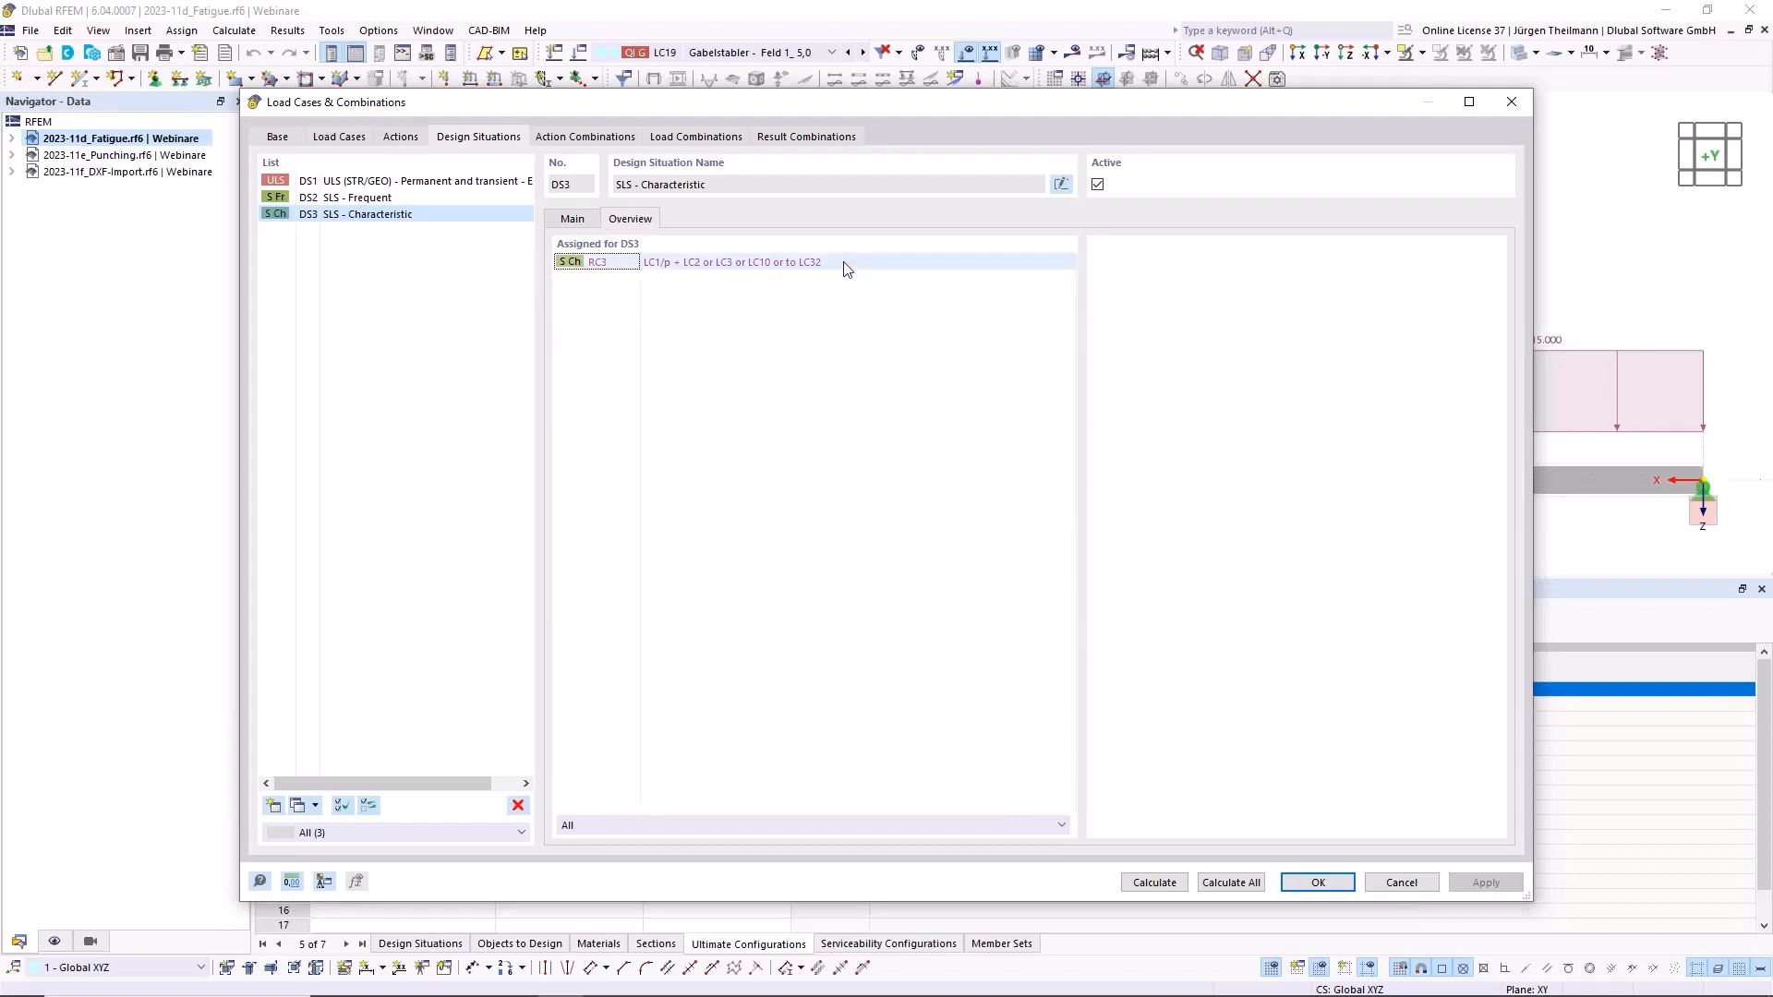
{"action": "left_click", "coordinate": [383, 199]}
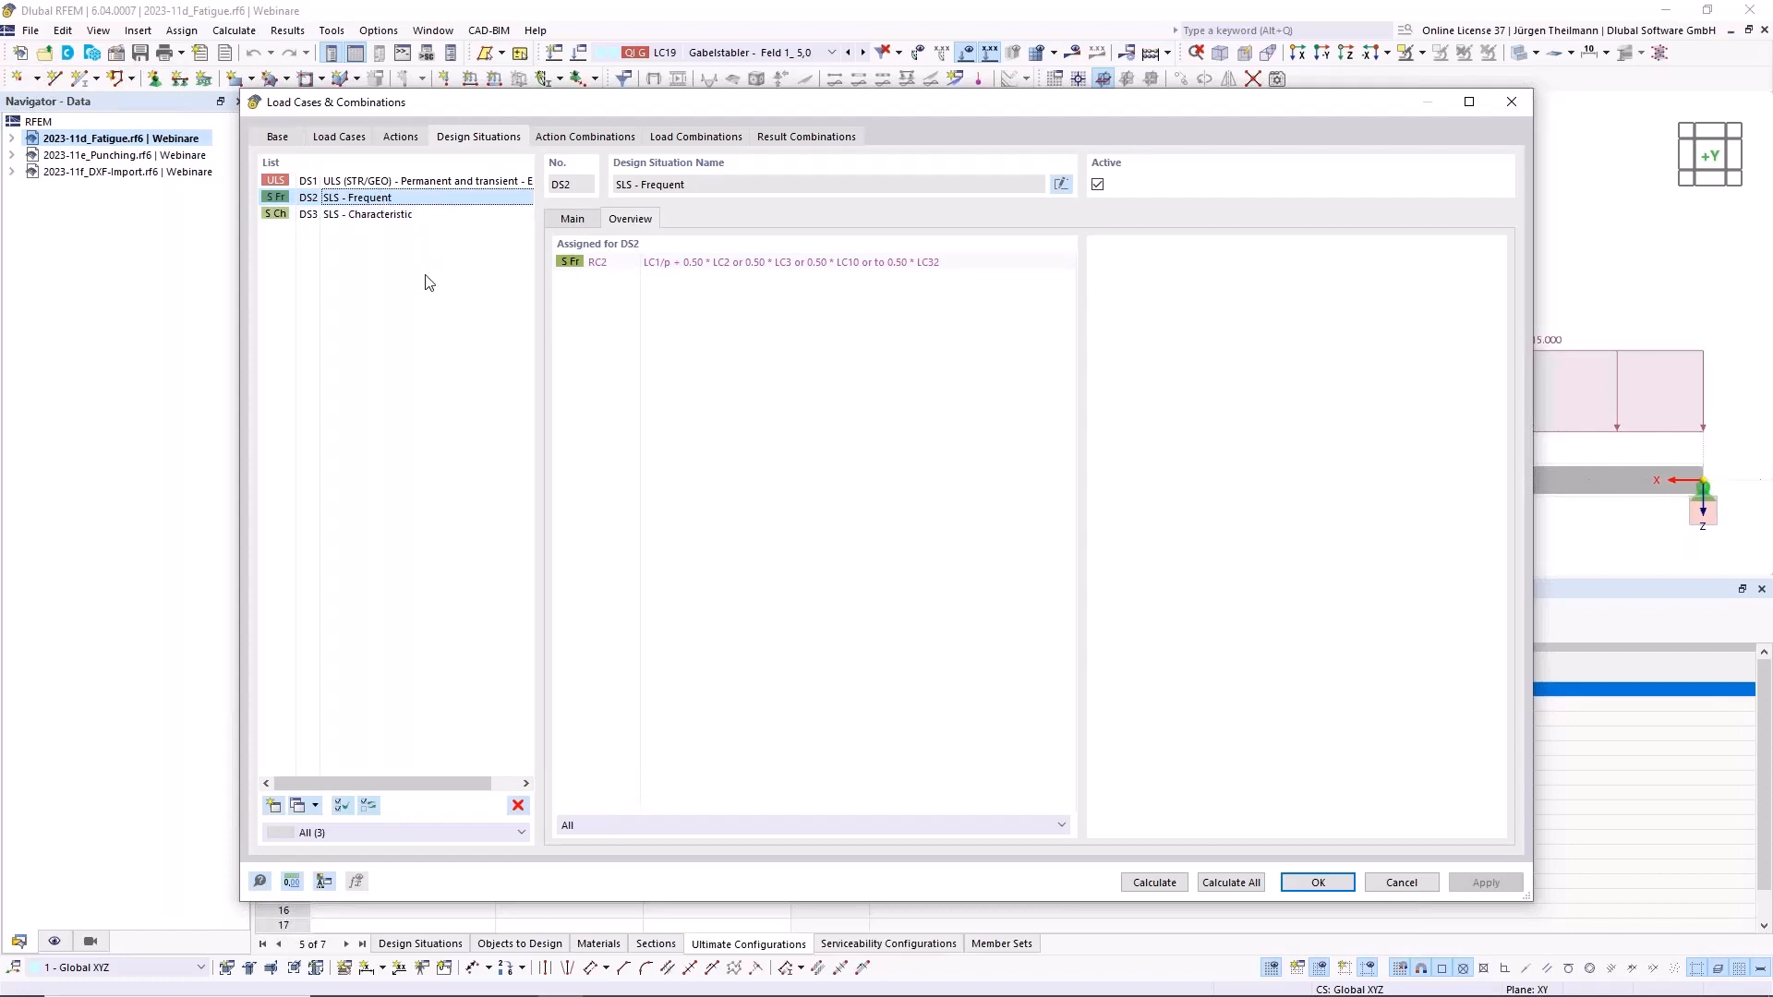
{"action": "left_click", "coordinate": [1320, 887]}
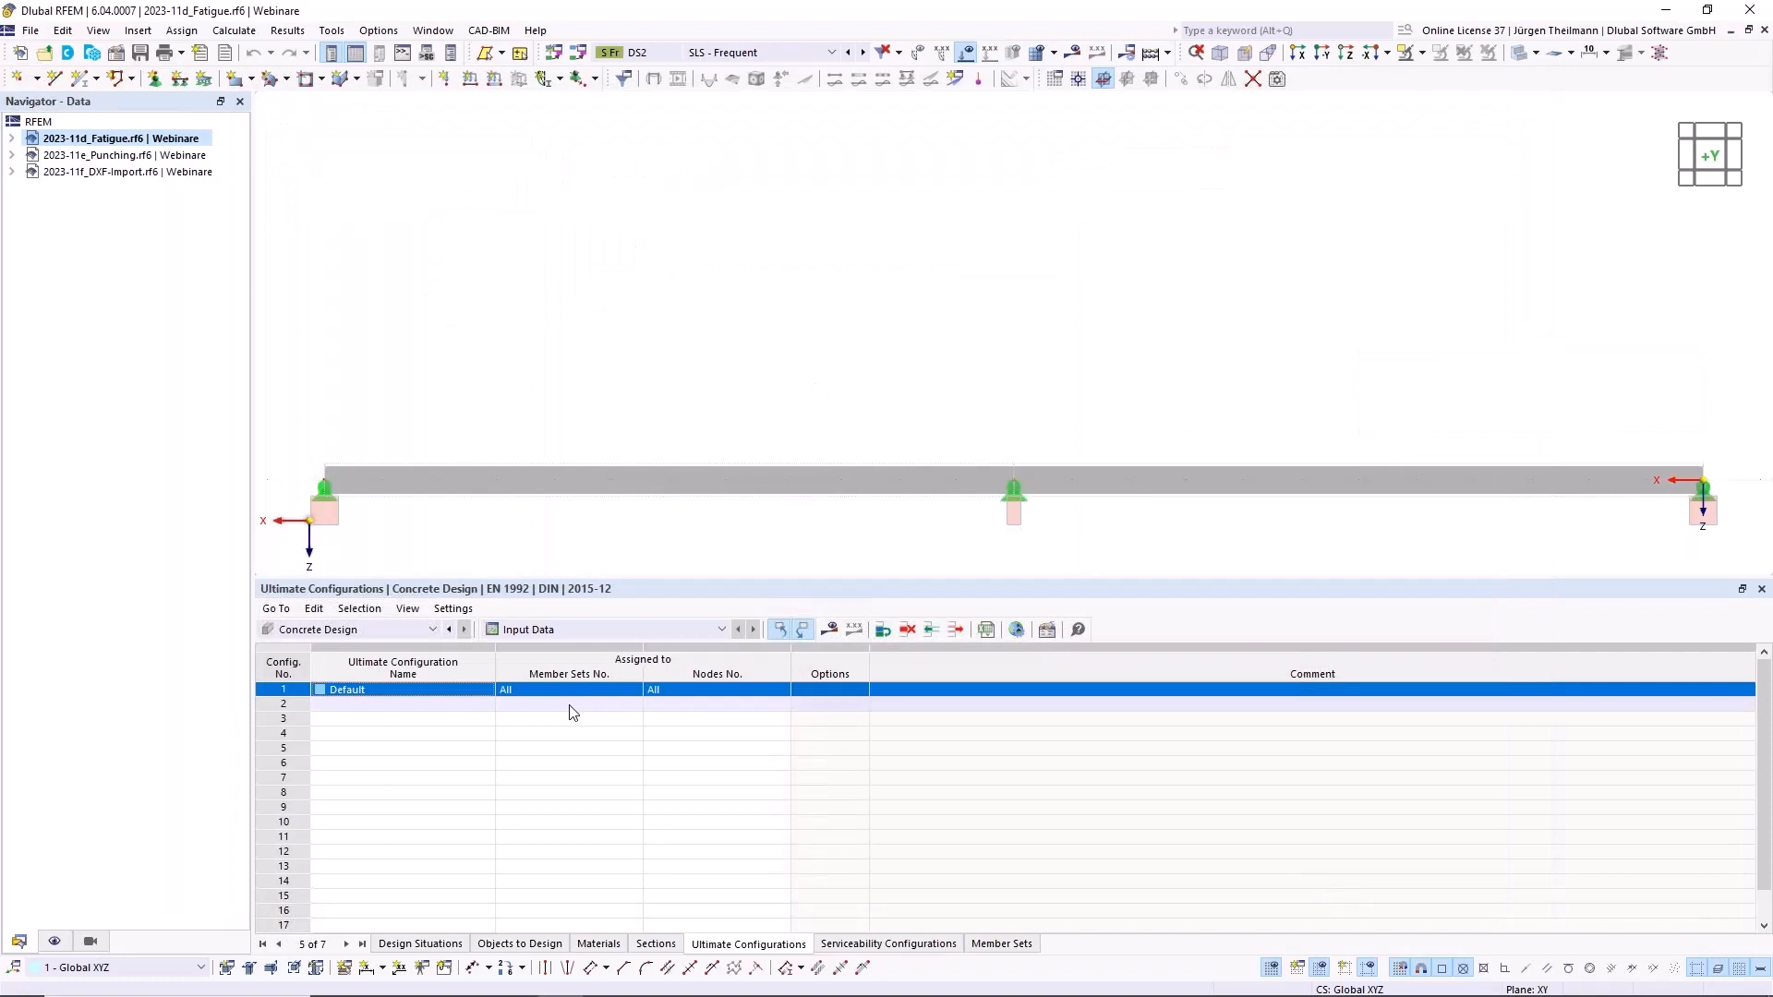
Step: In the Concrete Design design situations, try including SLS - Characteristic (DS3) in the design and exclude it again
{"action": "left_click", "coordinate": [412, 945]}
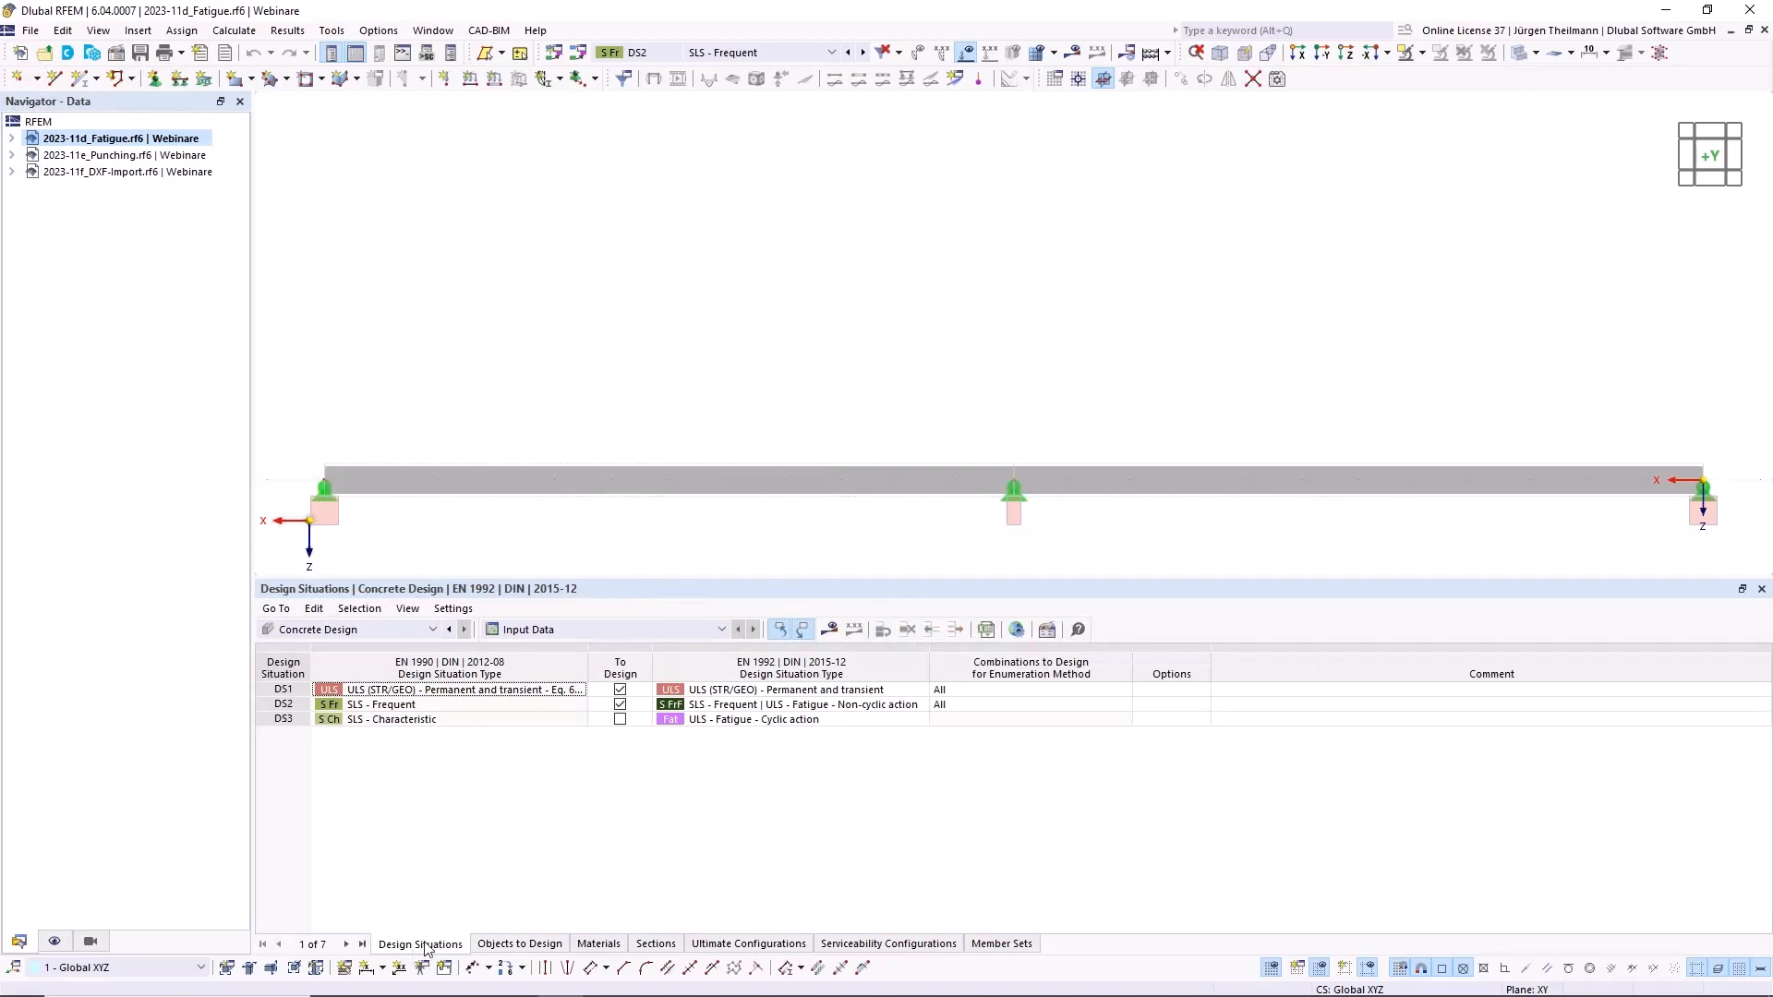
{"action": "left_click", "coordinate": [636, 720]}
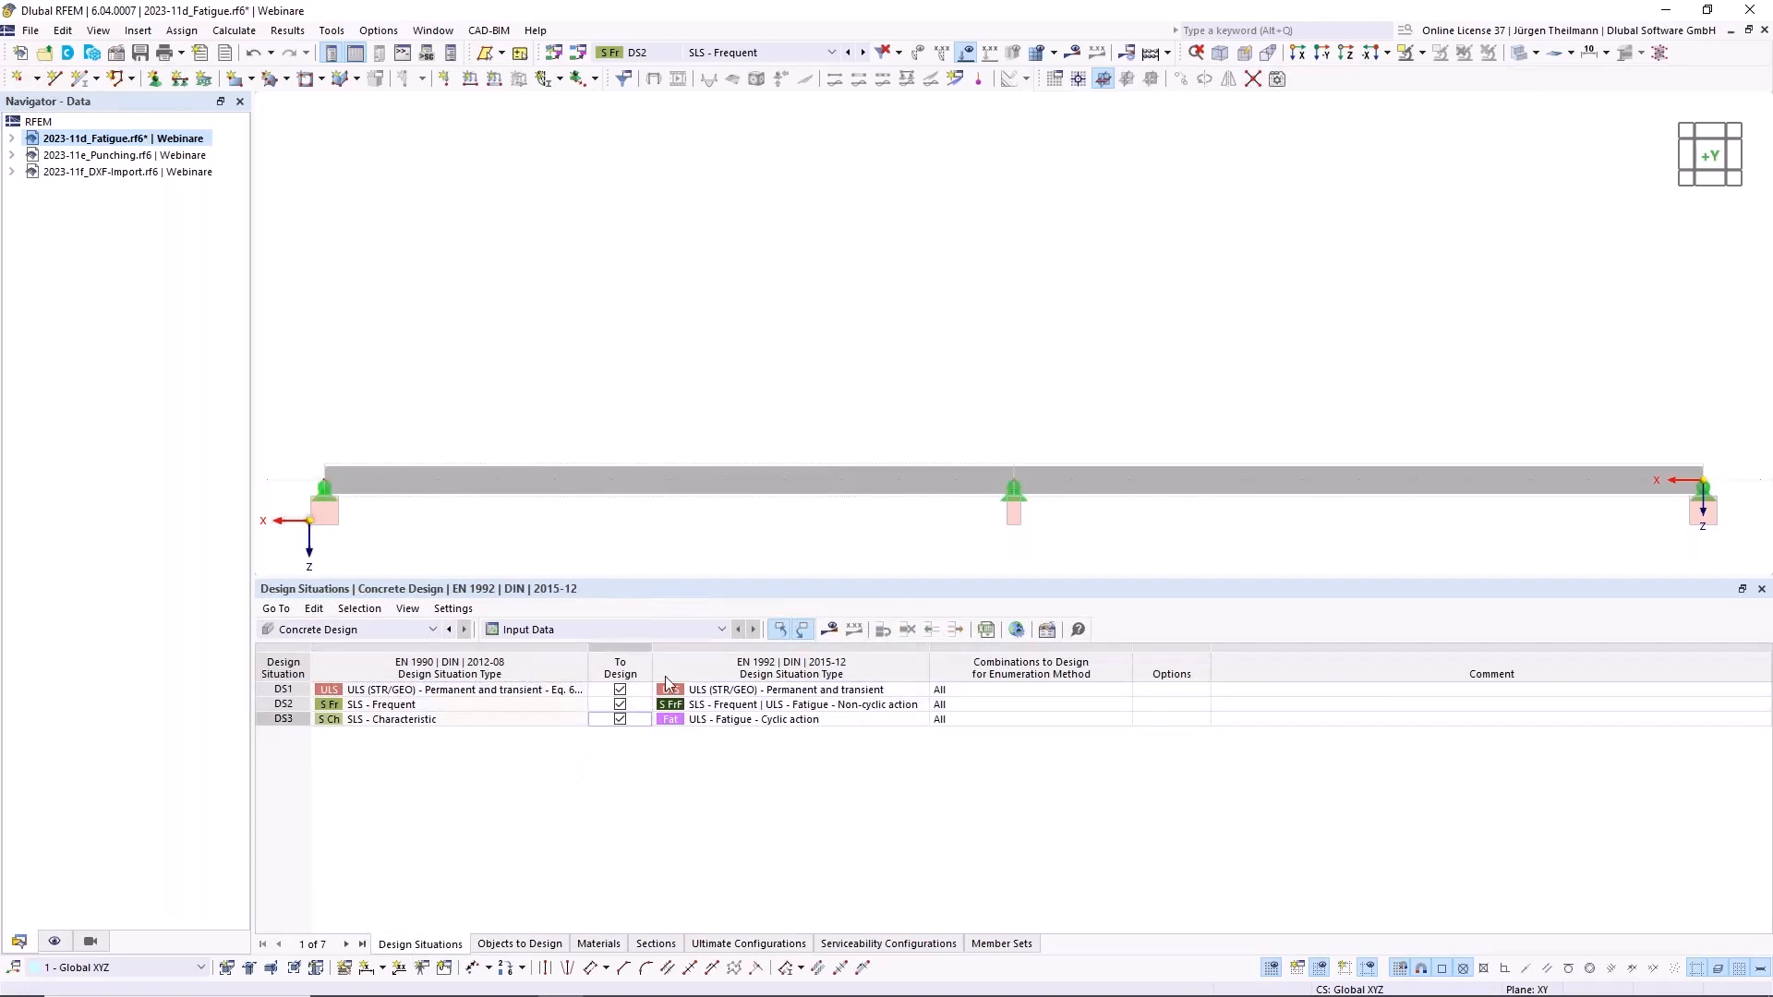
{"action": "left_click", "coordinate": [621, 706]}
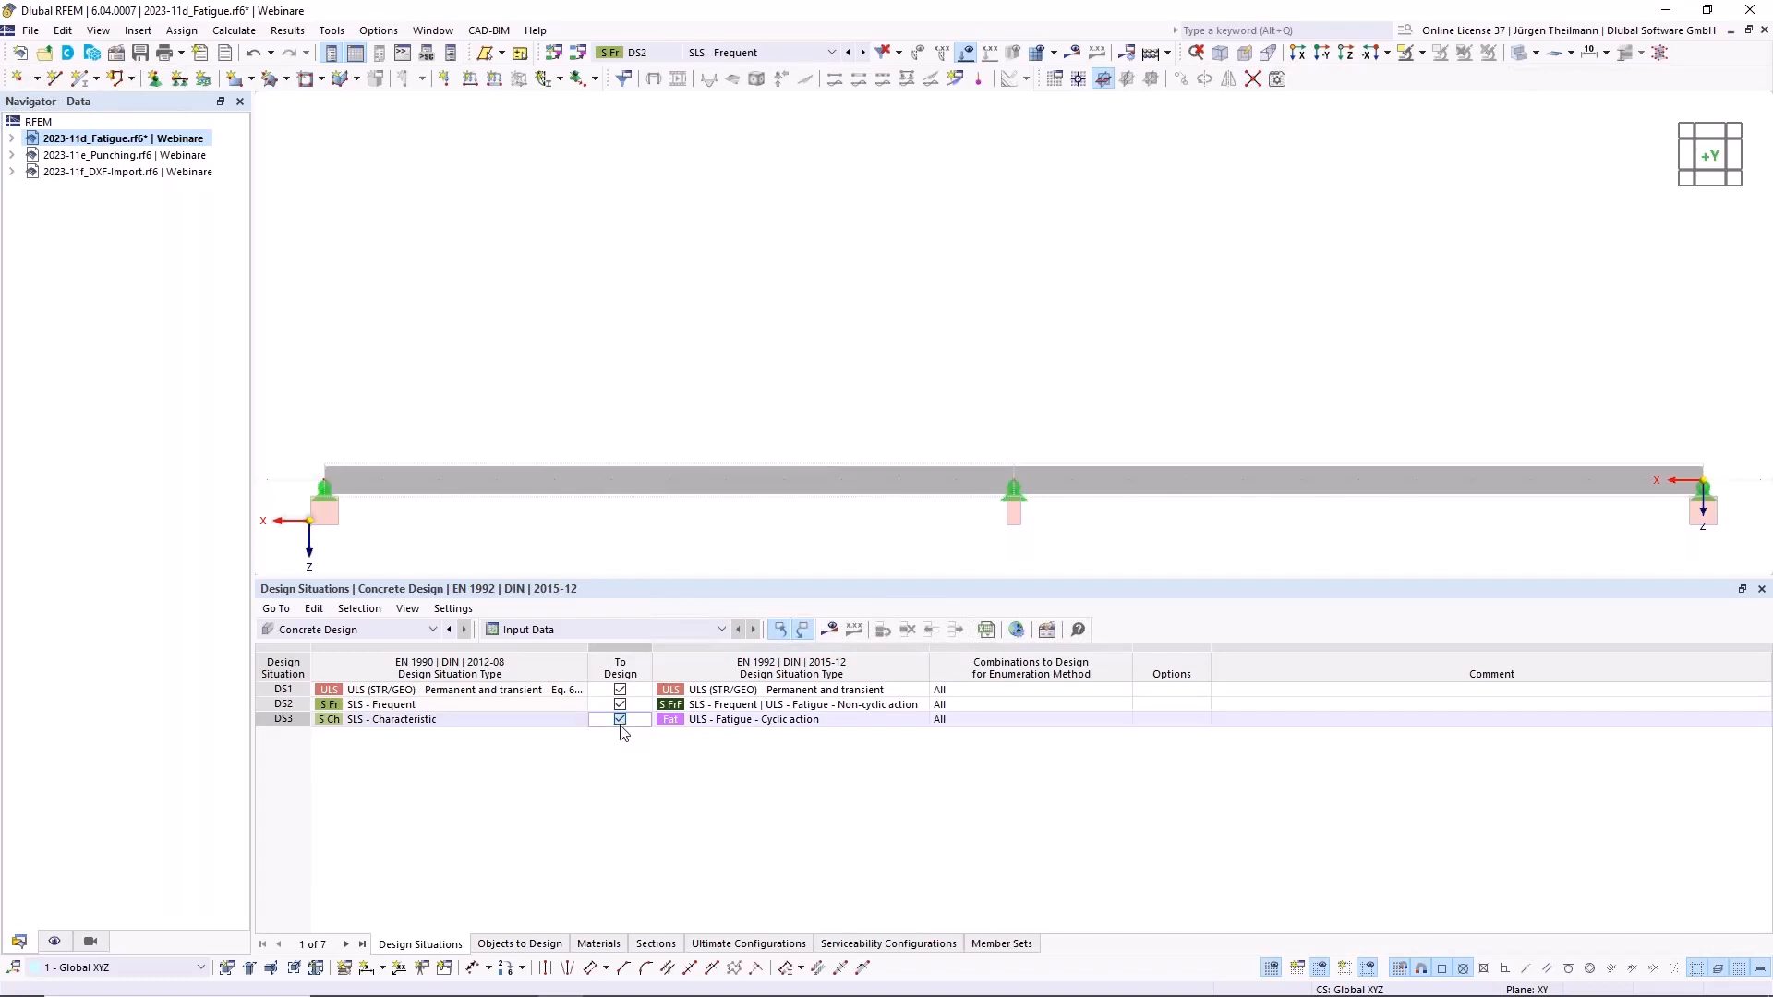
{"action": "left_click", "coordinate": [623, 722]}
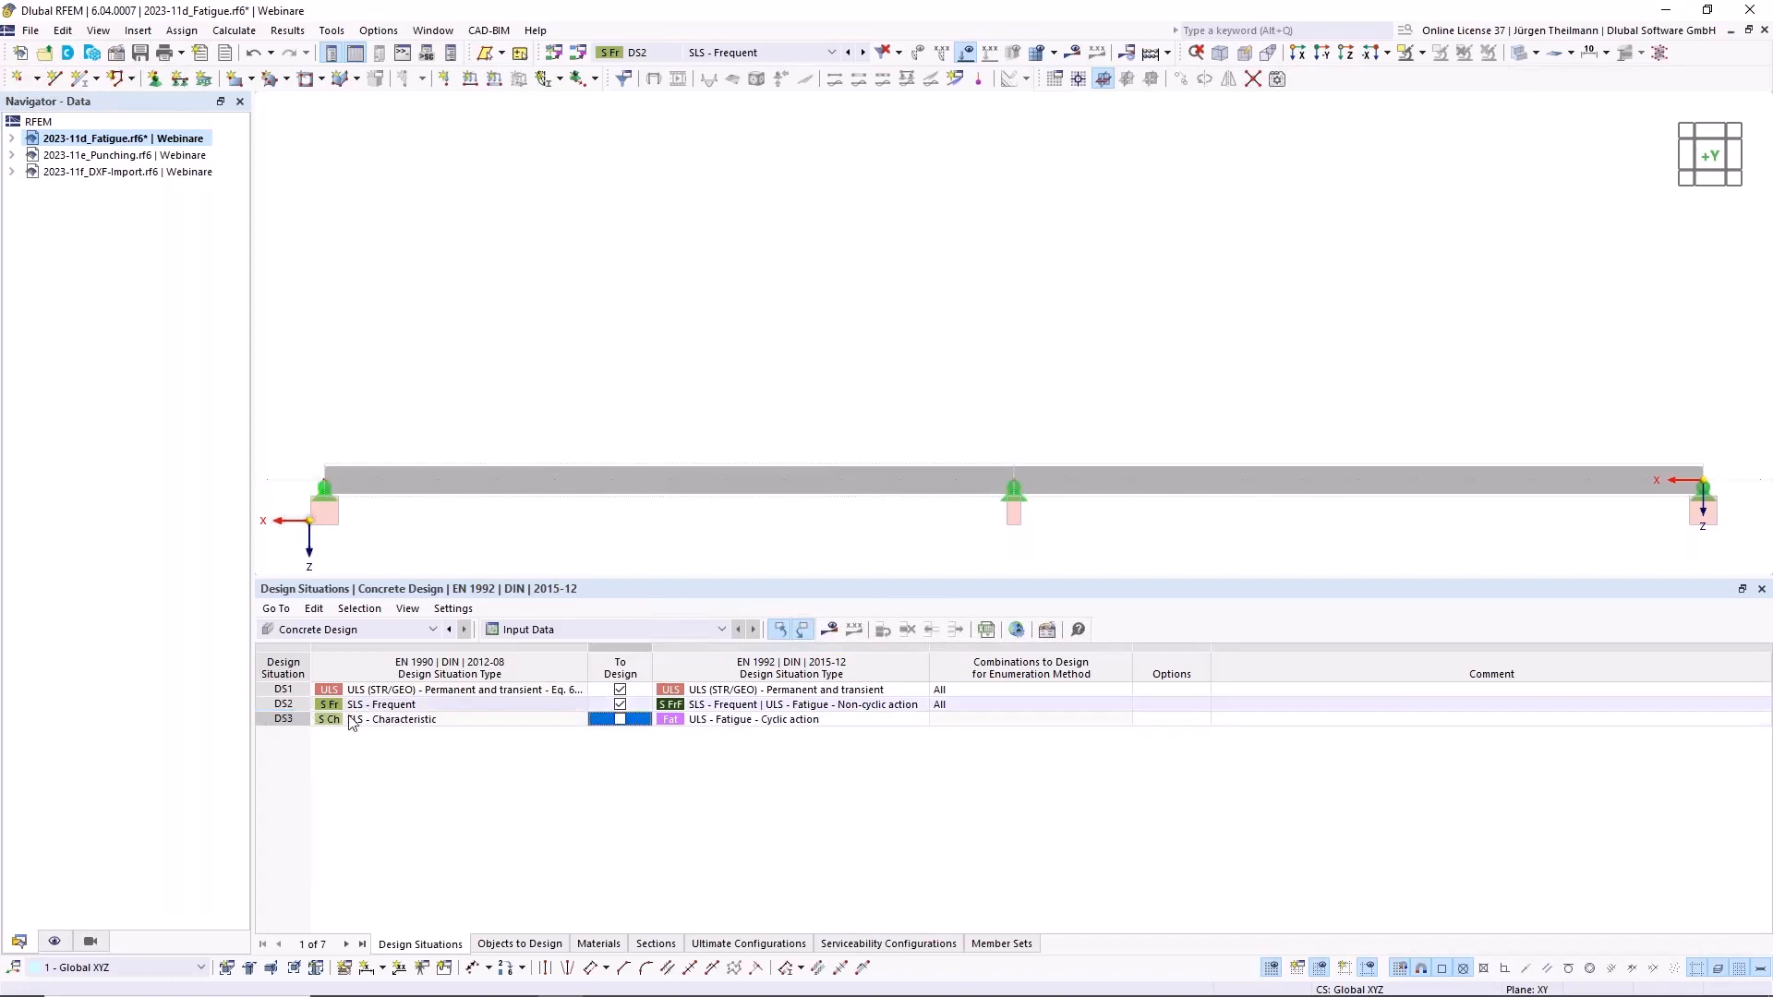
{"action": "left_click", "coordinate": [620, 721]}
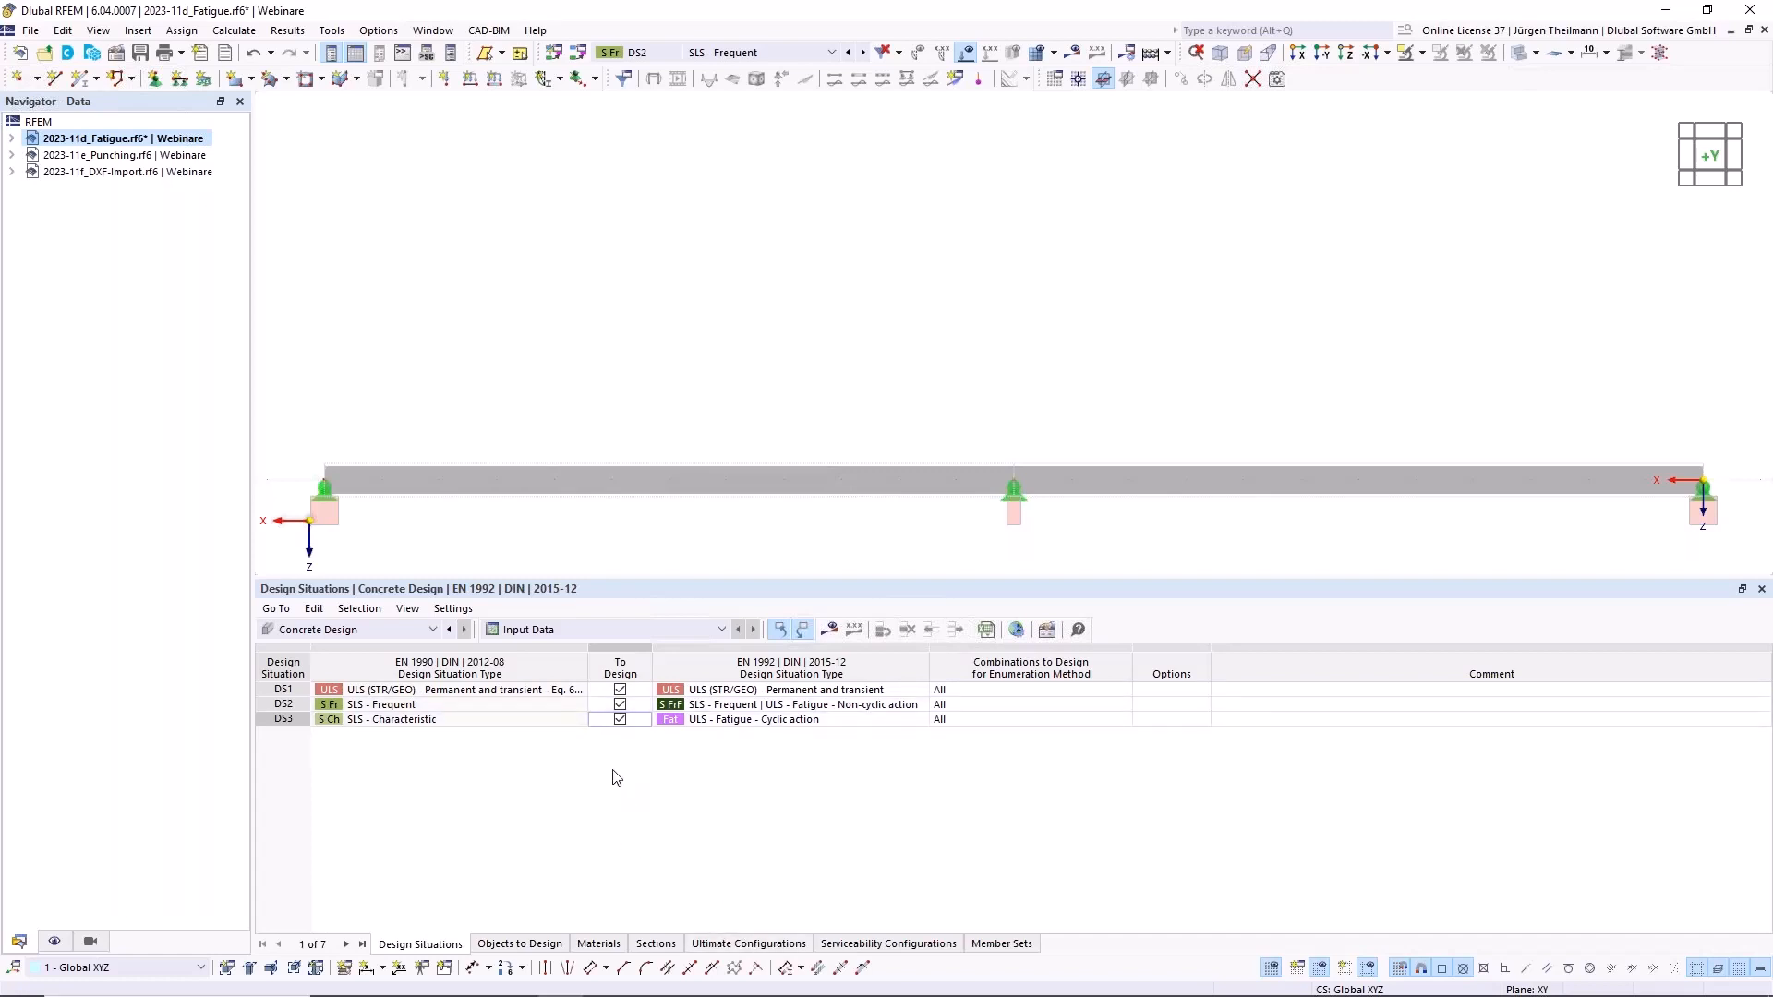
{"action": "left_click", "coordinate": [620, 720]}
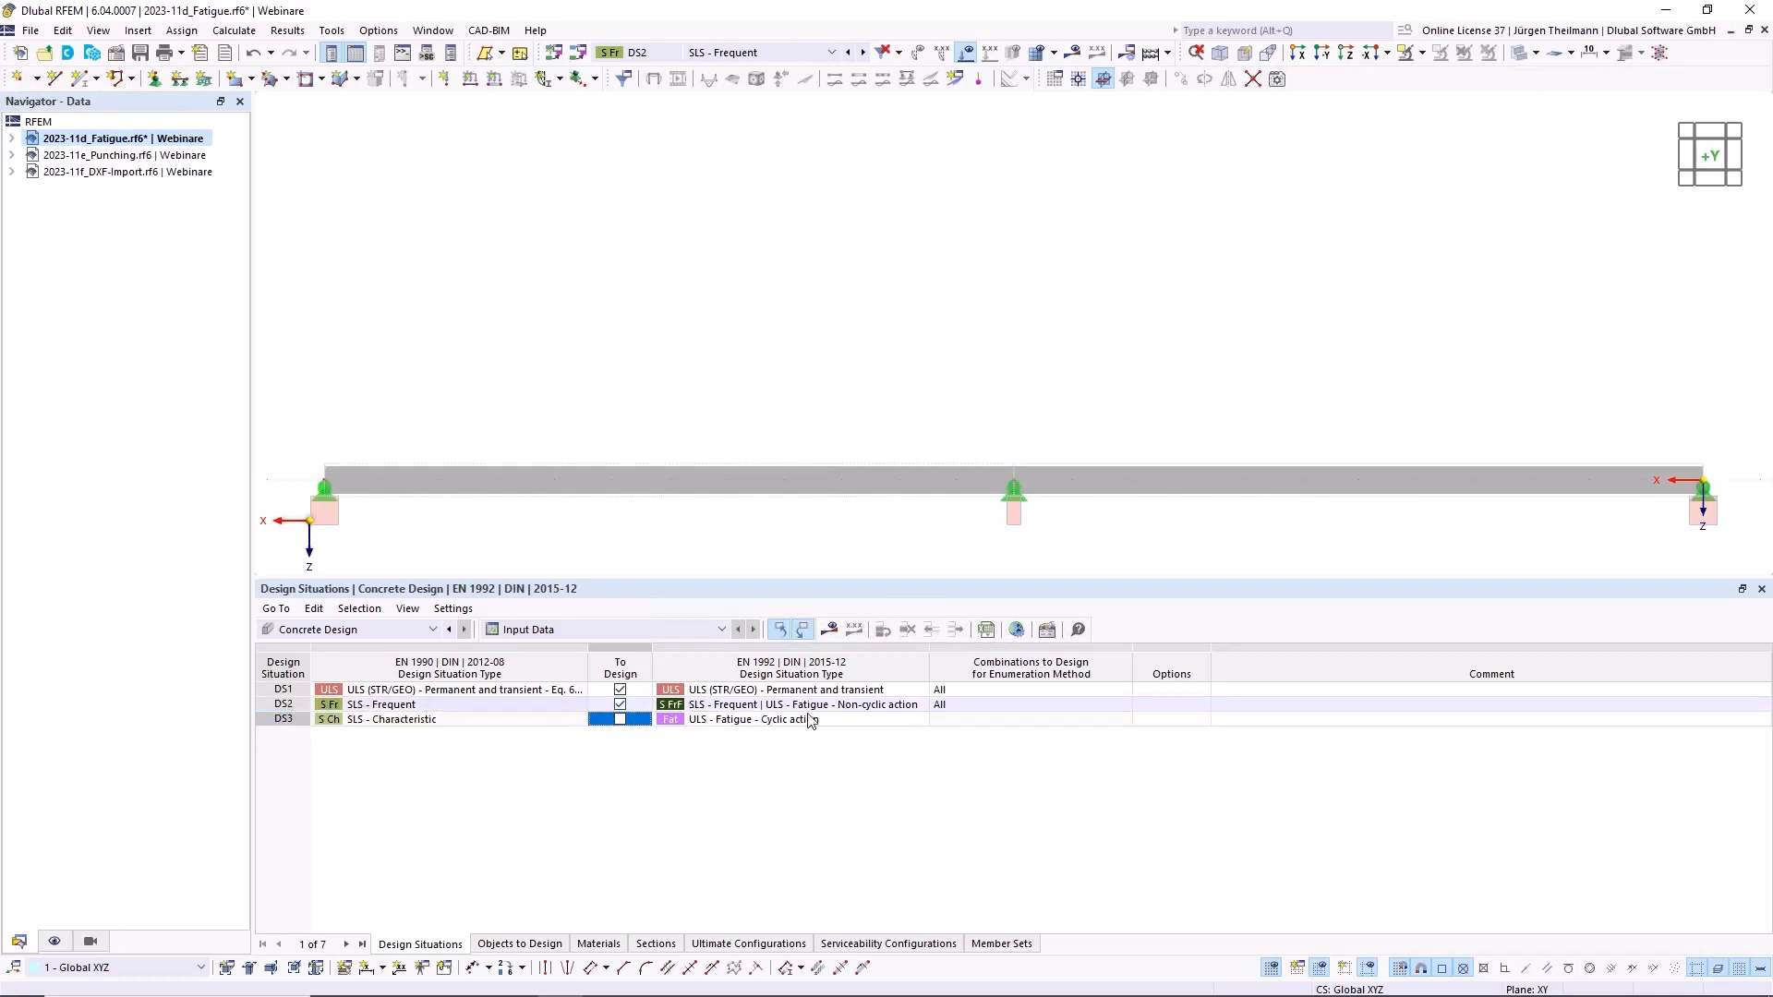
Step: Comment DS2 as Level 1 and keep its design type as SLS - Frequent | ULS - Fatigue - Non-cyclic action
{"action": "left_click", "coordinate": [1256, 705]}
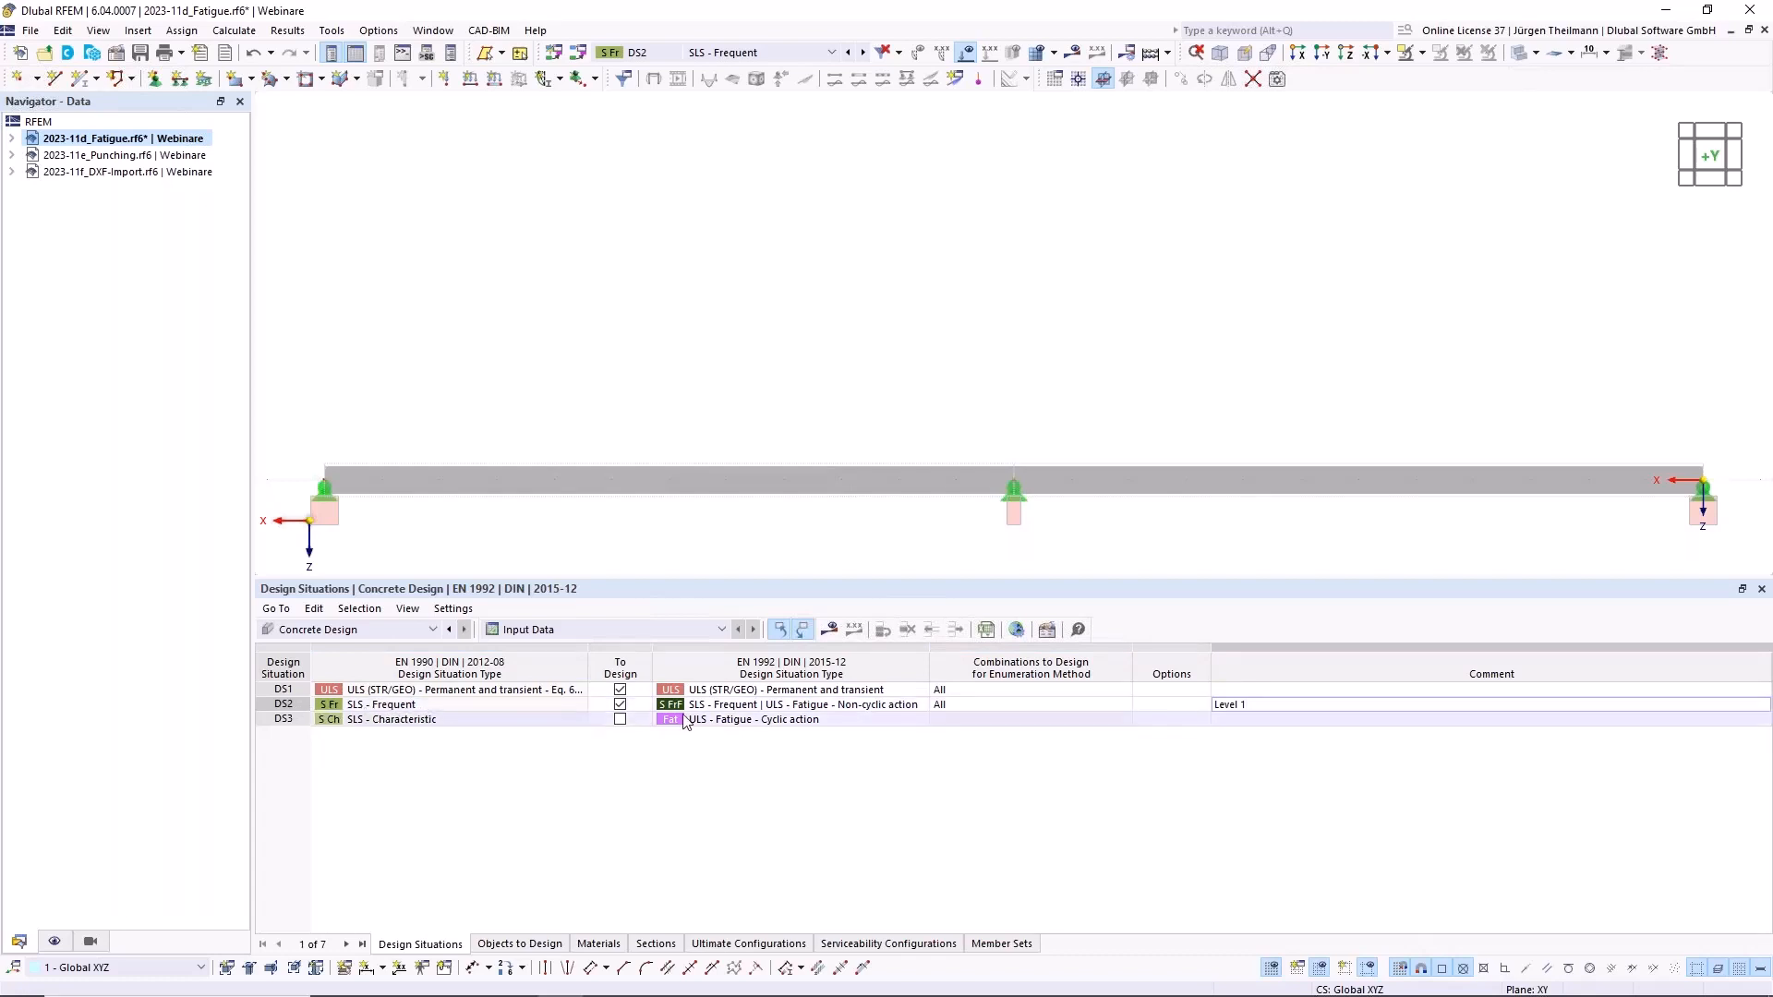
{"action": "left_click", "coordinate": [797, 707]}
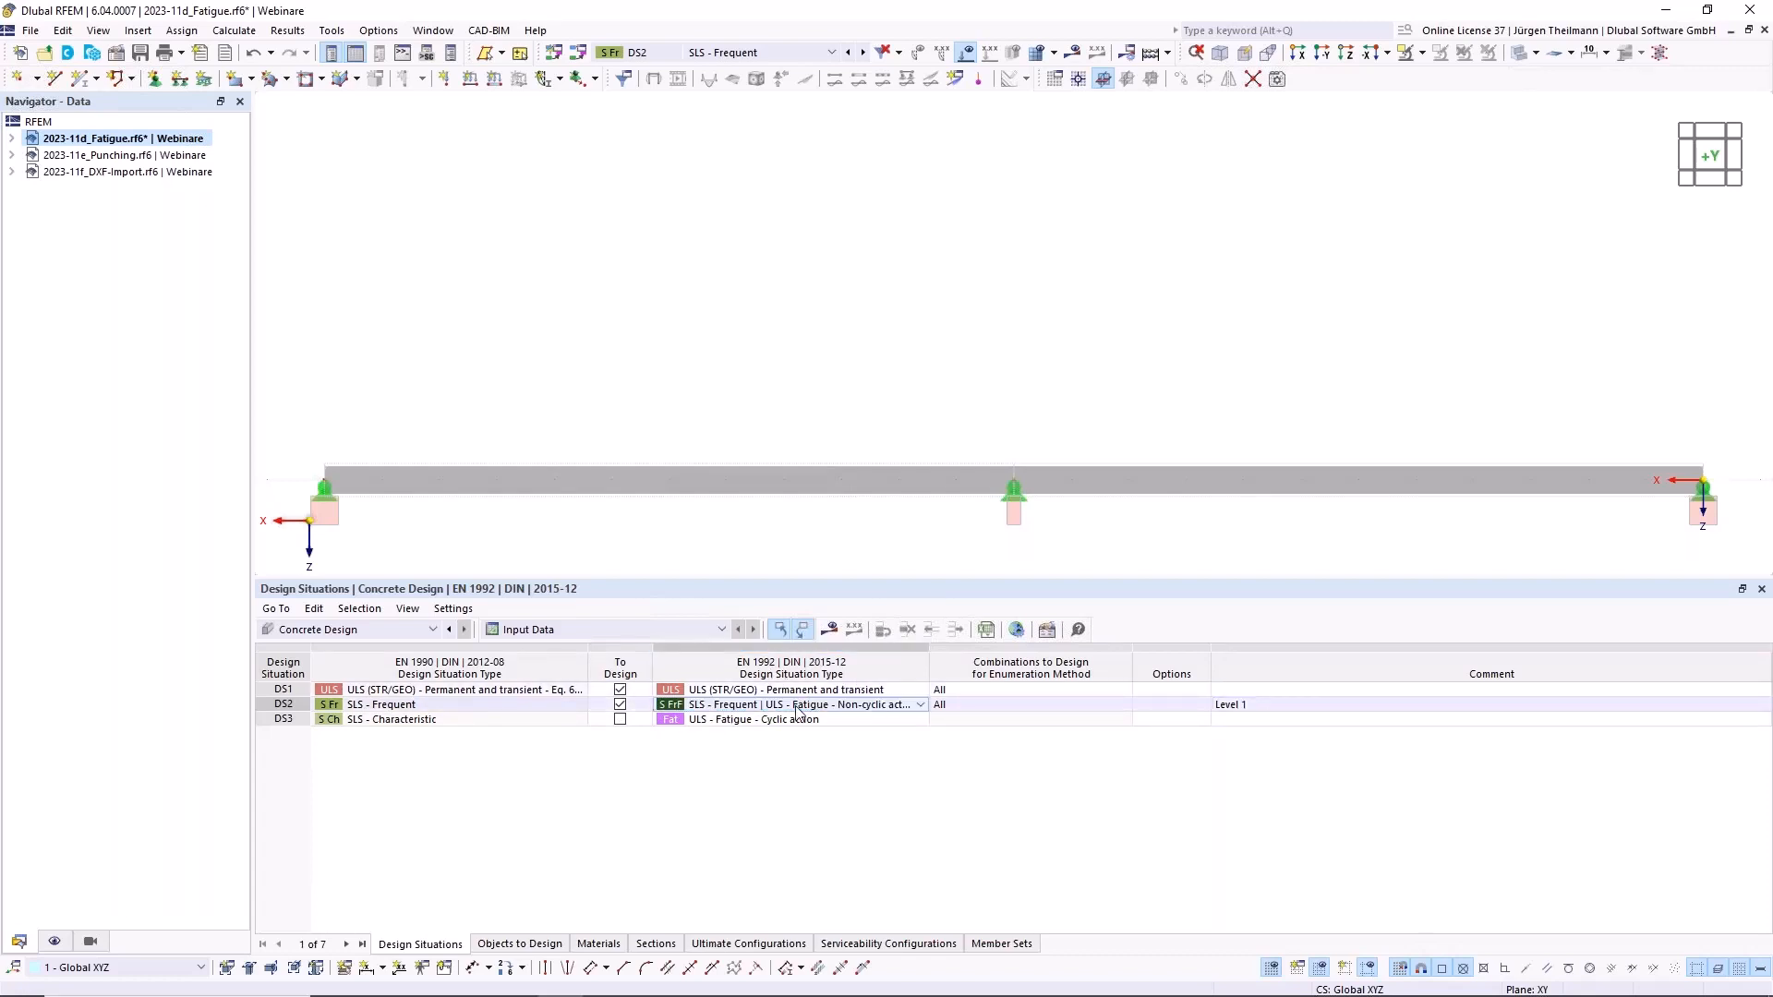
{"action": "left_click", "coordinate": [921, 704]}
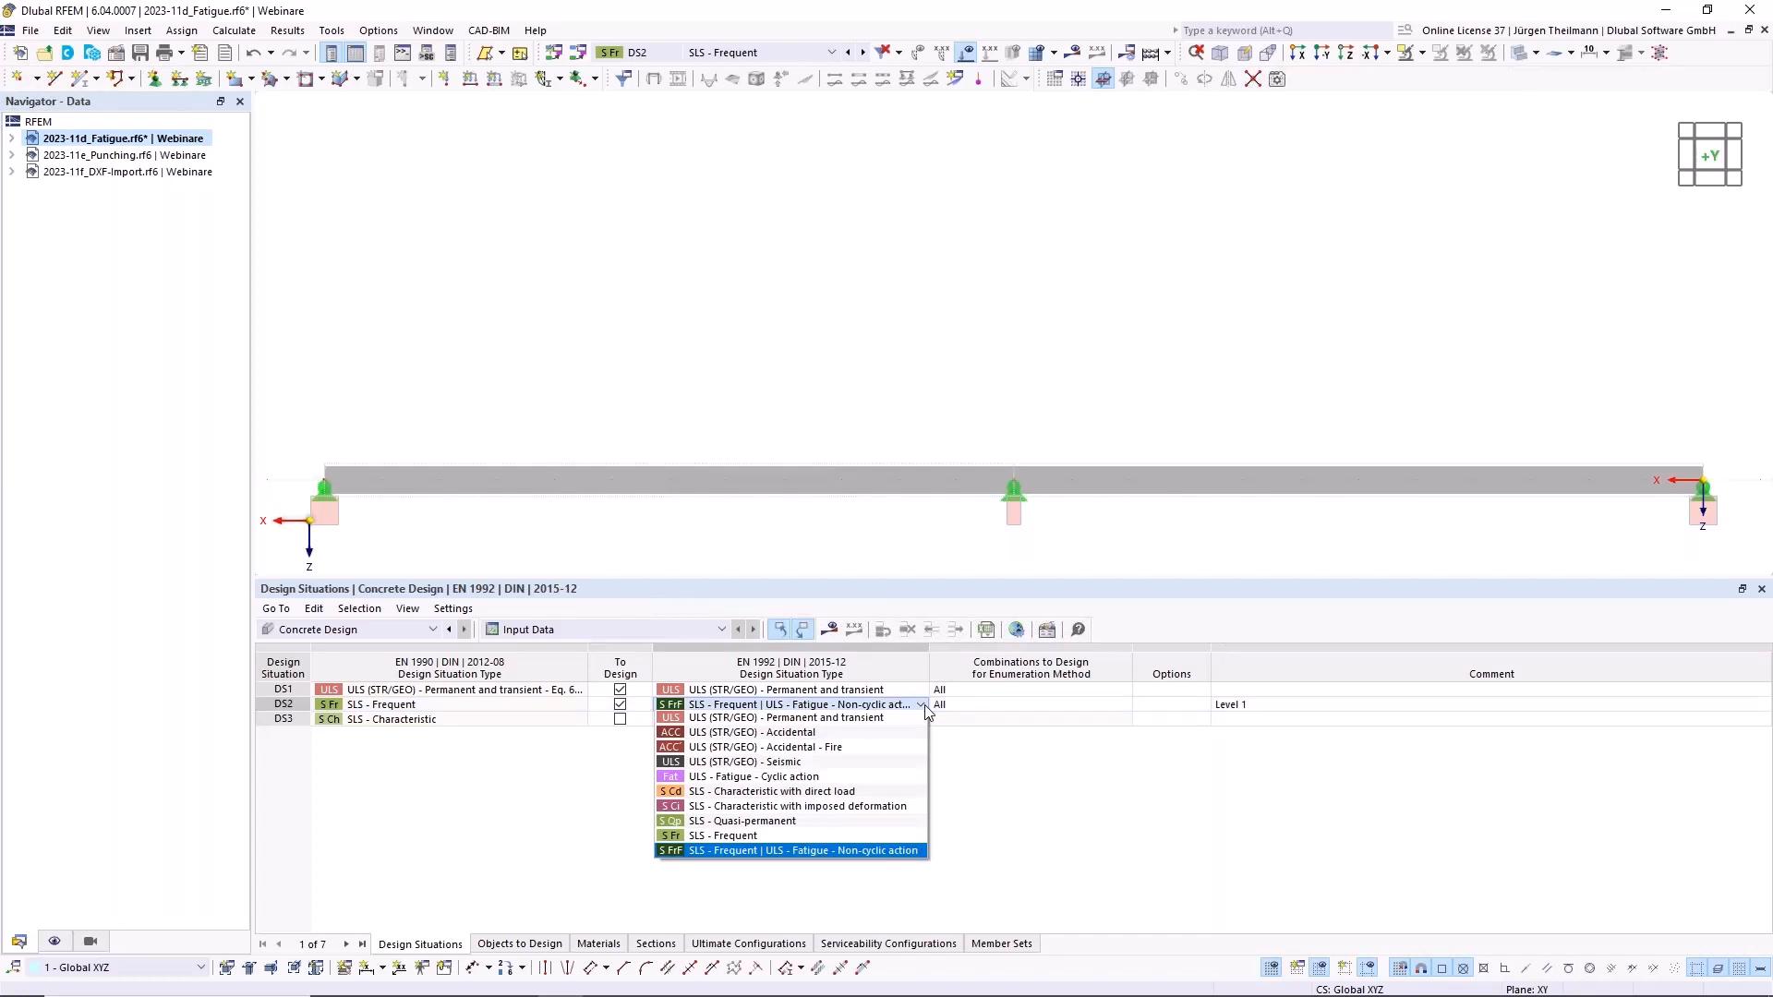
{"action": "left_click", "coordinate": [868, 851]}
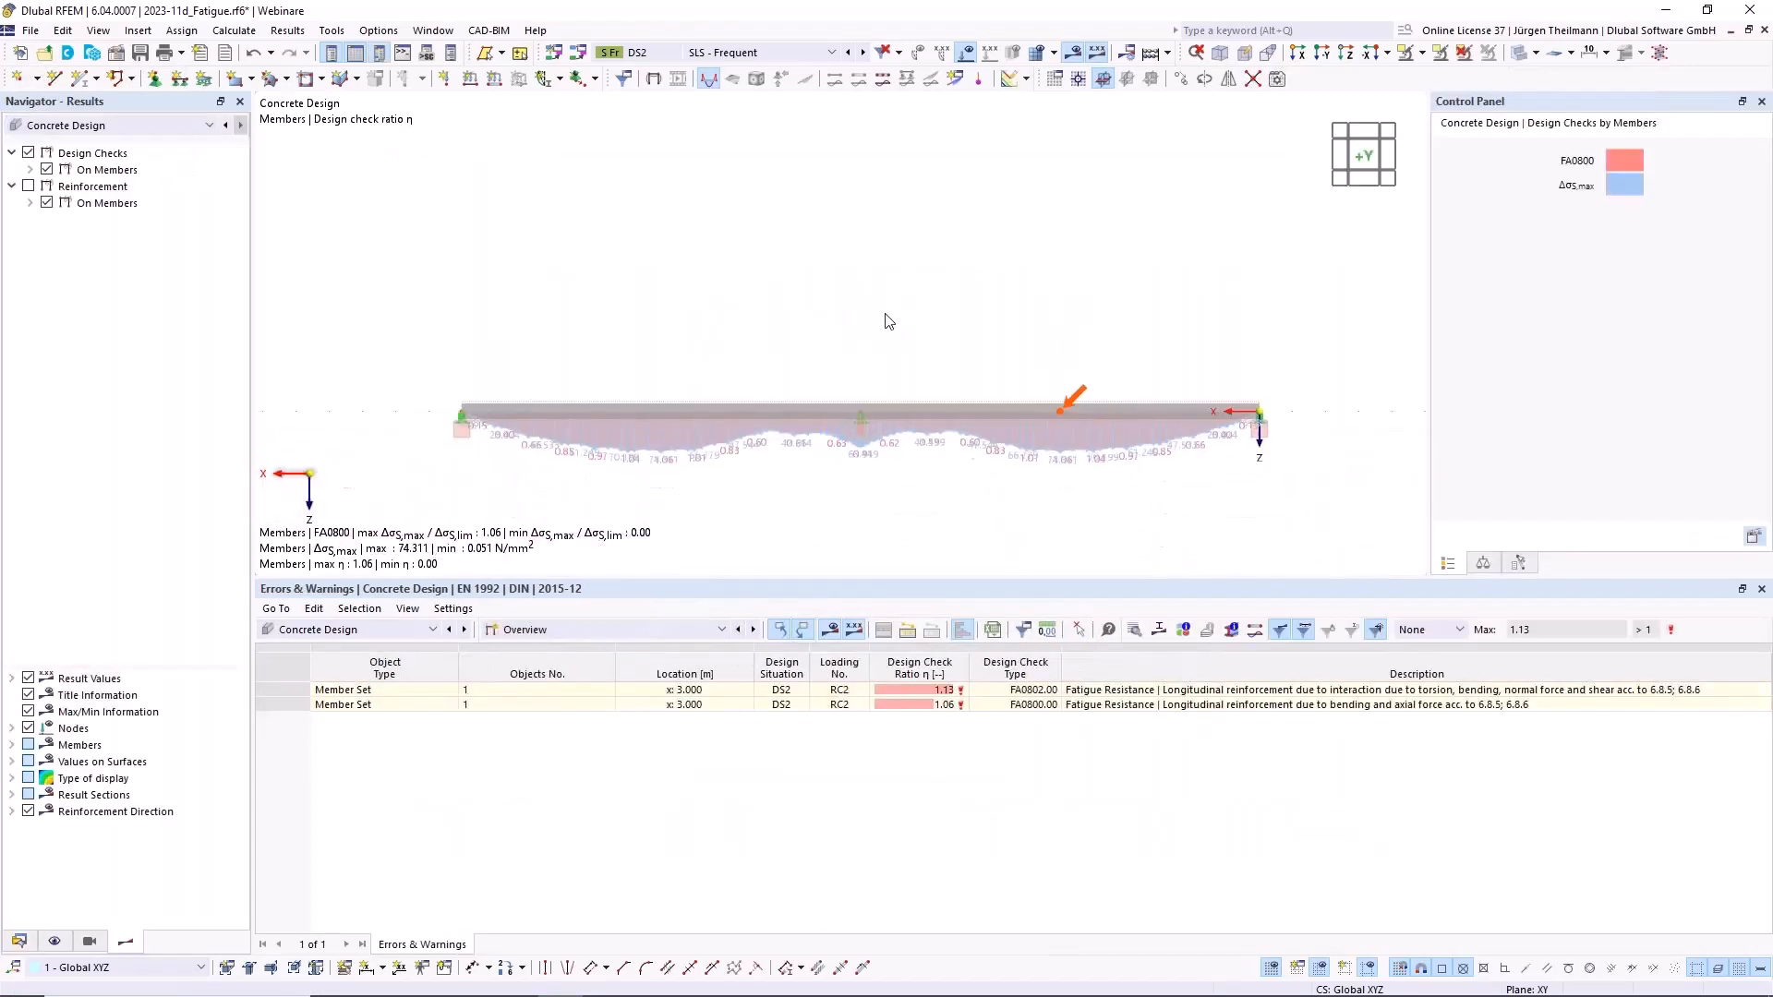
Step: Inspect the design check details of fatigue check FA0800 for longitudinal reinforcement due to bending and axial force in DS2
{"action": "scroll", "coordinate": [810, 434], "scroll_direction": "up", "scroll_amount": 1}
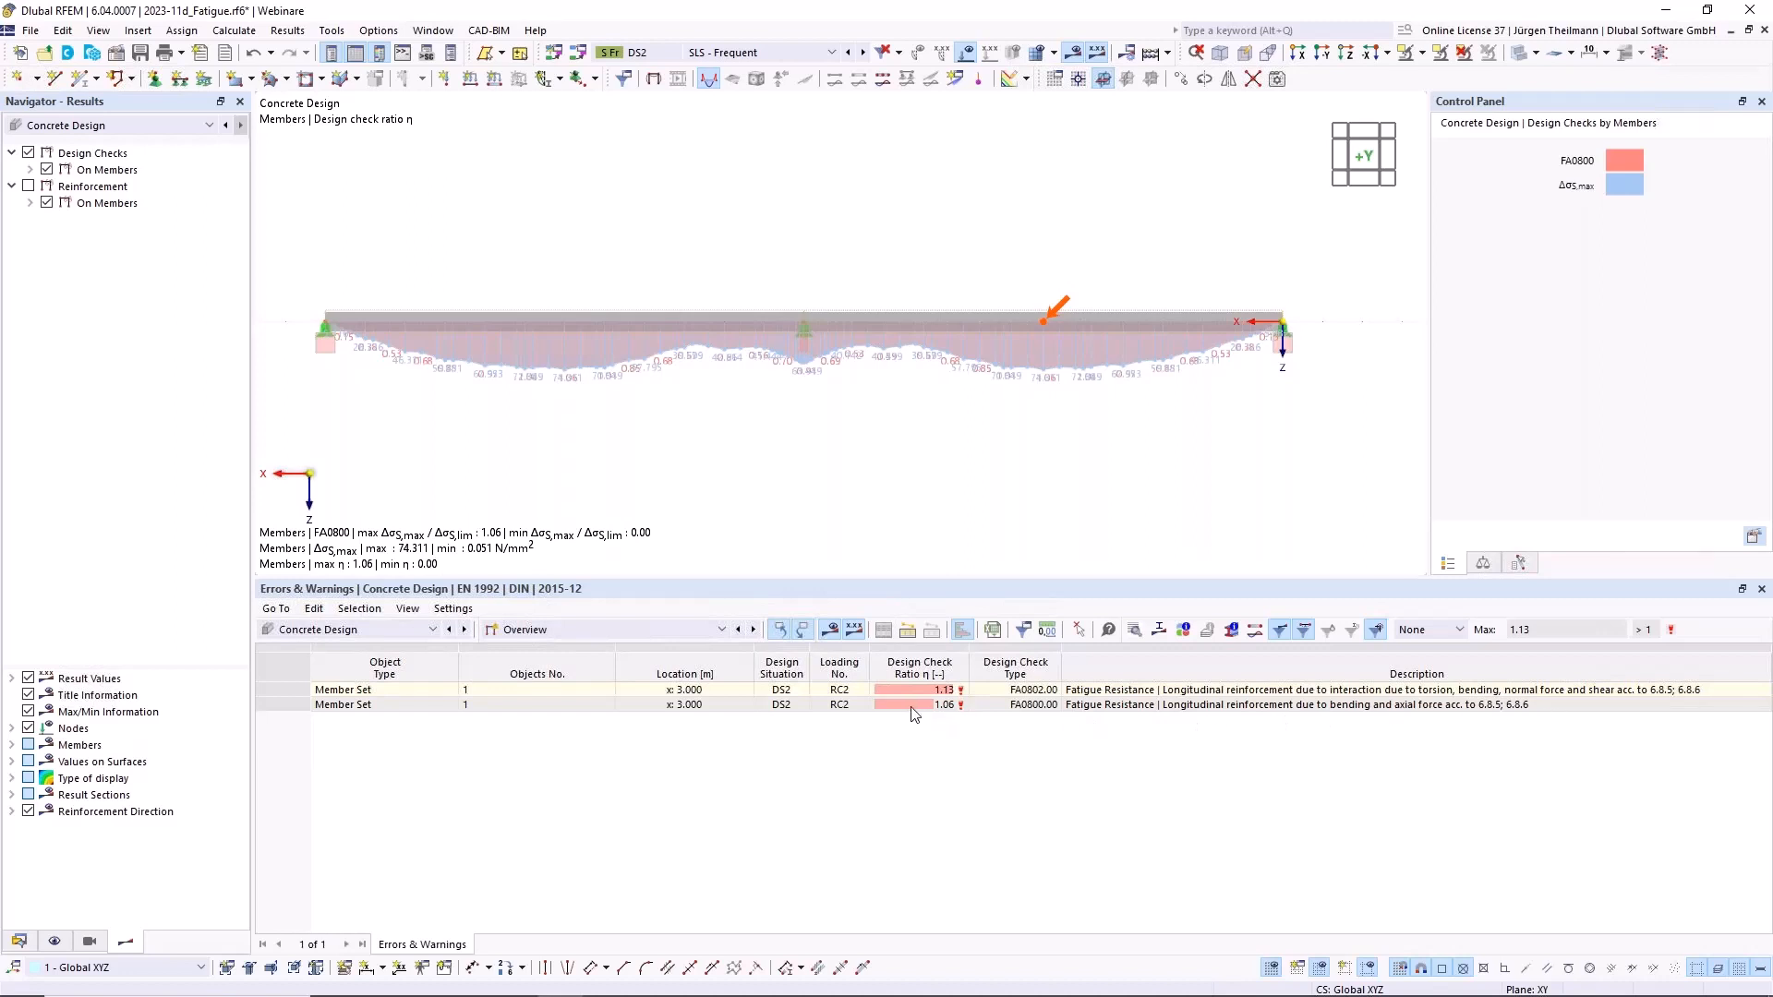
{"action": "left_click", "coordinate": [1227, 707]}
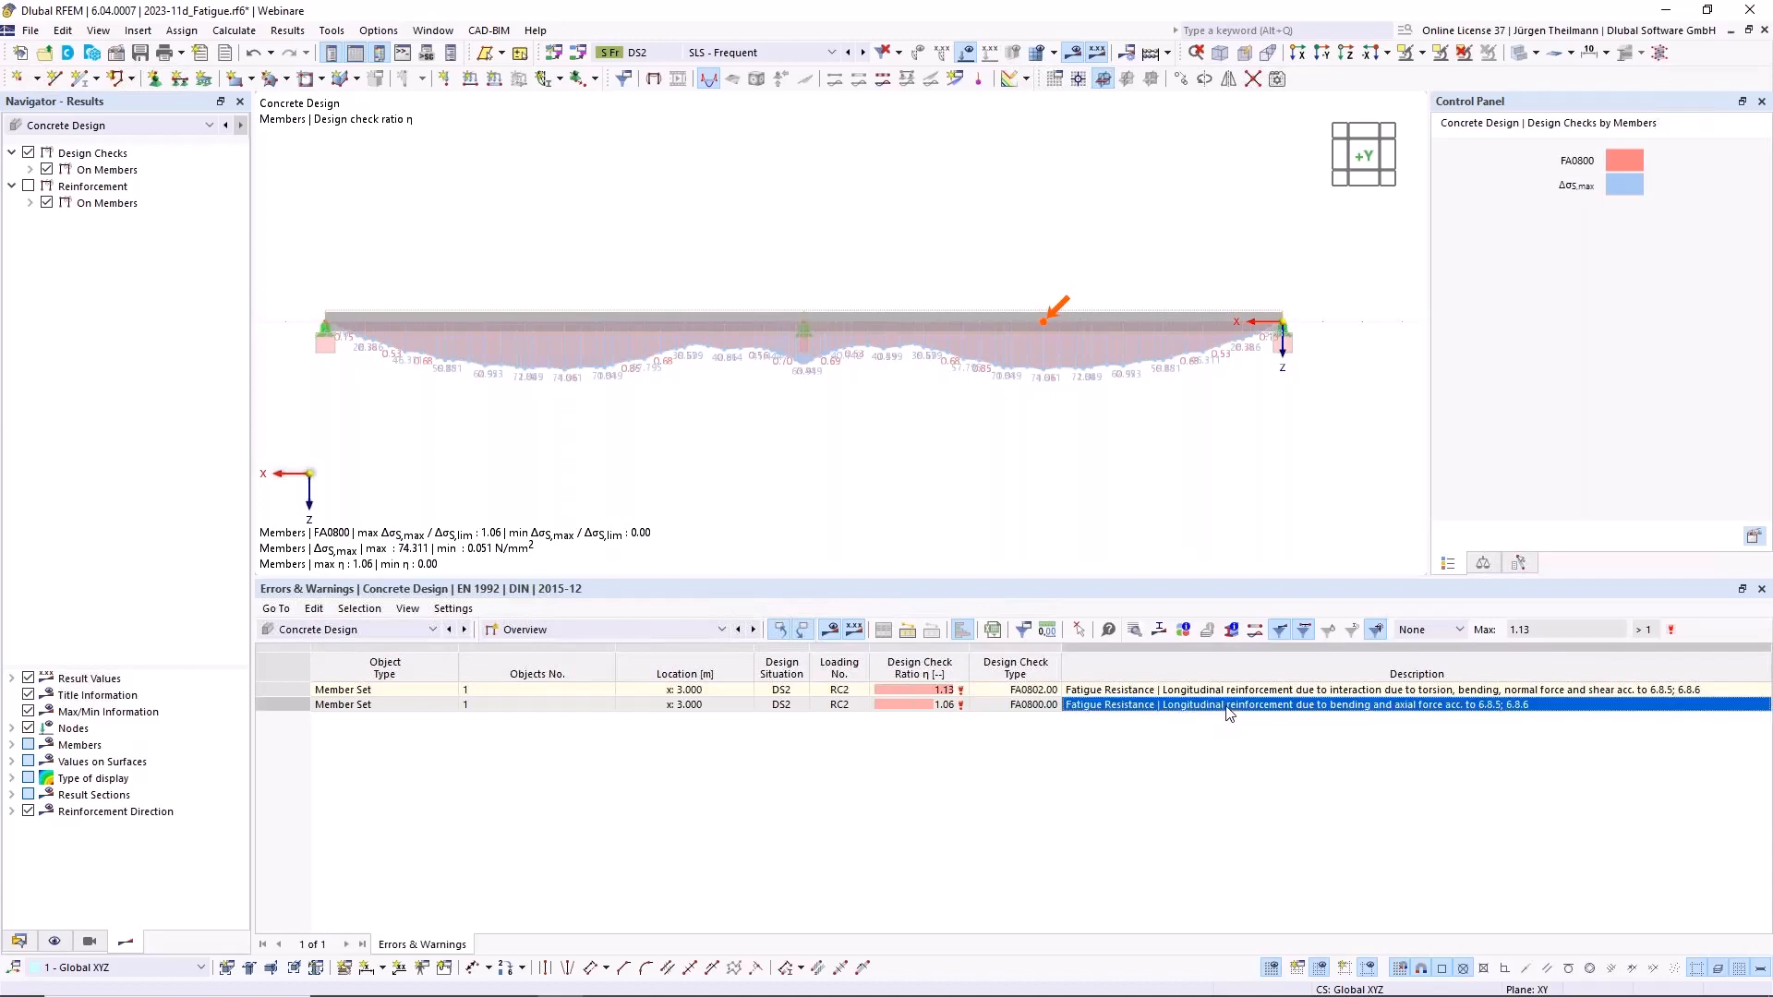
{"action": "double_click", "coordinate": [1227, 708]}
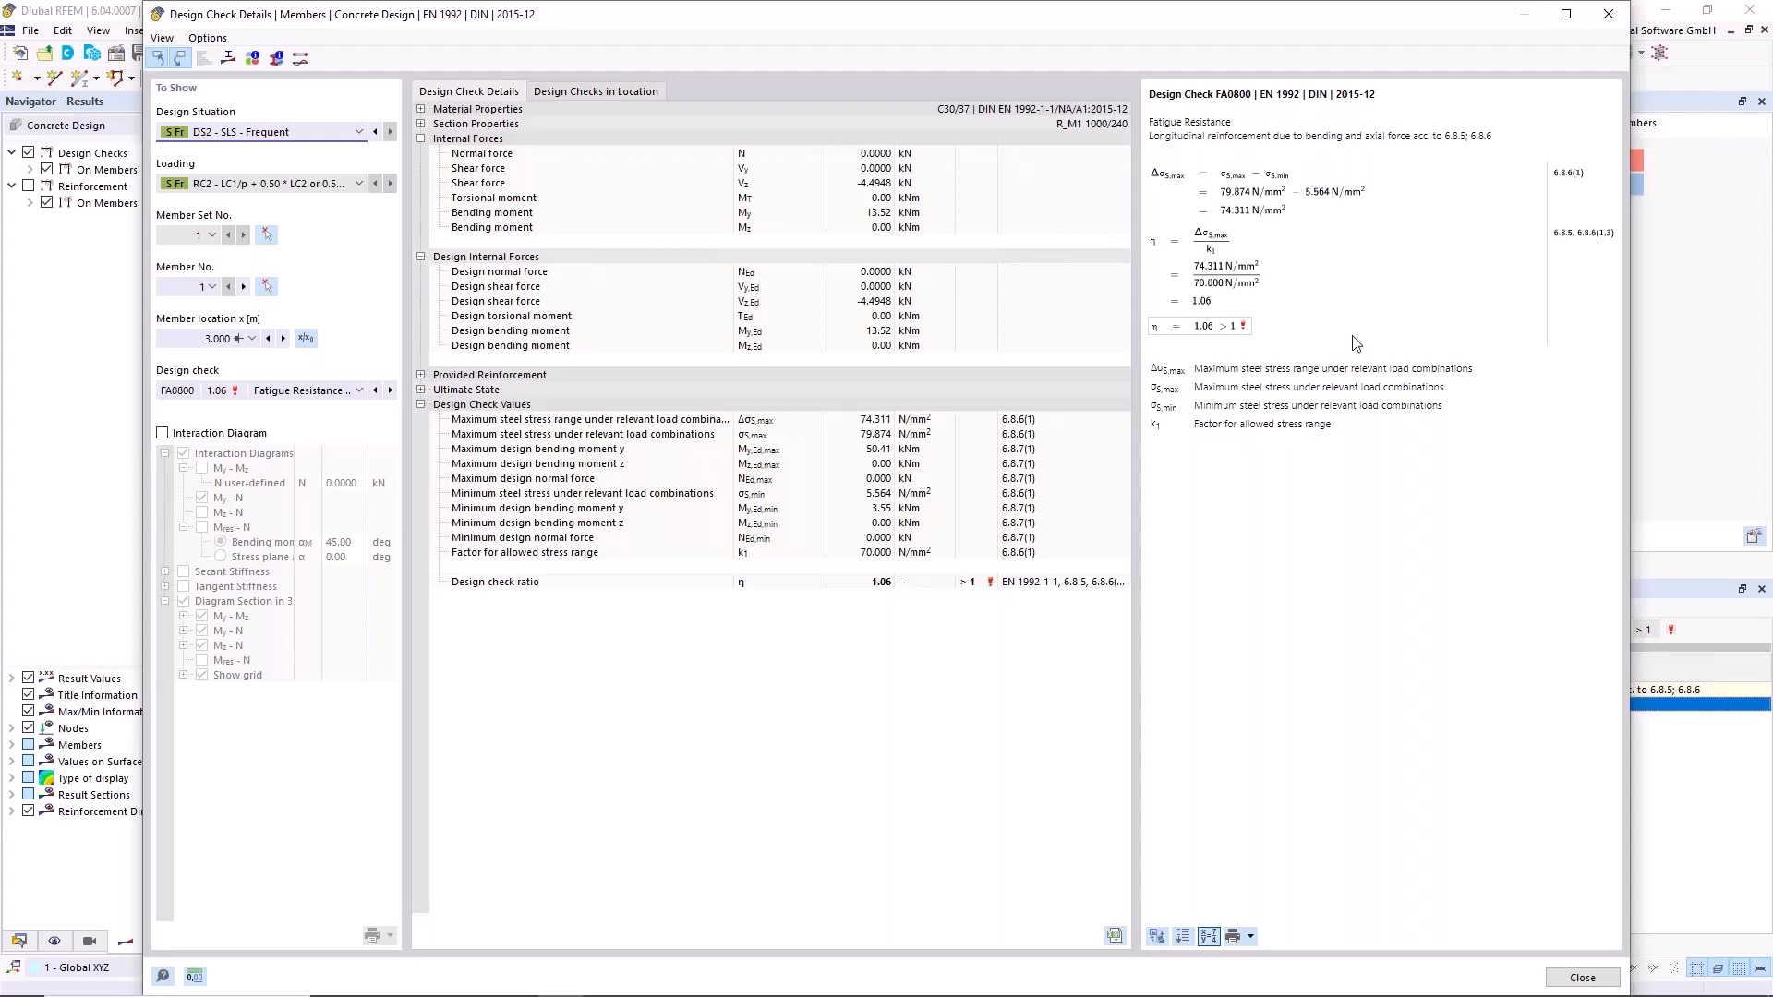
{"action": "left_click", "coordinate": [1581, 978]}
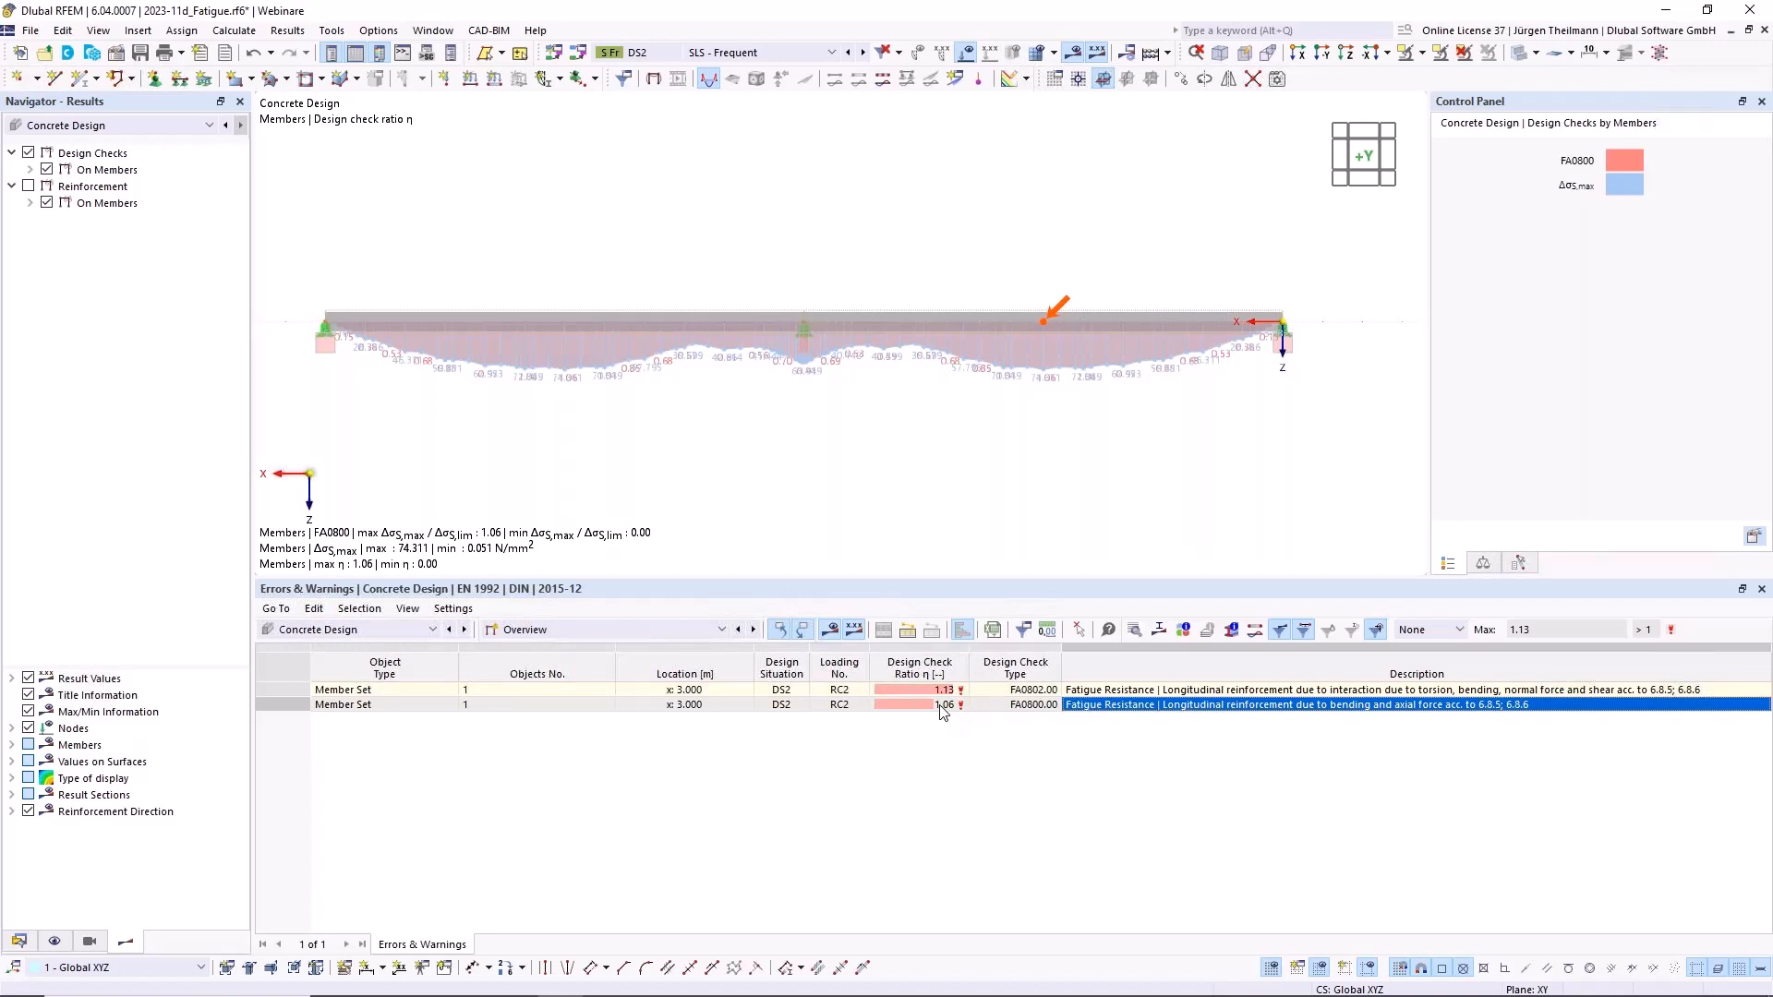
Step: In the Concrete Design design situations, exclude DS2 from the design, include DS3, and comment DS3 as Level 2
{"action": "left_click", "coordinate": [720, 635]}
{"action": "left_click", "coordinate": [680, 646]}
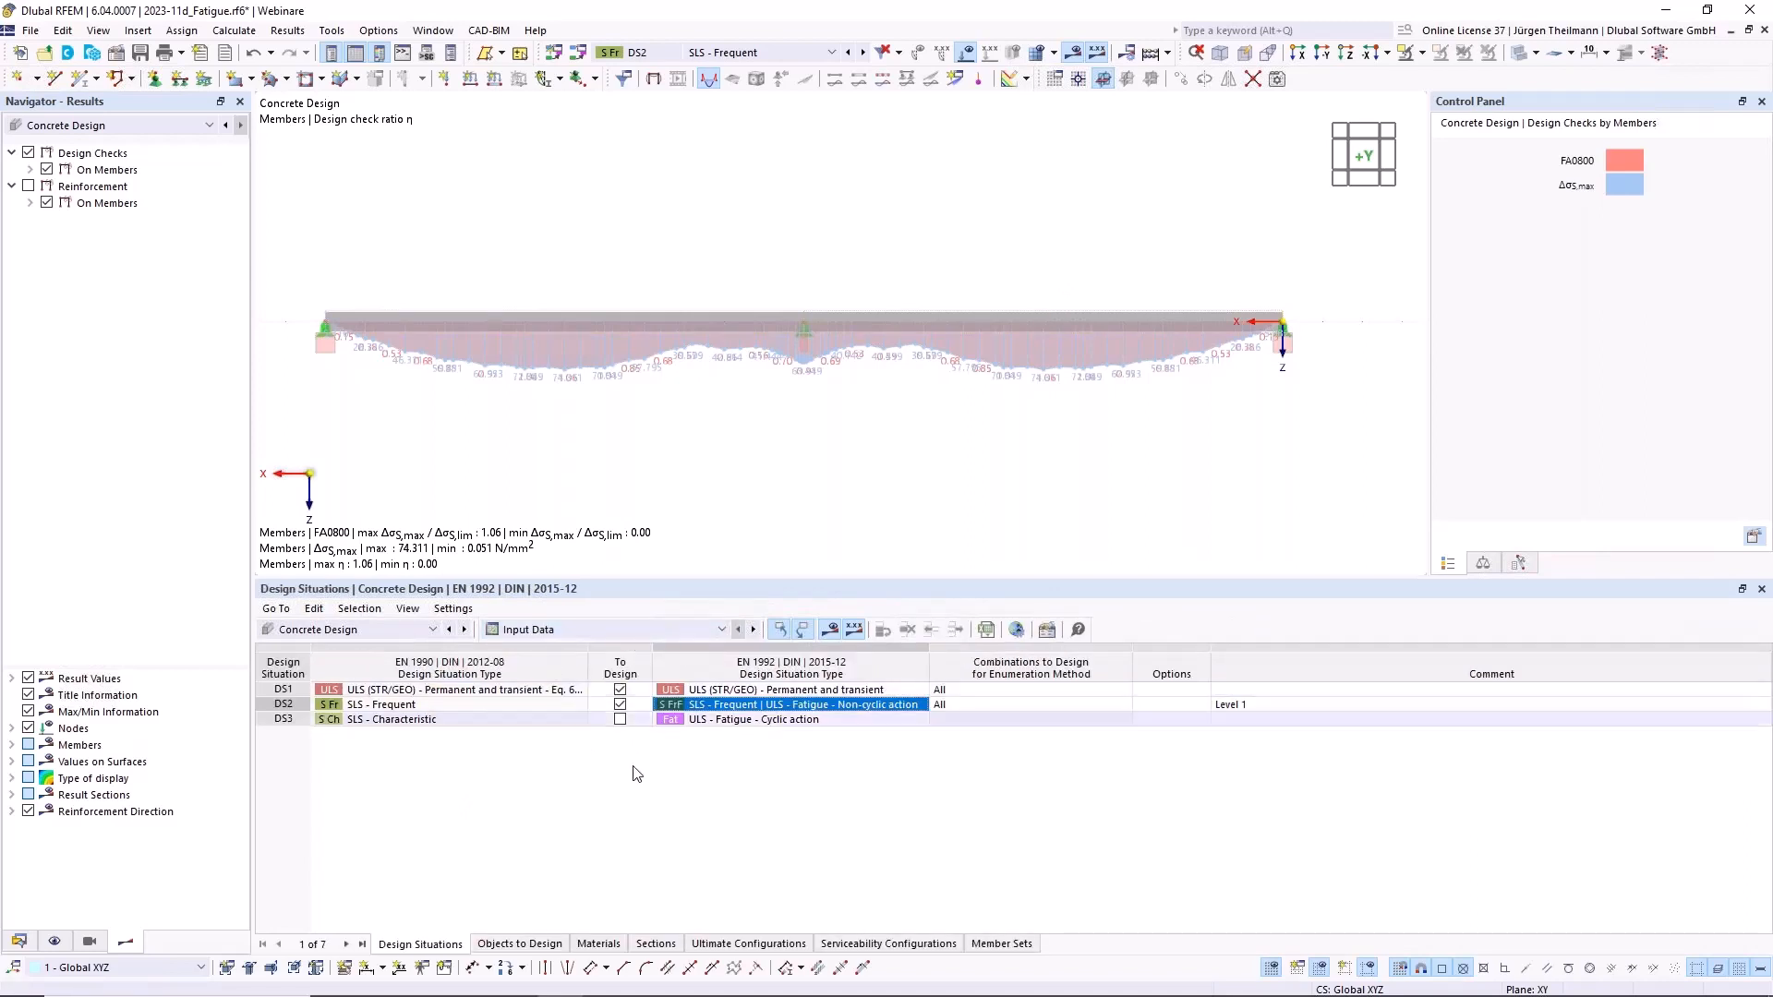
{"action": "left_click", "coordinate": [618, 707]}
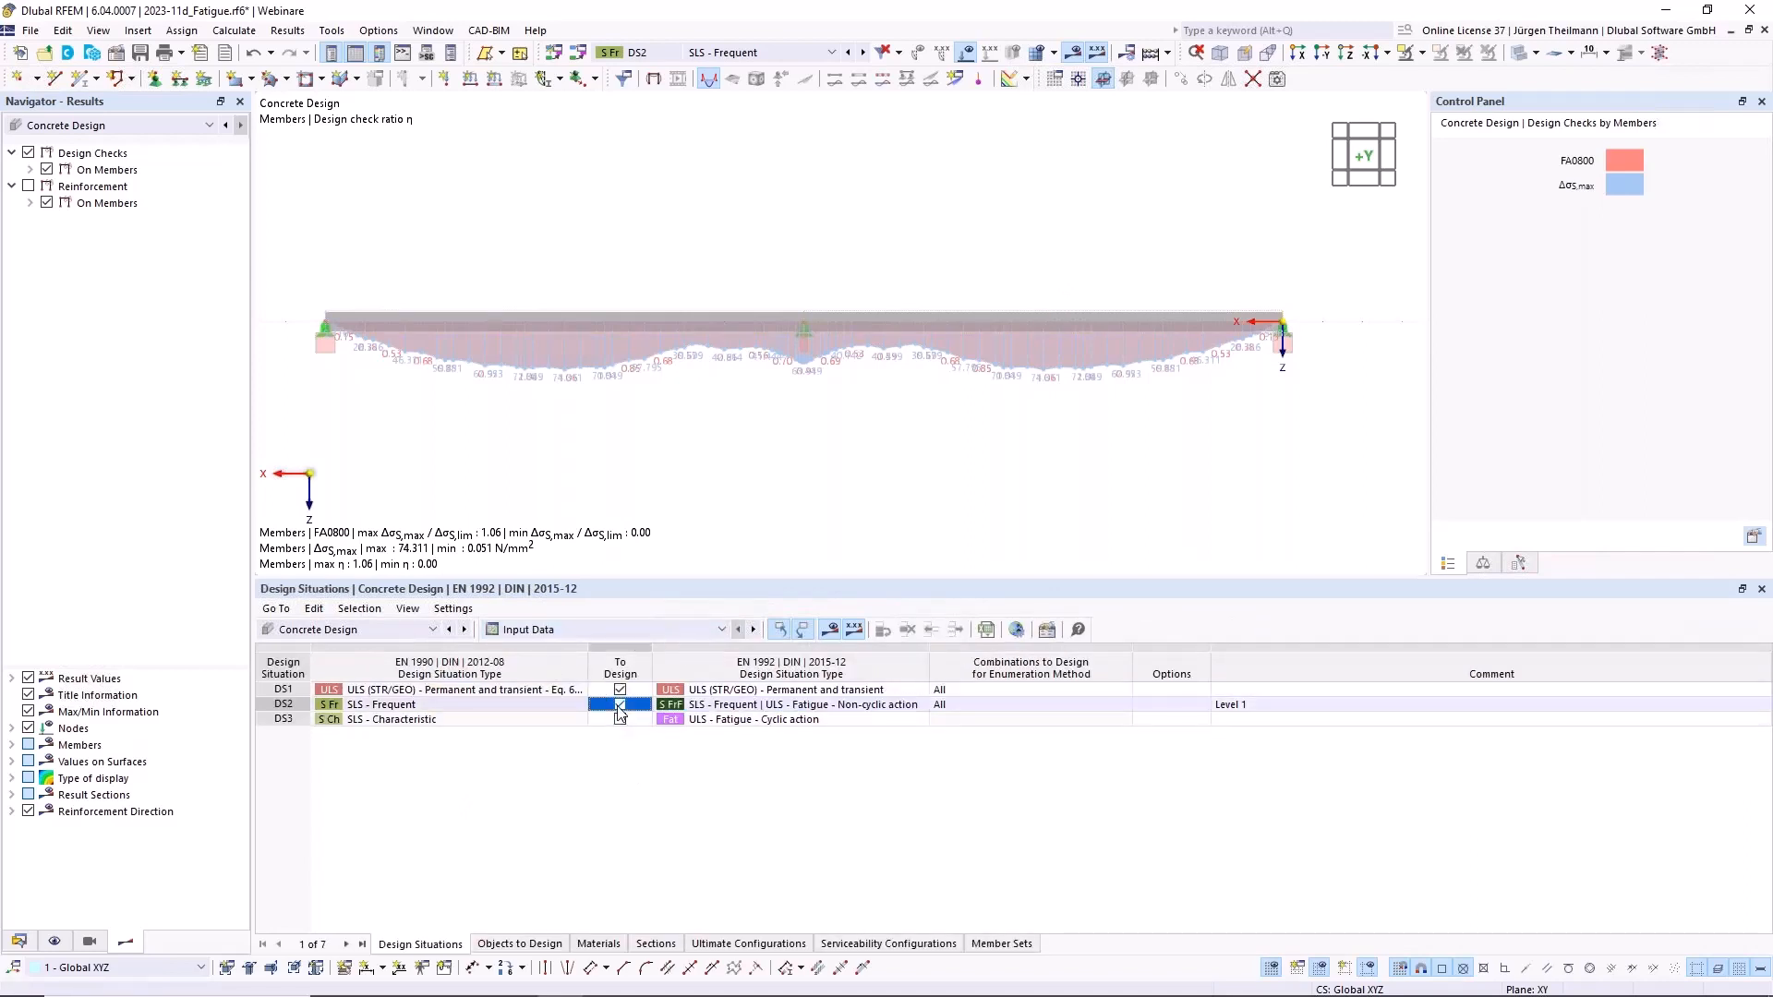
{"action": "left_click", "coordinate": [618, 707]}
{"action": "left_click", "coordinate": [962, 588]}
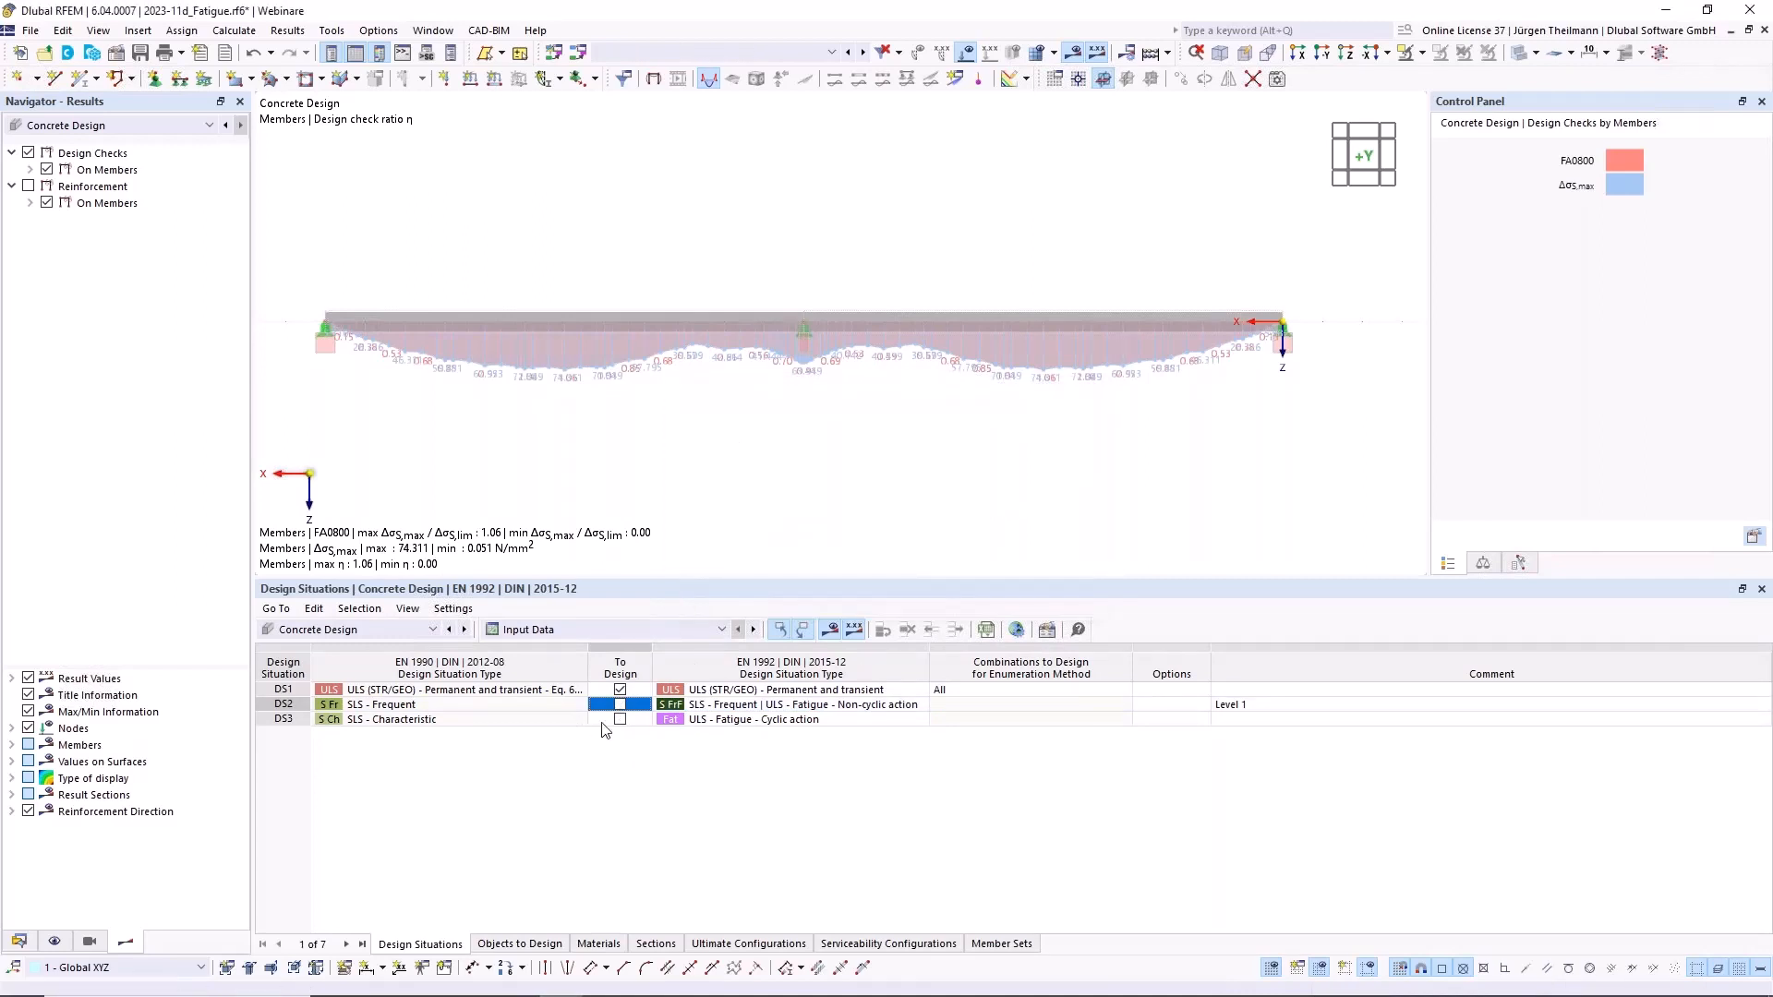
{"action": "left_click", "coordinate": [619, 719]}
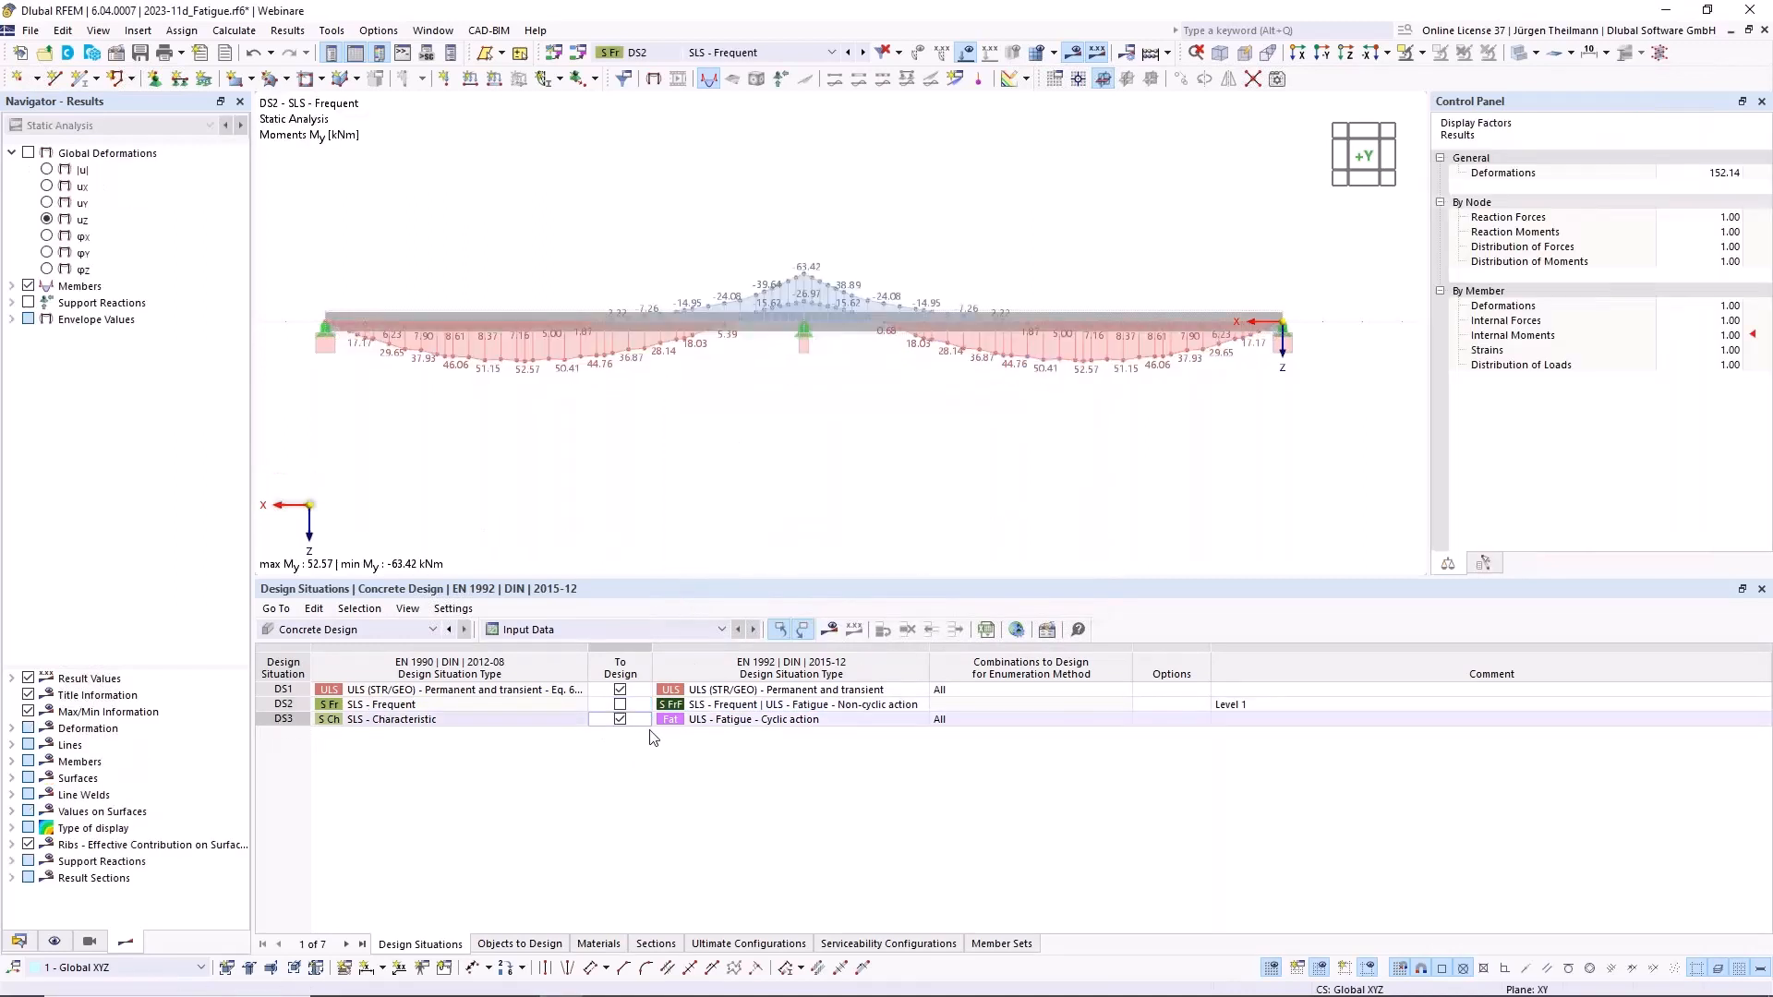
{"action": "left_click", "coordinate": [1258, 722]}
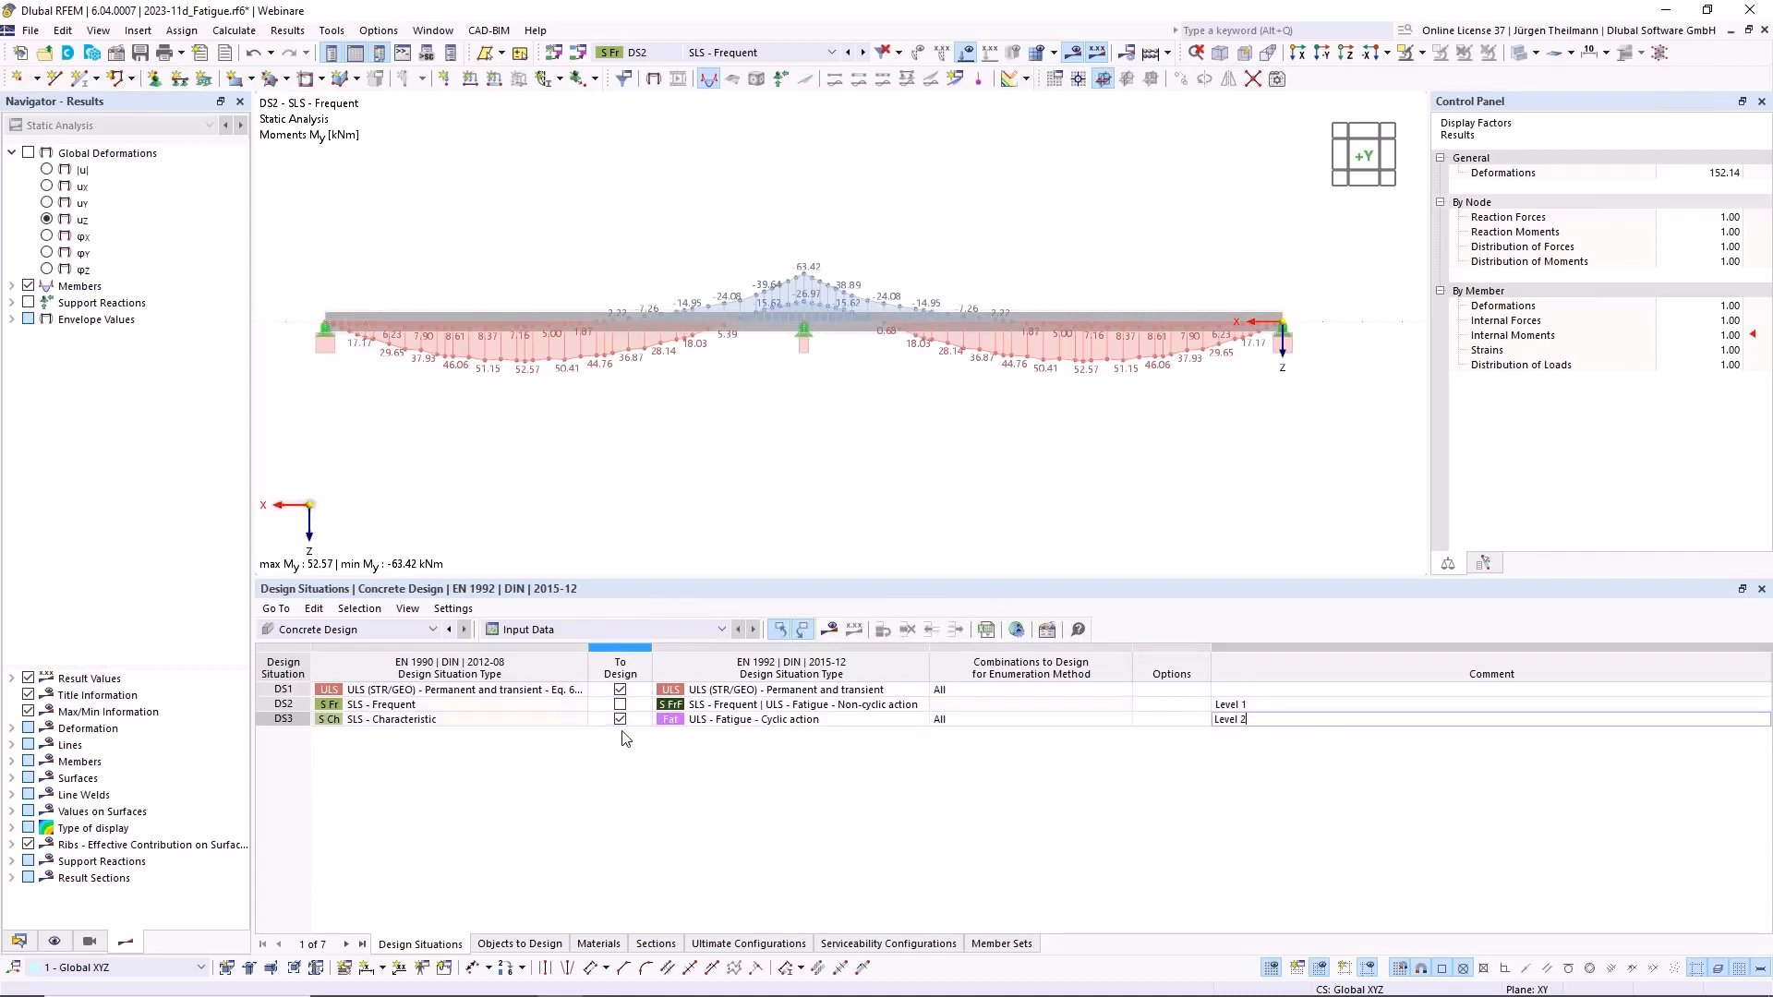
Step: Set the Default ultimate configuration's fatigue check to the method of damage equivalent stress range acc. to 6.8.5 and 6.8.7(1), and calculate the design results
{"action": "left_click", "coordinate": [719, 944]}
{"action": "left_click", "coordinate": [322, 693]}
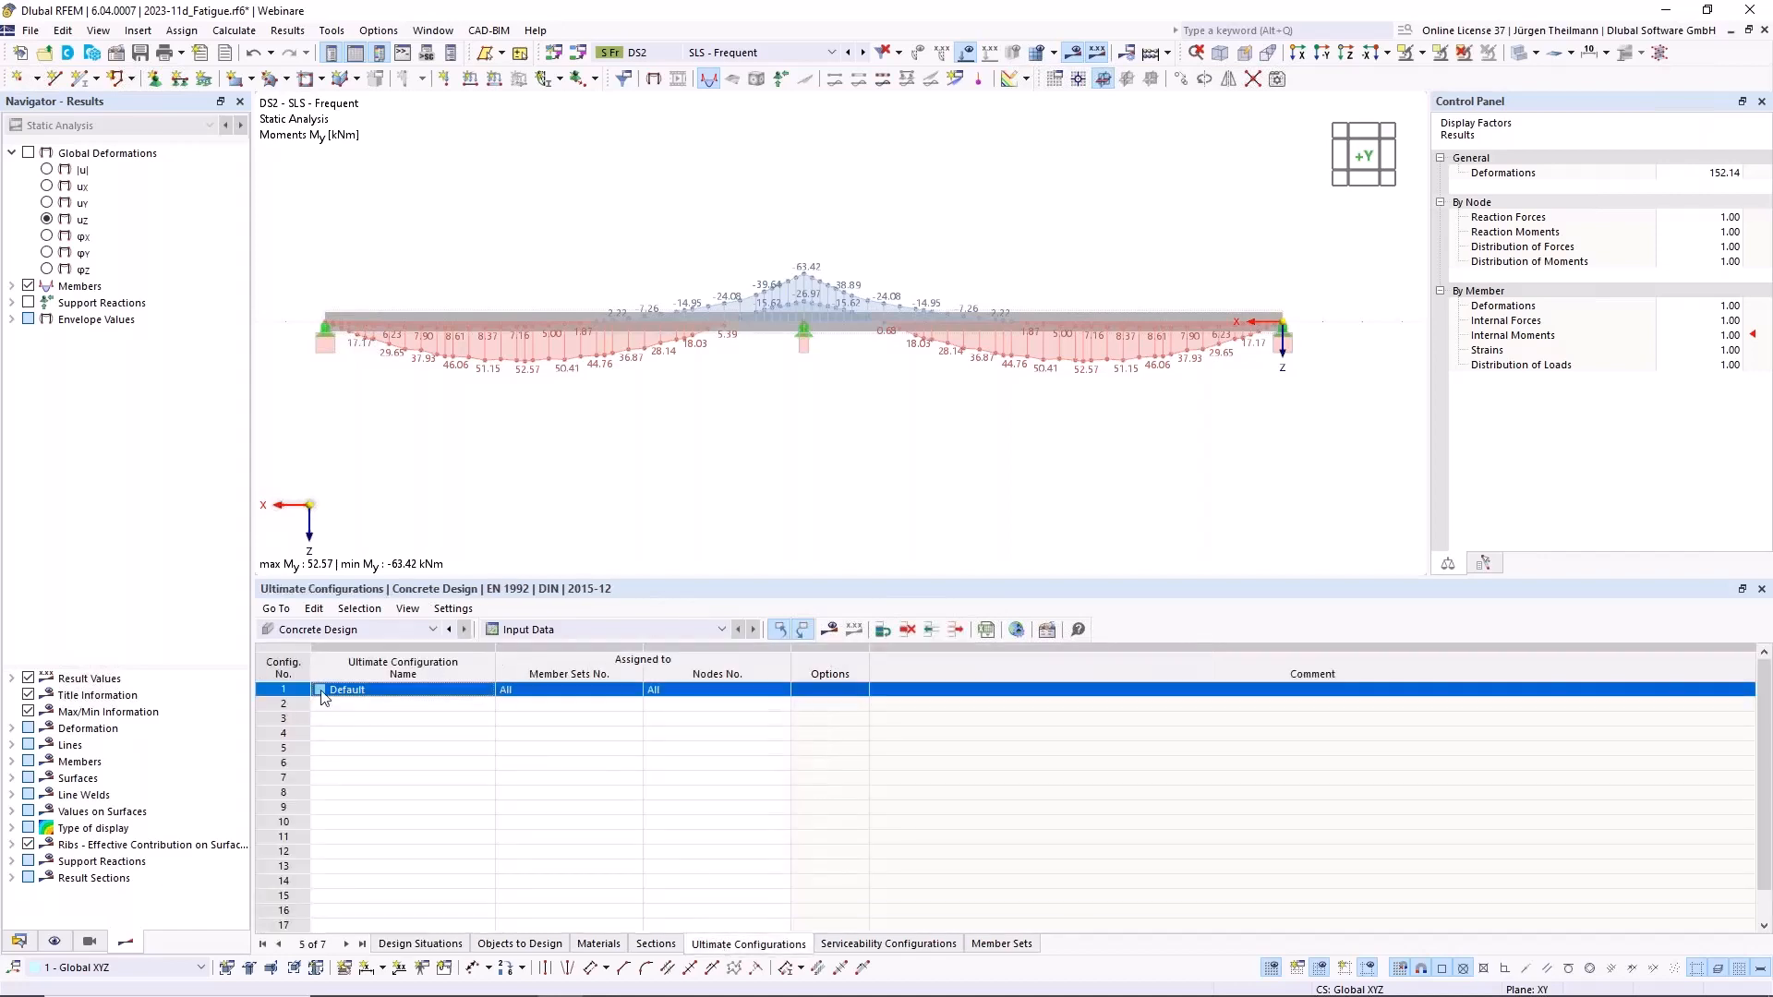
{"action": "double_click", "coordinate": [324, 696]}
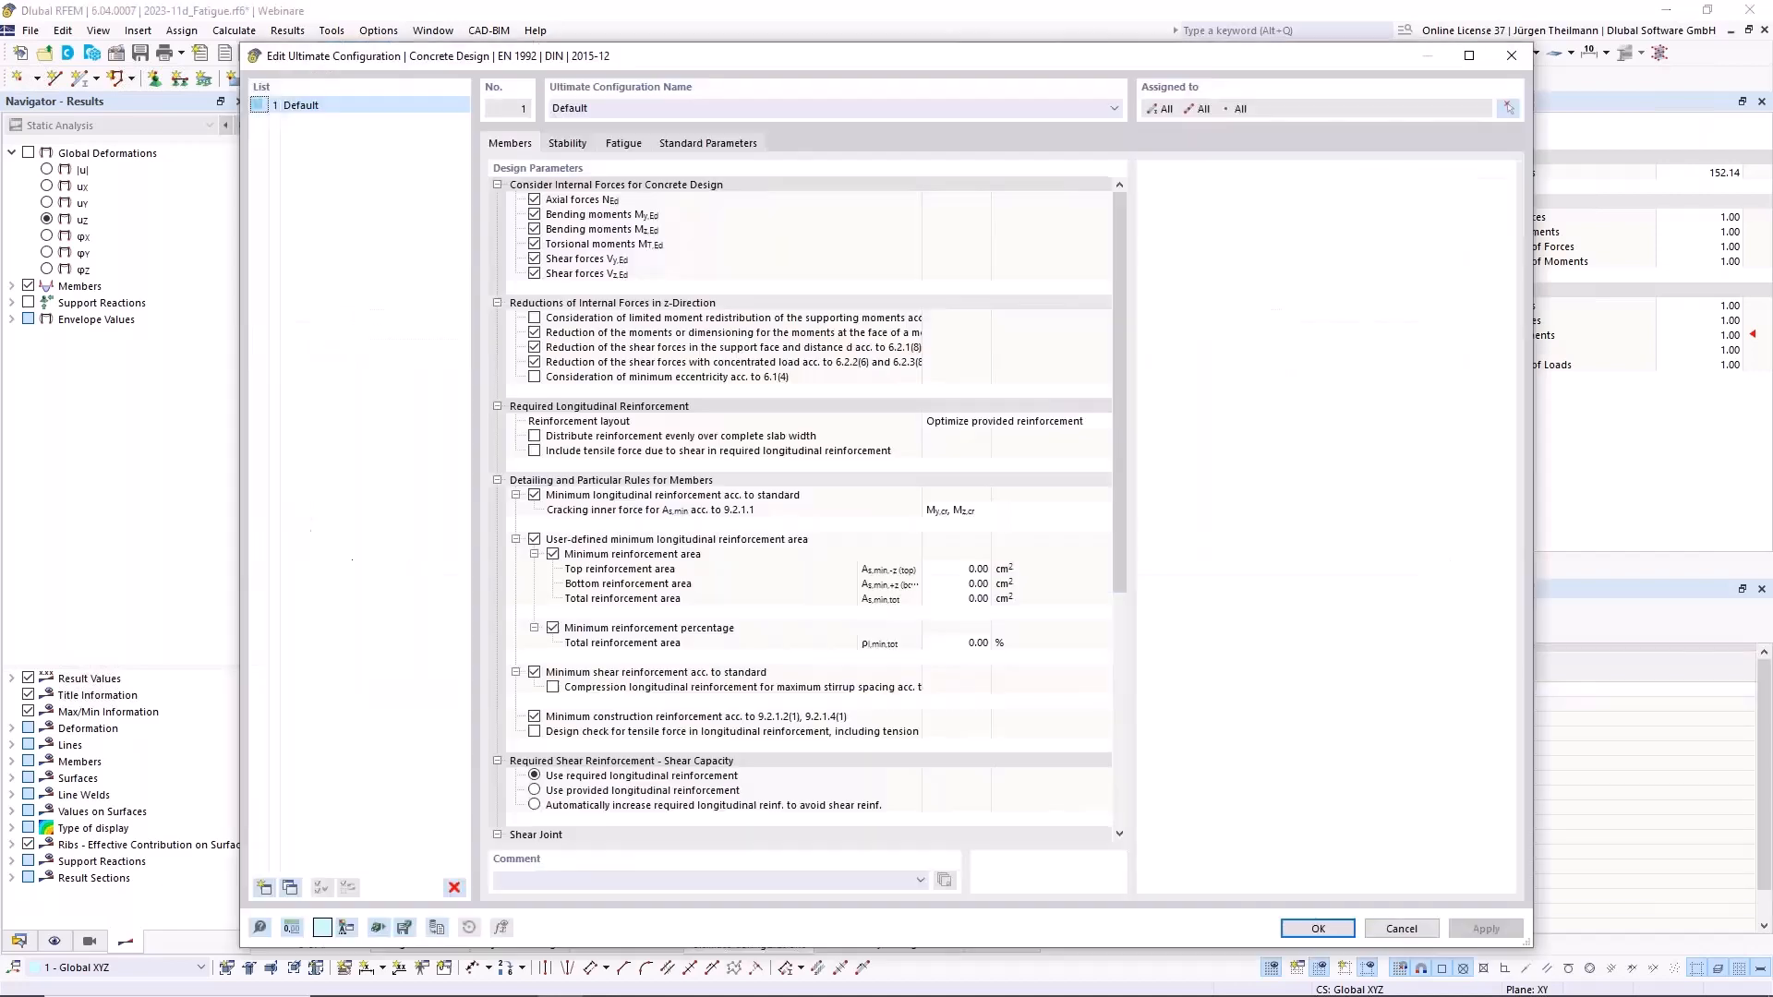
{"action": "left_click", "coordinate": [623, 143]}
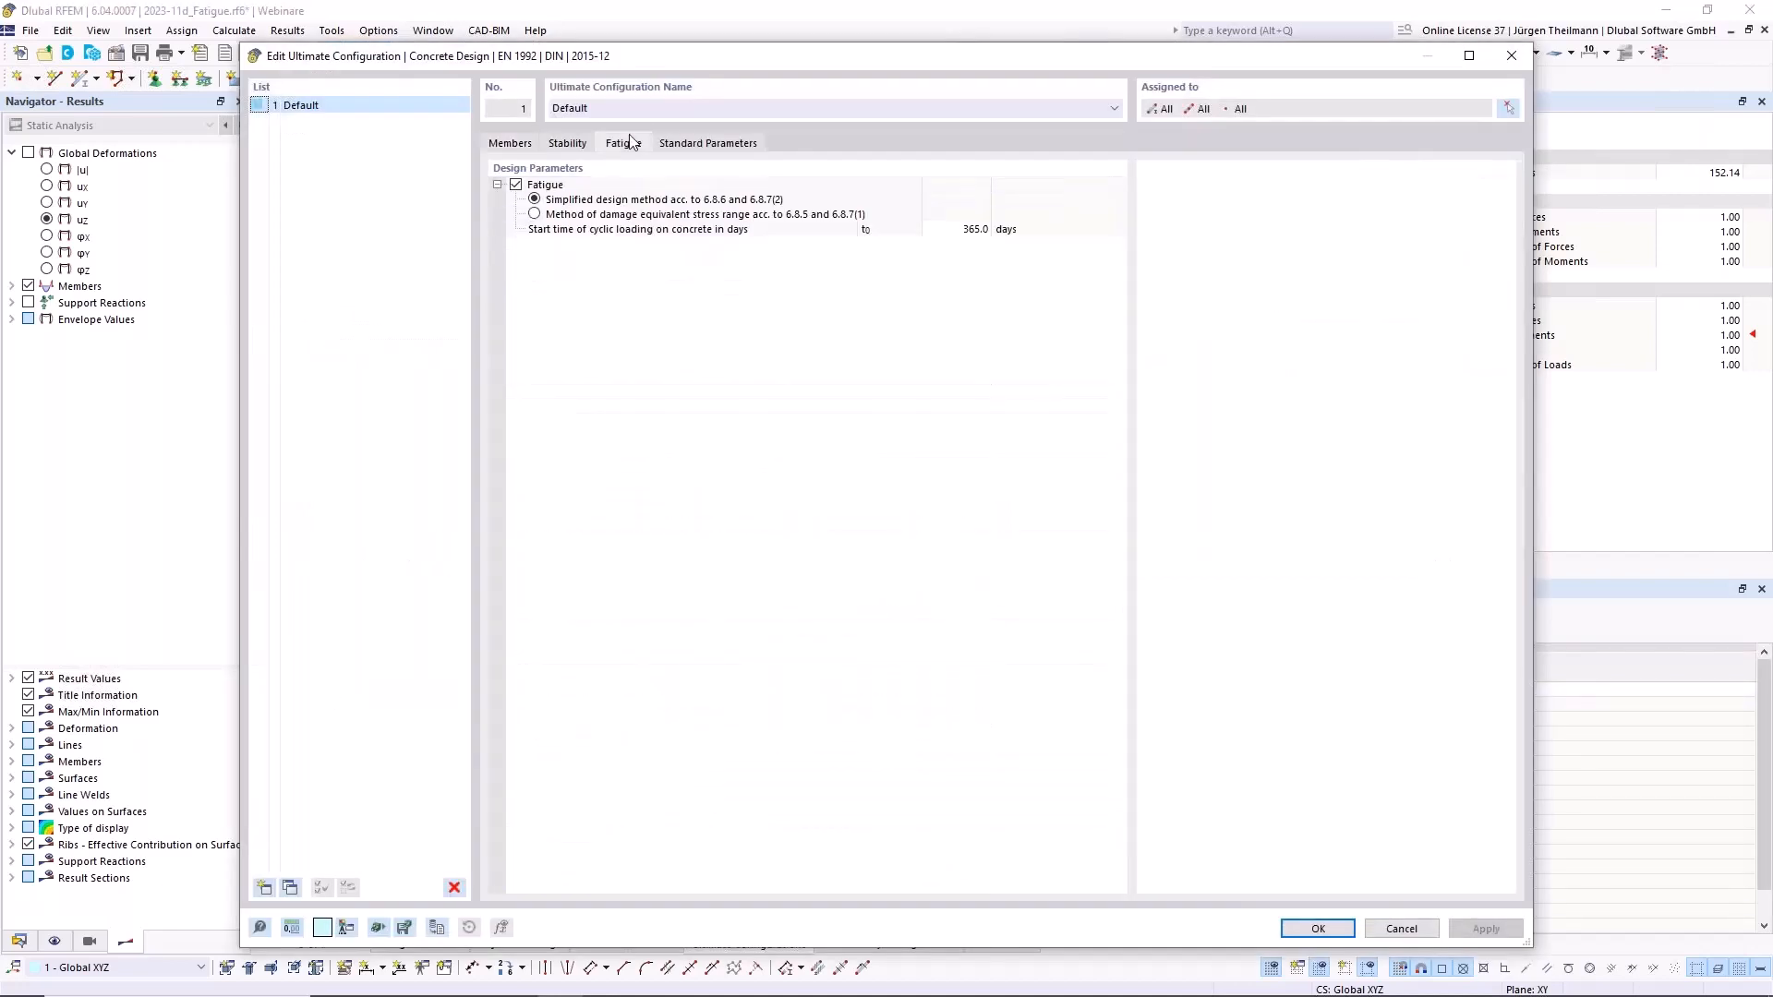
{"action": "left_click", "coordinate": [536, 214]}
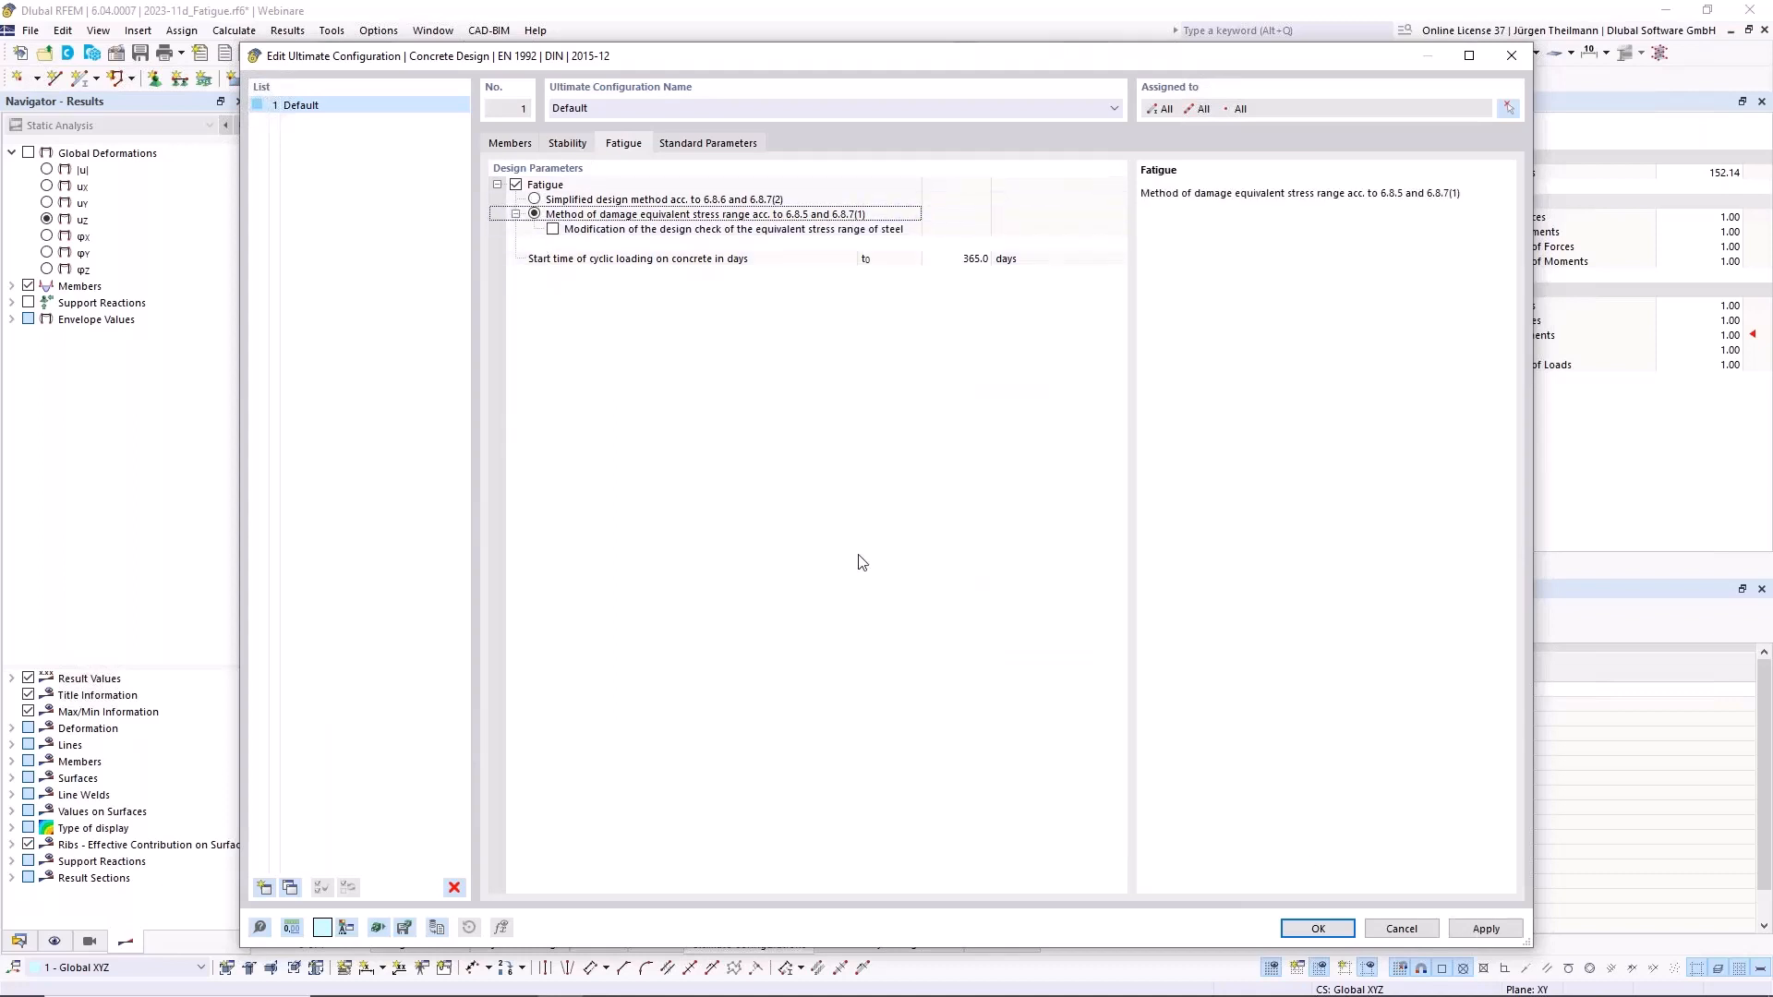
{"action": "left_click", "coordinate": [1319, 928]}
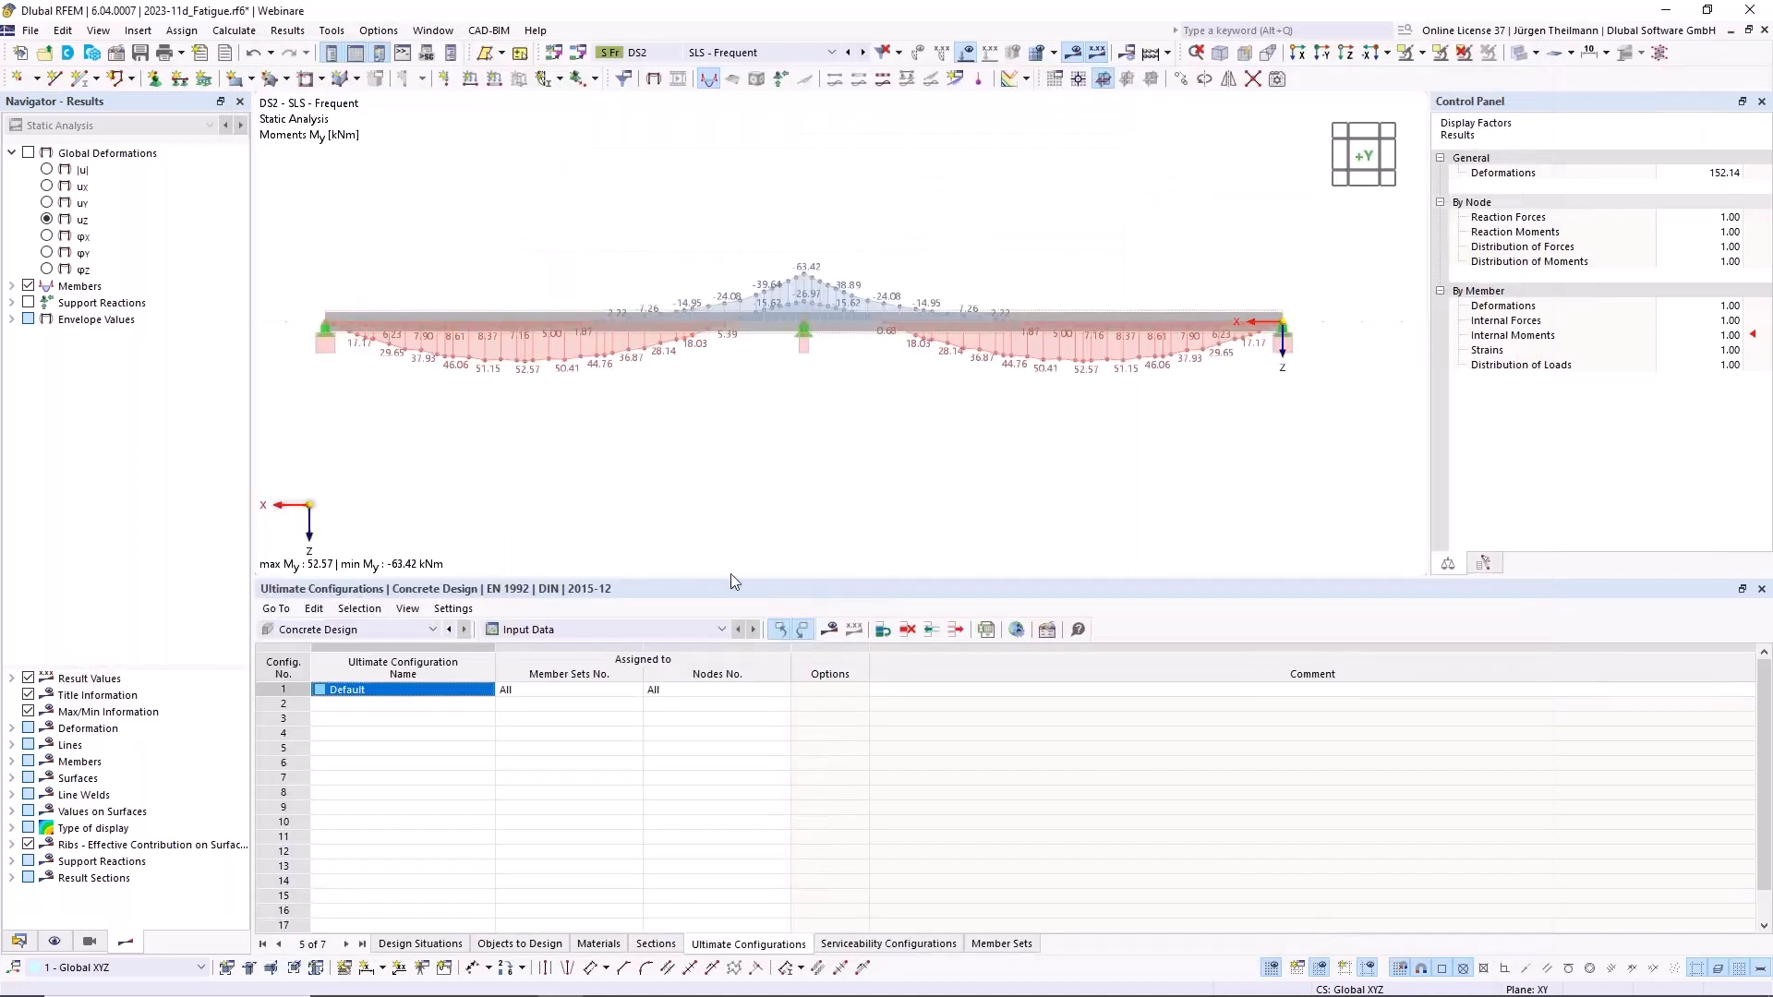
{"action": "left_click", "coordinate": [828, 629]}
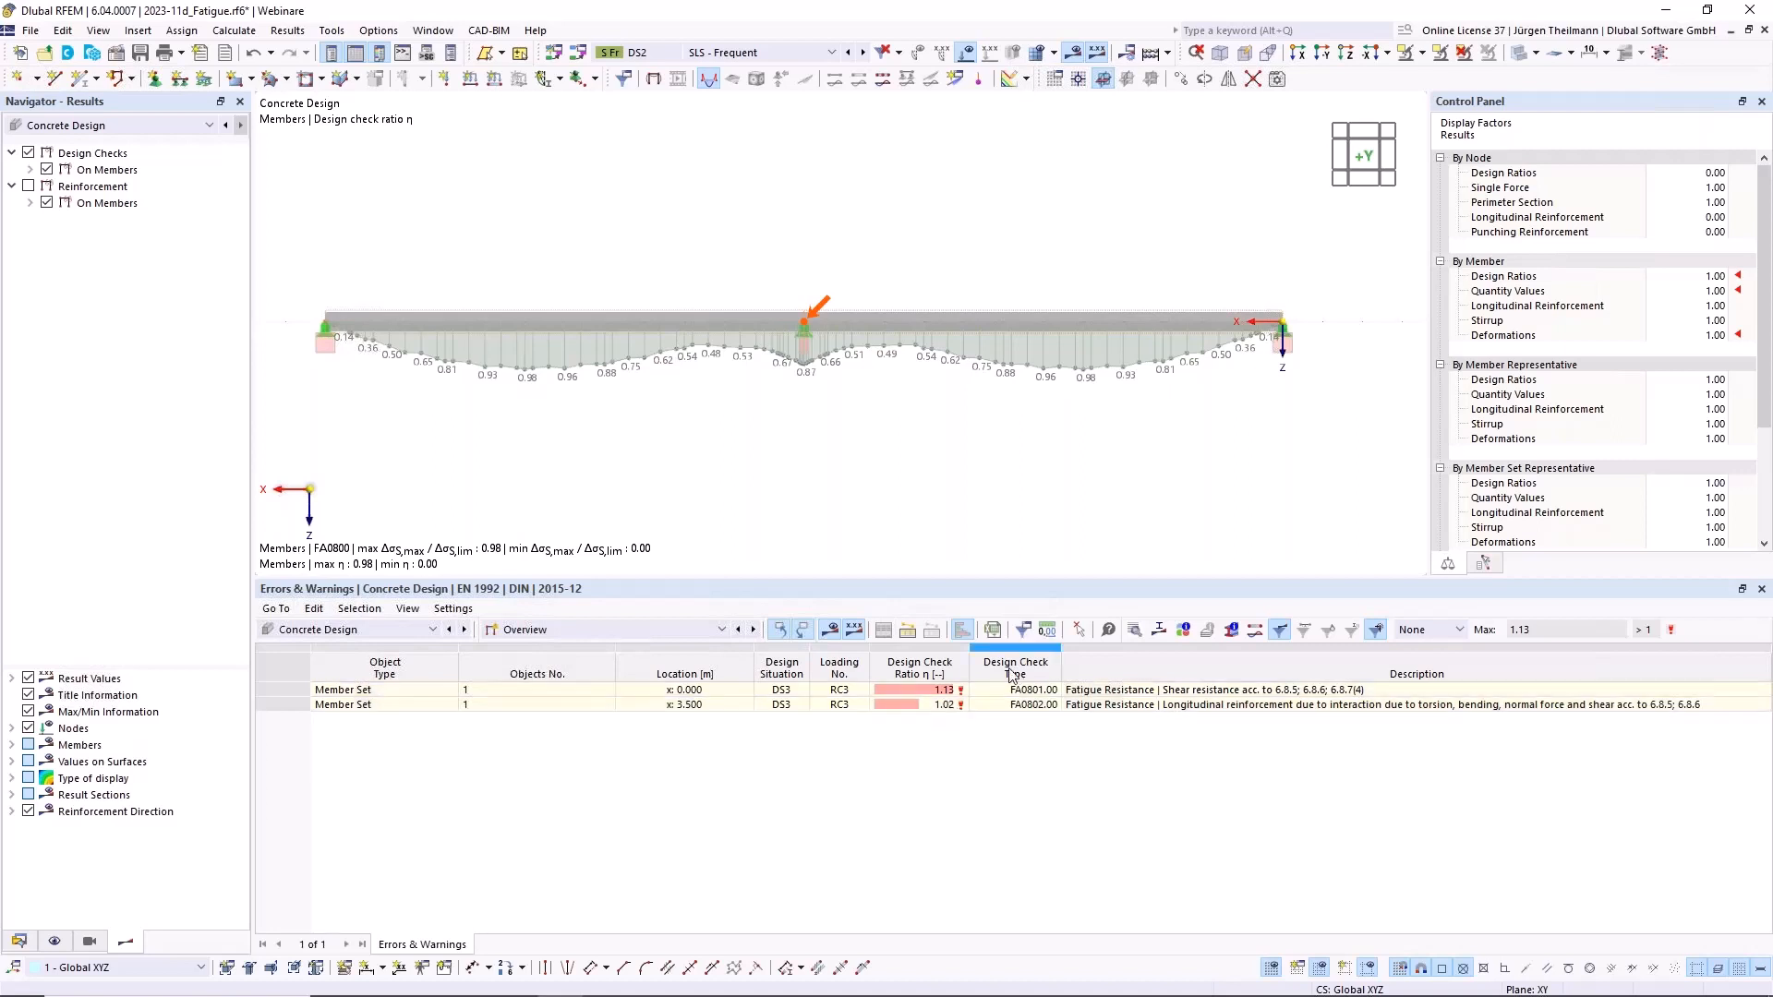
{"action": "left_click", "coordinate": [1051, 706]}
Step: Return to the Concrete Design input data and check the Fatigue option under Ultimate in the global settings
{"action": "left_click", "coordinate": [670, 629]}
{"action": "left_click", "coordinate": [663, 647]}
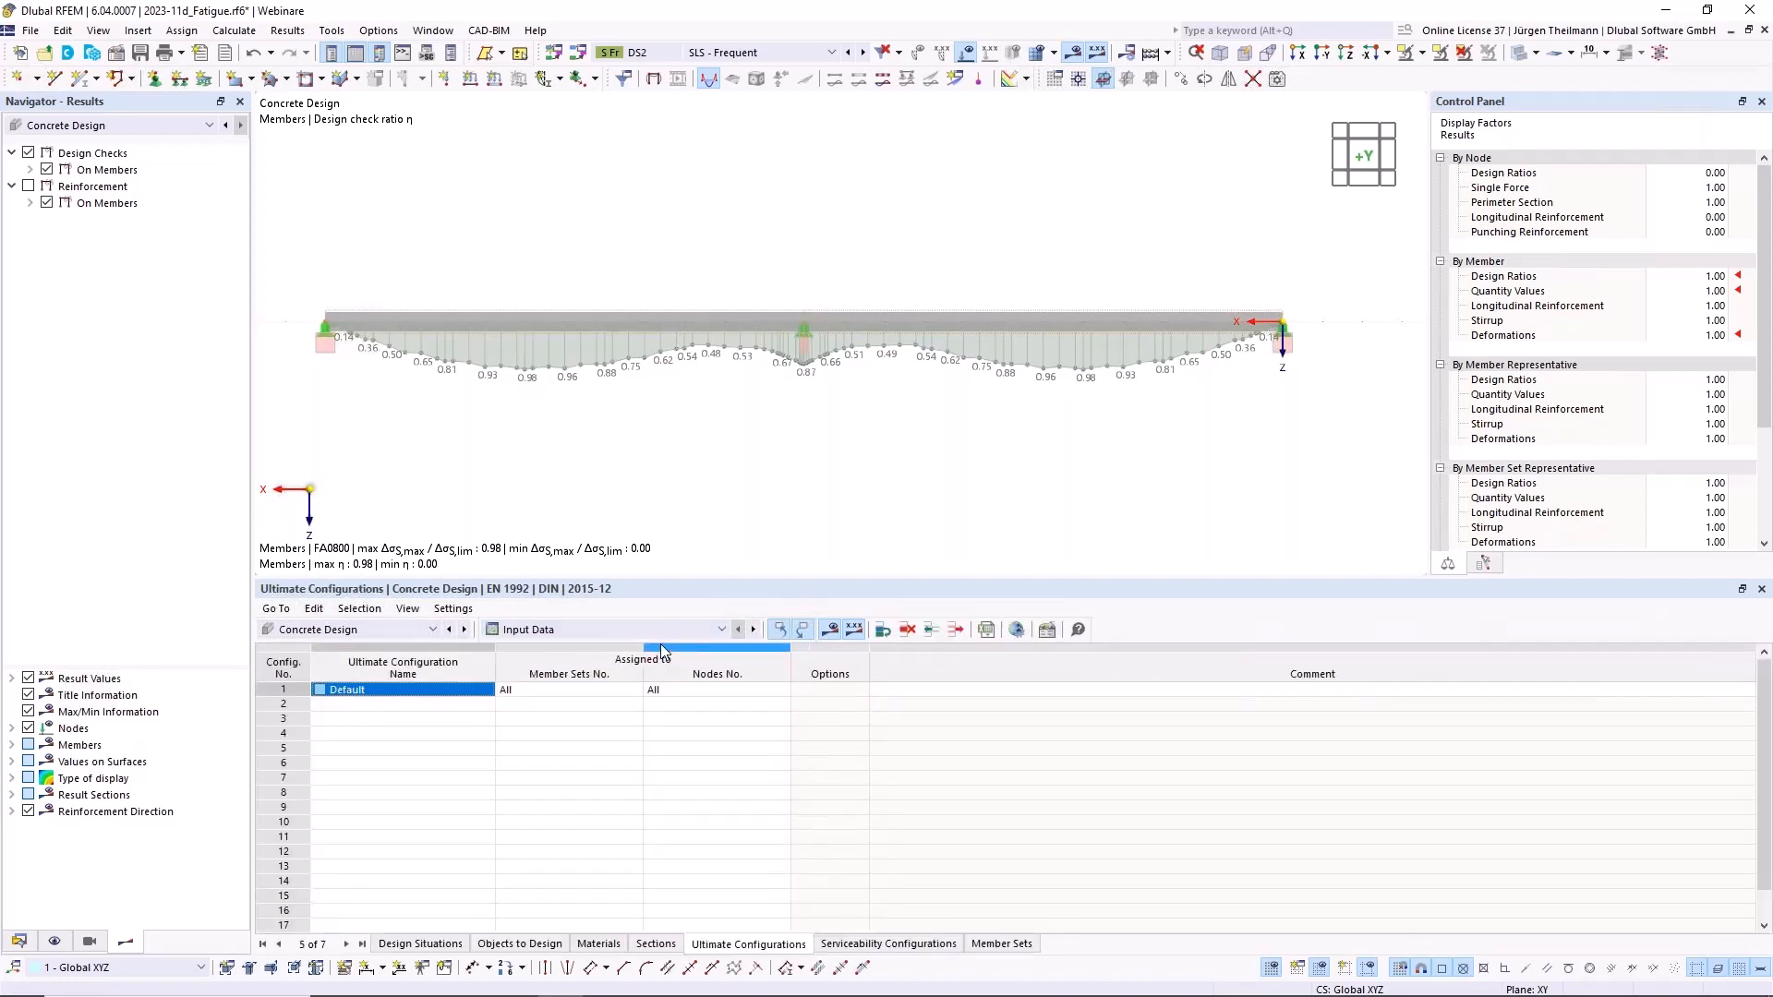
{"action": "left_click", "coordinate": [1017, 633]}
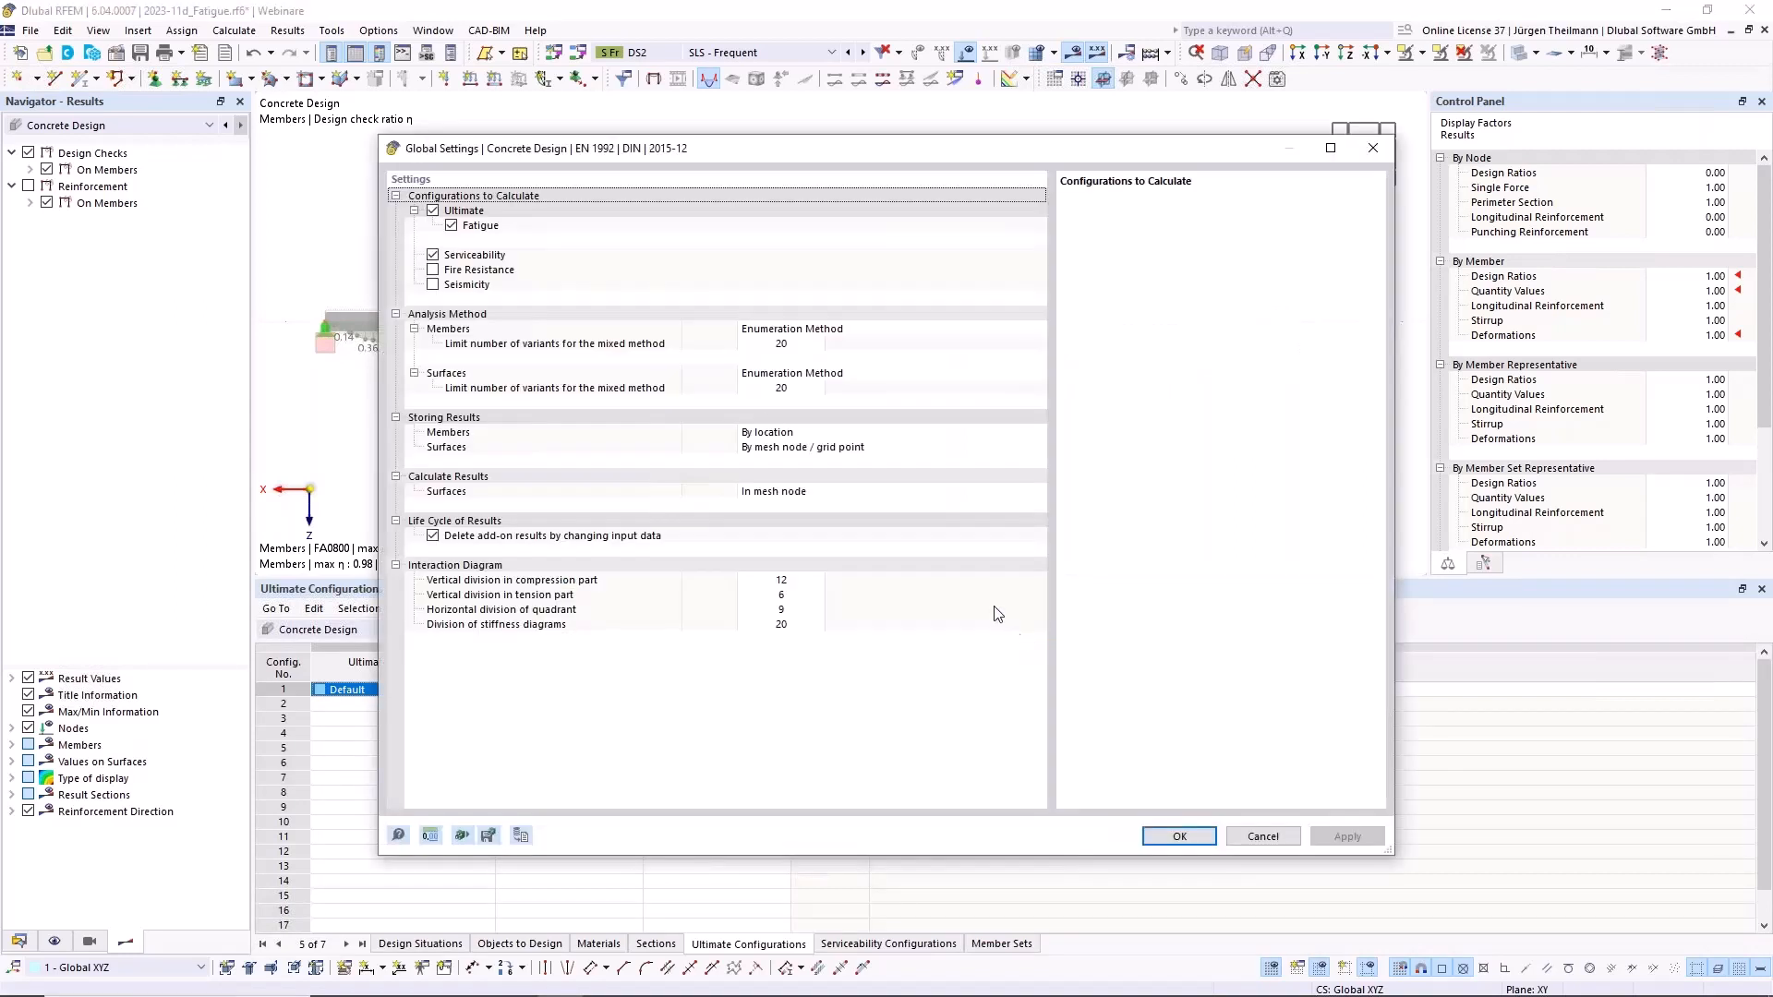
{"action": "left_click", "coordinate": [451, 226]}
{"action": "left_click", "coordinate": [1179, 836]}
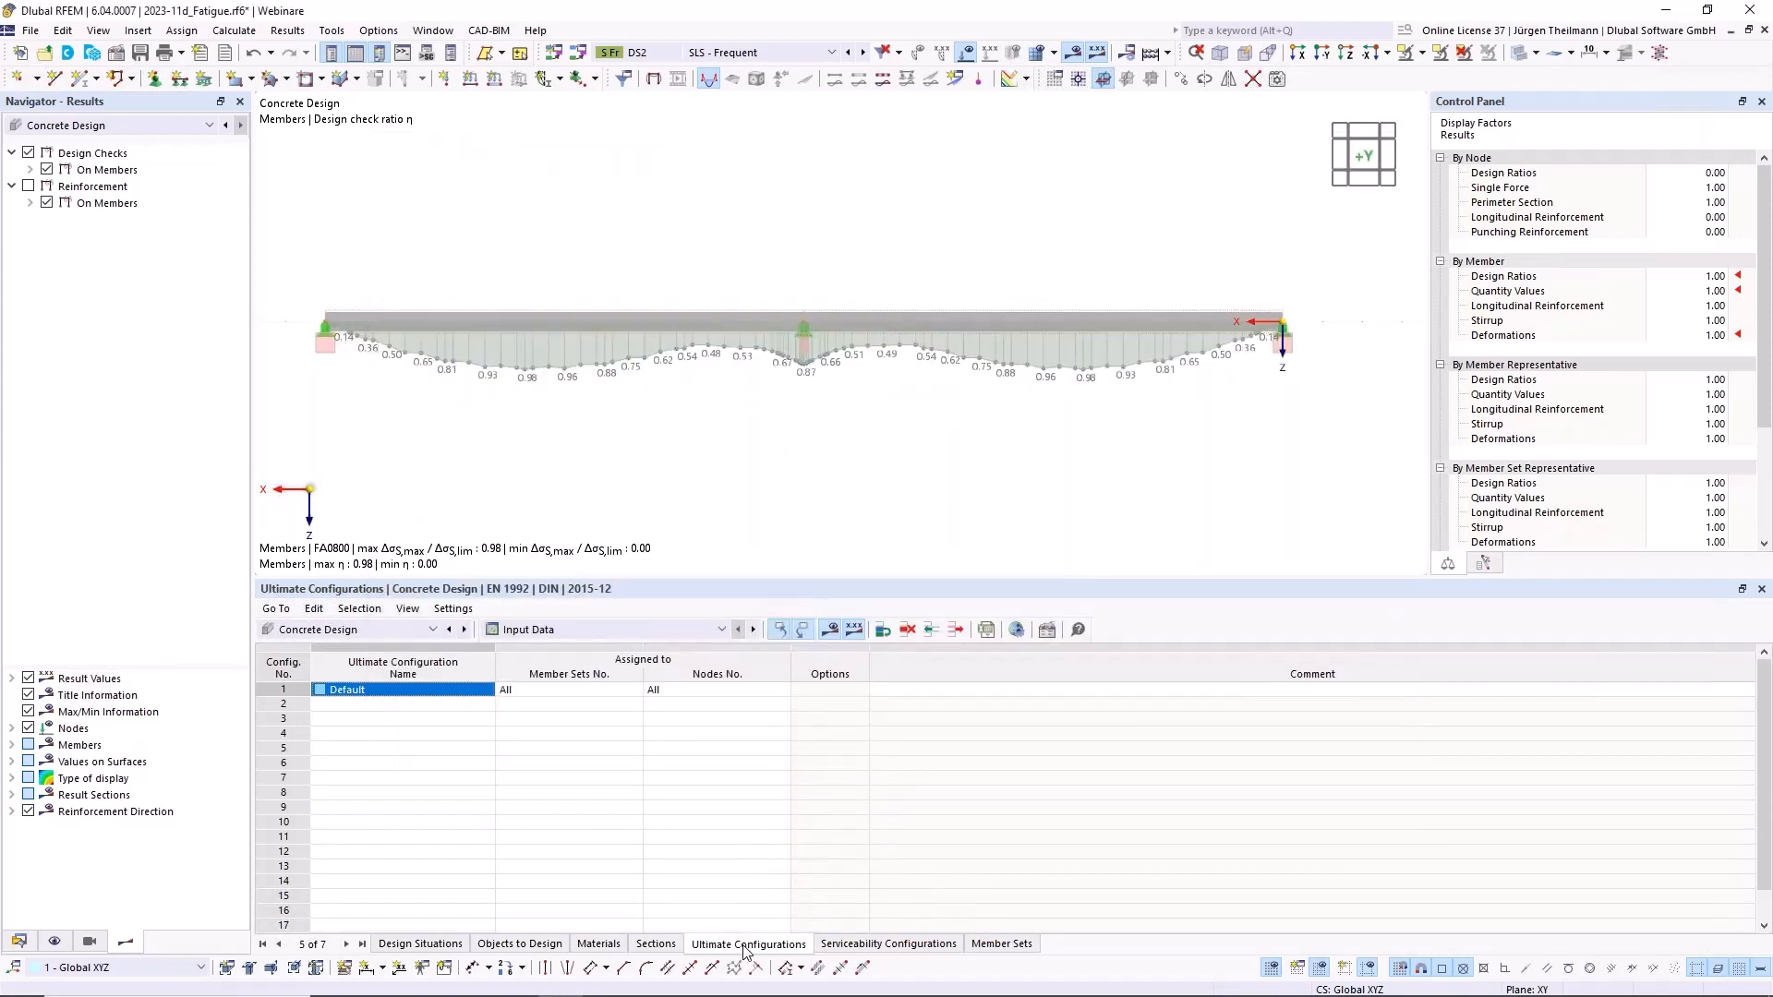
Step: Review the fatigue design methods in the Default ultimate configuration and leave it without changes
{"action": "double_click", "coordinate": [305, 692]}
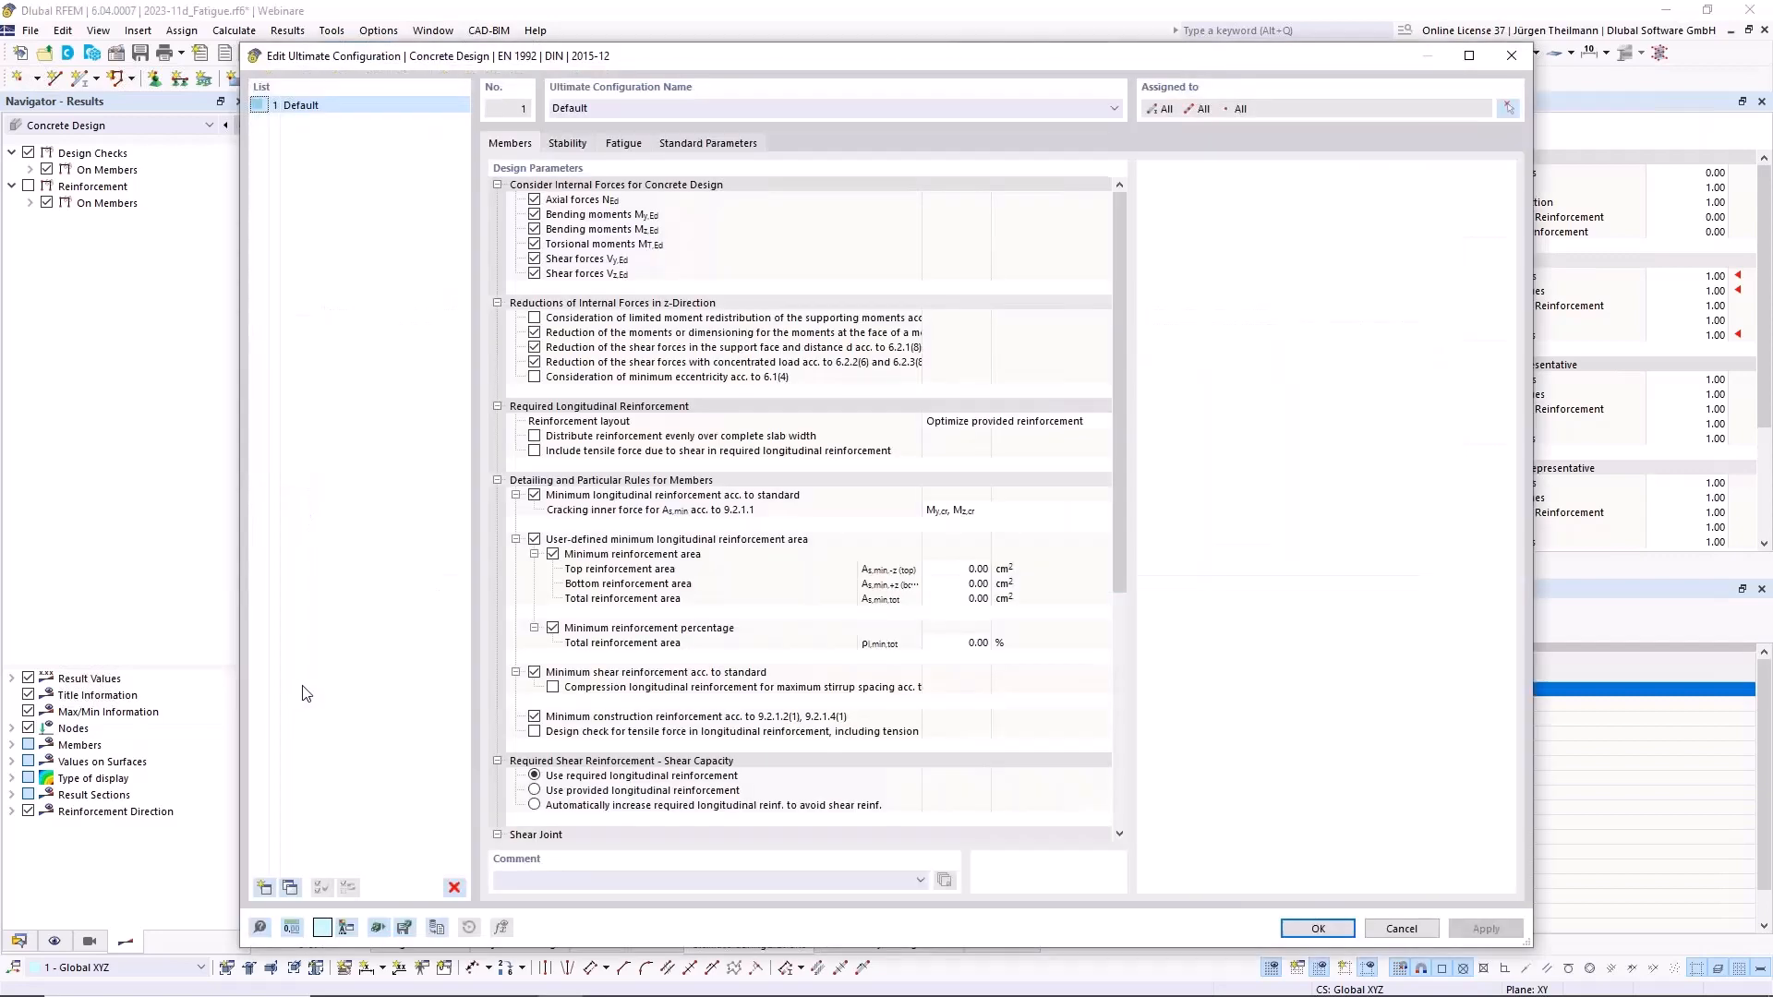
{"action": "left_click", "coordinate": [623, 143]}
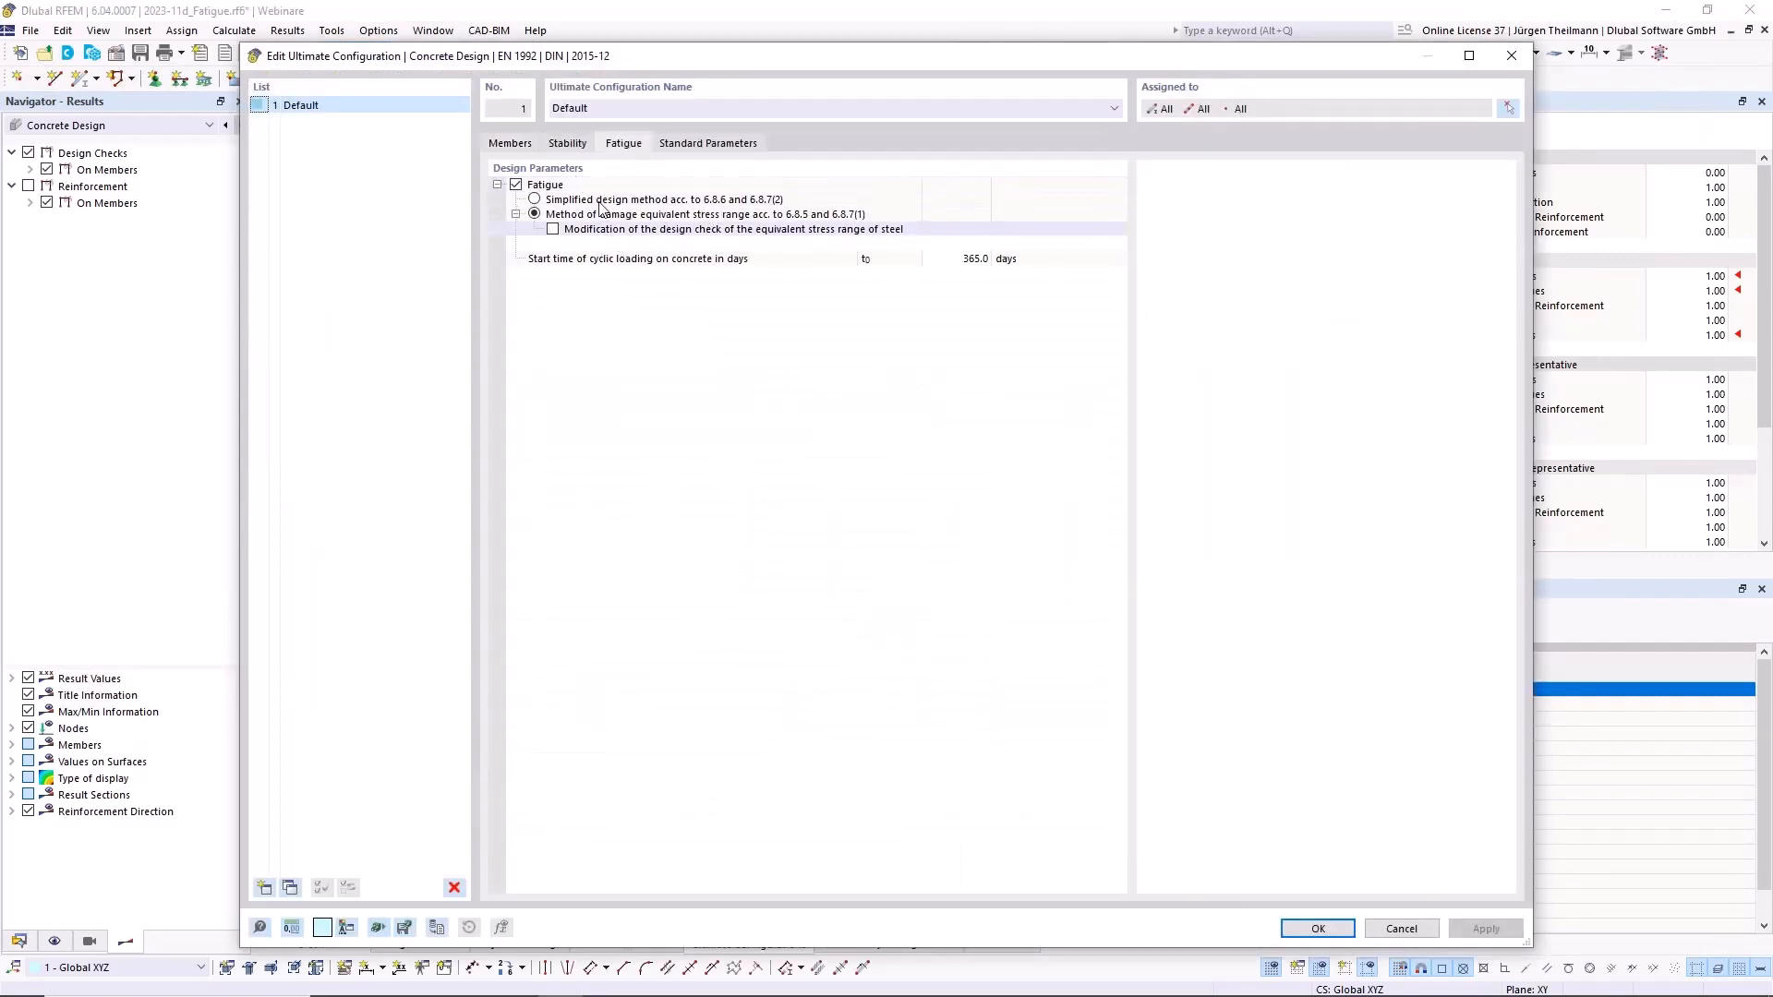
{"action": "left_click", "coordinate": [1401, 929]}
Step: Try restricting the combinations to design for DS3 to RC3, but decline deleting the Concrete Design results
{"action": "left_click", "coordinate": [444, 944]}
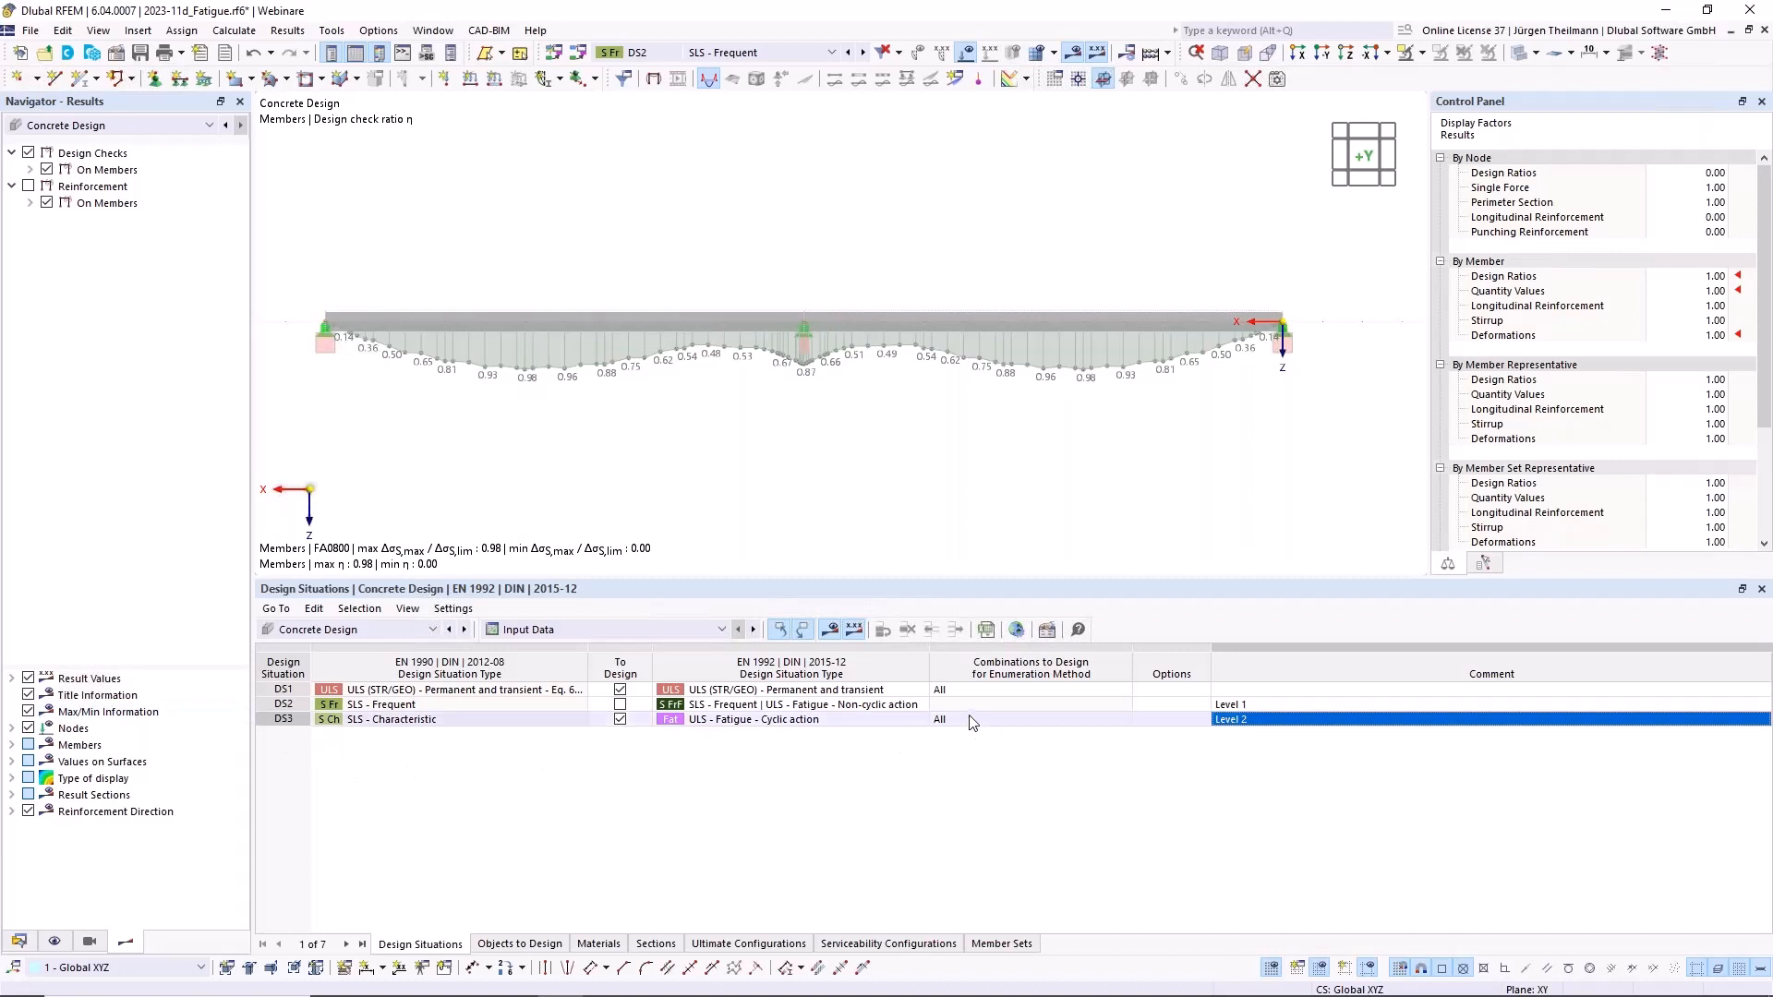
{"action": "left_click", "coordinate": [1109, 720]}
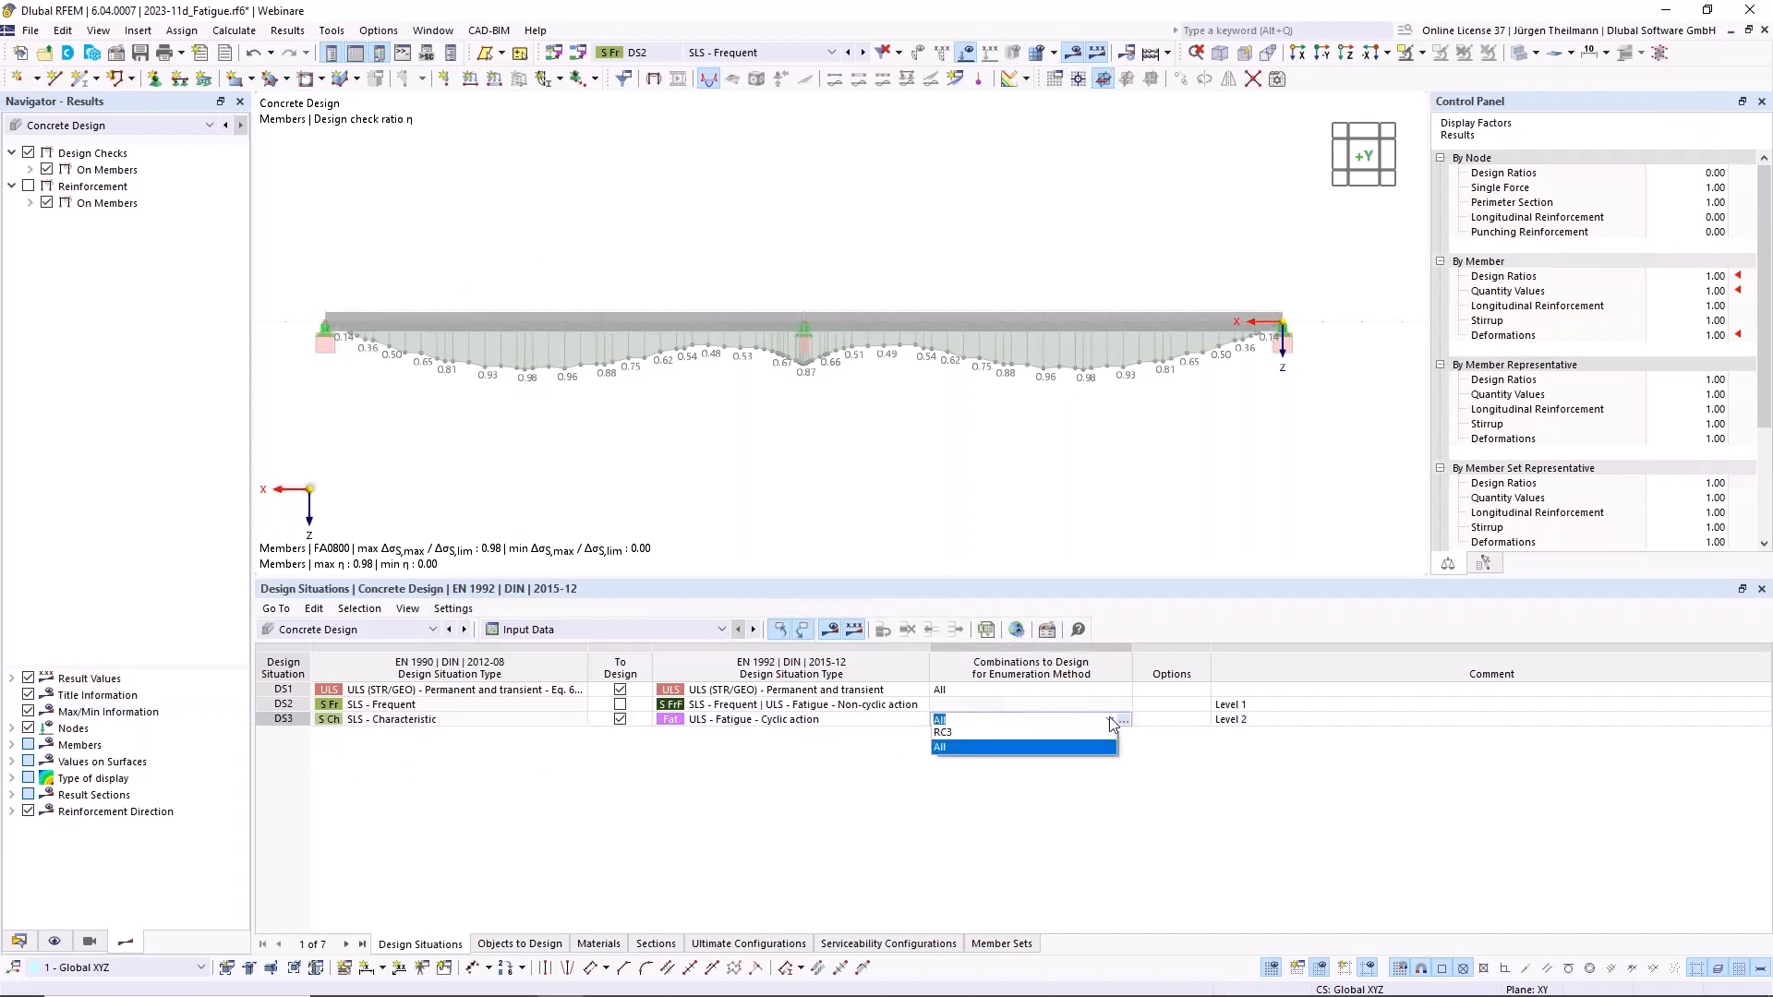
{"action": "left_click", "coordinate": [1002, 733]}
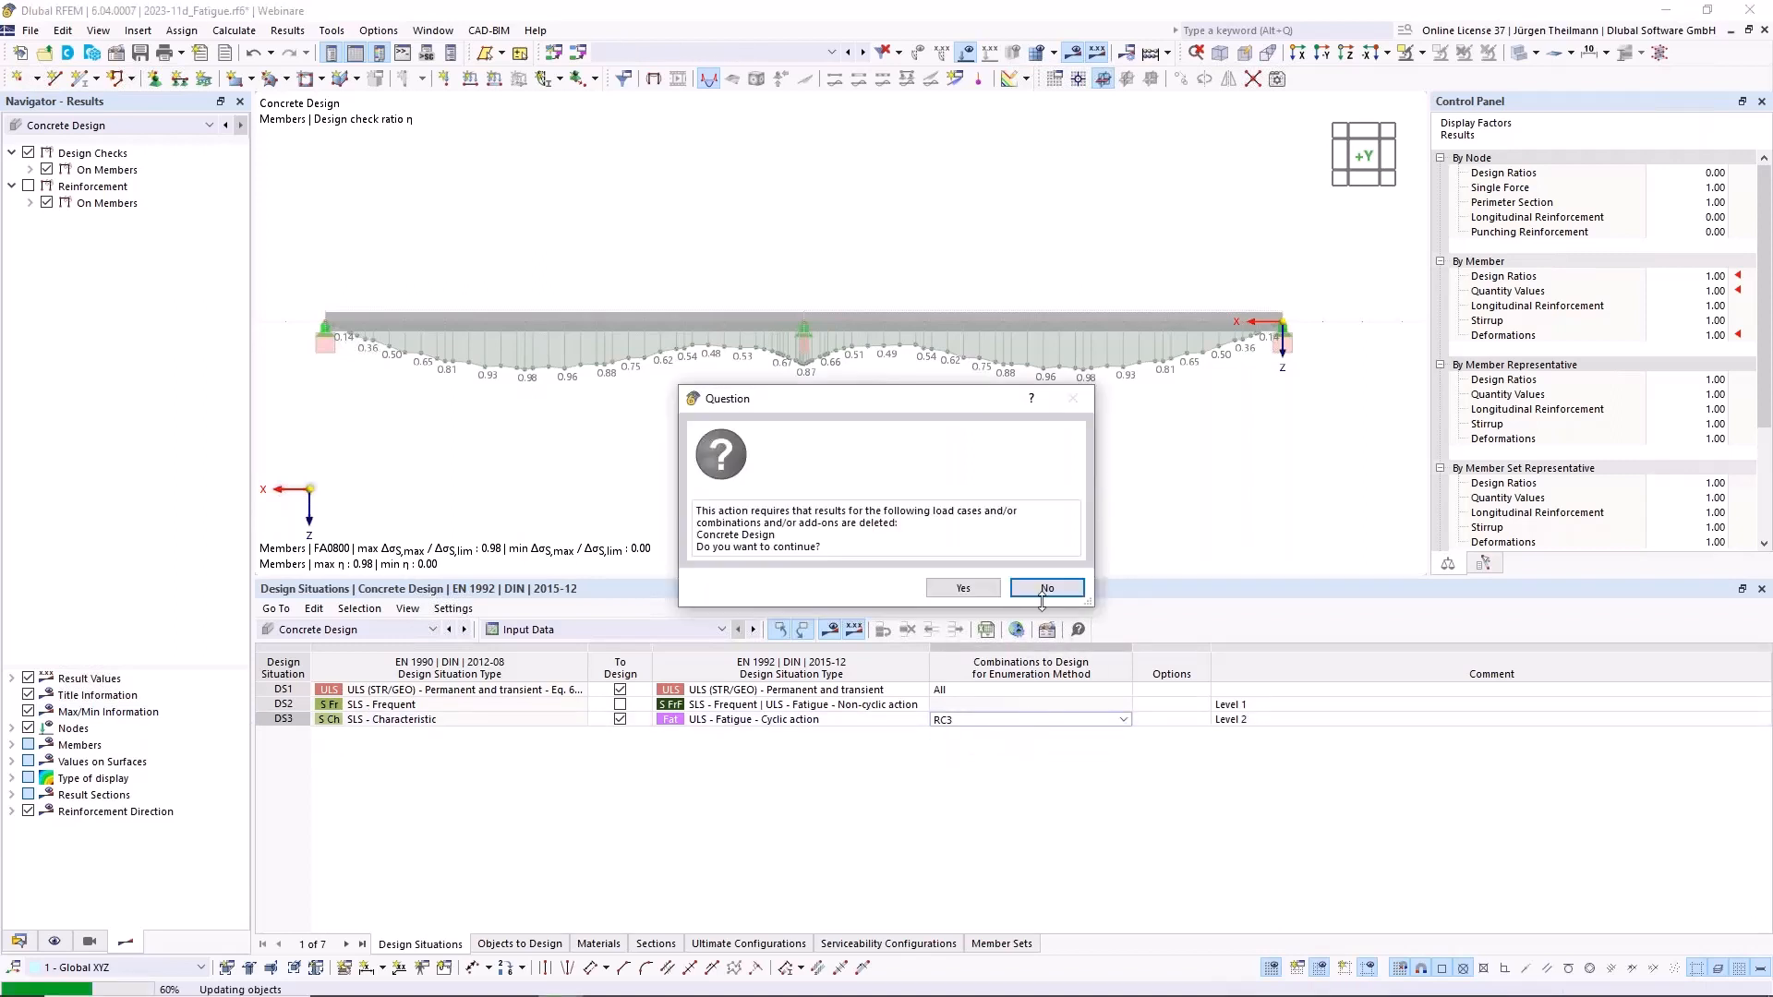
{"action": "left_click", "coordinate": [1044, 591]}
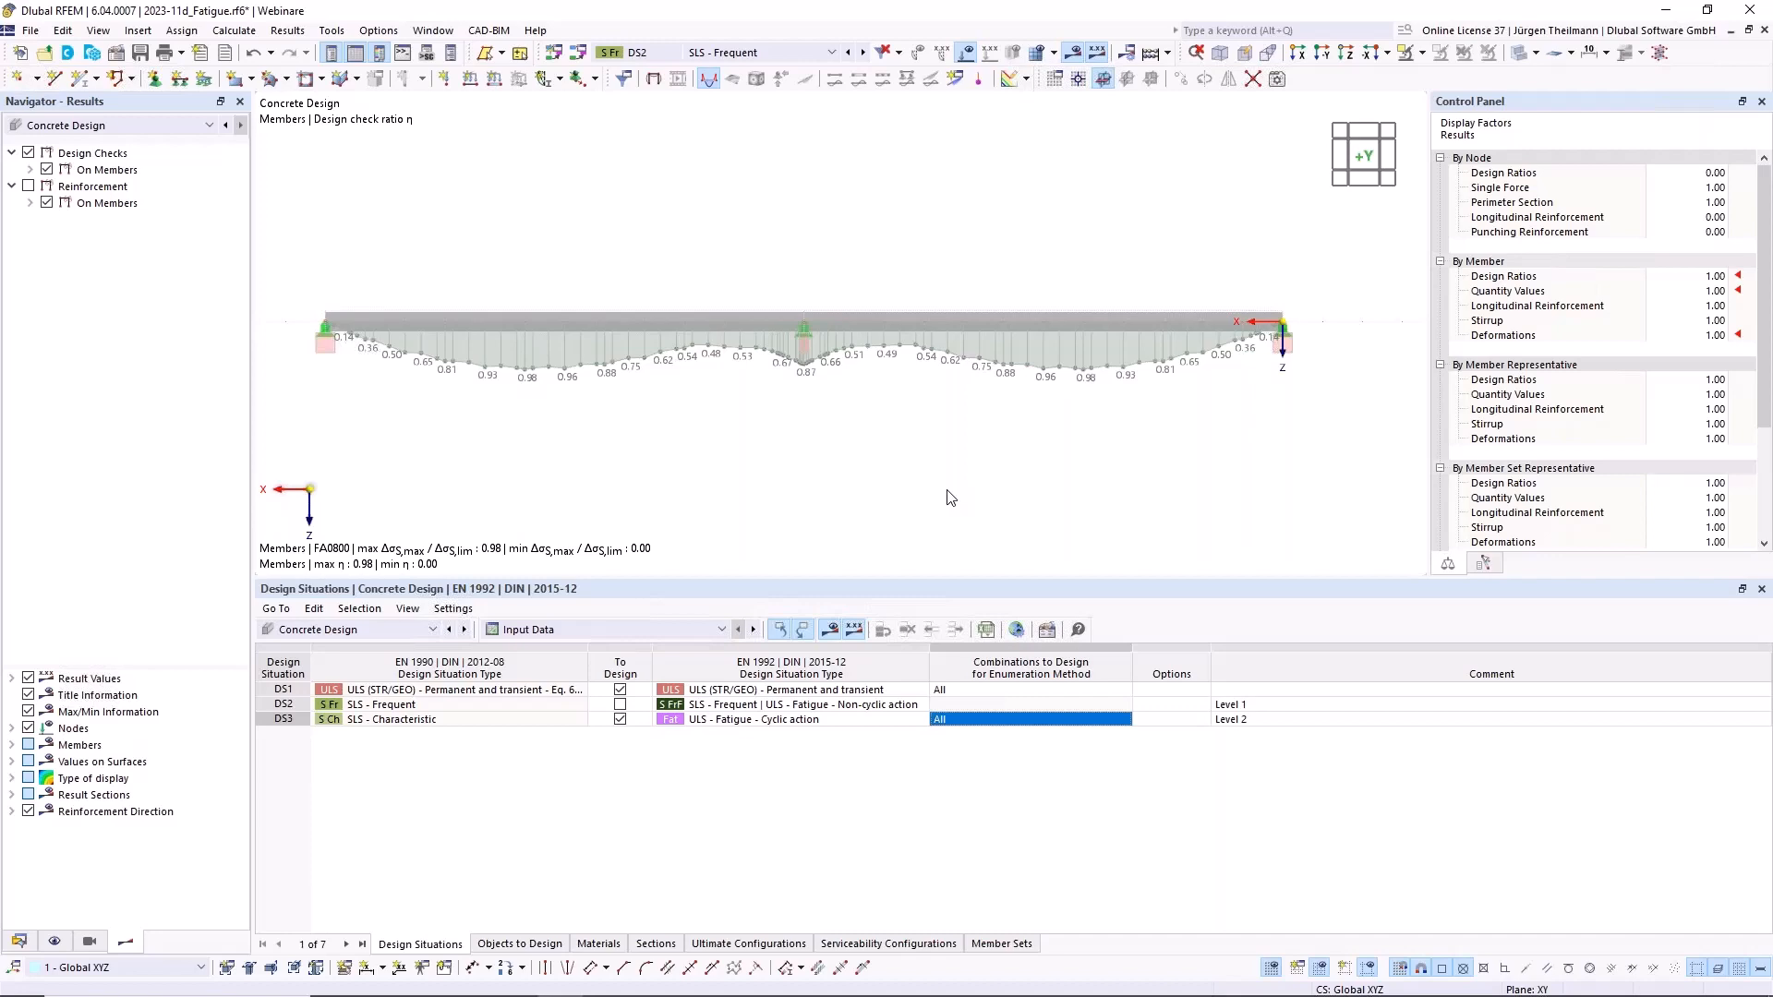
Step: Switch to the browser with the Dlubal website and open the Knowledge Base's list of technical articles
{"action": "key", "text": "alt+Tab"}
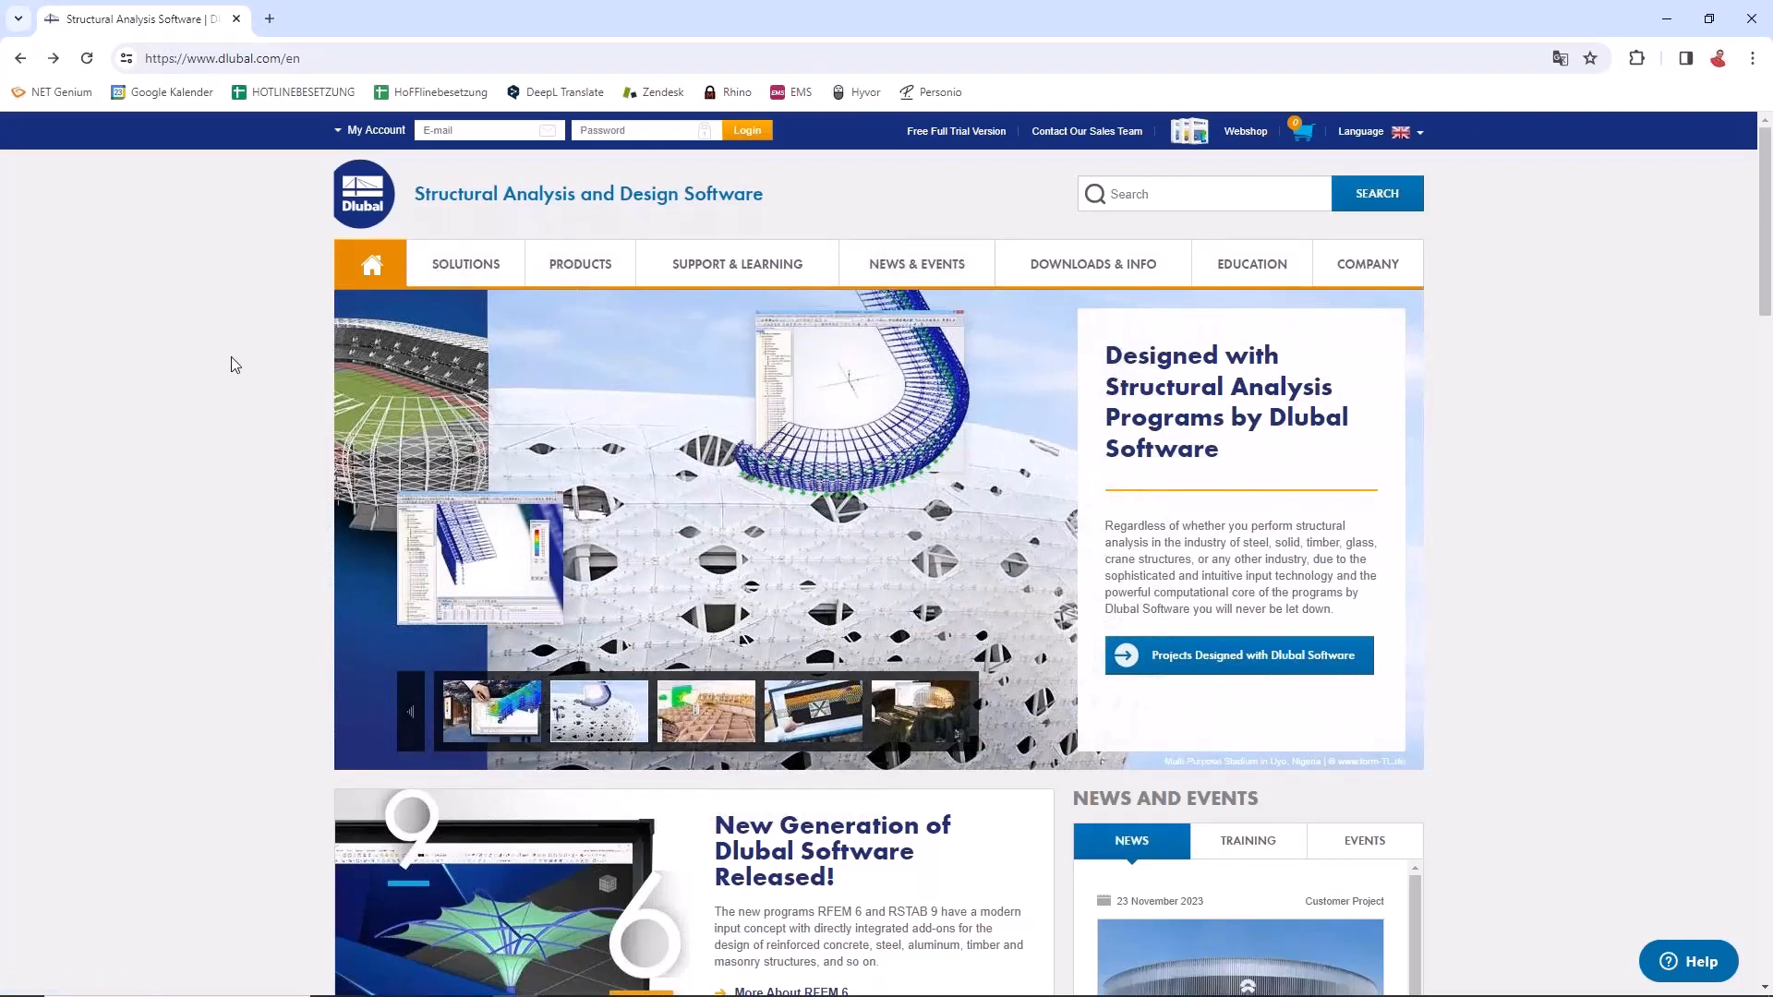
{"action": "mouse_move", "coordinate": [803, 277]}
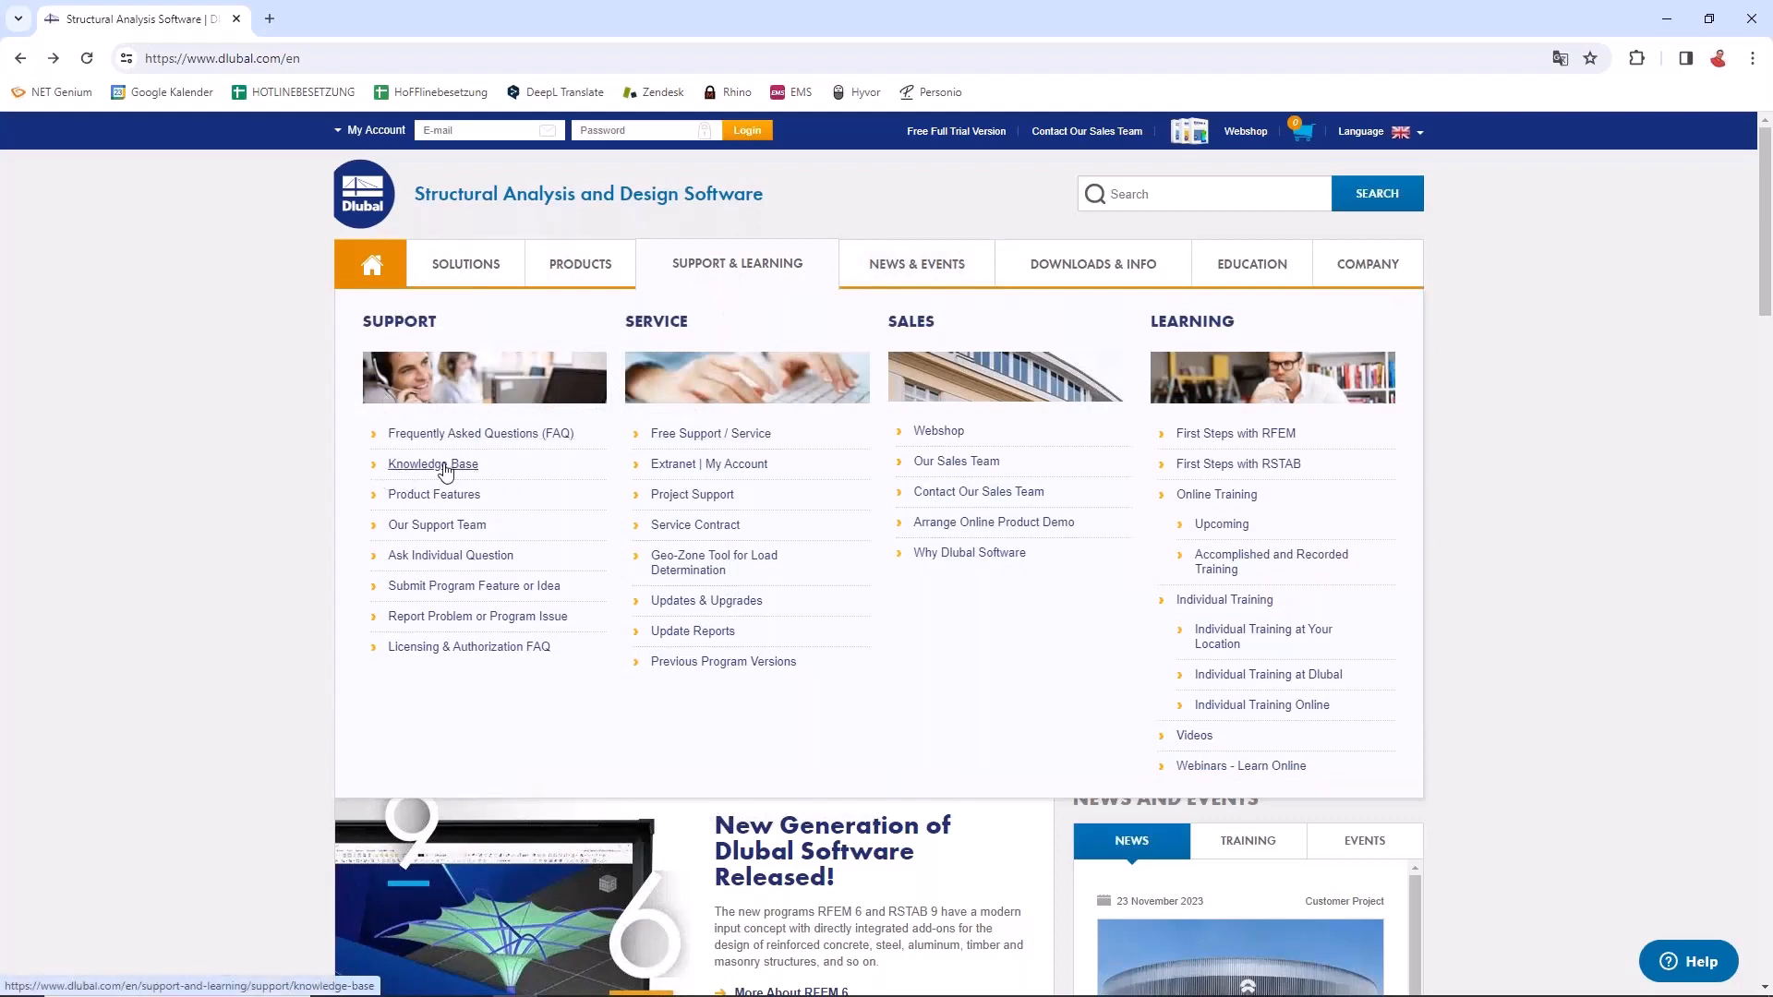
{"action": "left_click", "coordinate": [444, 468]}
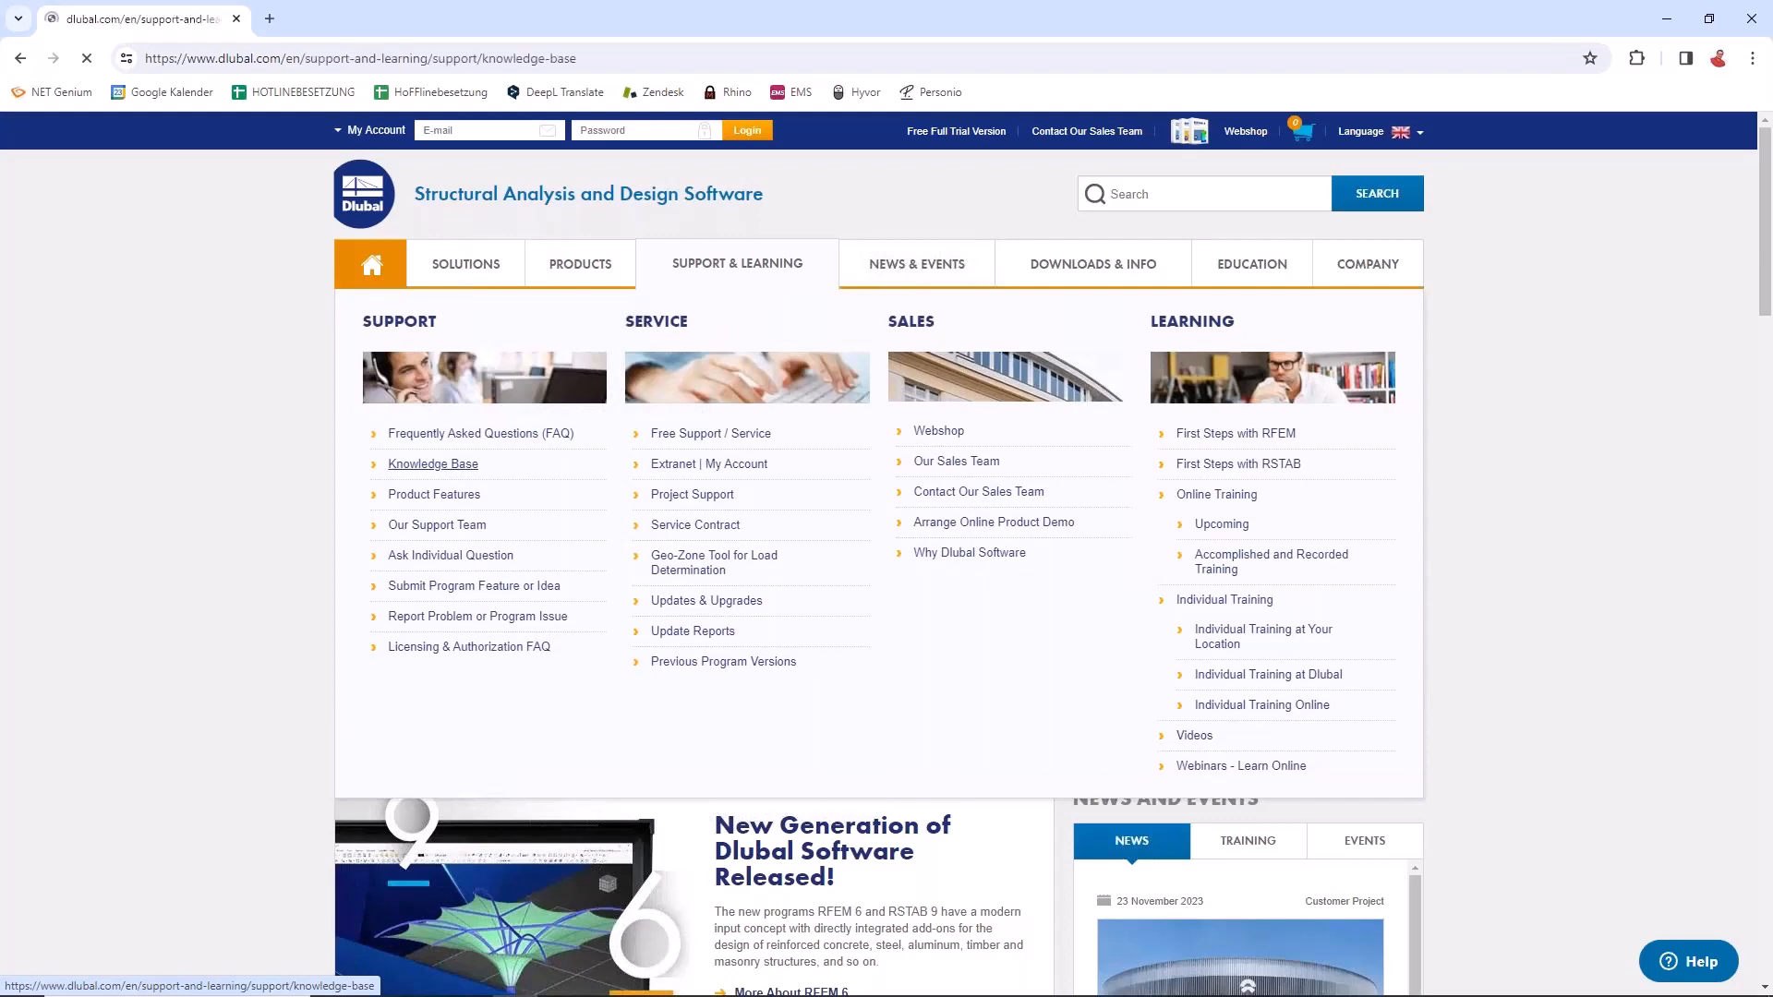
{"action": "scroll", "coordinate": [231, 471], "scroll_direction": "down", "scroll_amount": 4}
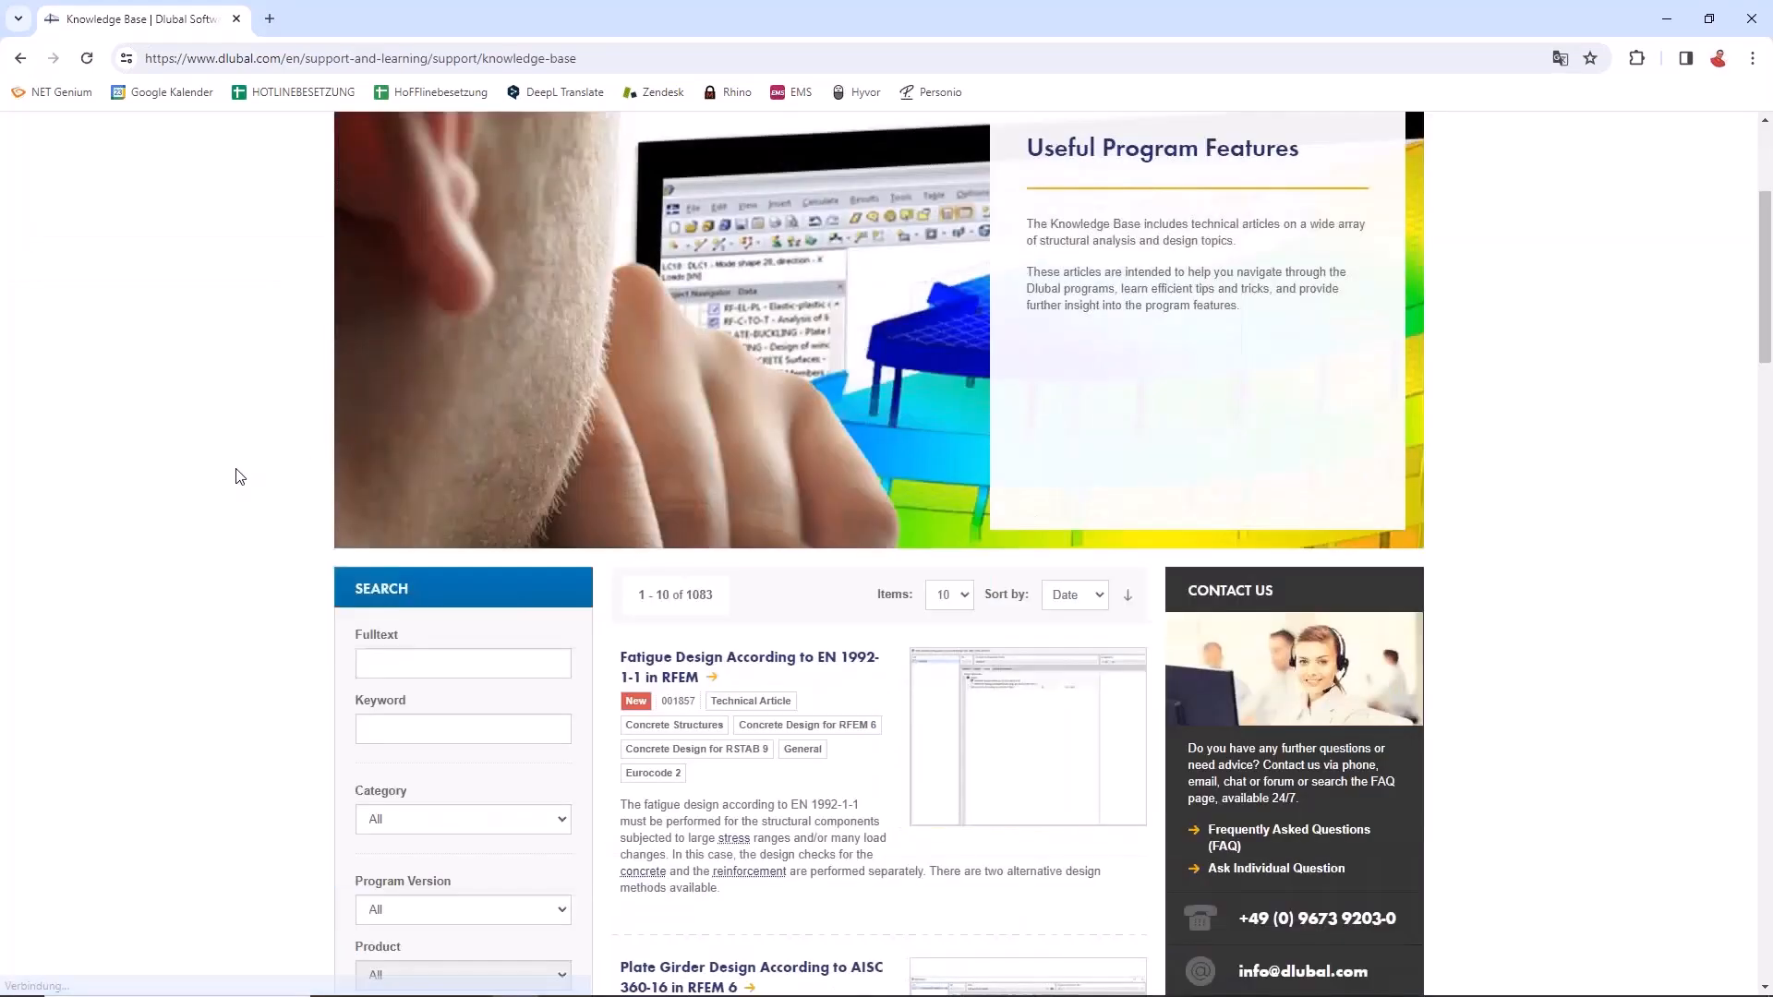
{"action": "scroll", "coordinate": [214, 445], "scroll_direction": "down", "scroll_amount": 3}
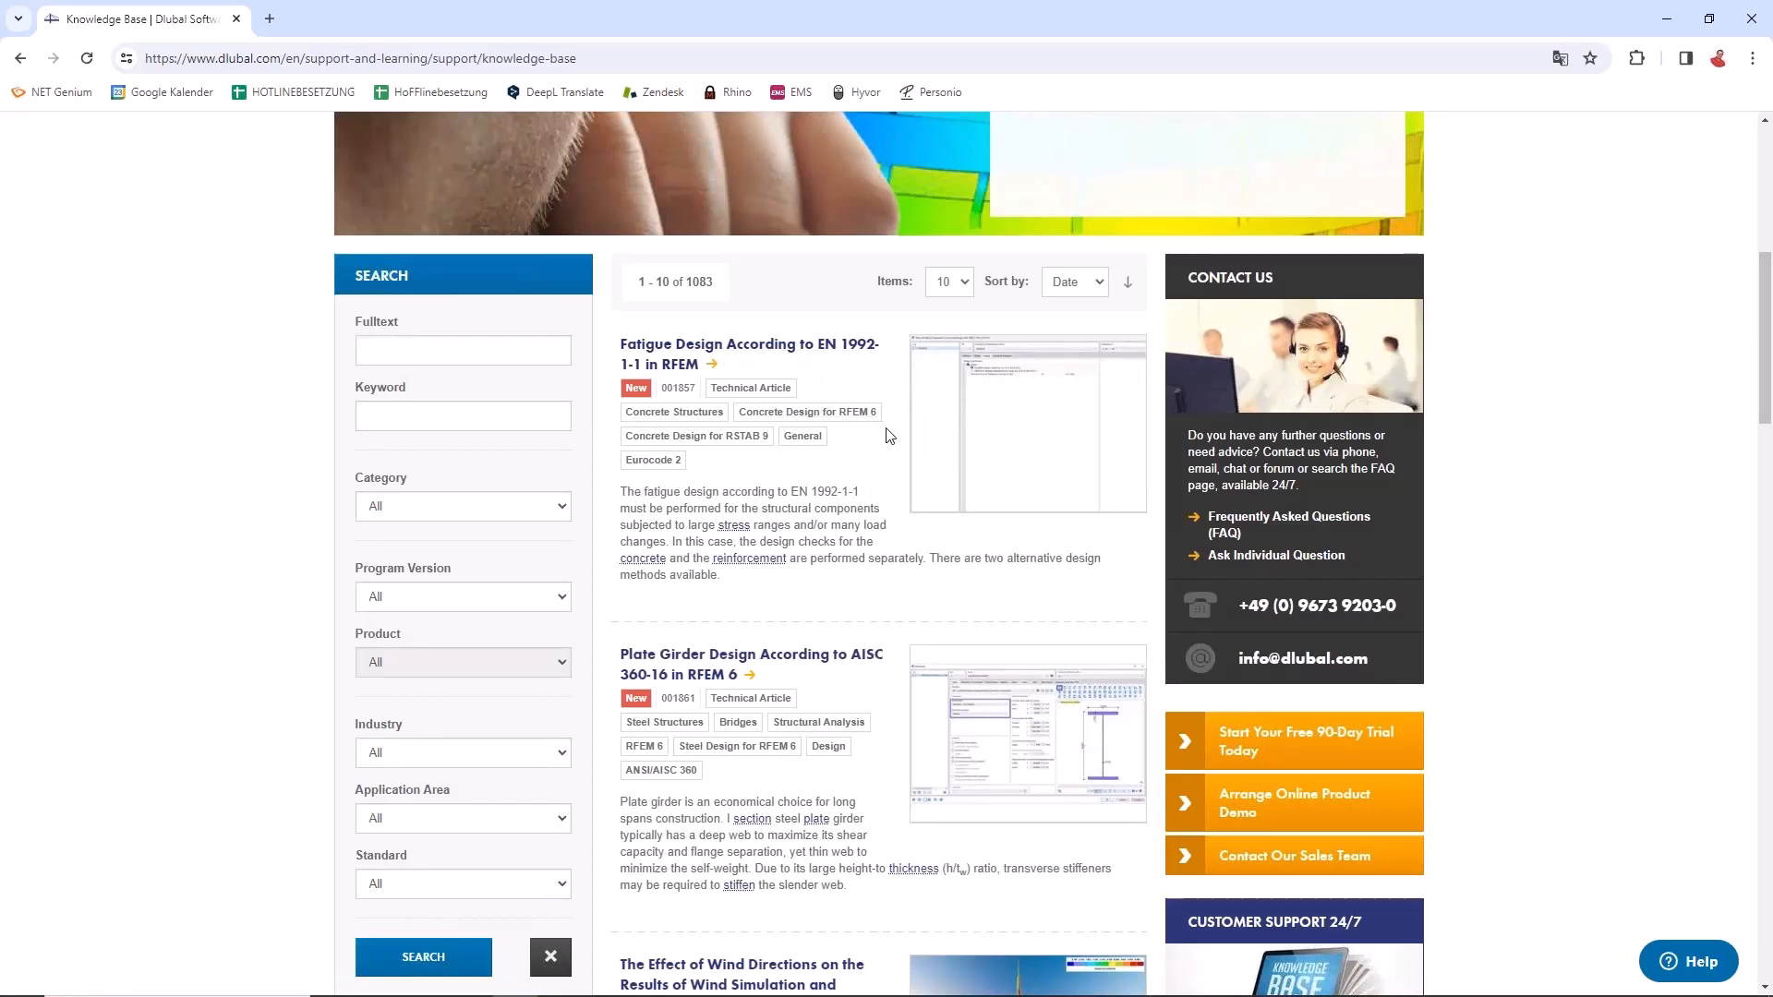
Step: Run a full-text search of the Knowledge Base for "fatigue"
{"action": "left_click", "coordinate": [457, 355]}
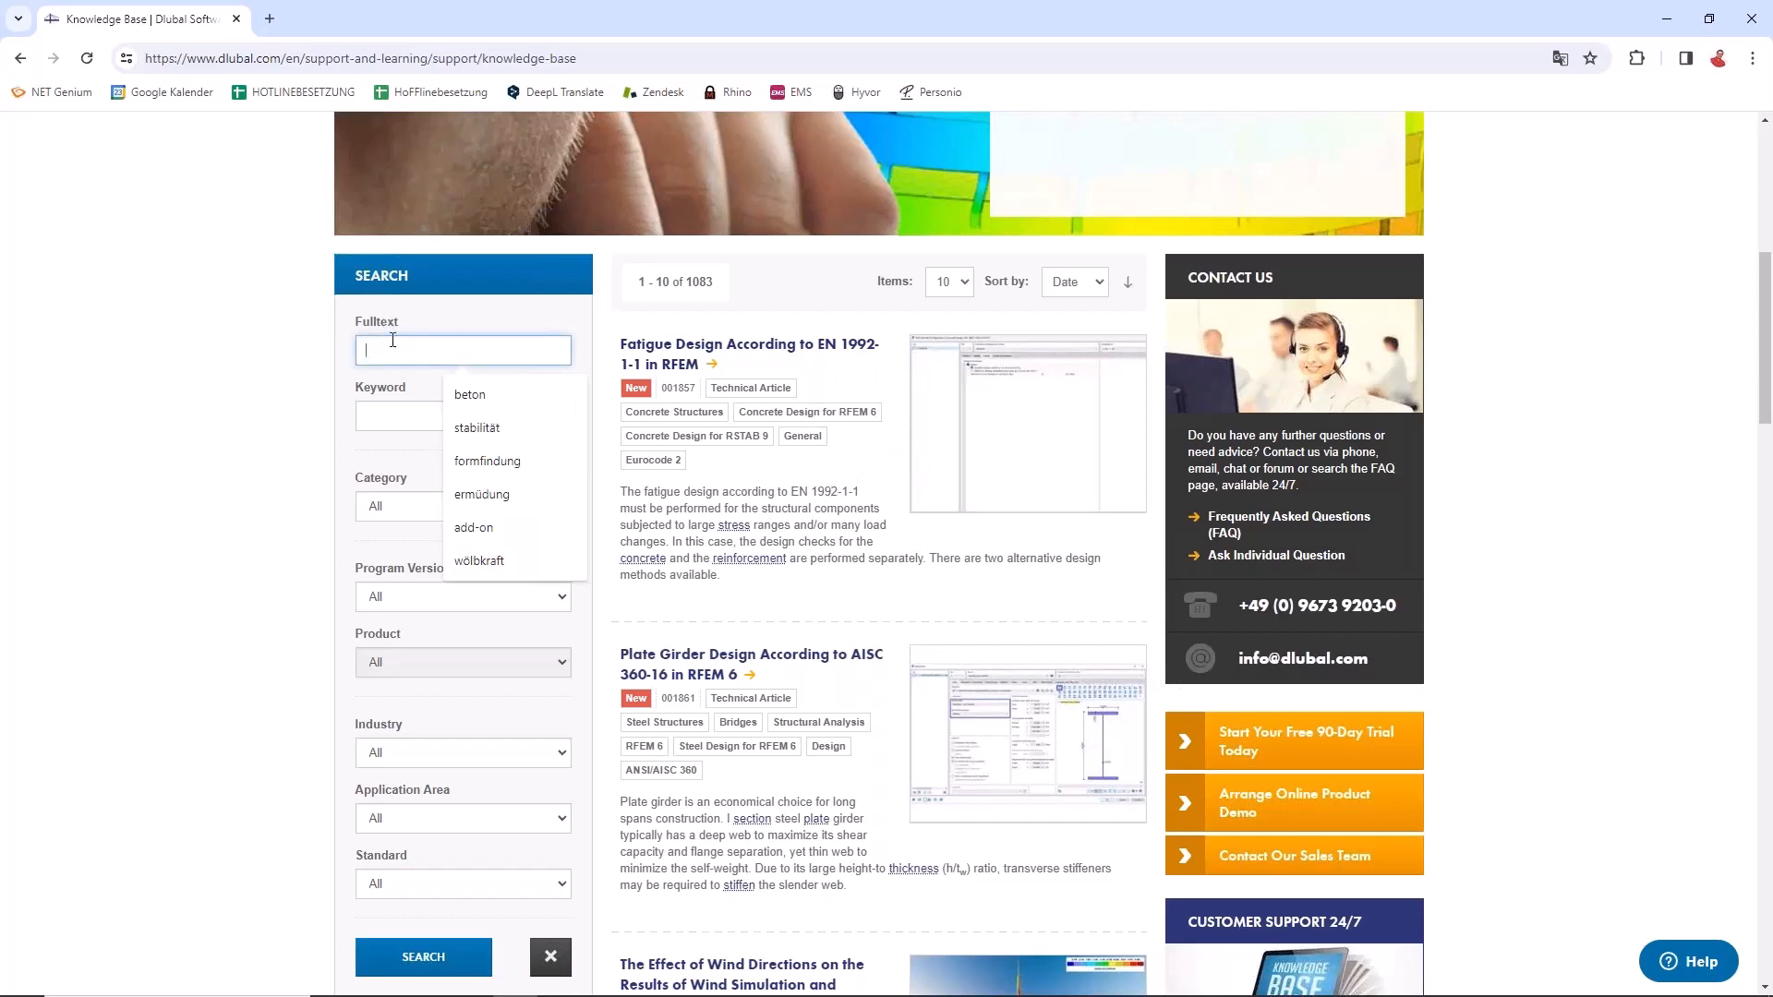
{"action": "type", "text": "fatigue"}
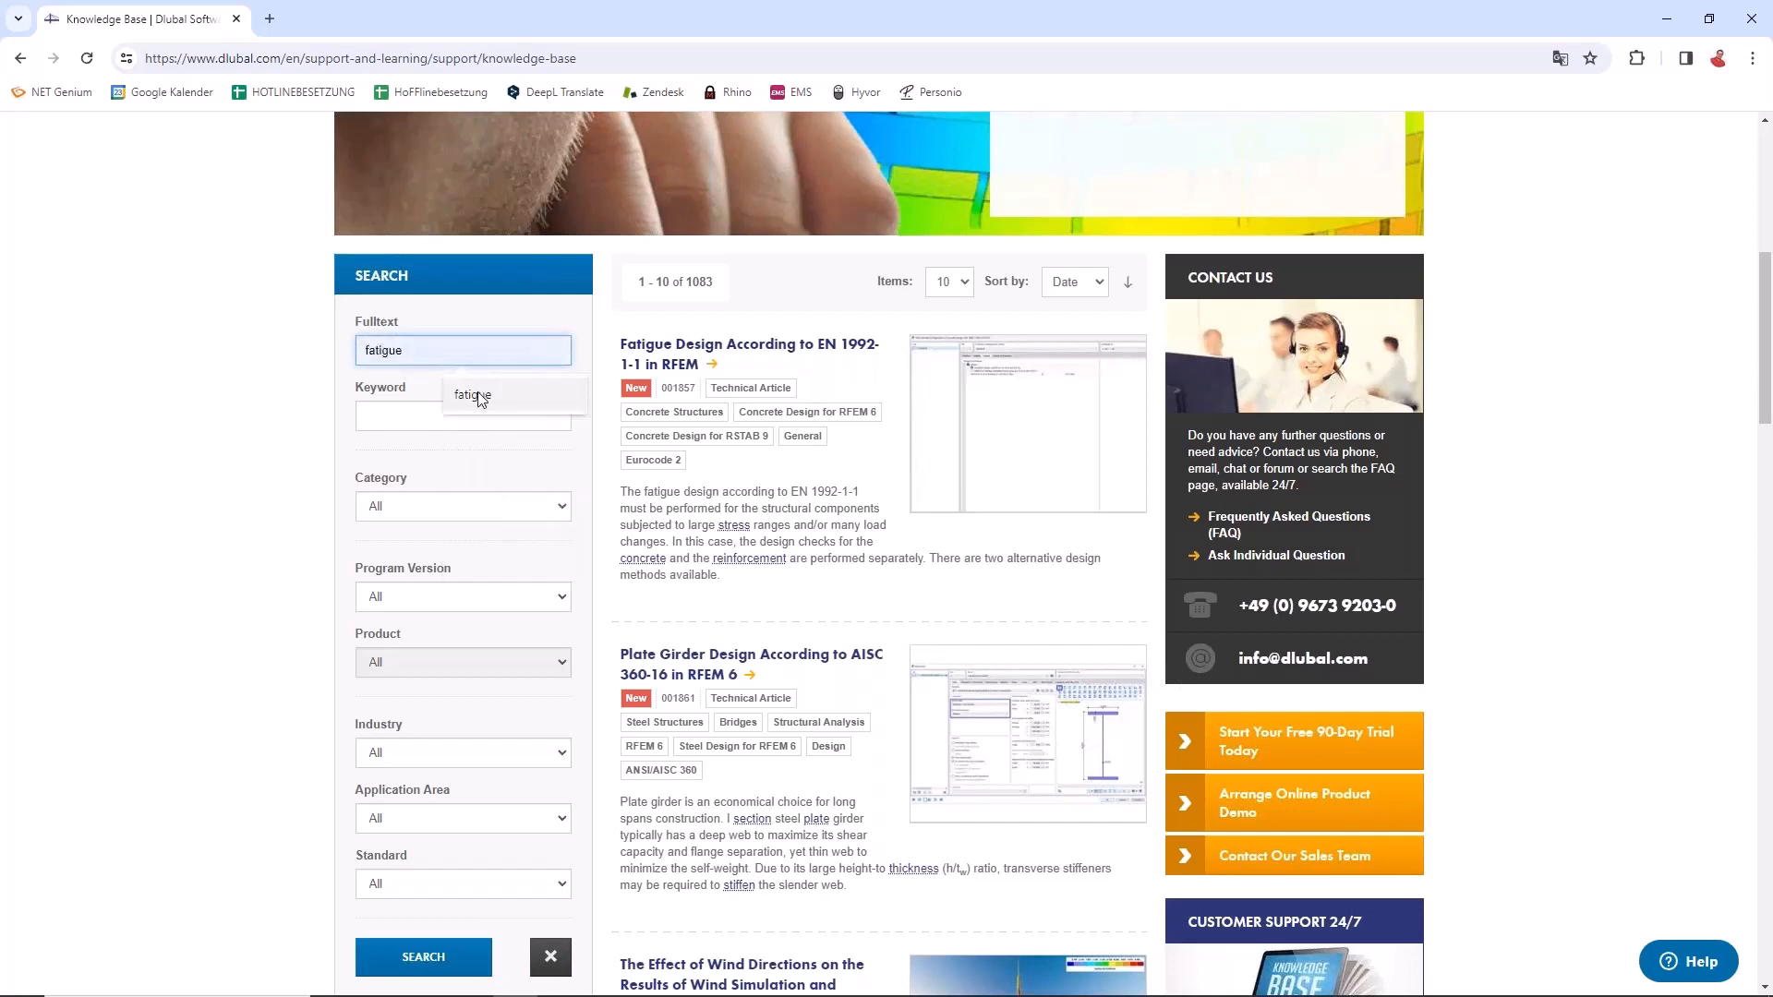
{"action": "left_click", "coordinate": [475, 395]}
{"action": "left_click", "coordinate": [449, 963]}
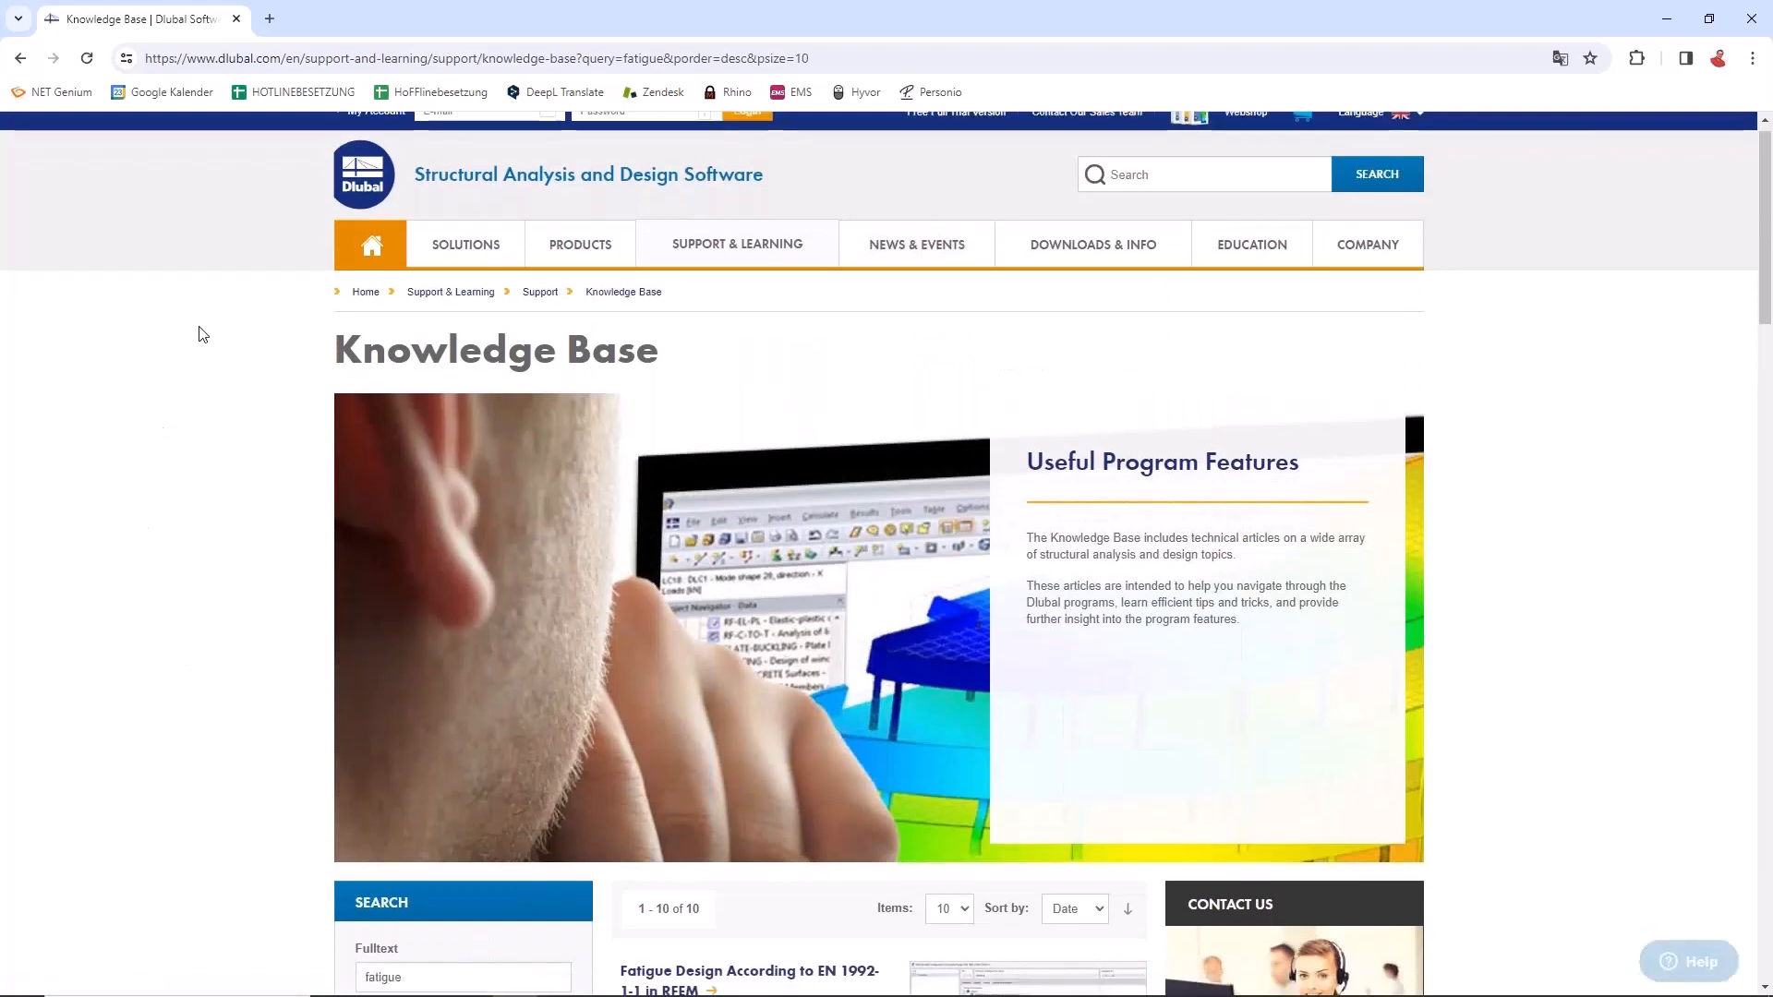
Step: Open the article "Fatigue Design According to EN 1992-1-1 in RFEM" and read its introduction and Design Level 1 section
{"action": "scroll", "coordinate": [203, 334], "scroll_direction": "down", "scroll_amount": 5}
{"action": "left_click", "coordinate": [715, 540]}
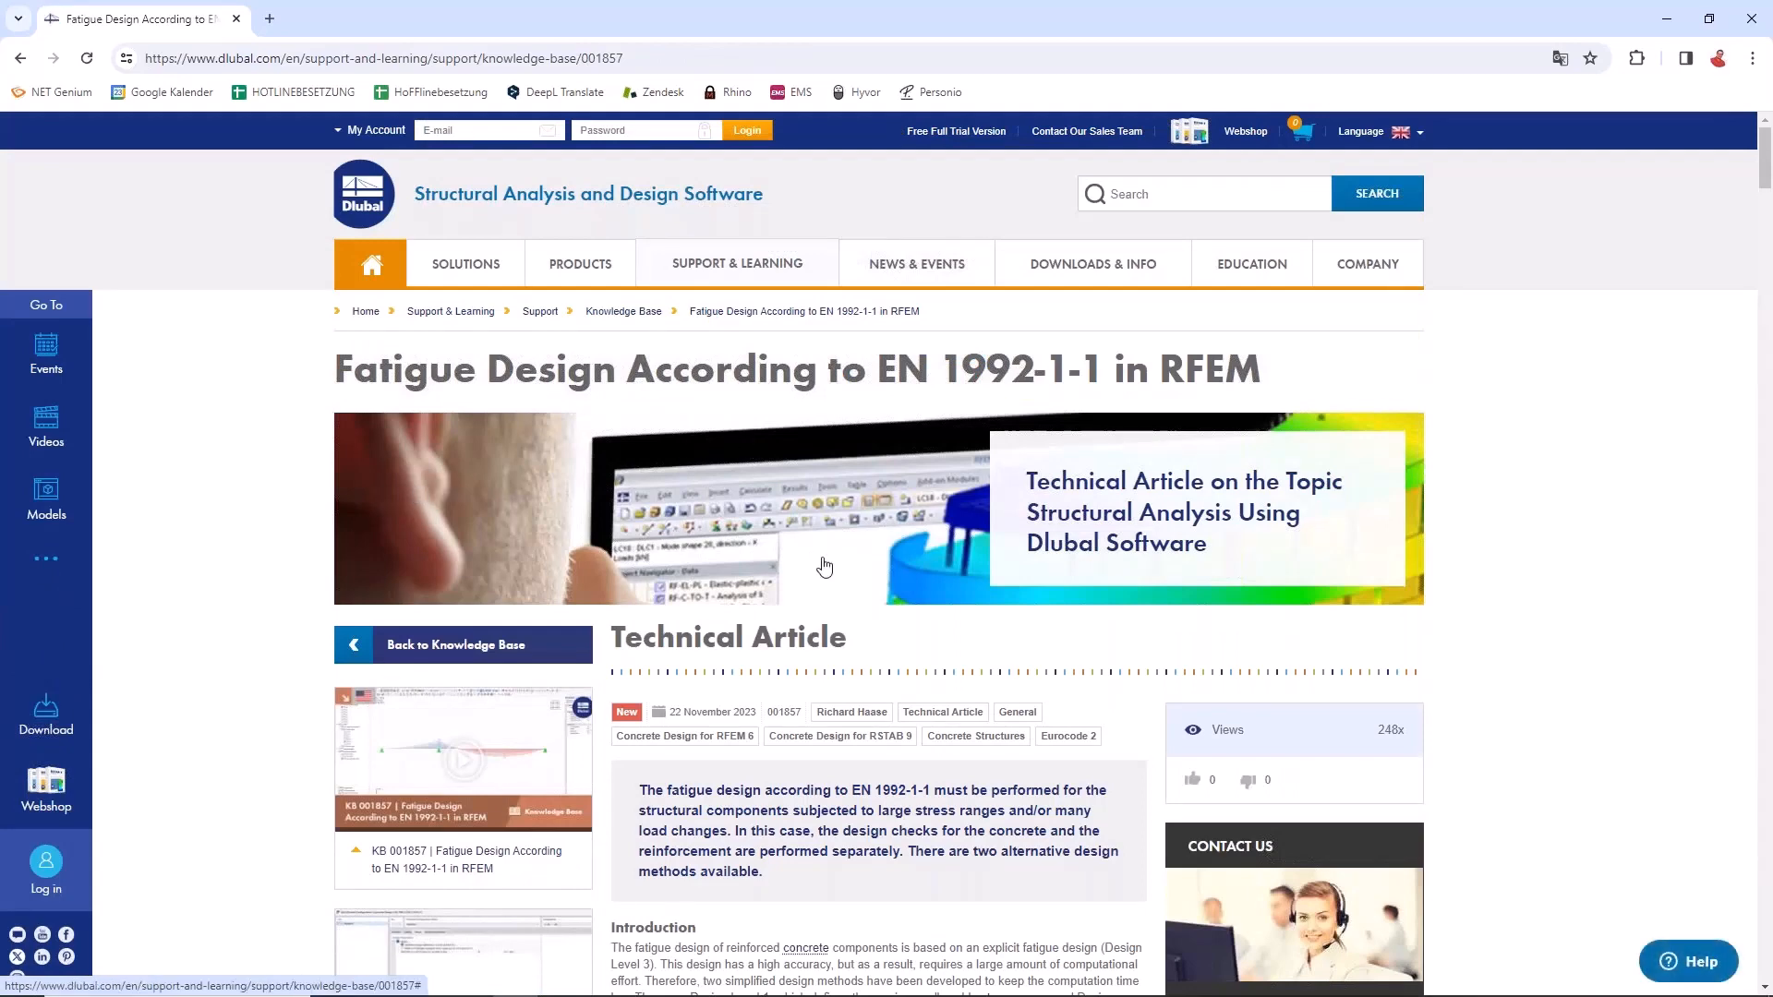
{"action": "scroll", "coordinate": [778, 462], "scroll_direction": "down", "scroll_amount": 5}
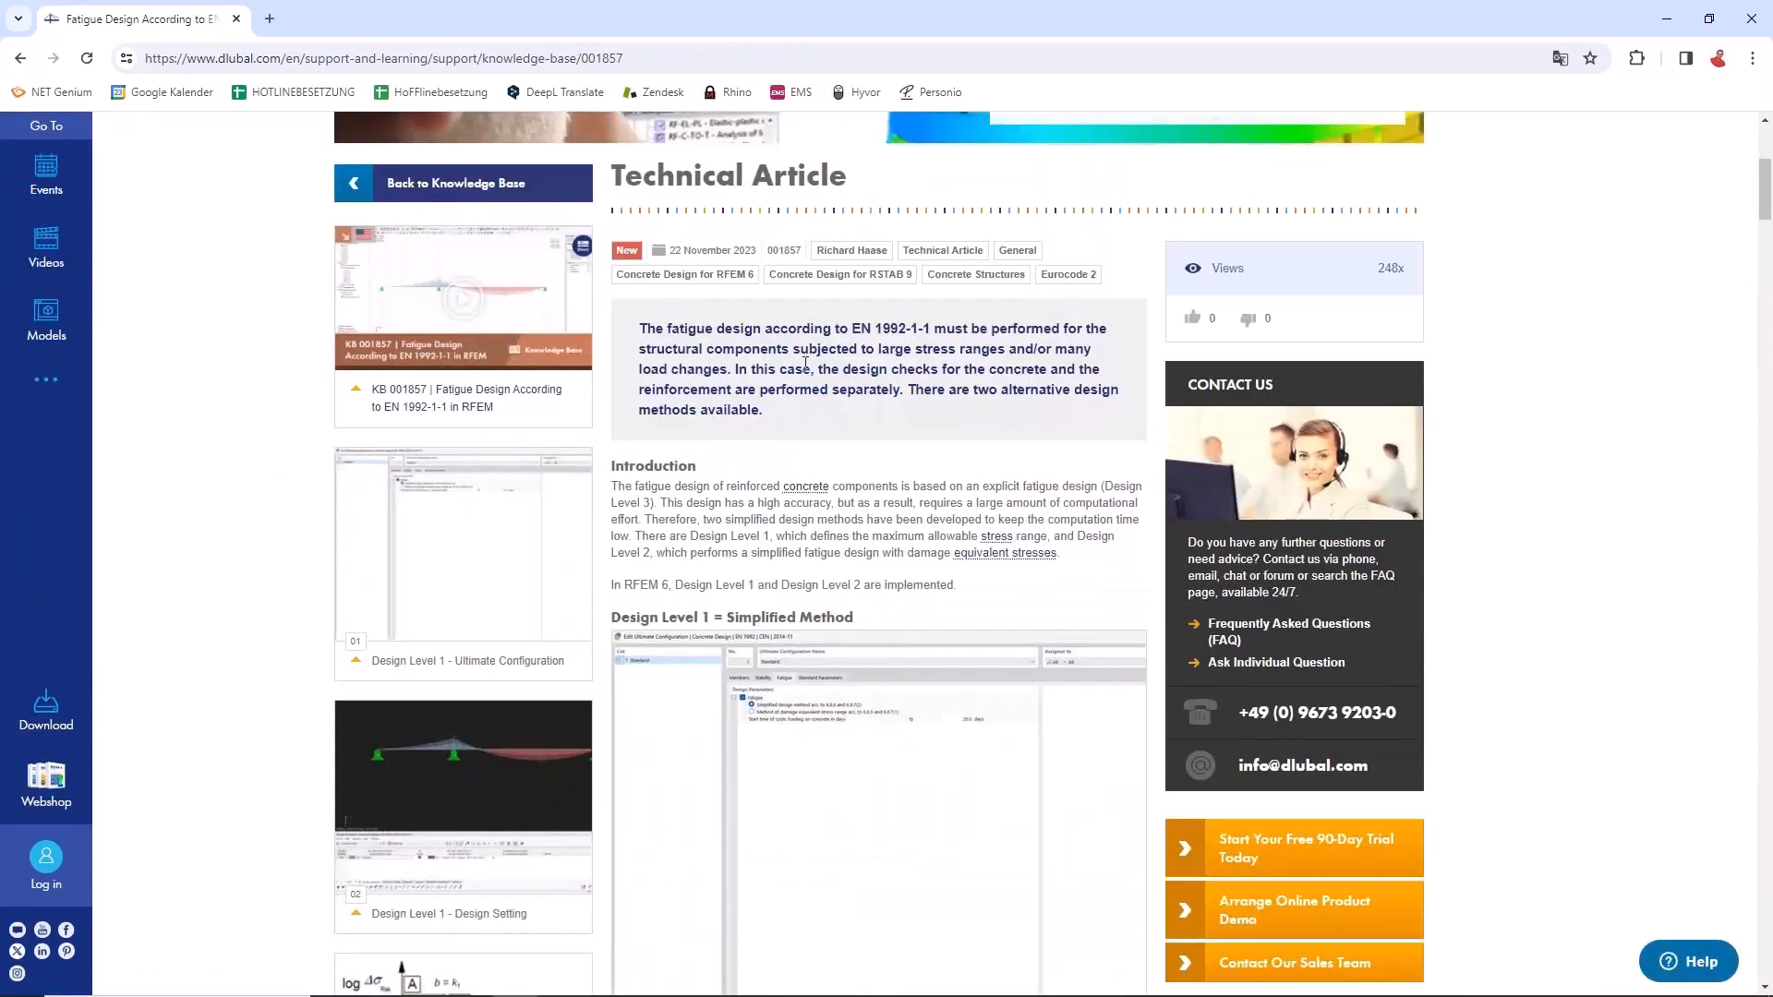
{"action": "scroll", "coordinate": [893, 406], "scroll_direction": "down", "scroll_amount": 4}
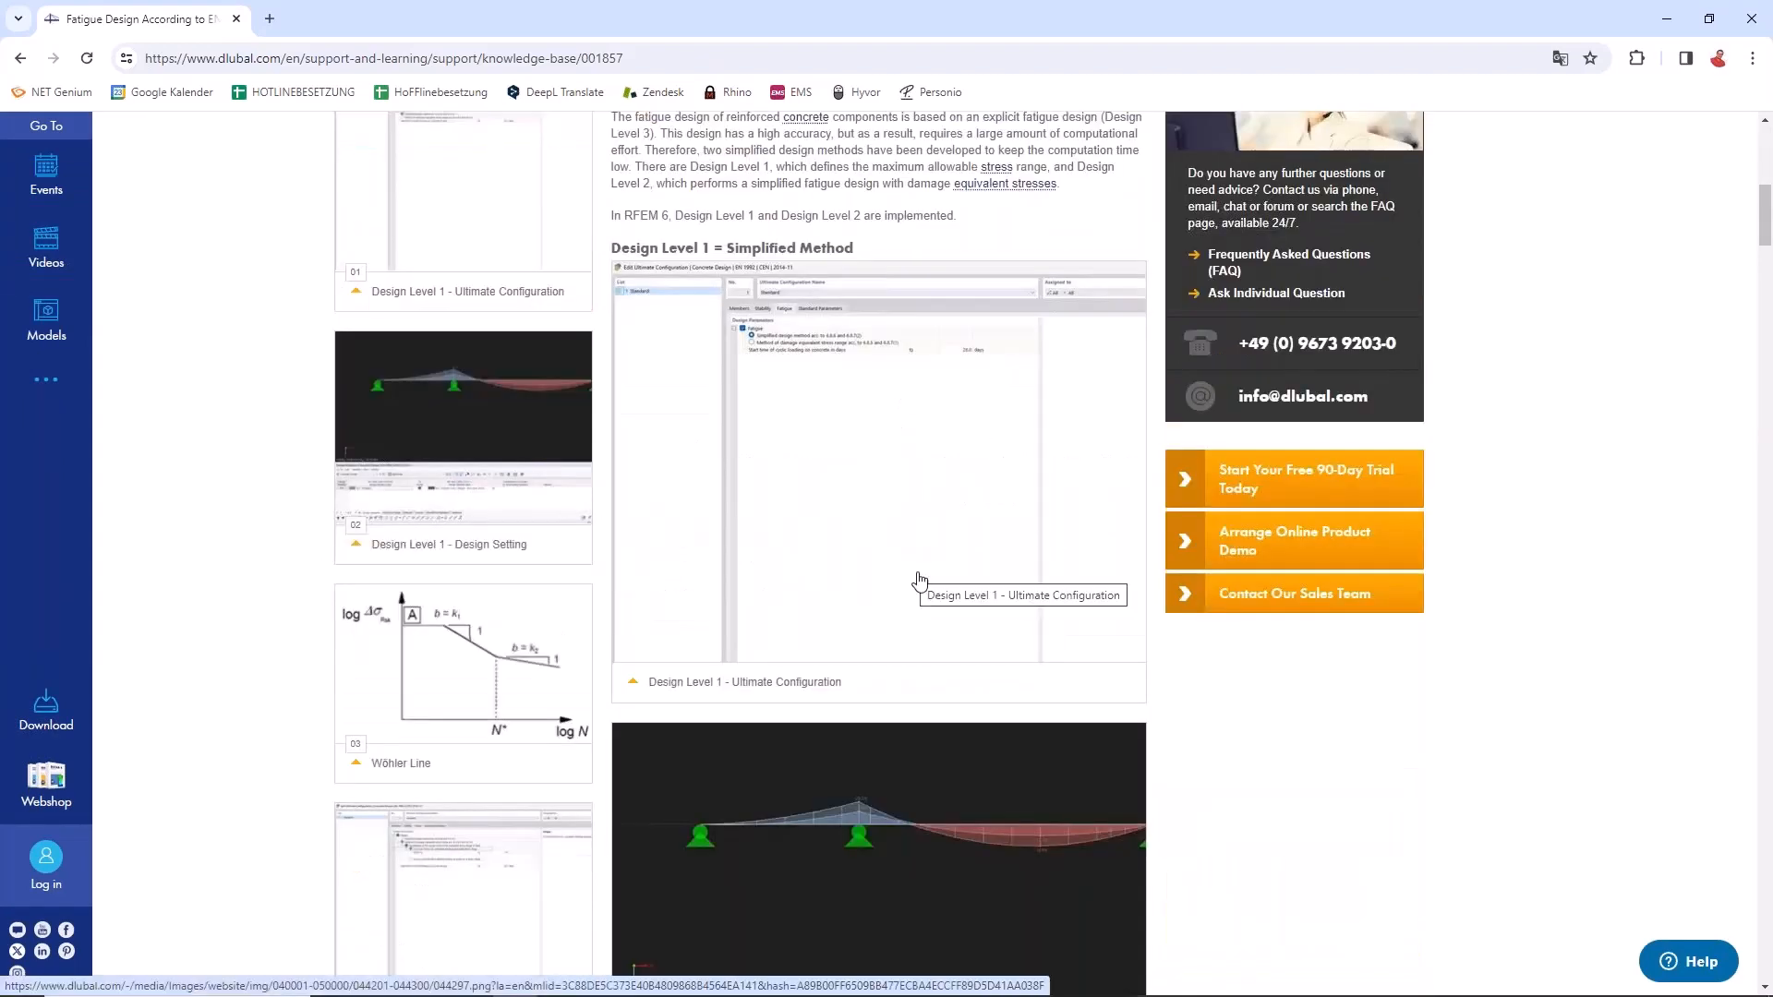
Step: Read the fatigue article's Design Level 1 equations for longitudinal reinforcement and shear, and return to RFEM
{"action": "scroll", "coordinate": [779, 527], "scroll_direction": "down", "scroll_amount": 9}
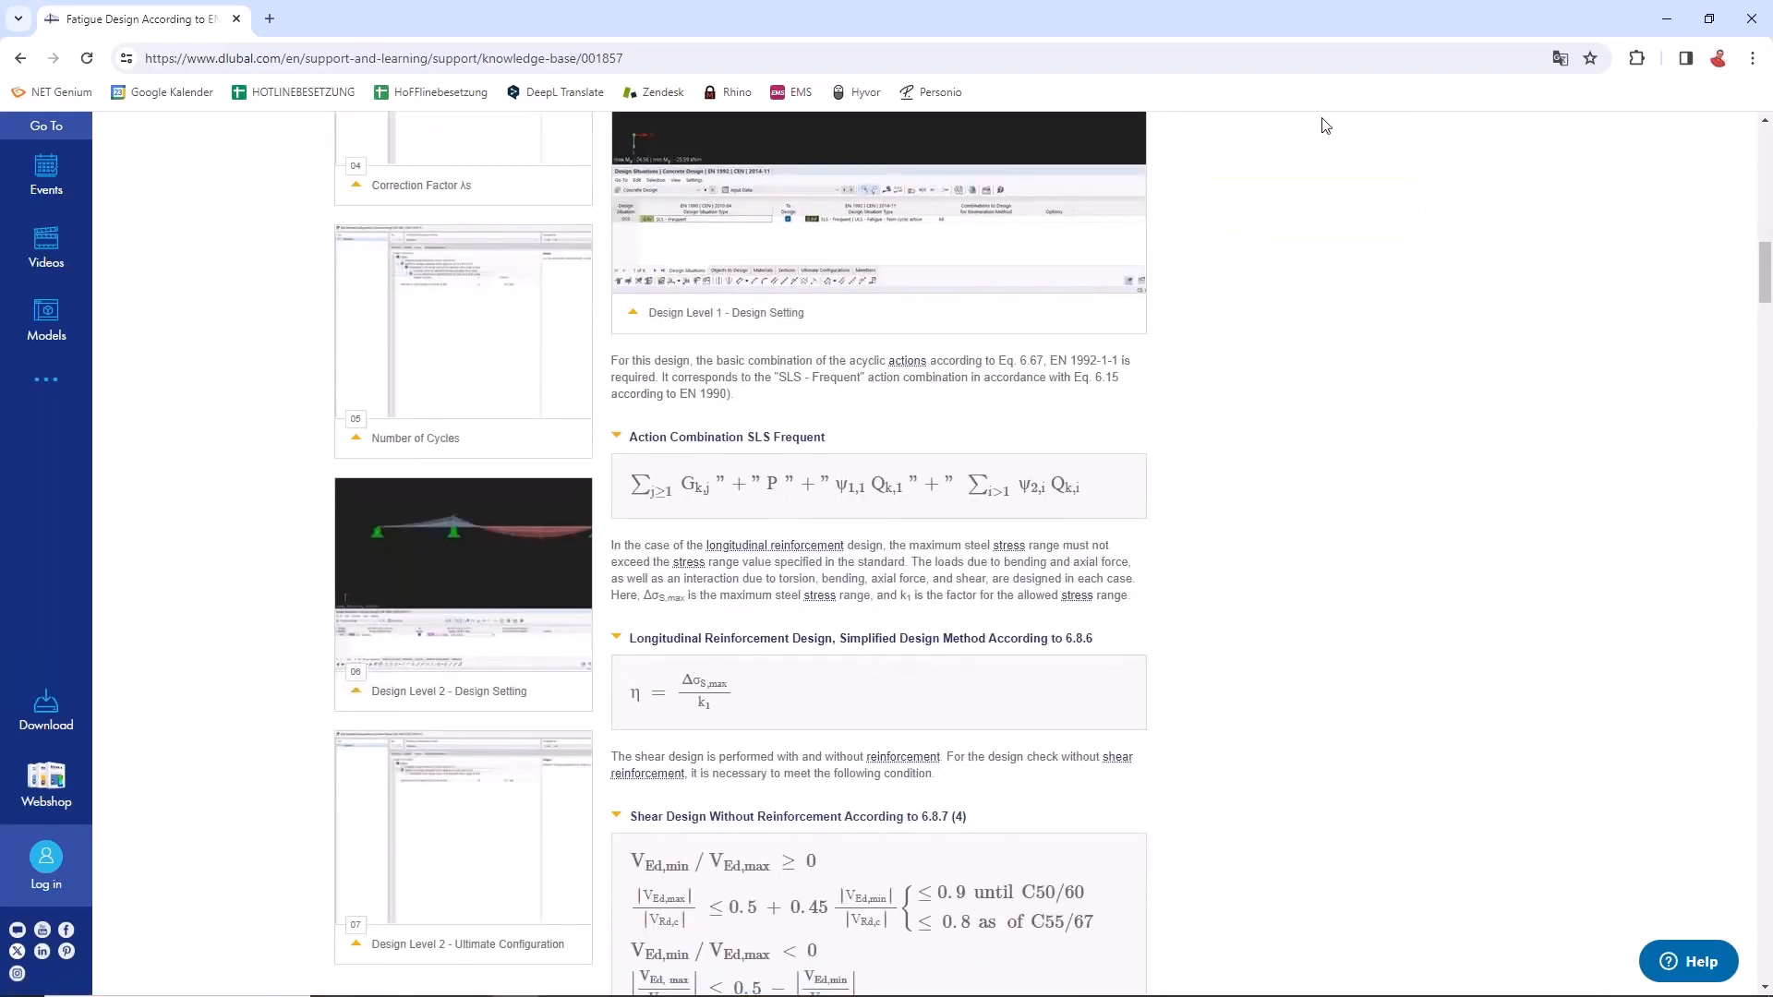
{"action": "left_click", "coordinate": [1665, 19]}
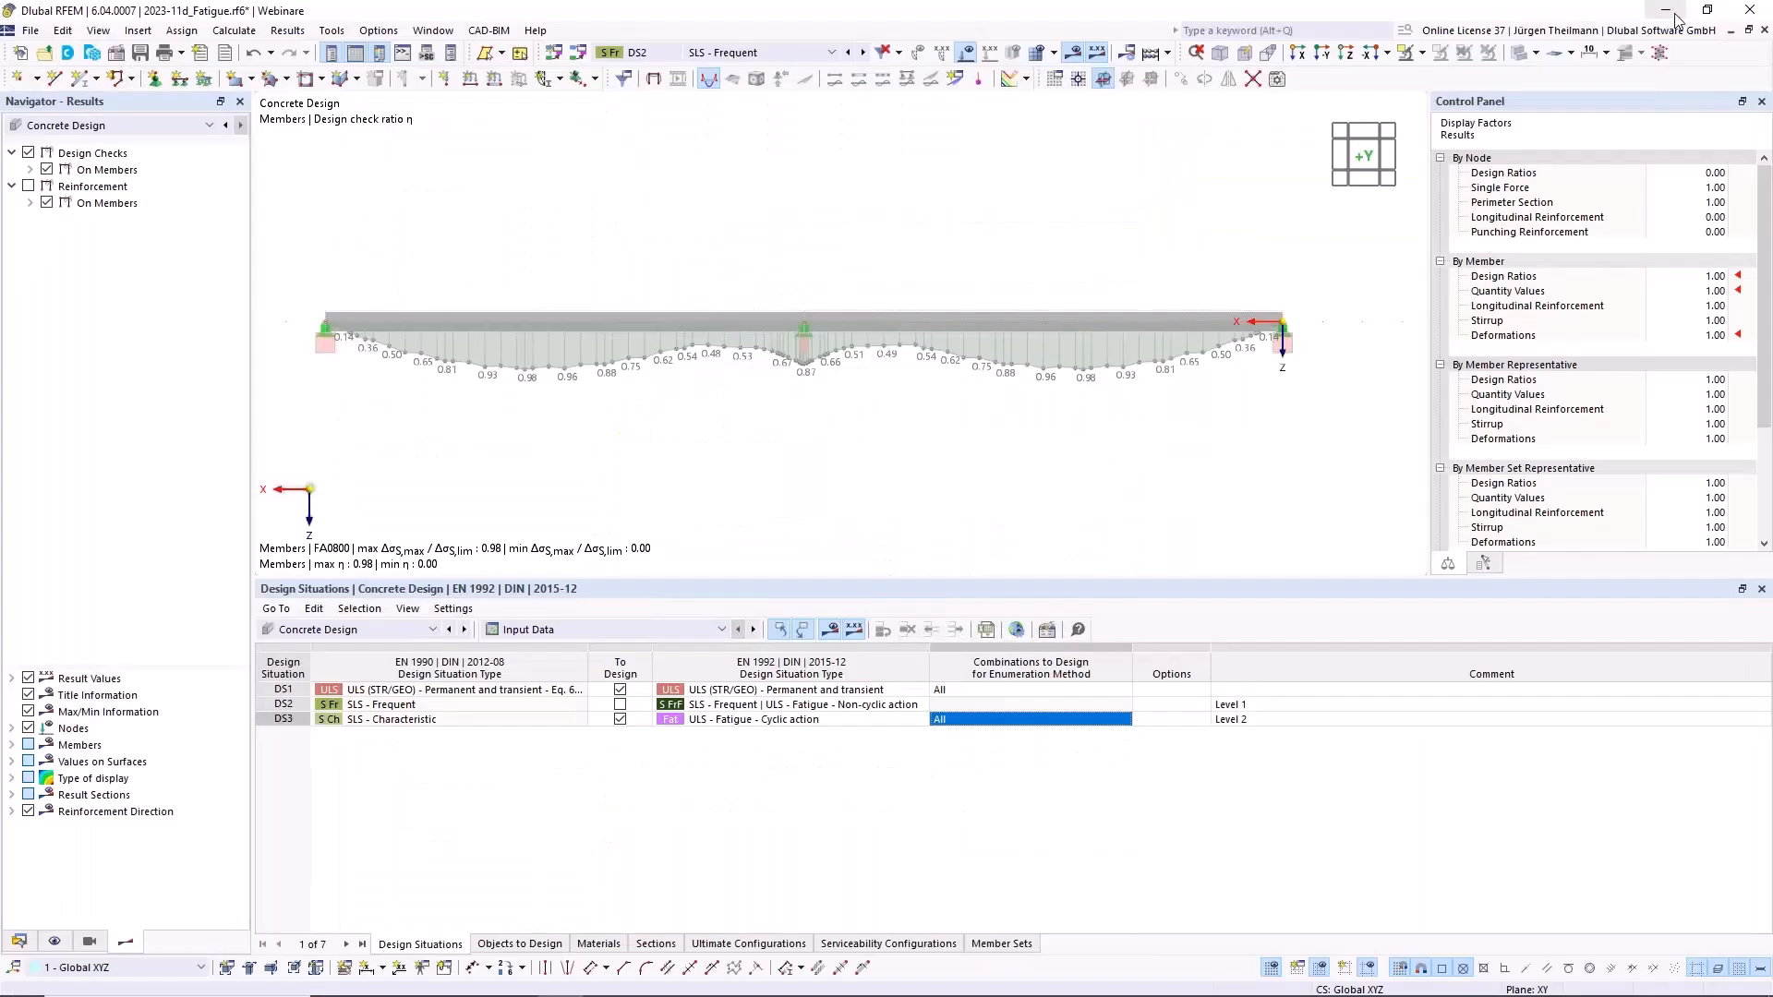
Step: Make the 2023-11e_Punching.rf6 model the active one and collapse its branch in the data navigator
{"action": "left_click", "coordinate": [18, 941]}
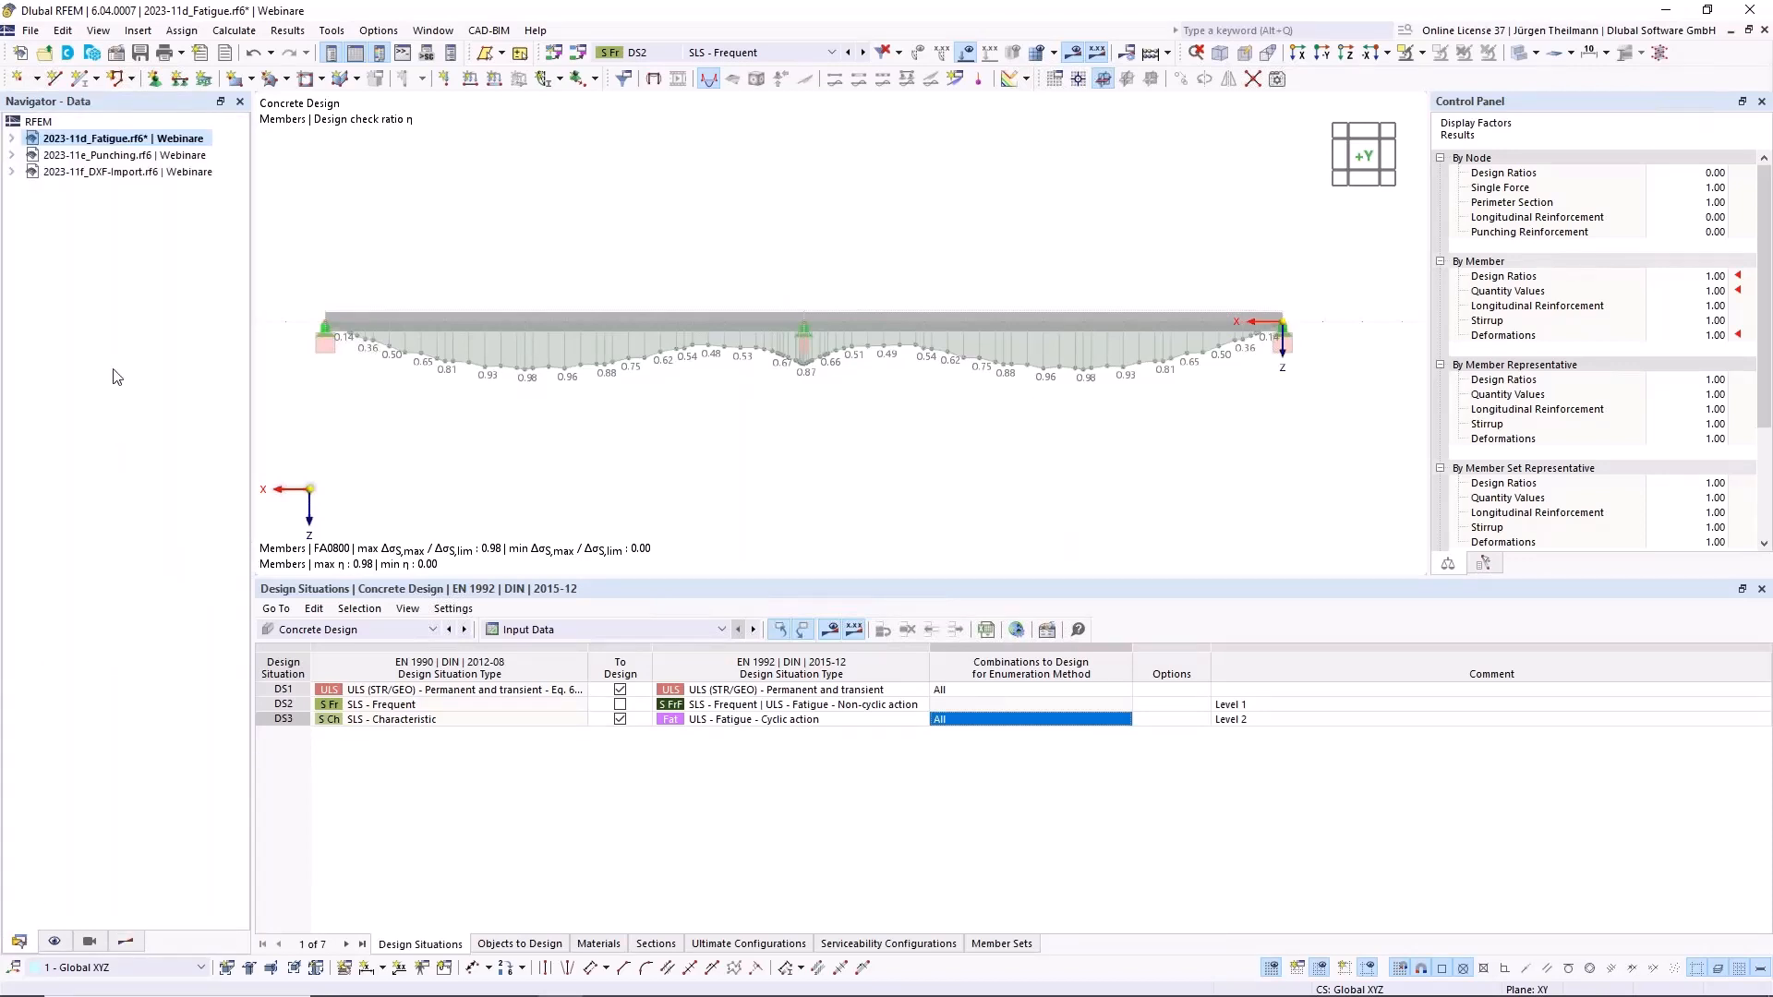
{"action": "left_click", "coordinate": [119, 156]}
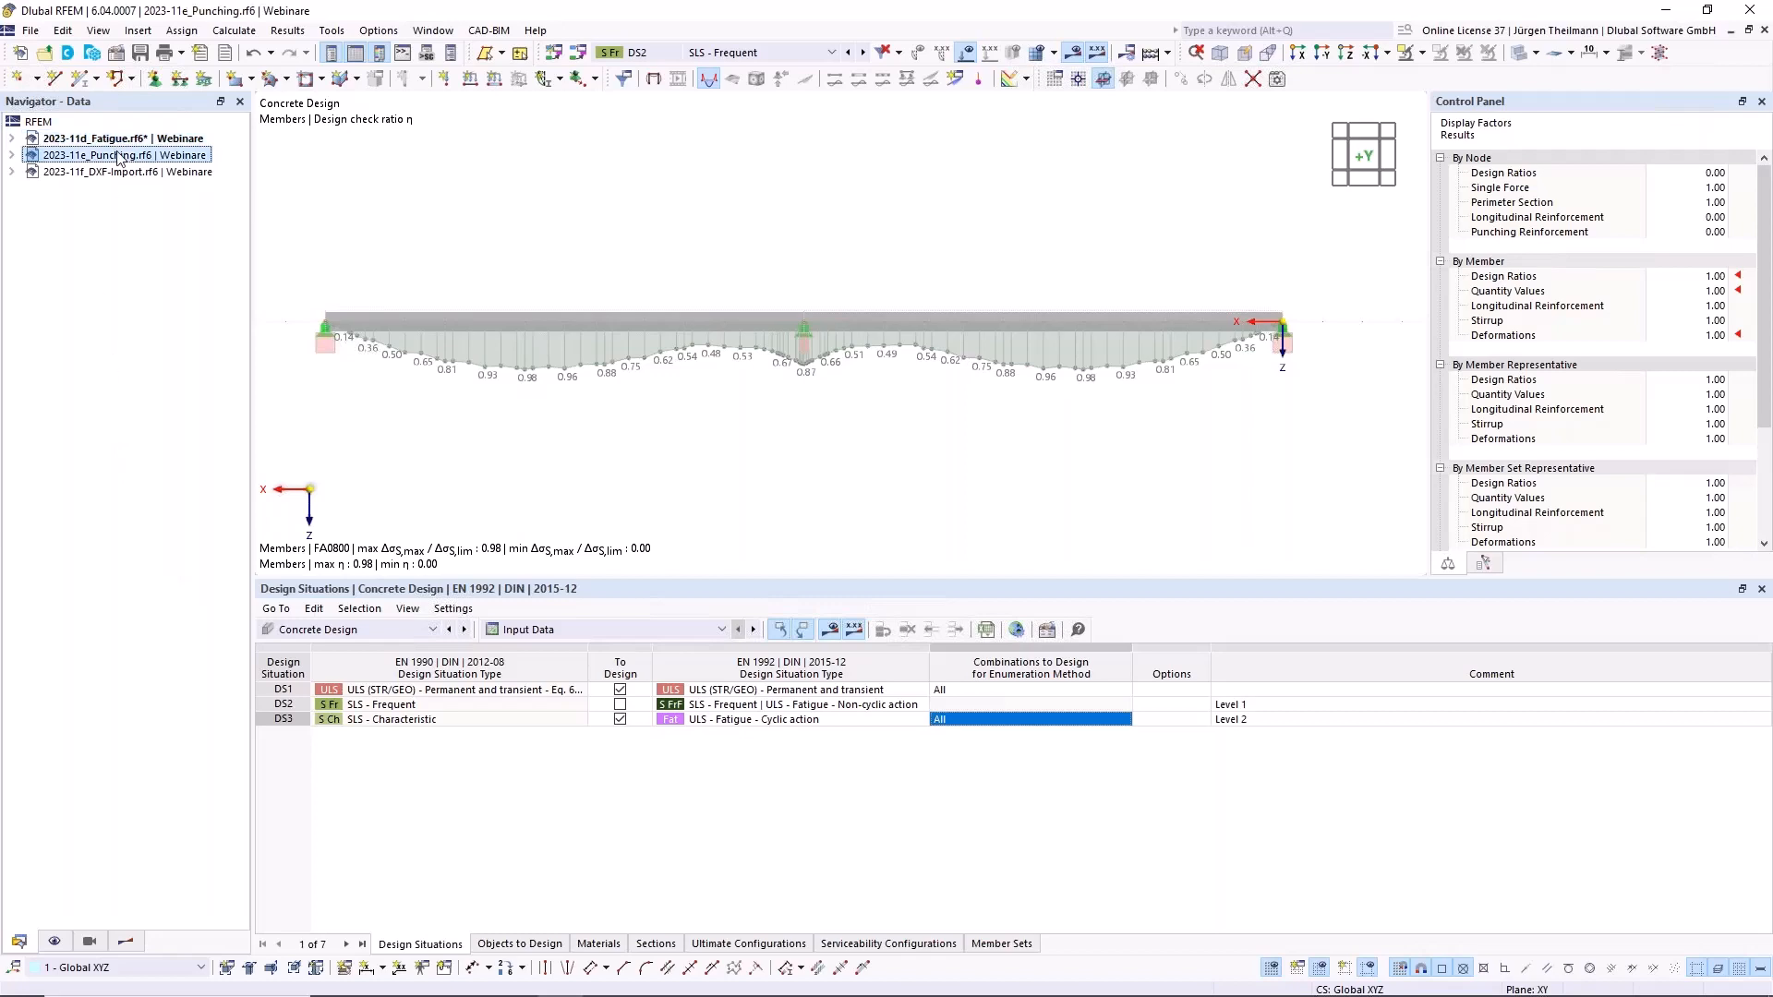
{"action": "double_click", "coordinate": [119, 157]}
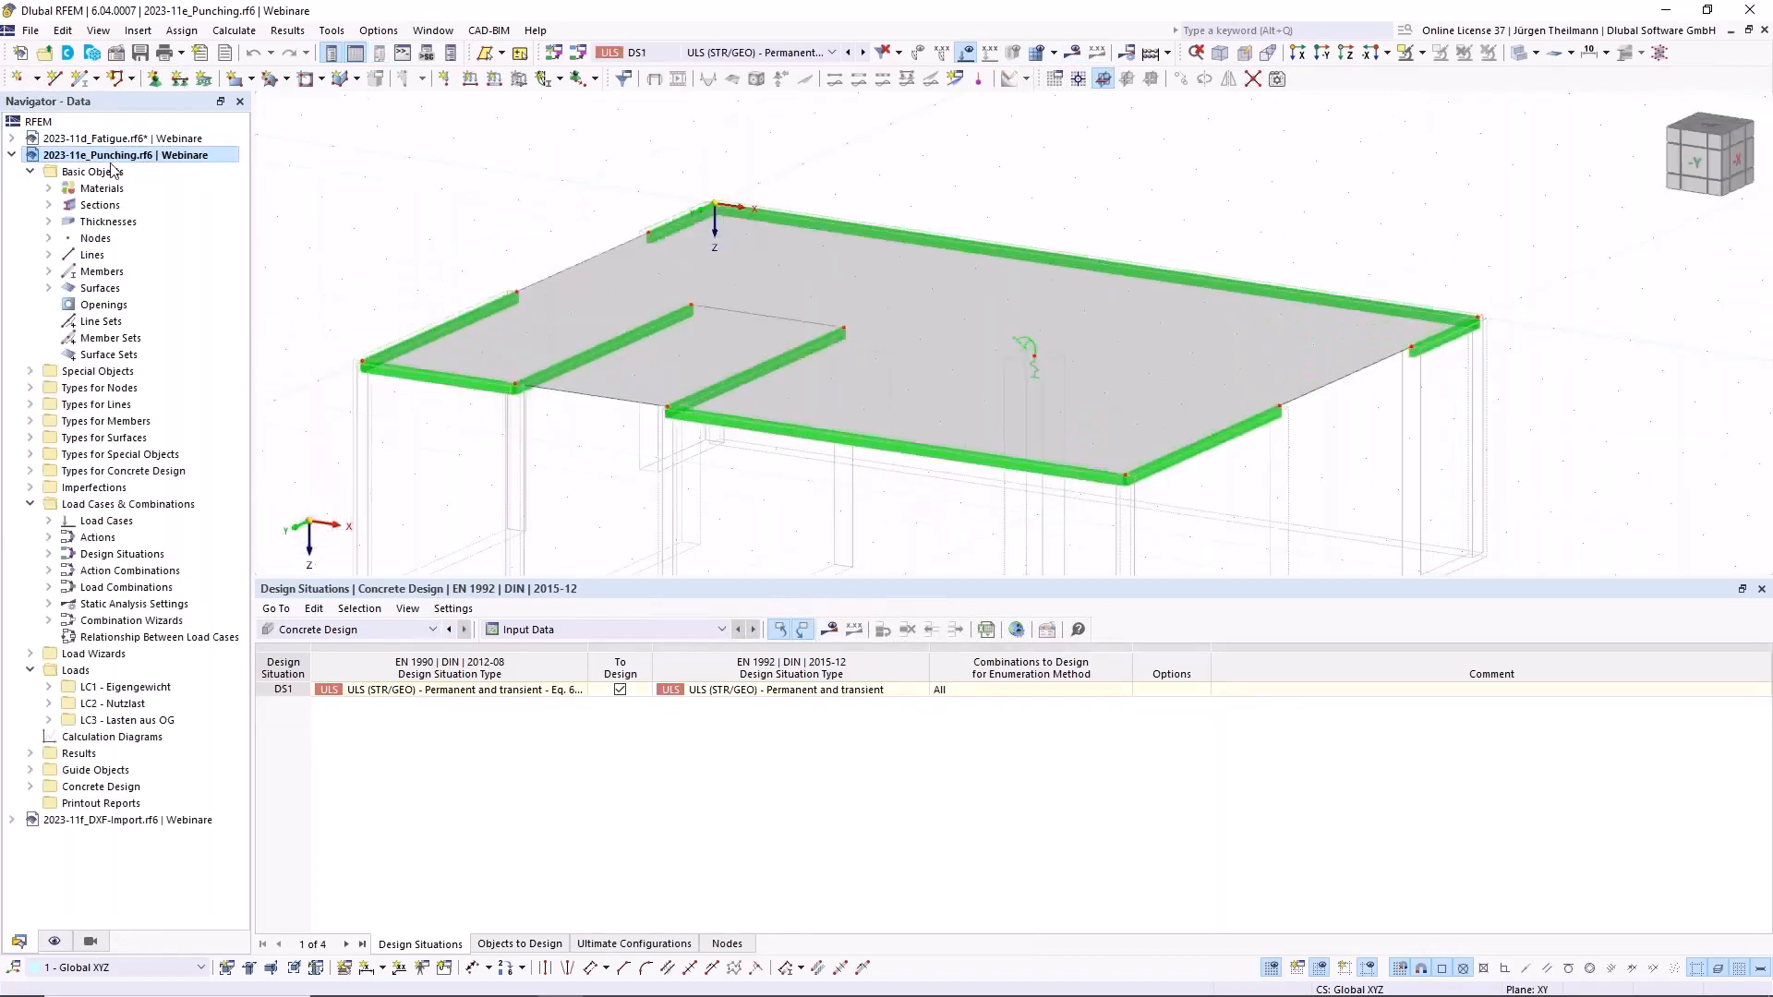
{"action": "left_click", "coordinate": [11, 155]}
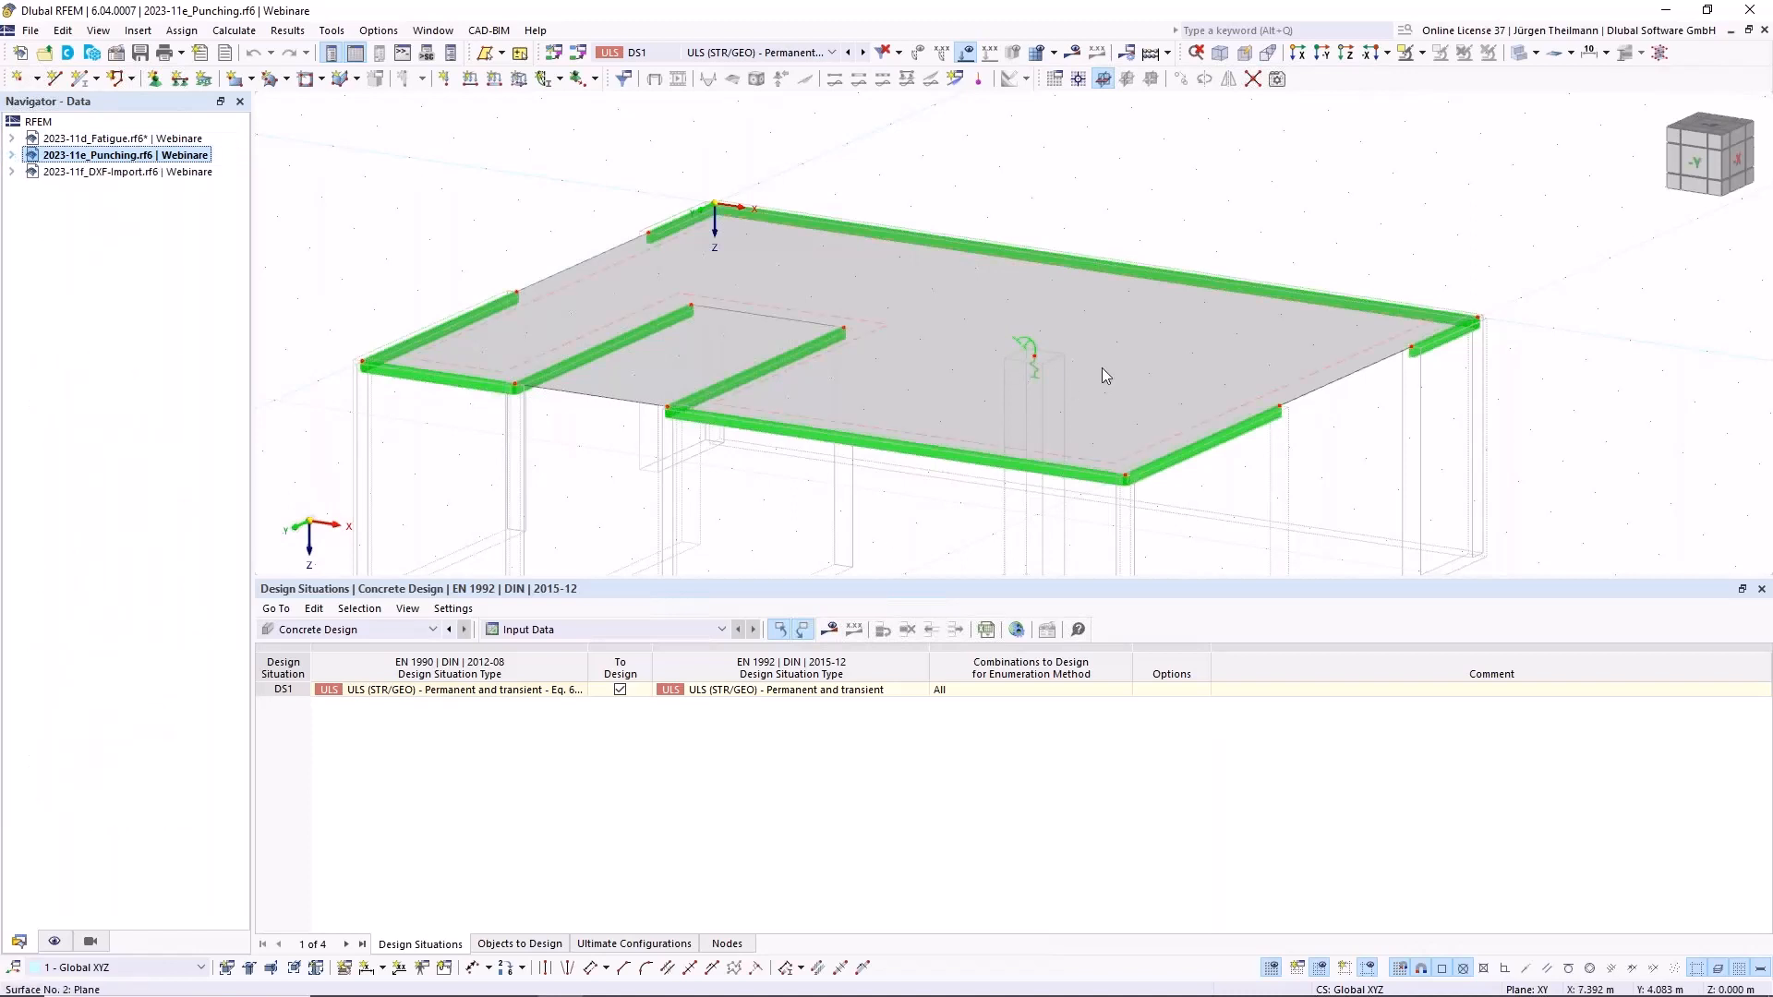
Step: Display the slab's loads for load case LC2 Nutzlast and for LC3 Lasten aus OG
{"action": "scroll", "coordinate": [1101, 368], "scroll_direction": "down", "scroll_amount": 1}
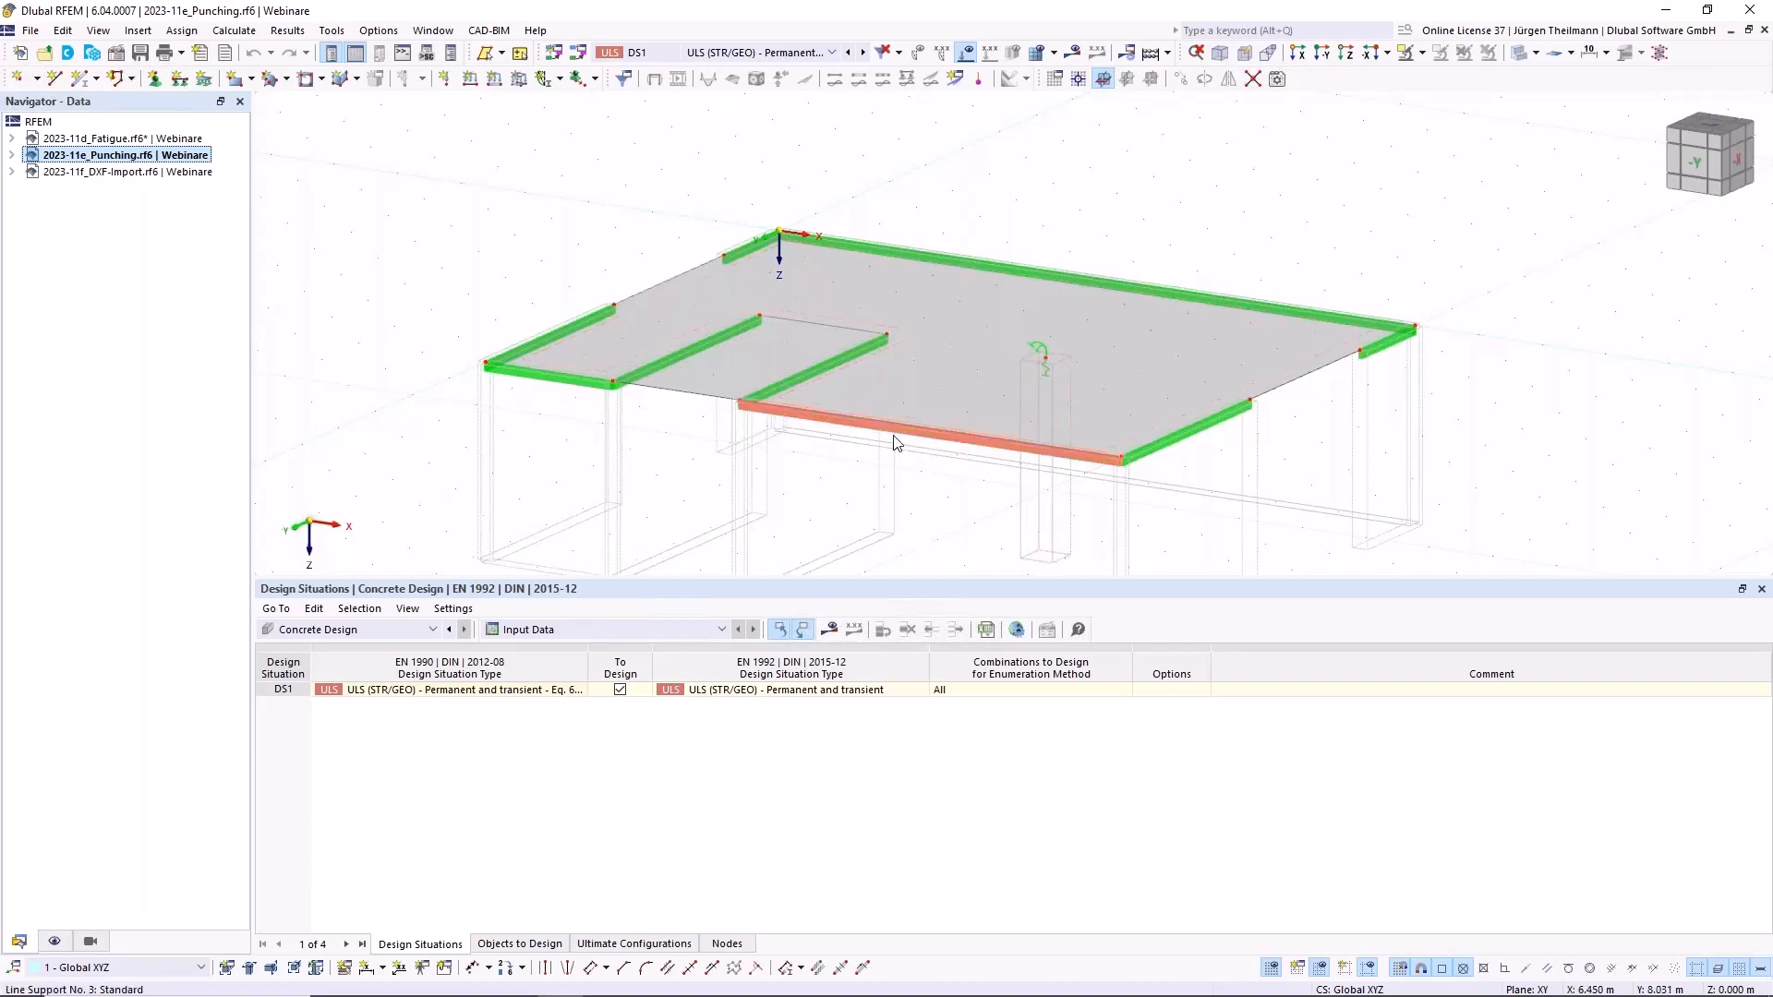
{"action": "middle_click_drag", "start_coordinate": [915, 347], "coordinate": [887, 267]}
{"action": "middle_click_drag", "start_coordinate": [978, 310], "coordinate": [980, 473]}
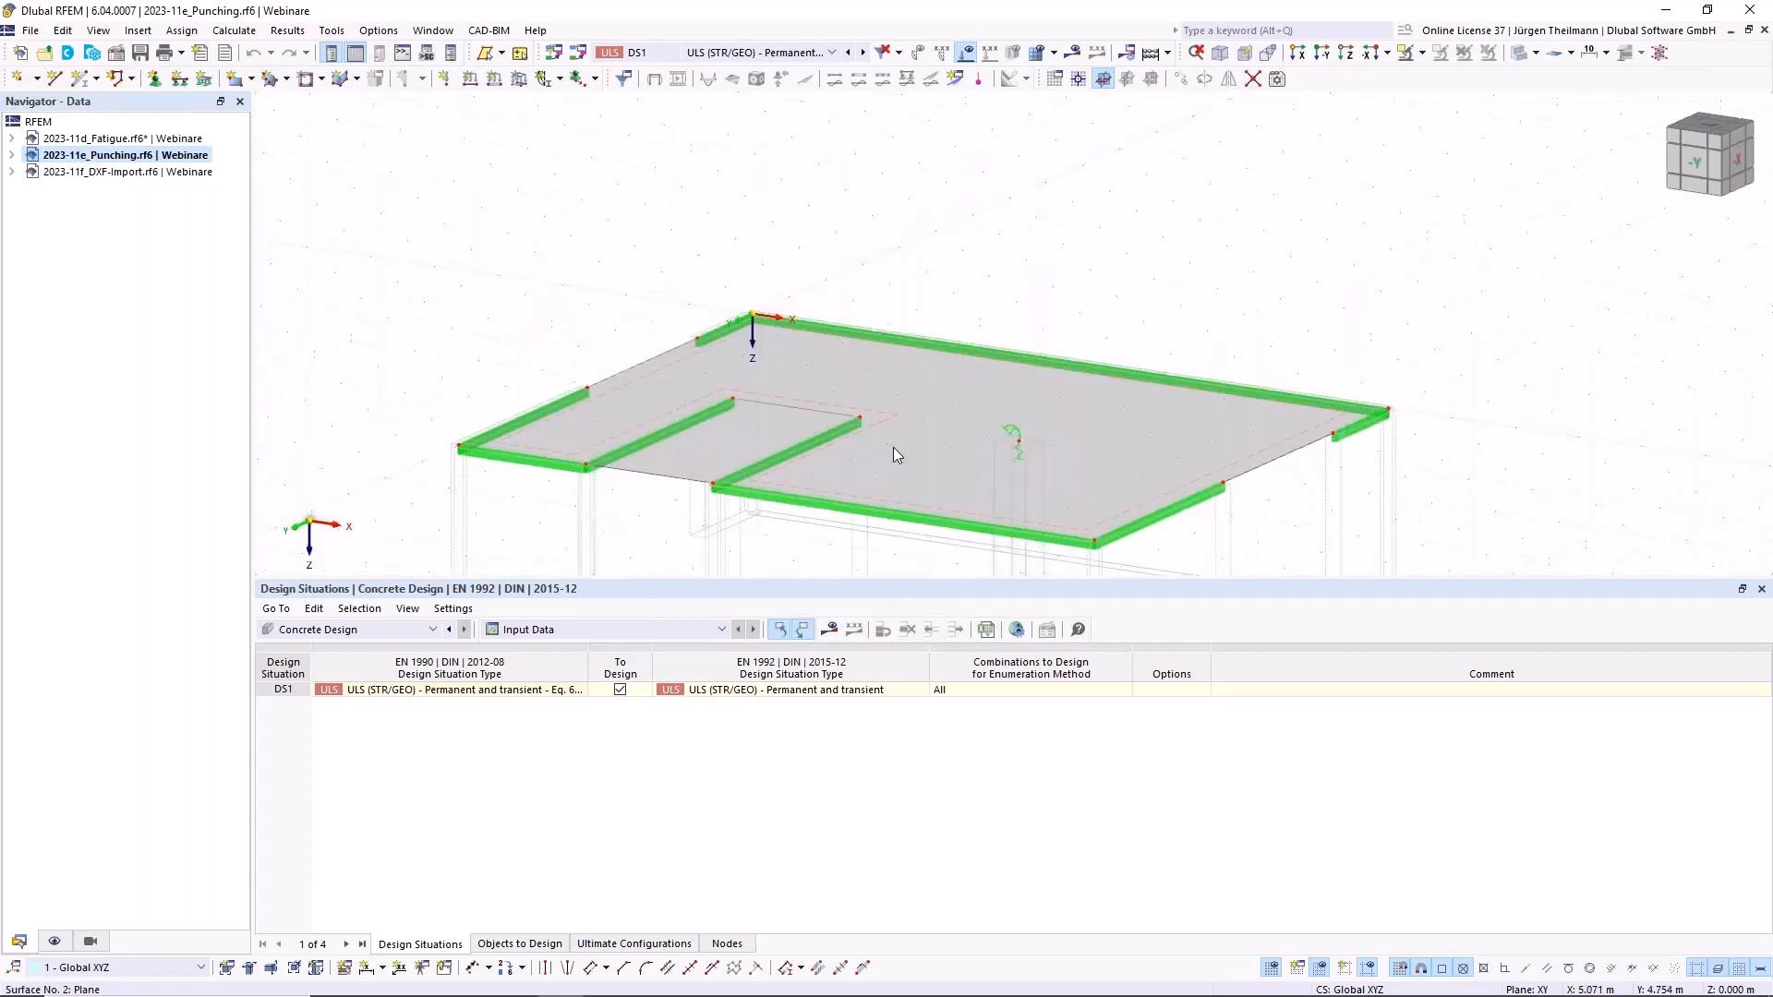
{"action": "left_click", "coordinate": [829, 52]}
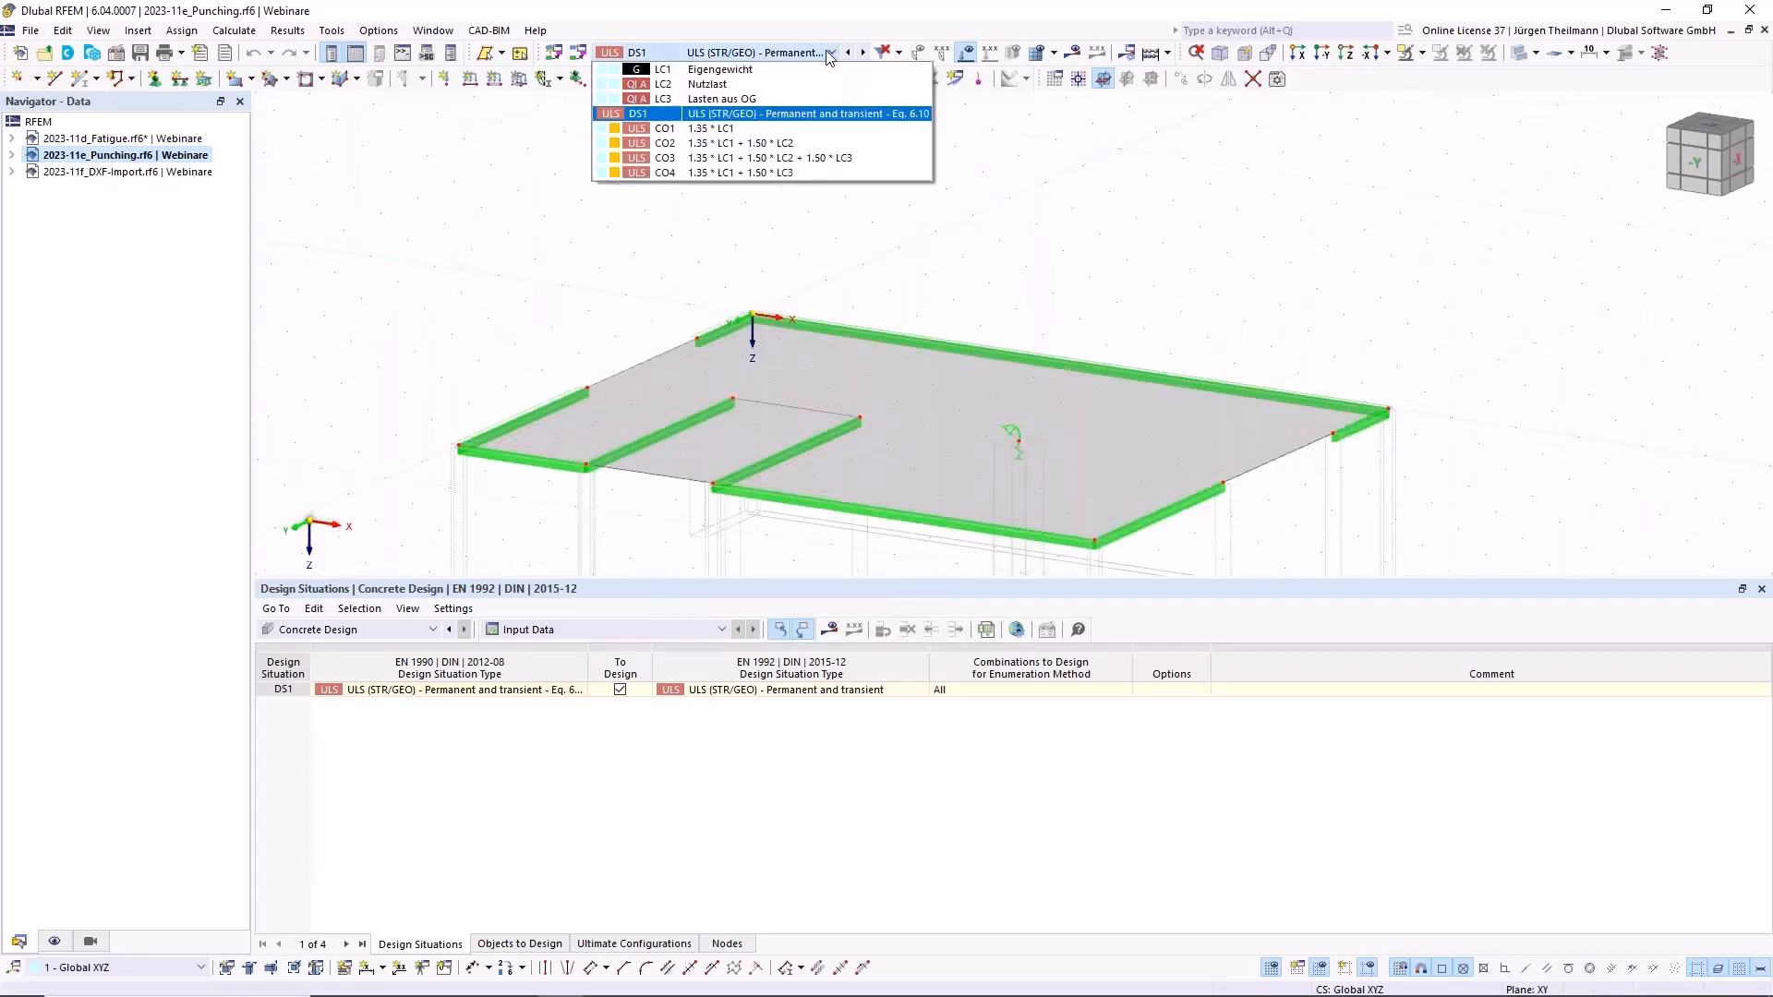
{"action": "left_click", "coordinate": [817, 84]}
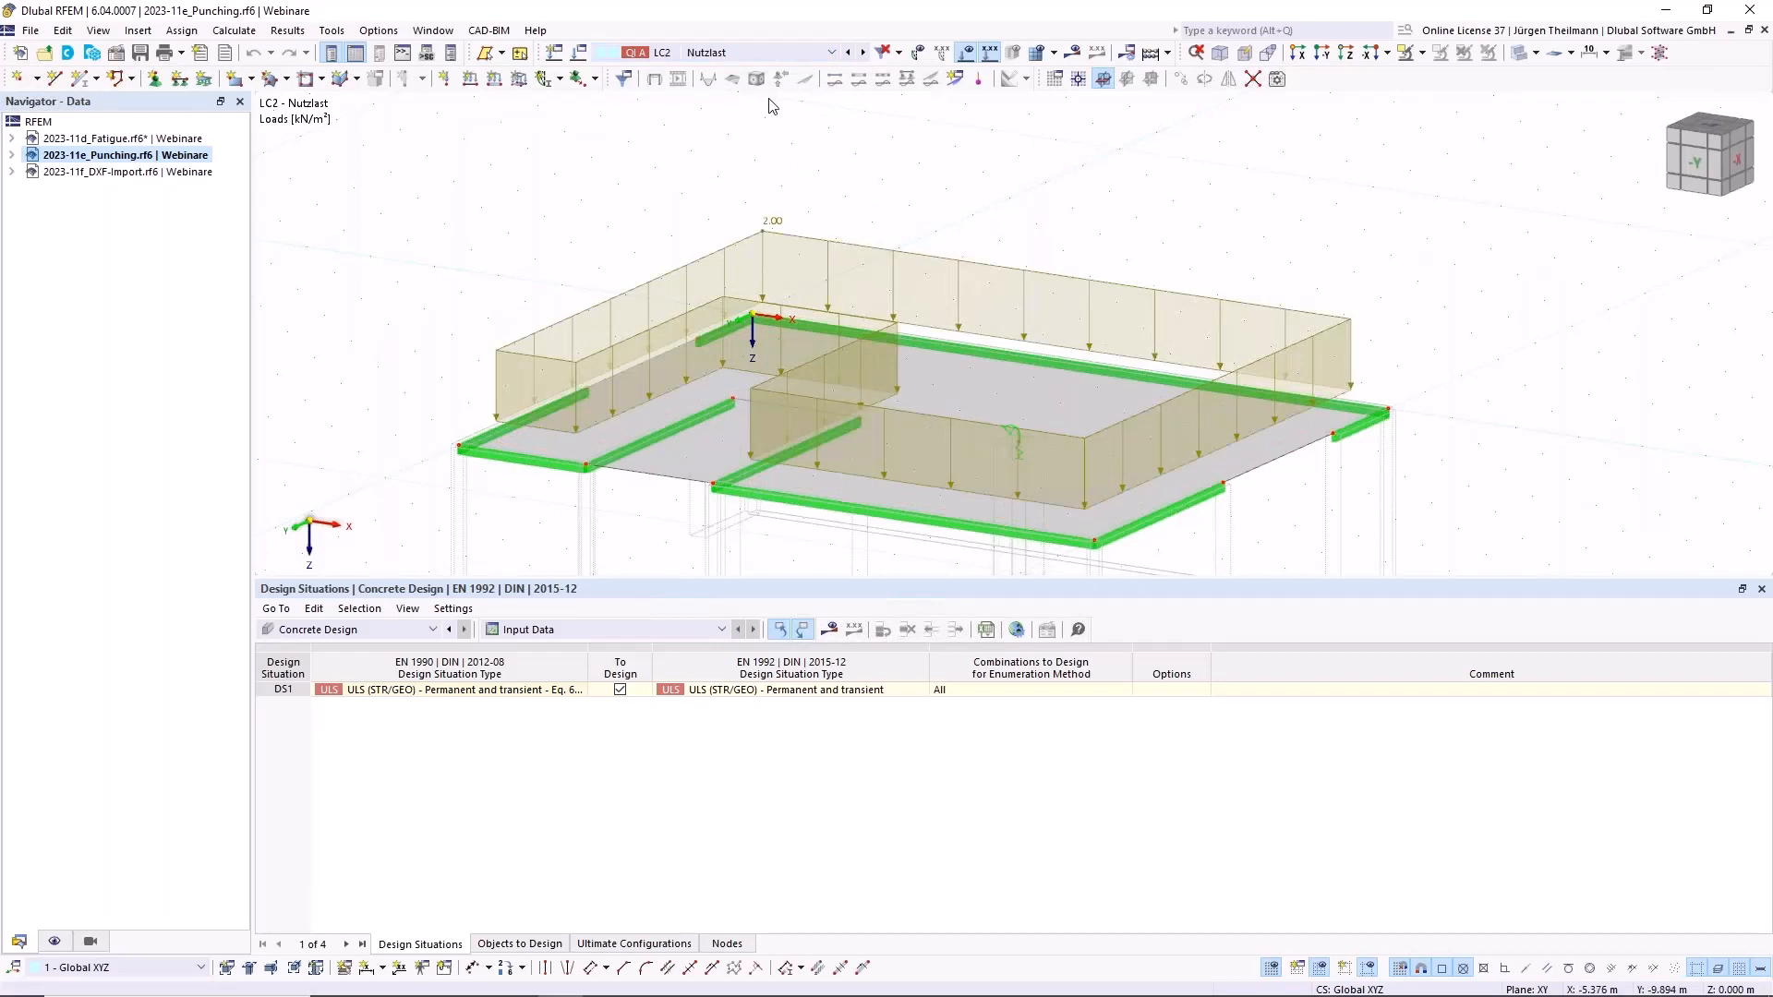
{"action": "left_click", "coordinate": [862, 53]}
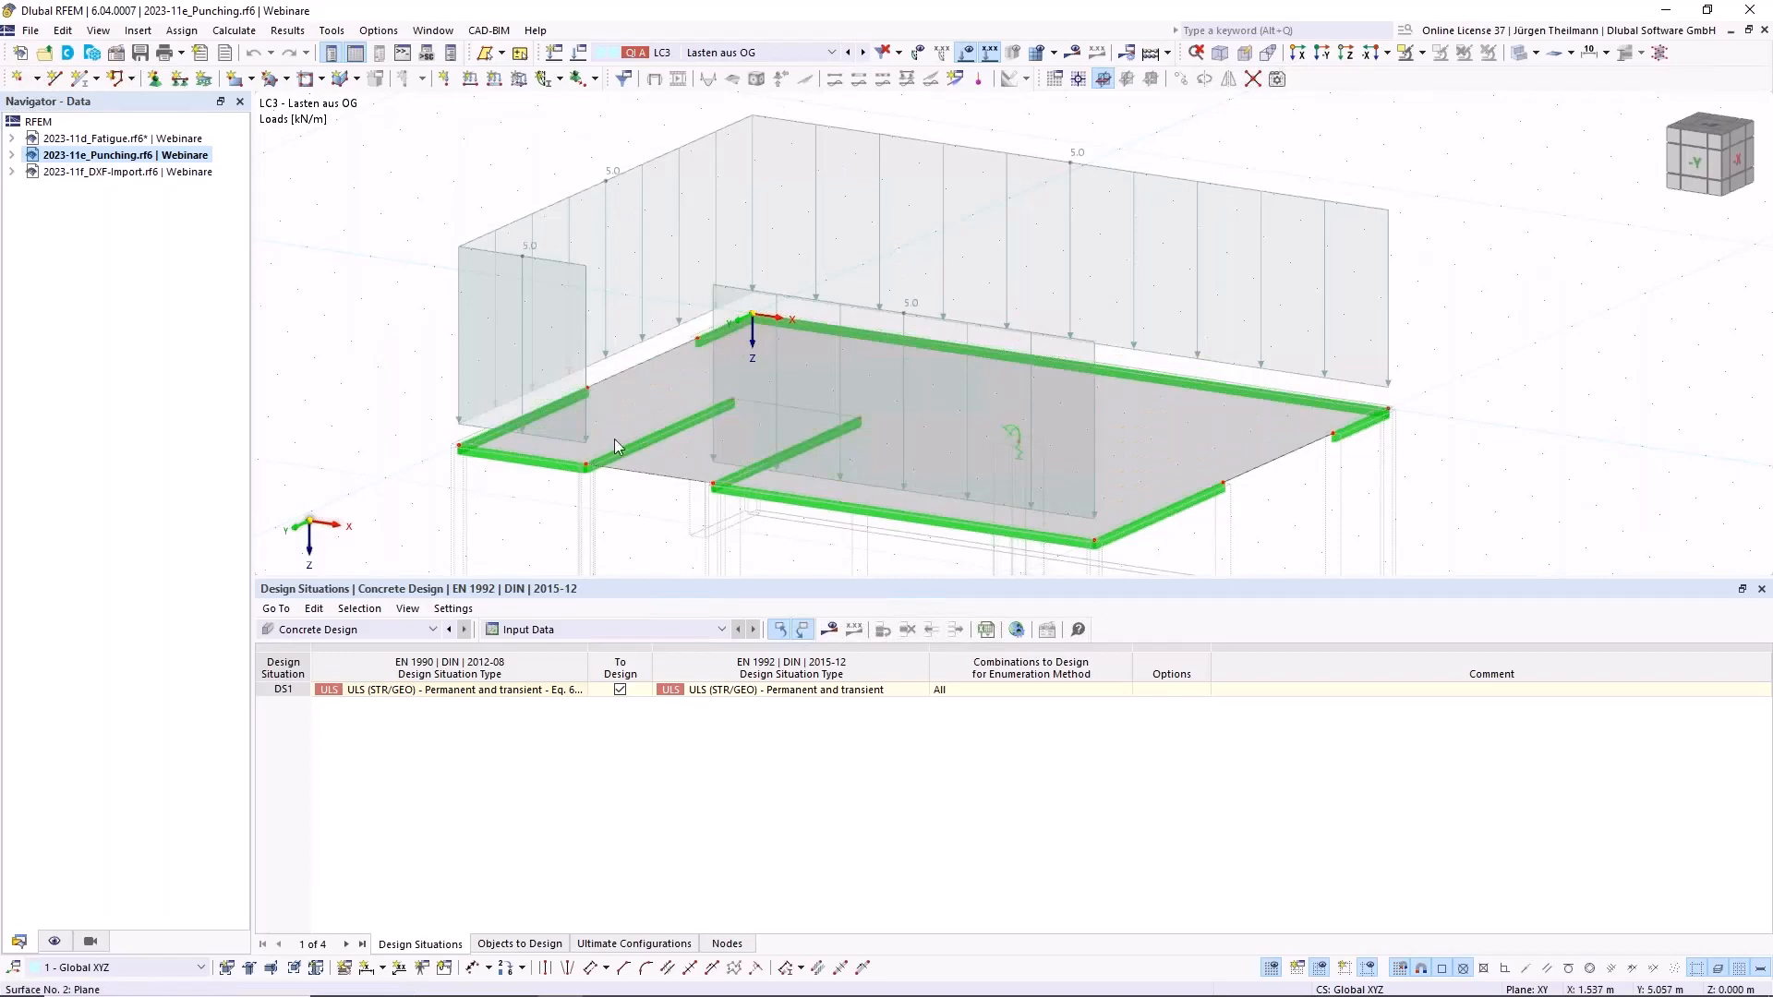
{"action": "middle_click_drag", "start_coordinate": [1028, 364], "coordinate": [997, 225]}
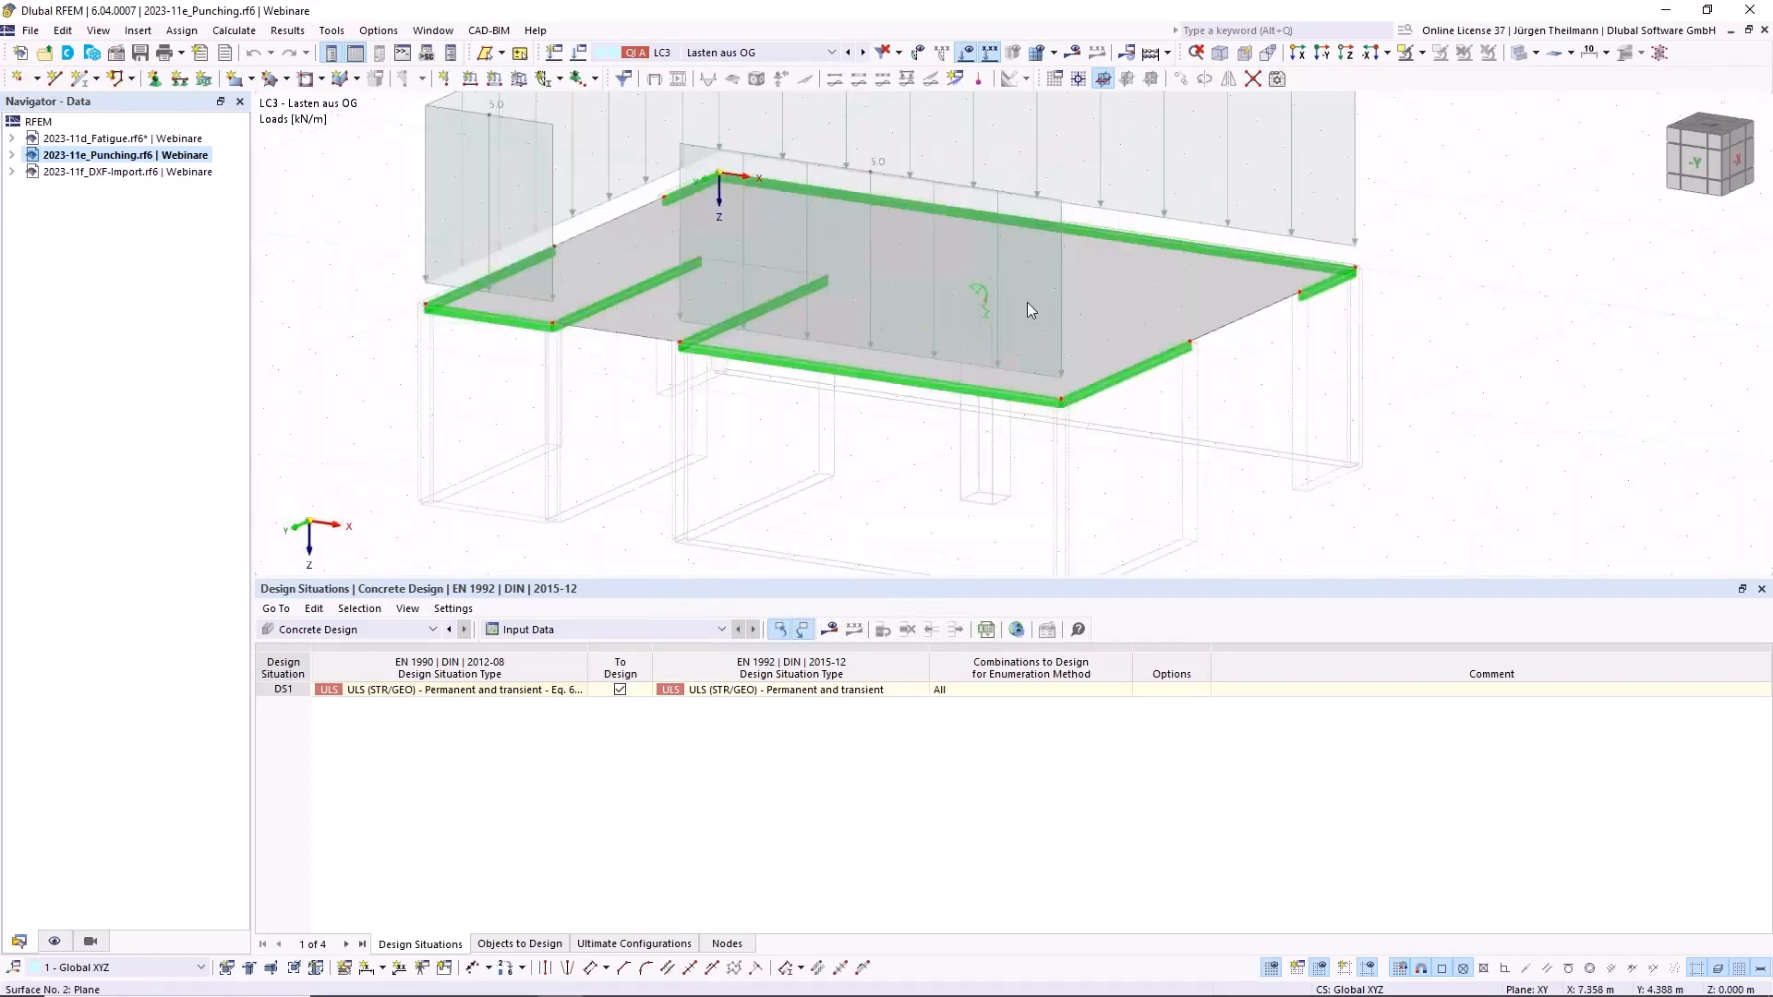
{"action": "scroll", "coordinate": [1027, 302], "scroll_direction": "down", "scroll_amount": 3}
{"action": "middle_click_drag", "start_coordinate": [944, 382], "coordinate": [940, 491]}
Step: Set DS1 as the current design situation and generate the Concrete Design results
{"action": "left_click", "coordinate": [817, 52]}
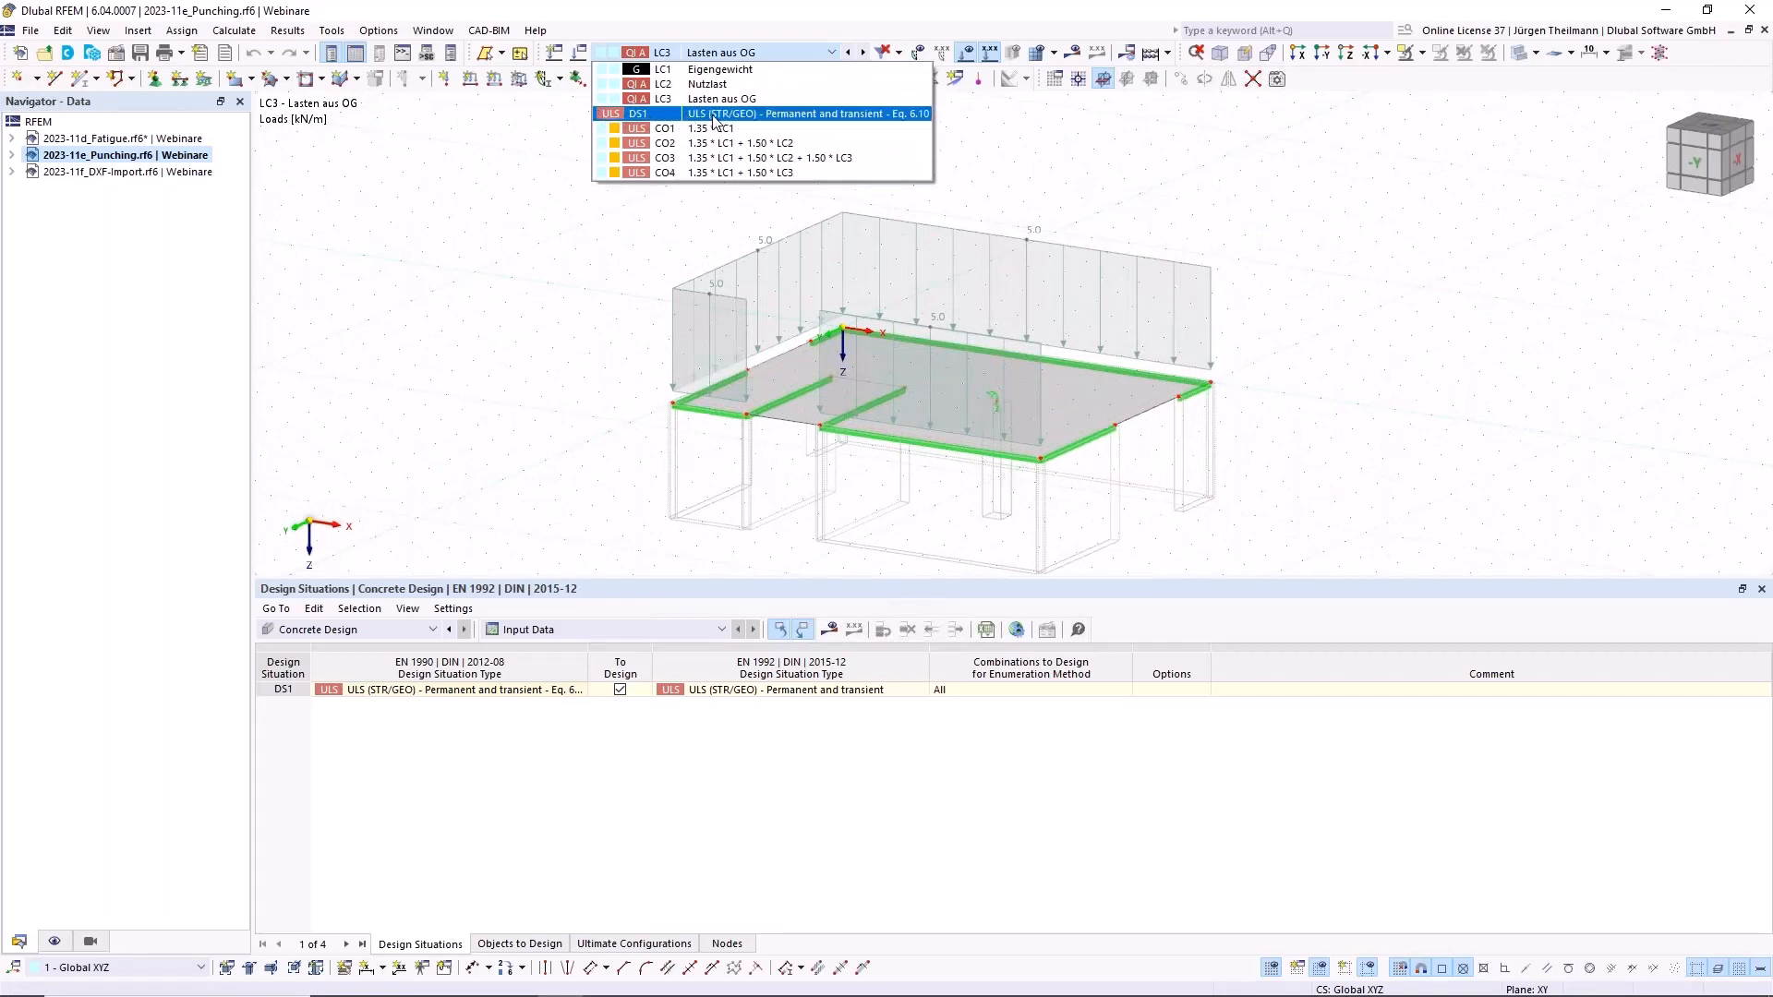
{"action": "left_click", "coordinate": [648, 112]}
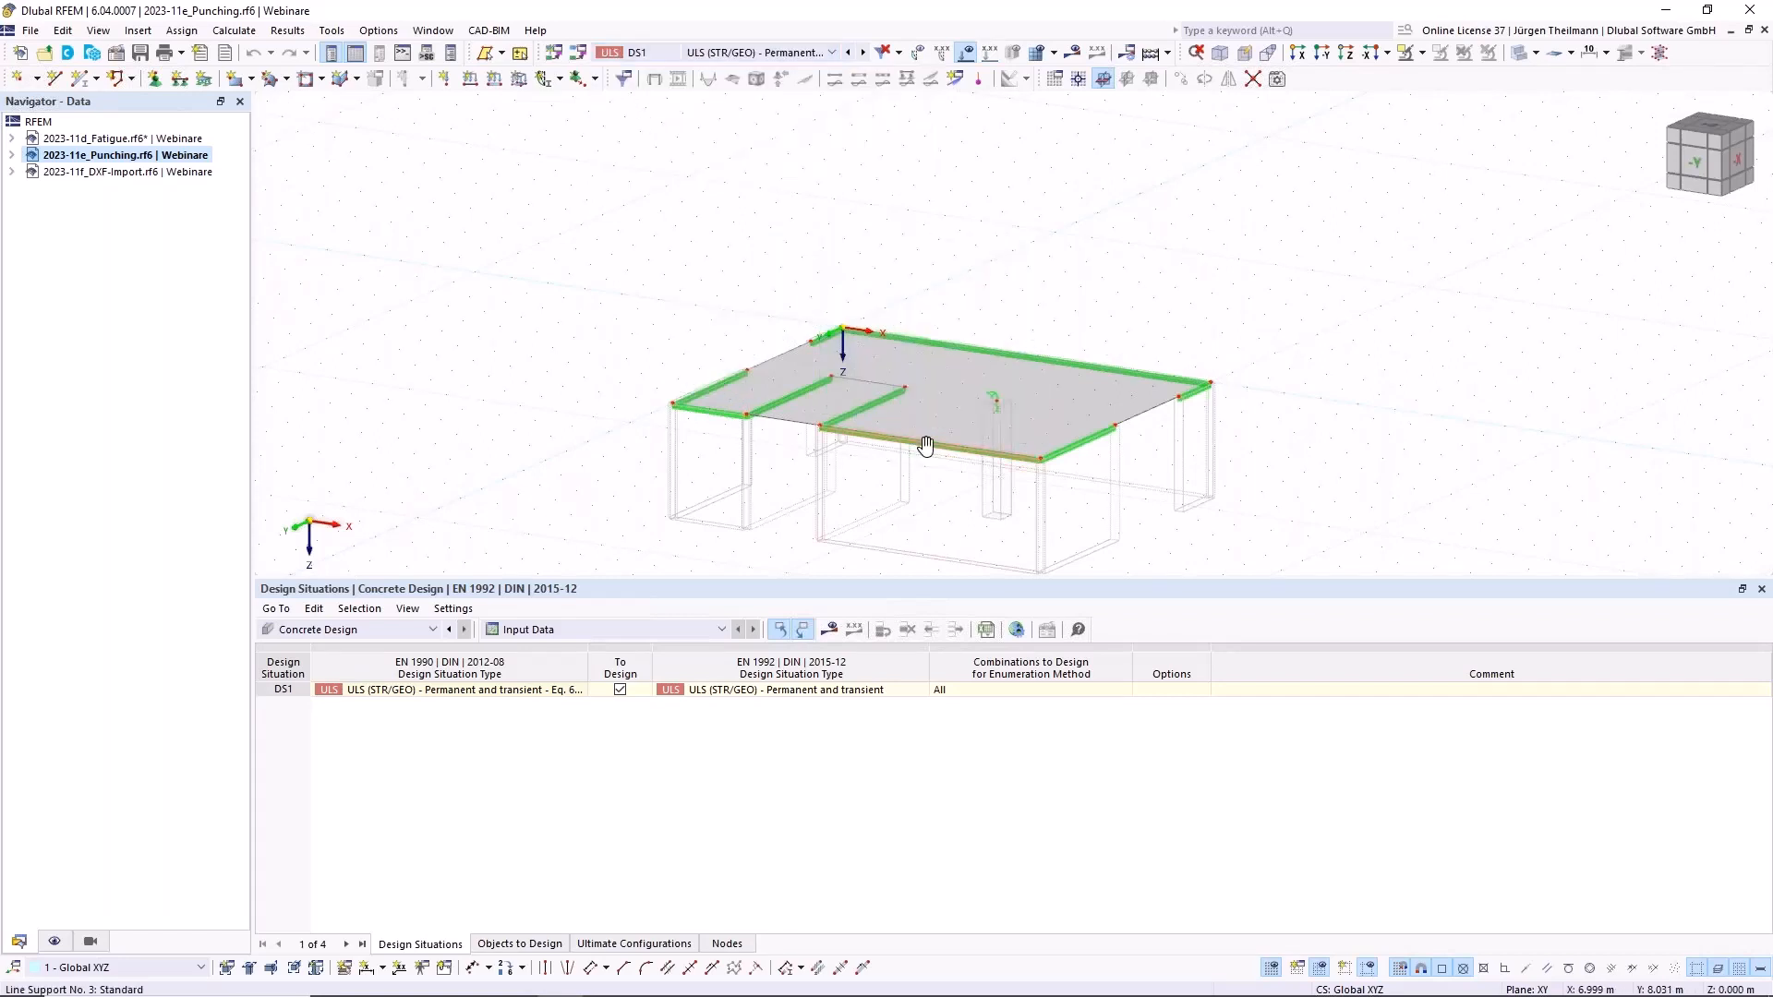
{"action": "middle_click_drag", "start_coordinate": [902, 402], "coordinate": [861, 327]}
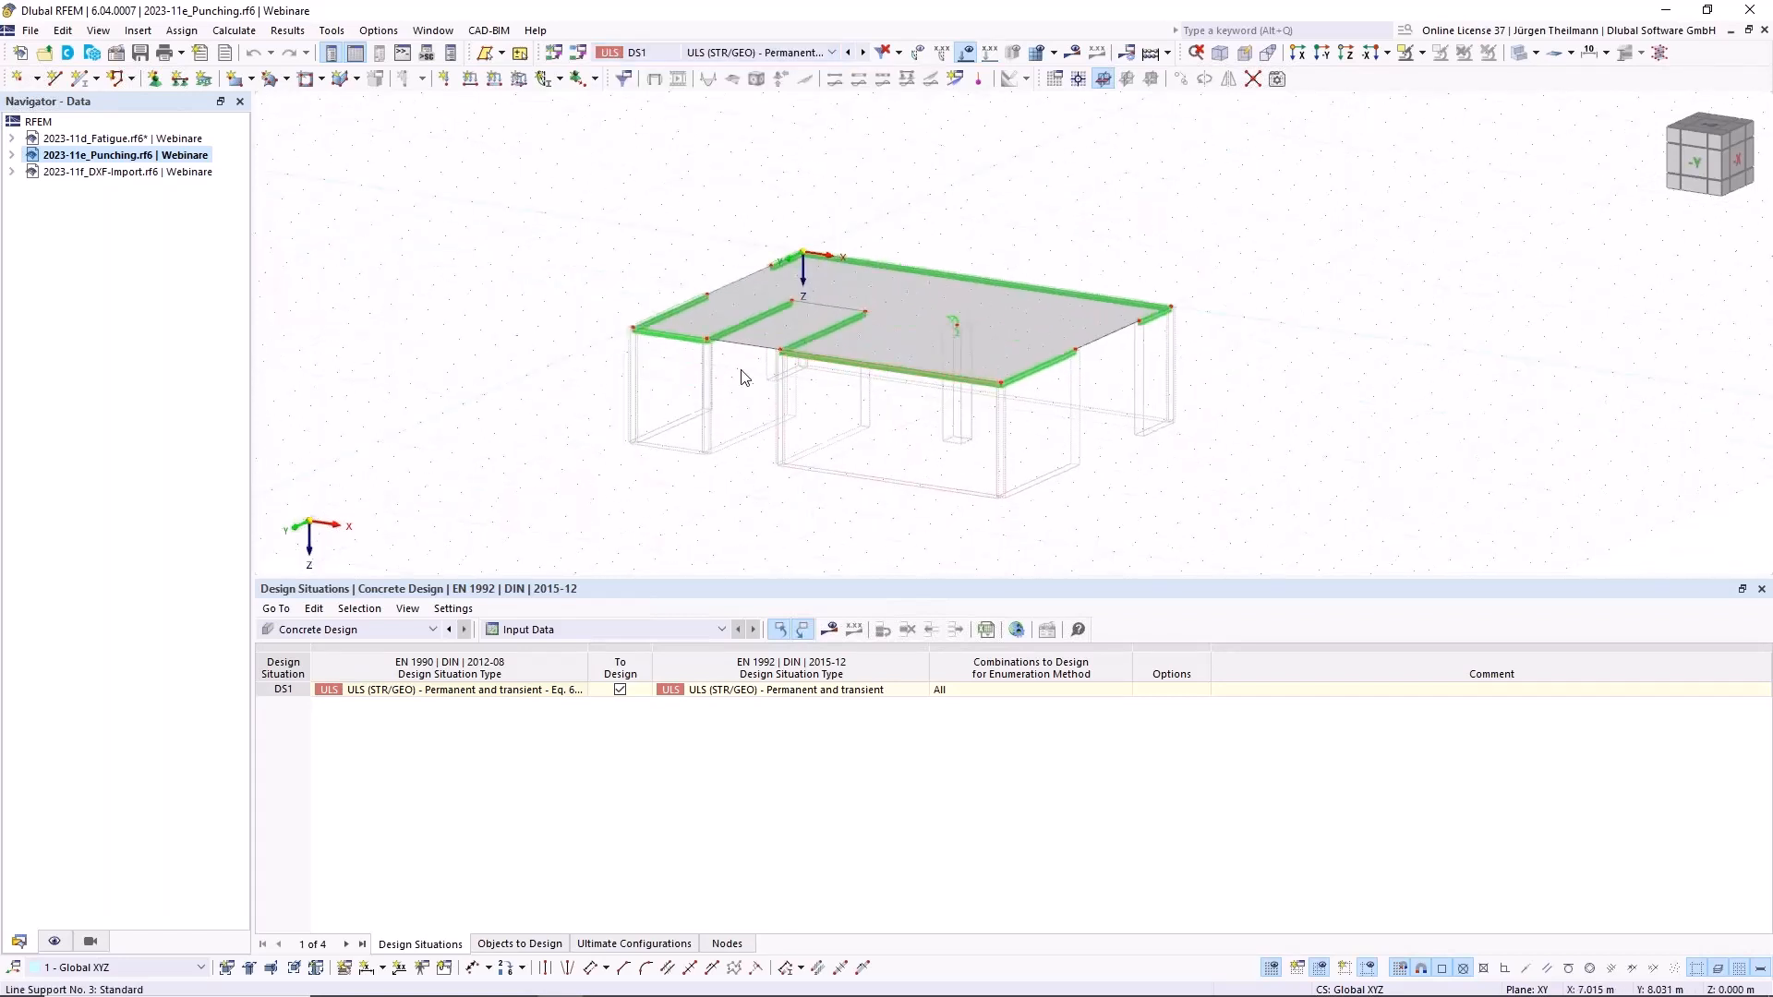
{"action": "left_click", "coordinate": [831, 632]}
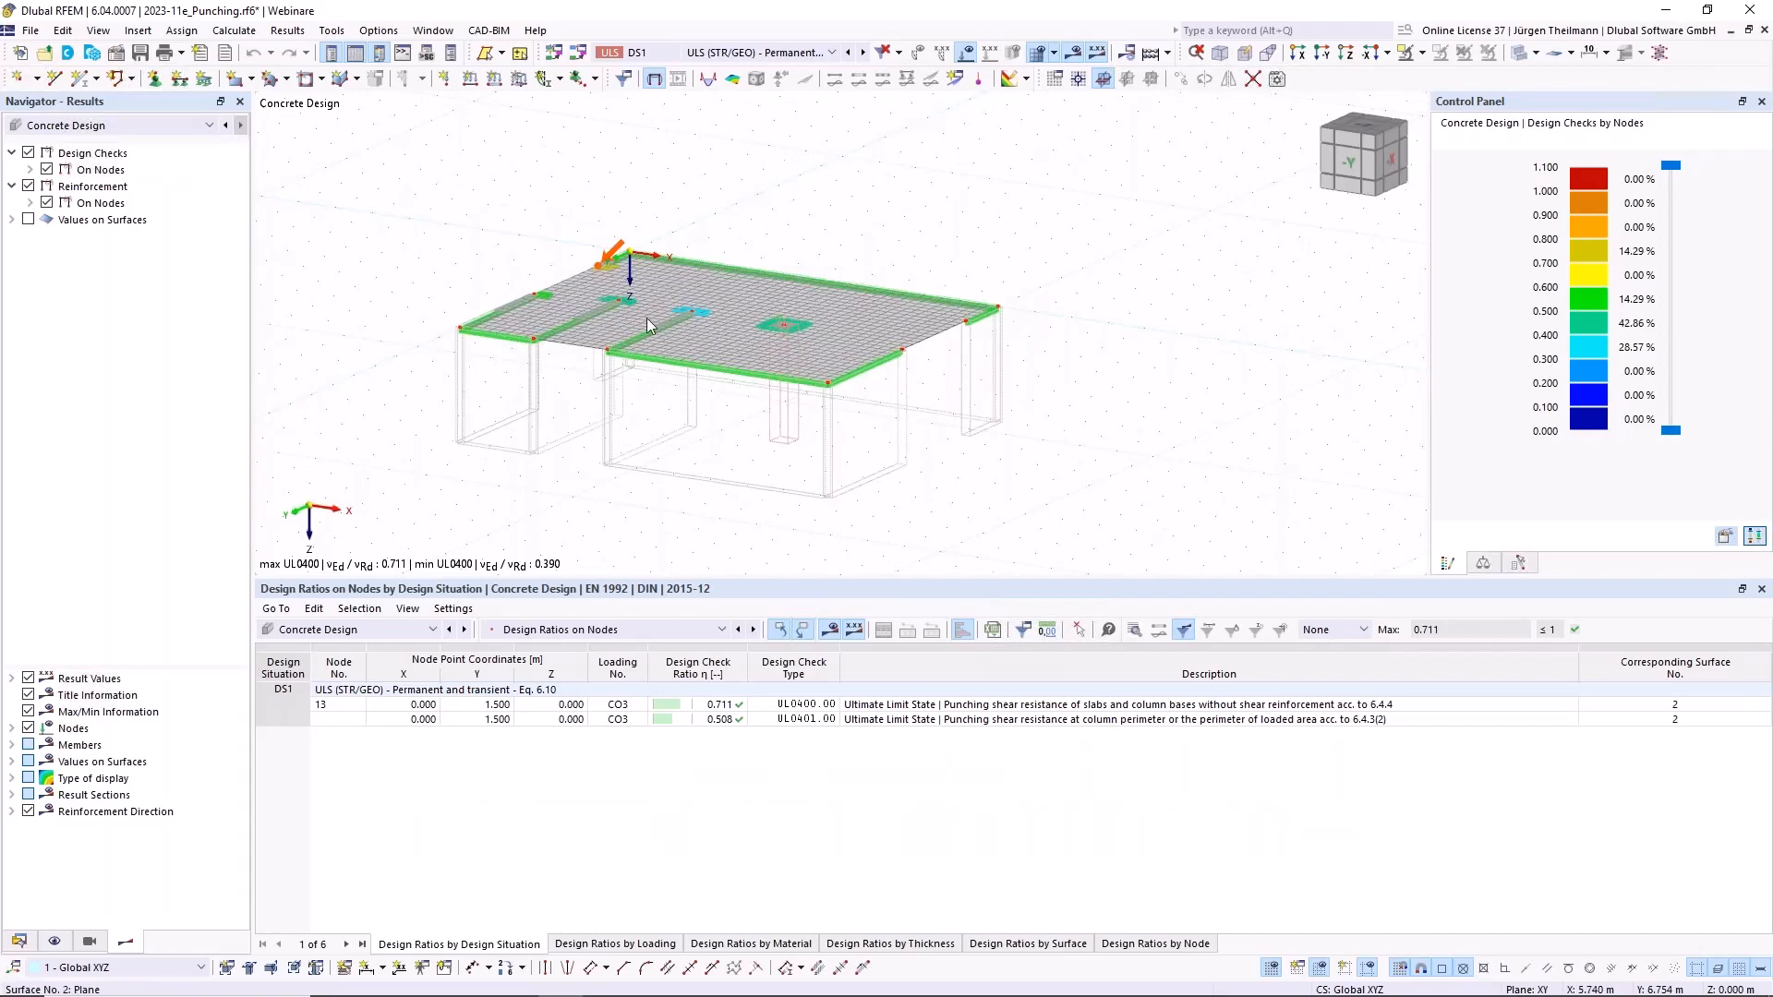
Step: Examine the punching design checks at the wall ends and the single column of the slab, obliquely and from above
{"action": "scroll", "coordinate": [580, 271], "scroll_direction": "up", "scroll_amount": 5}
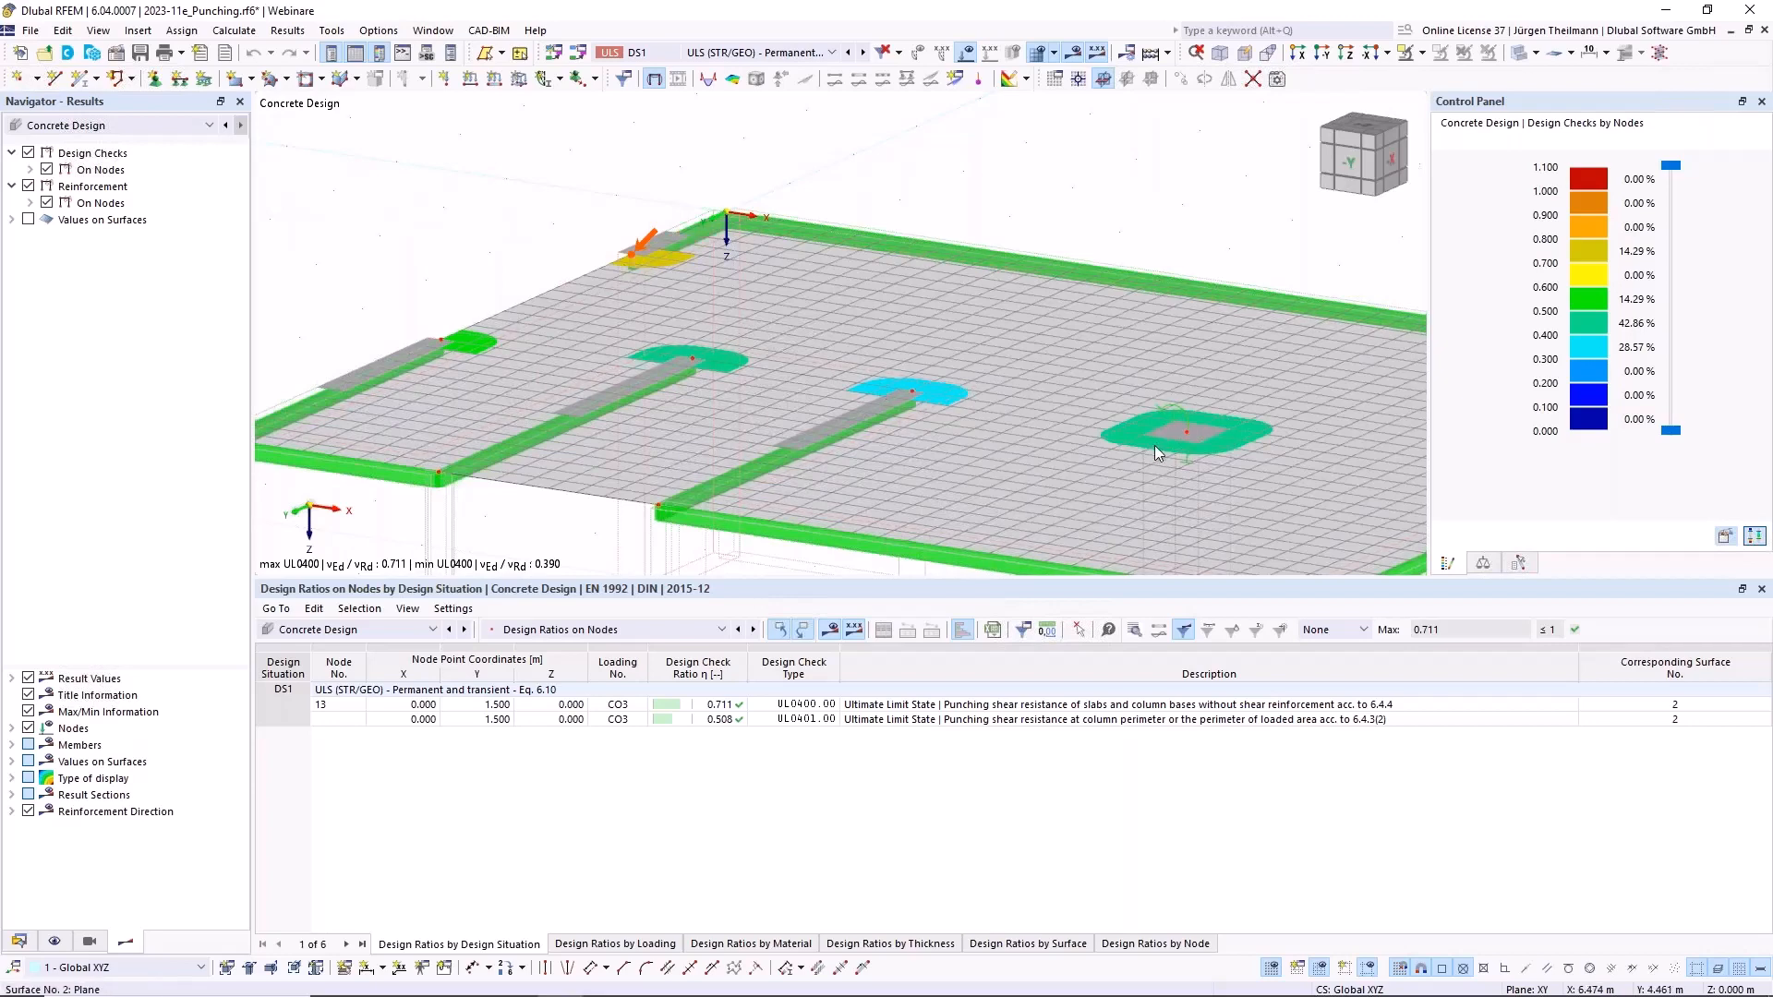
{"action": "middle_click_drag", "start_coordinate": [1155, 445], "coordinate": [839, 336]}
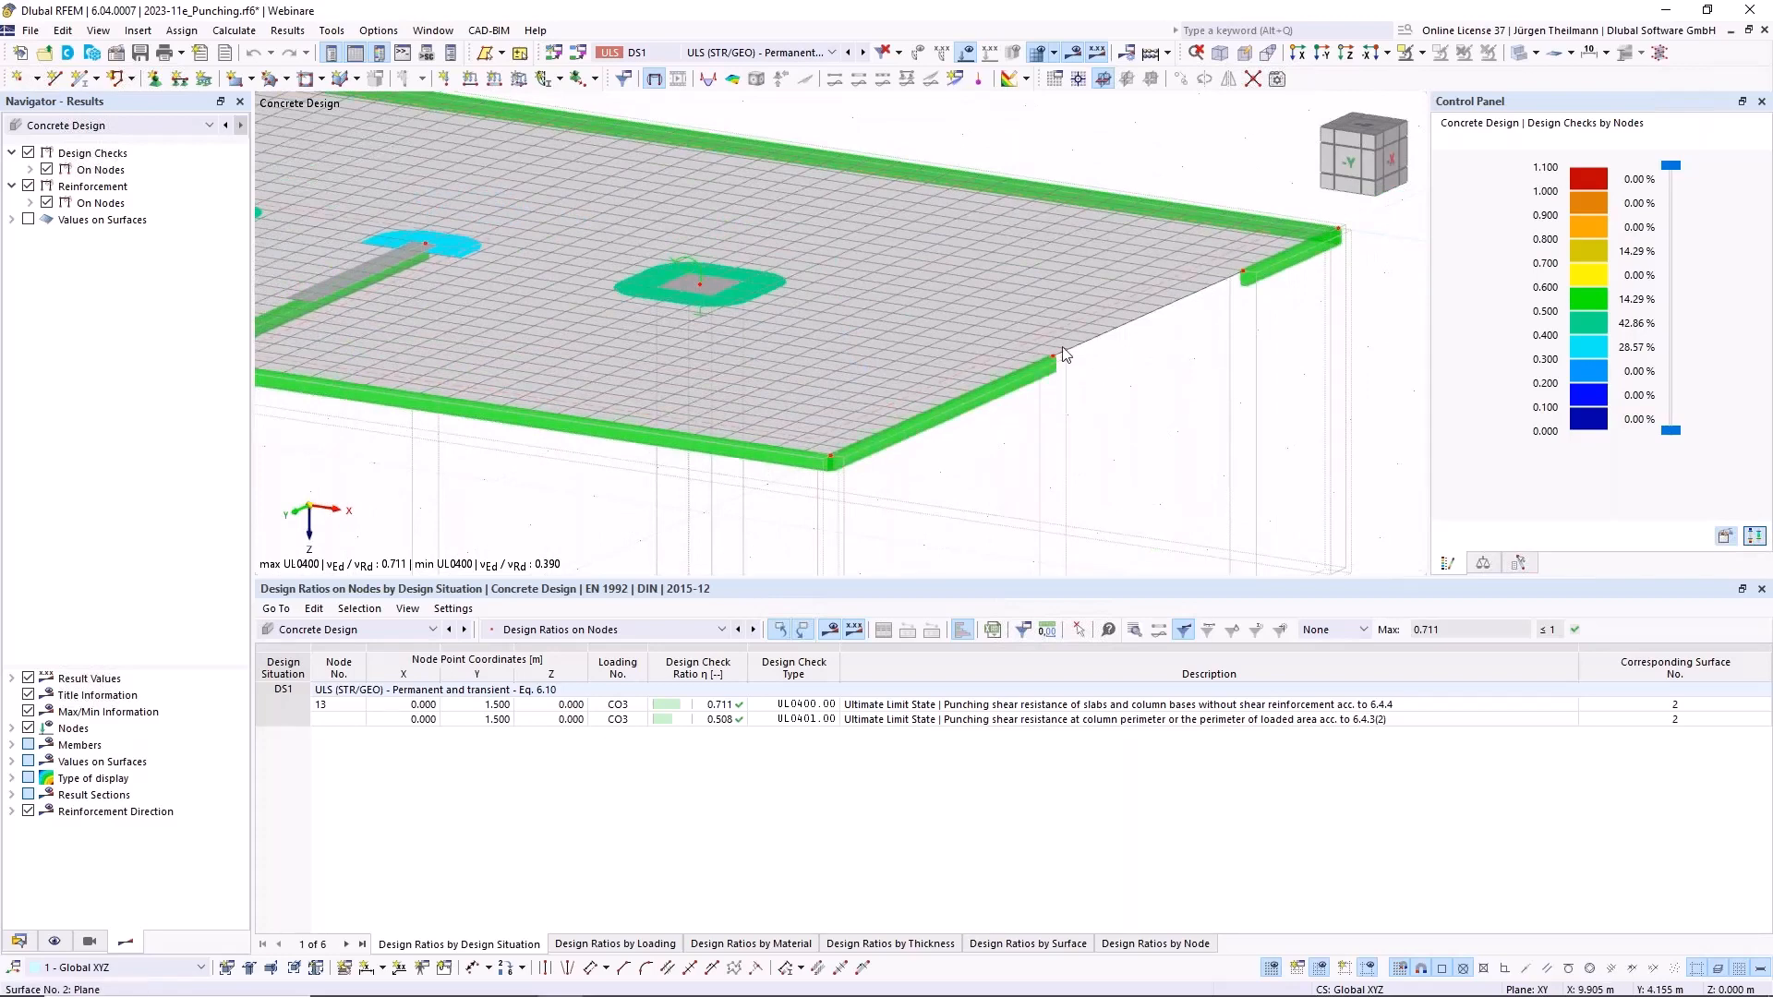
{"action": "scroll", "coordinate": [1034, 349], "scroll_direction": "down", "scroll_amount": 5}
{"action": "middle_click_drag", "start_coordinate": [649, 282], "coordinate": [738, 399], "text": "ctrl"}
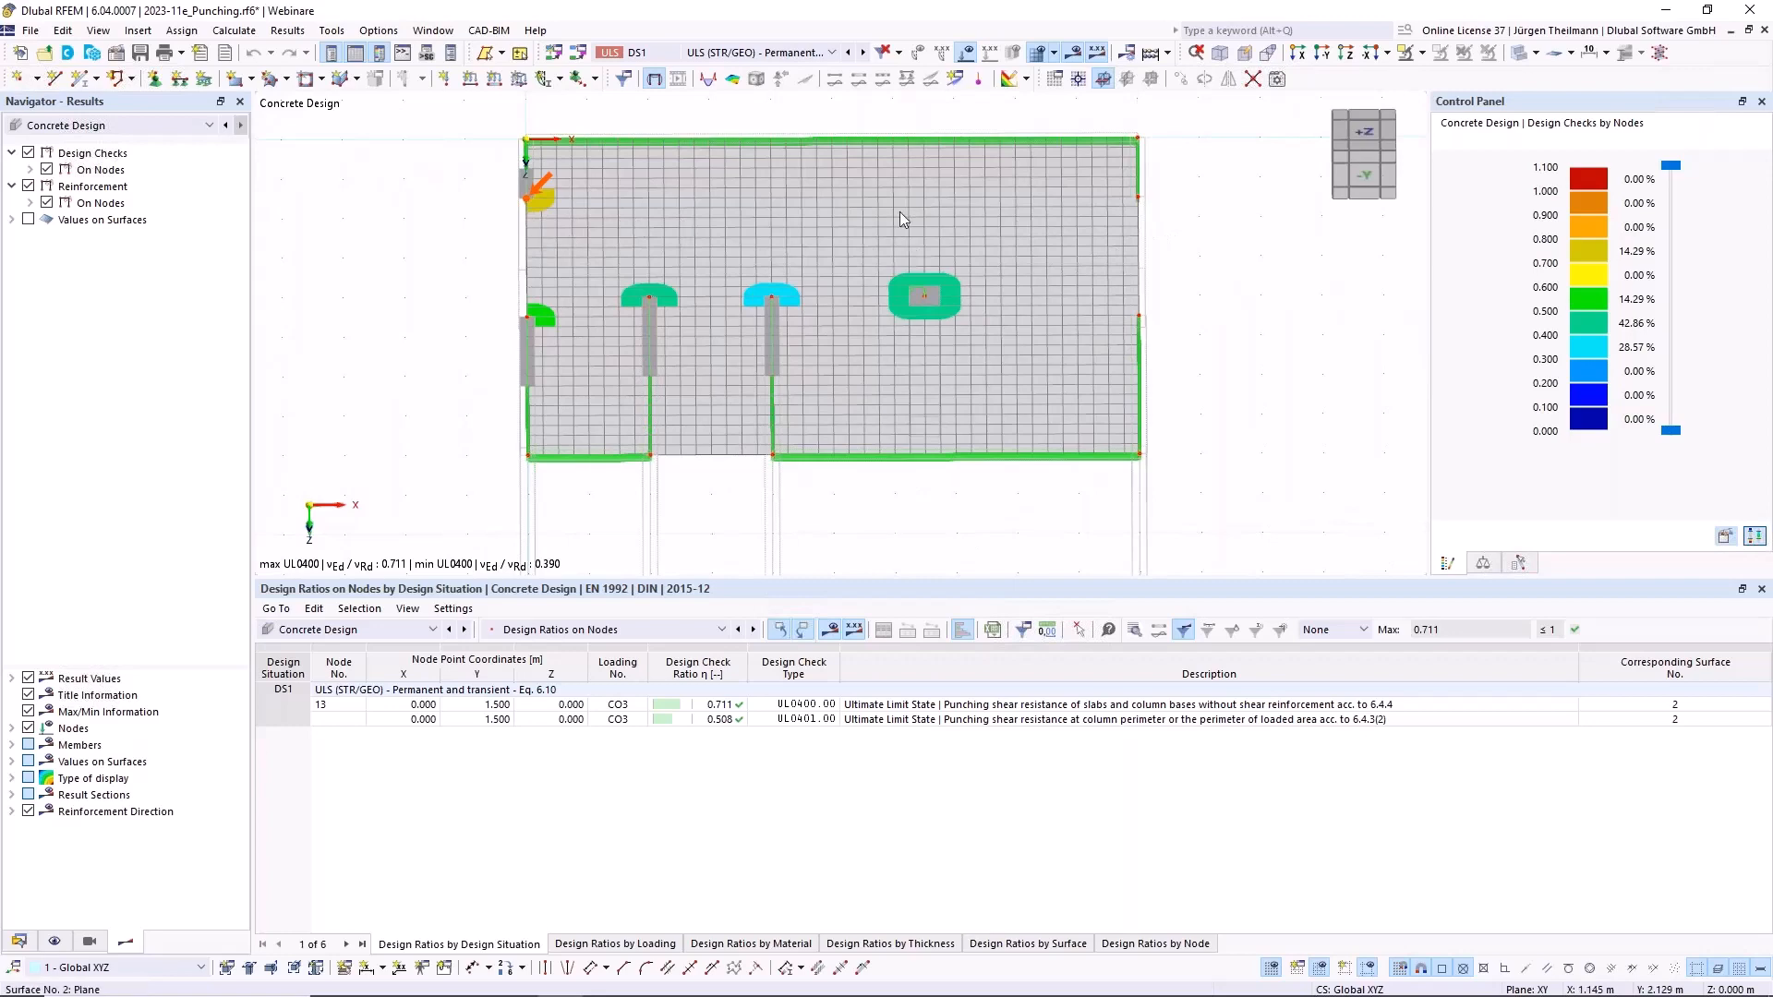
{"action": "middle_click_drag", "start_coordinate": [791, 361], "coordinate": [706, 343], "text": "ctrl"}
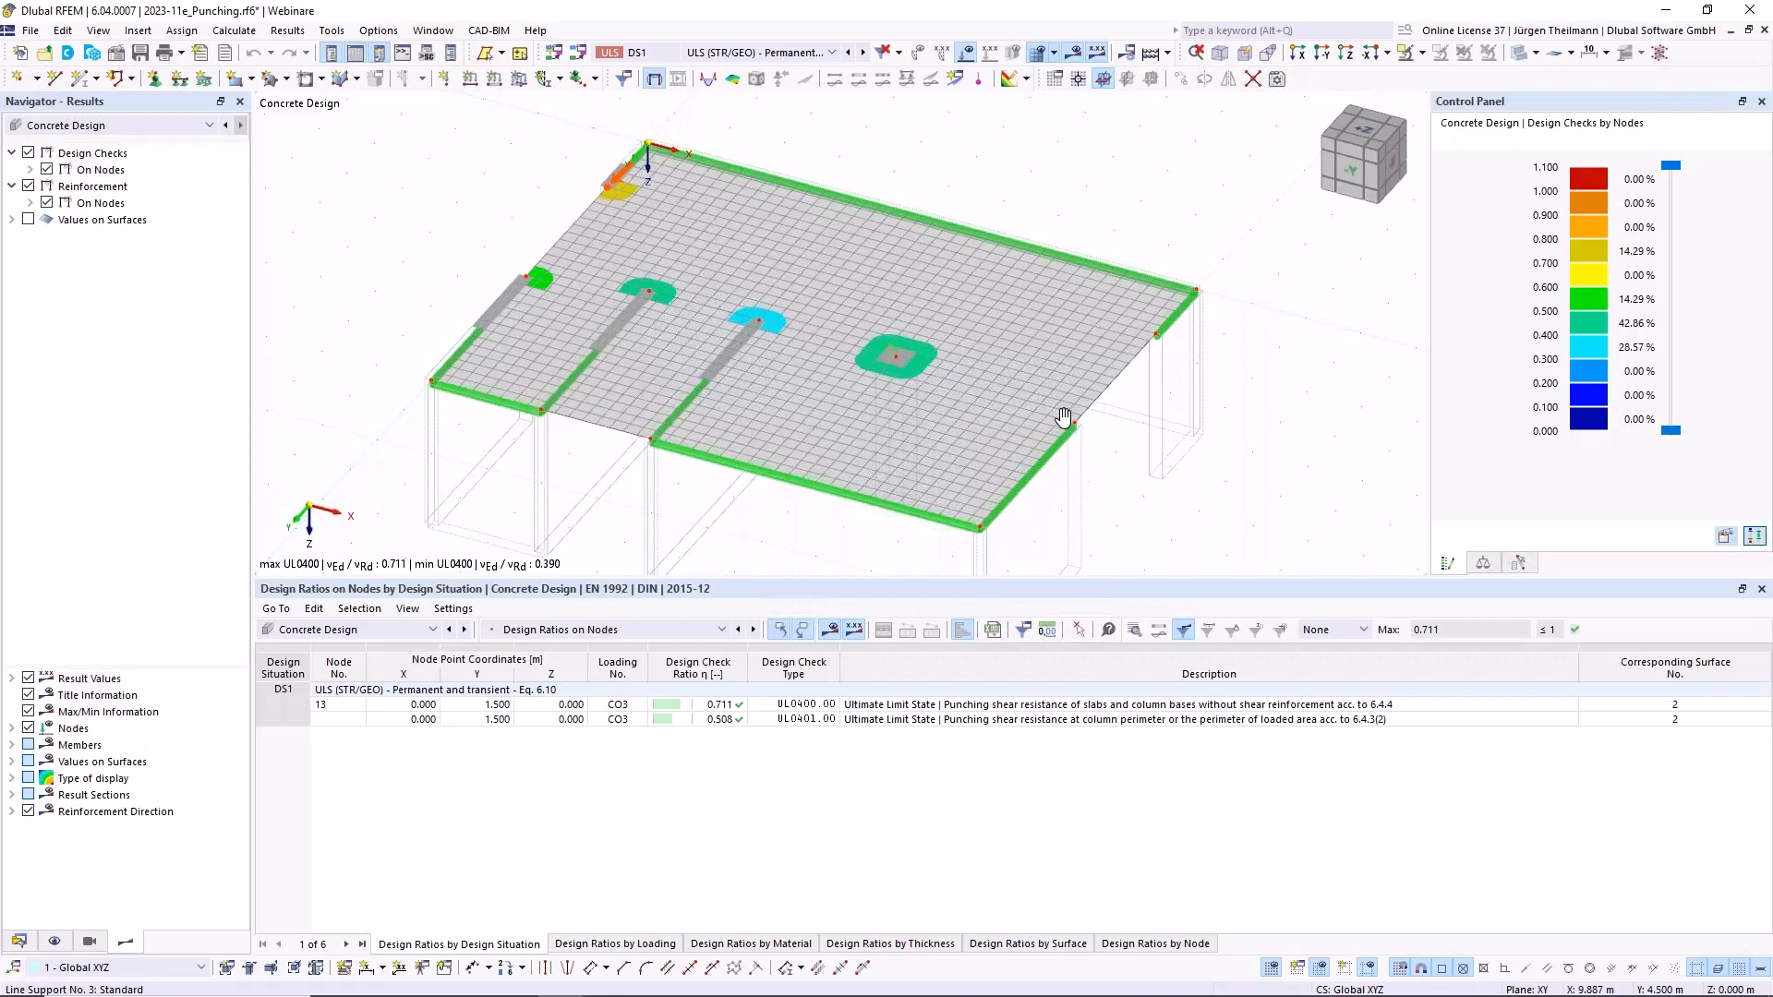
{"action": "middle_click_drag", "start_coordinate": [1052, 412], "coordinate": [934, 361]}
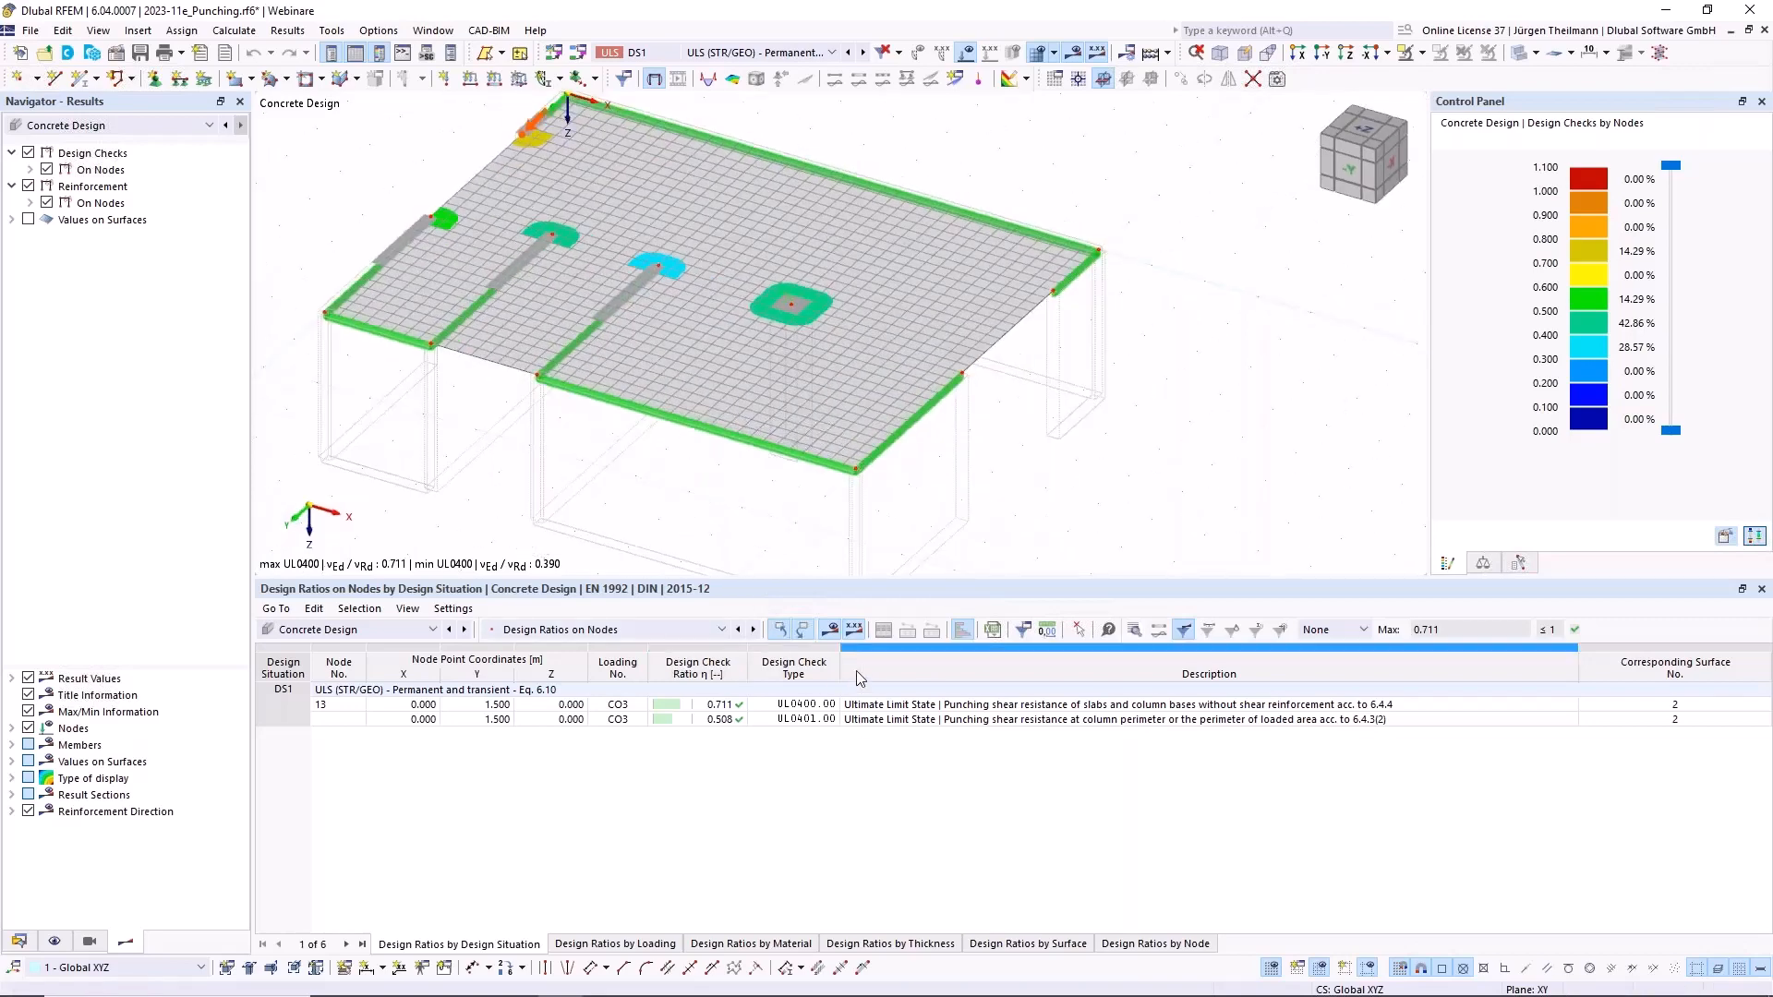
{"action": "middle_click_drag", "start_coordinate": [990, 425], "coordinate": [1056, 472]}
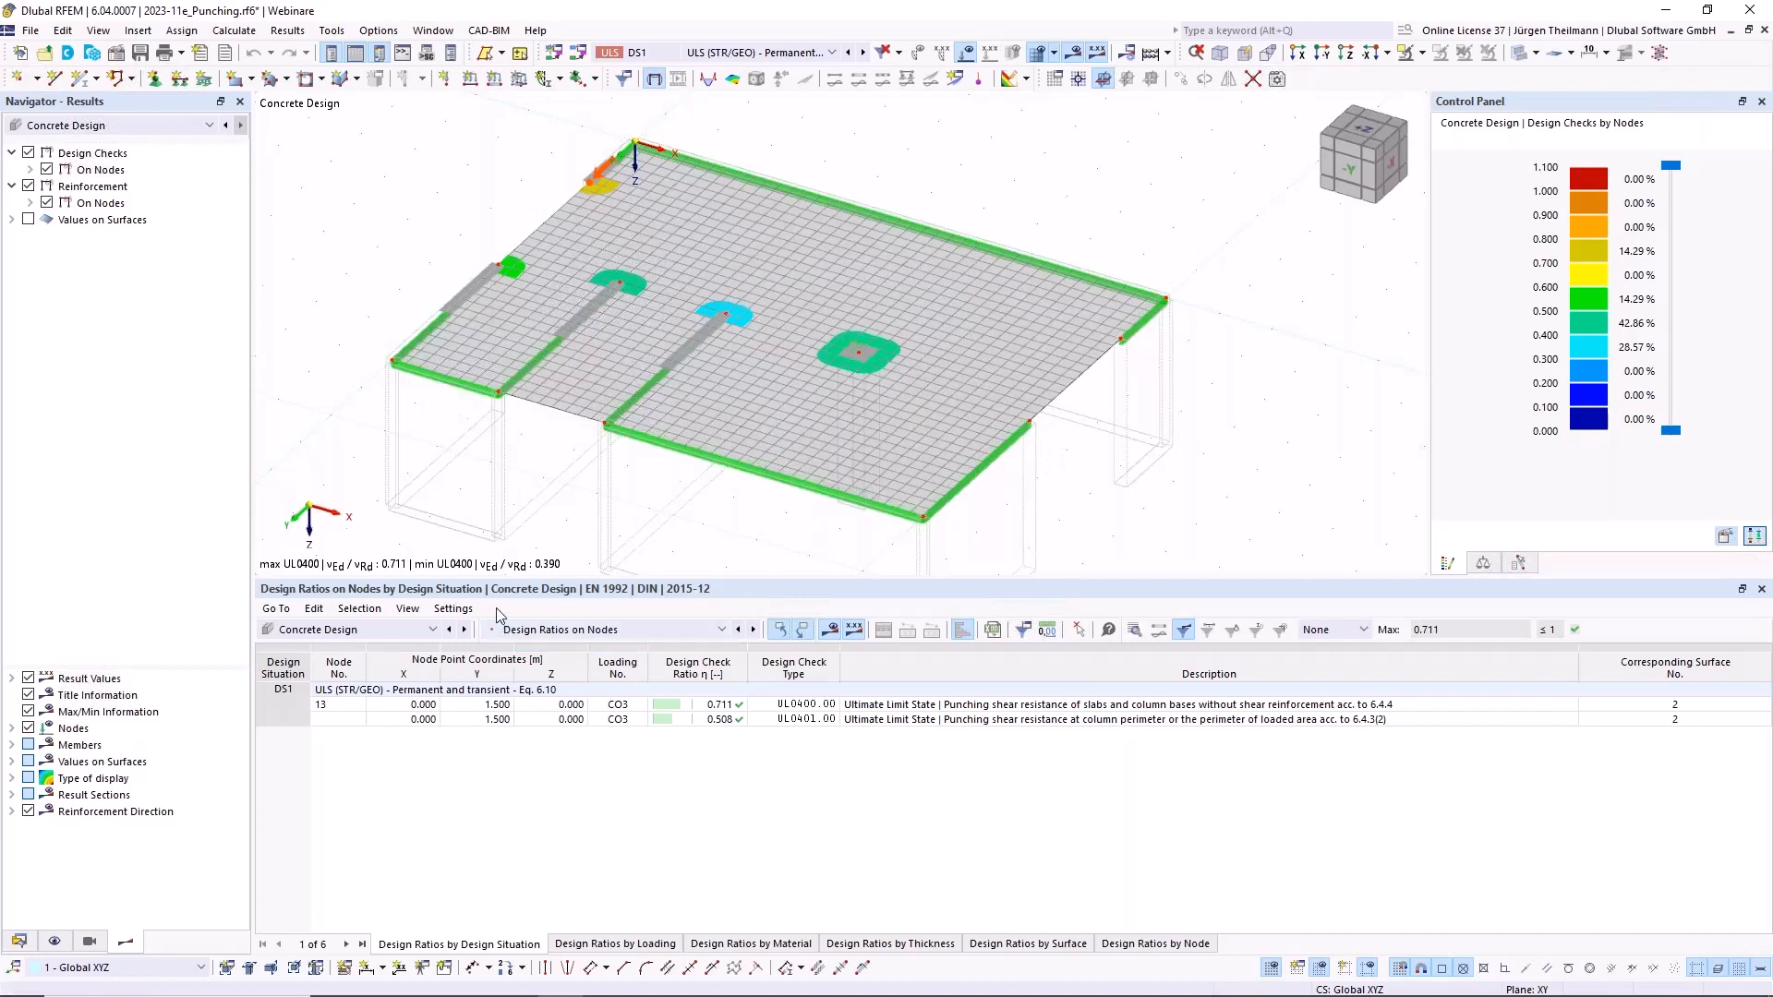
{"action": "left_click", "coordinate": [667, 632]}
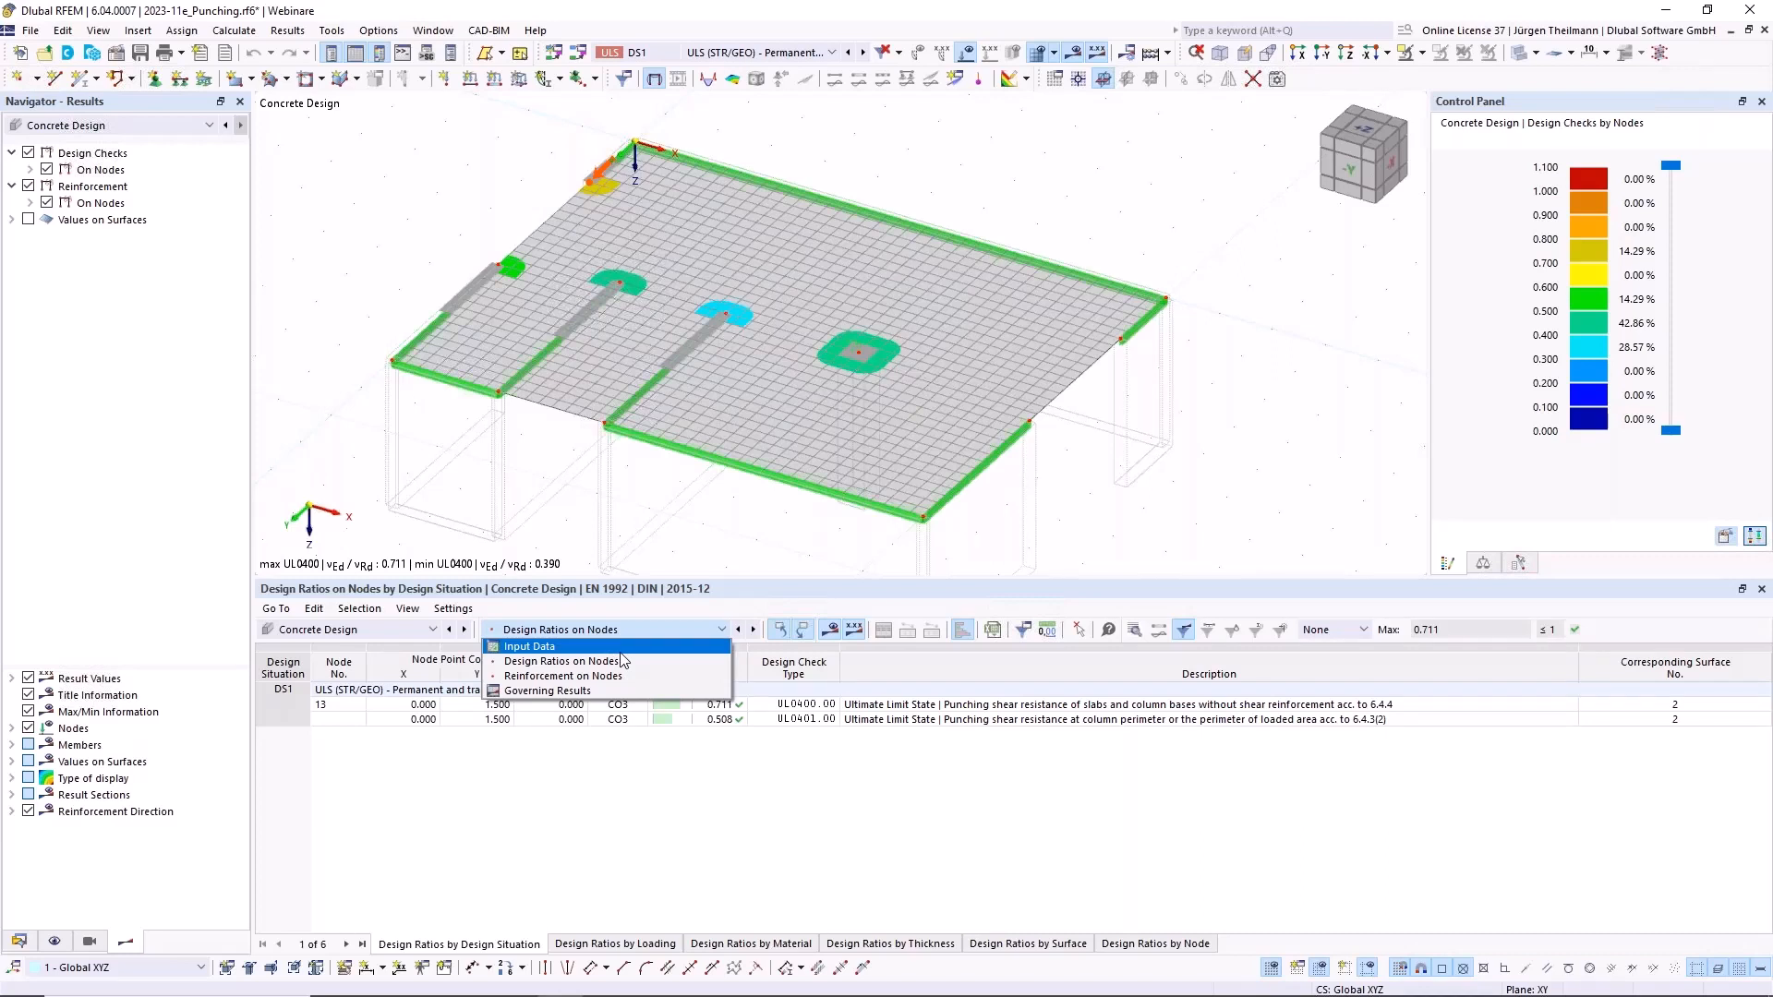
{"action": "left_click", "coordinate": [644, 628]}
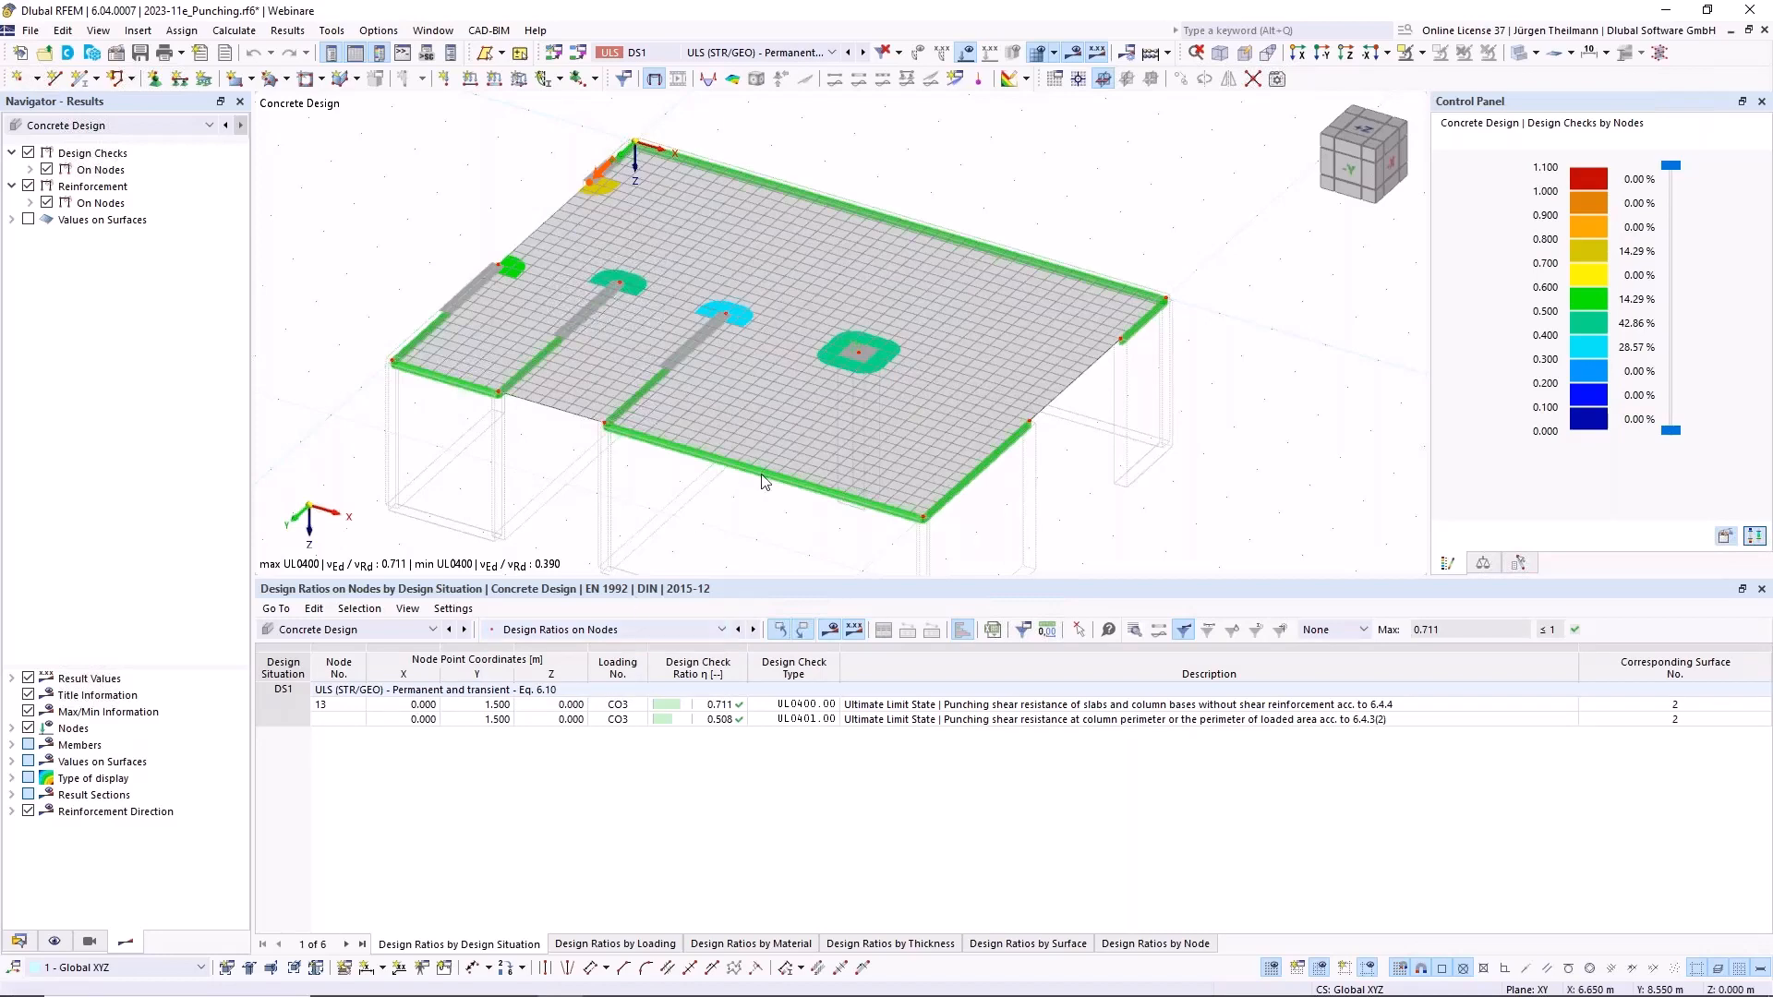
Step: Turn off Design All for Nodes with Punching in the Concrete Design input data and accept deleting the Concrete Design results
{"action": "left_click", "coordinate": [726, 633]}
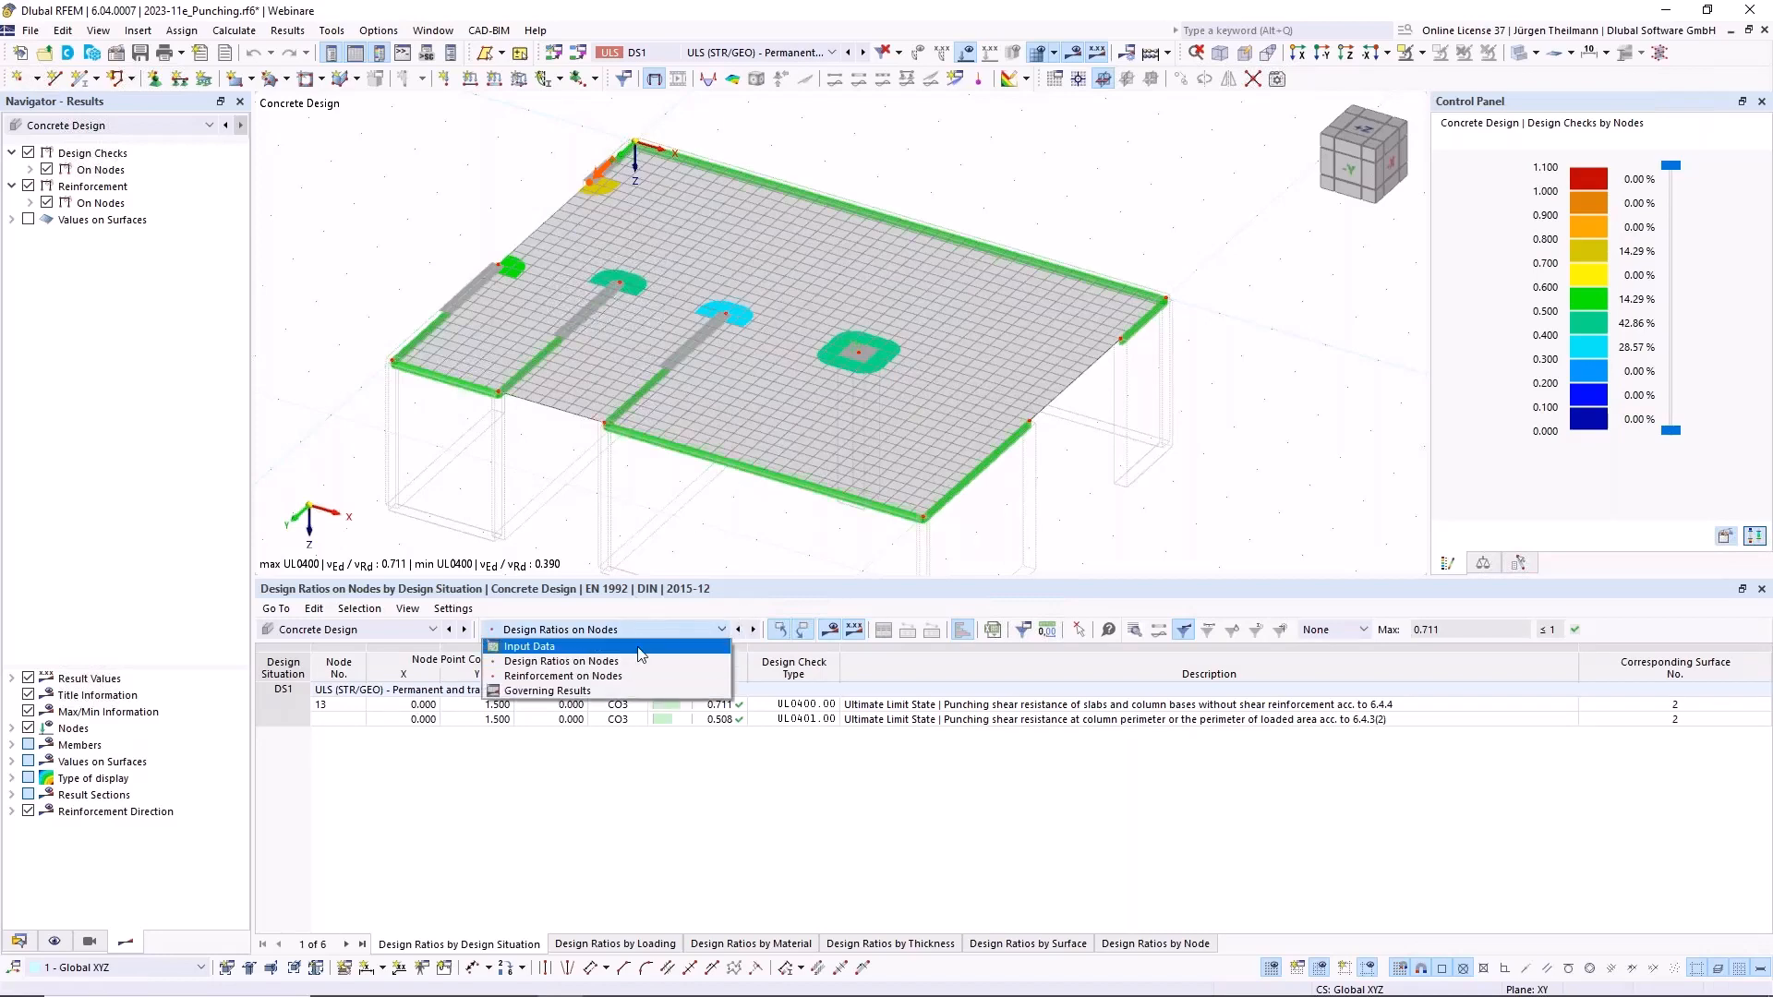
{"action": "left_click", "coordinate": [641, 652]}
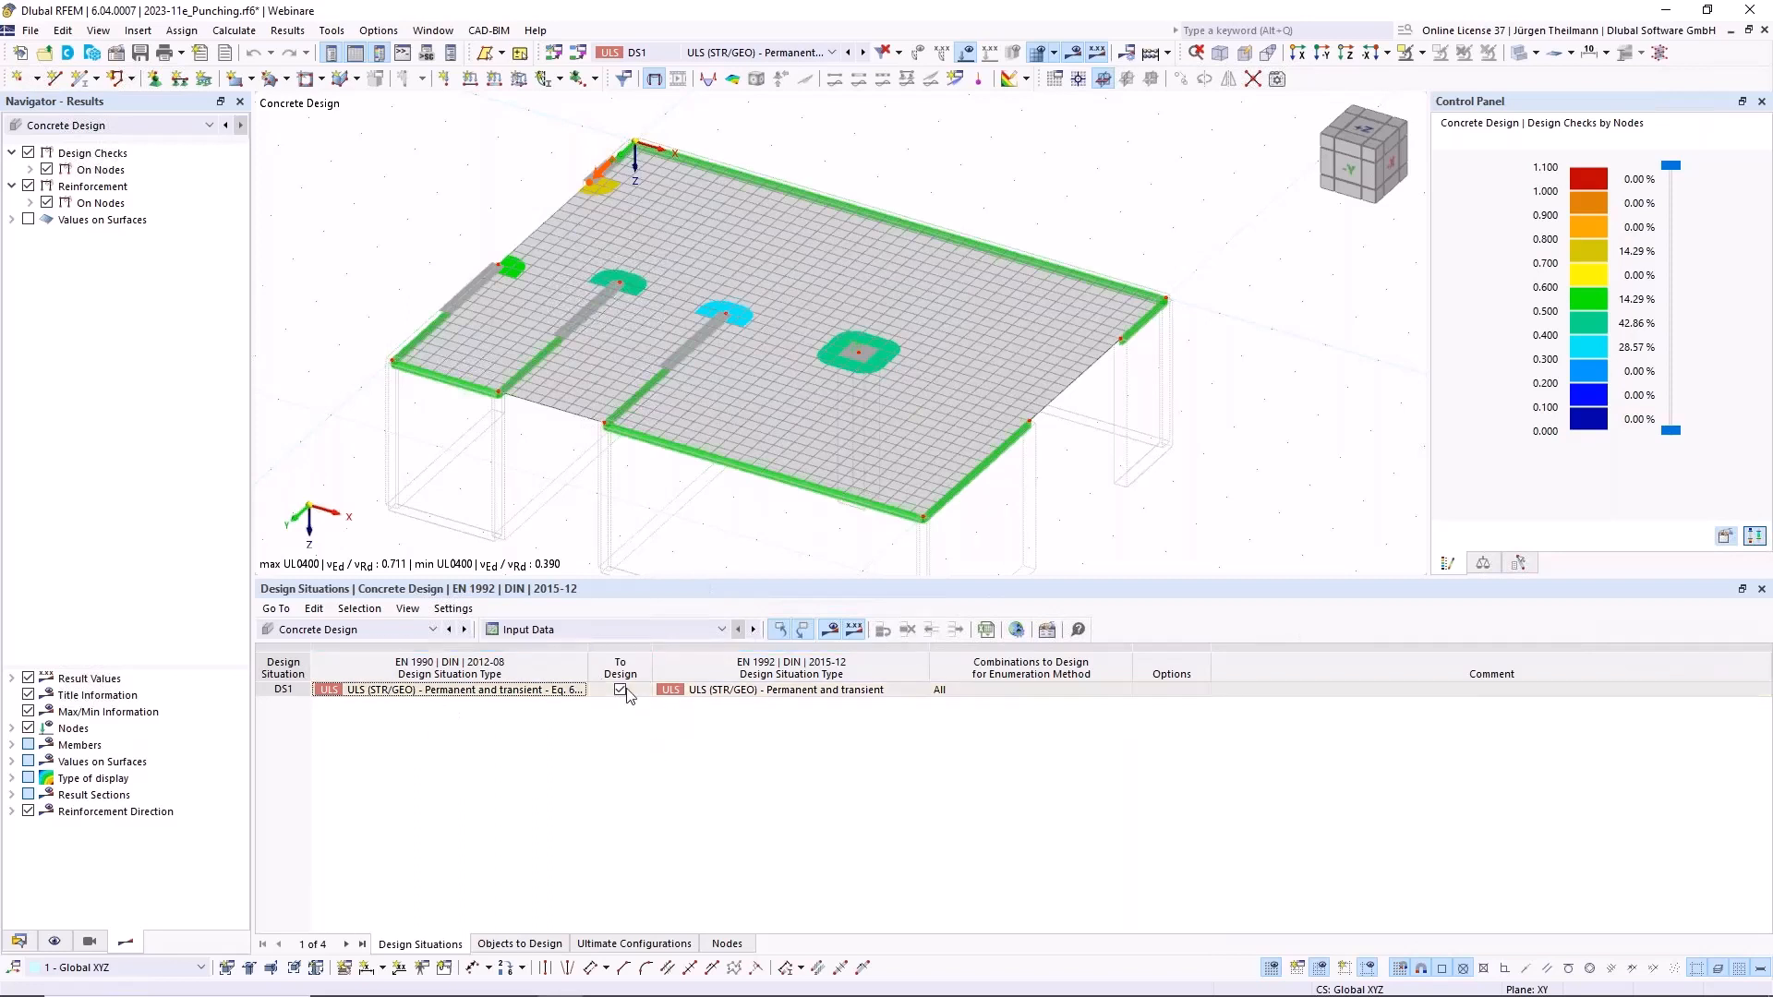
{"action": "left_click", "coordinate": [532, 944]}
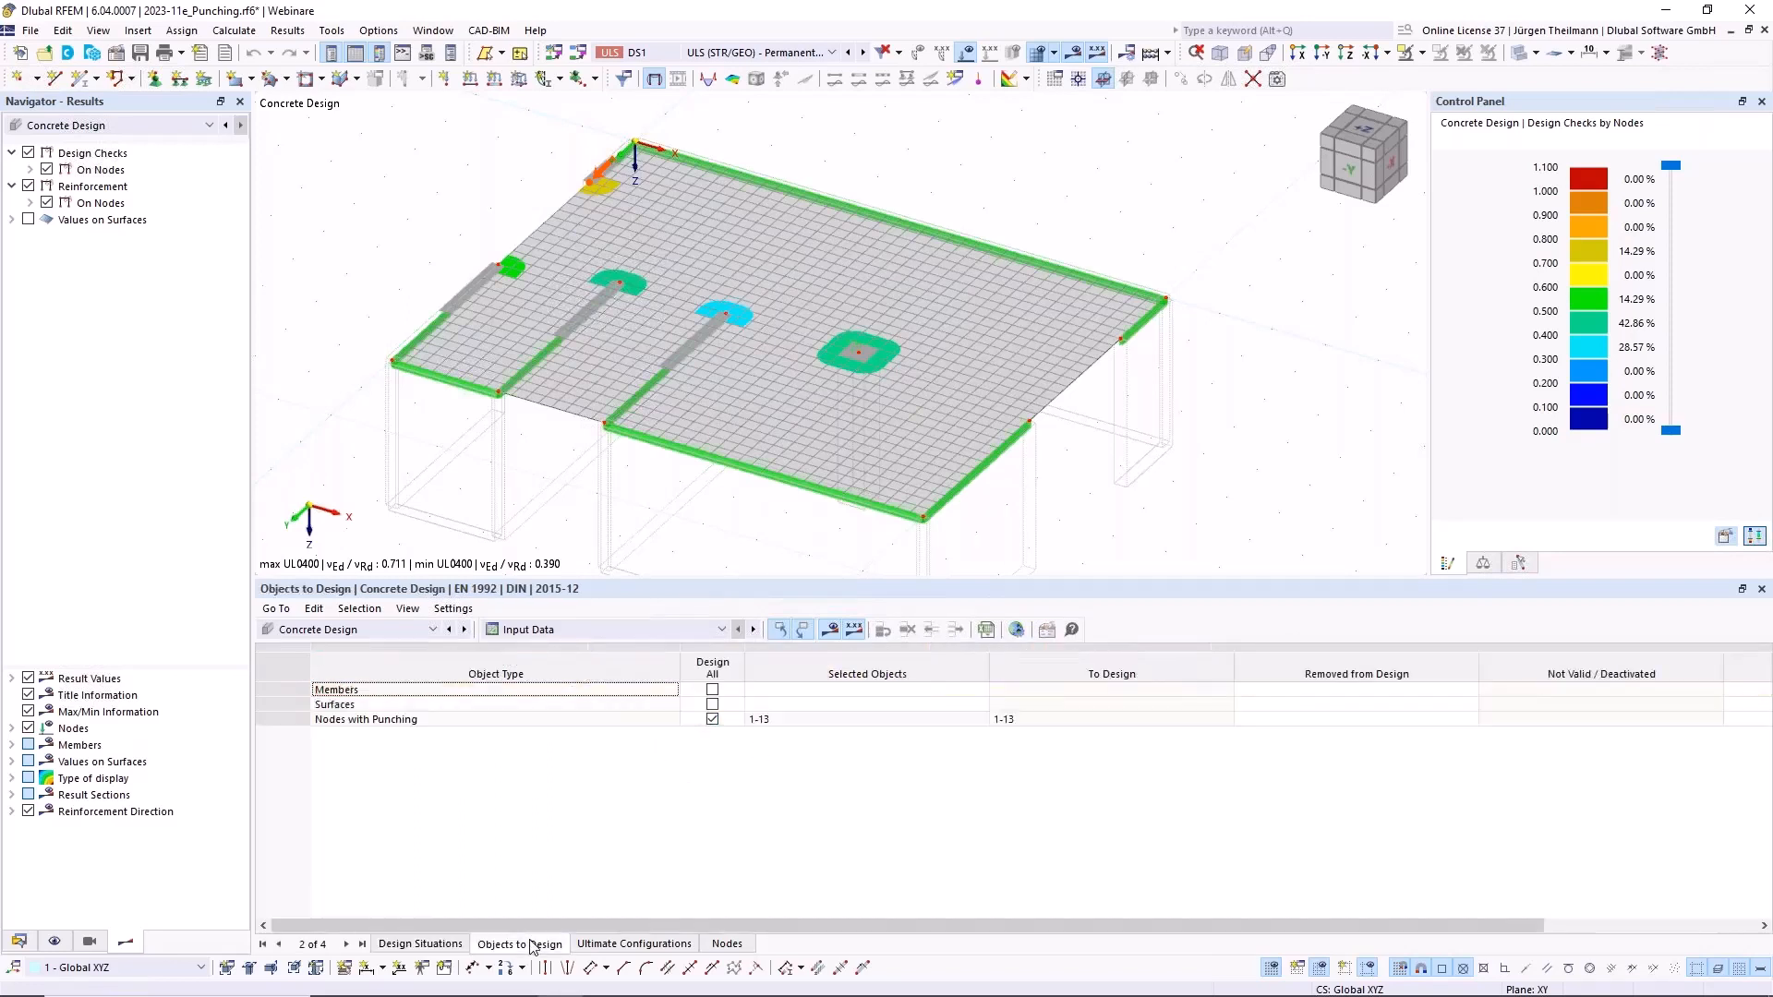
{"action": "left_click", "coordinate": [713, 719]}
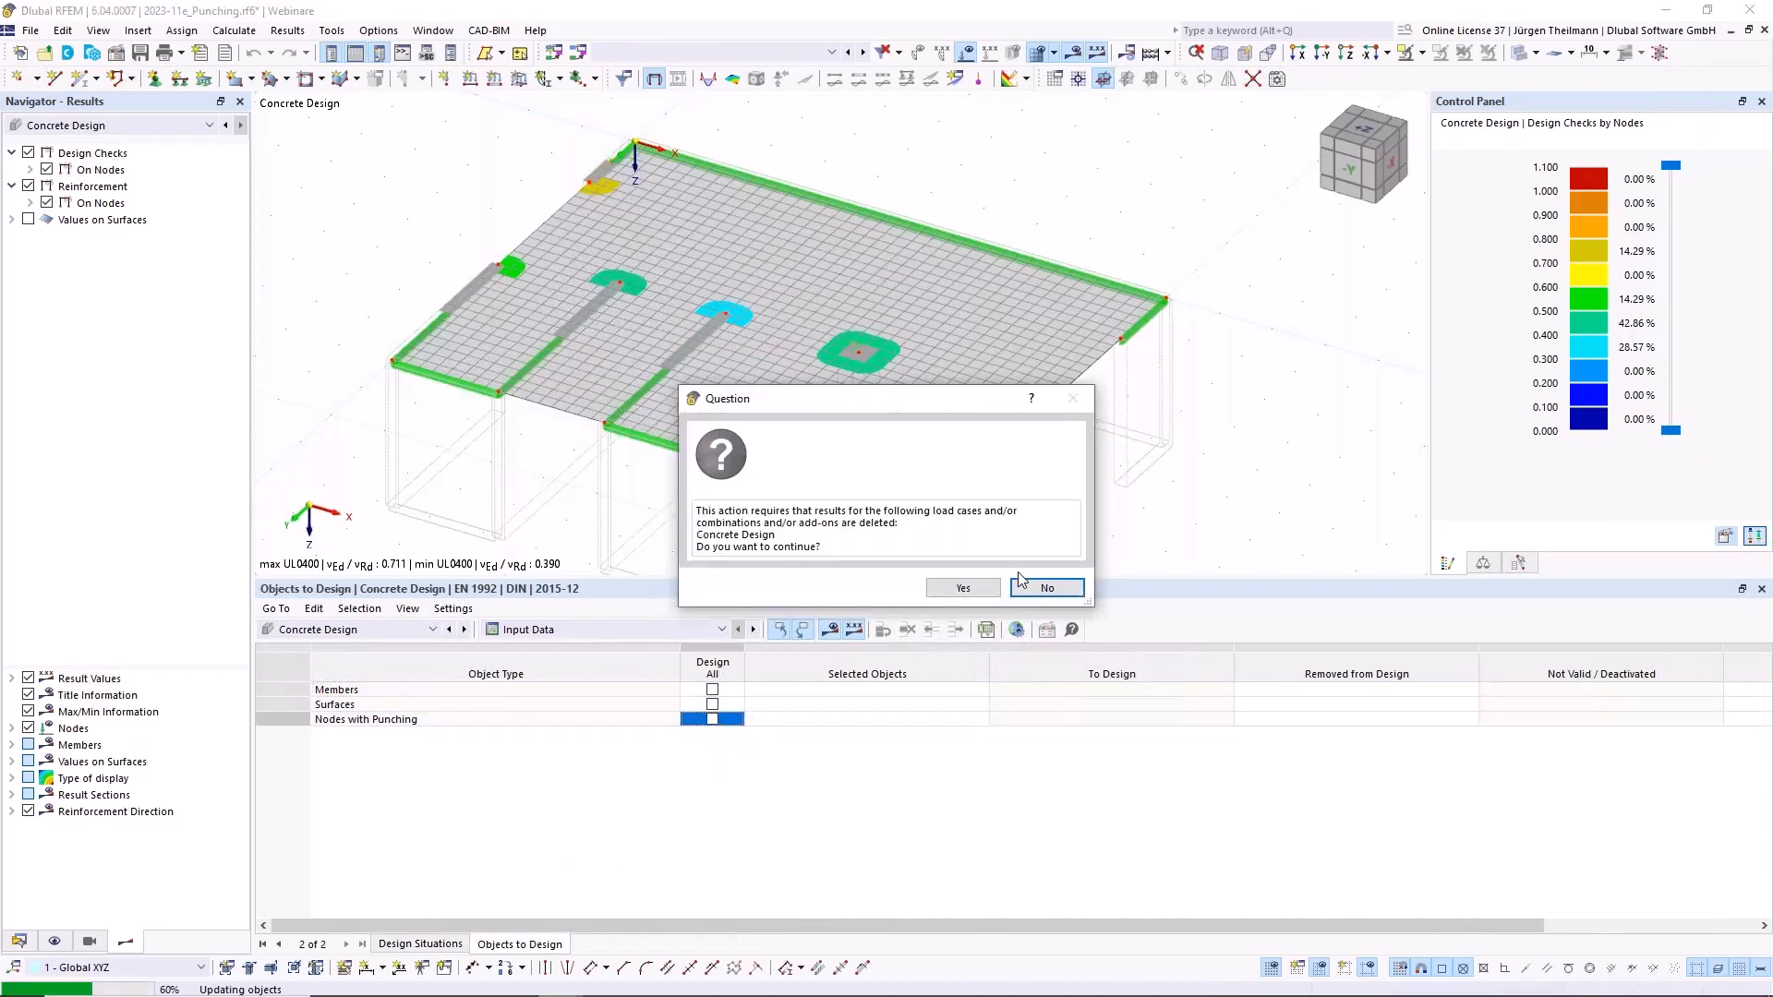
{"action": "left_click", "coordinate": [963, 588]}
Step: Assign nodes 5 and 6, at the wall ends beside the slab's edge opening, as the selected Nodes with Punching
{"action": "left_click", "coordinate": [928, 717]}
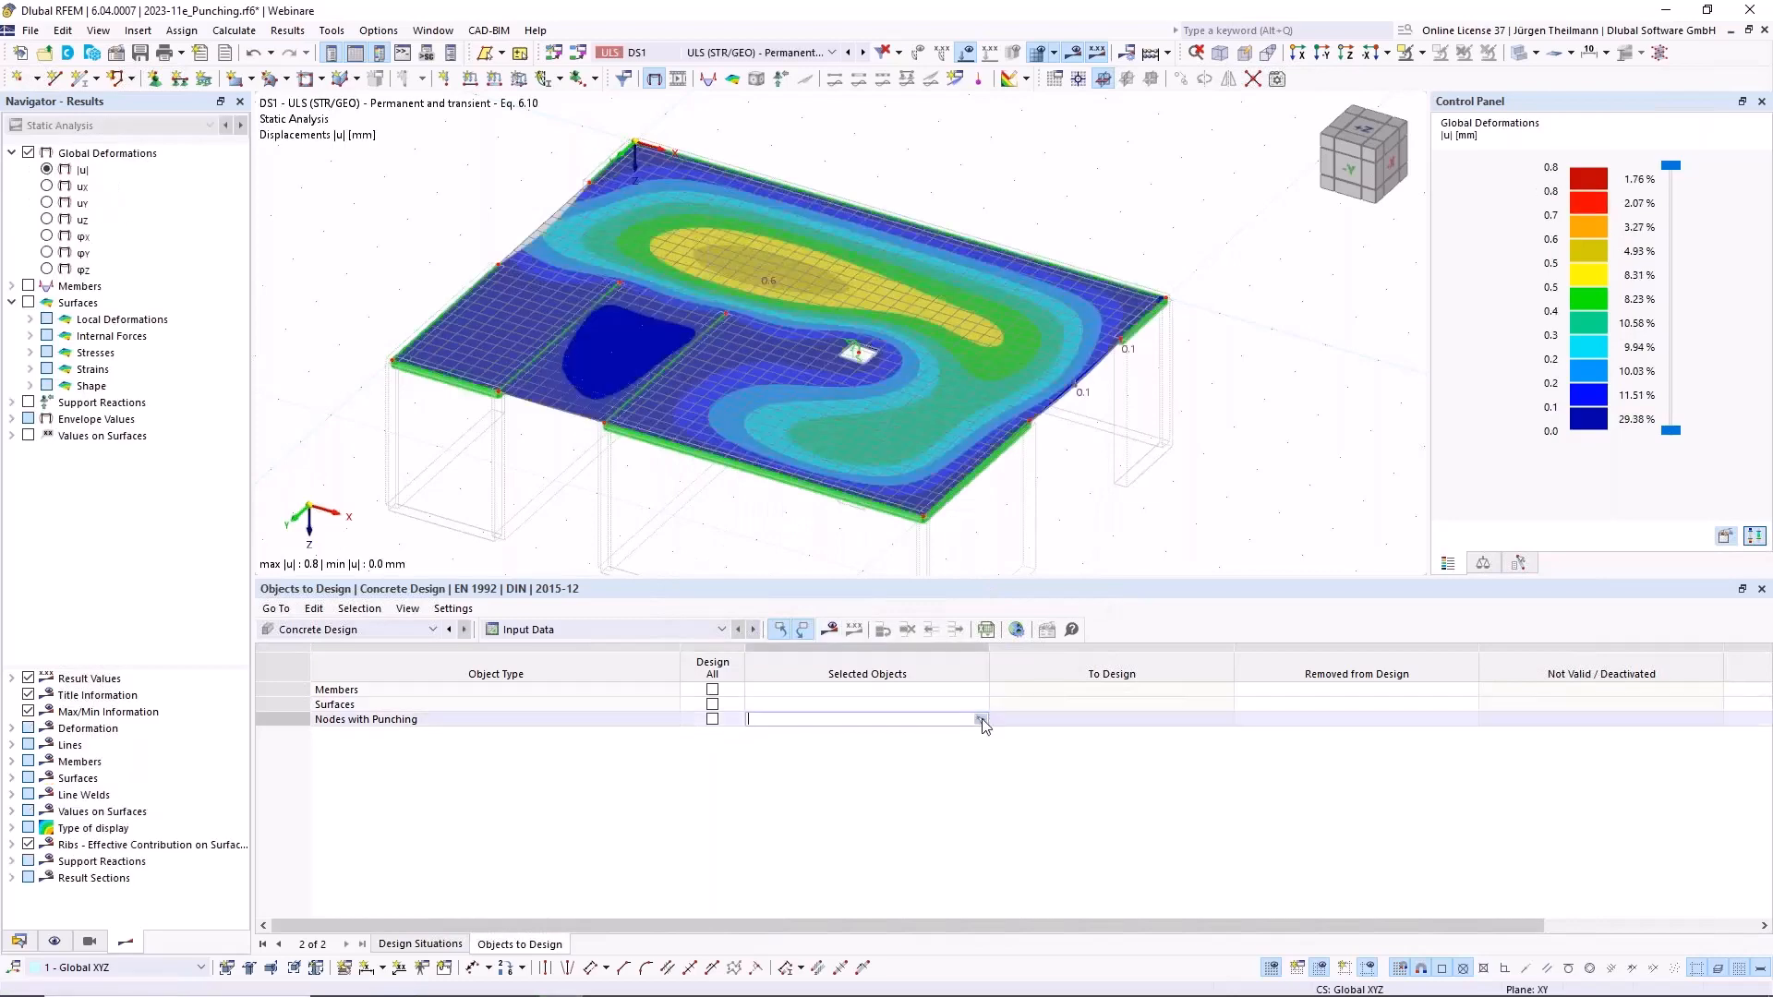
{"action": "left_click", "coordinate": [979, 719]}
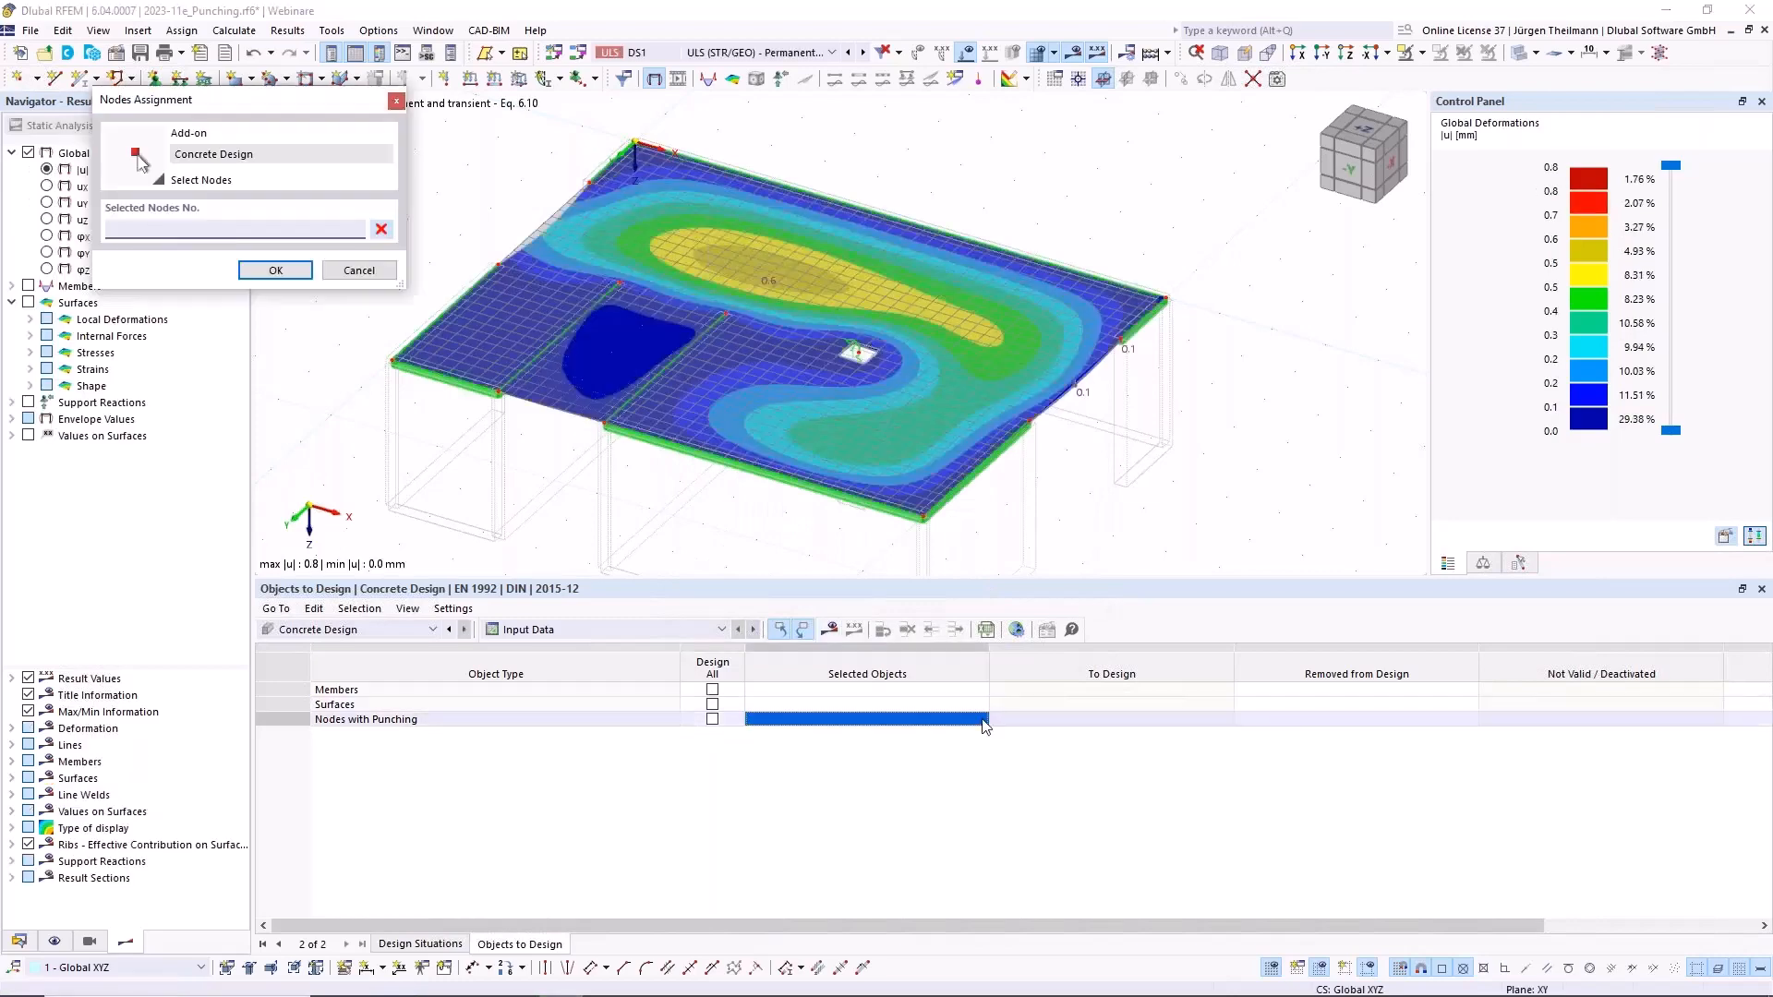
{"action": "left_click", "coordinate": [1030, 418]}
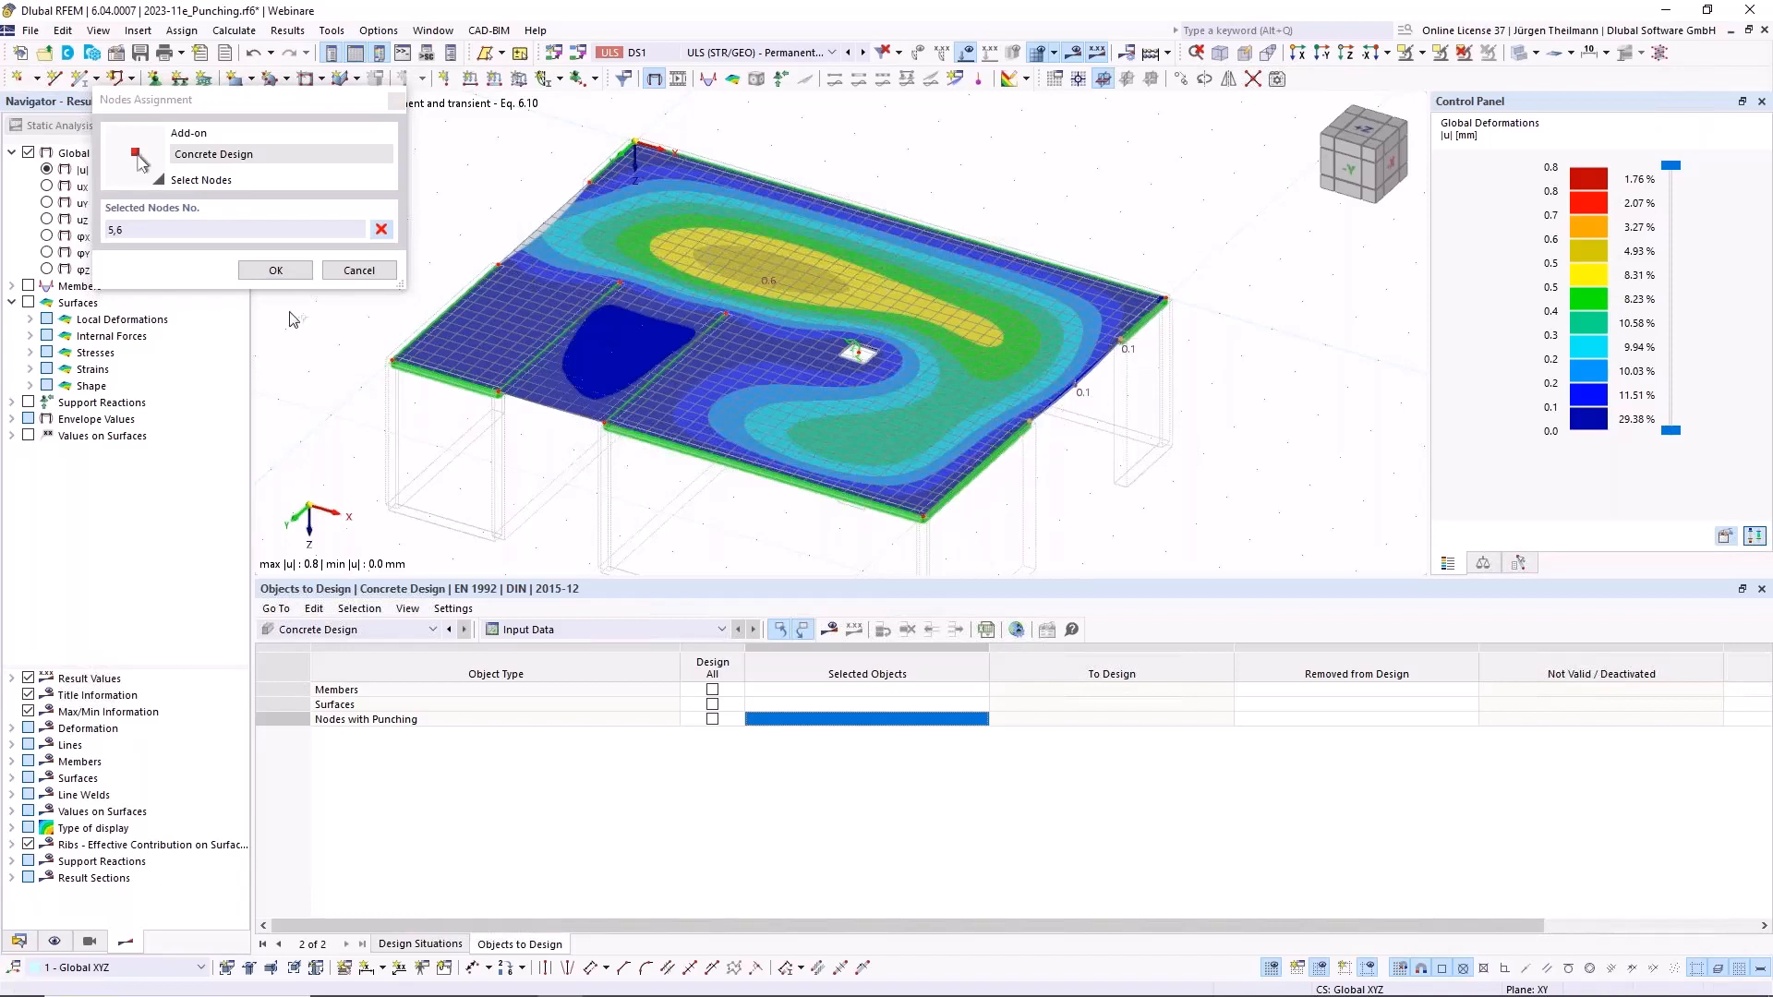
{"action": "left_click", "coordinate": [268, 271]}
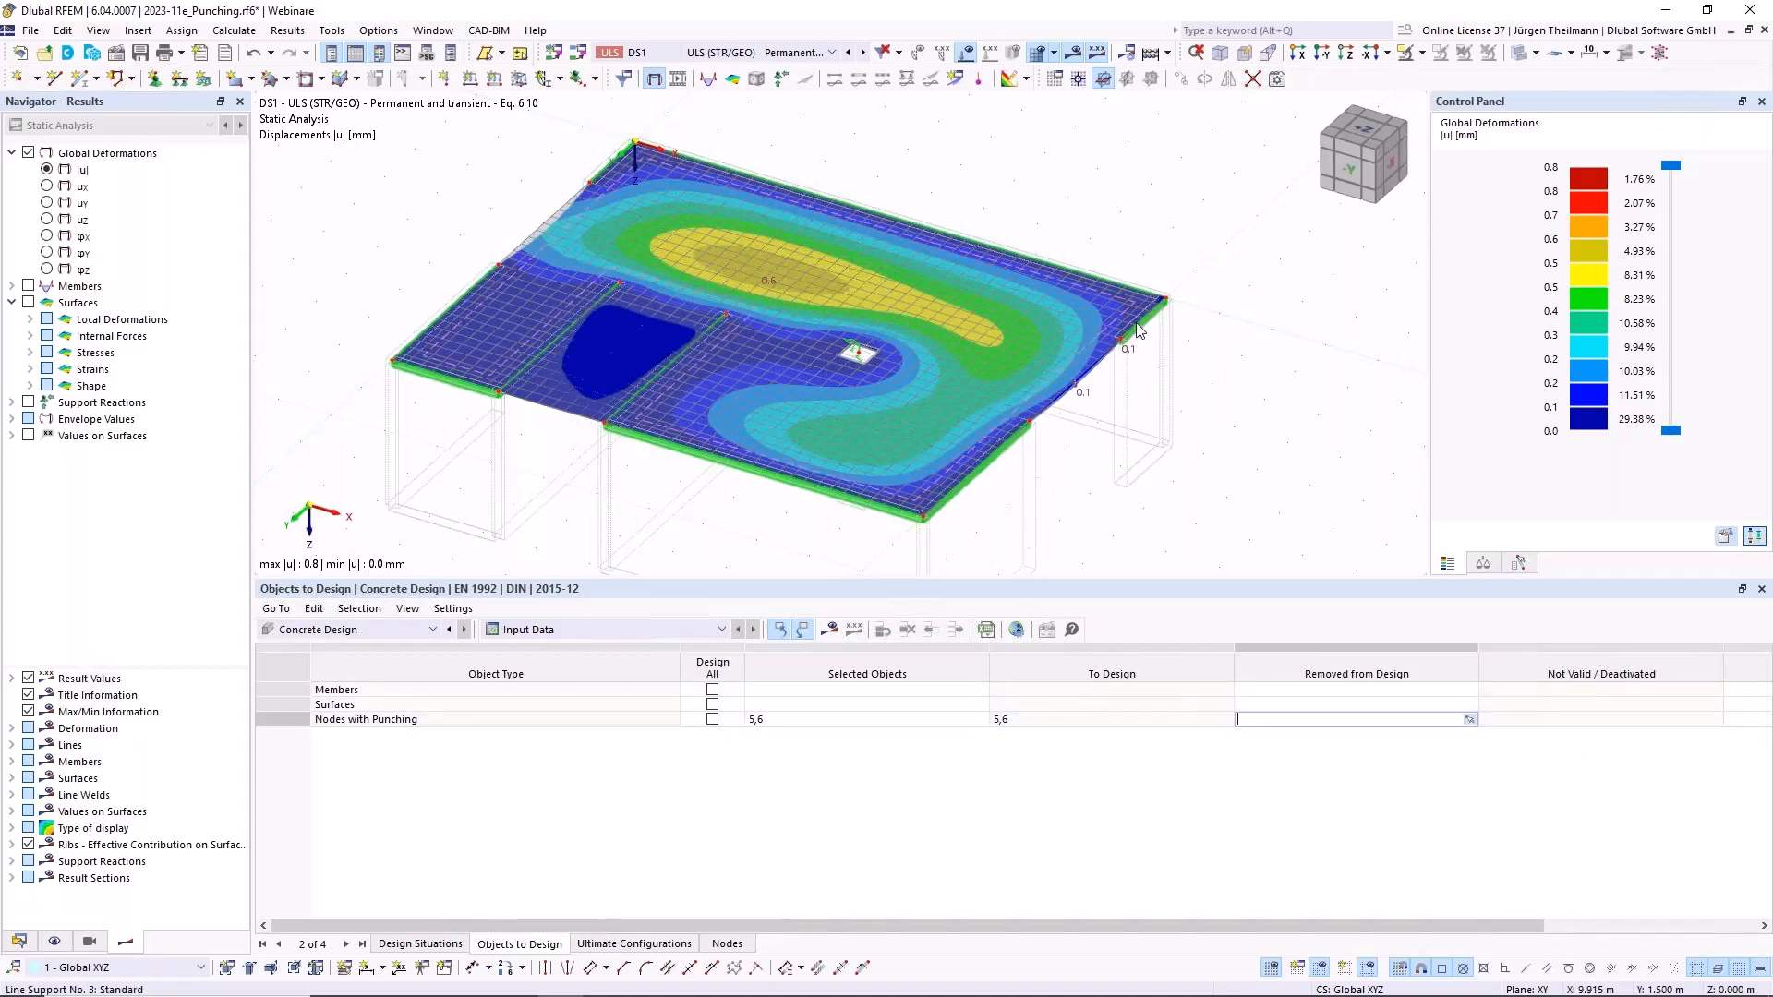
{"action": "middle_click_drag", "start_coordinate": [1071, 473], "coordinate": [1034, 452]}
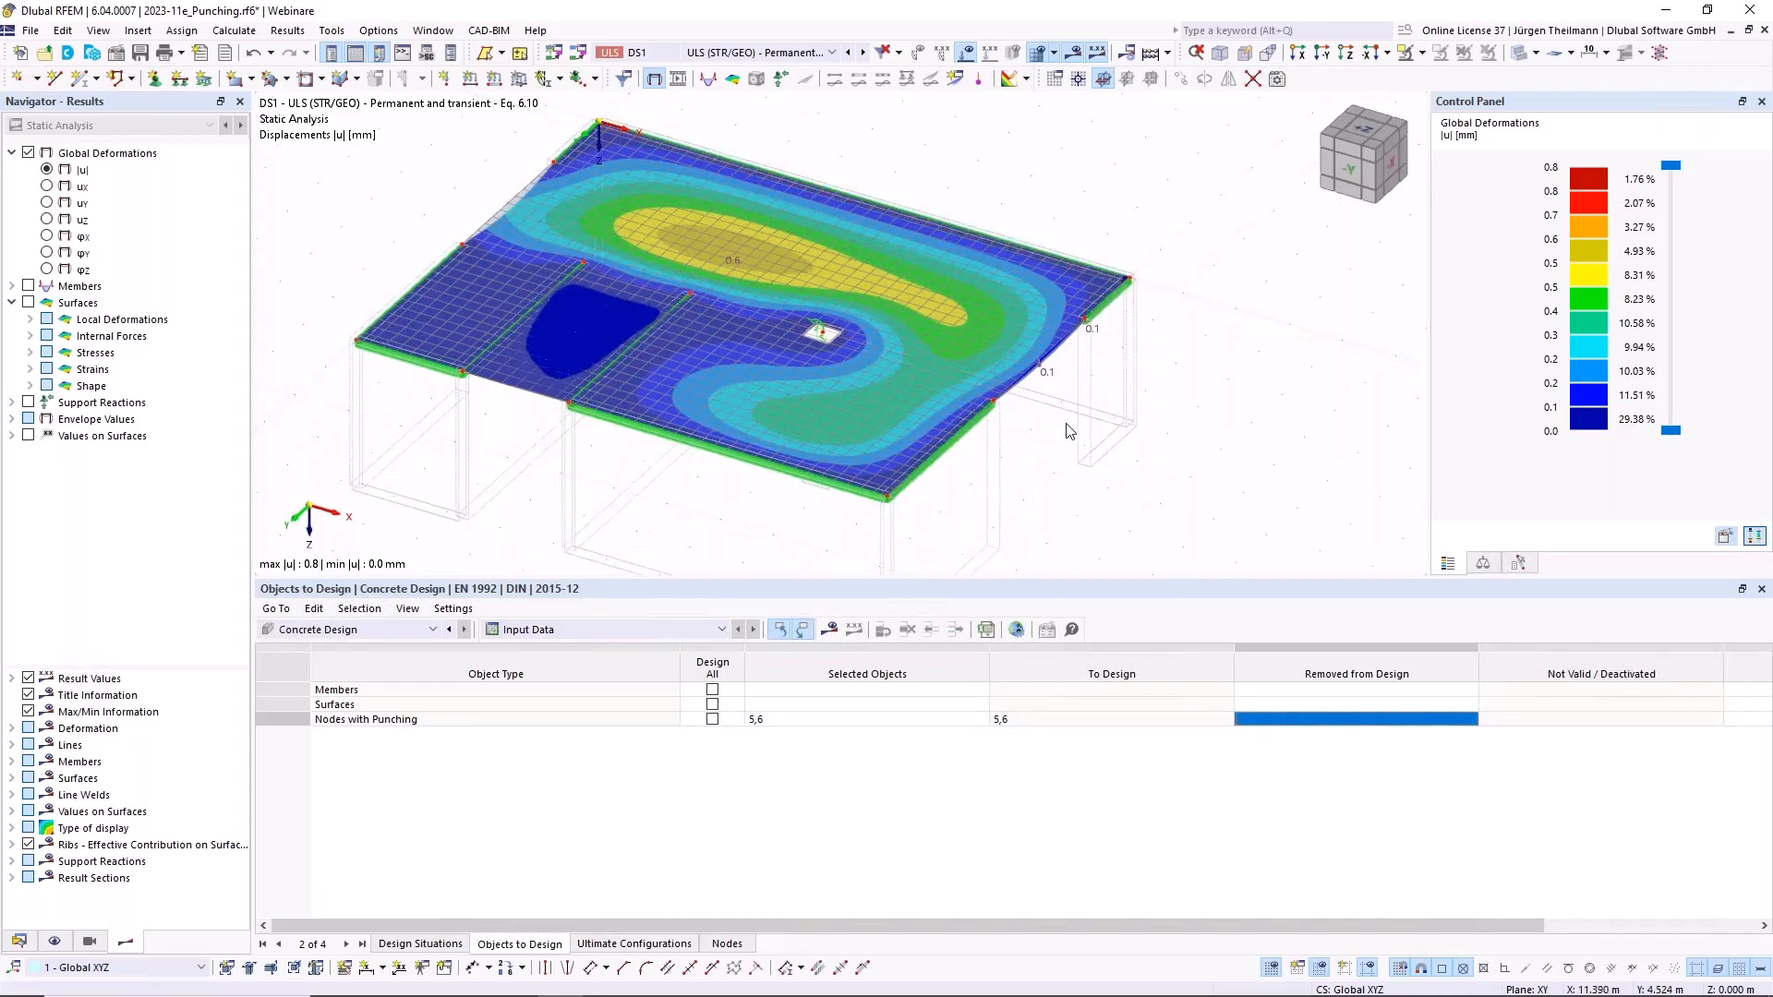
{"action": "scroll", "coordinate": [1059, 424], "scroll_direction": "up", "scroll_amount": 3}
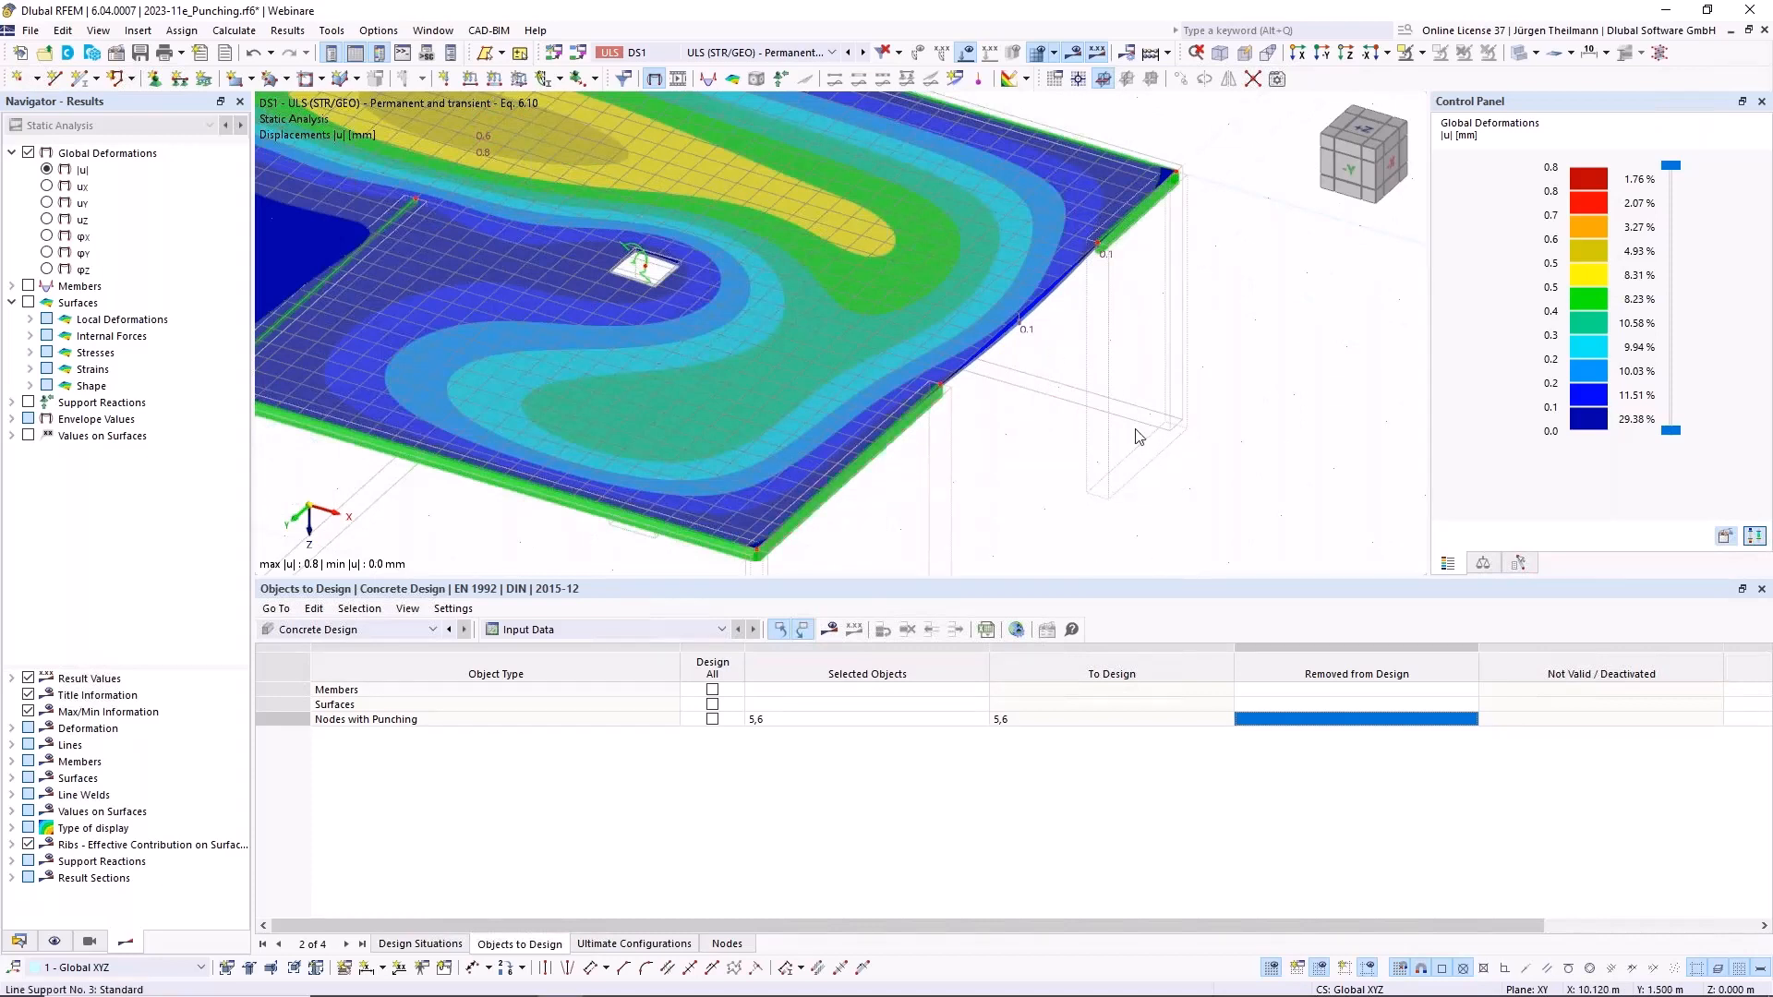
{"action": "middle_click_drag", "start_coordinate": [1116, 492], "coordinate": [1087, 364]}
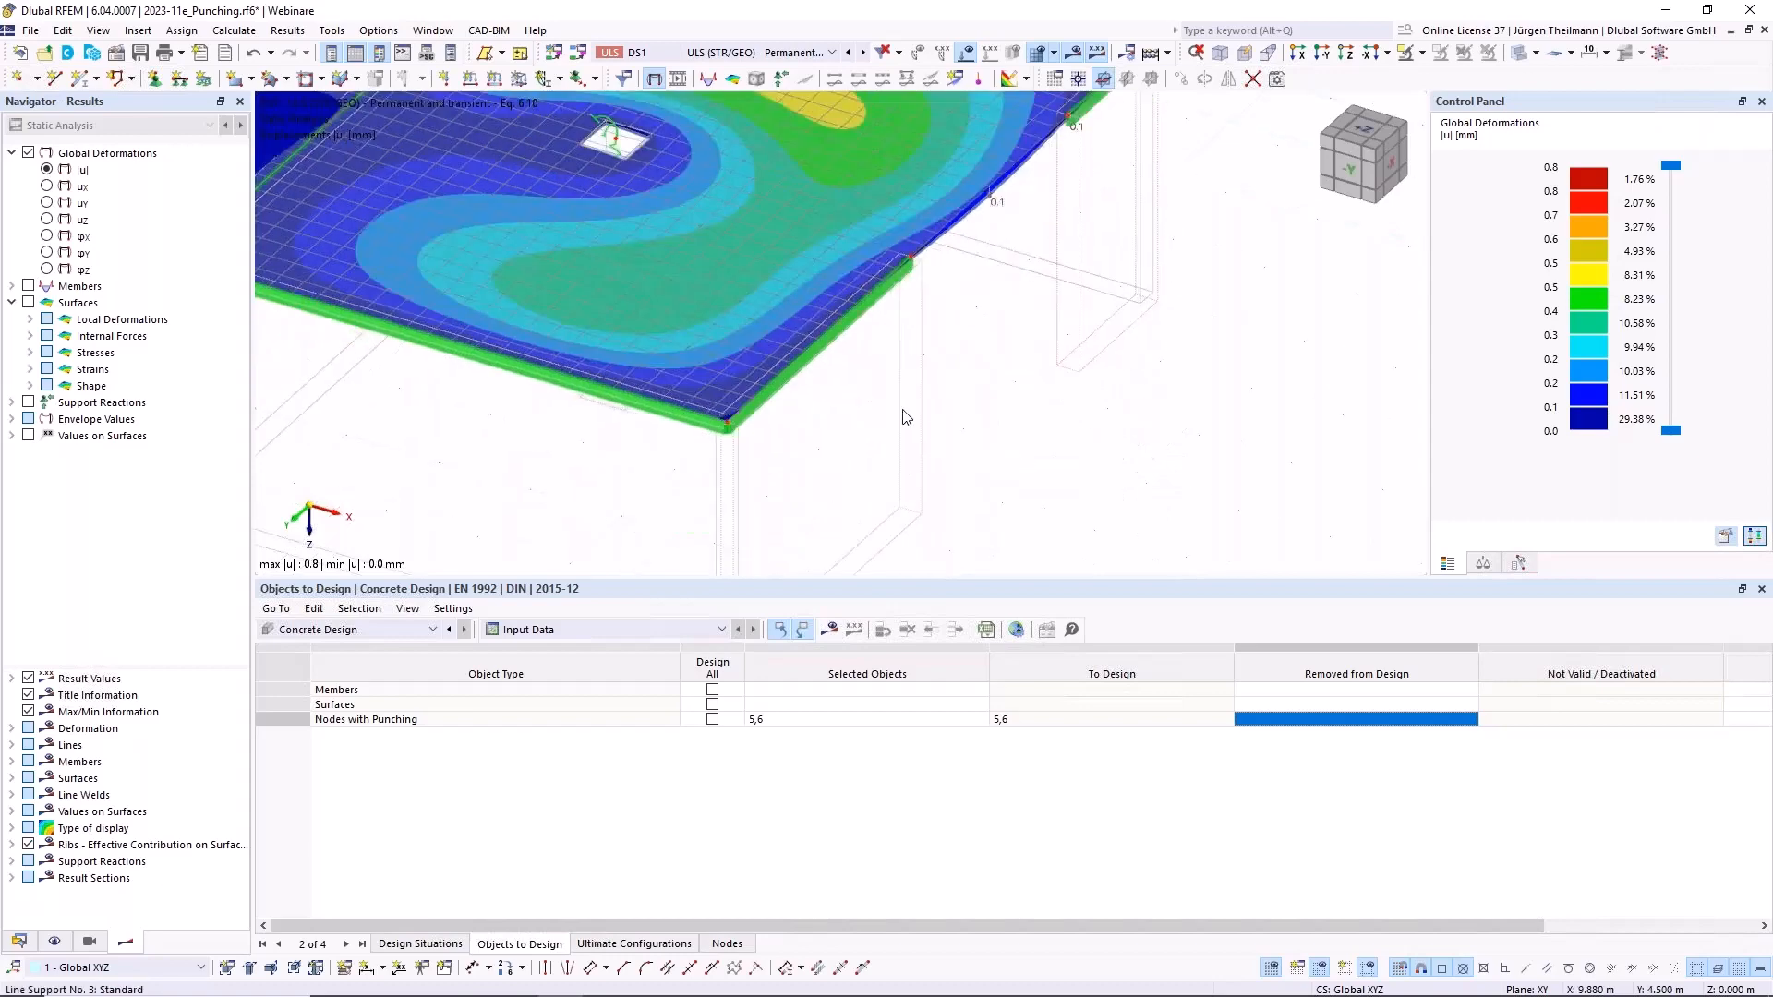
Step: Examine the line support of line 3 at the slab edge, including its fictitious wall stiffness and coordinate system options, without changing it
{"action": "middle_click_drag", "start_coordinate": [973, 407], "coordinate": [967, 515]}
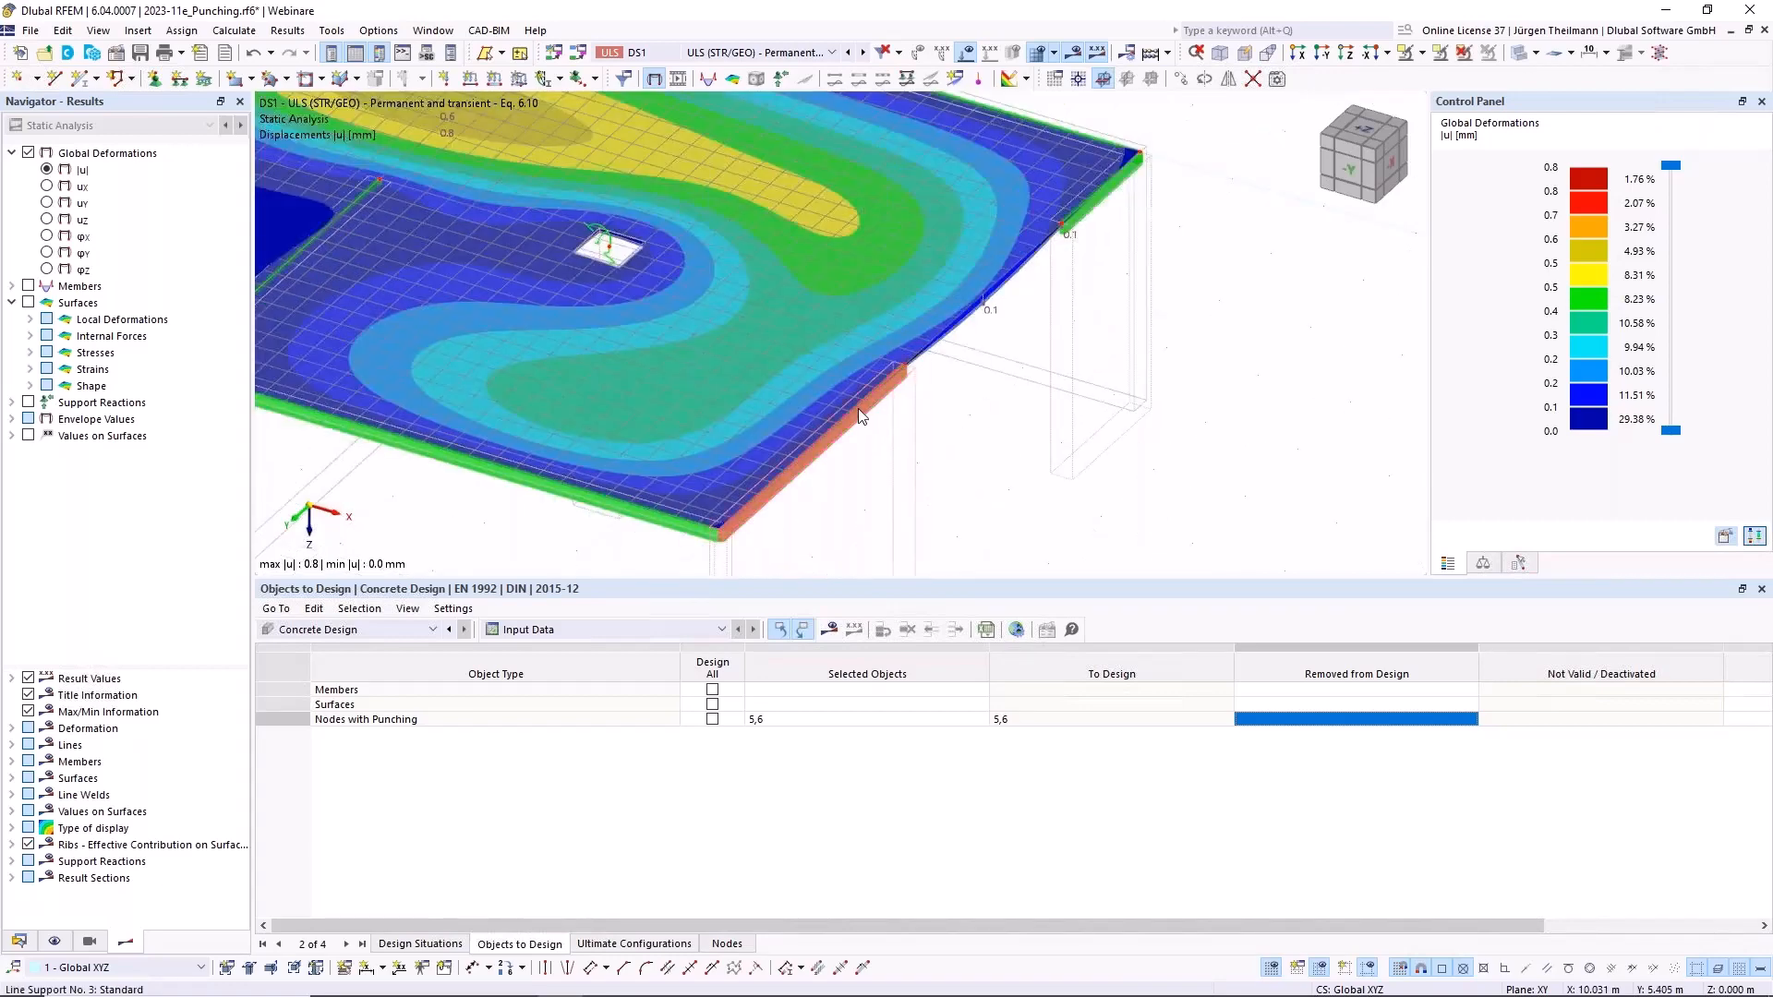
{"action": "double_click", "coordinate": [857, 408]}
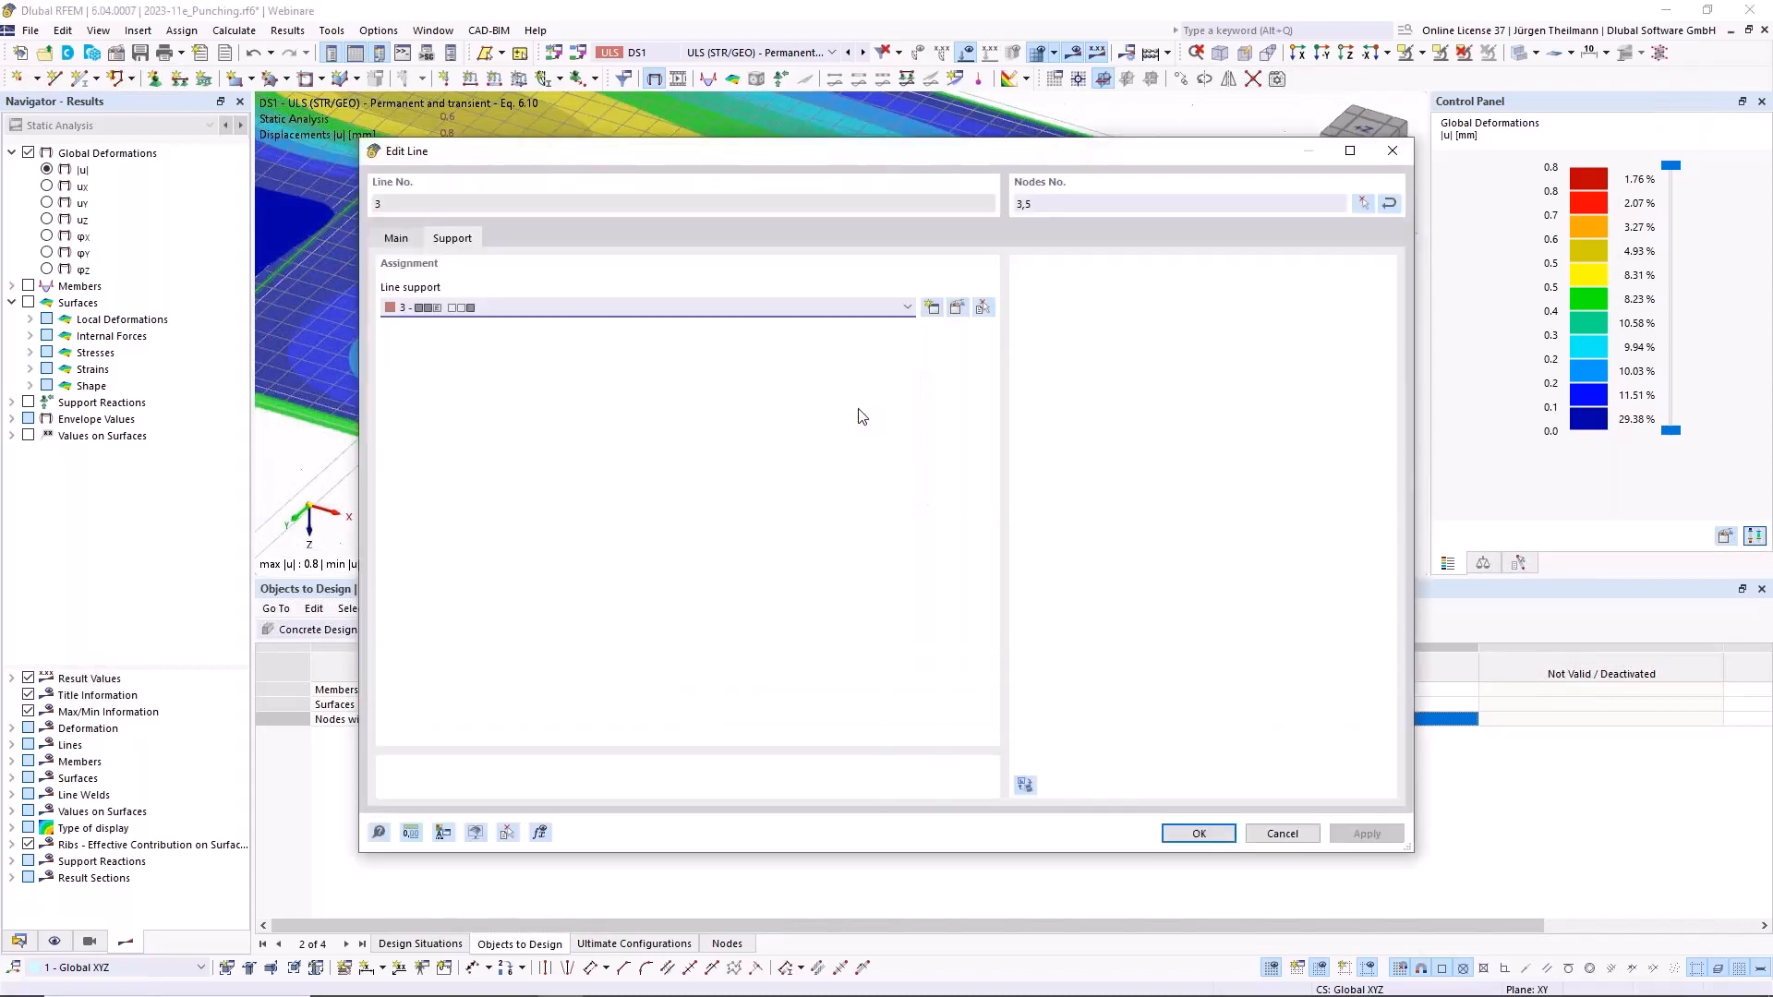
{"action": "left_click", "coordinate": [961, 314]}
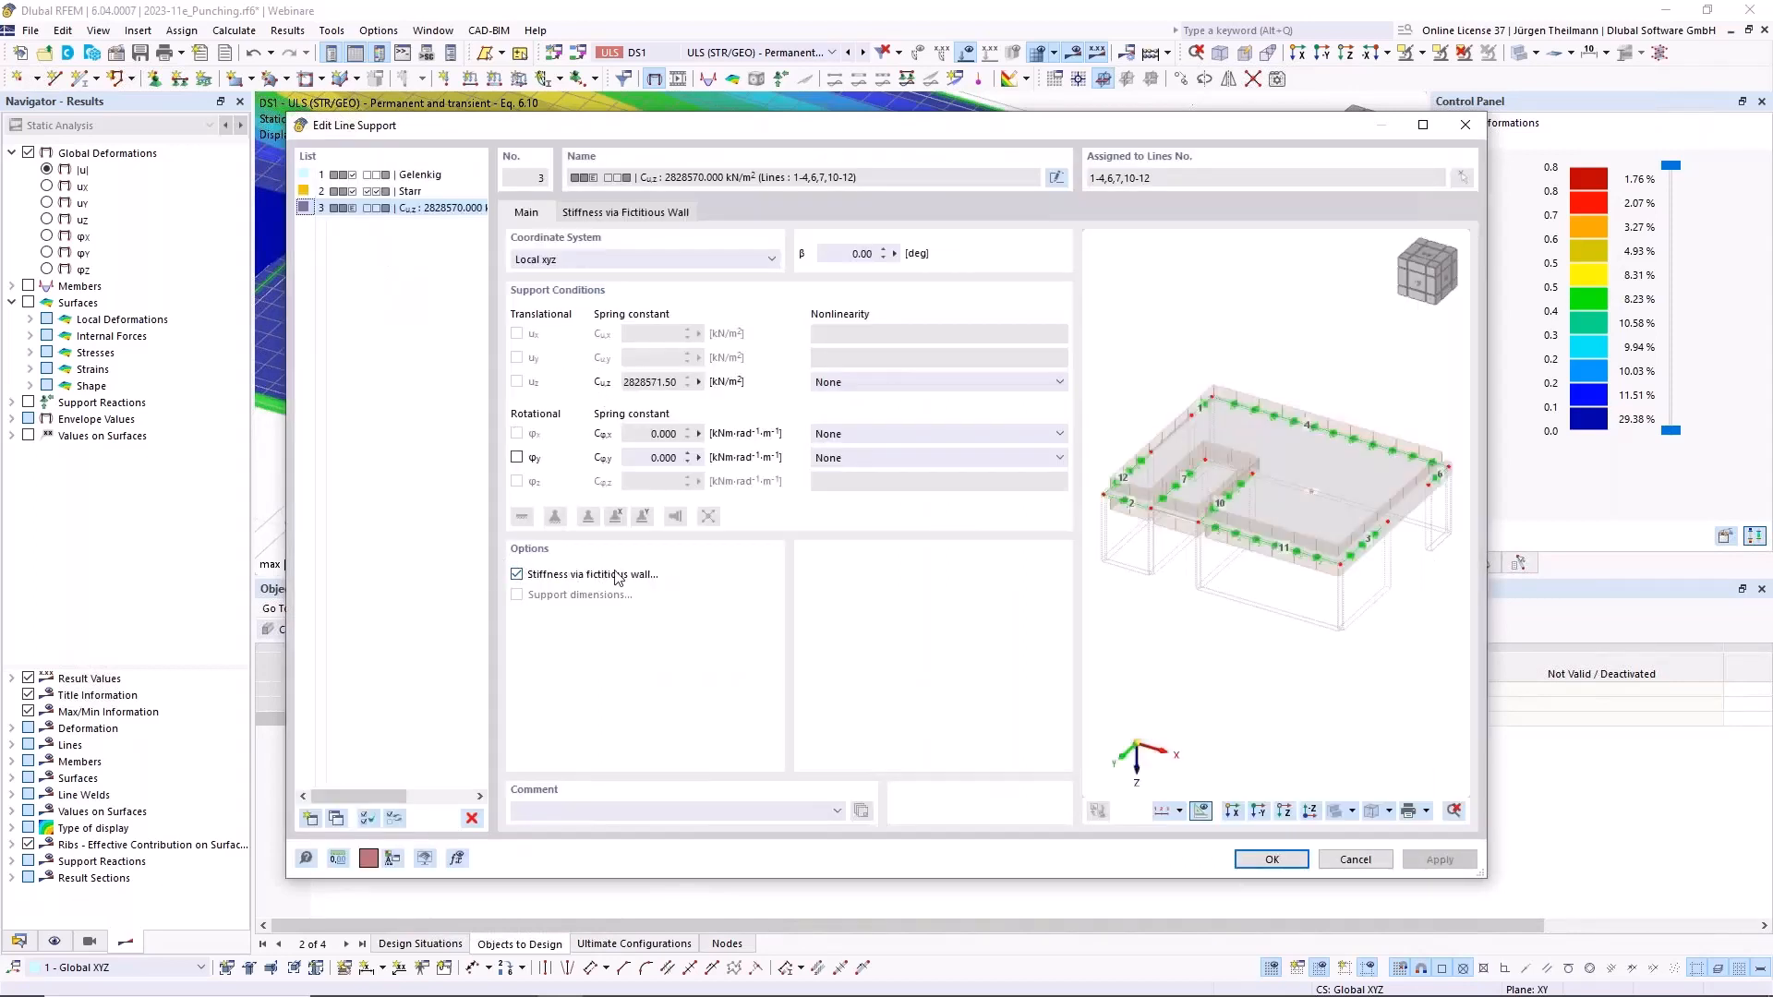
{"action": "left_click", "coordinate": [667, 213]}
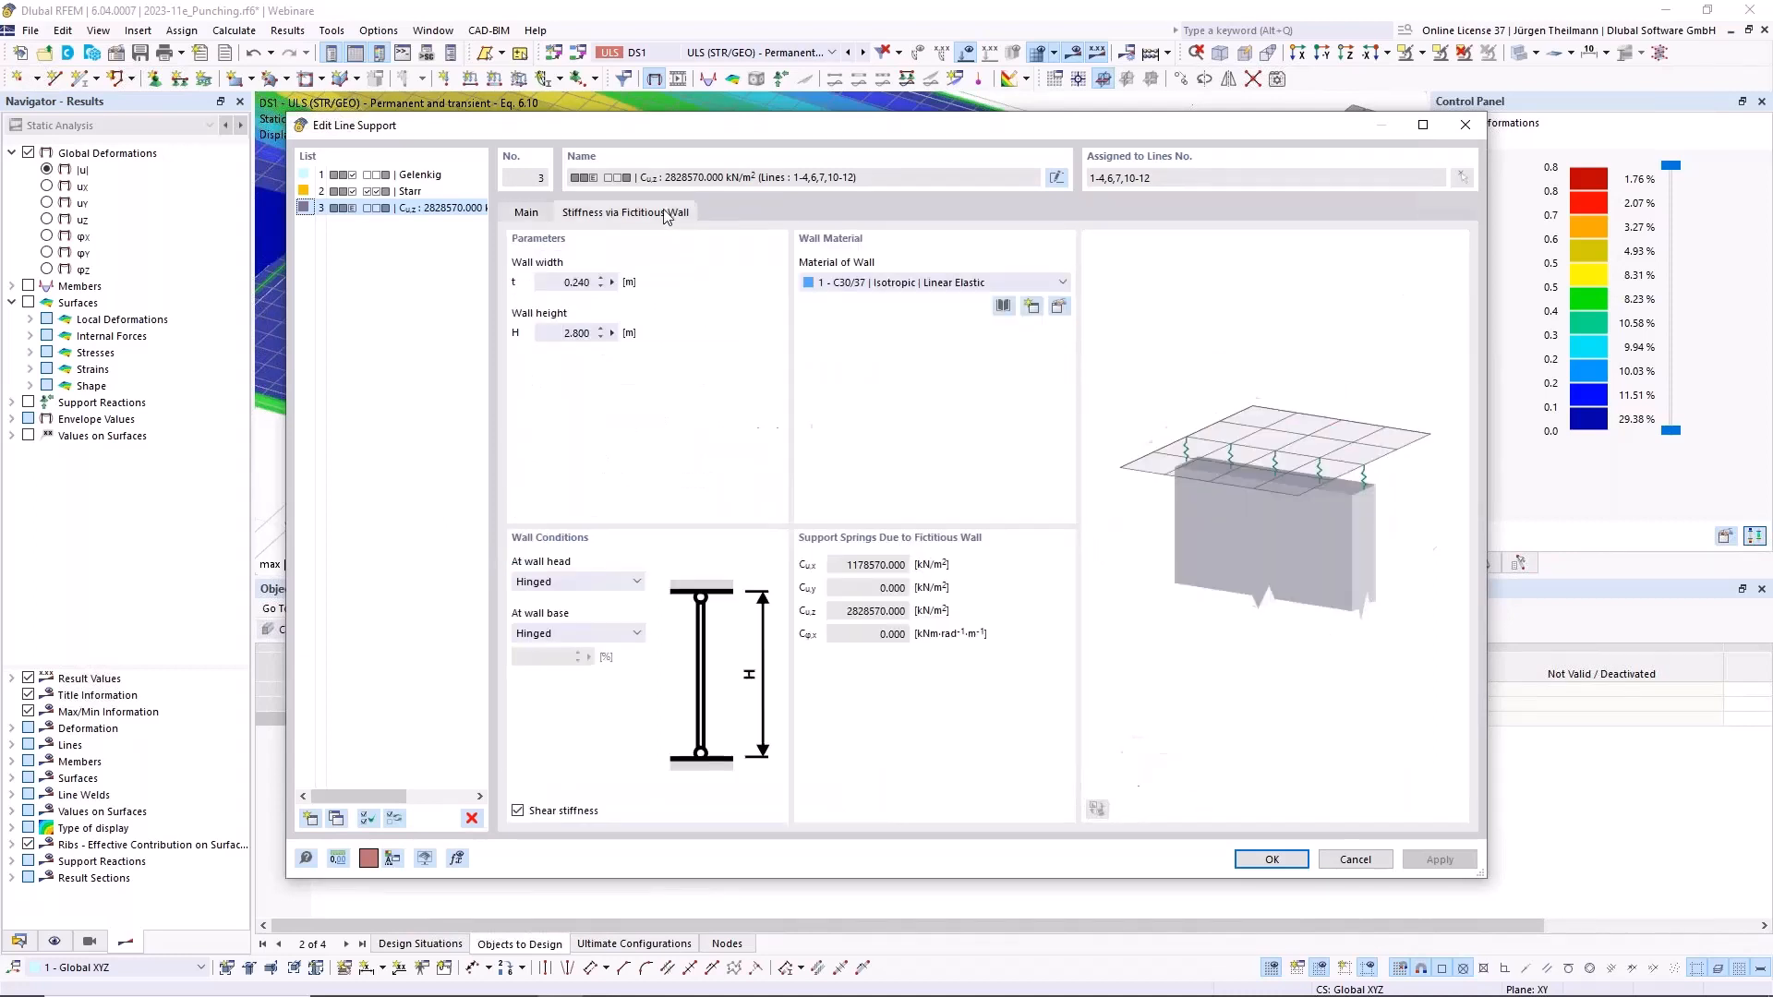
{"action": "left_click", "coordinate": [541, 213]}
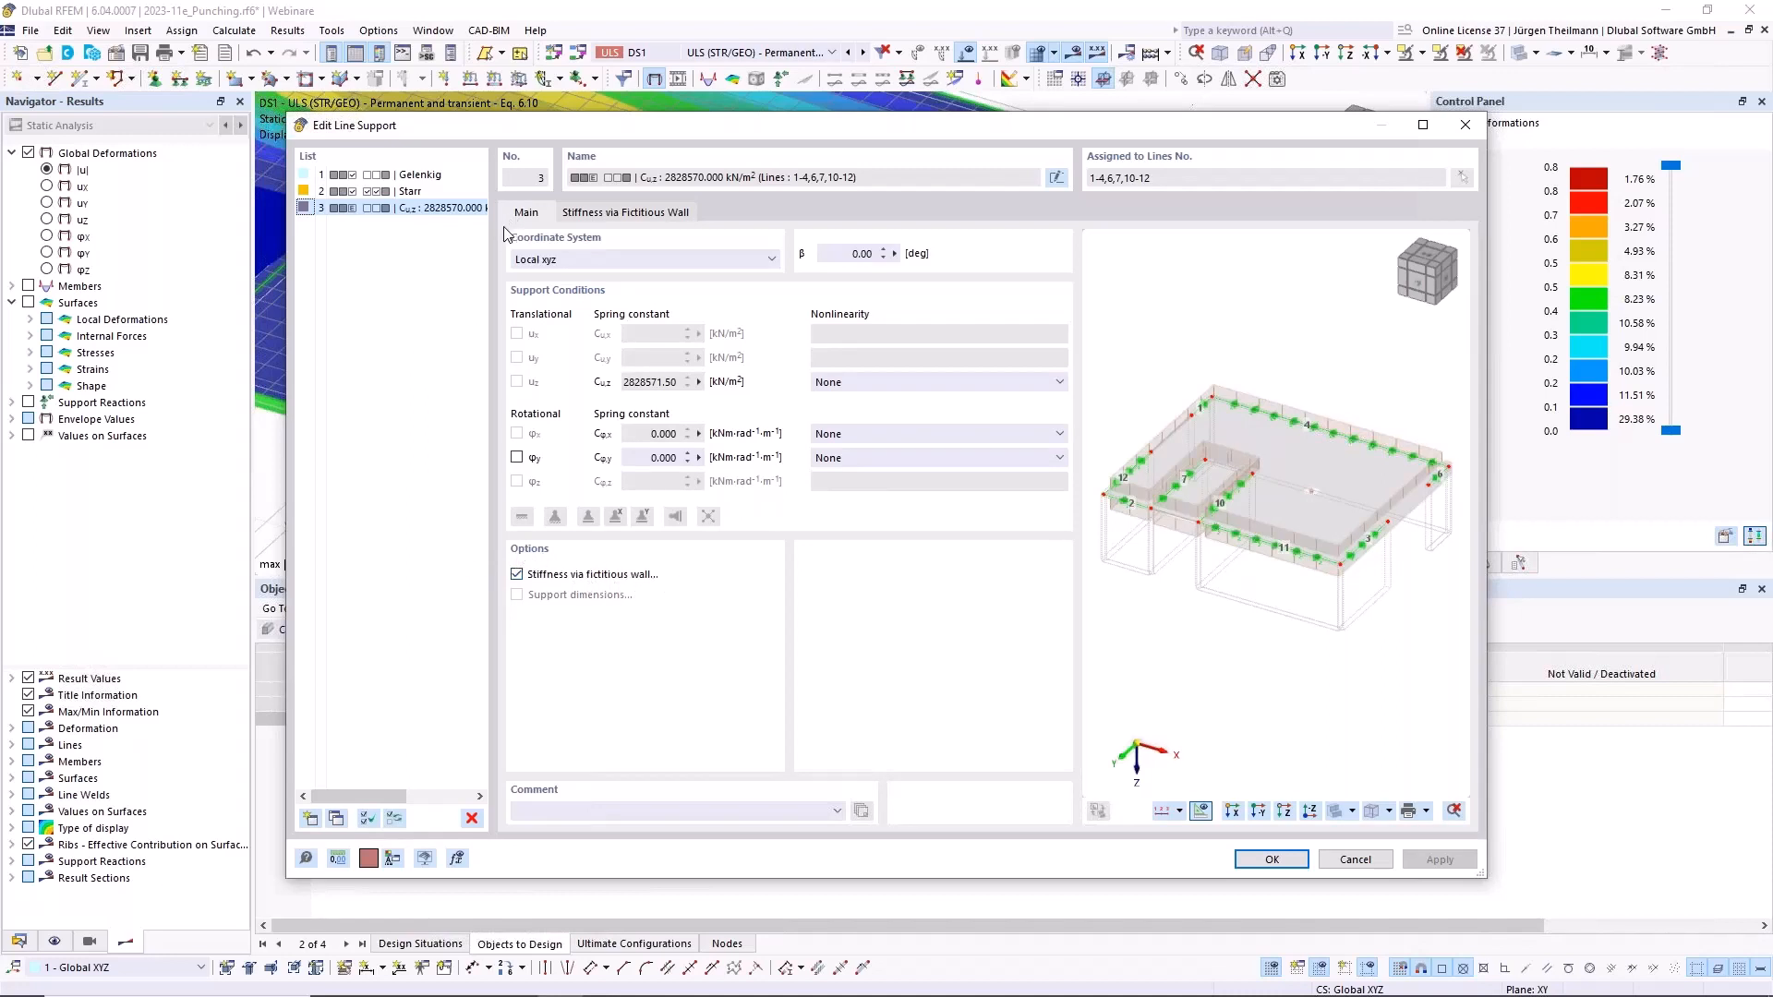
{"action": "left_click", "coordinate": [771, 258]}
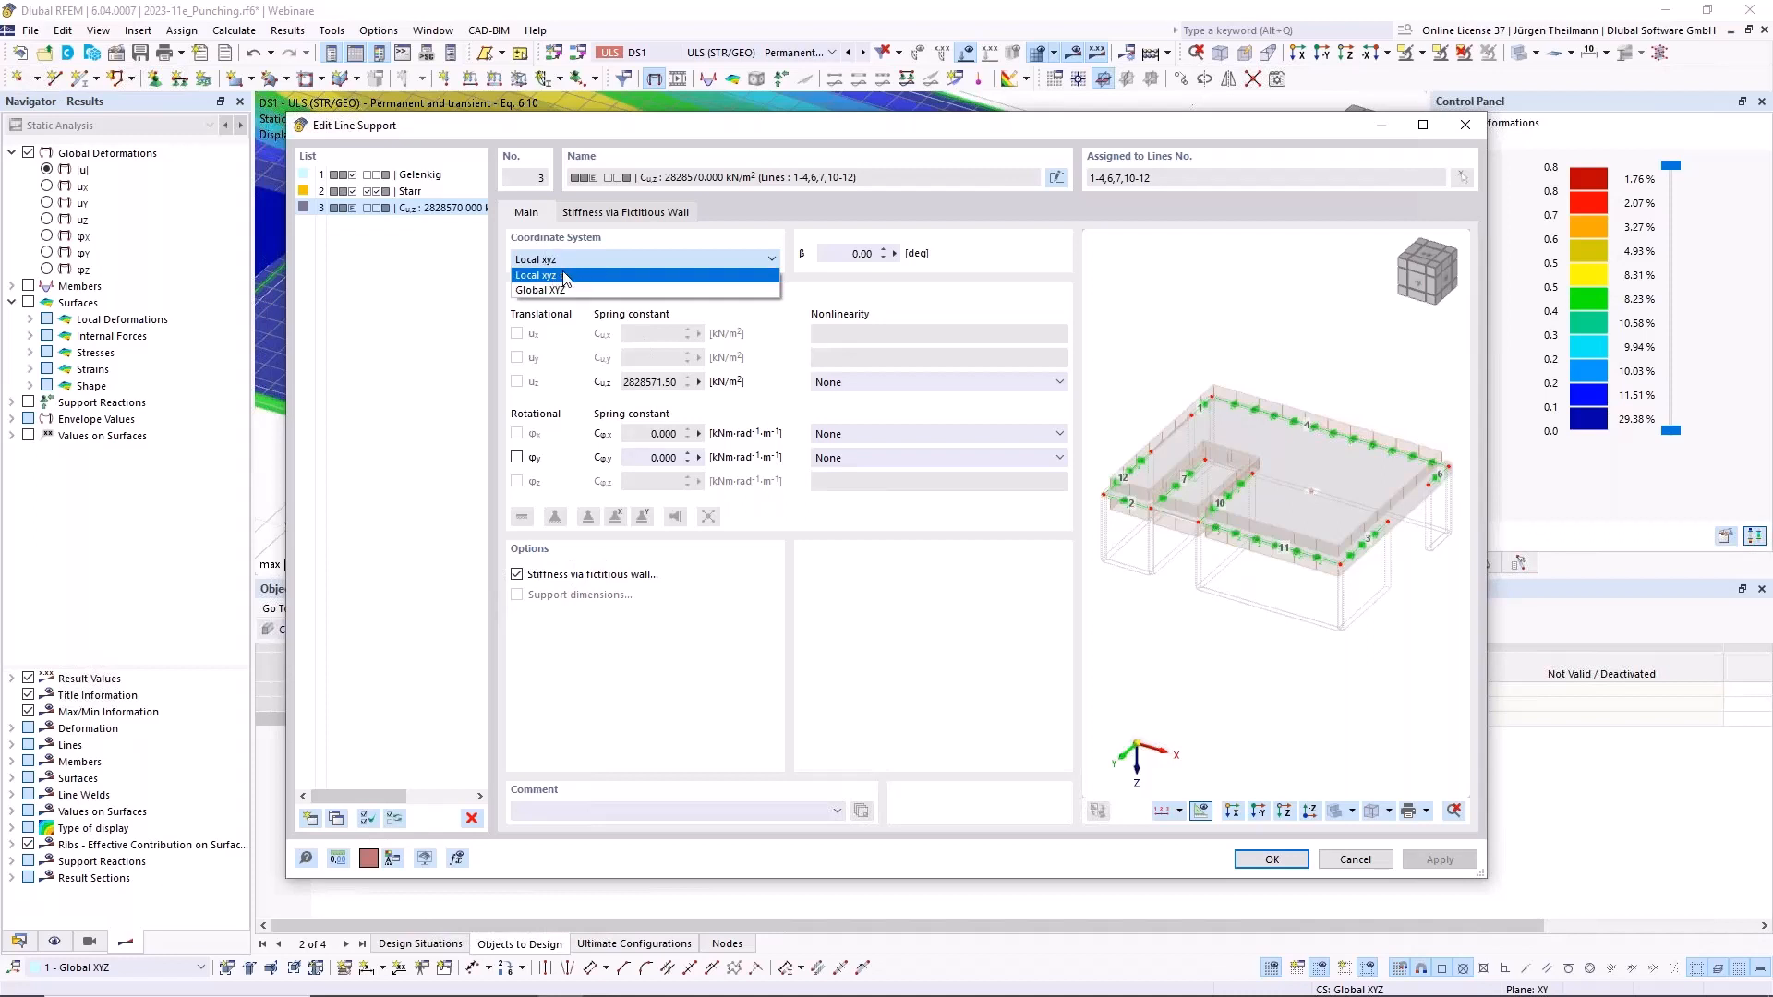
{"action": "left_click", "coordinate": [593, 272]}
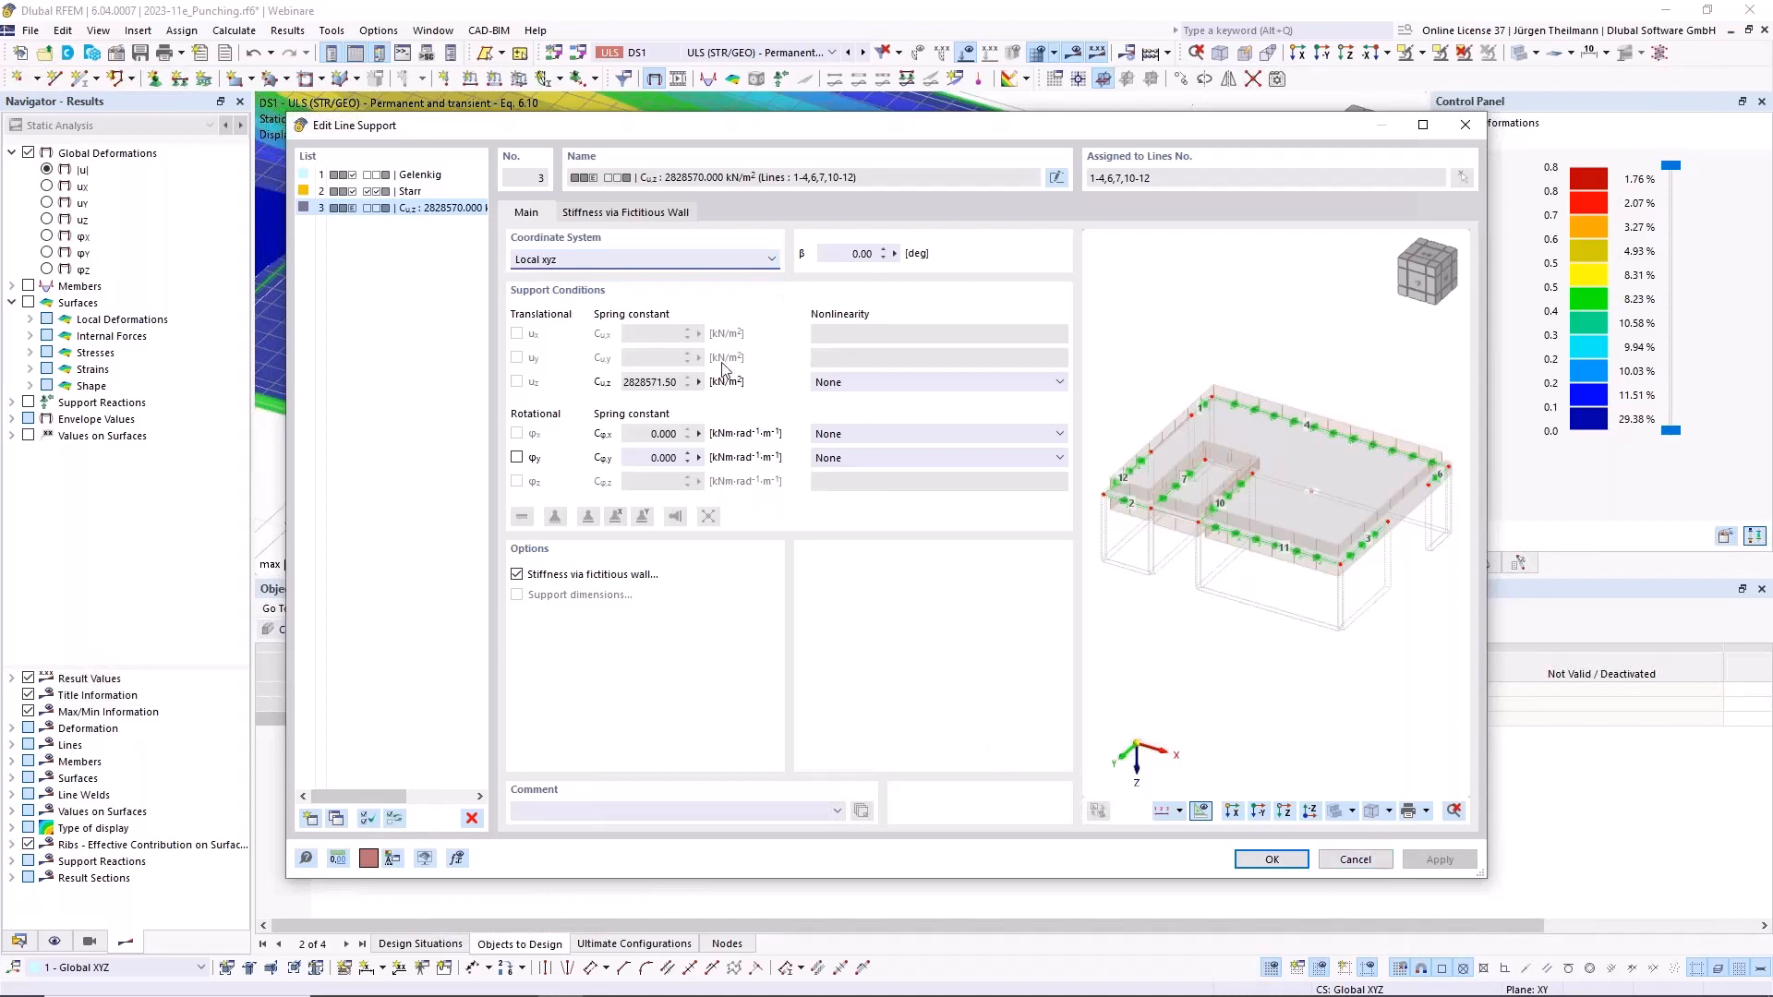
{"action": "left_click", "coordinate": [1355, 860]}
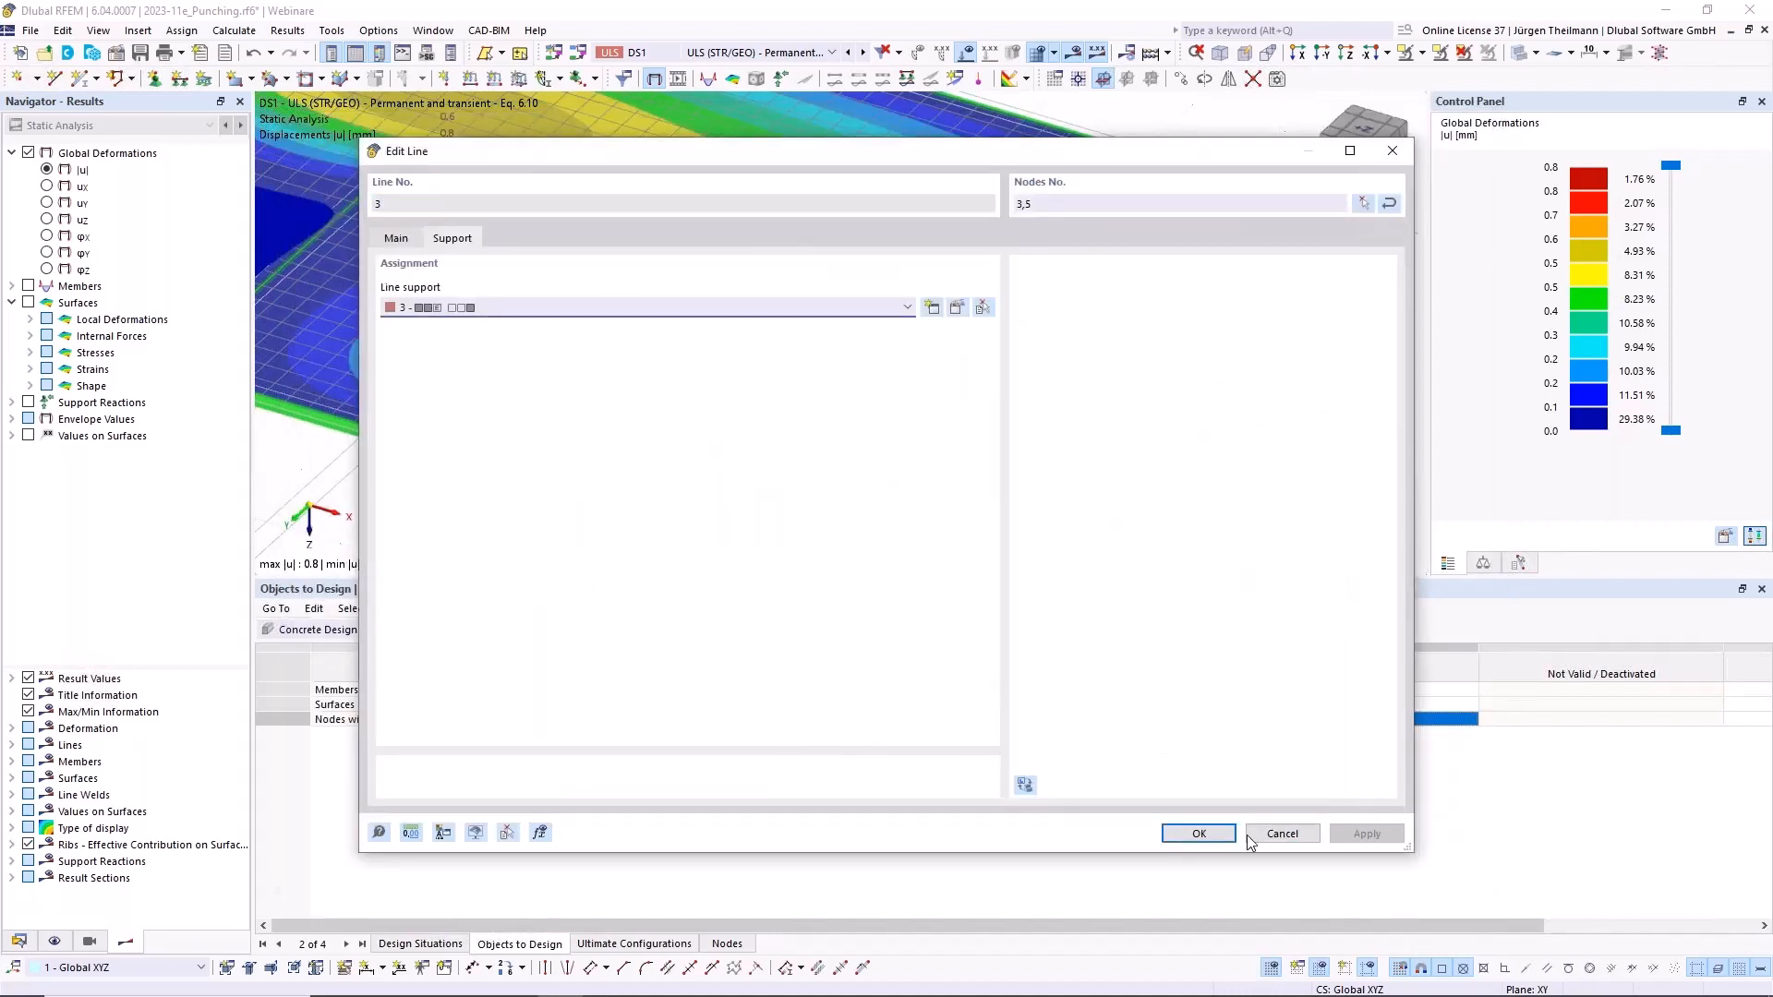
{"action": "left_click", "coordinate": [1304, 837]}
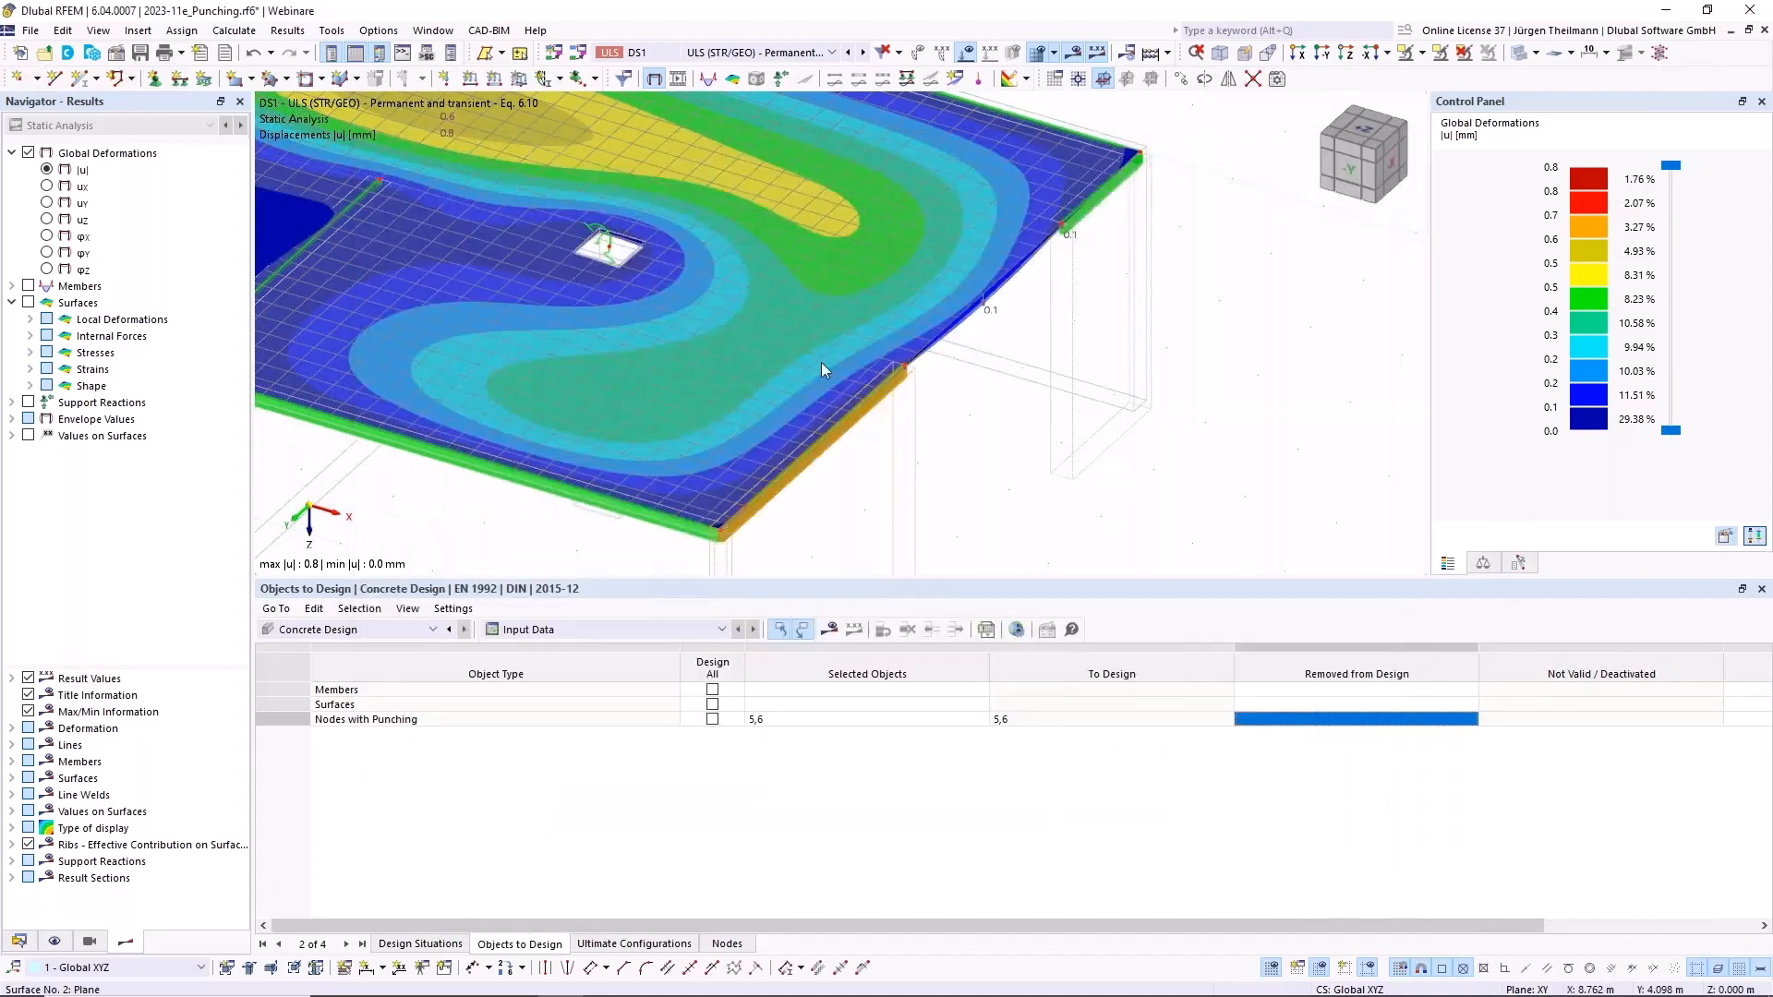
Step: Check the Punching Design property and the assigned ultimate configuration of node 5 at the wall end
{"action": "scroll", "coordinate": [987, 403], "scroll_direction": "down", "scroll_amount": 1}
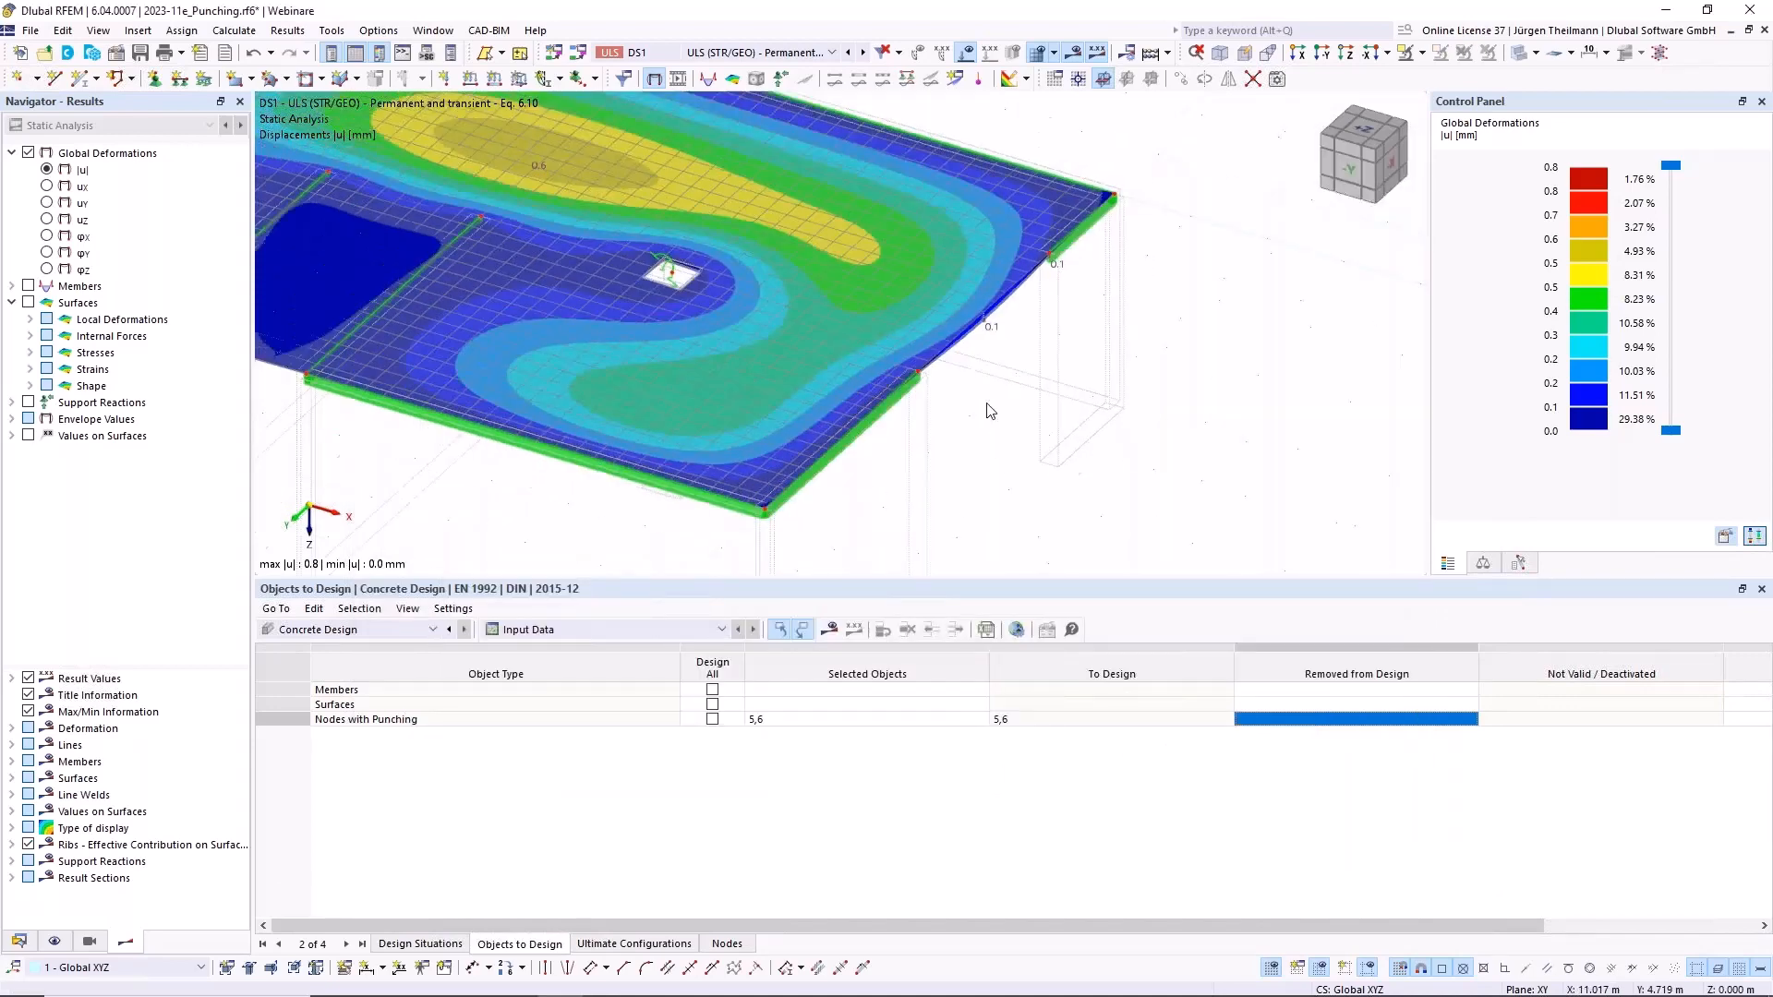
{"action": "double_click", "coordinate": [919, 373]}
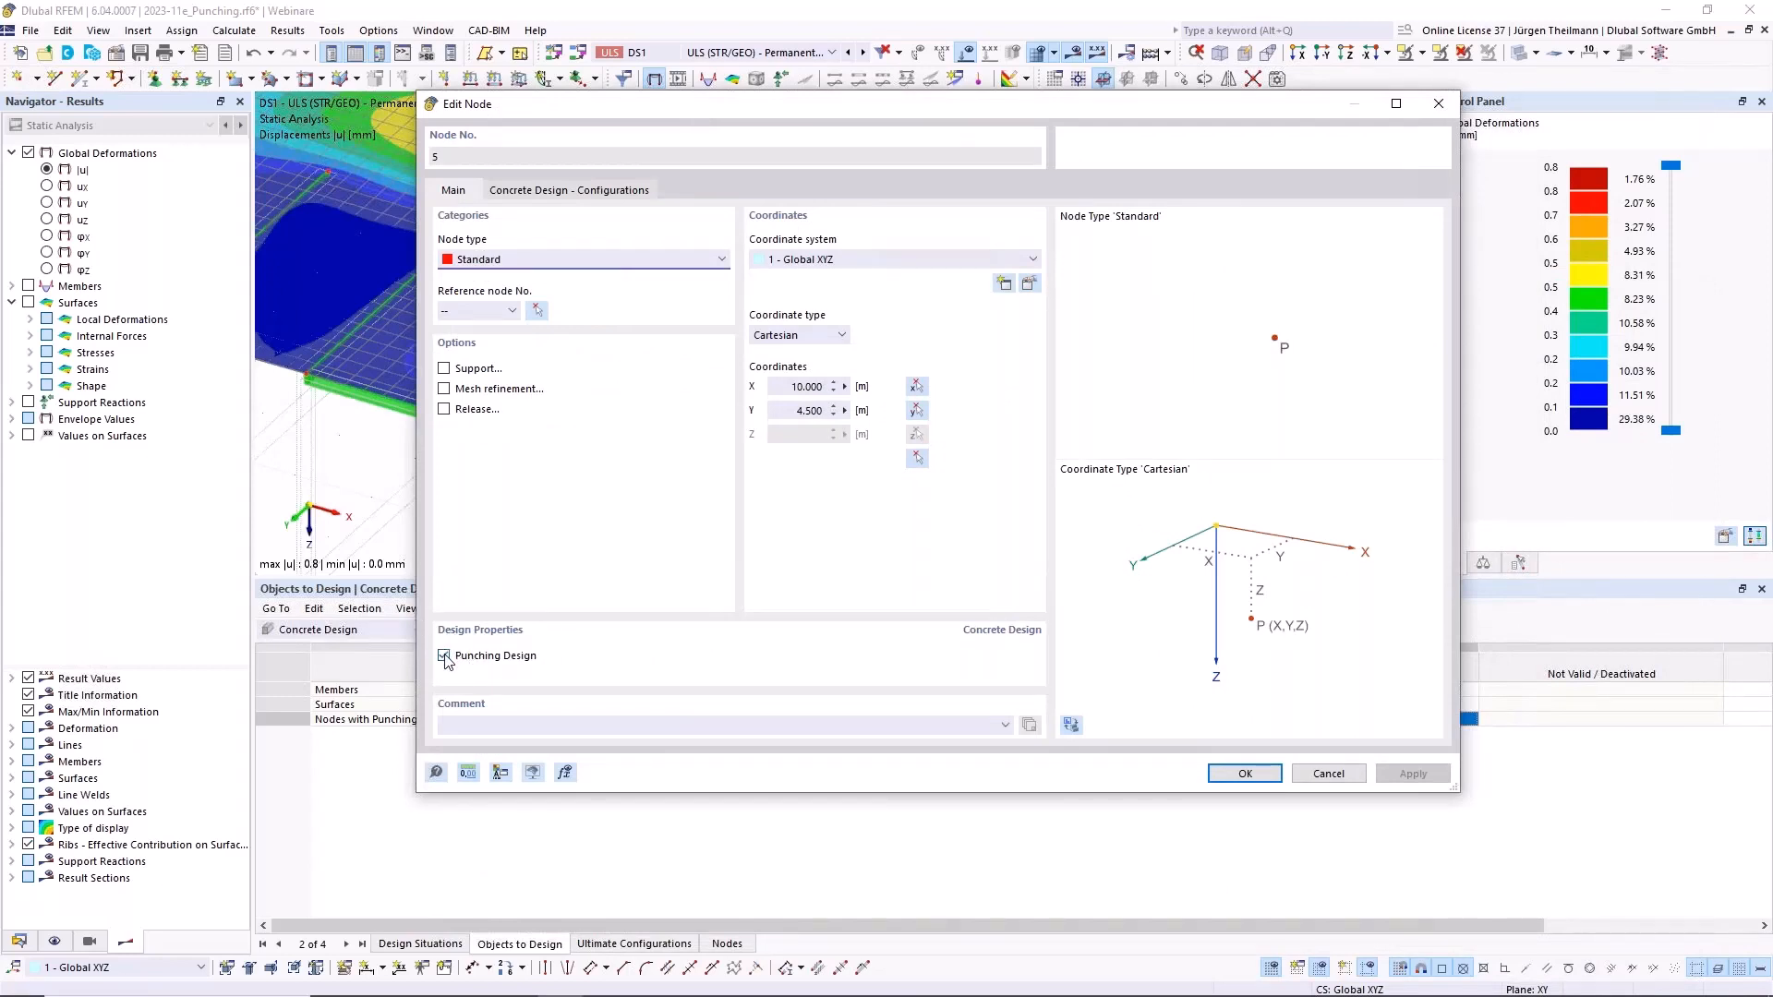
{"action": "left_click", "coordinate": [445, 657]}
{"action": "left_click", "coordinate": [454, 657]}
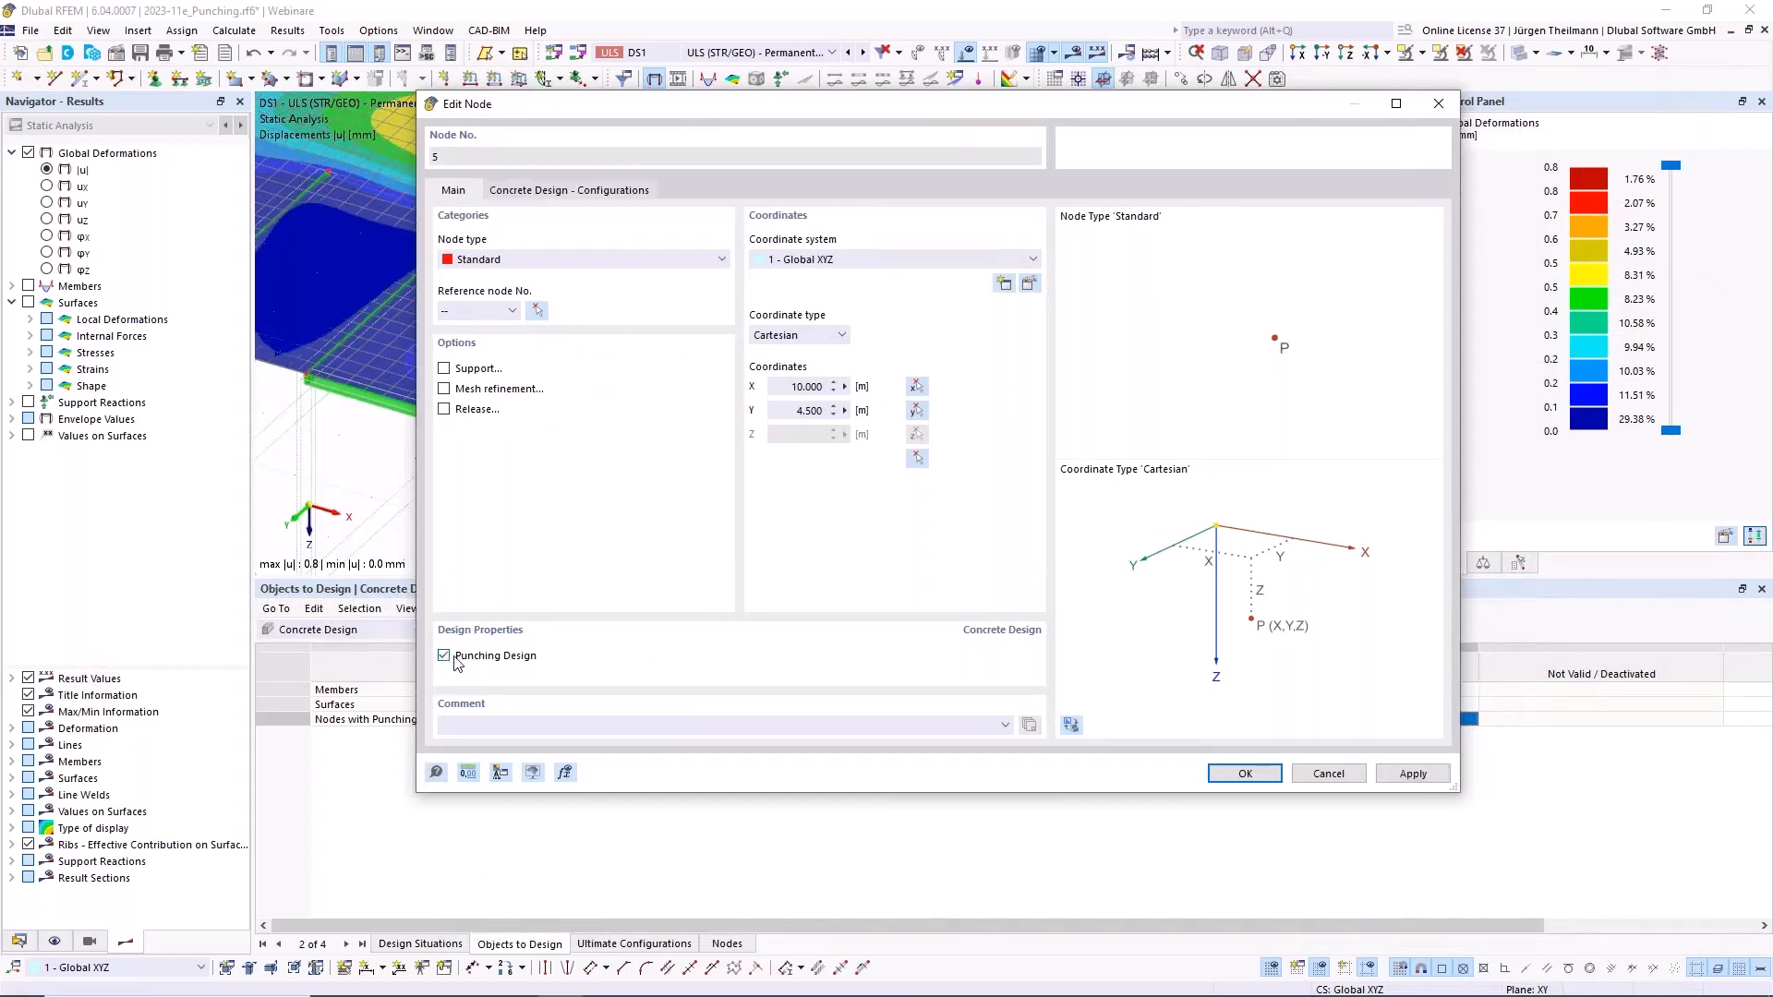
{"action": "left_click", "coordinate": [554, 192]}
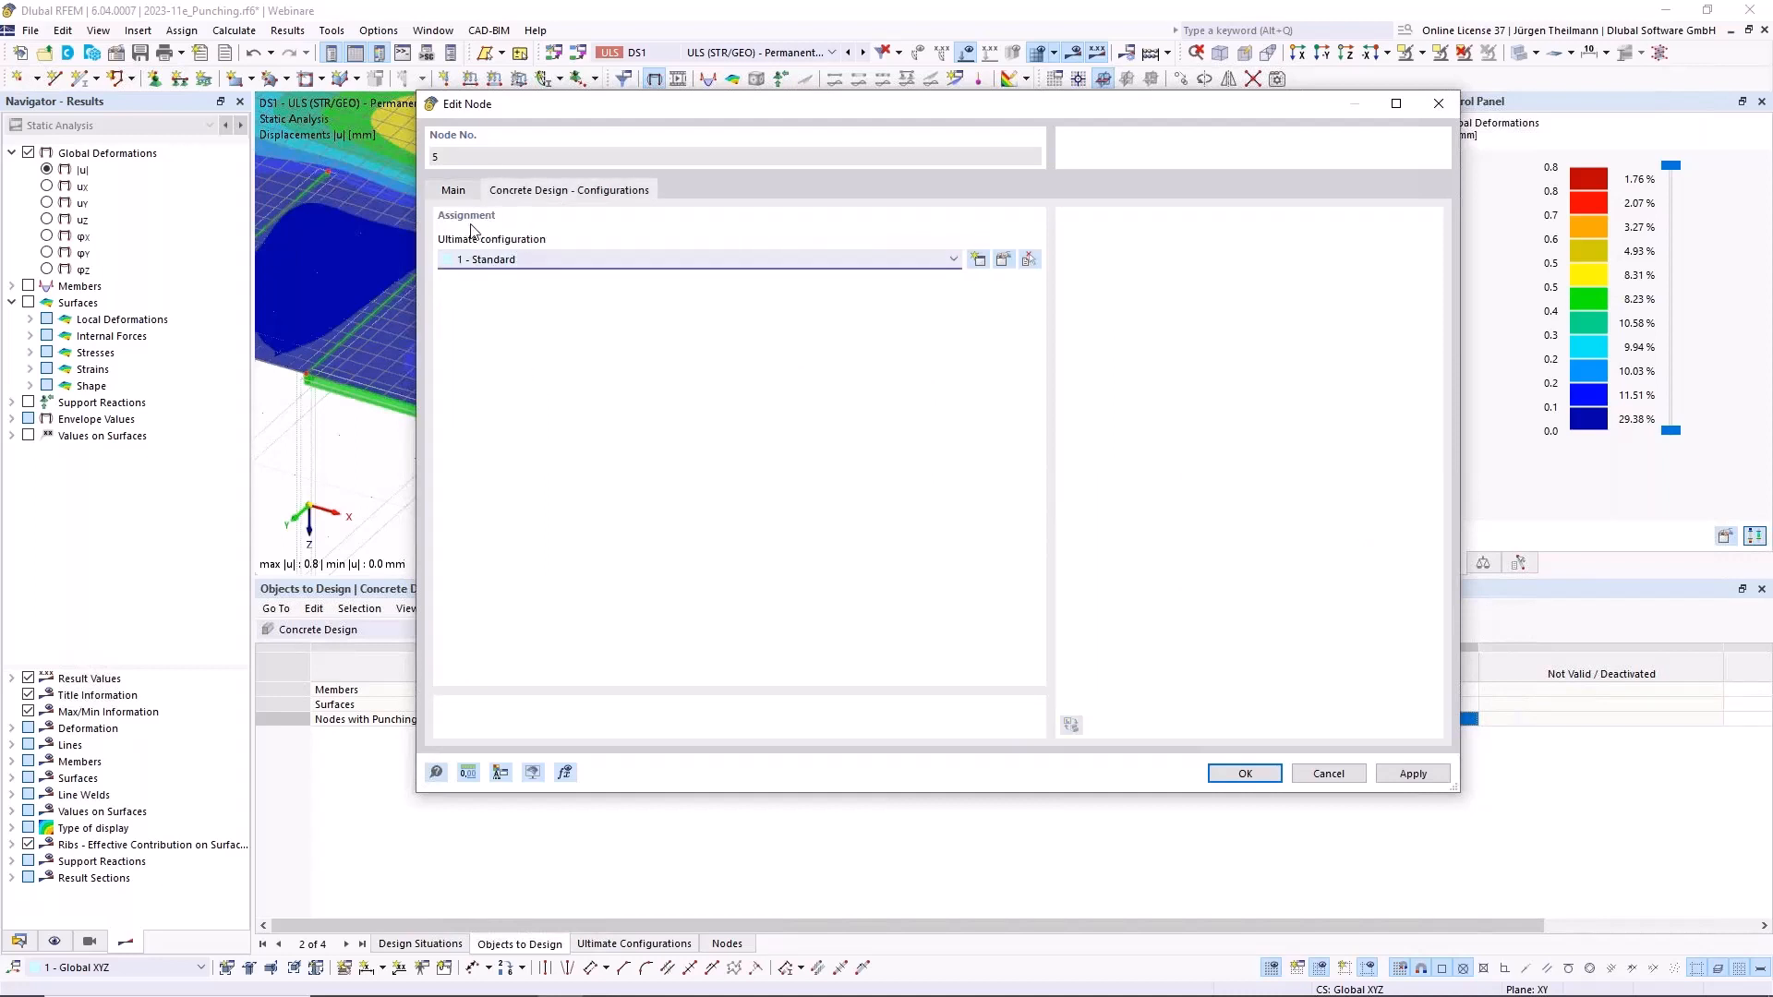
{"action": "left_click", "coordinate": [508, 266]}
{"action": "left_click", "coordinate": [492, 267]}
{"action": "left_click", "coordinate": [1245, 774]}
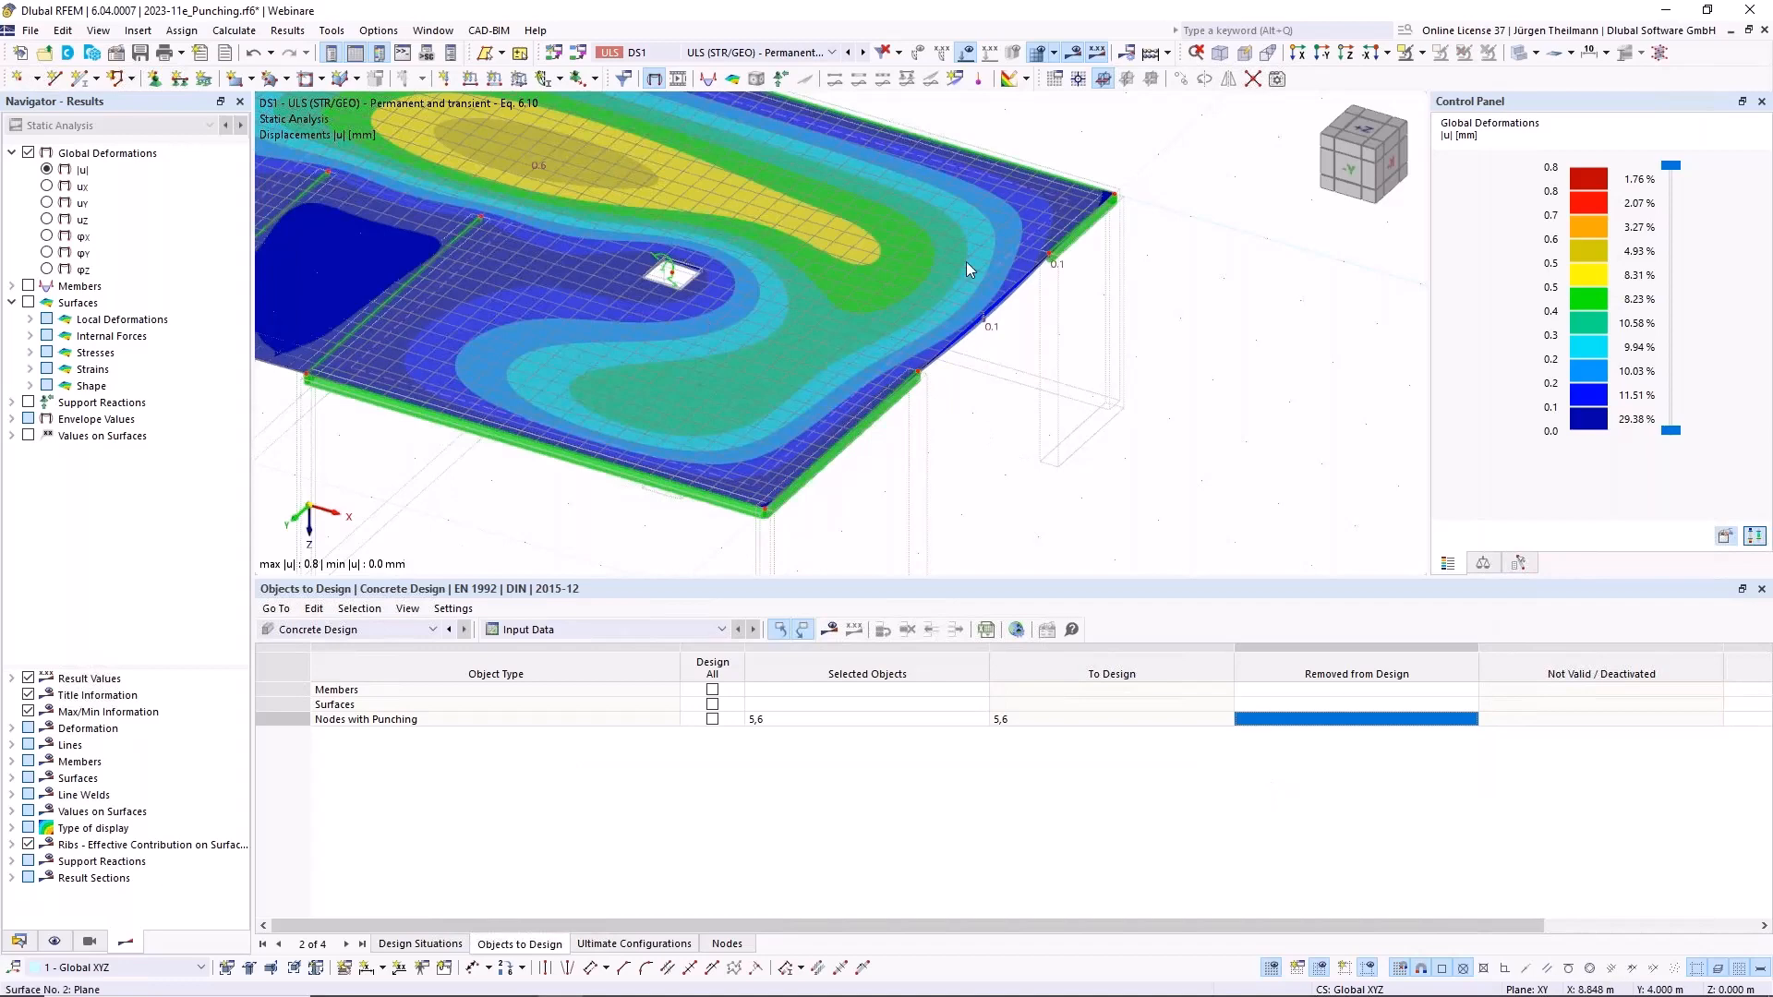
{"action": "scroll", "coordinate": [1073, 409], "scroll_direction": "down", "scroll_amount": 3}
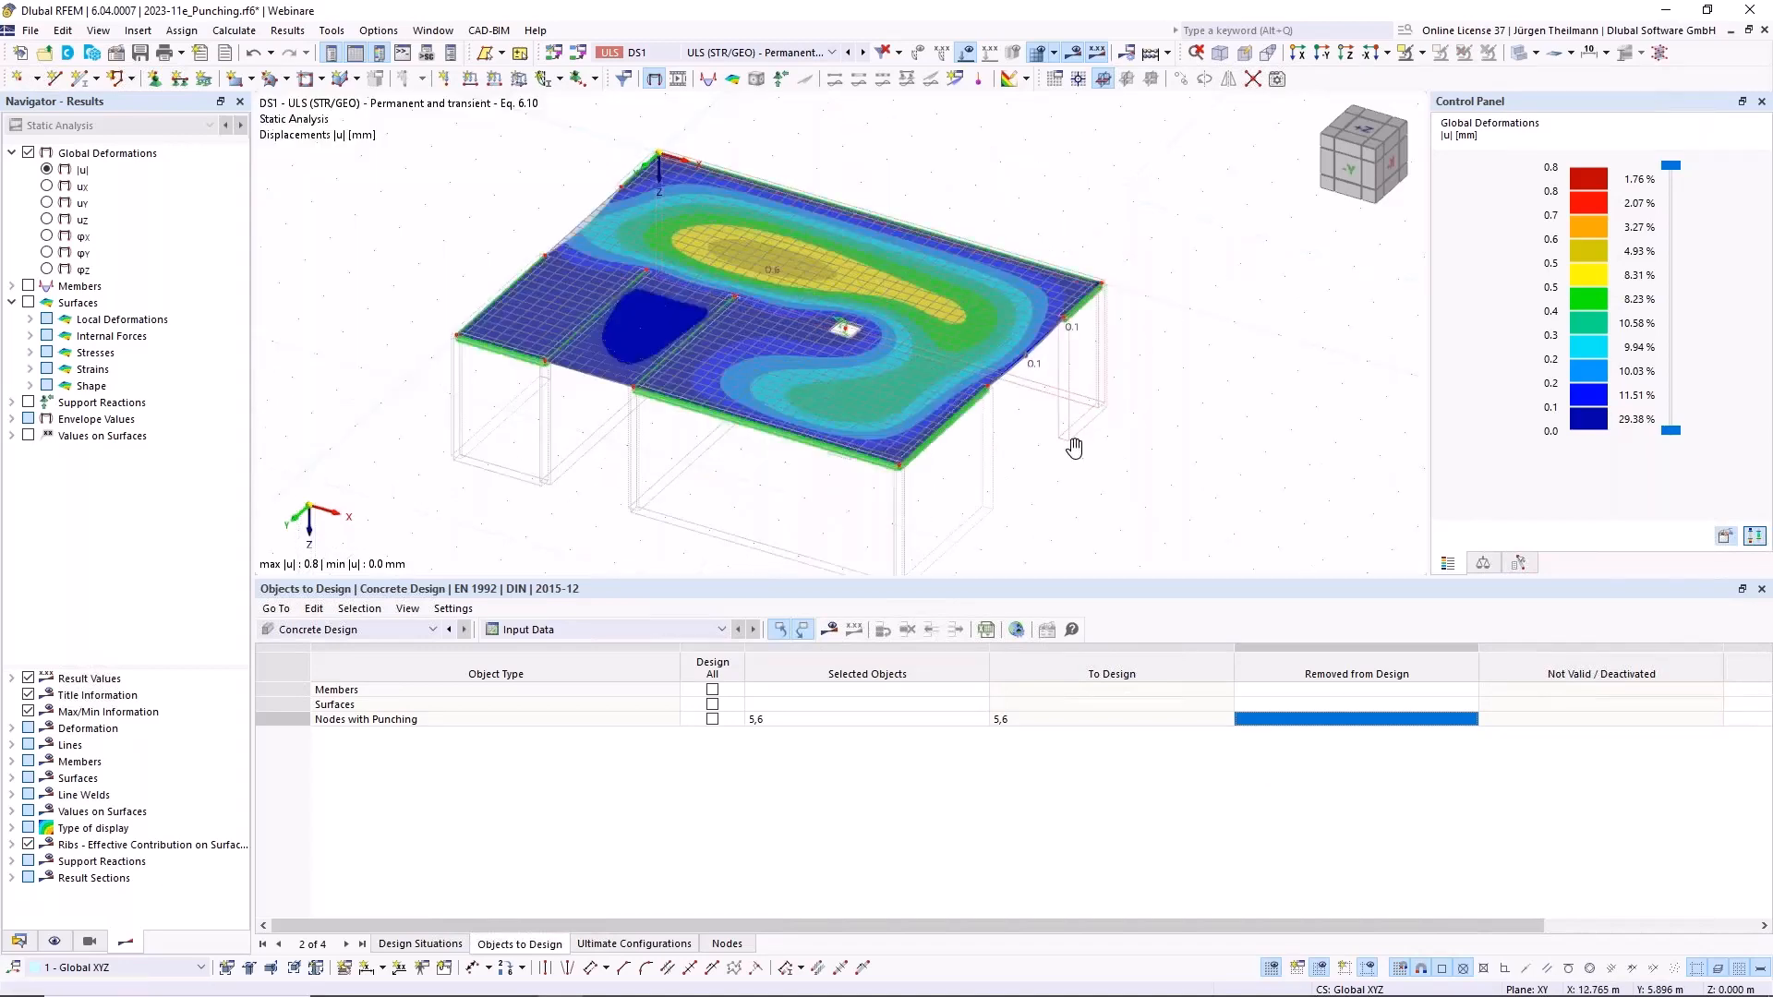
{"action": "middle_click_drag", "start_coordinate": [1073, 447], "coordinate": [1084, 433]}
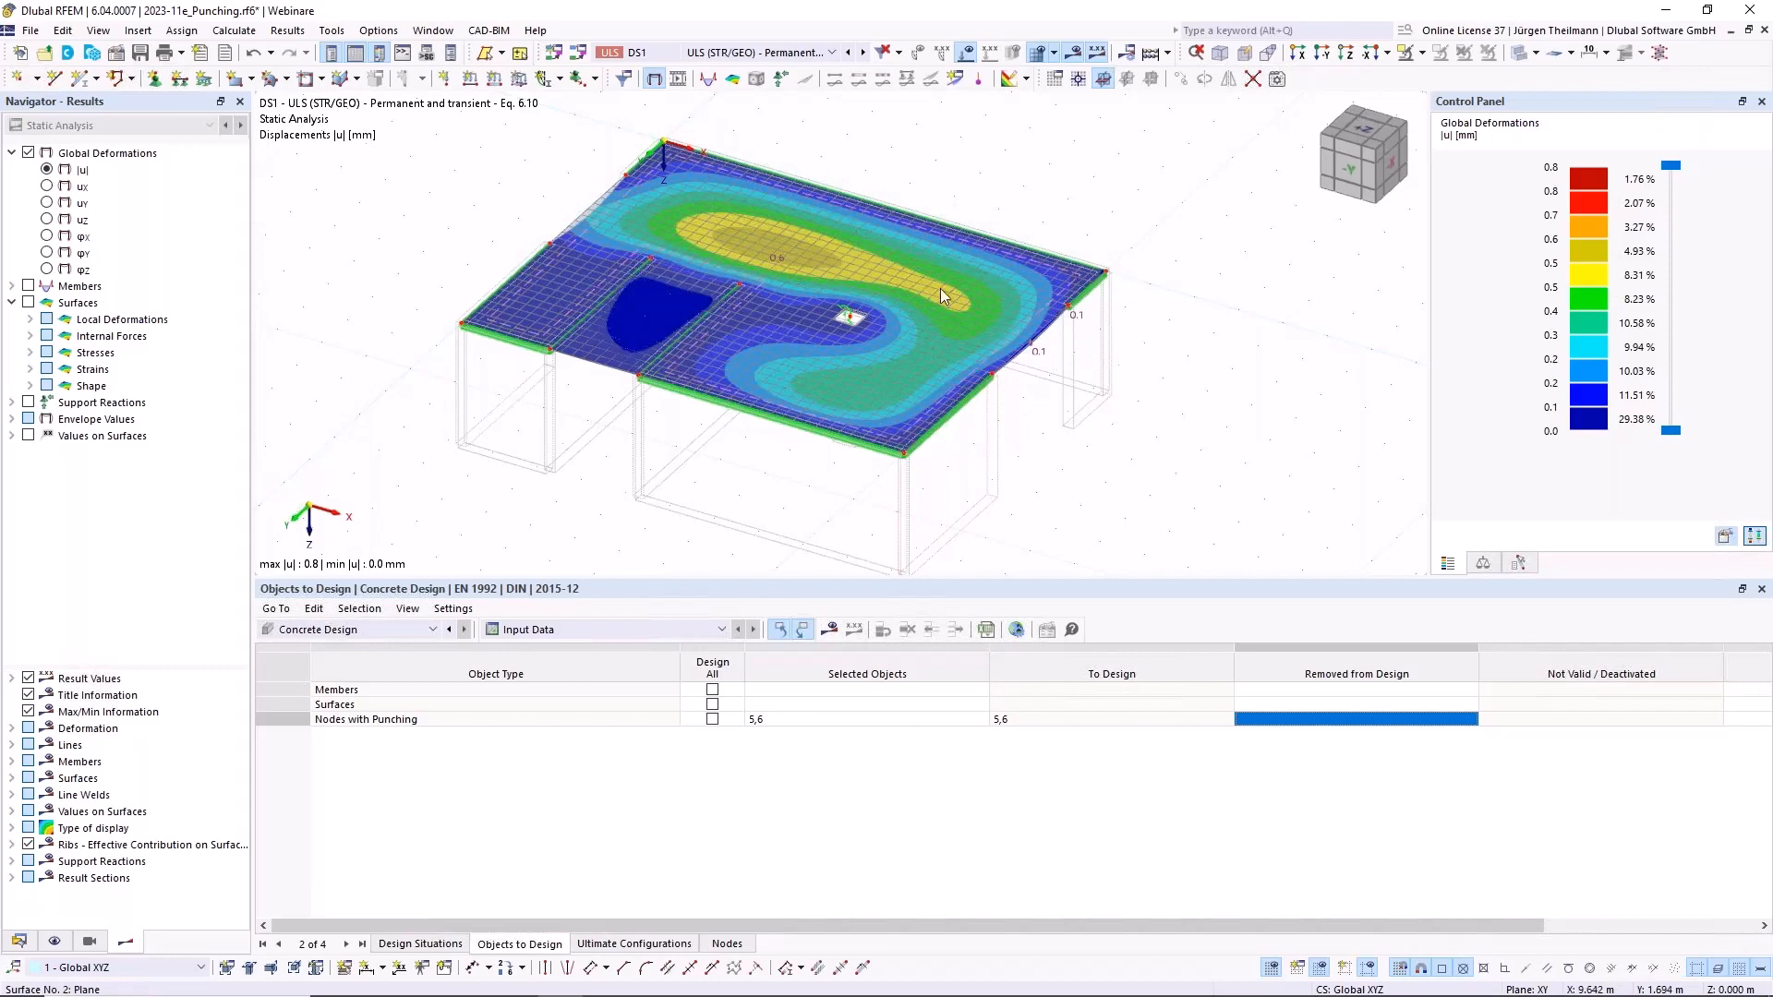
{"action": "left_click", "coordinate": [98, 941]}
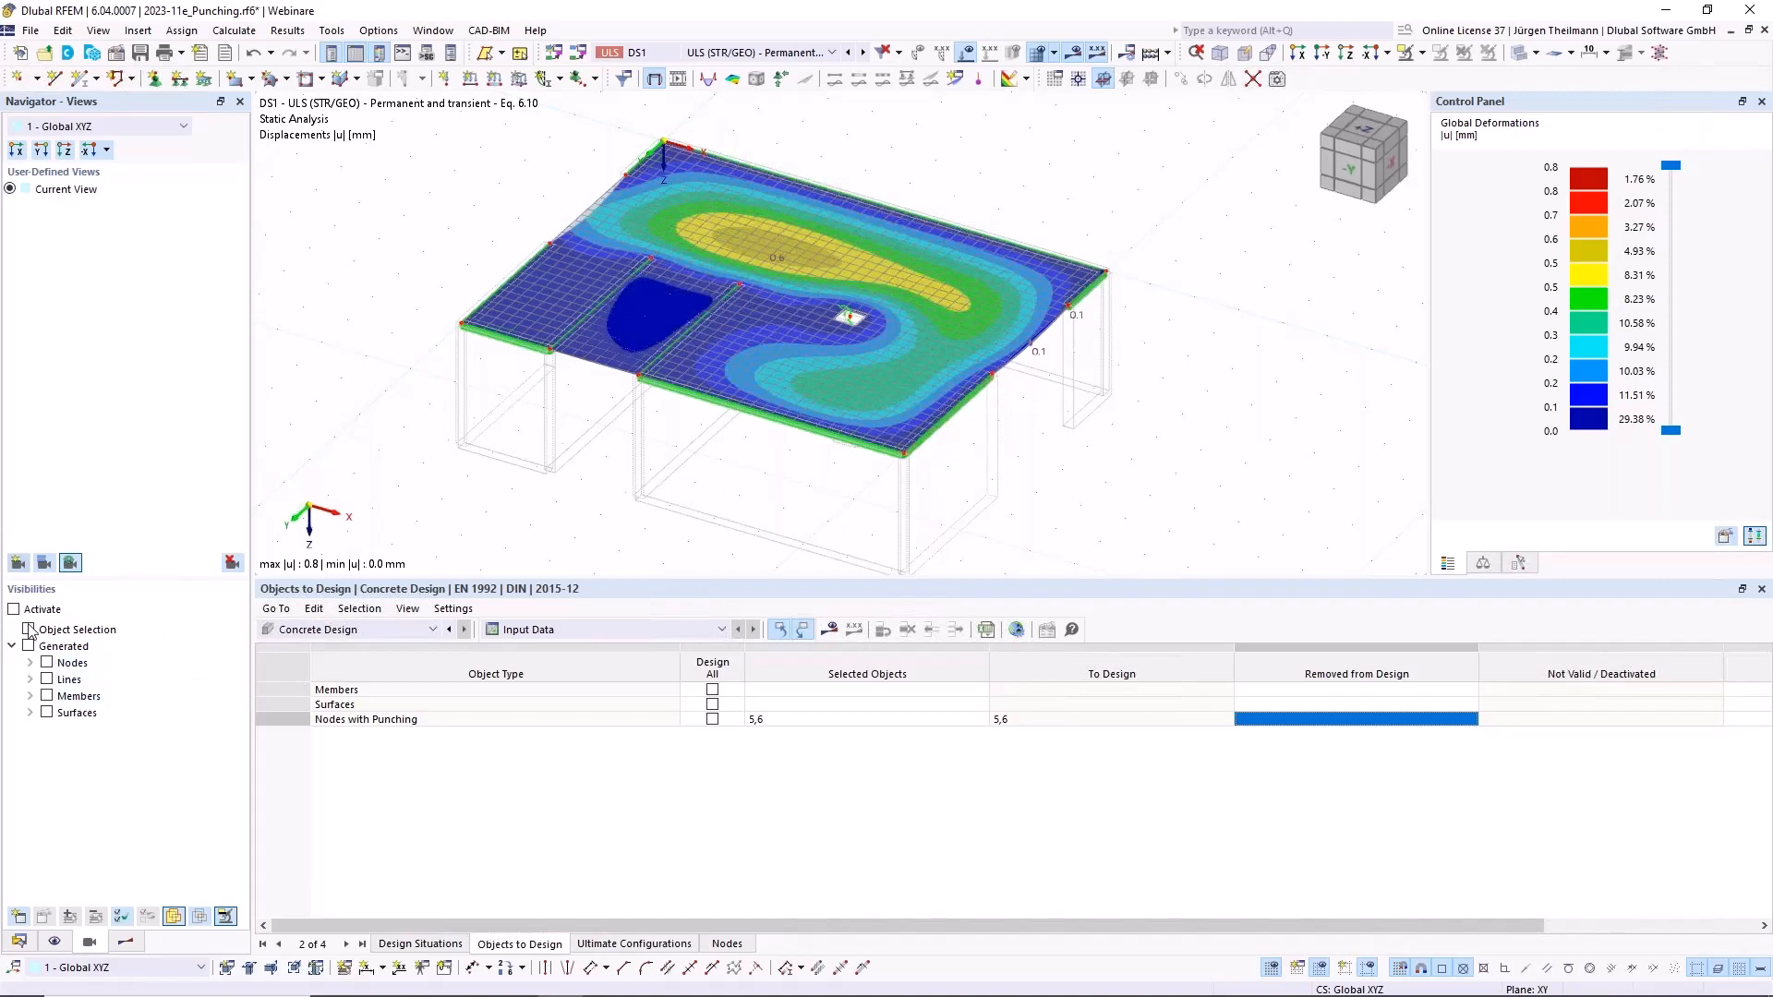
{"action": "middle_click_drag", "start_coordinate": [852, 318], "coordinate": [873, 331]}
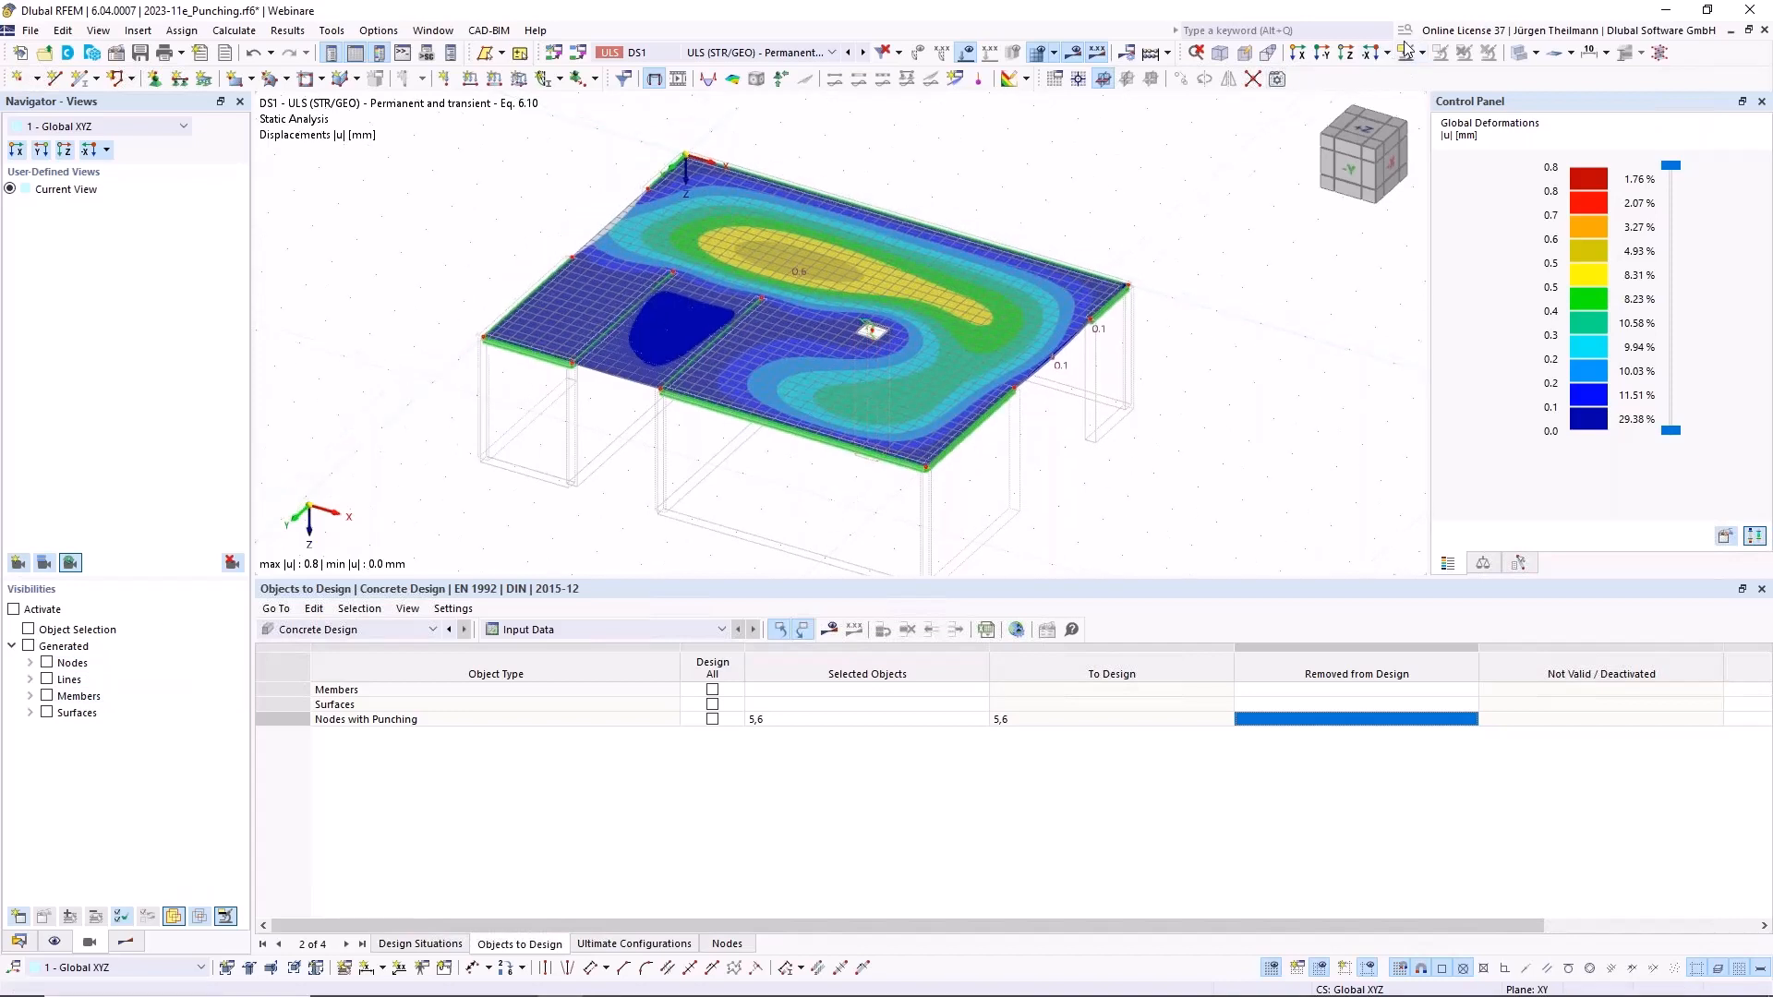
{"action": "left_click", "coordinate": [1420, 53]}
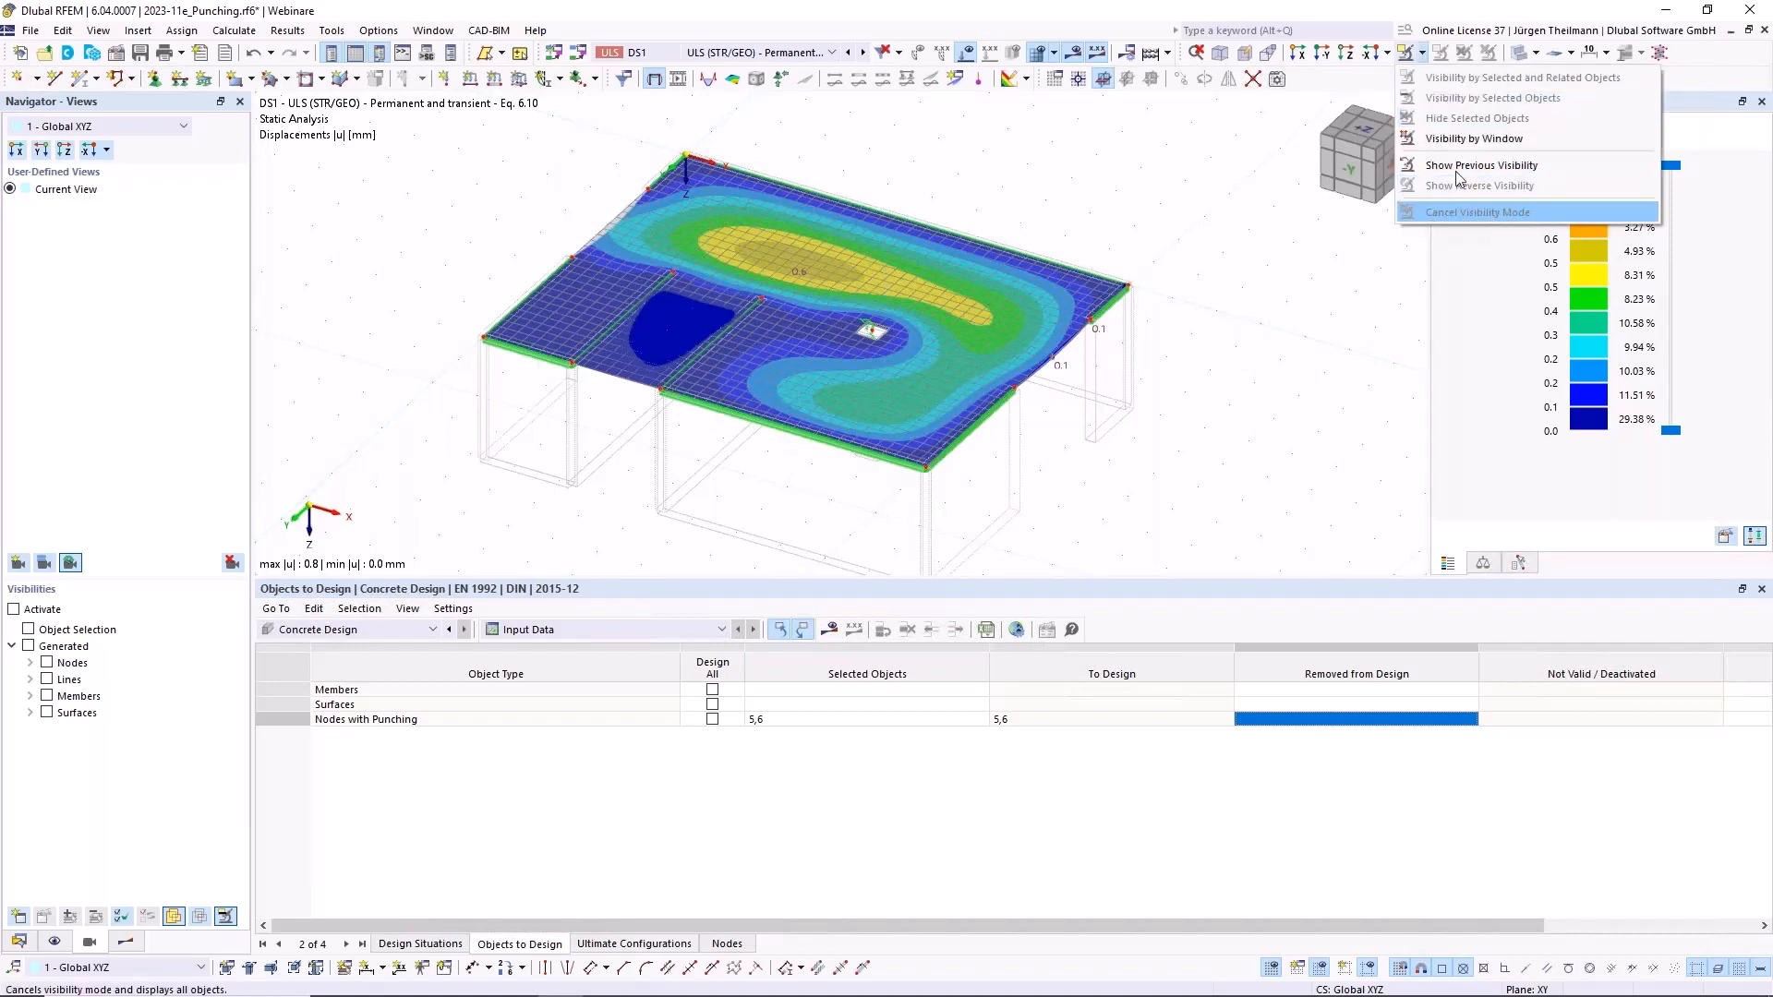
{"action": "left_click", "coordinate": [1424, 55]}
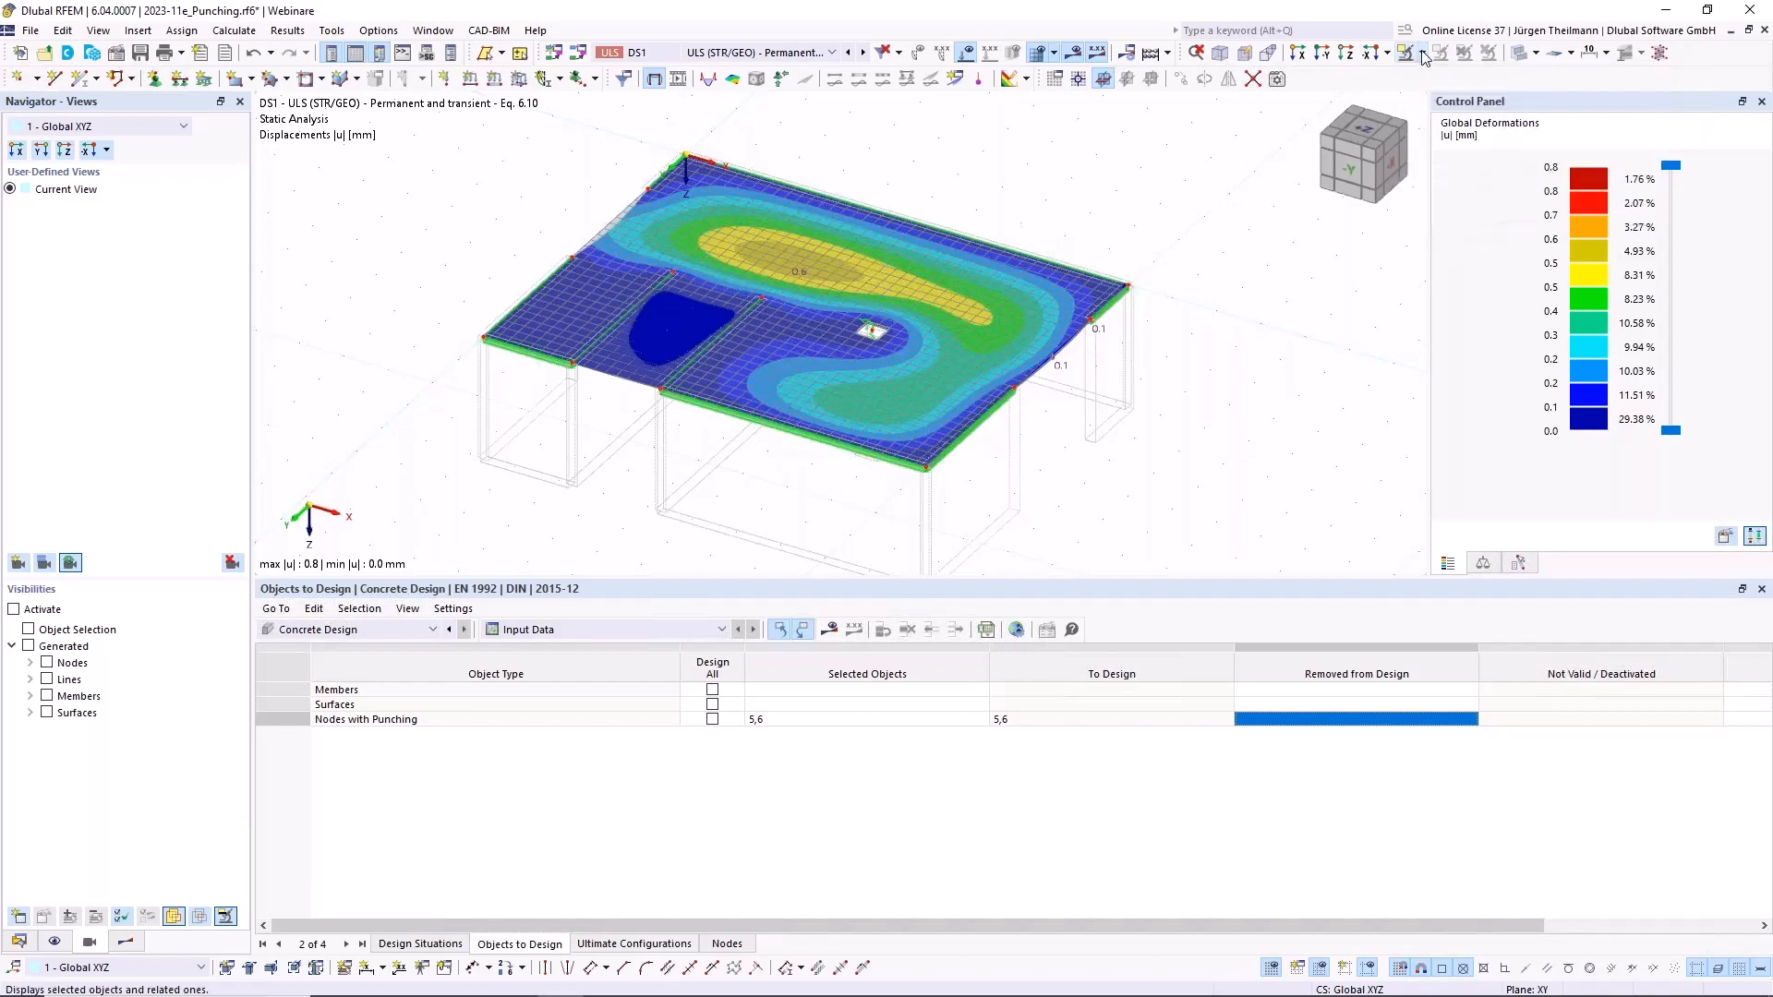
Step: Reset the display settings to the Dlubal Standard so that members are shown
{"action": "left_click", "coordinate": [55, 941]}
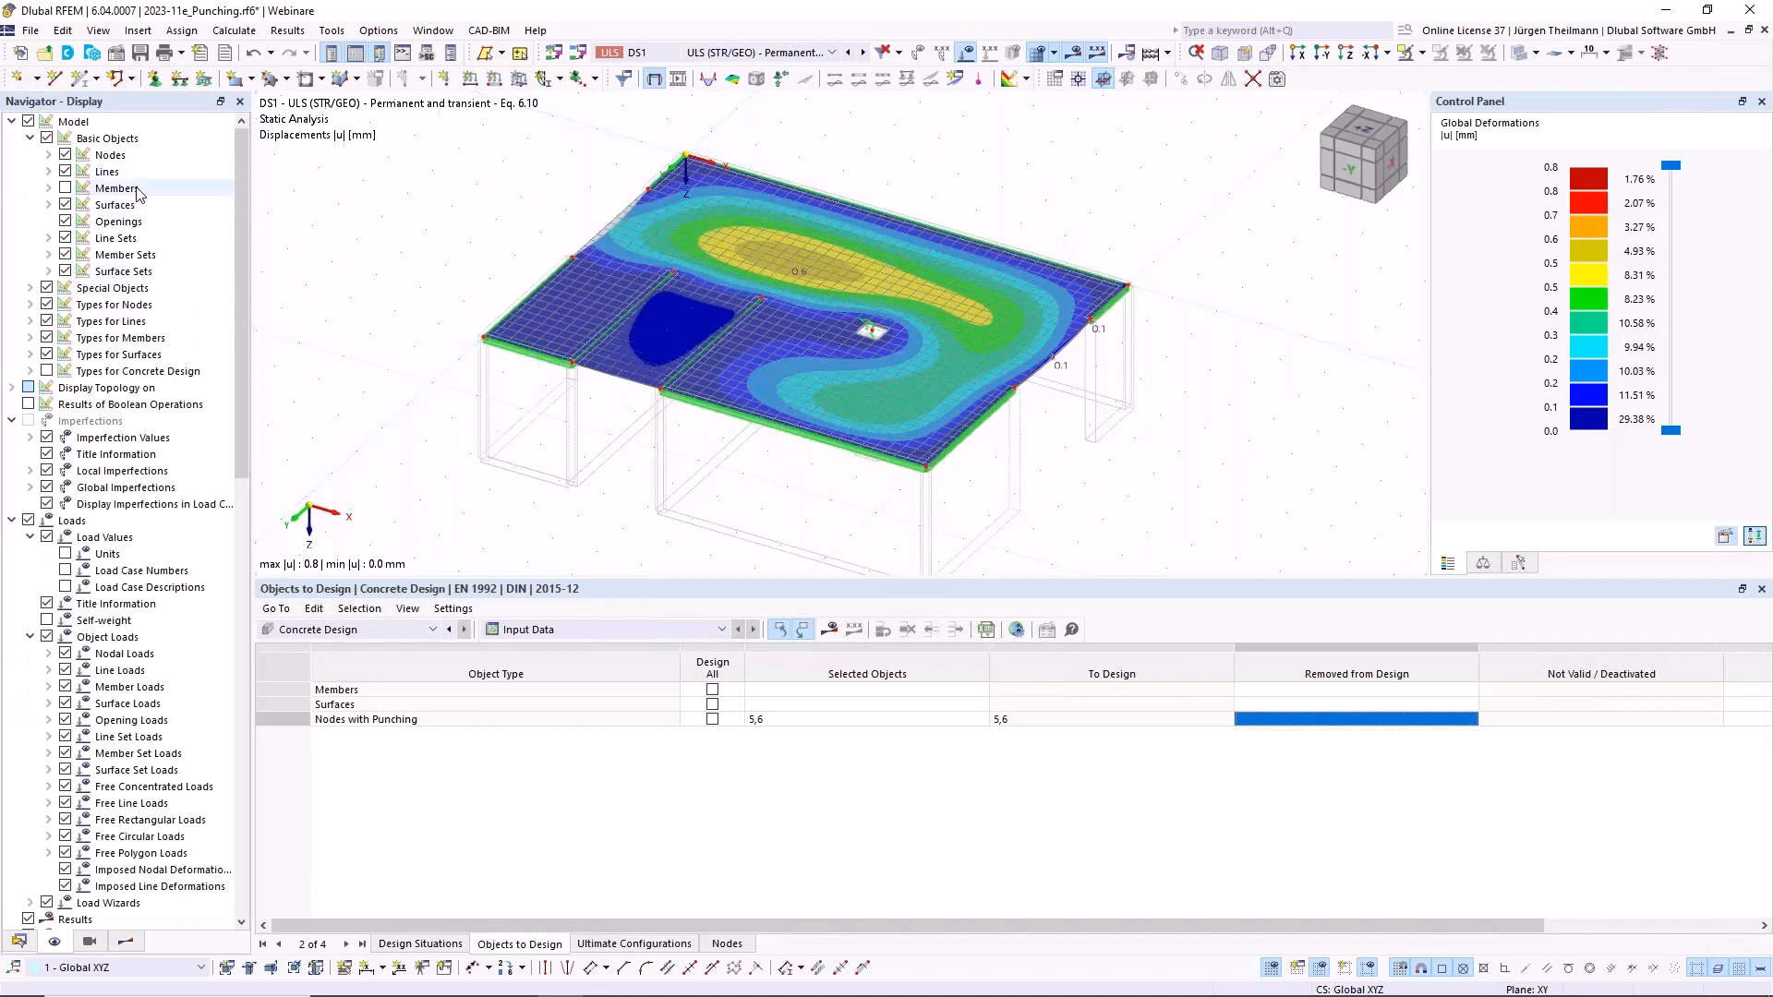
{"action": "left_click", "coordinate": [61, 186]}
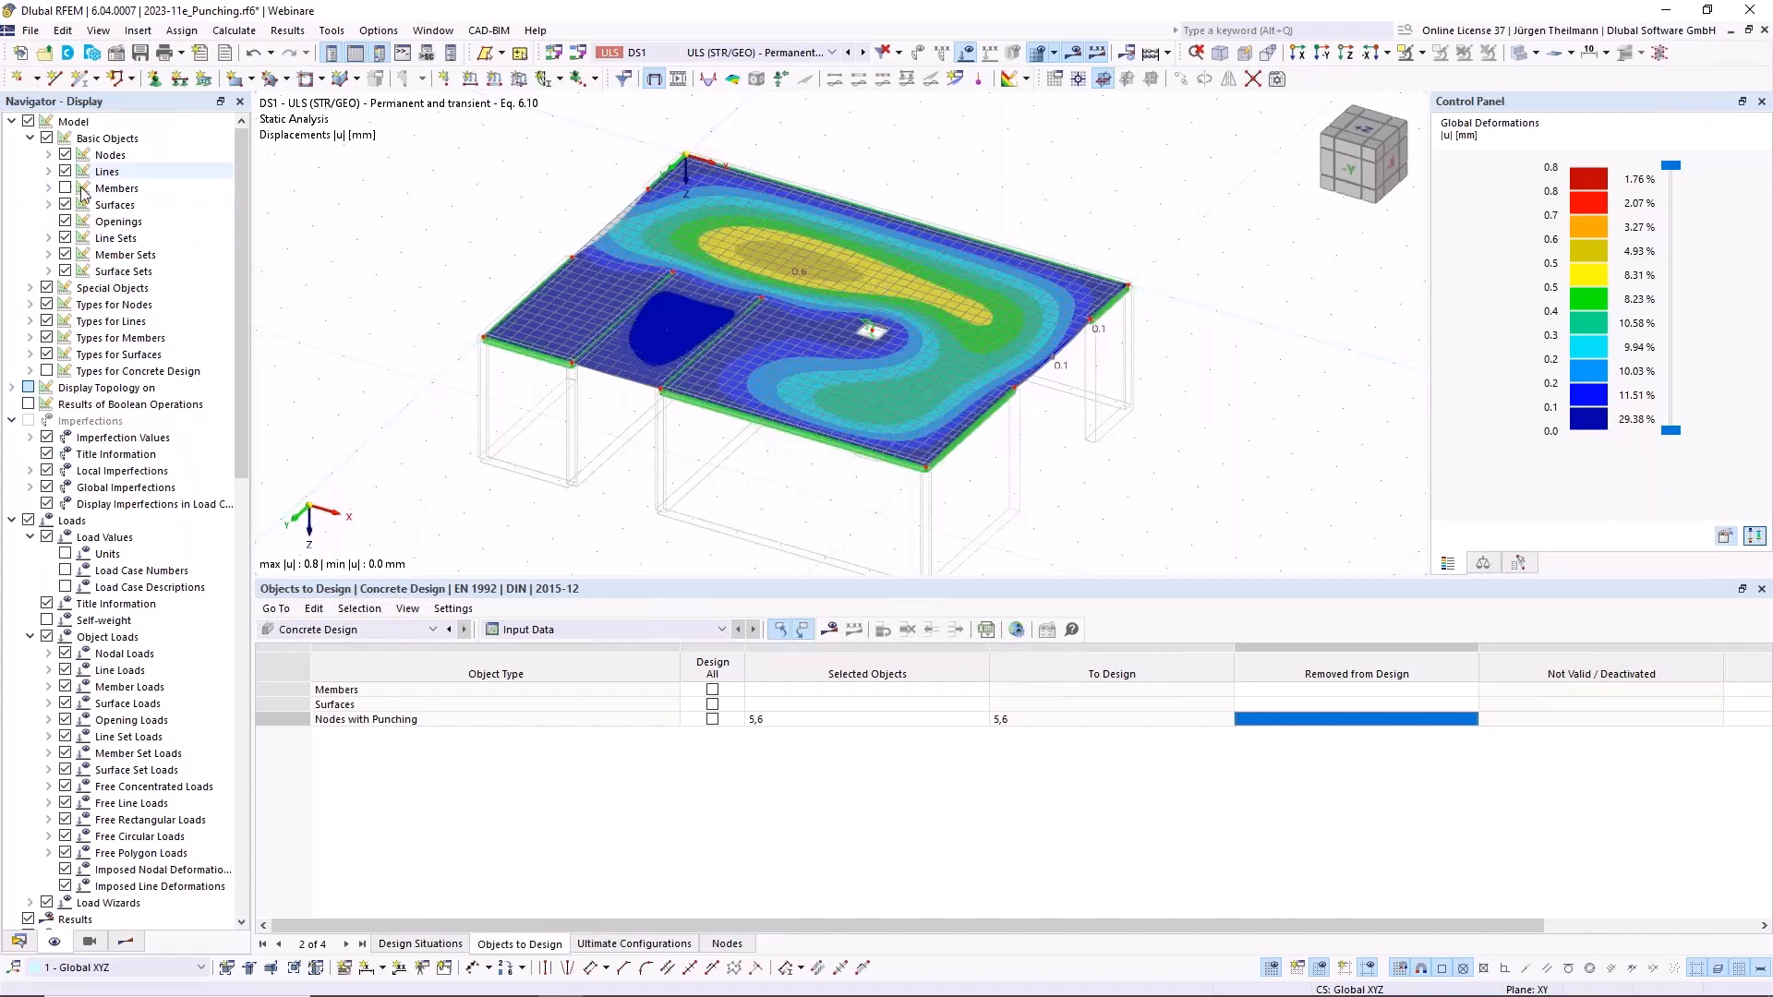
{"action": "right_click", "coordinate": [176, 207]}
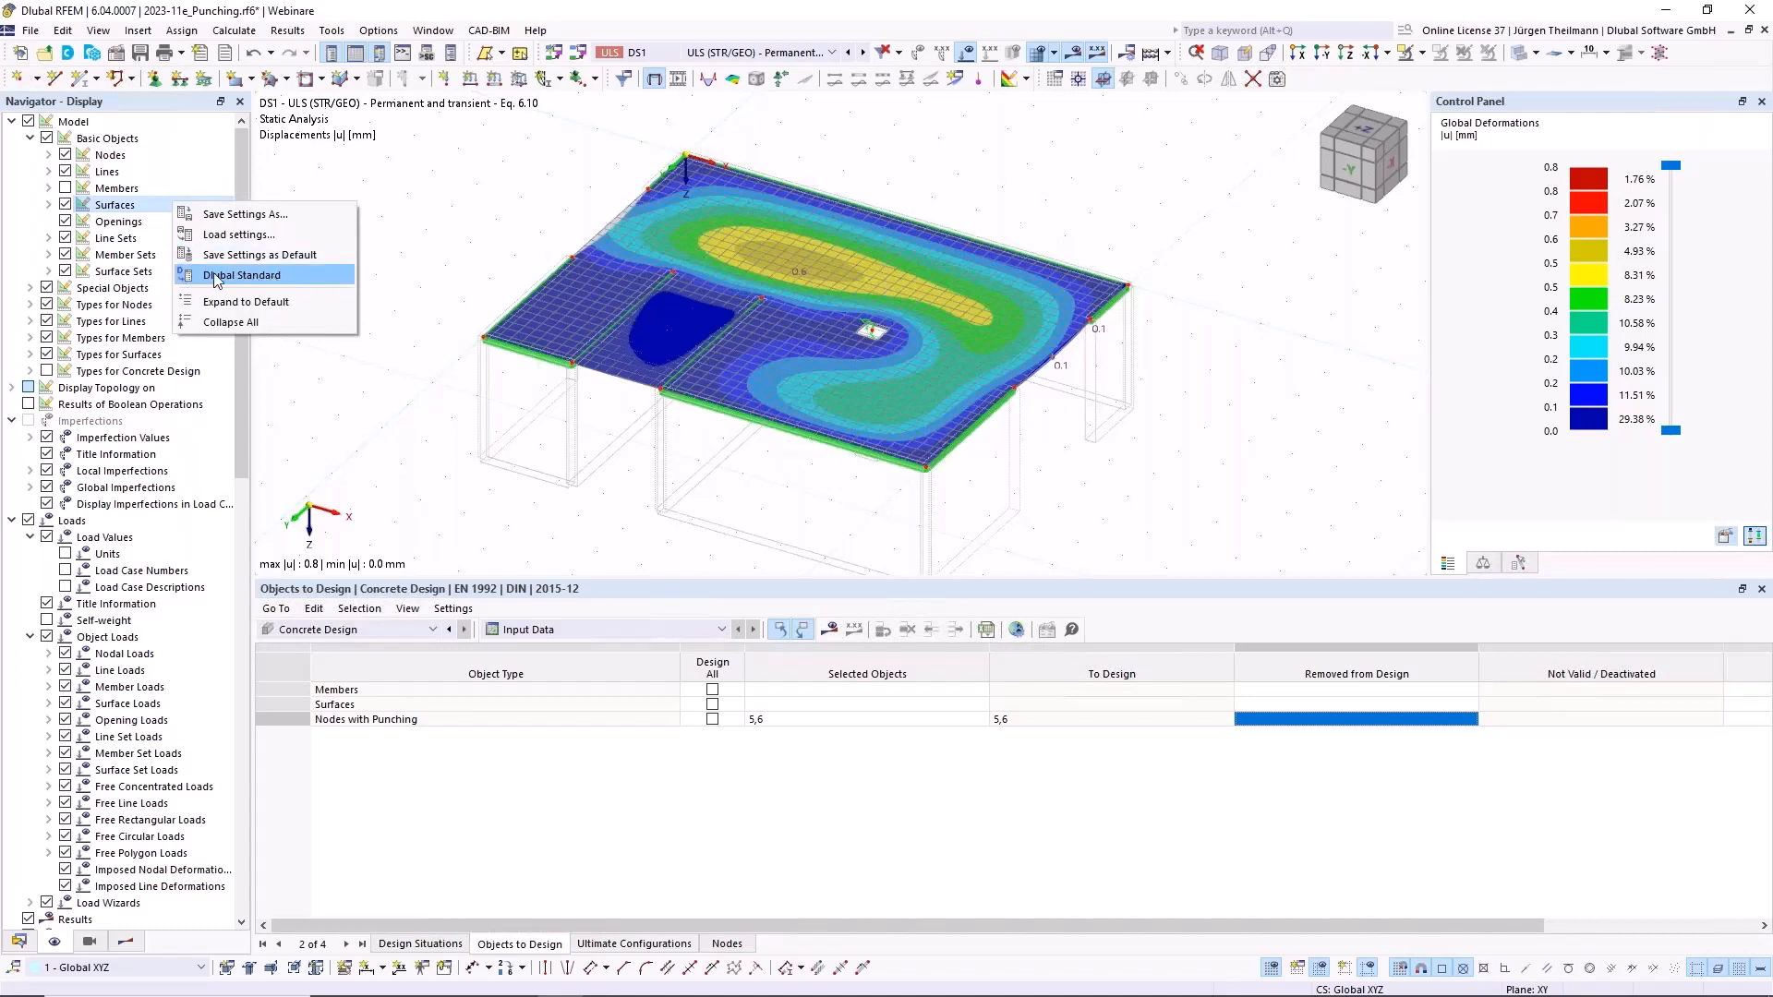
{"action": "left_click", "coordinate": [280, 275]}
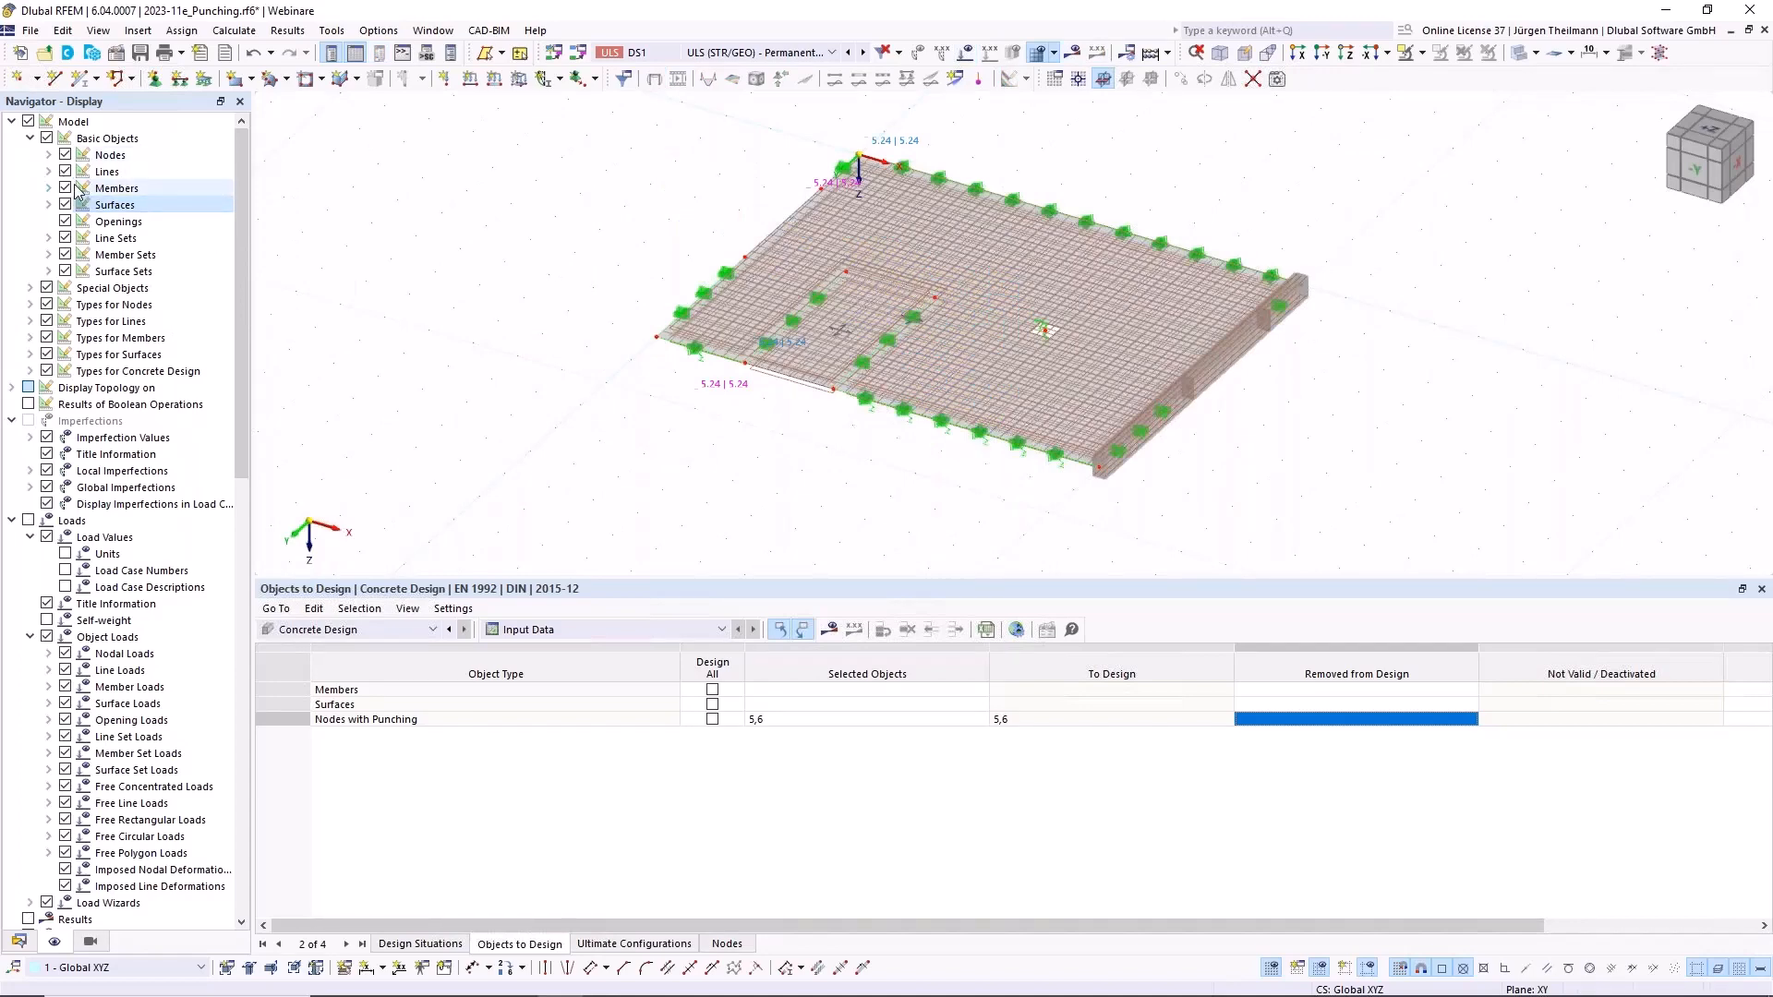
Step: Delete the edge beam spanning between the two wall ends of the slab and accept deleting all results including the mesh
{"action": "scroll", "coordinate": [1280, 417], "scroll_direction": "up", "scroll_amount": 4}
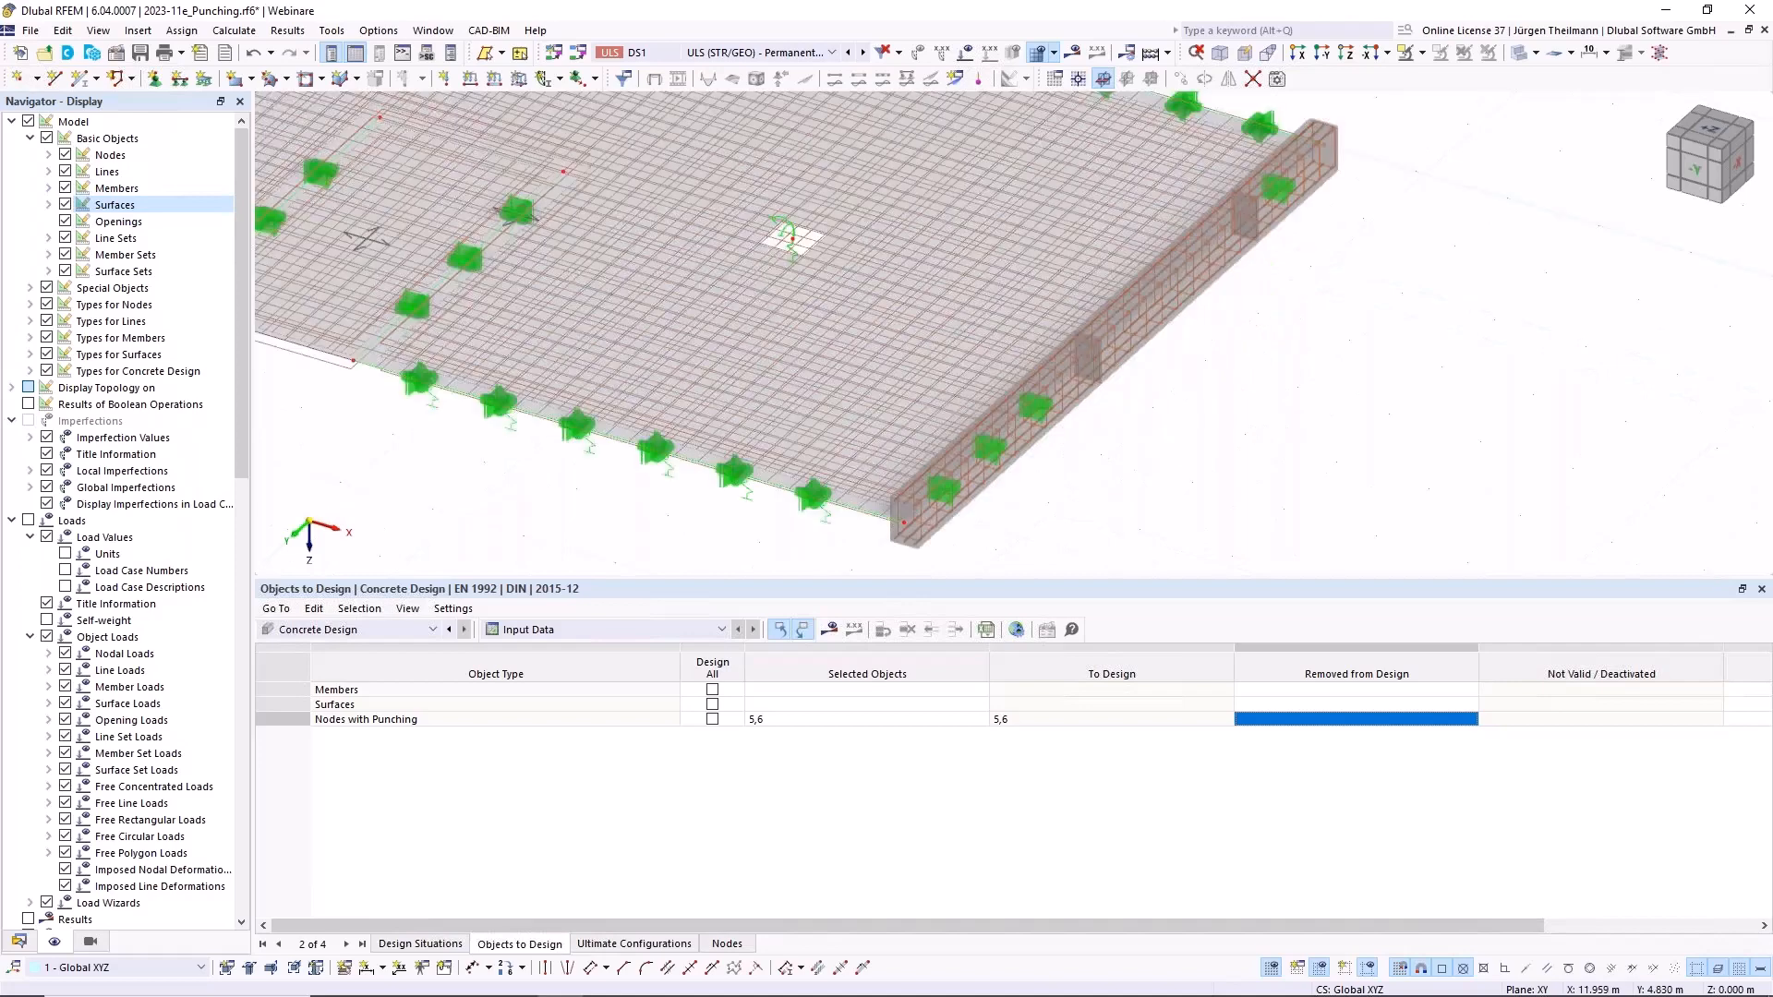
{"action": "middle_click_drag", "start_coordinate": [1241, 405], "coordinate": [1215, 447]}
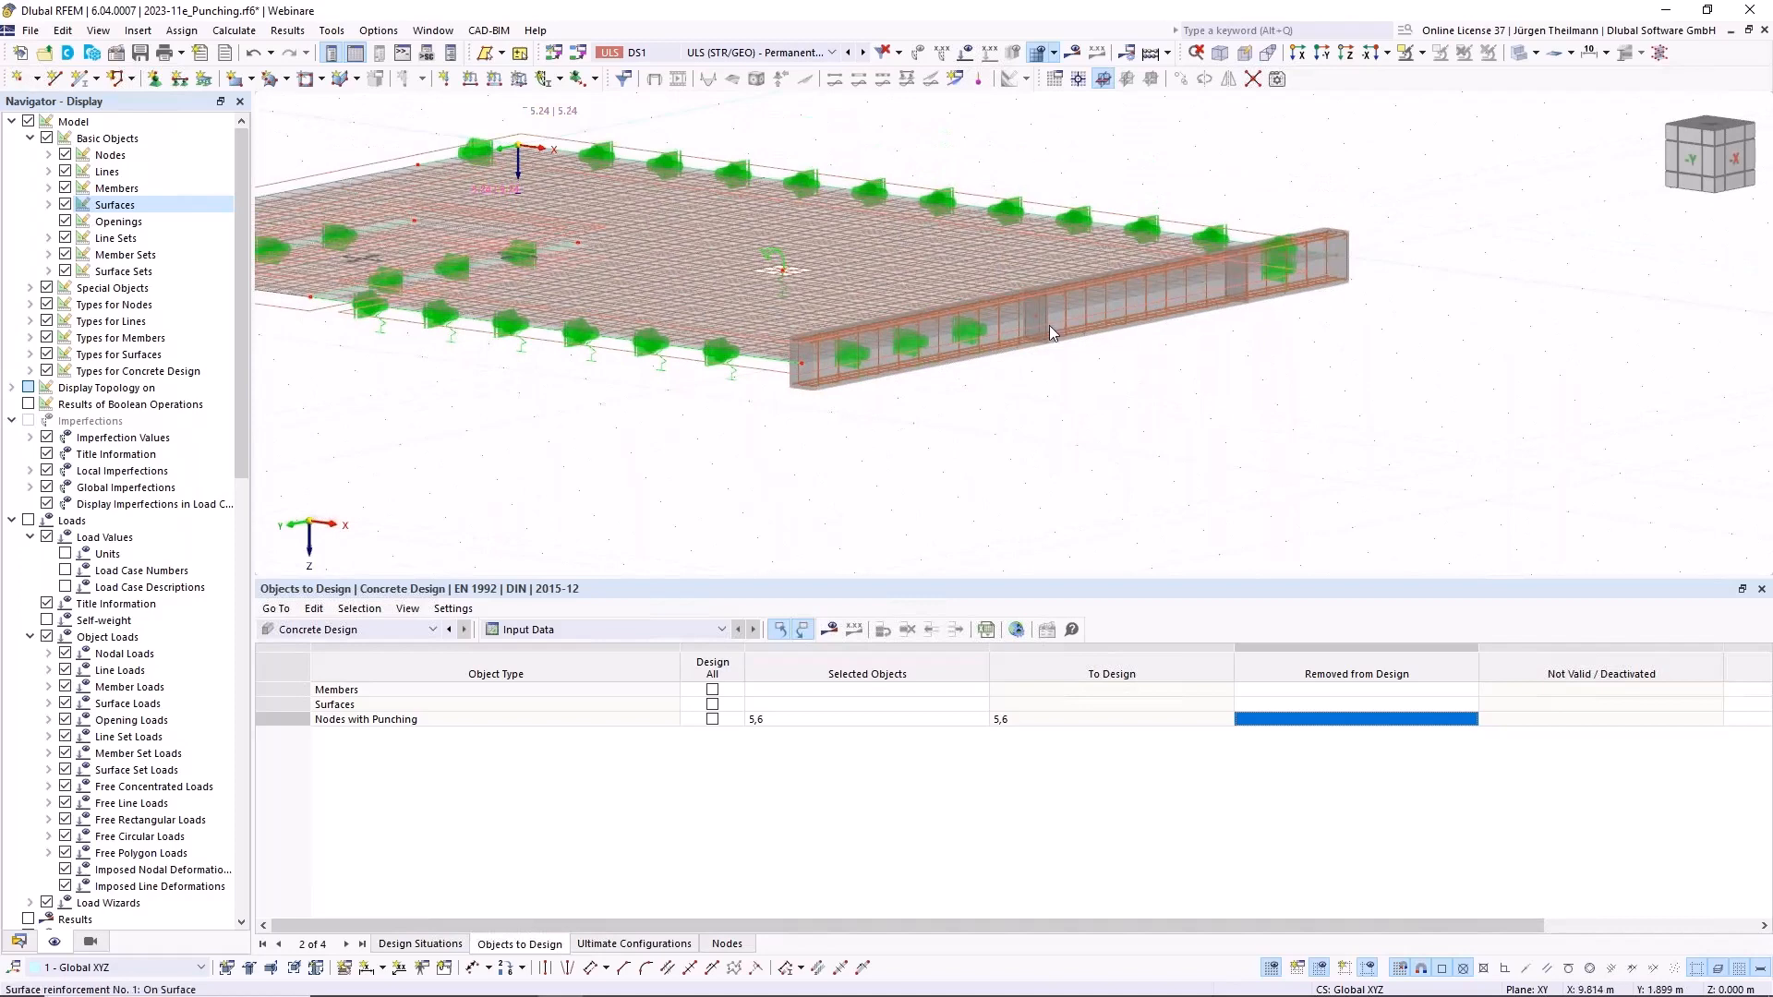
{"action": "middle_click_drag", "start_coordinate": [1049, 325], "coordinate": [1079, 380]}
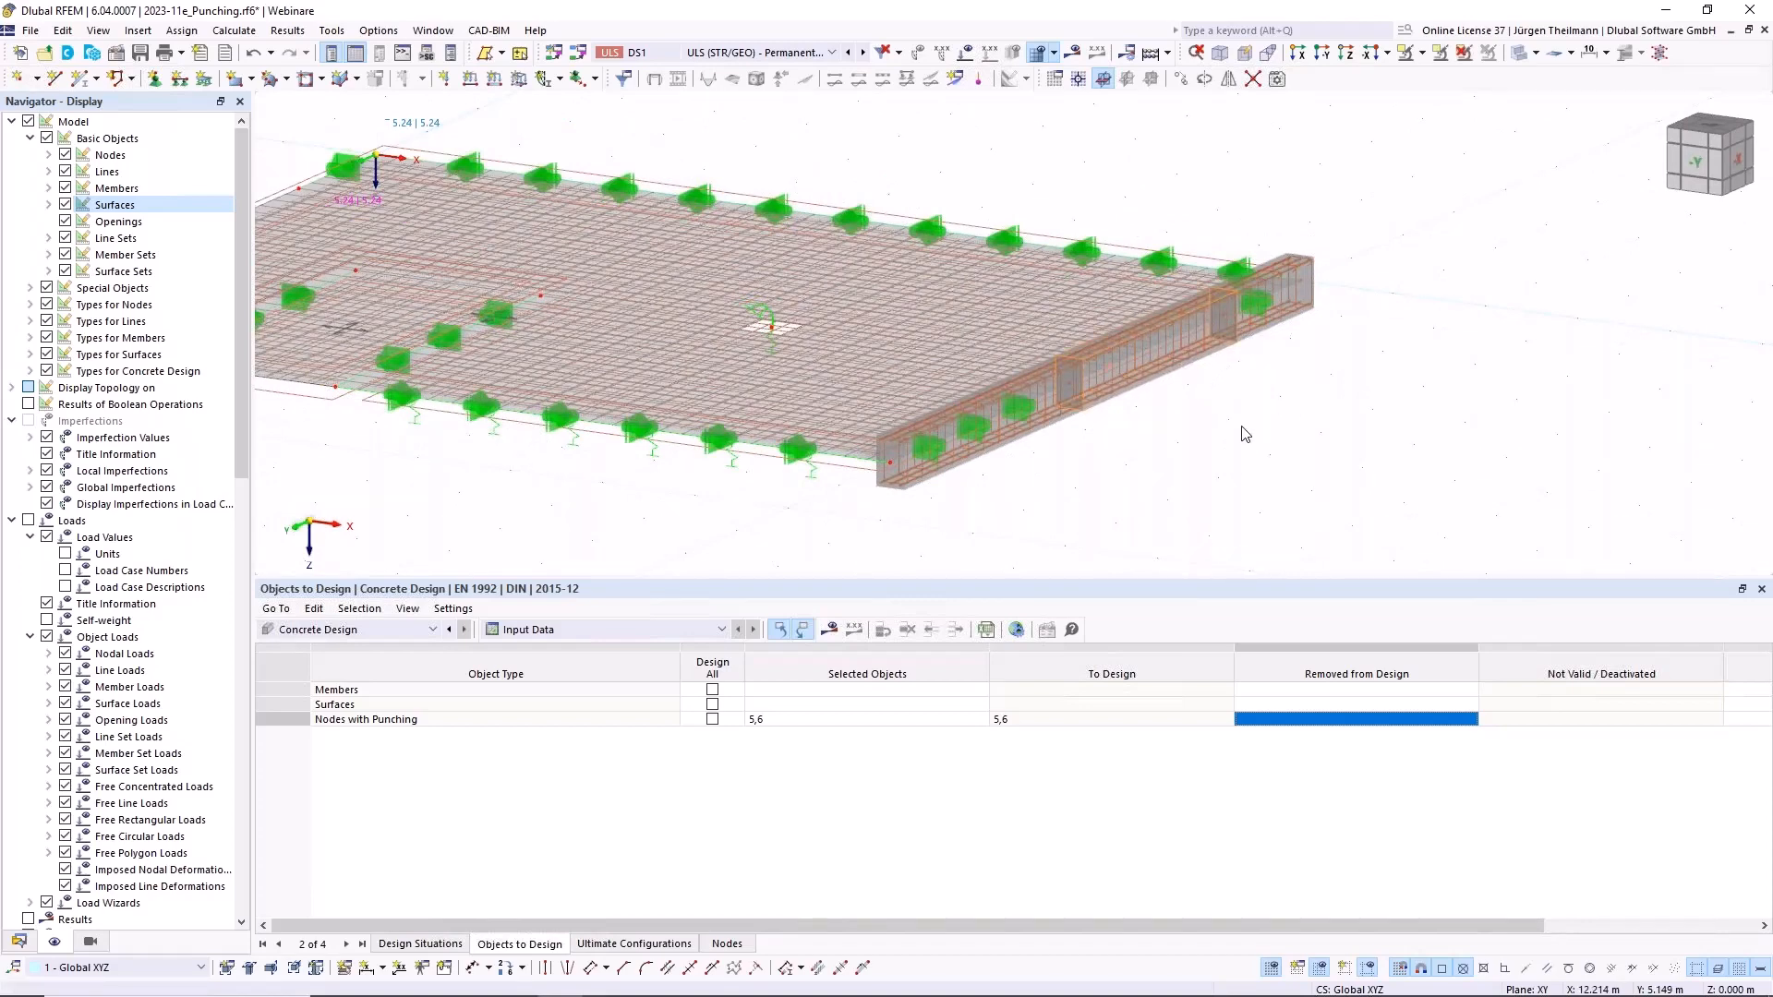
{"action": "key", "text": "ctrl+z"}
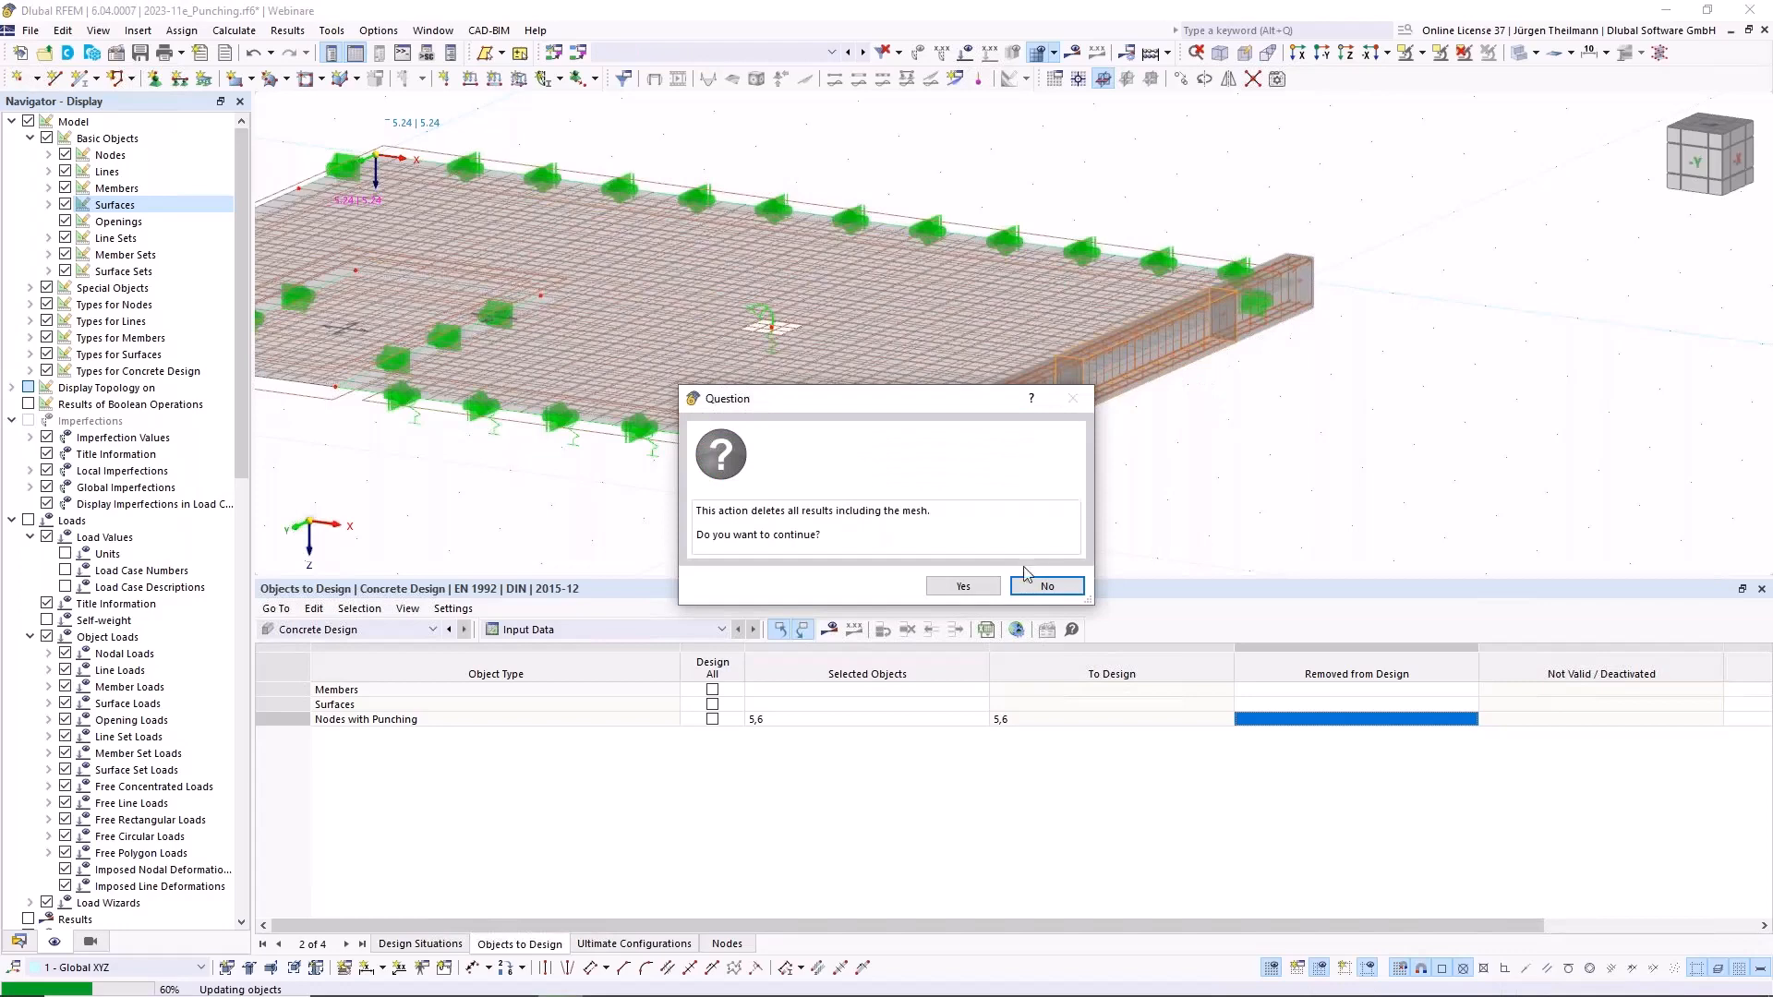
{"action": "left_click", "coordinate": [963, 586]}
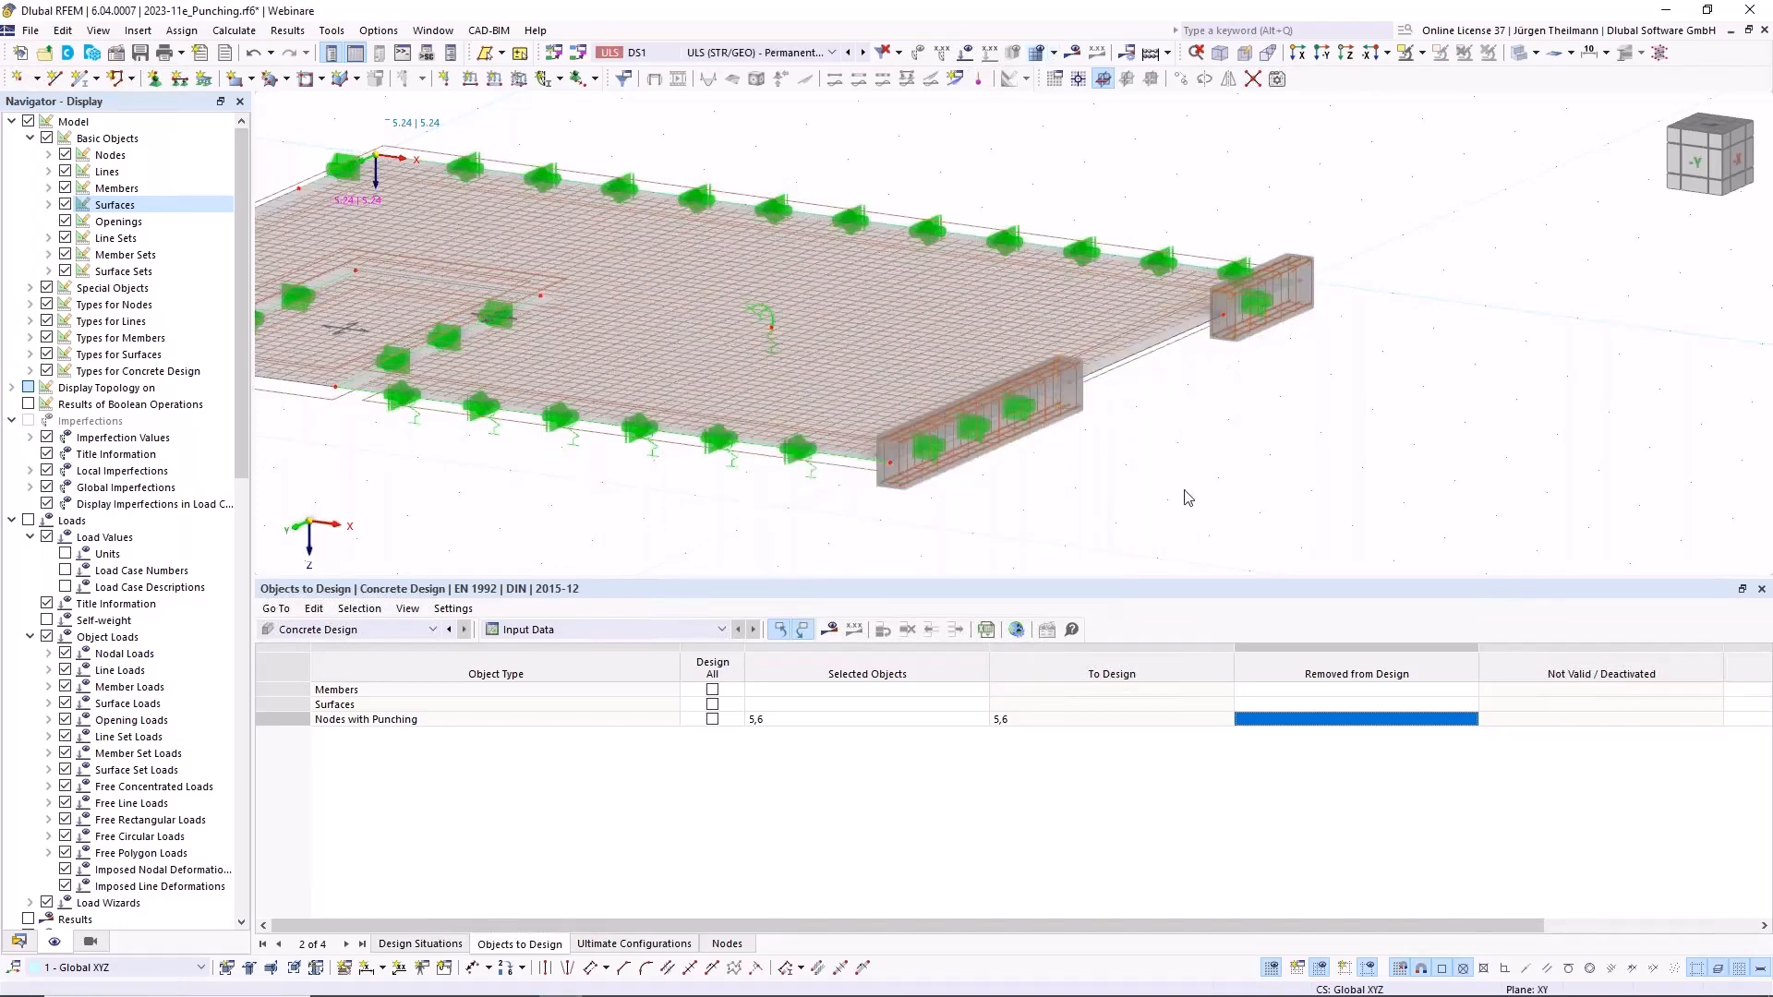
Step: Generate the Concrete Design results again and examine the punching checks at the two wall ends beside the slab's edge opening
{"action": "middle_click_drag", "start_coordinate": [1187, 470], "coordinate": [1213, 353]}
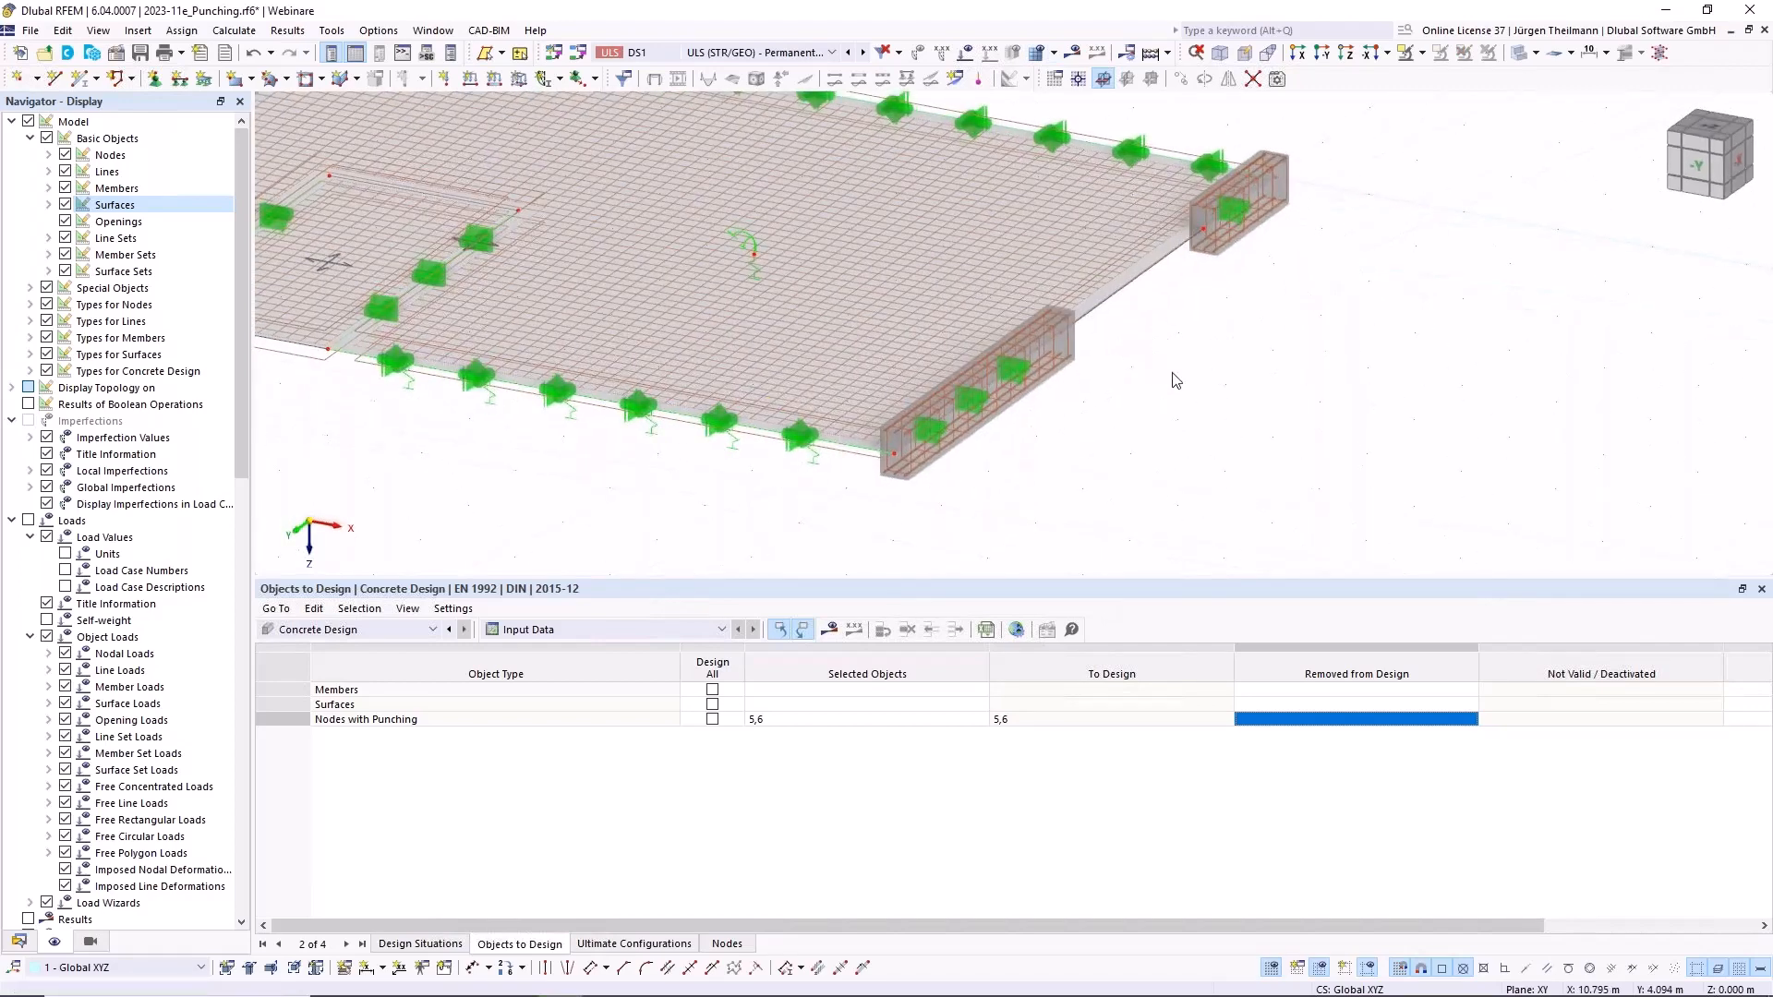
{"action": "left_click", "coordinate": [831, 635]}
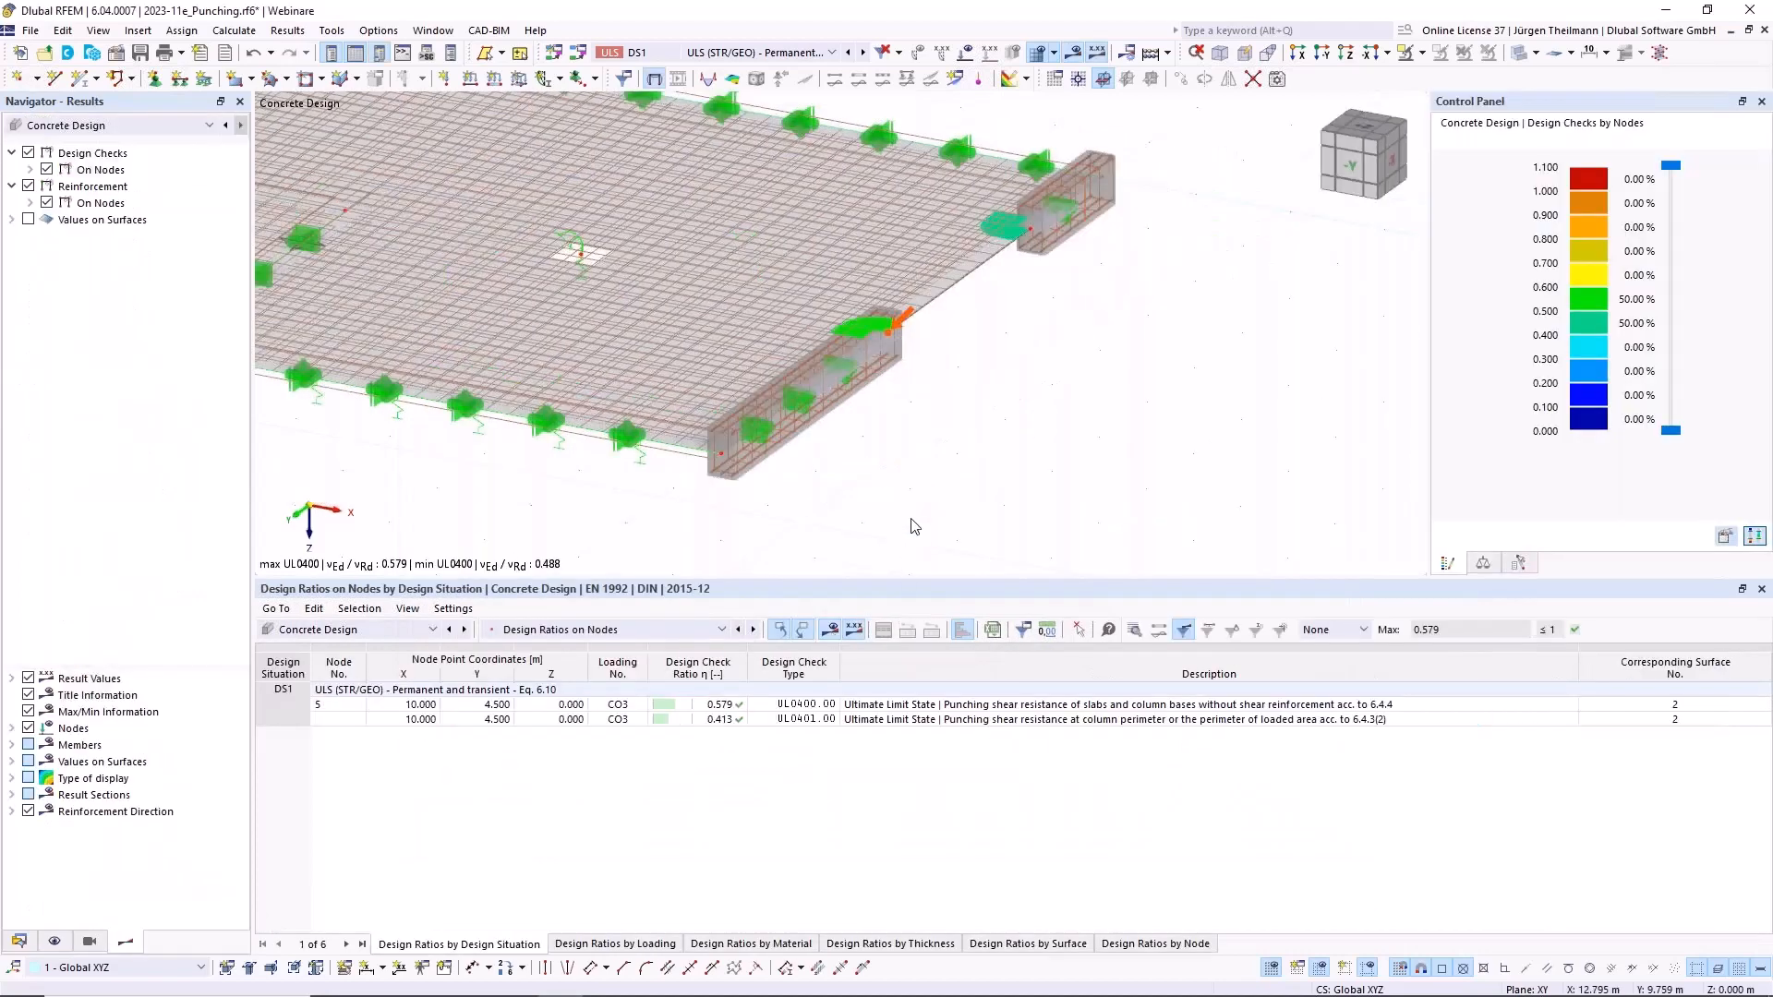
{"action": "middle_click_drag", "start_coordinate": [960, 394], "coordinate": [951, 439], "text": "ctrl"}
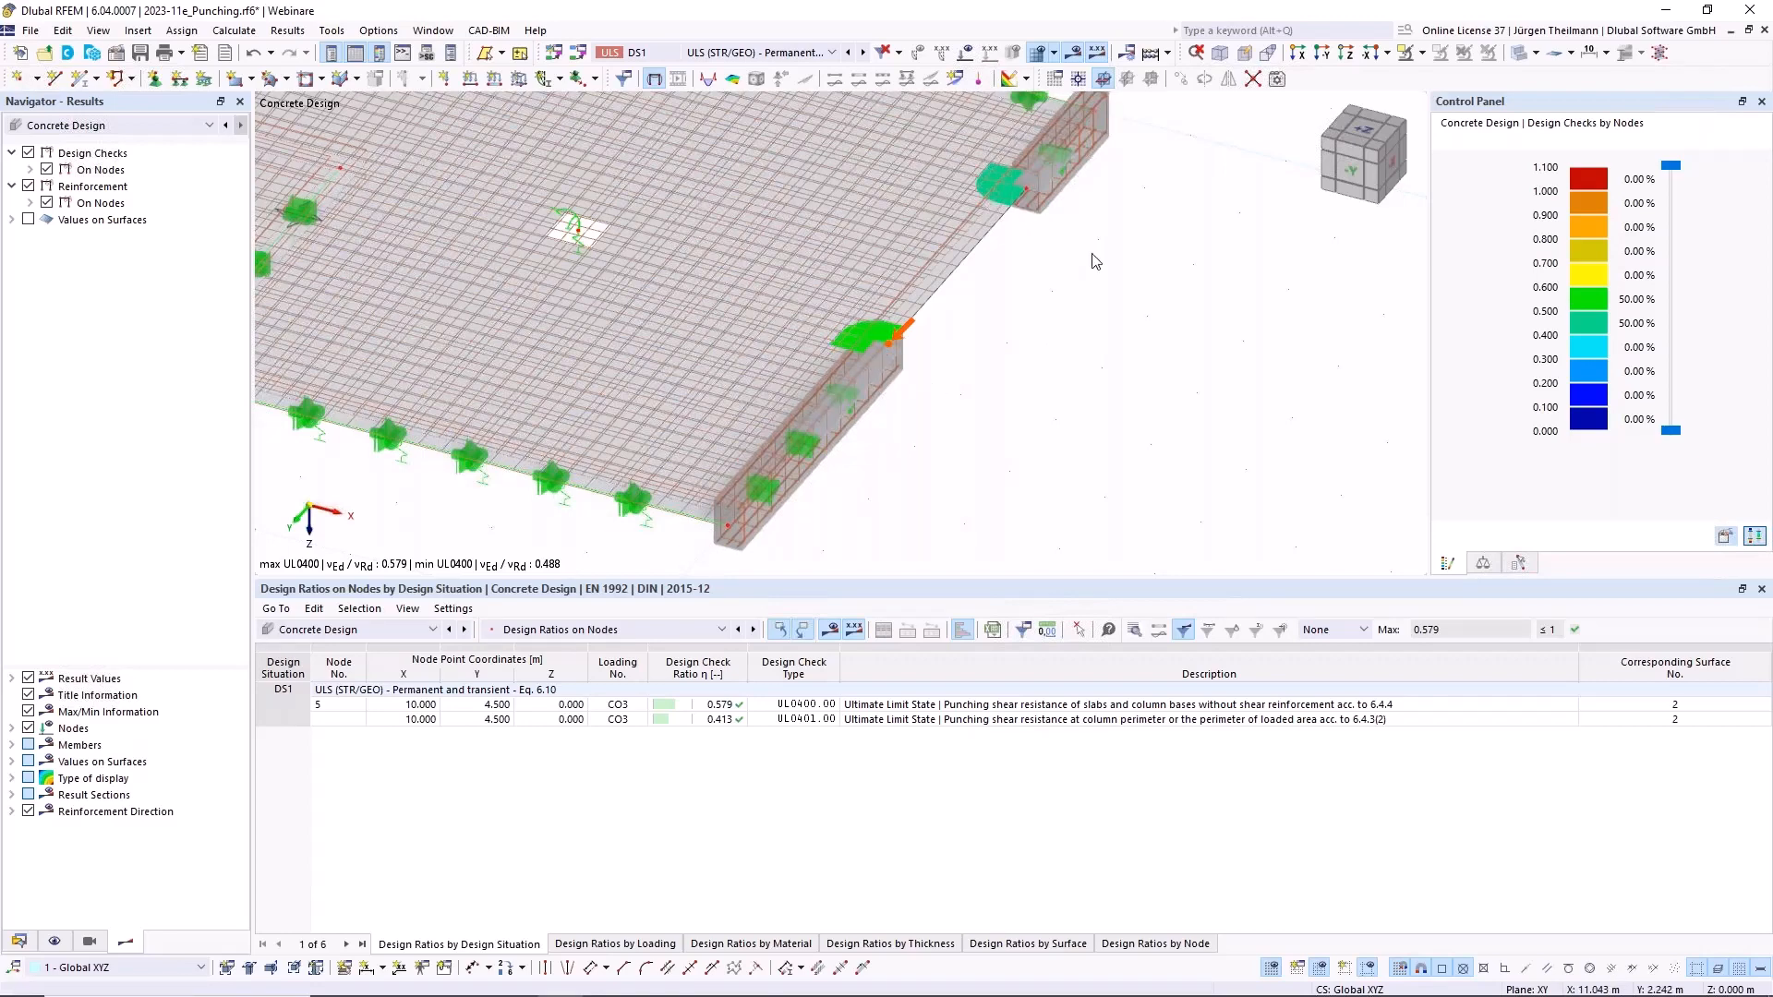
{"action": "scroll", "coordinate": [1092, 257], "scroll_direction": "down", "scroll_amount": 1}
{"action": "middle_click_drag", "start_coordinate": [1087, 357], "coordinate": [1085, 376]}
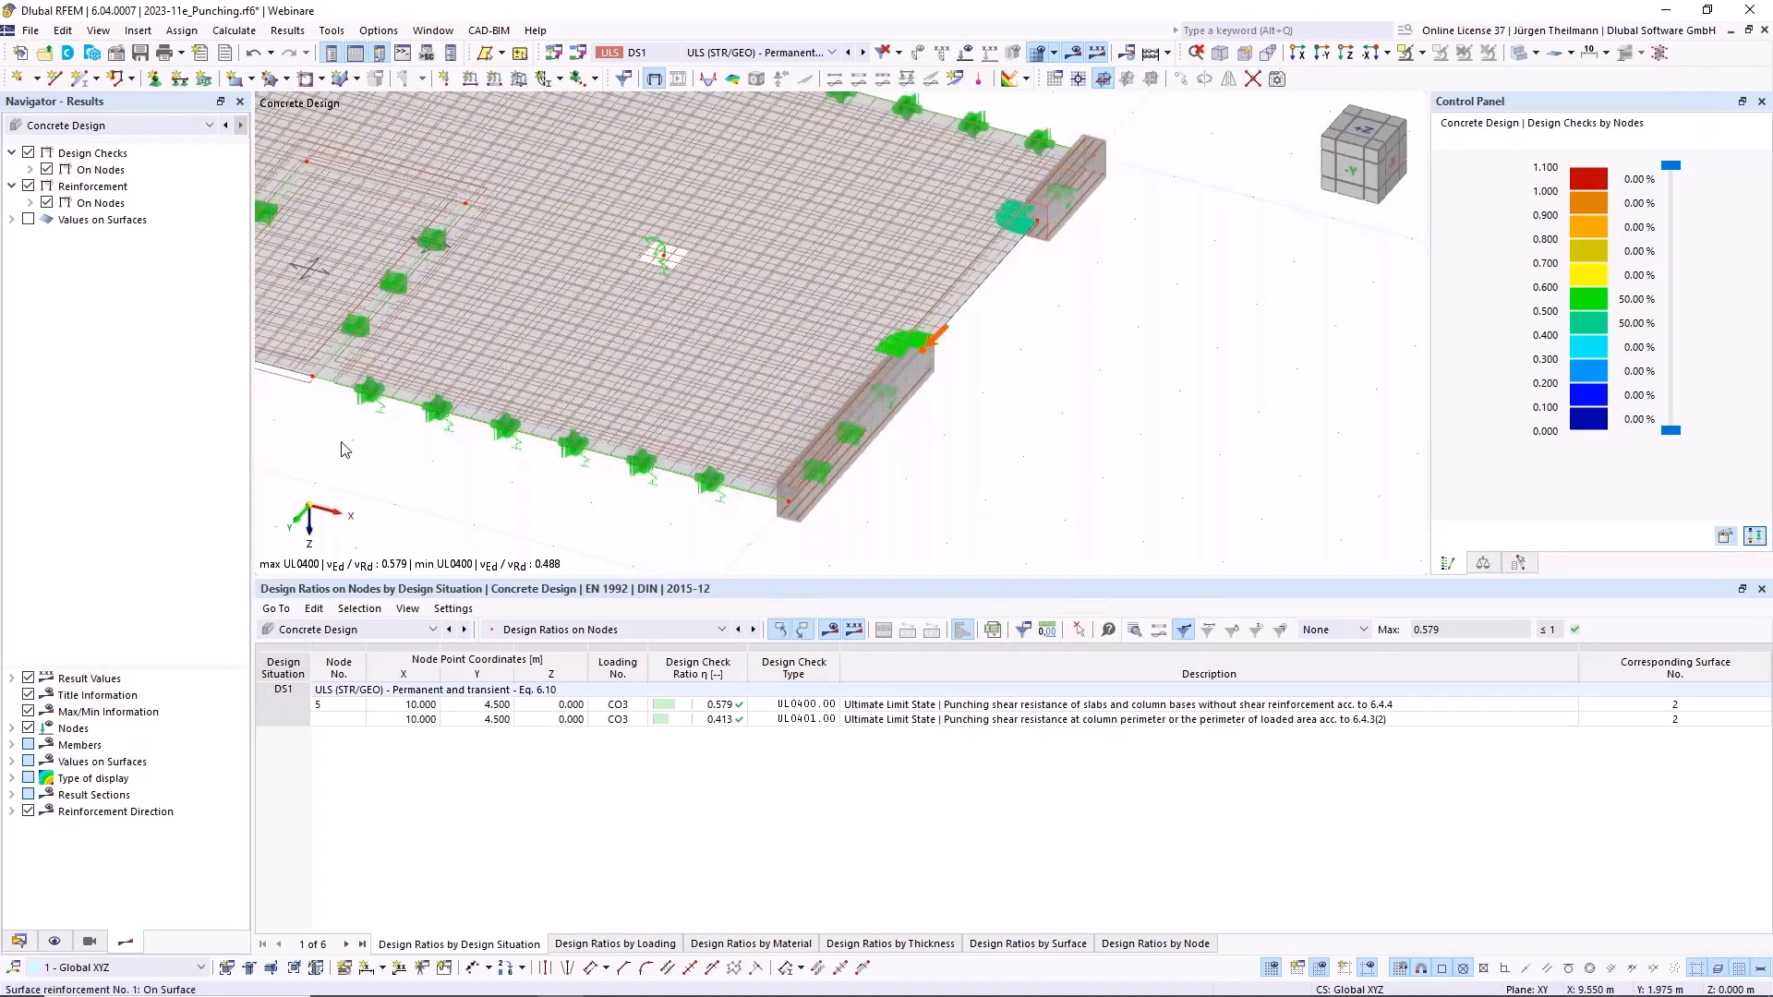
Step: Switch to the open model 2023-11f_DXF-Import.rf6
{"action": "left_click", "coordinate": [18, 940]}
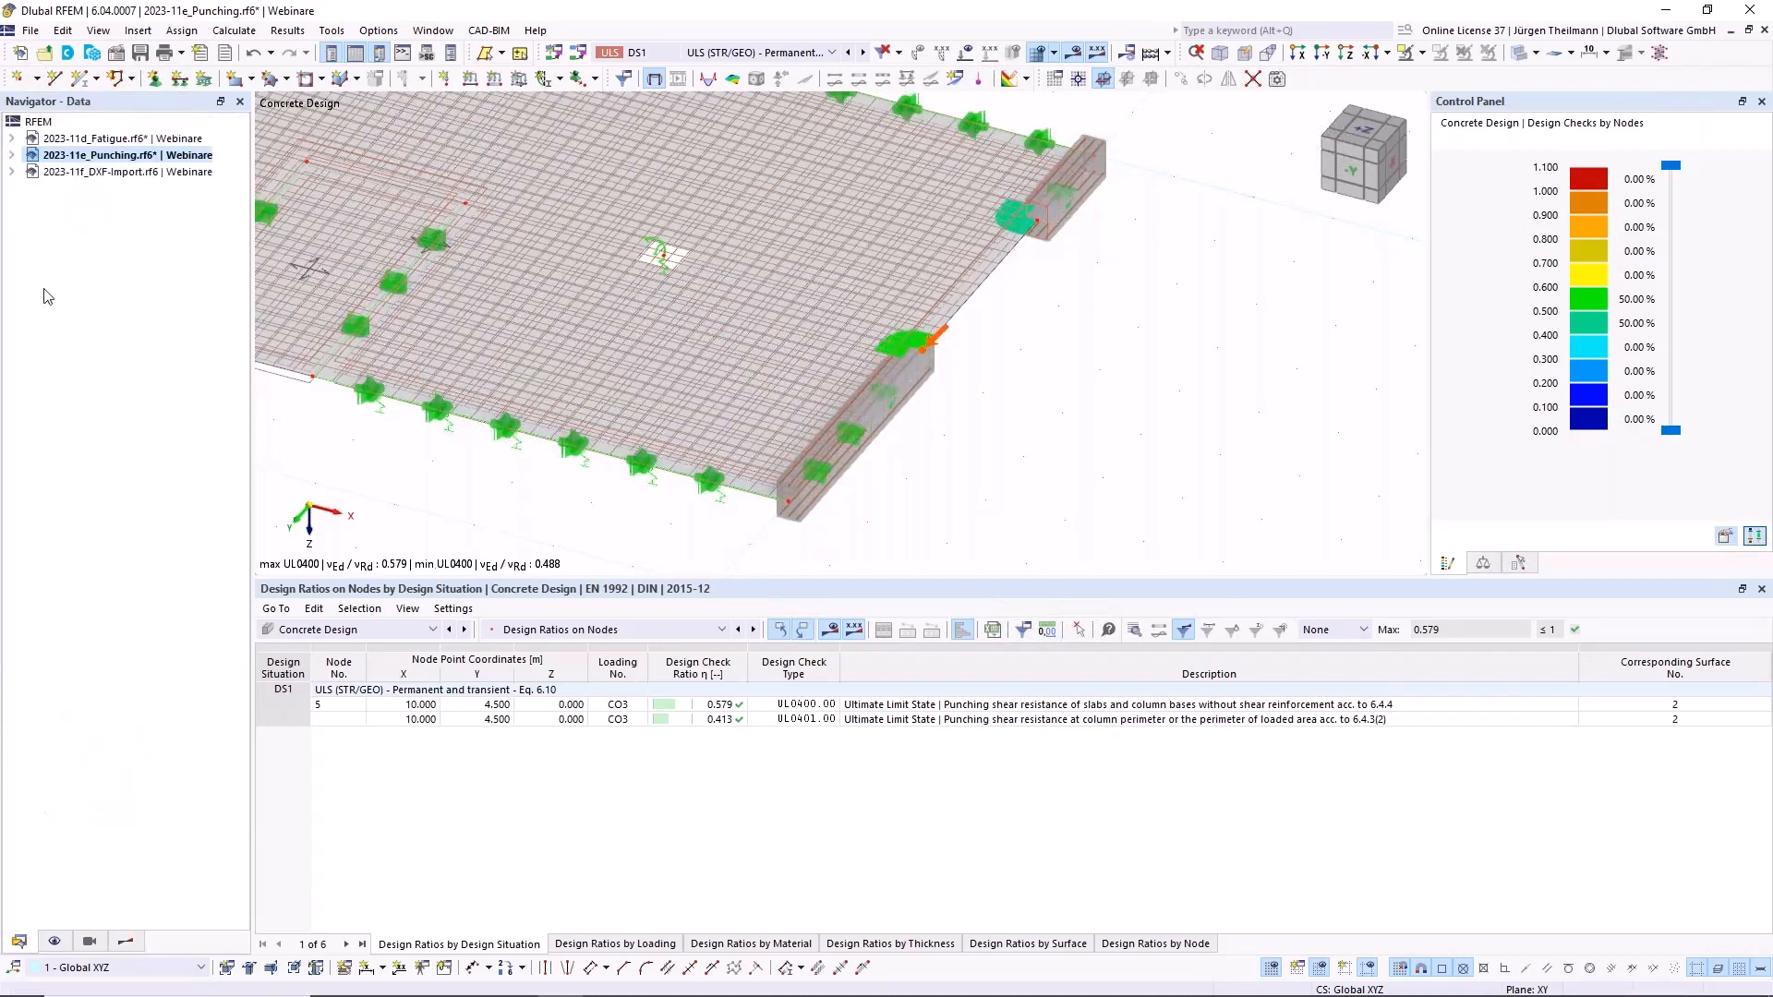
{"action": "double_click", "coordinate": [67, 172]}
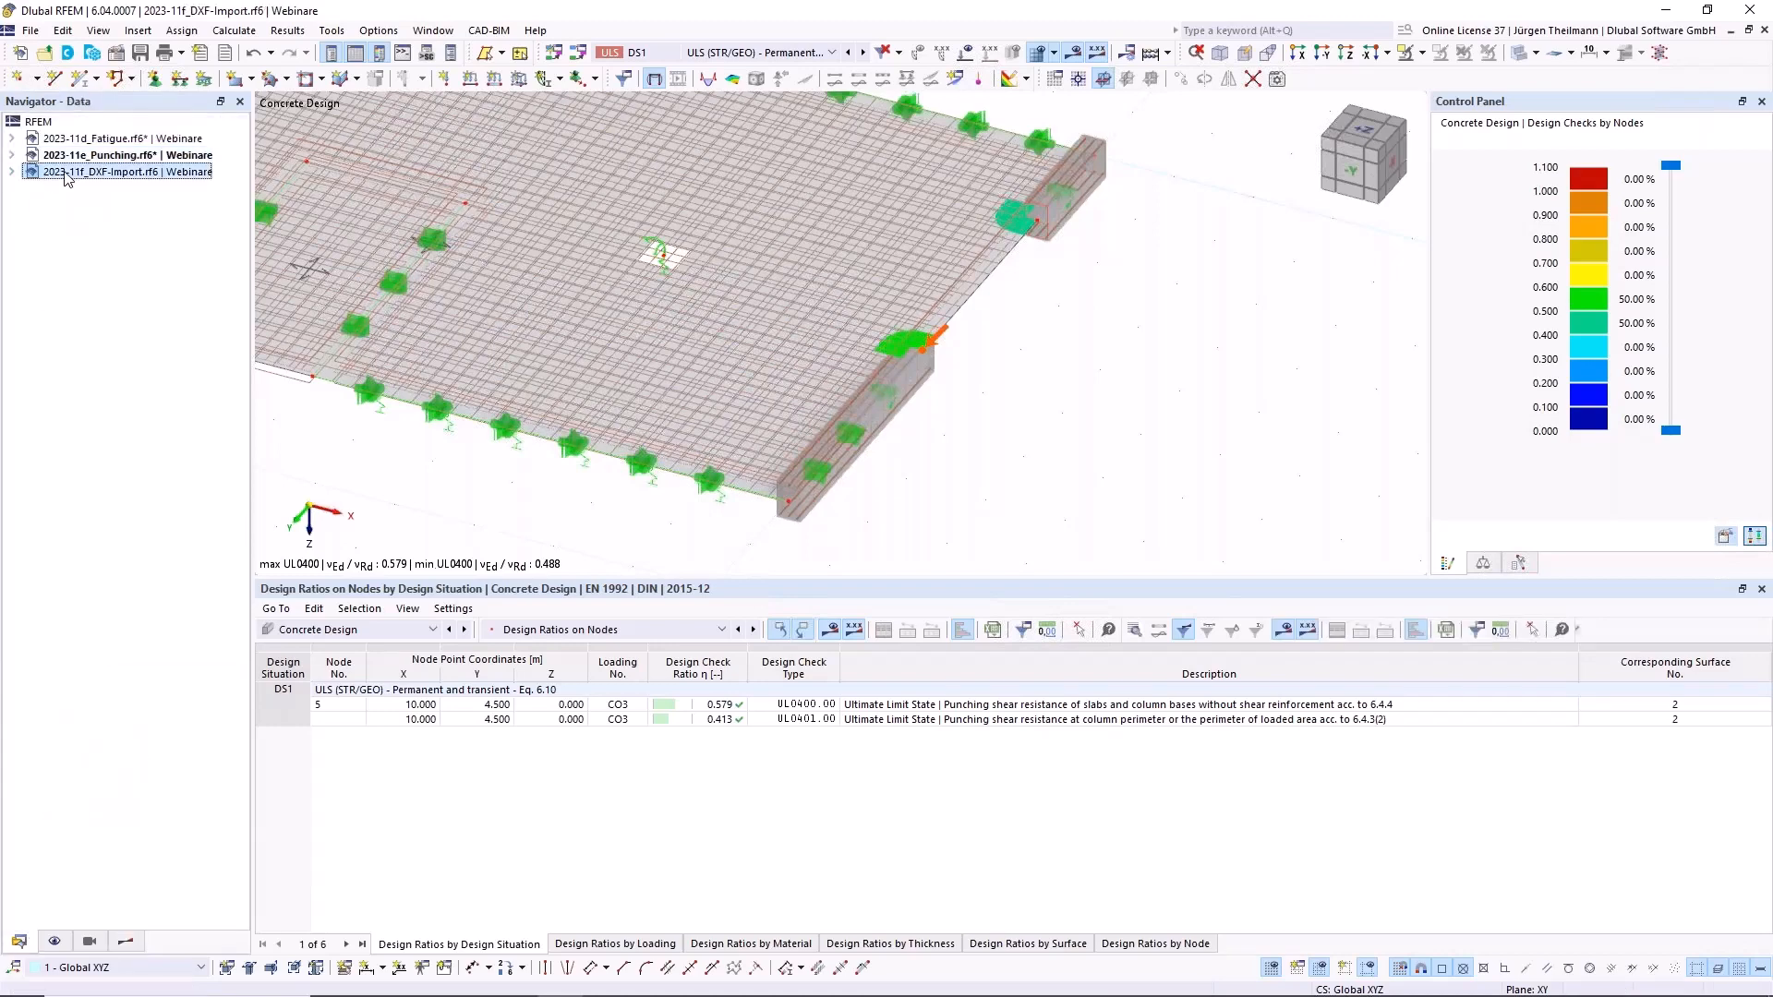
Step: Examine the stacked DXF floor plans of the model from several angles, in plan view and in axonometric view
{"action": "scroll", "coordinate": [1036, 363], "scroll_direction": "down", "scroll_amount": 2}
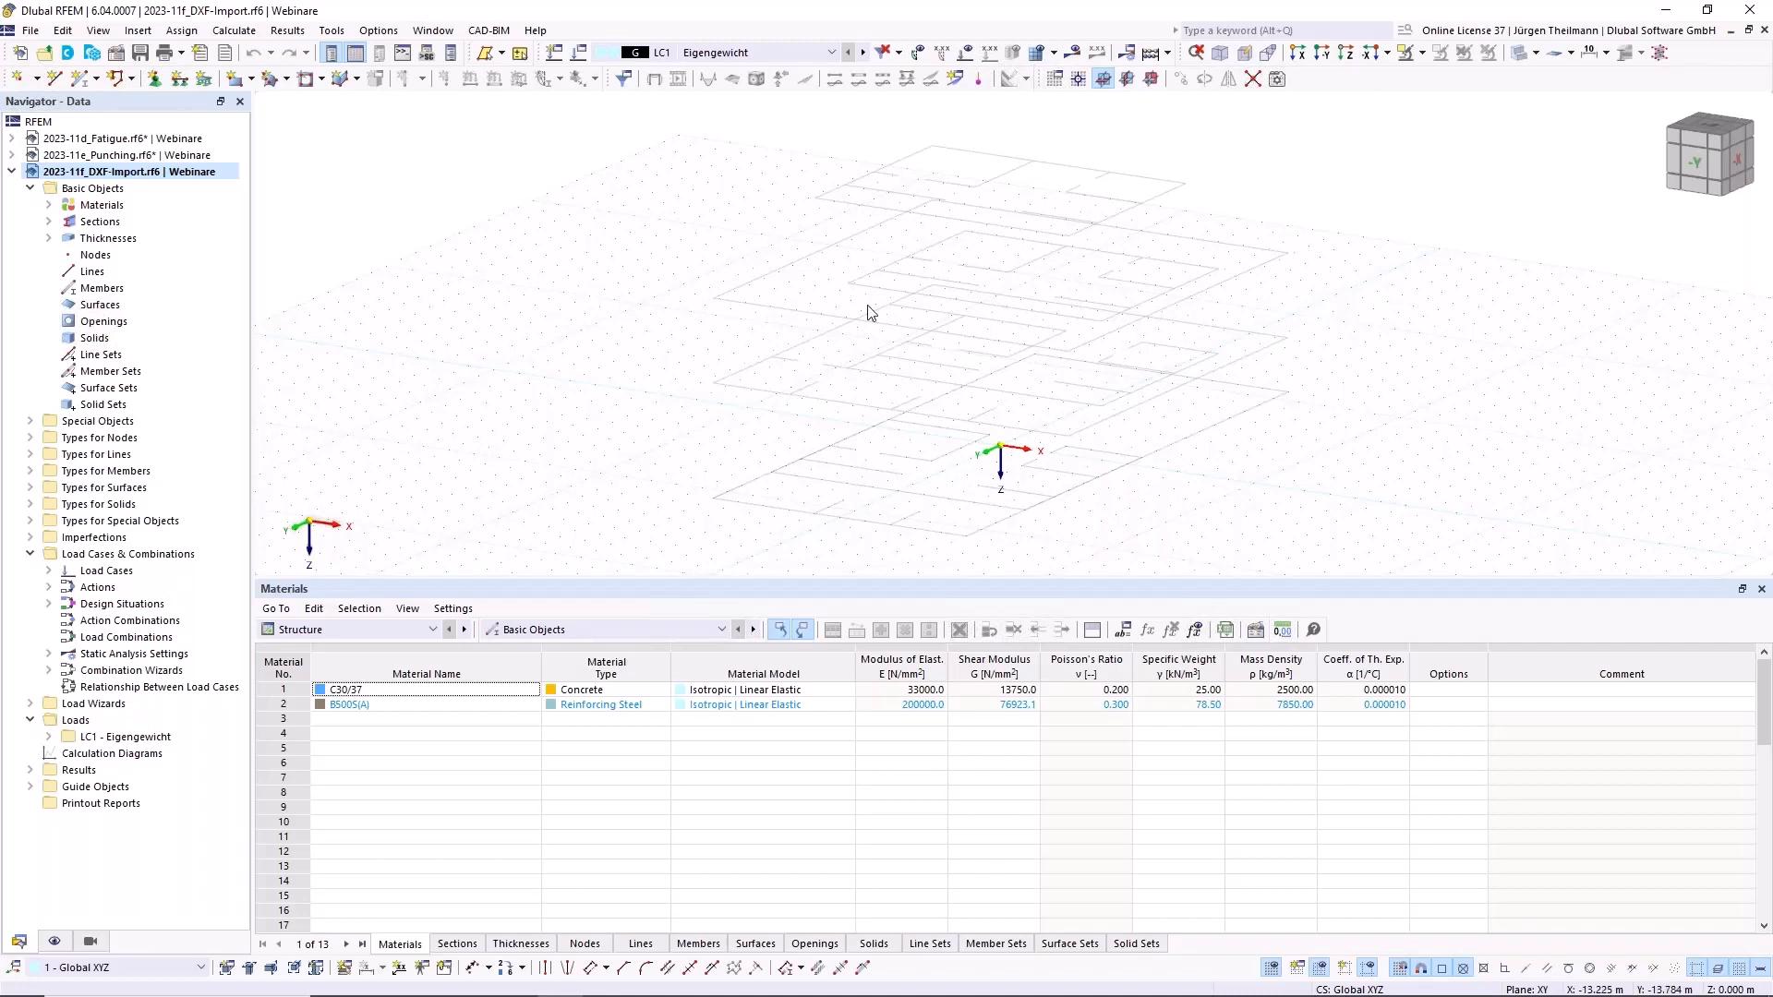
{"action": "middle_click_drag", "start_coordinate": [1086, 397], "coordinate": [1077, 399], "text": "ctrl"}
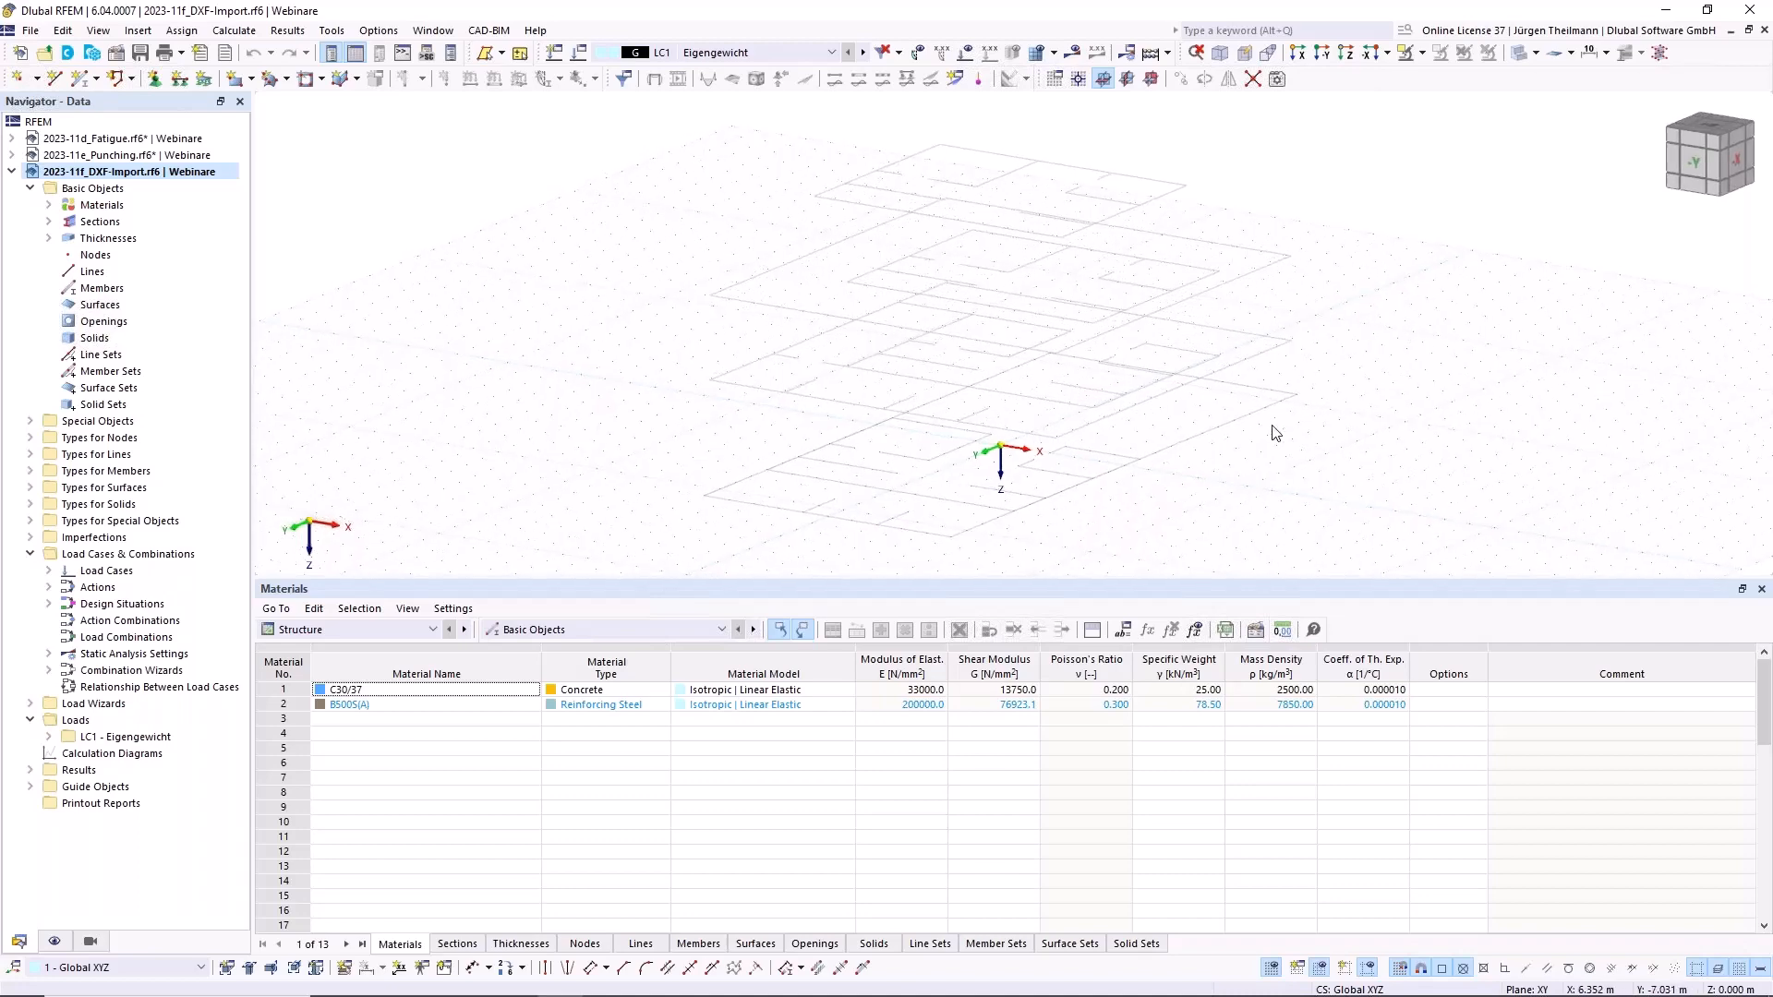
{"action": "middle_click_drag", "start_coordinate": [1267, 421], "coordinate": [1246, 418], "text": "ctrl"}
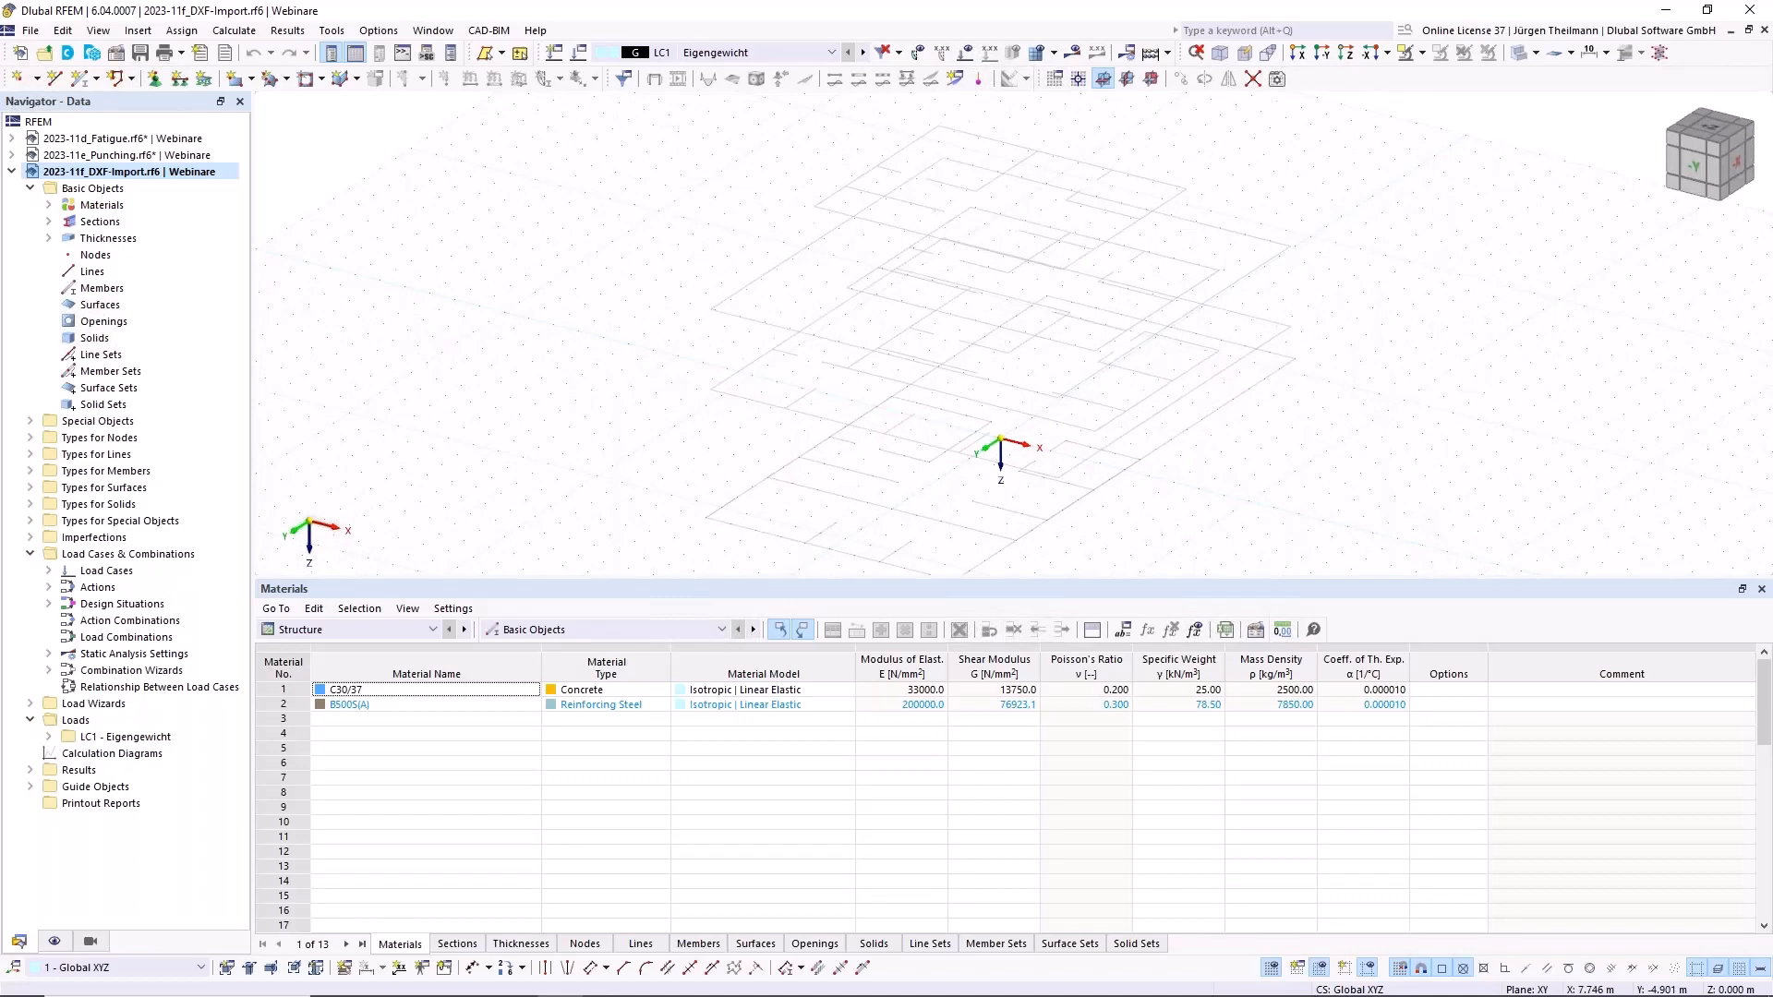
{"action": "middle_click_drag", "start_coordinate": [1235, 420], "coordinate": [1191, 455], "text": "ctrl"}
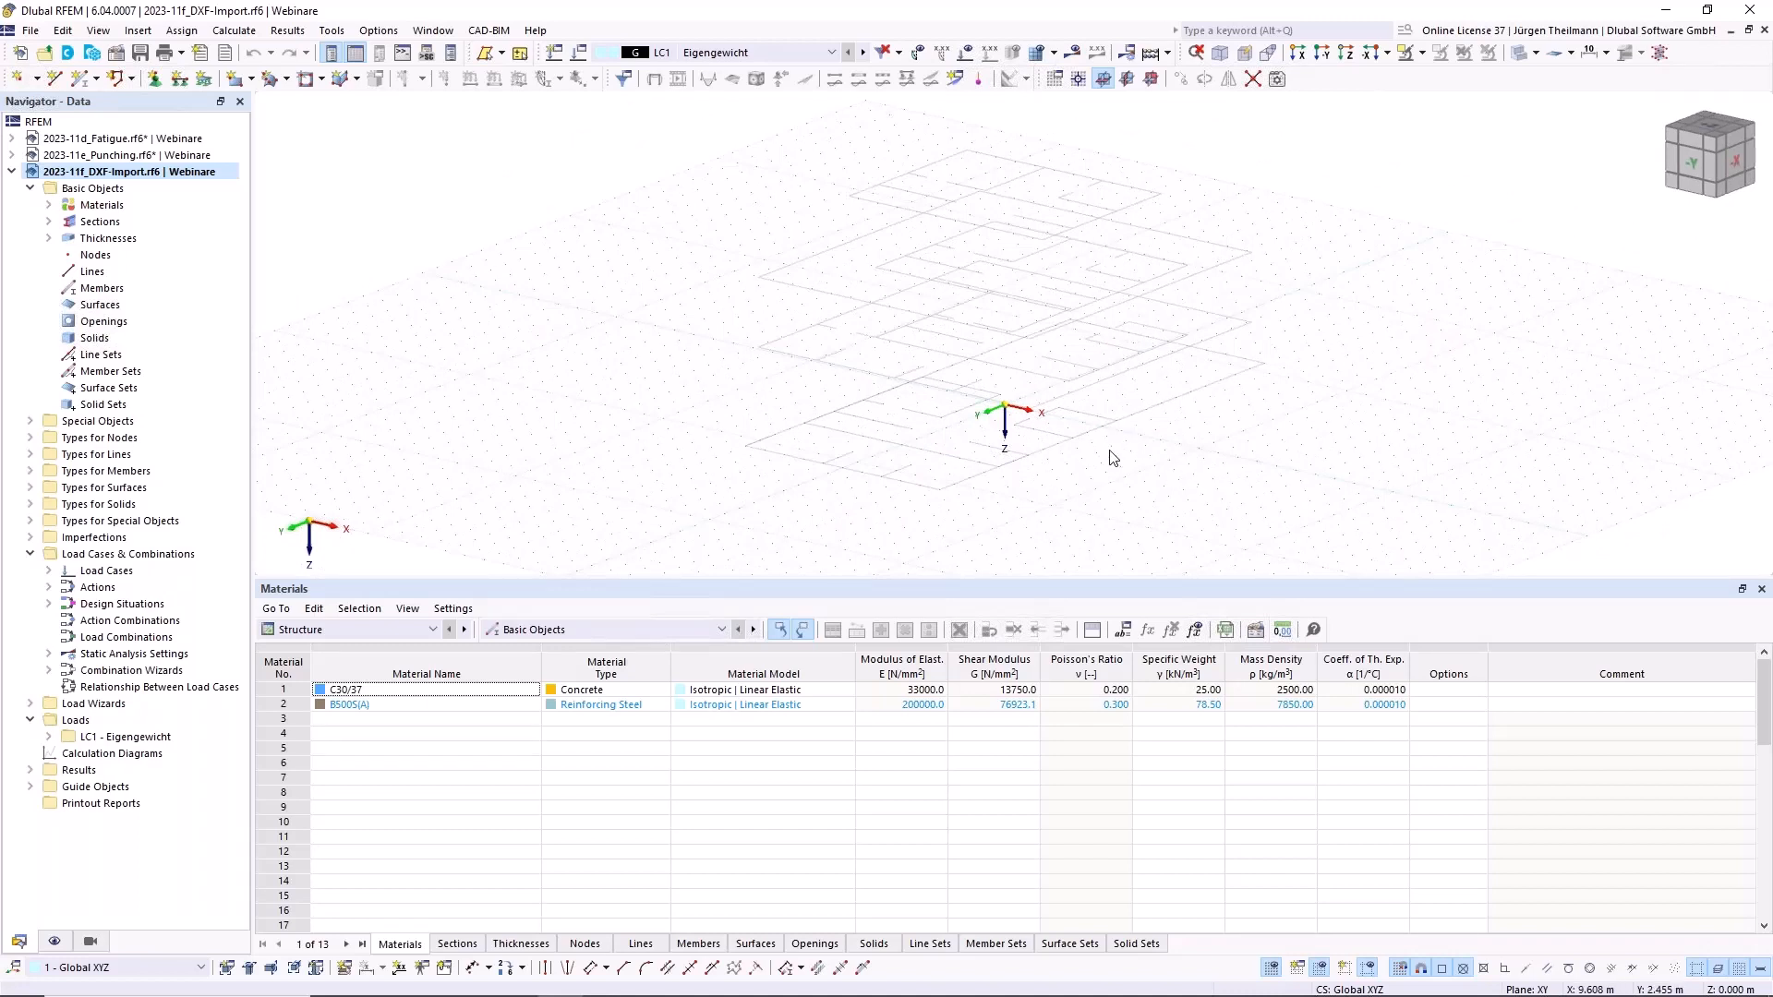
{"action": "scroll", "coordinate": [1112, 456], "scroll_direction": "up", "scroll_amount": 3}
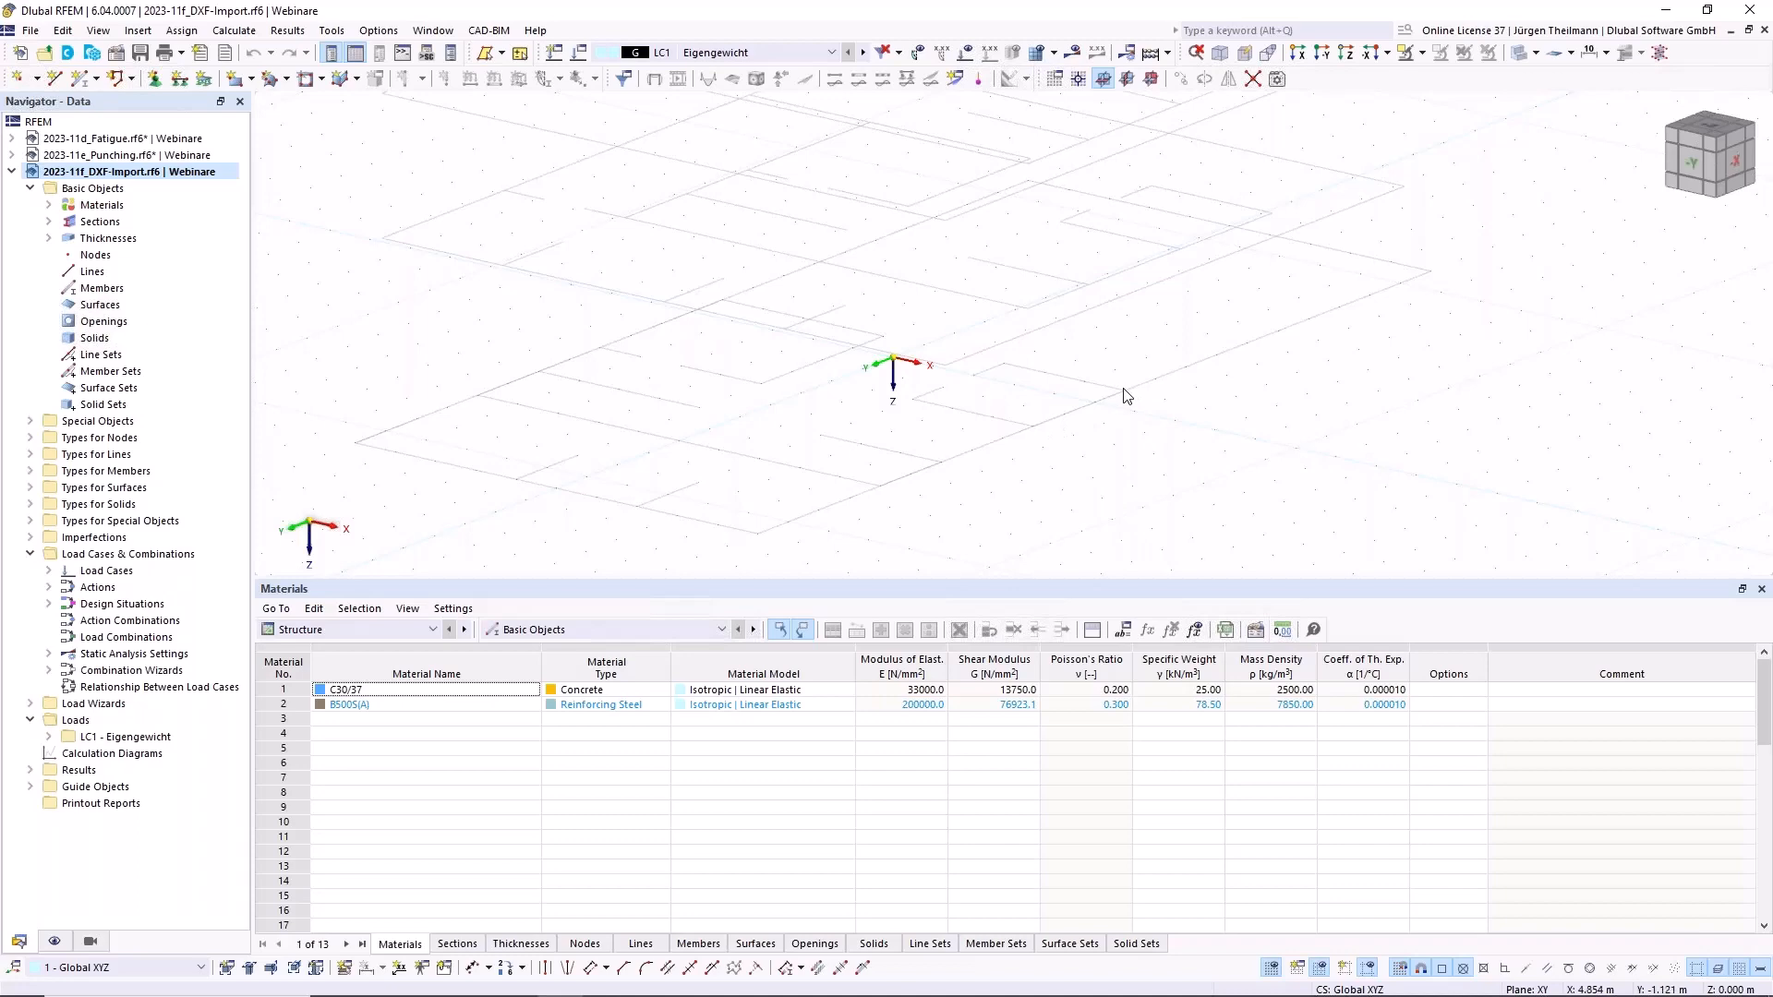
{"action": "left_click", "coordinate": [1347, 55]}
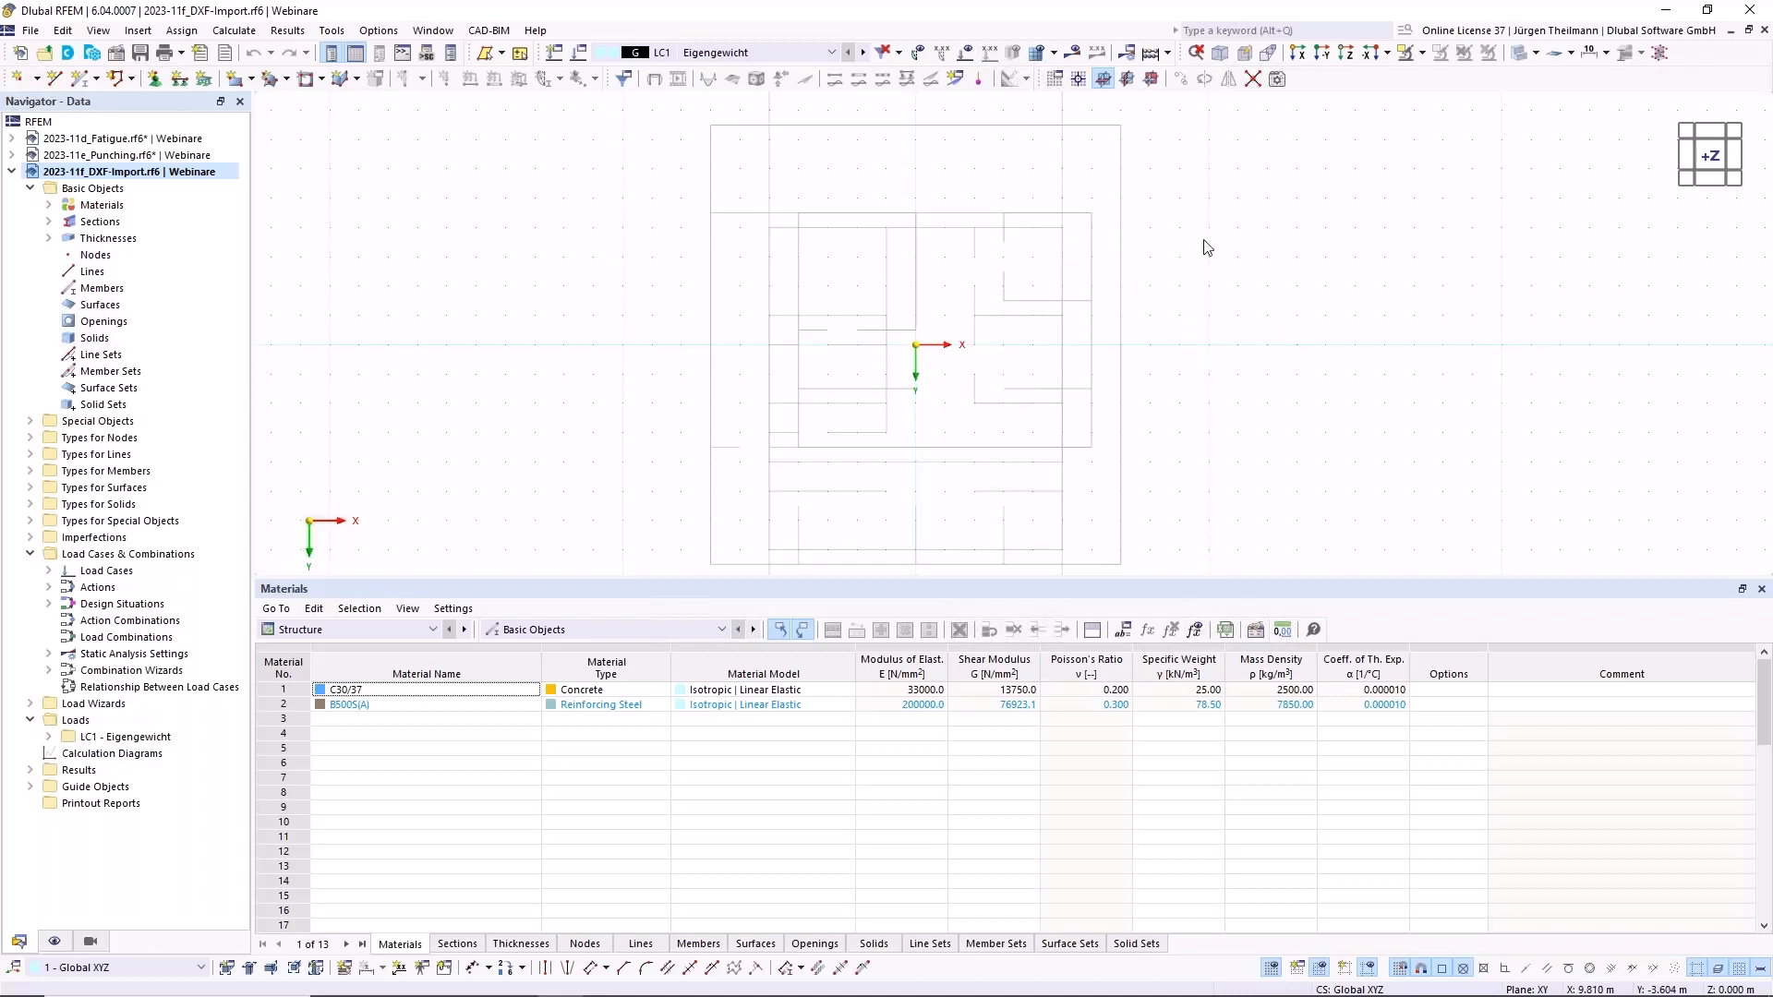
{"action": "left_click", "coordinate": [1219, 53]}
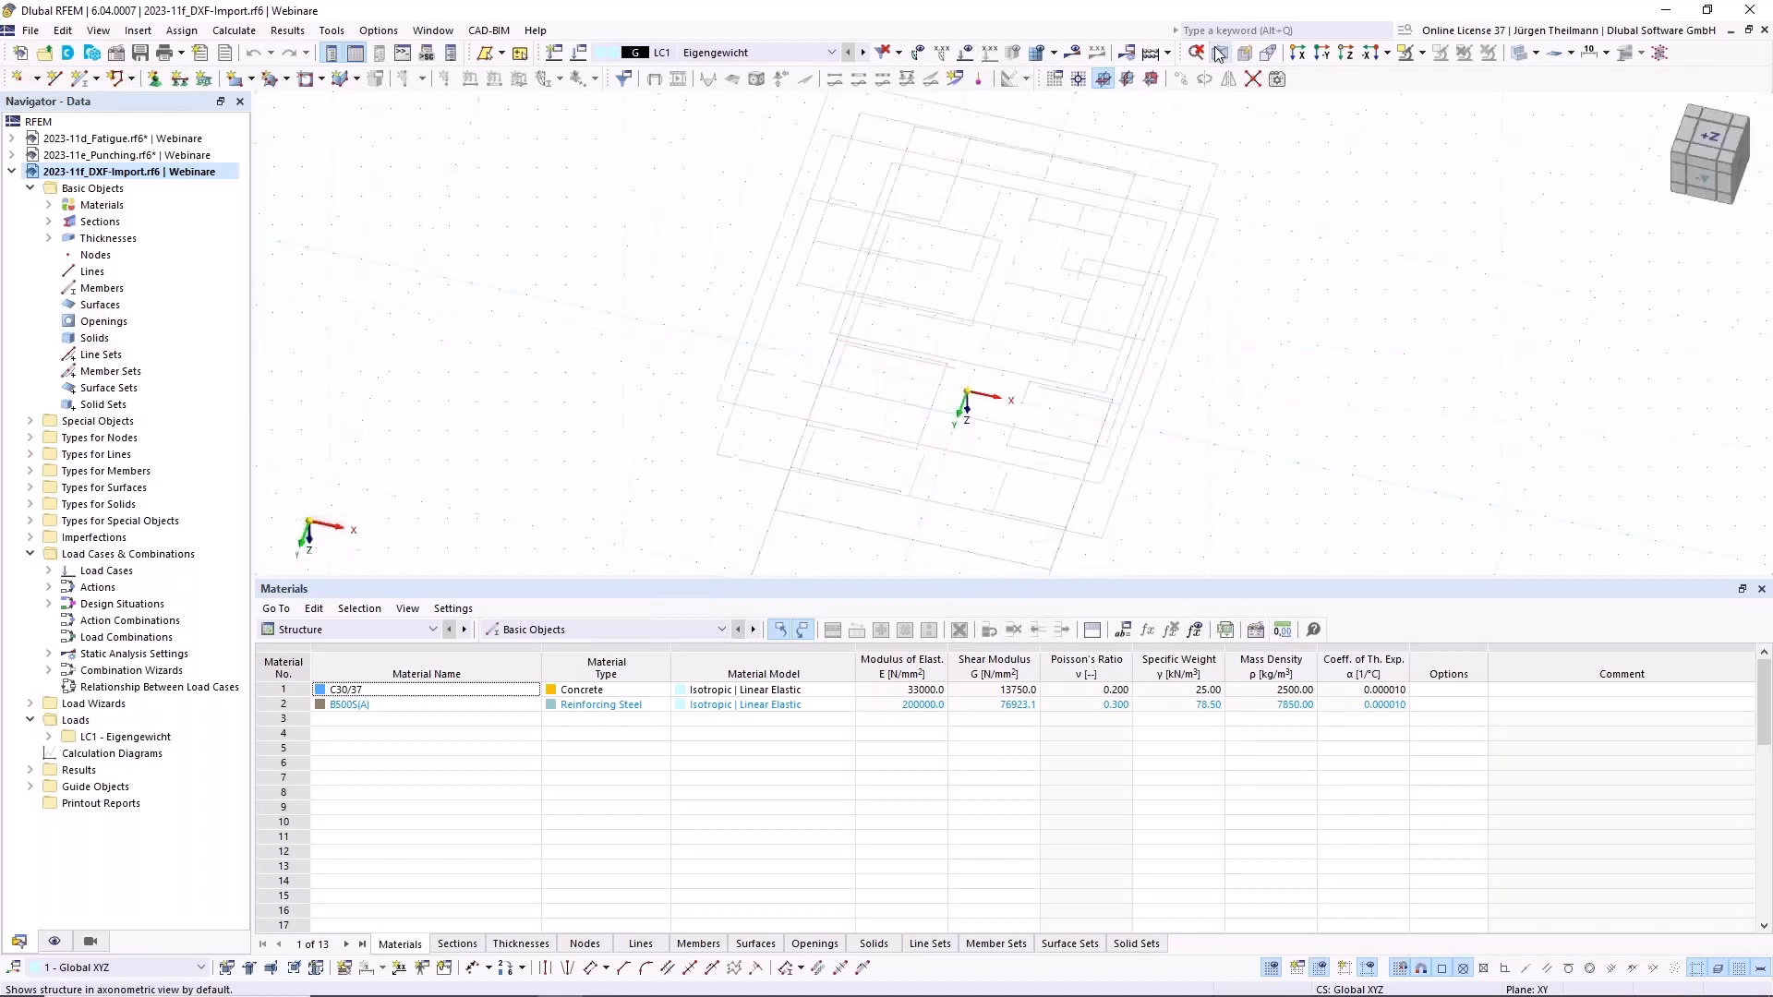
{"action": "middle_click_drag", "start_coordinate": [1161, 485], "coordinate": [1090, 469]}
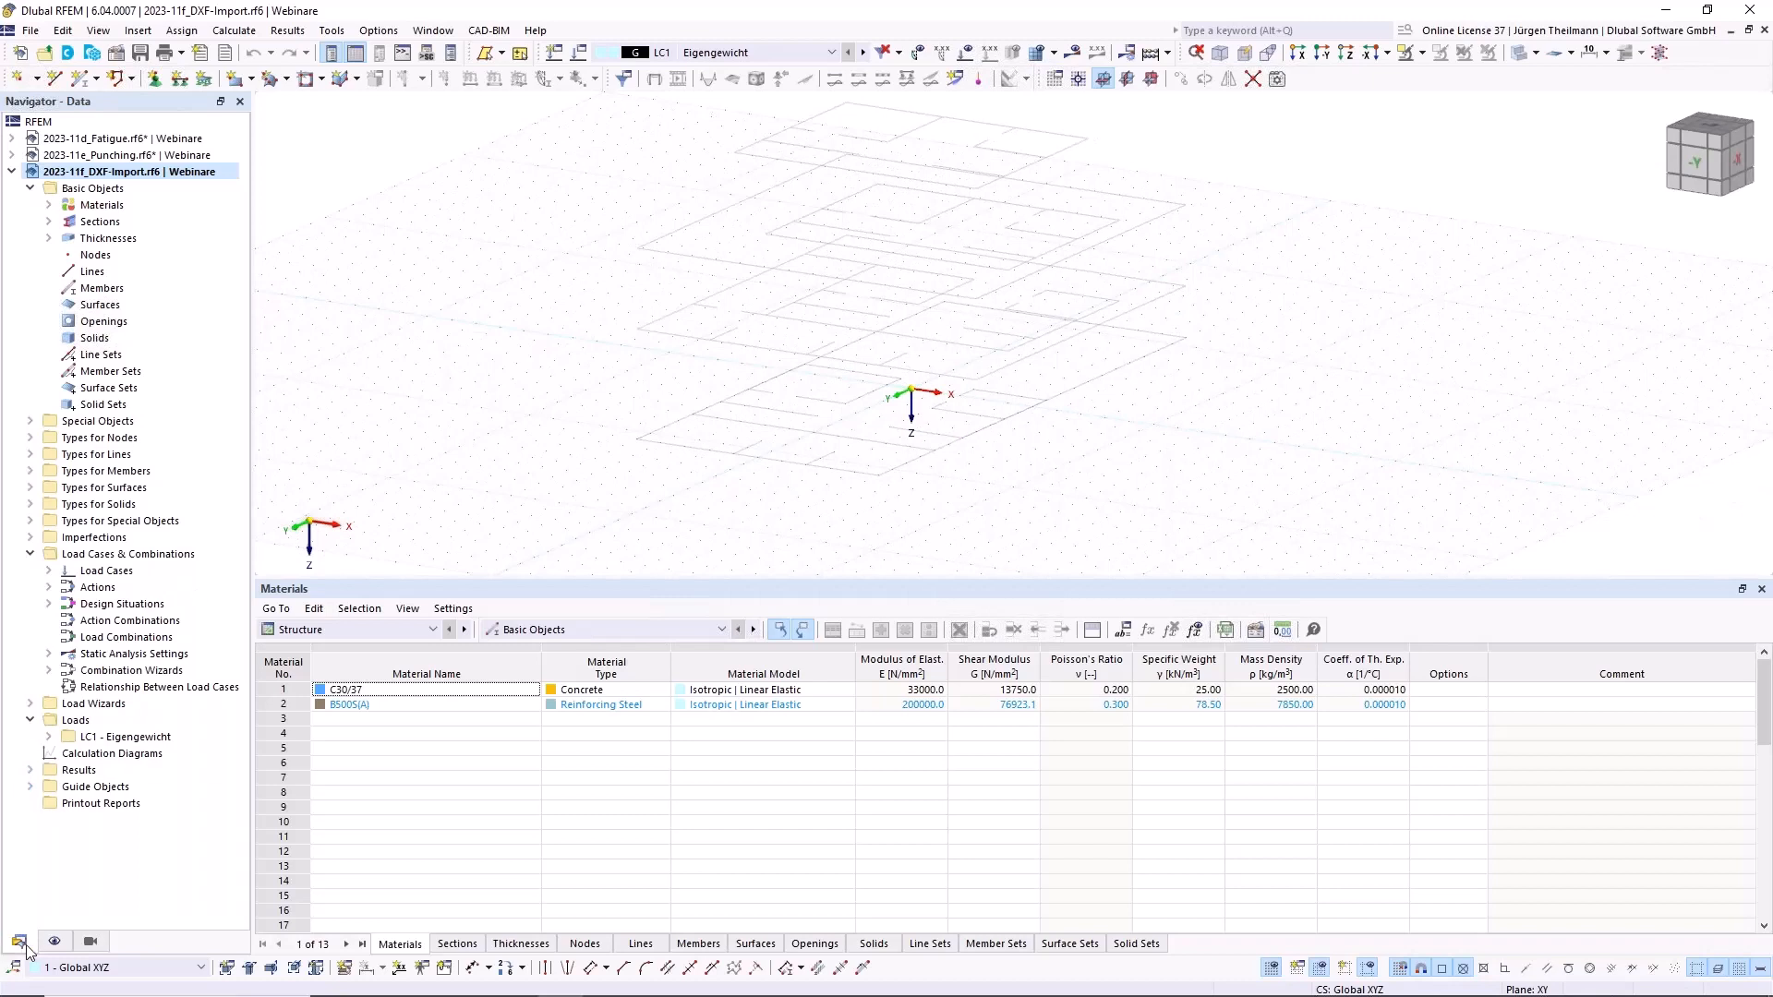
Step: Find the Background Layers among the guide objects and open them for editing
{"action": "left_click", "coordinate": [31, 787]}
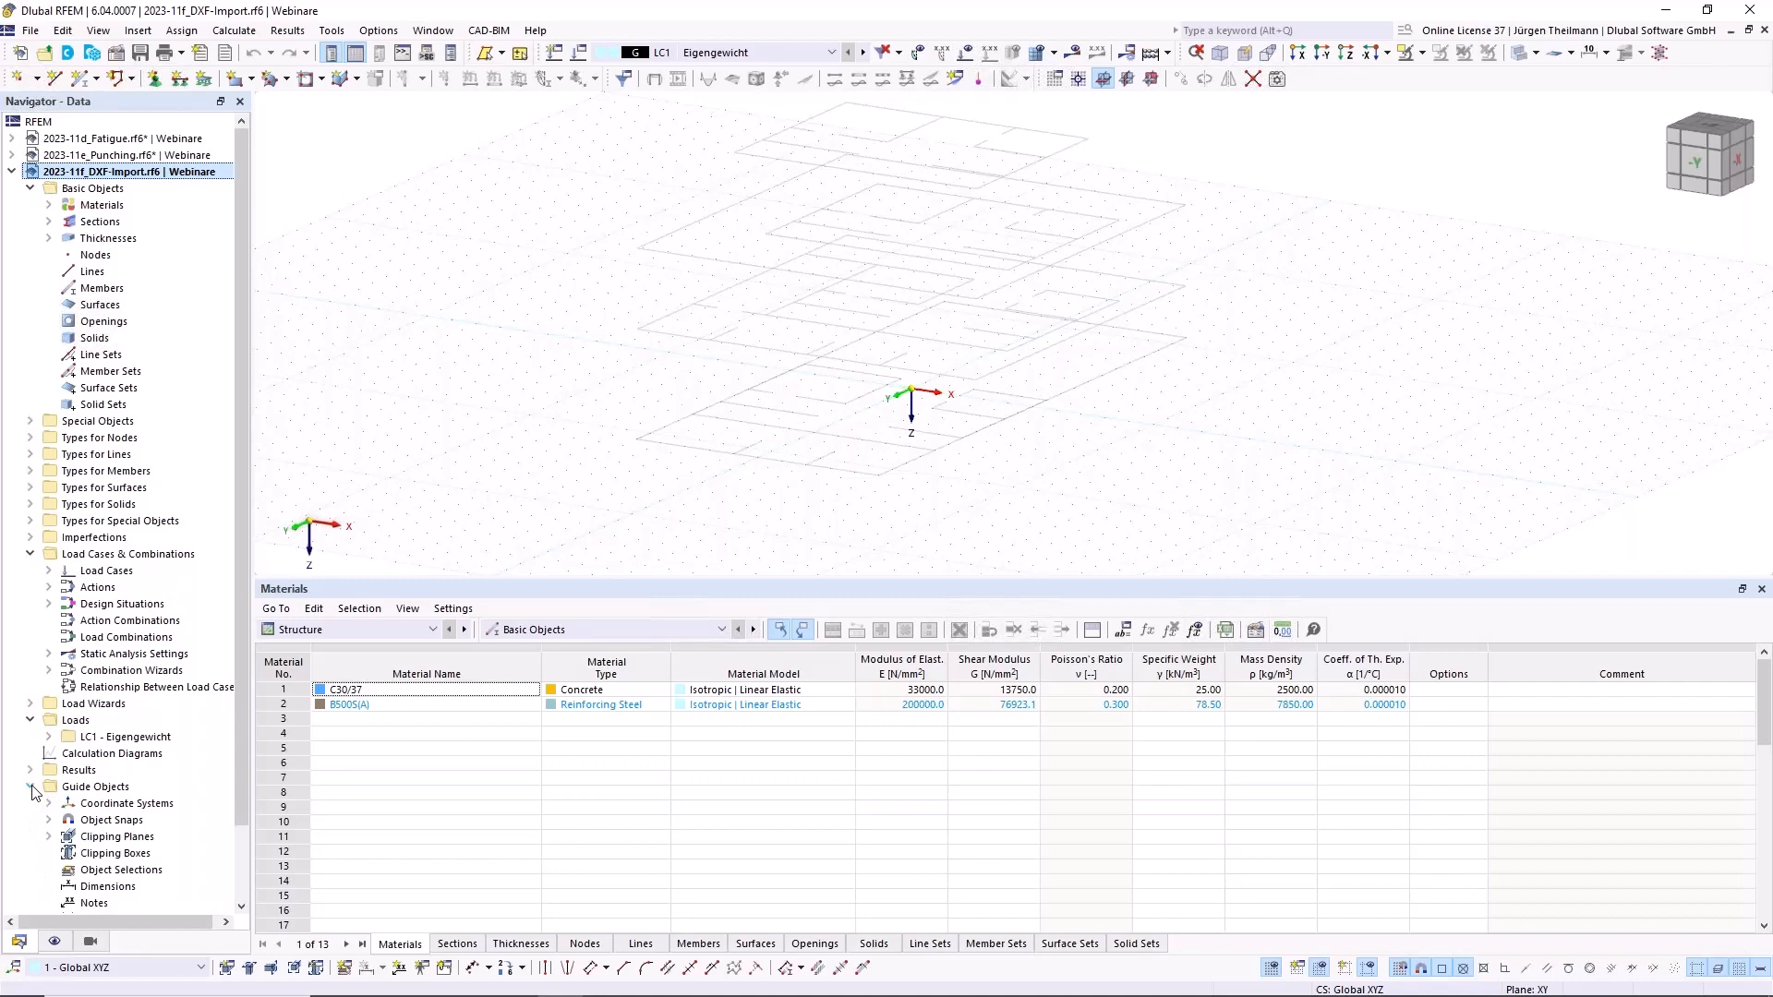
{"action": "scroll", "coordinate": [20, 859], "scroll_direction": "down", "scroll_amount": 2}
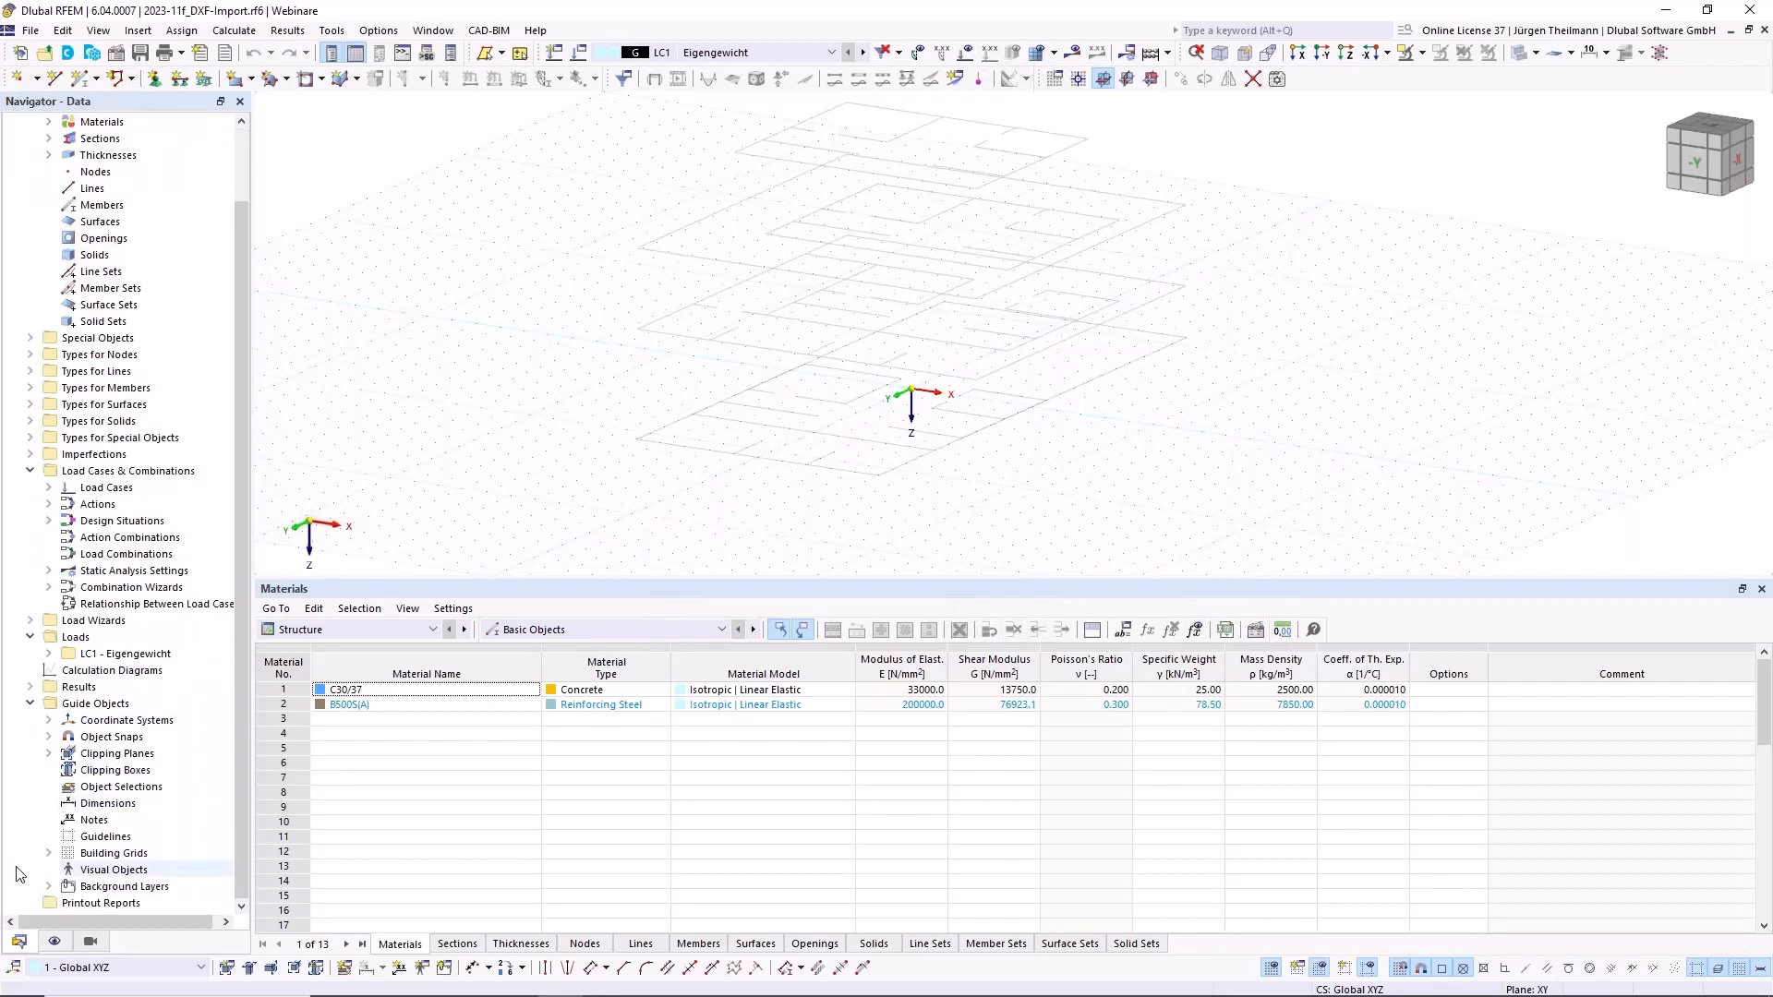
{"action": "left_click", "coordinate": [50, 887]}
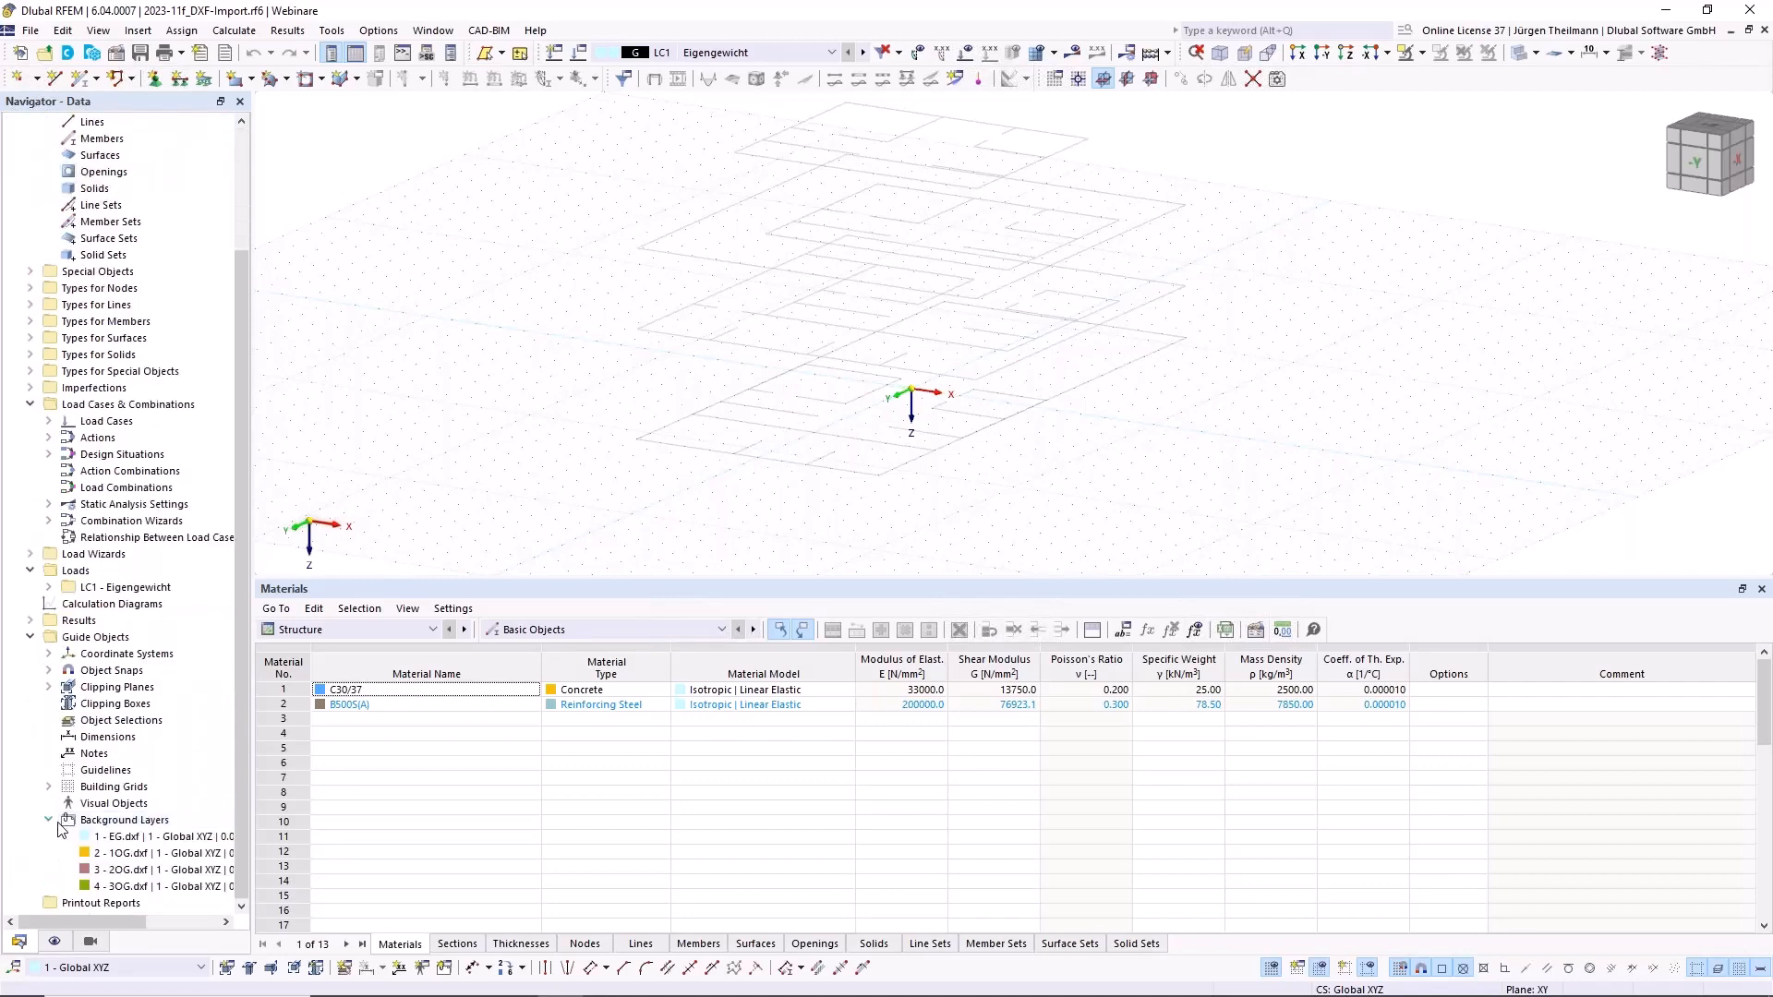
{"action": "right_click", "coordinate": [93, 821]}
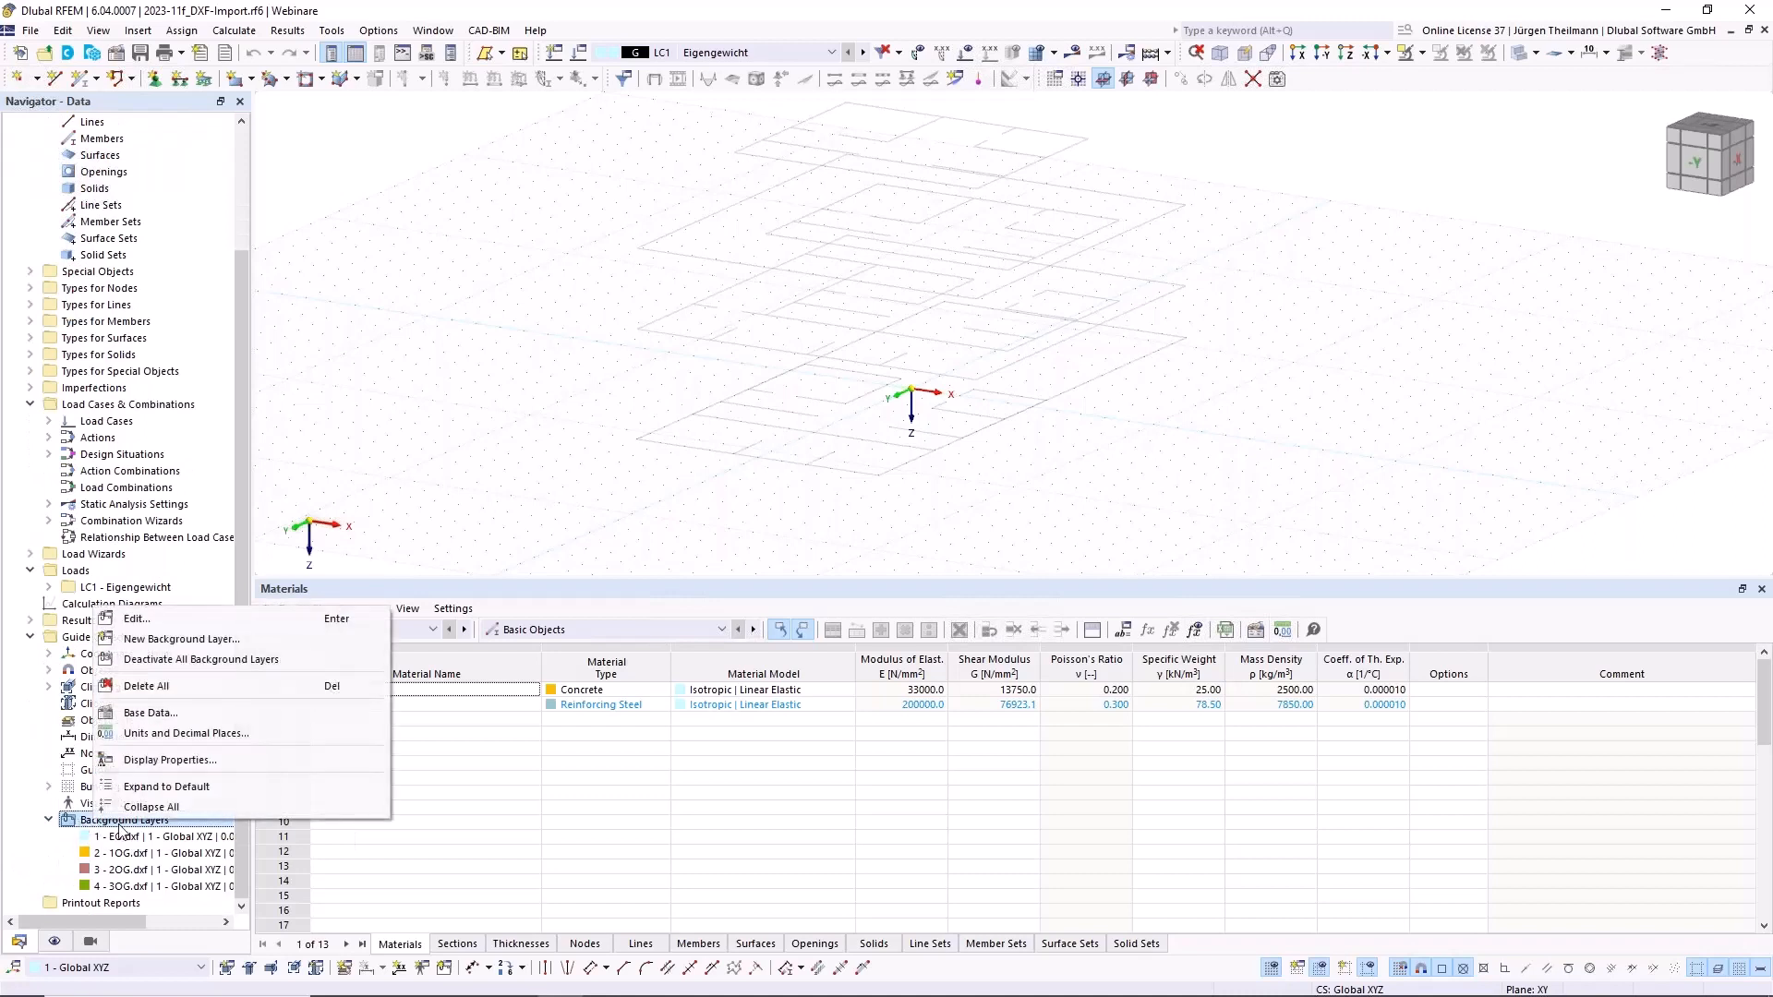
{"action": "left_click", "coordinate": [150, 620]}
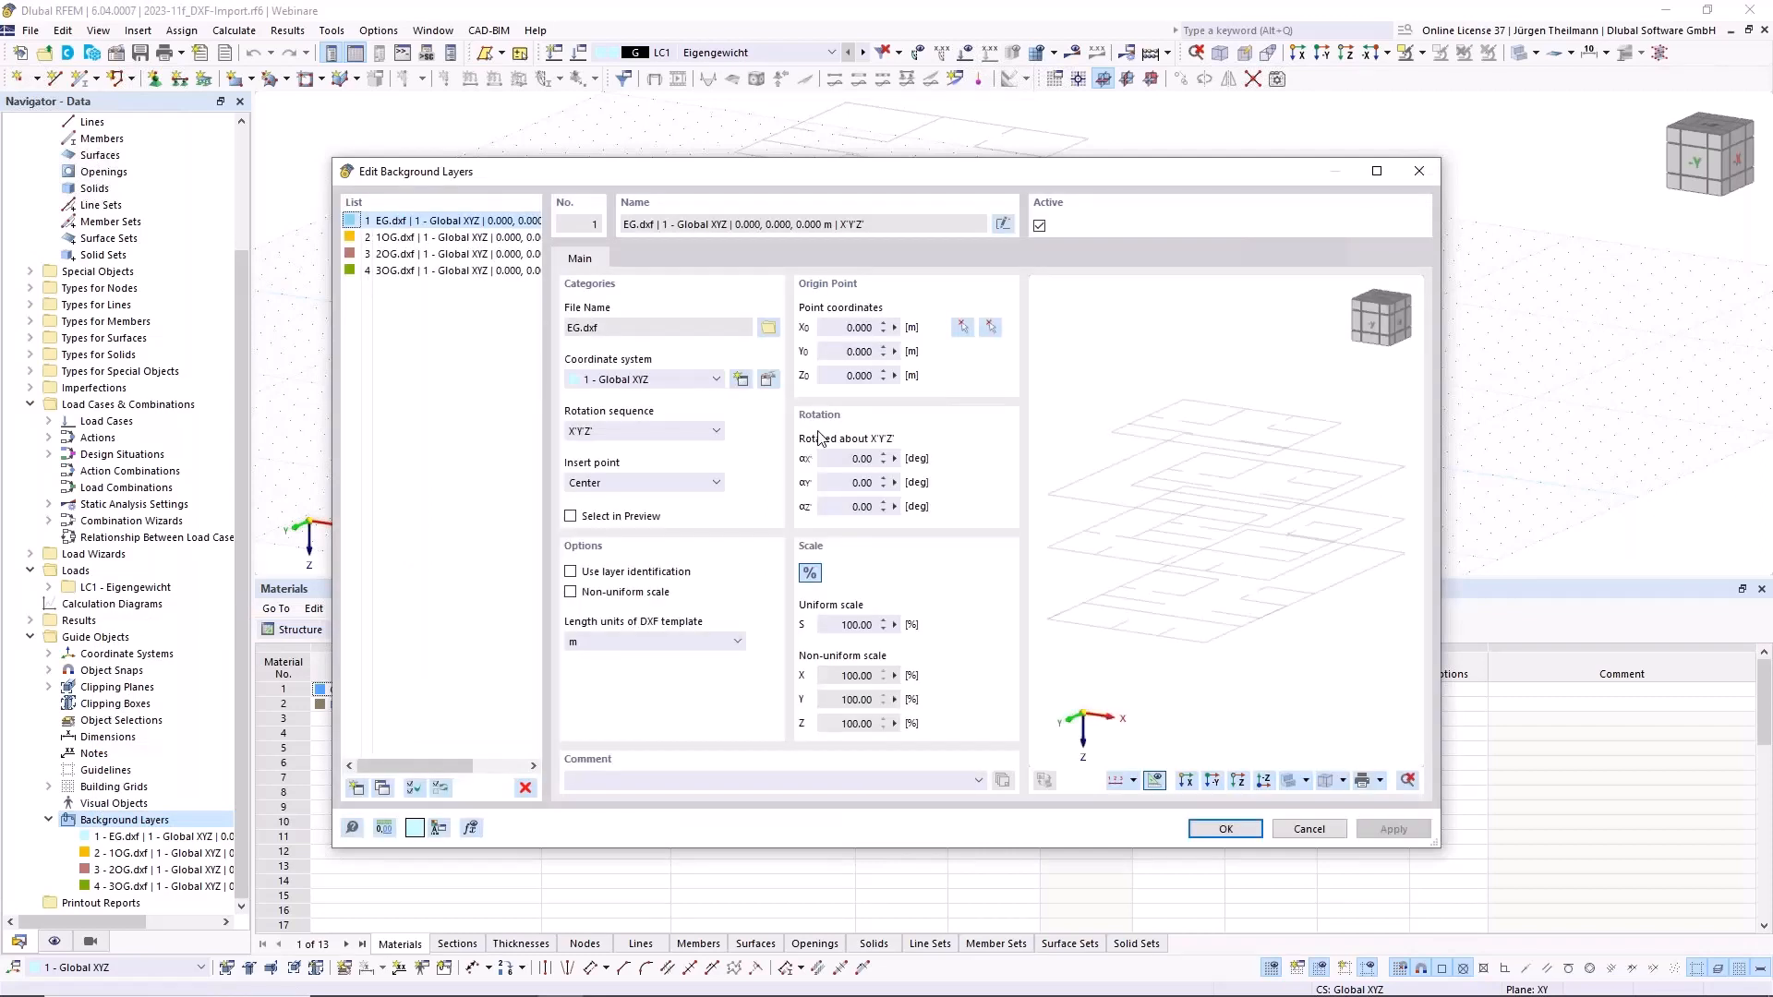
Step: Try the insert points +X, -X and -Y for the EG.dxf background layer and restore Center
{"action": "left_click", "coordinate": [389, 223]}
{"action": "left_click", "coordinate": [636, 486]}
{"action": "left_click", "coordinate": [619, 515]}
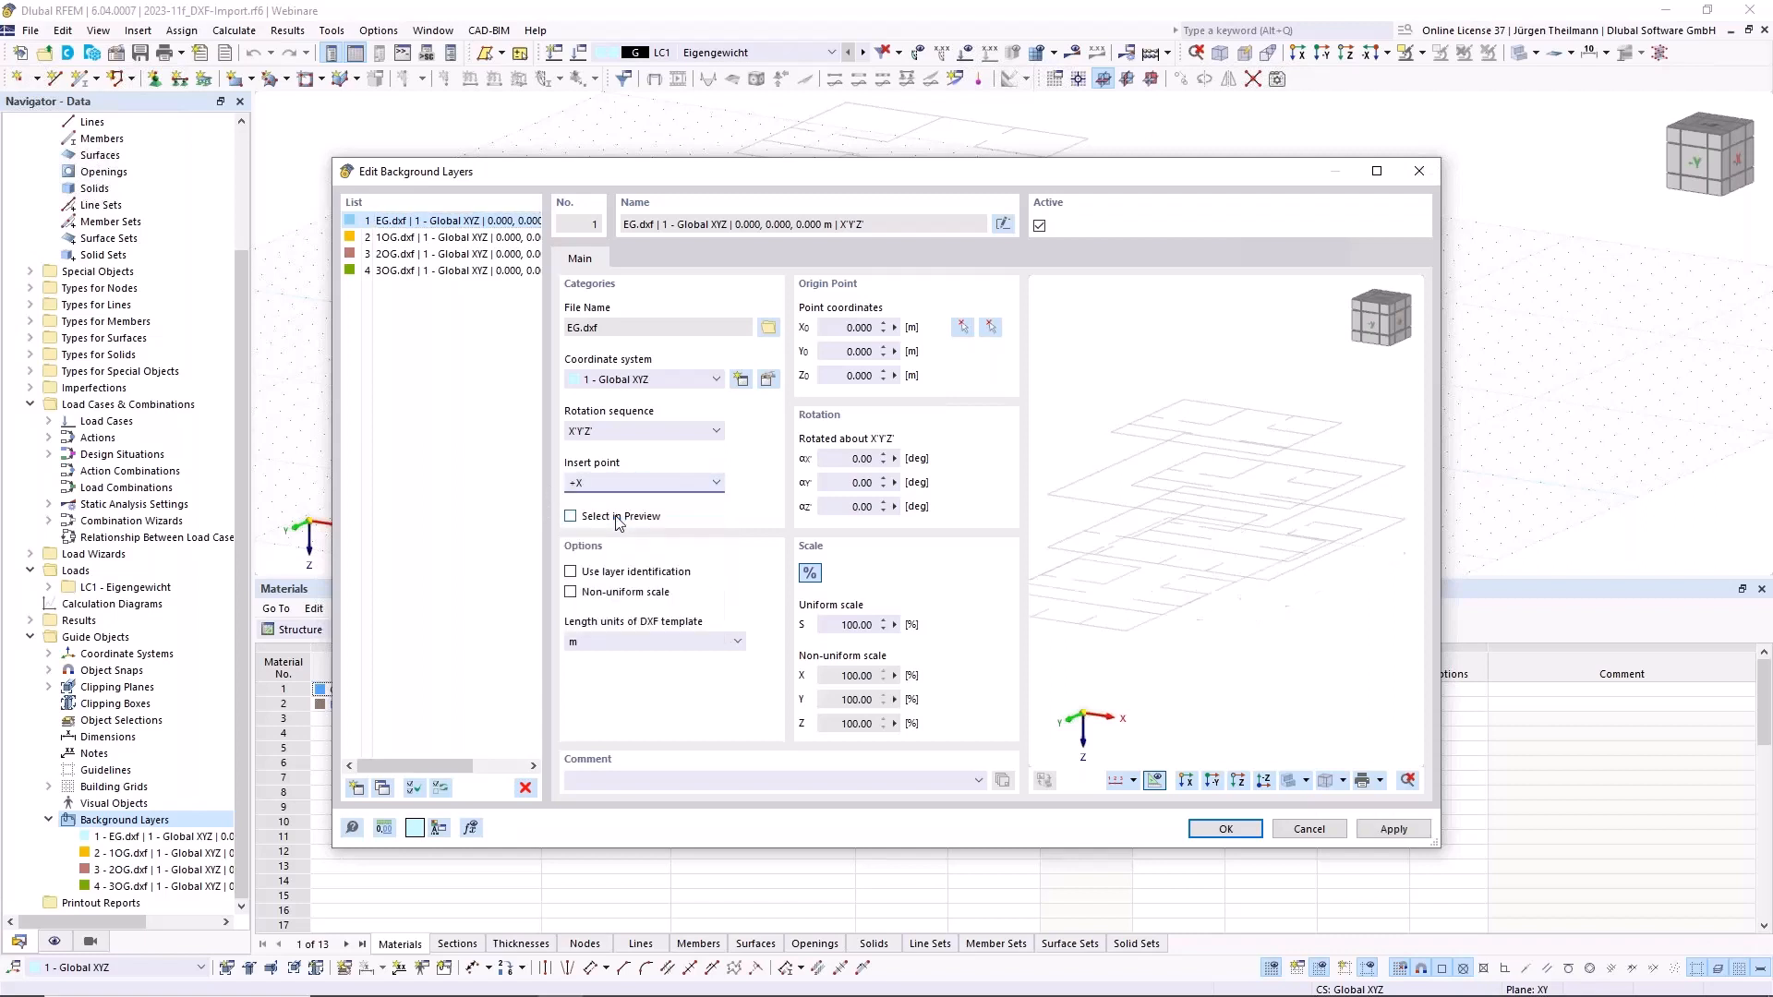
{"action": "left_click", "coordinate": [637, 487]}
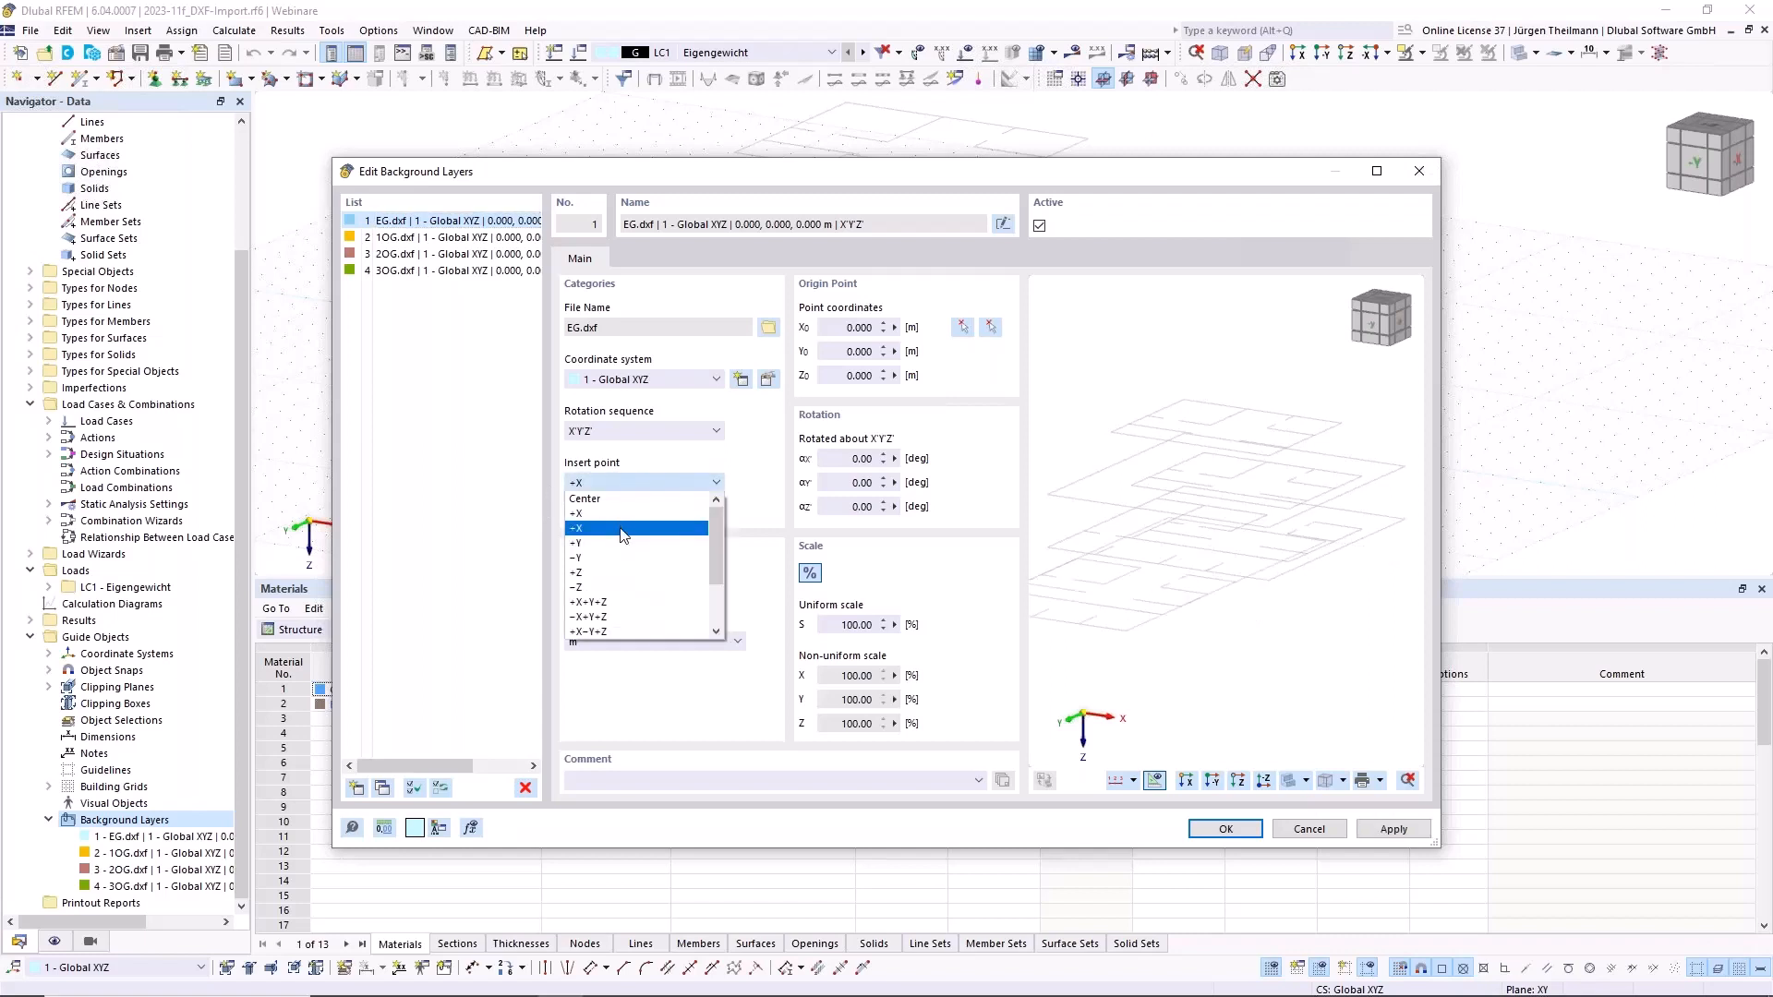
{"action": "left_click", "coordinate": [624, 527]}
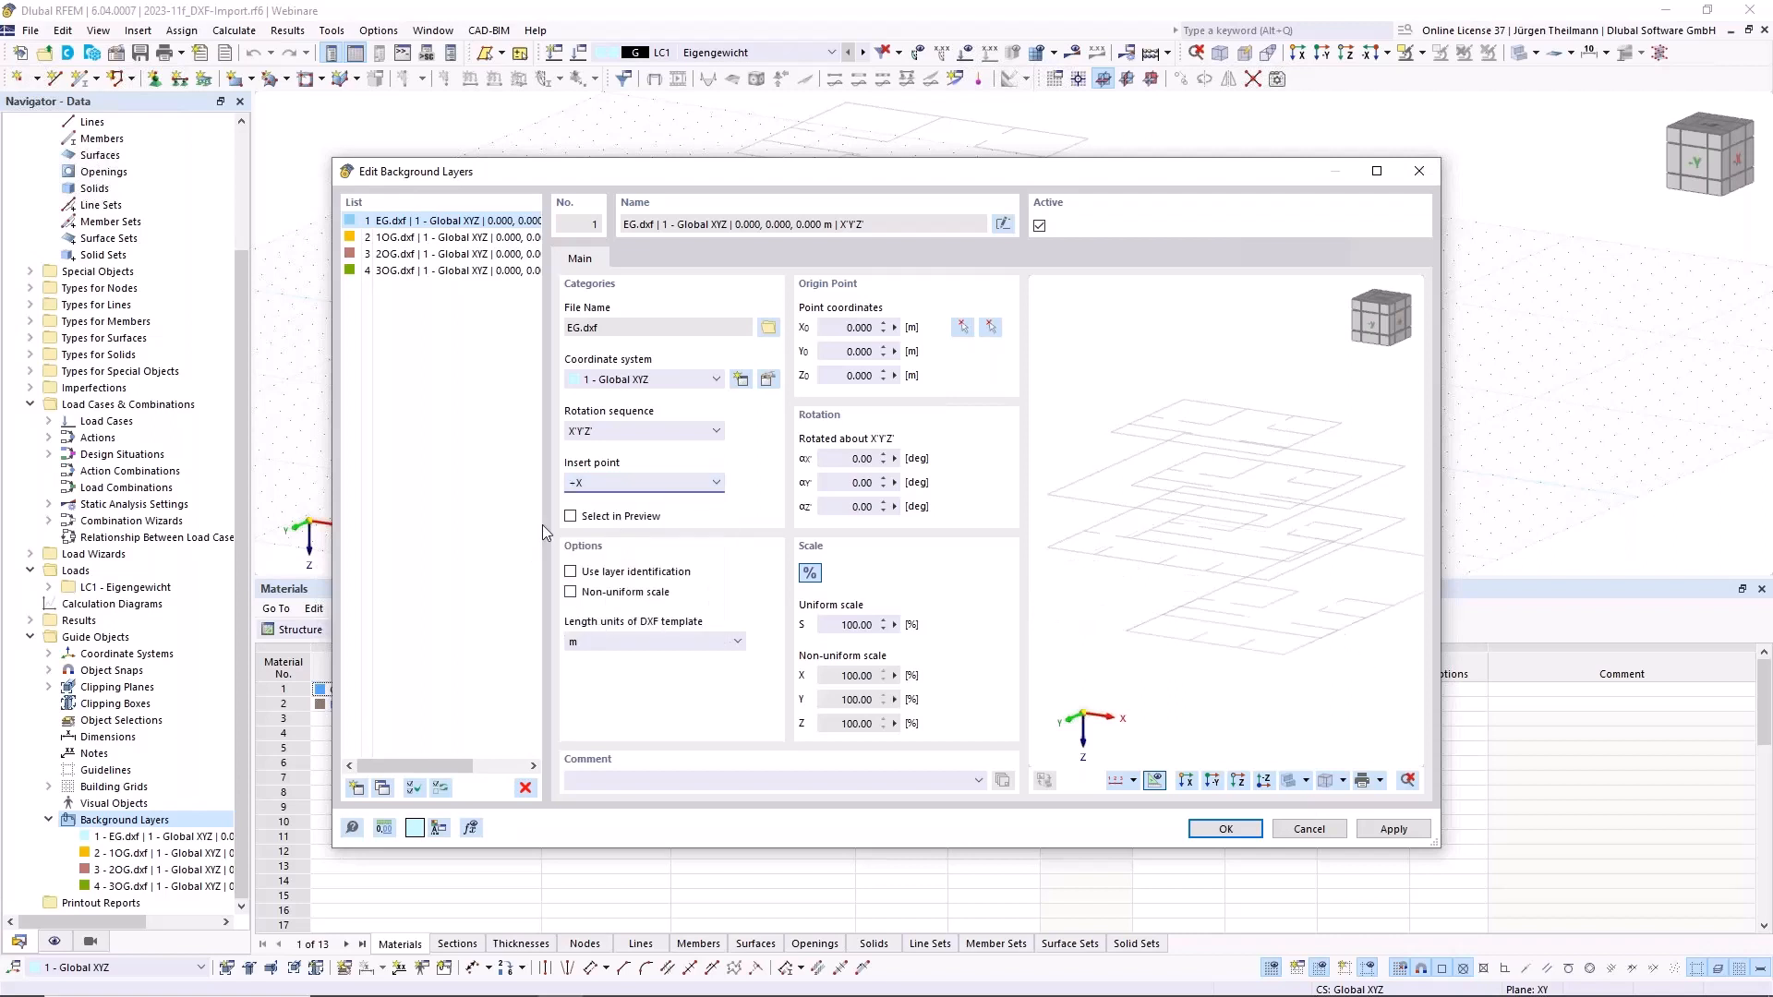
{"action": "left_click", "coordinate": [714, 486]}
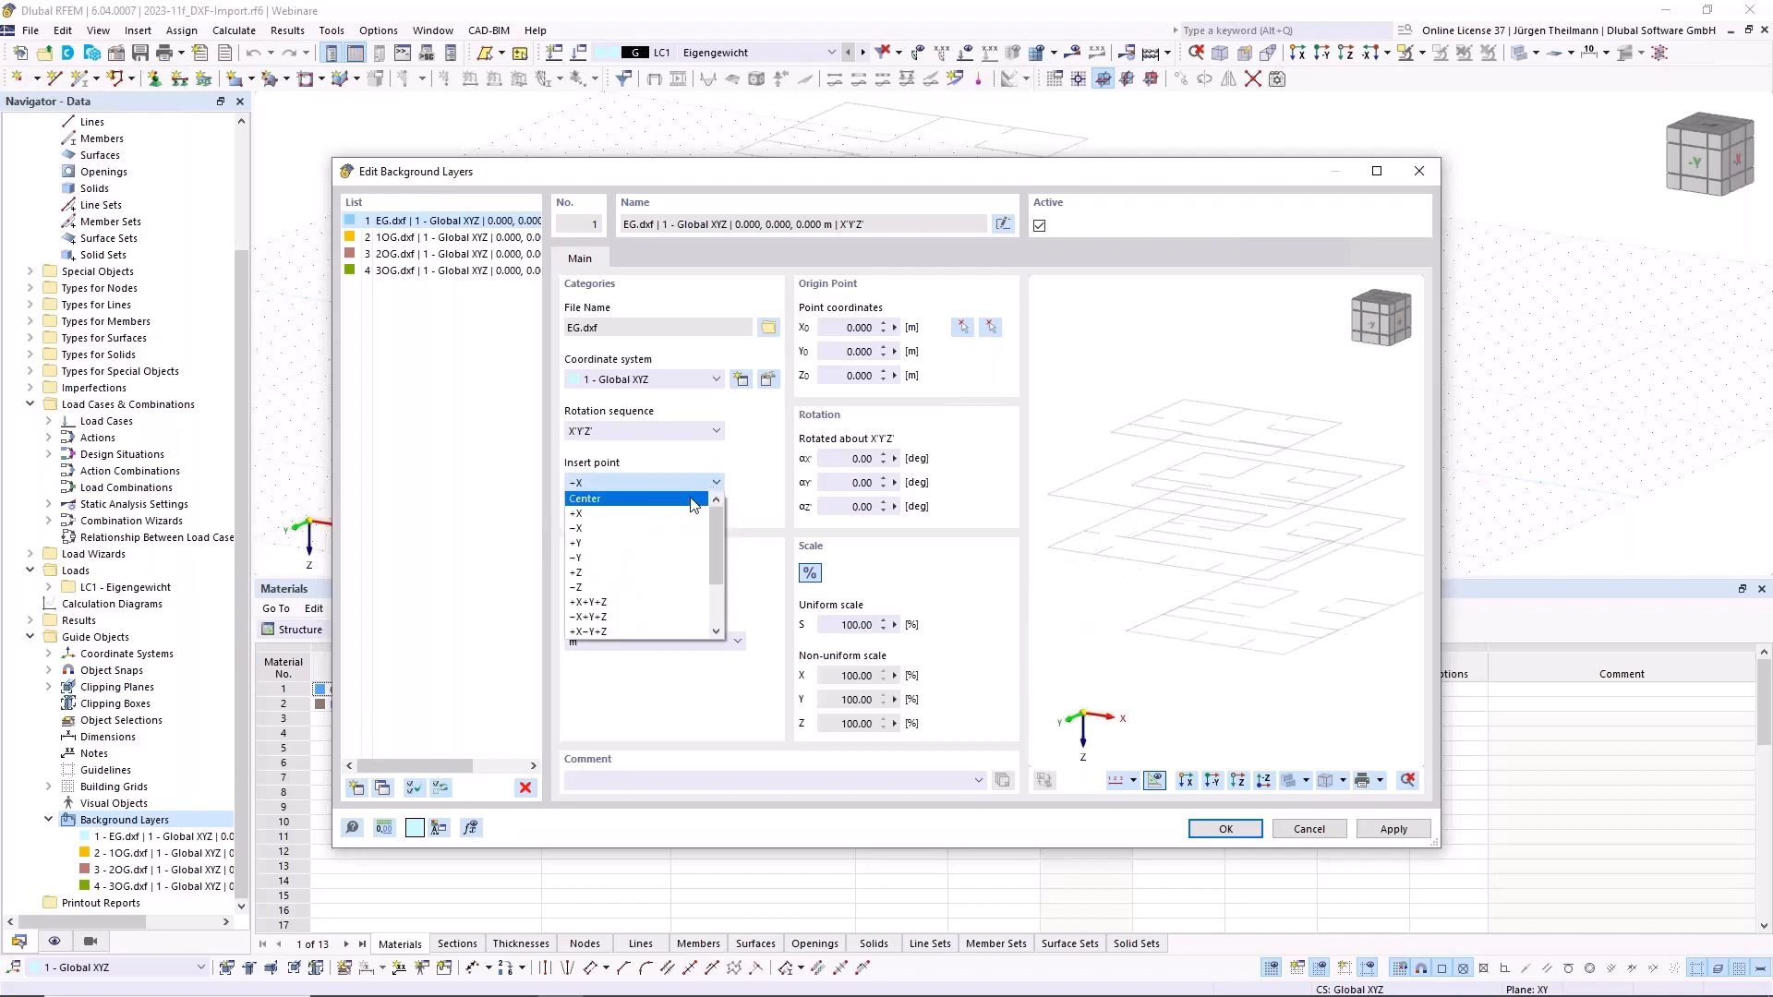
{"action": "left_click", "coordinate": [661, 558]}
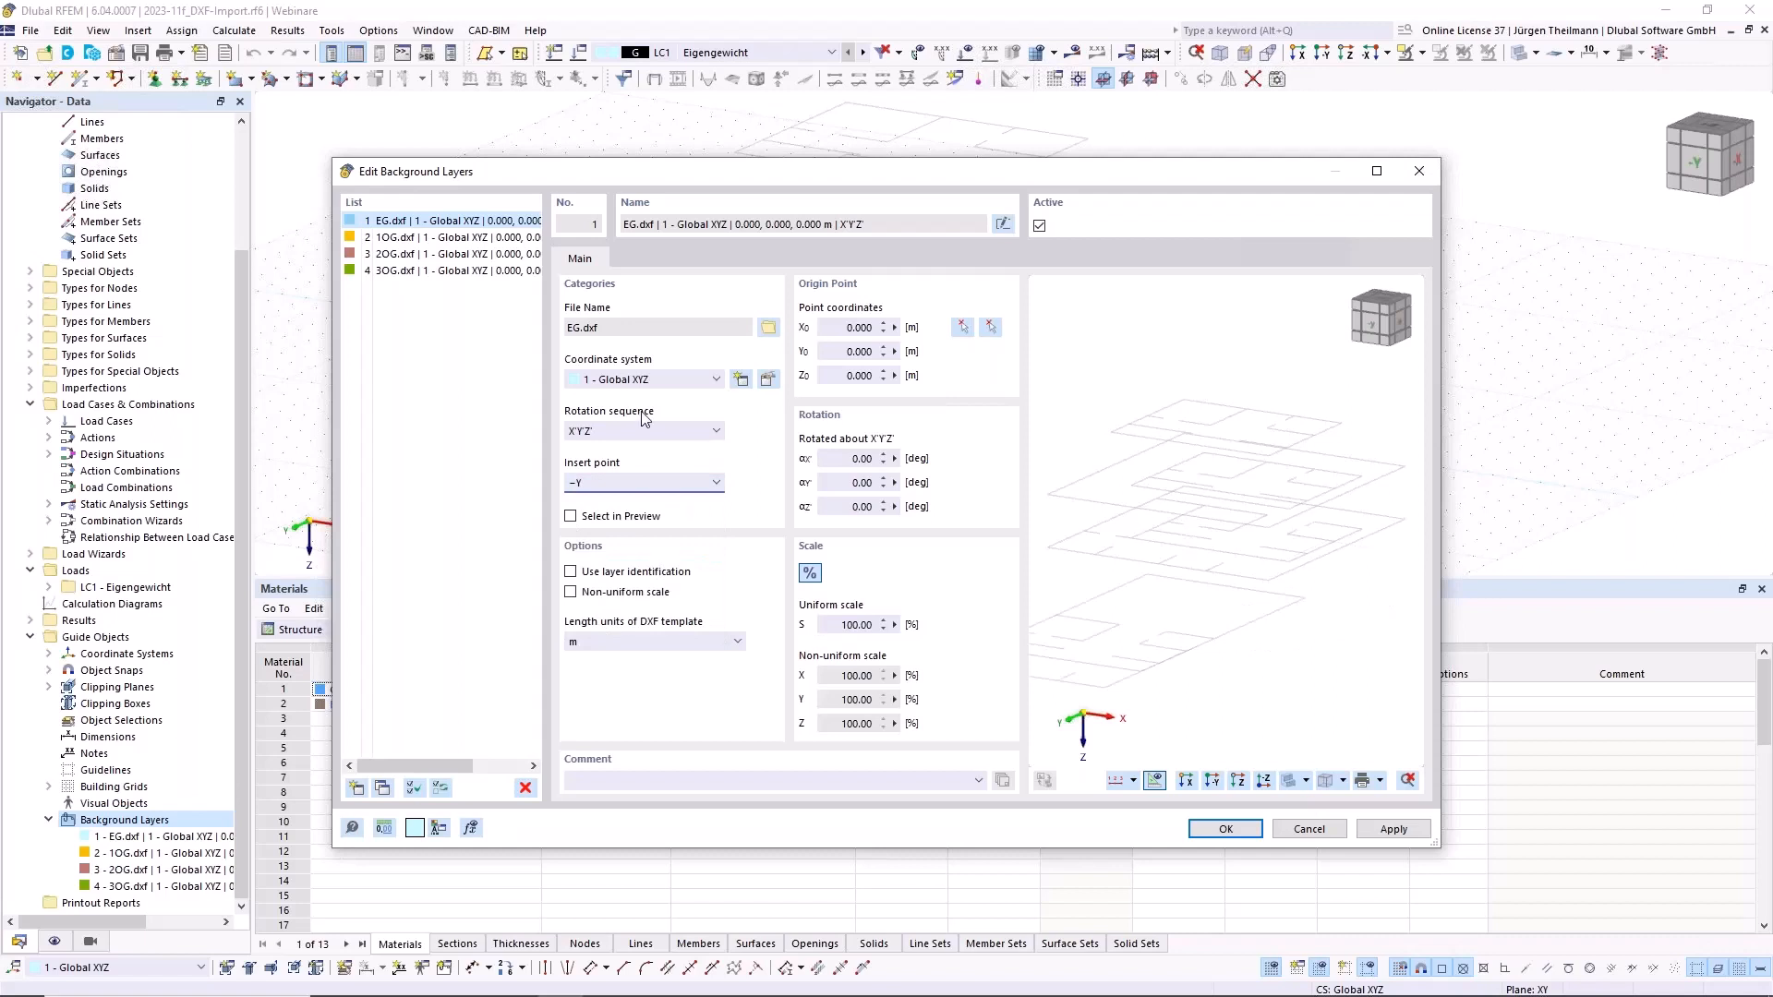
{"action": "left_click", "coordinate": [663, 476]}
{"action": "left_click", "coordinate": [664, 500]}
Step: Enable insert point selection in the preview for EG.dxf and pick its origin point in the model at 0.000, 0.000, 0.000 m
{"action": "left_click", "coordinate": [570, 517]}
{"action": "left_click", "coordinate": [963, 329]}
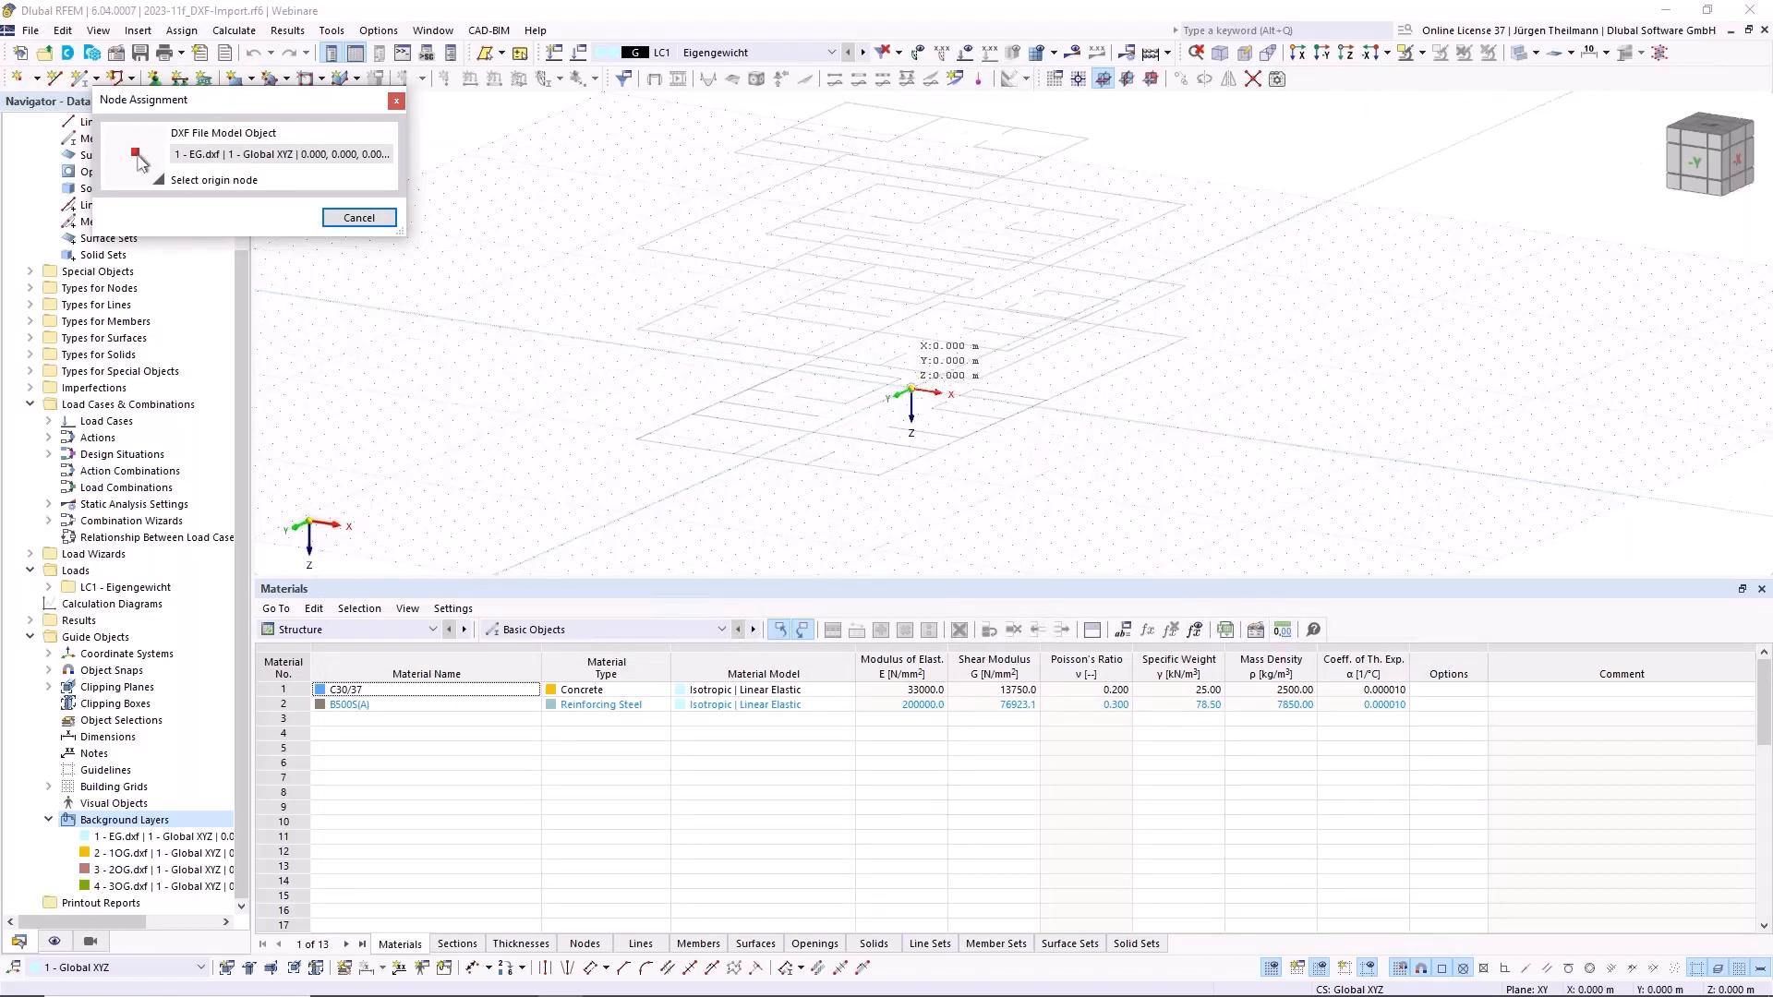
{"action": "left_click", "coordinate": [911, 389]}
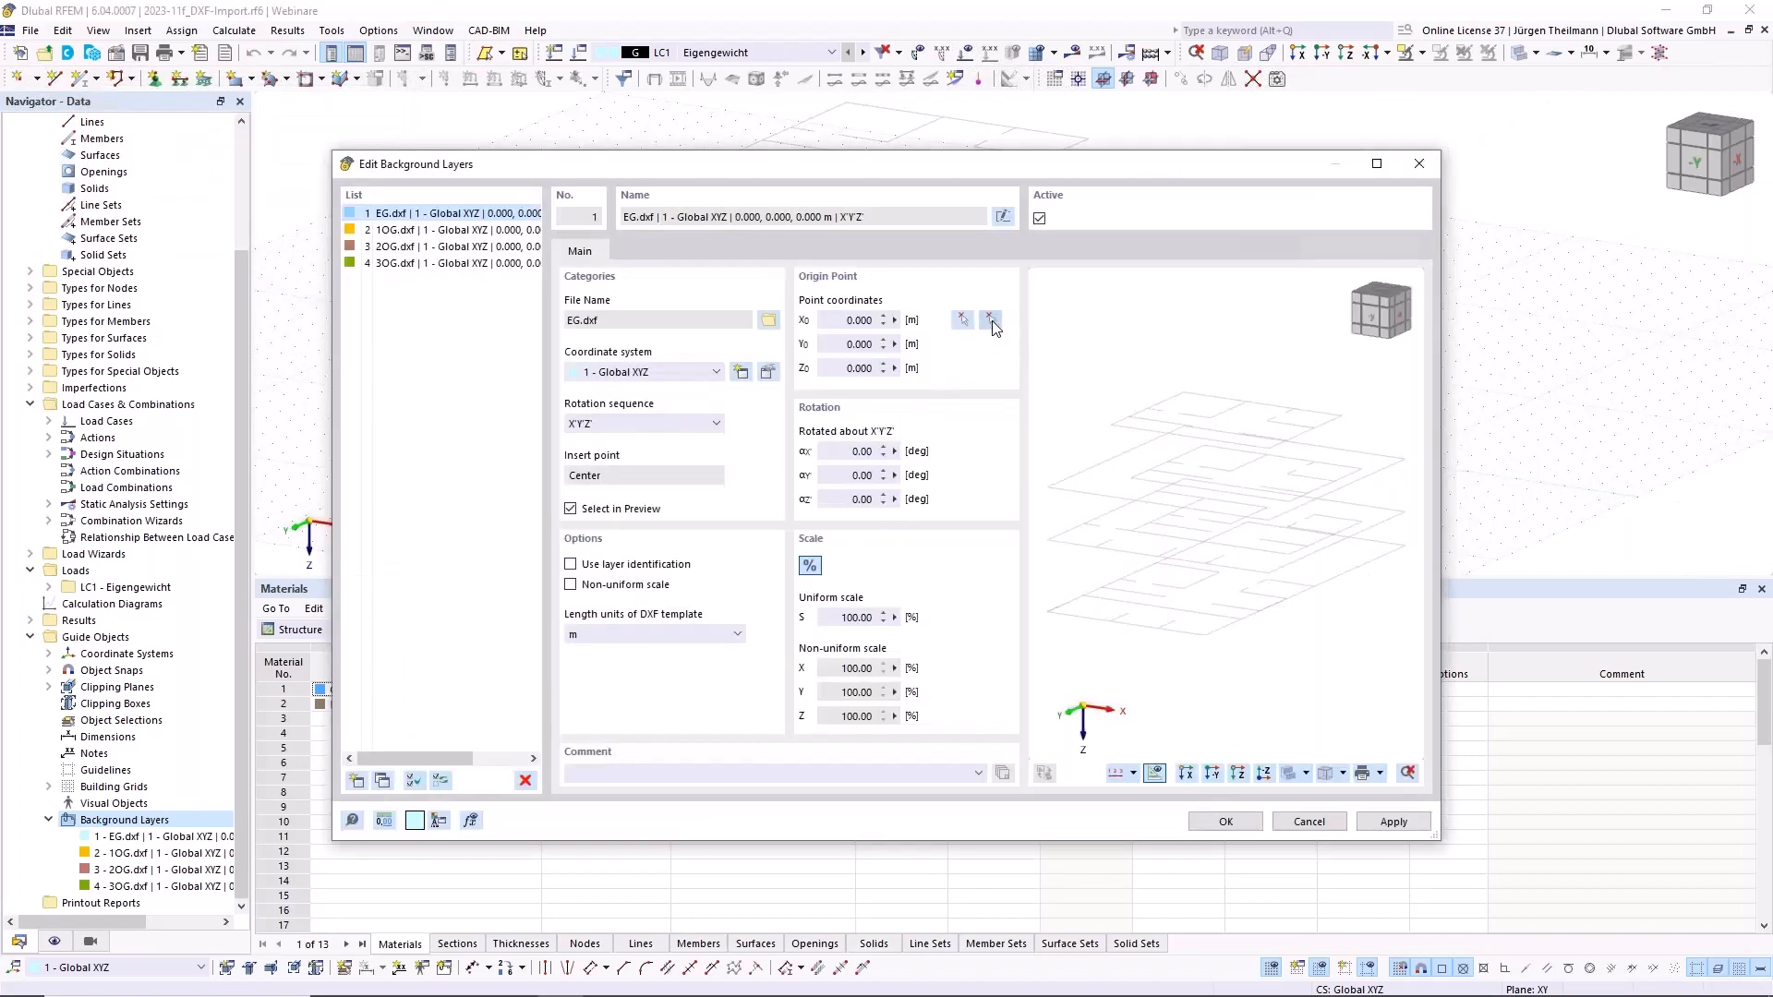
Step: Pick the EG.dxf plan's corner node at X 5.000 m, Y -1.000 m in the preview as its insert point and apply the change
{"action": "left_click", "coordinate": [991, 323]}
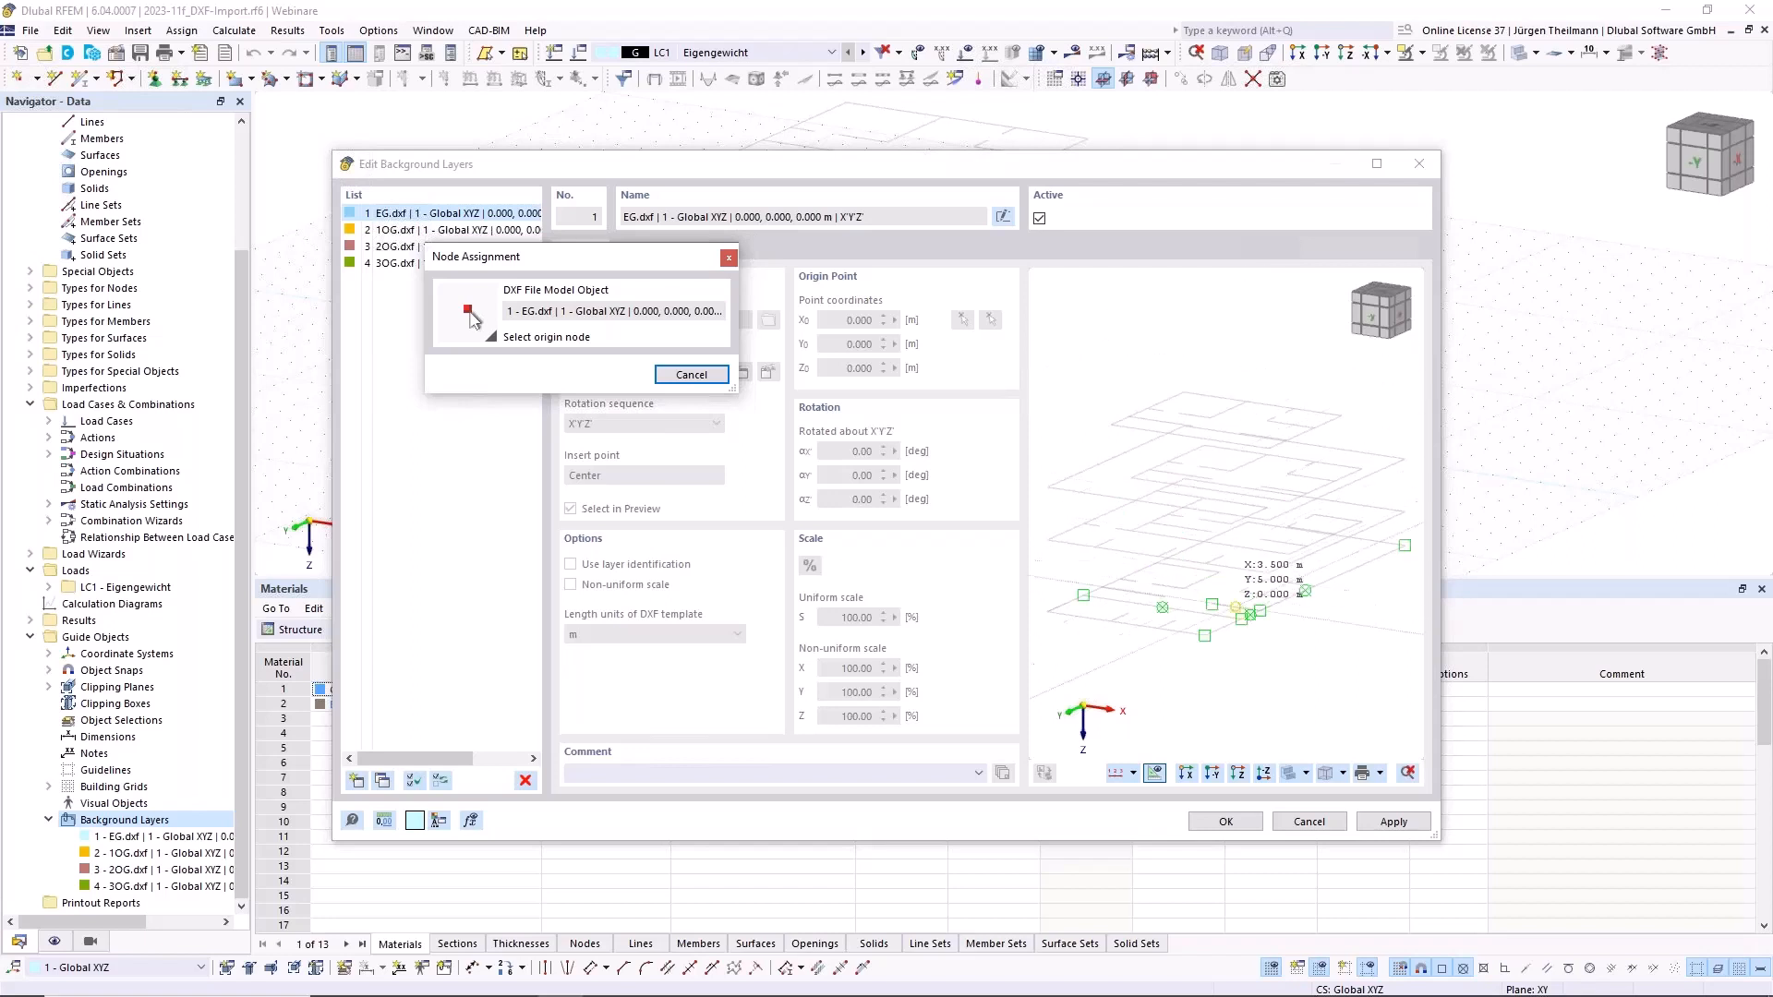
{"action": "scroll", "coordinate": [1304, 591], "scroll_direction": "up", "scroll_amount": 2}
{"action": "scroll", "coordinate": [1304, 589], "scroll_direction": "up", "scroll_amount": 2}
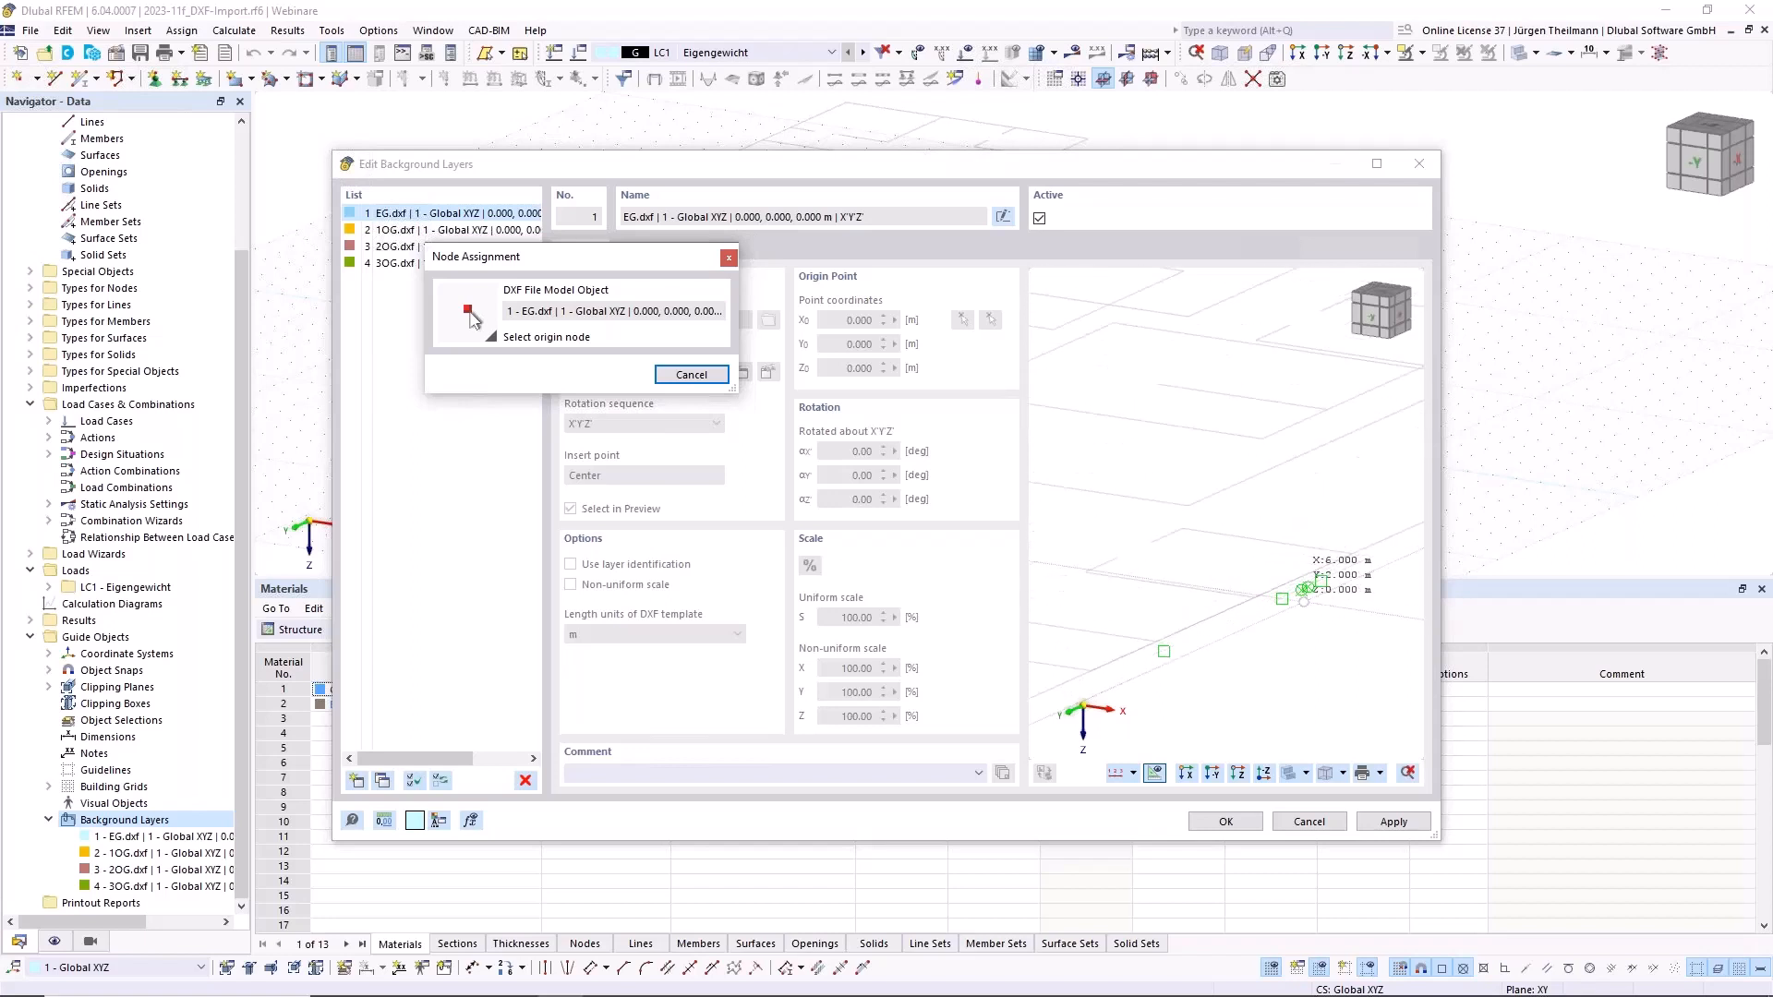
{"action": "middle_click_drag", "start_coordinate": [1304, 601], "coordinate": [1182, 611]}
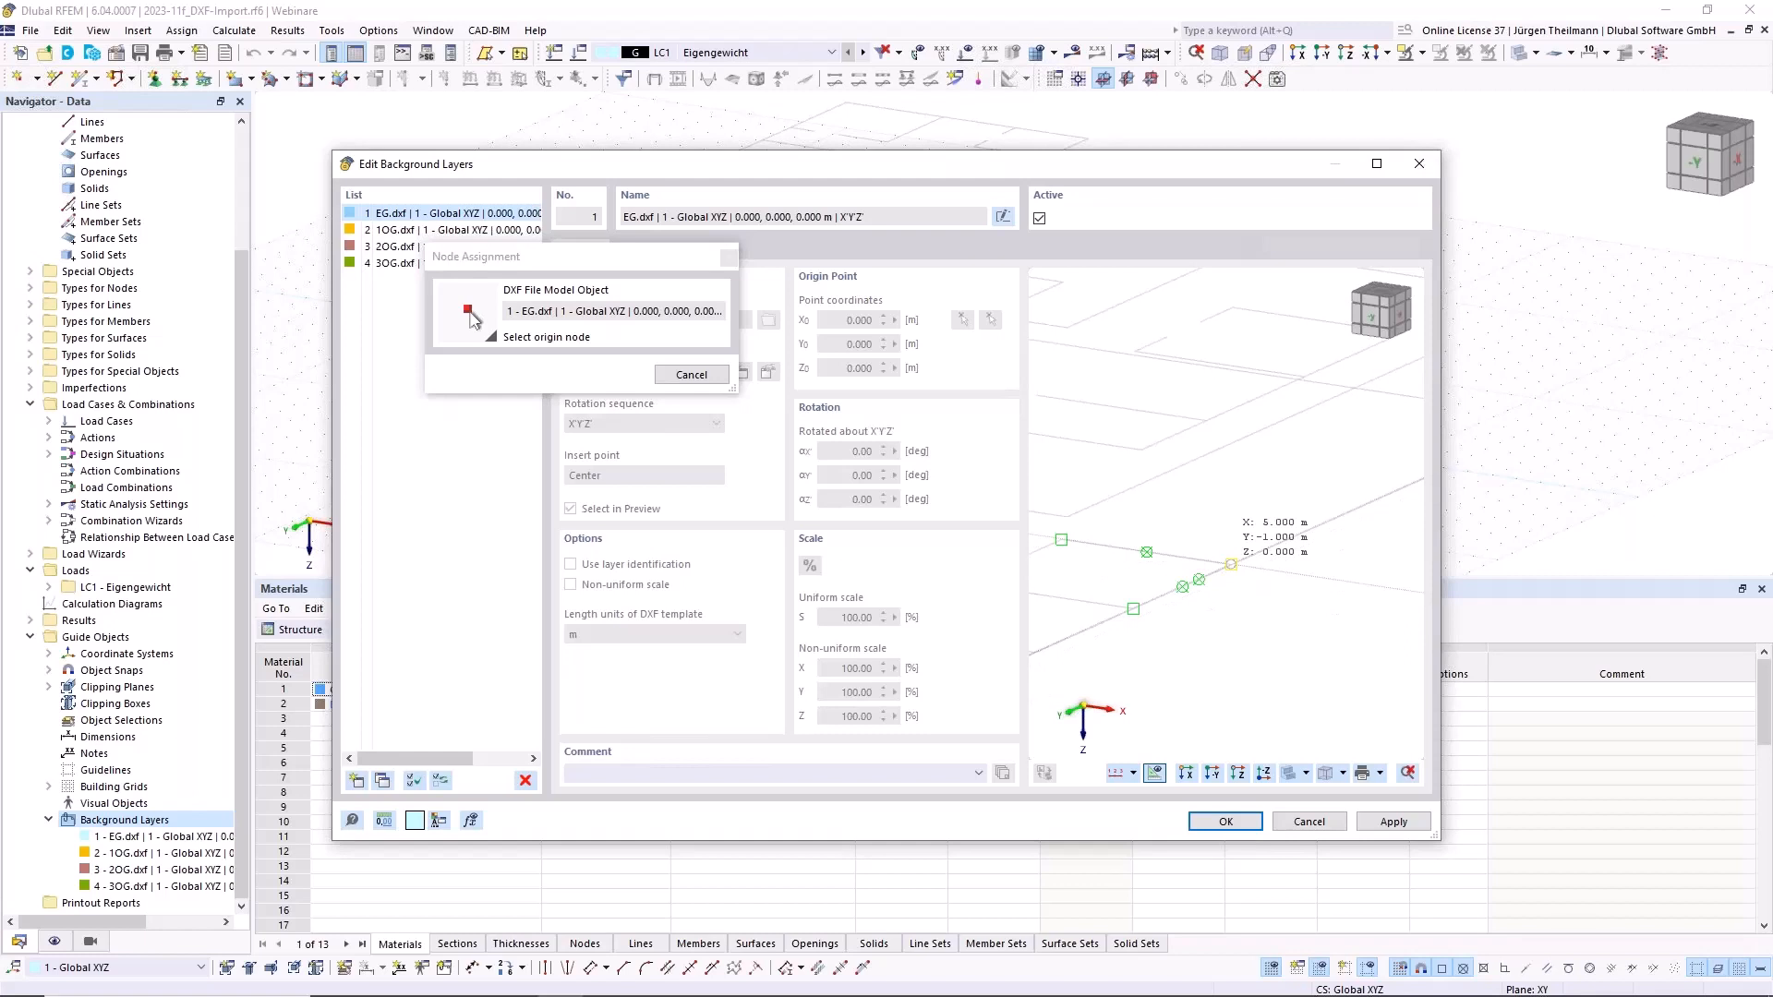
{"action": "left_click", "coordinate": [1231, 564]}
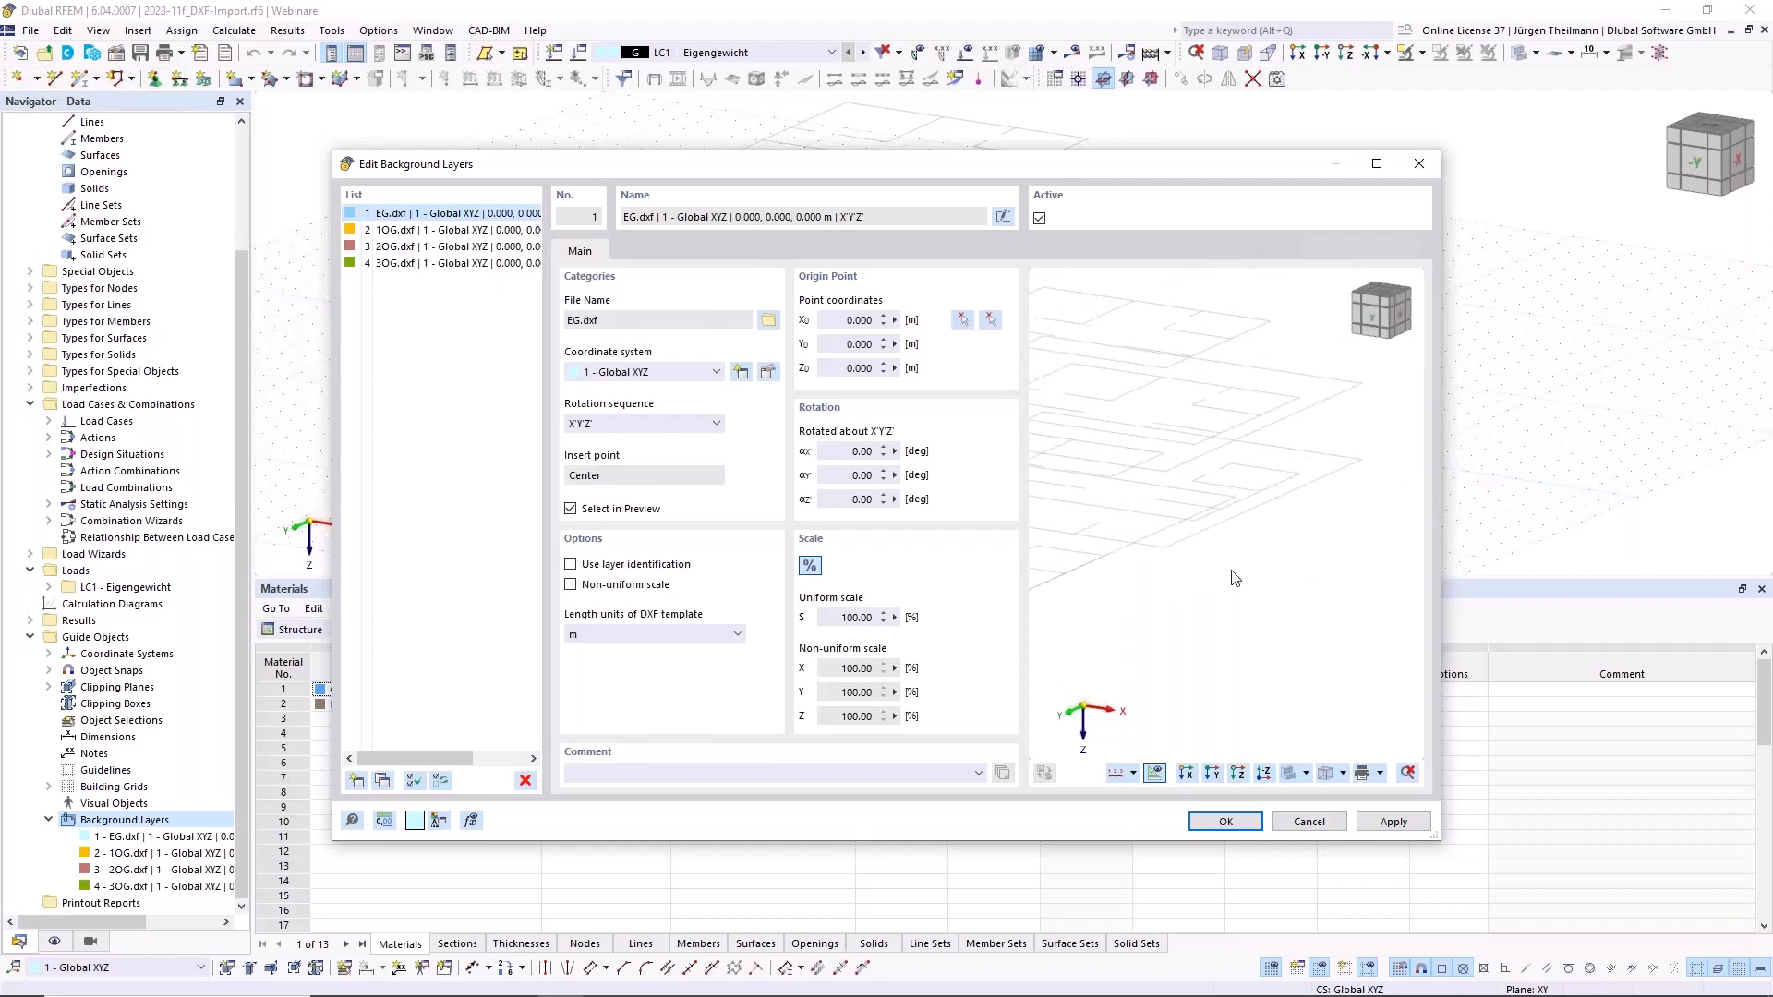
{"action": "left_click", "coordinate": [1394, 822]}
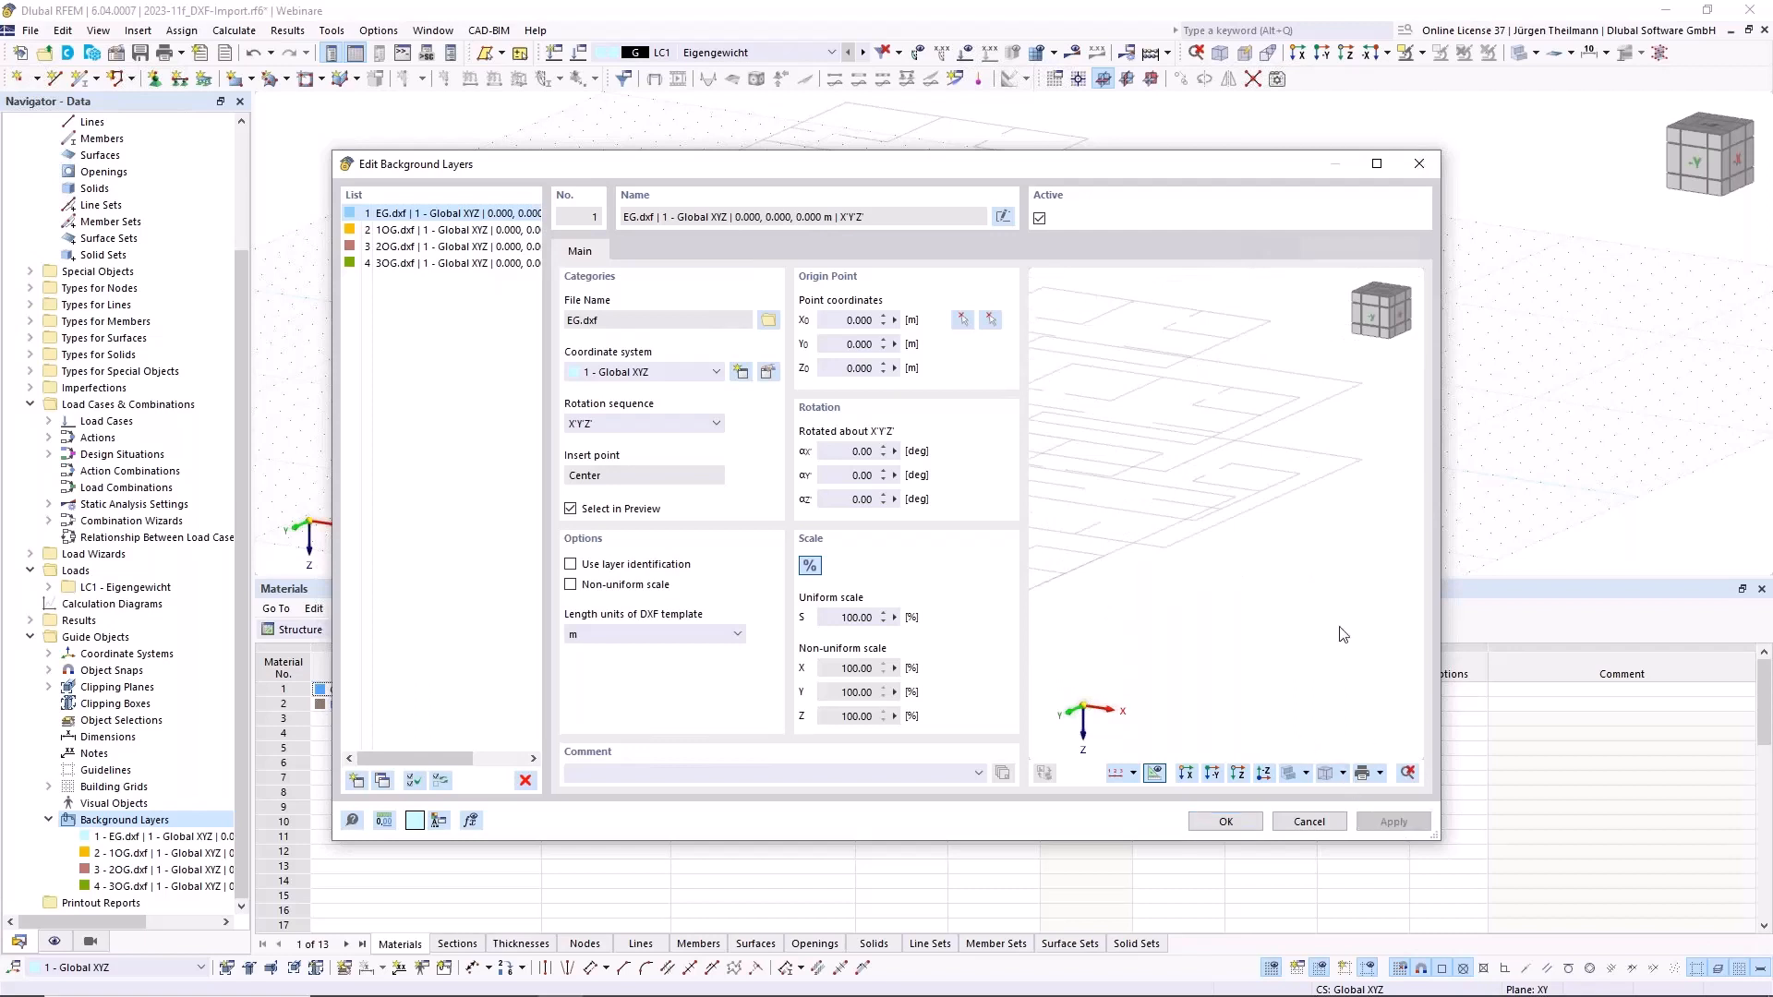
{"action": "middle_click_drag", "start_coordinate": [1260, 616], "coordinate": [1302, 594]}
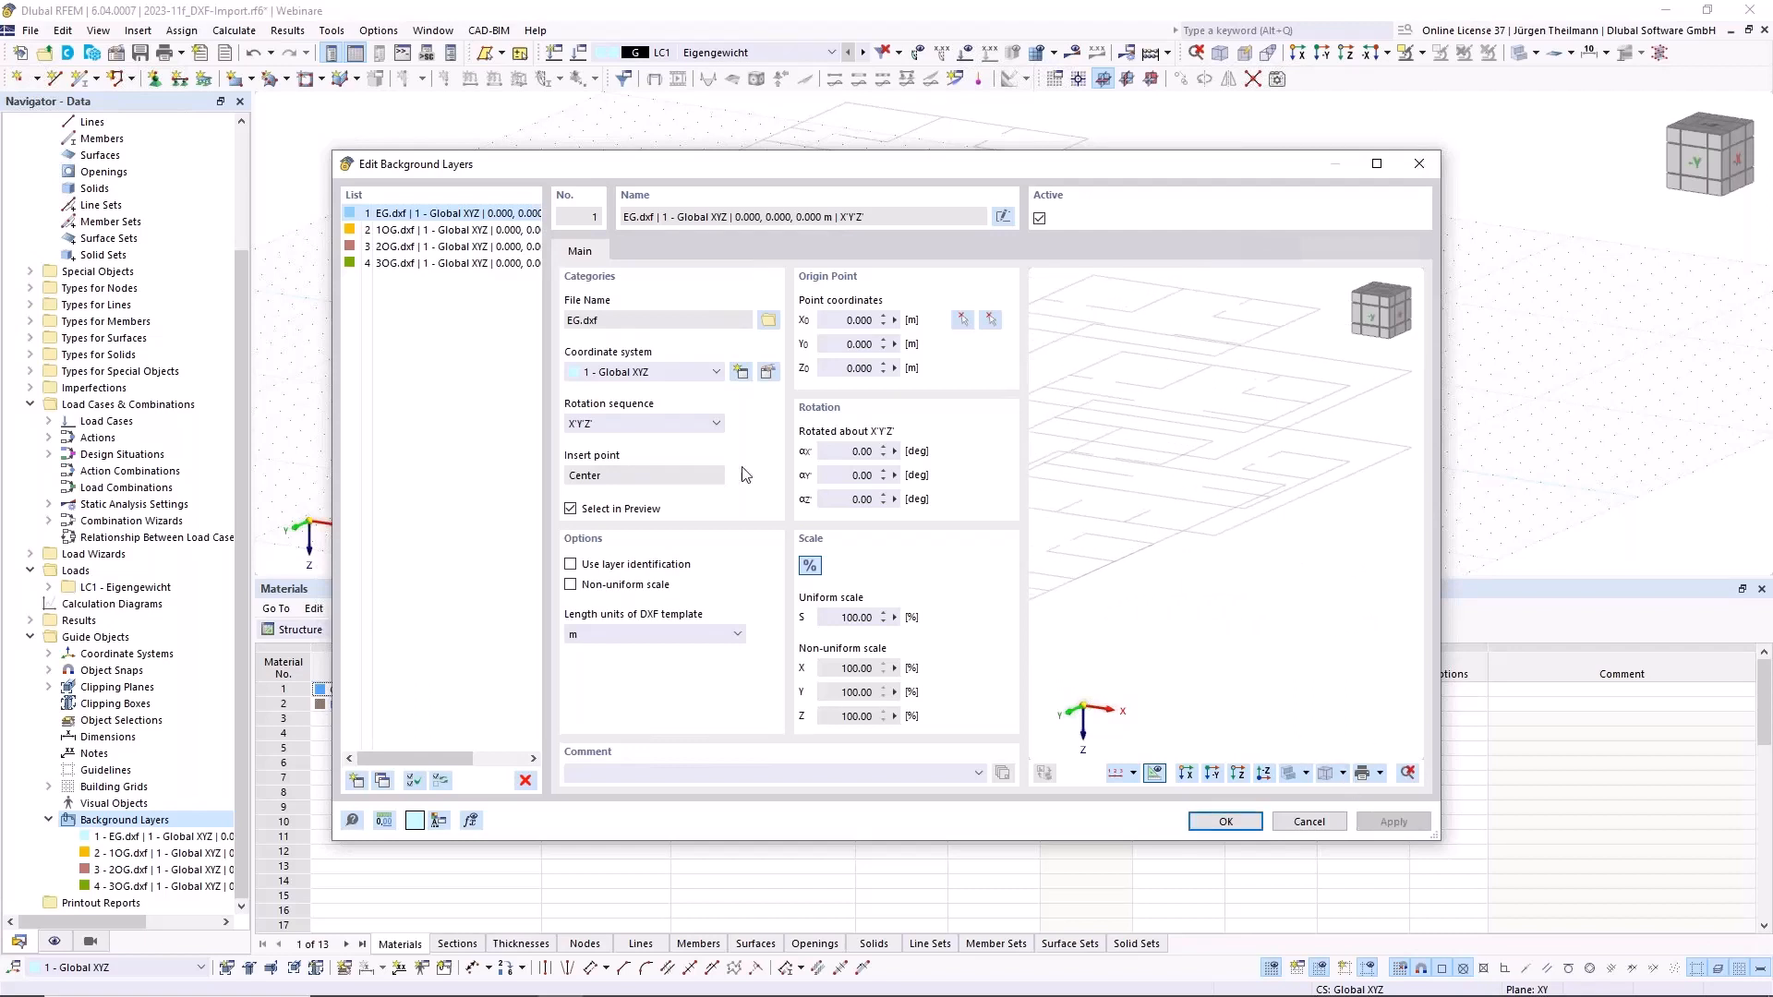
Step: Enable preview selection for the 1OG.dxf layer, pick the plan's outer corner at X 6.000 m as its insert point and apply the change
{"action": "left_click", "coordinate": [368, 233]}
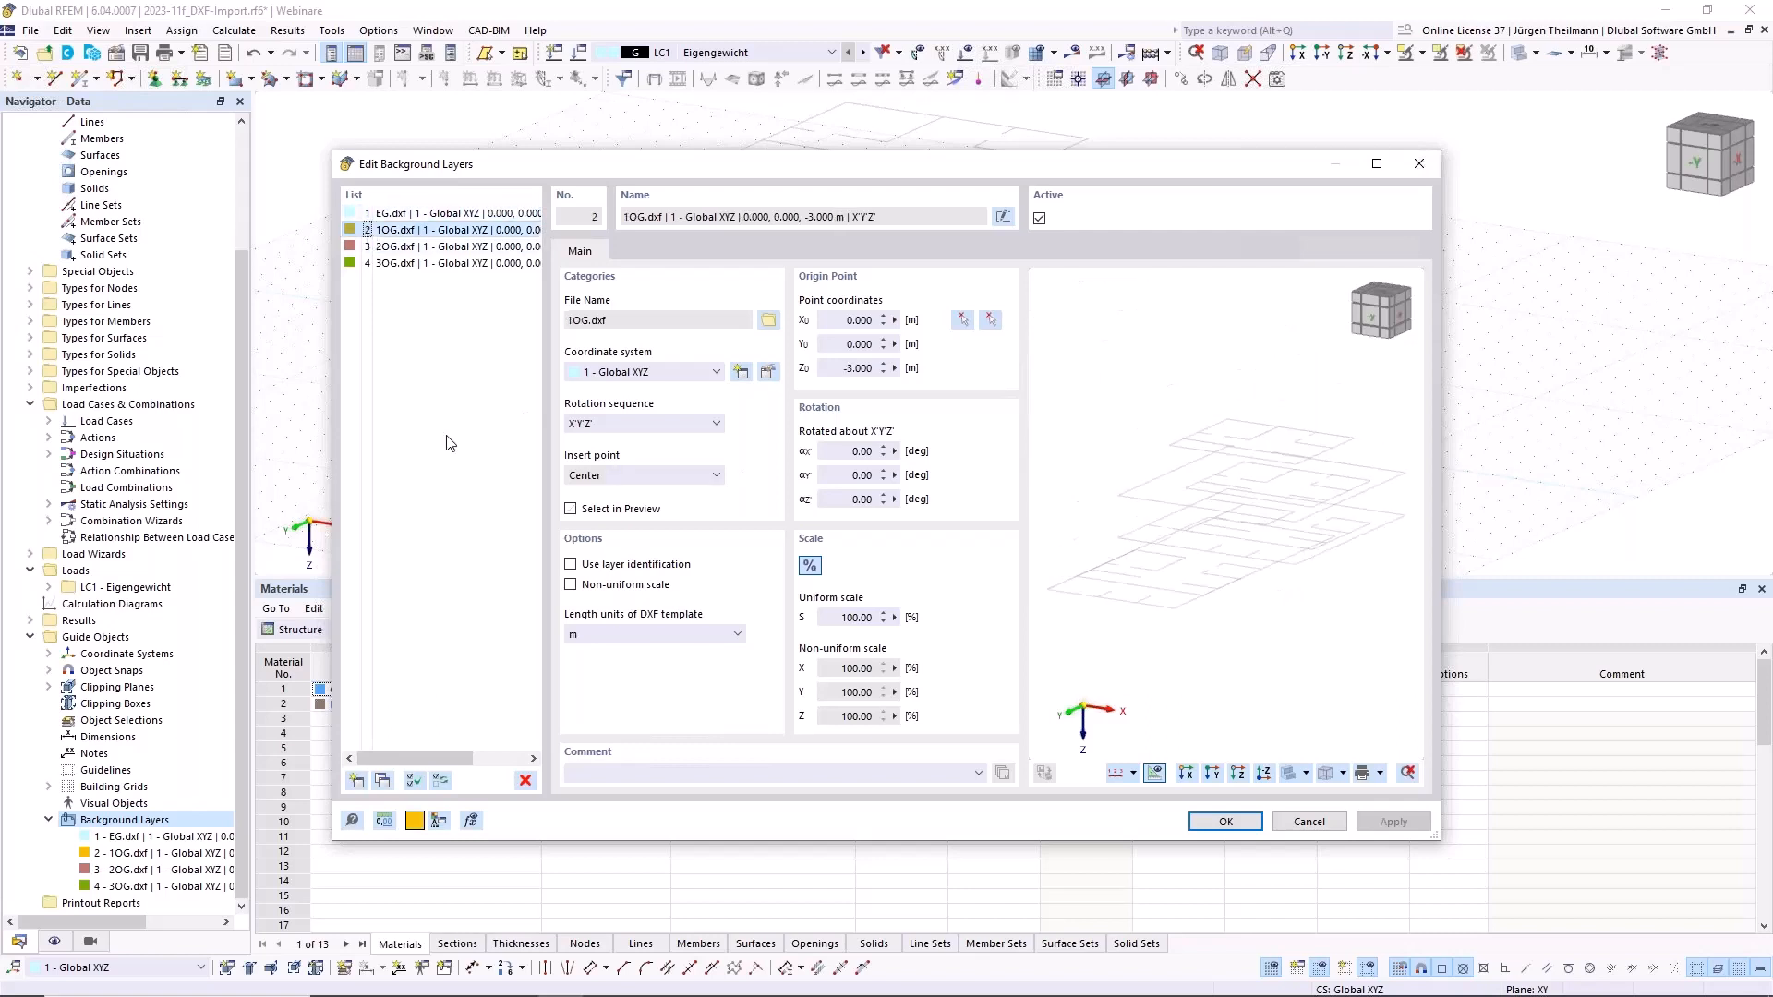
{"action": "left_click", "coordinate": [572, 510]}
{"action": "left_click", "coordinate": [990, 320]}
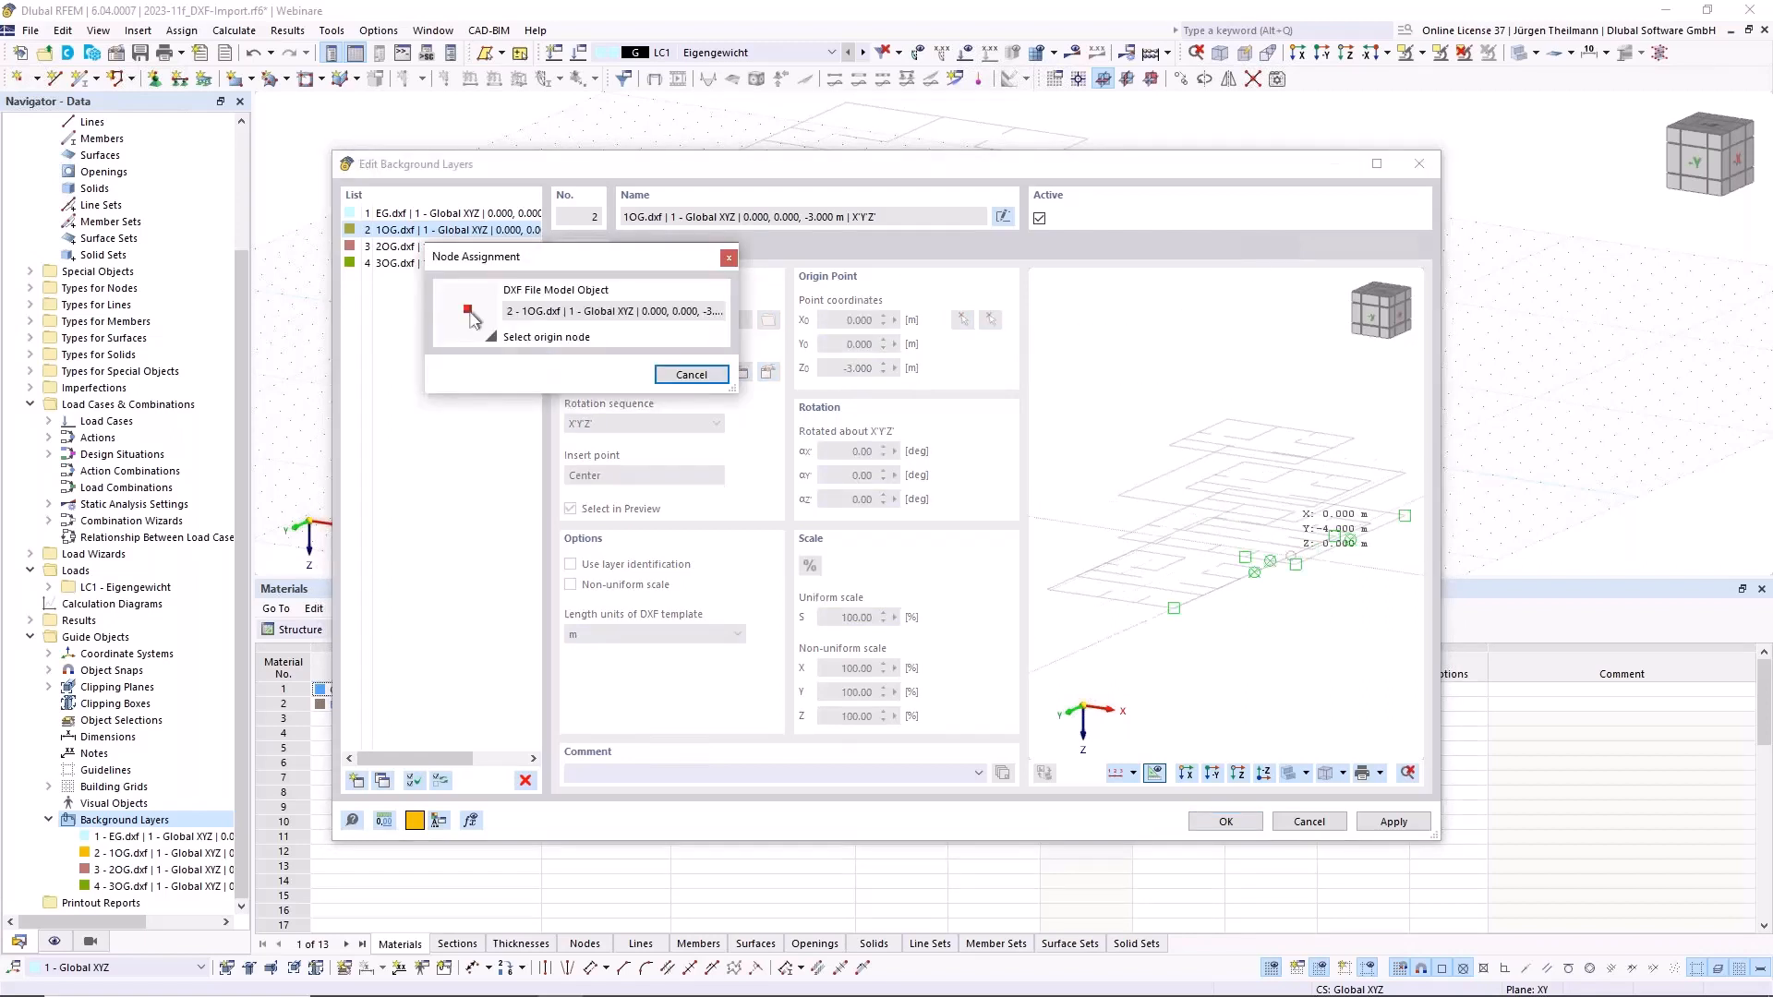
{"action": "middle_click_drag", "start_coordinate": [1350, 582], "coordinate": [1270, 613]}
{"action": "scroll", "coordinate": [1274, 609], "scroll_direction": "up", "scroll_amount": 4}
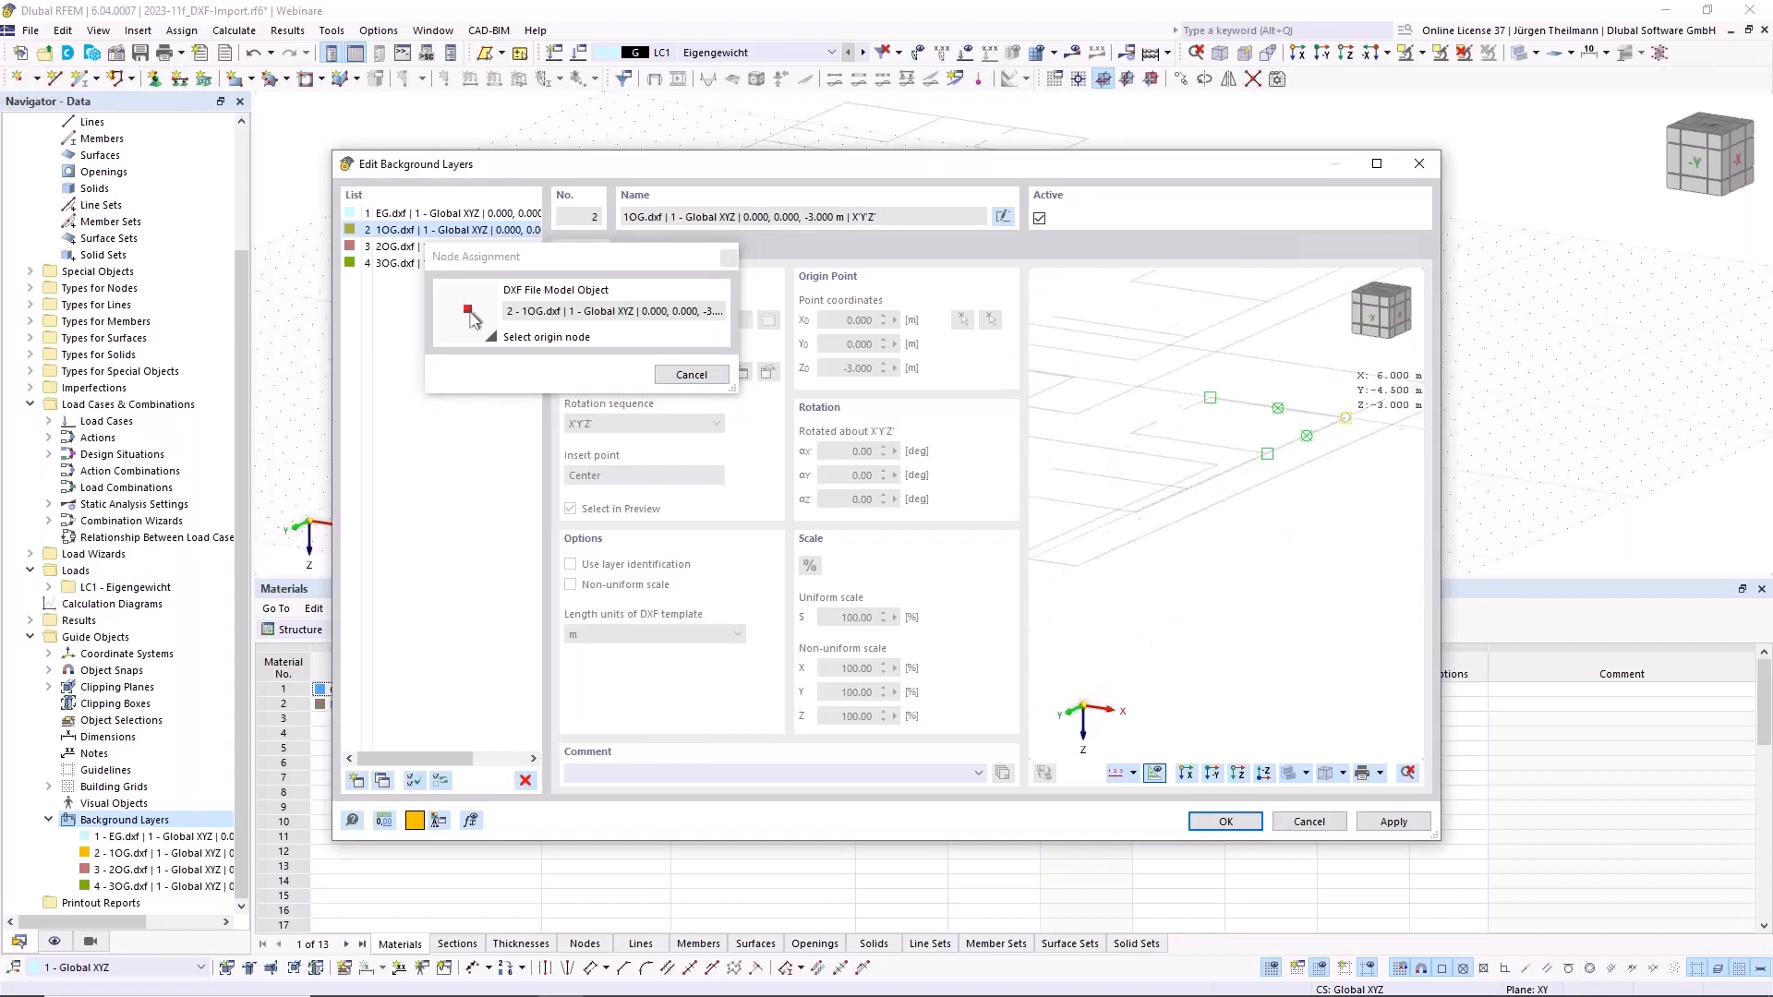
{"action": "left_click", "coordinate": [1345, 417]}
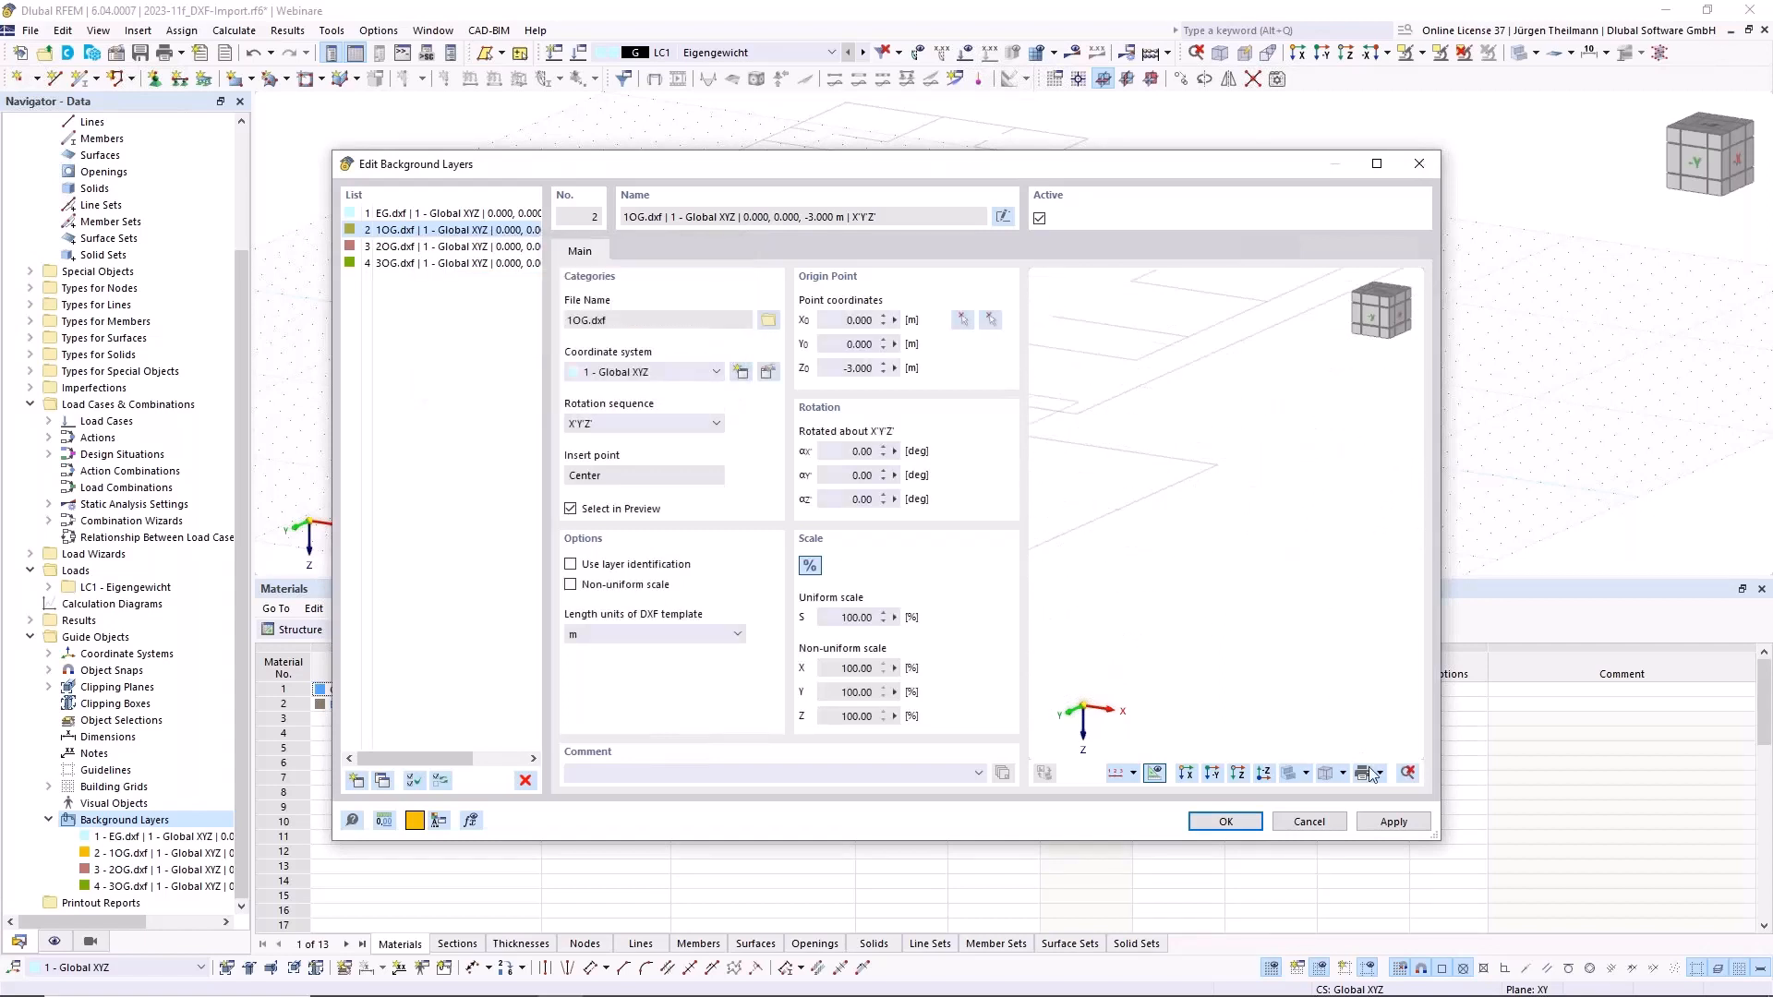
{"action": "left_click", "coordinate": [1393, 822]}
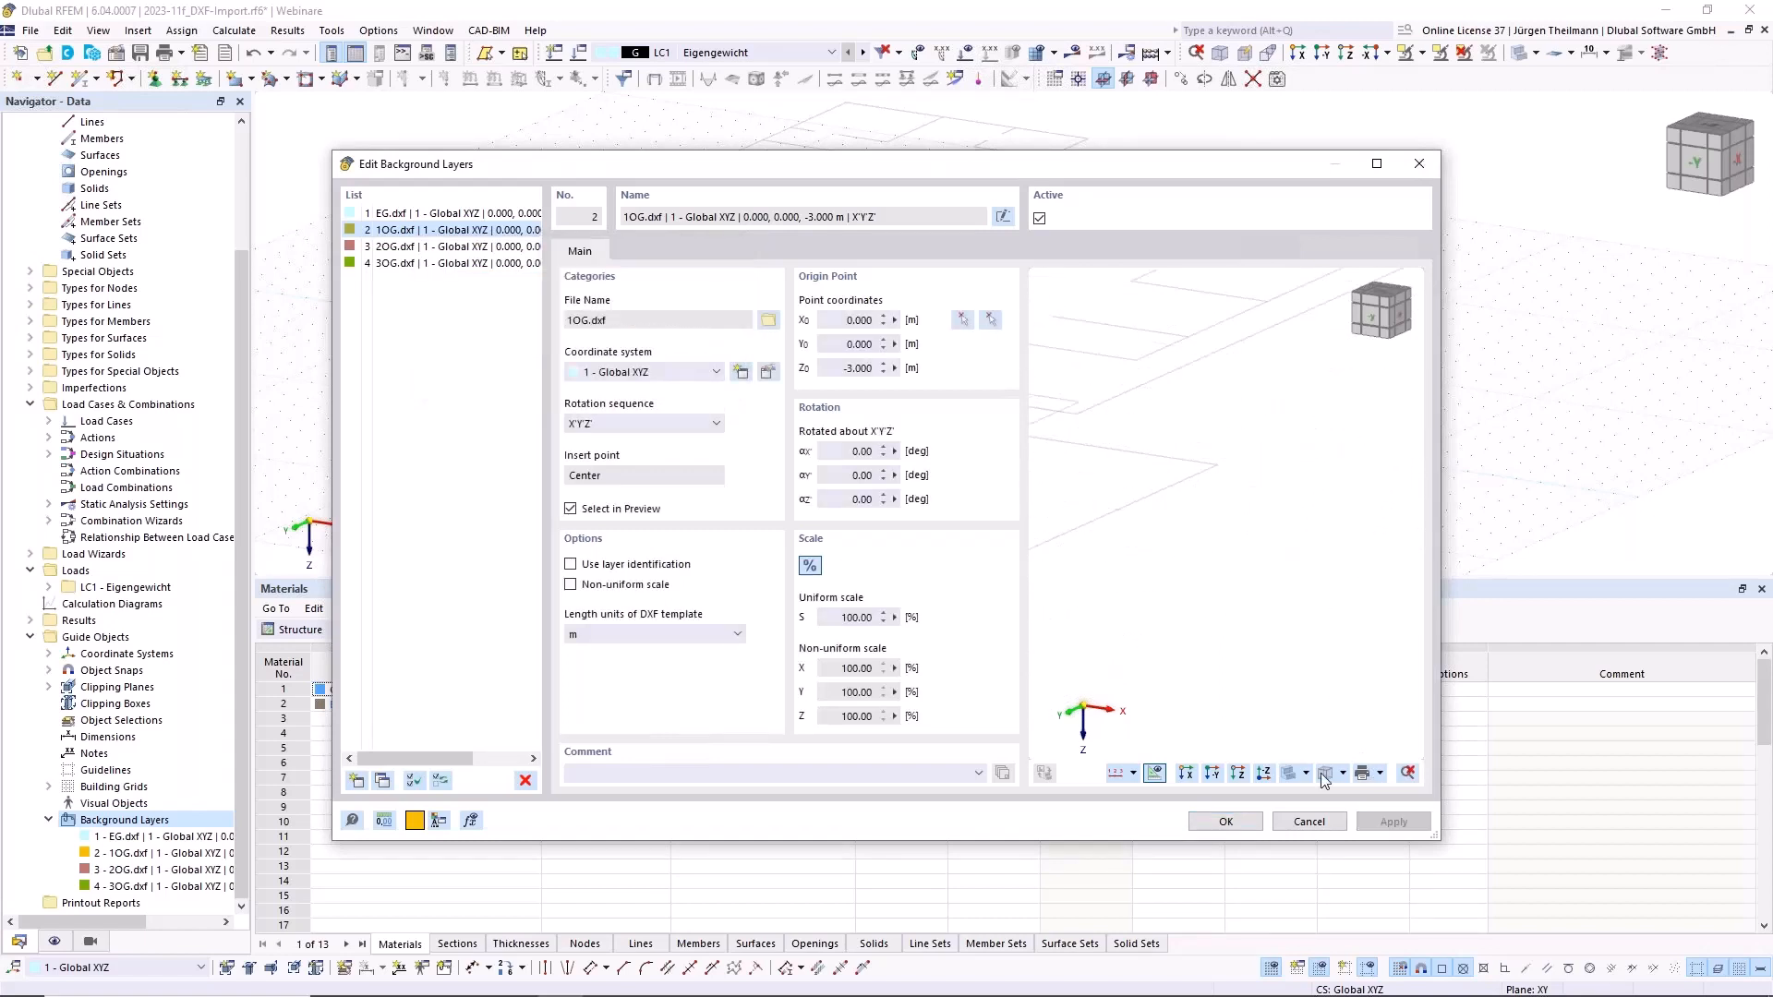
Step: Enable preview selection for the 2OG.dxf layer, pick the plan's corner at X 6.000 m, Y -4.500 m as its insert point and apply the change
{"action": "left_click", "coordinate": [382, 247]}
{"action": "left_click", "coordinate": [570, 509]}
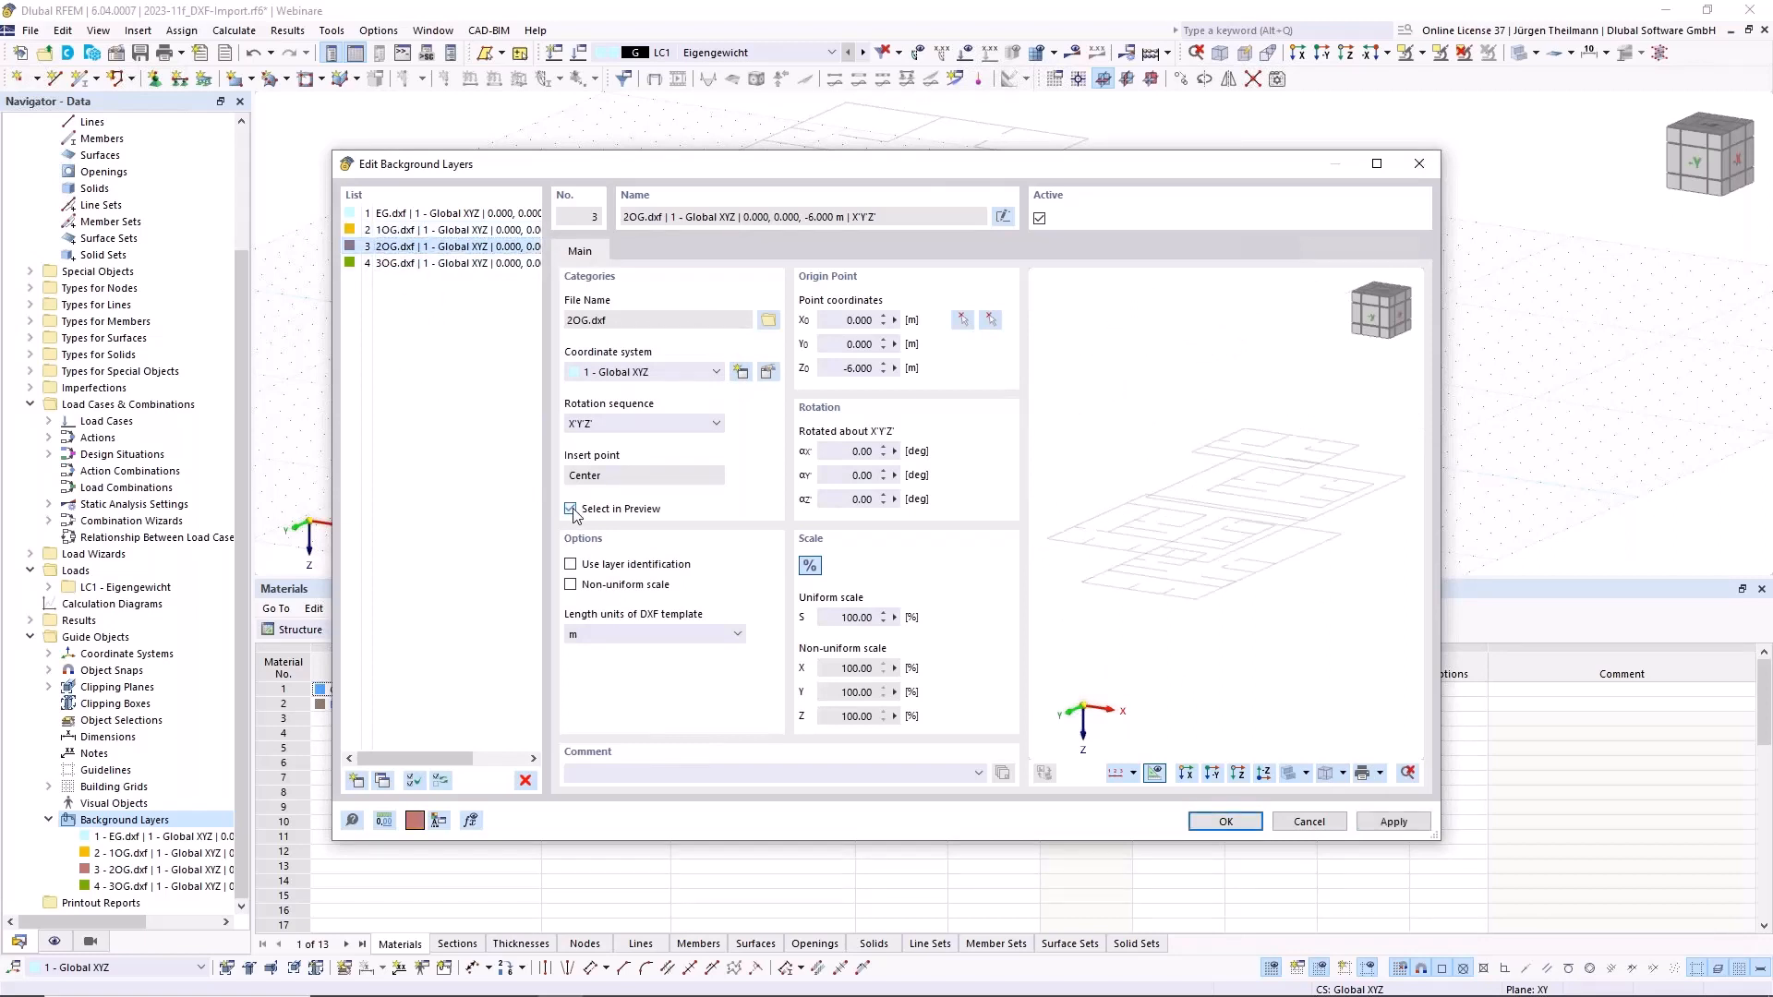
{"action": "left_click", "coordinate": [990, 318]}
{"action": "scroll", "coordinate": [1344, 545], "scroll_direction": "up", "scroll_amount": 3}
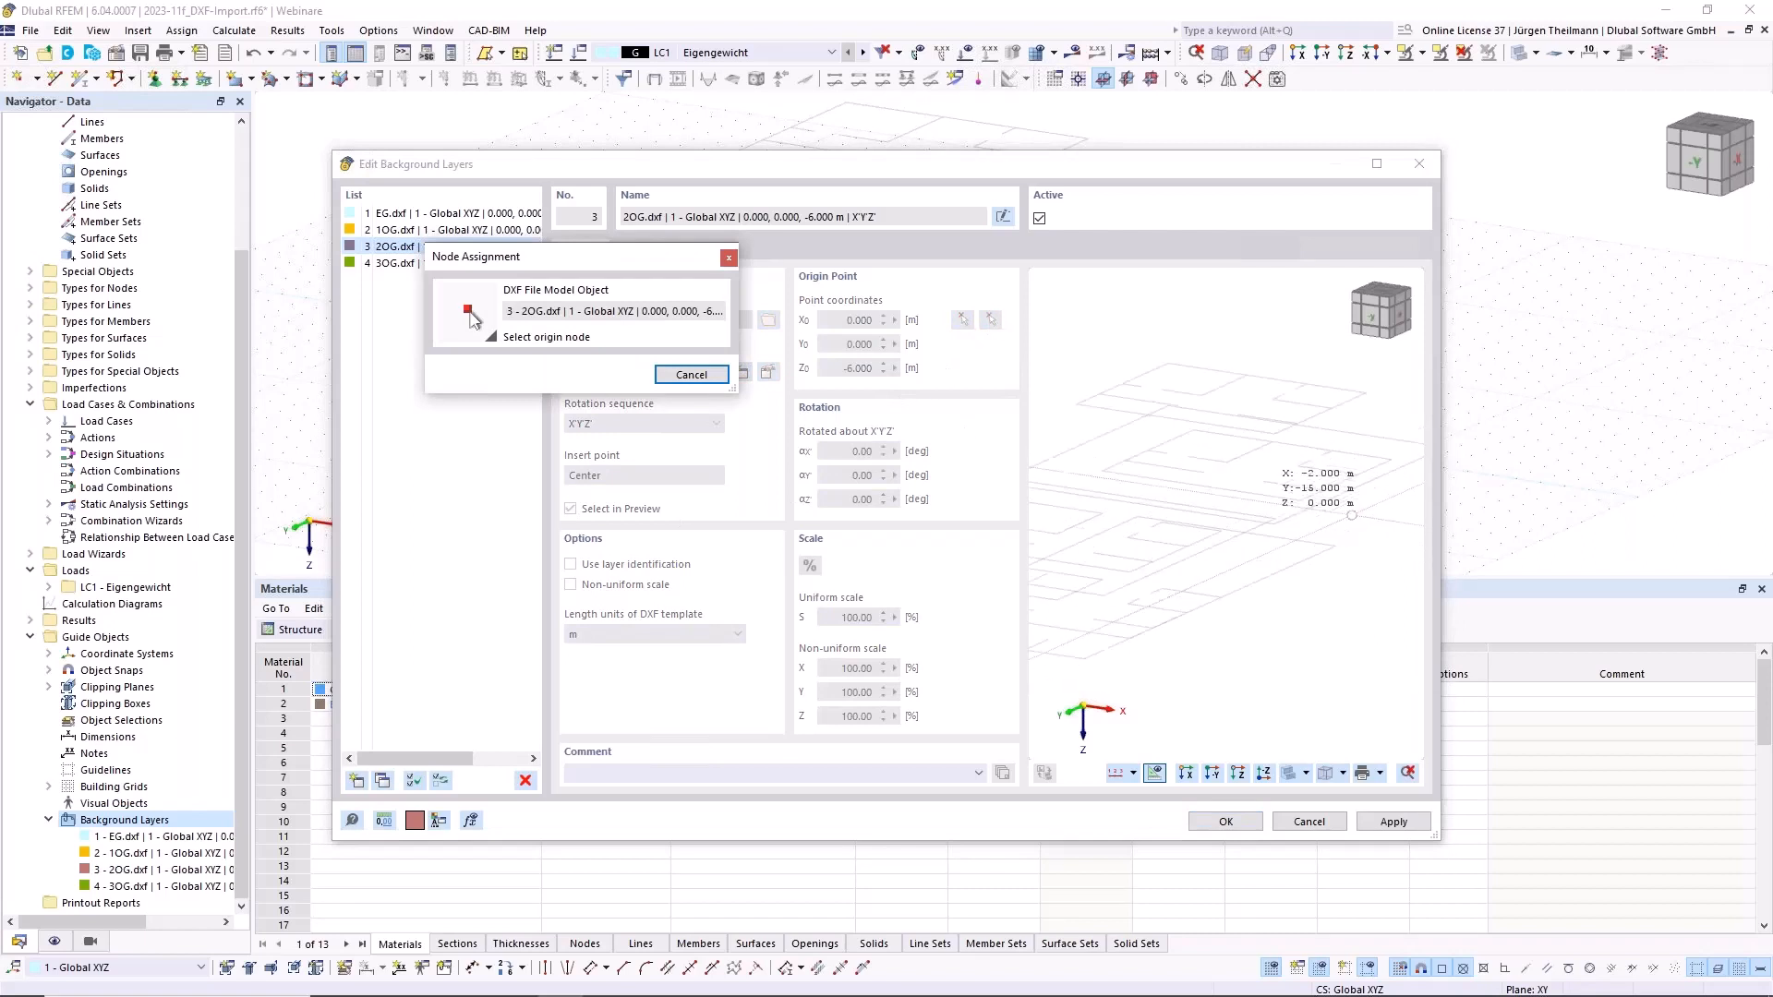
{"action": "scroll", "coordinate": [1379, 457], "scroll_direction": "up", "scroll_amount": 3}
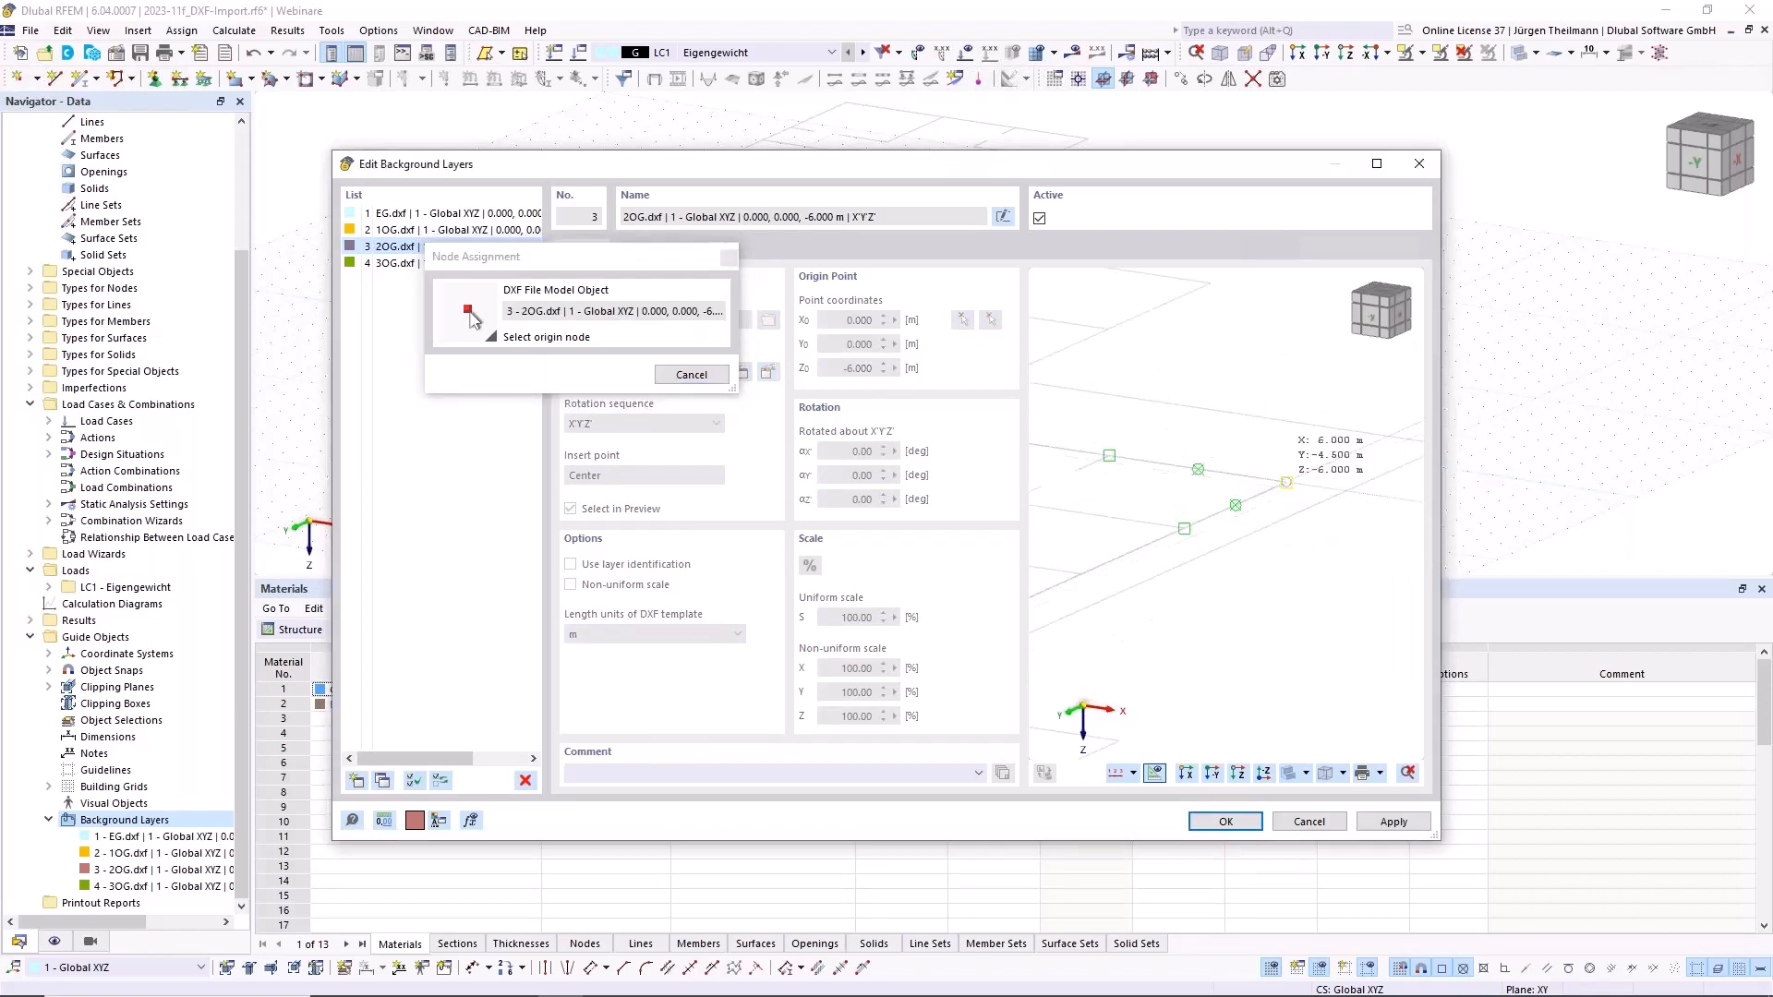
{"action": "left_click", "coordinate": [1286, 482]}
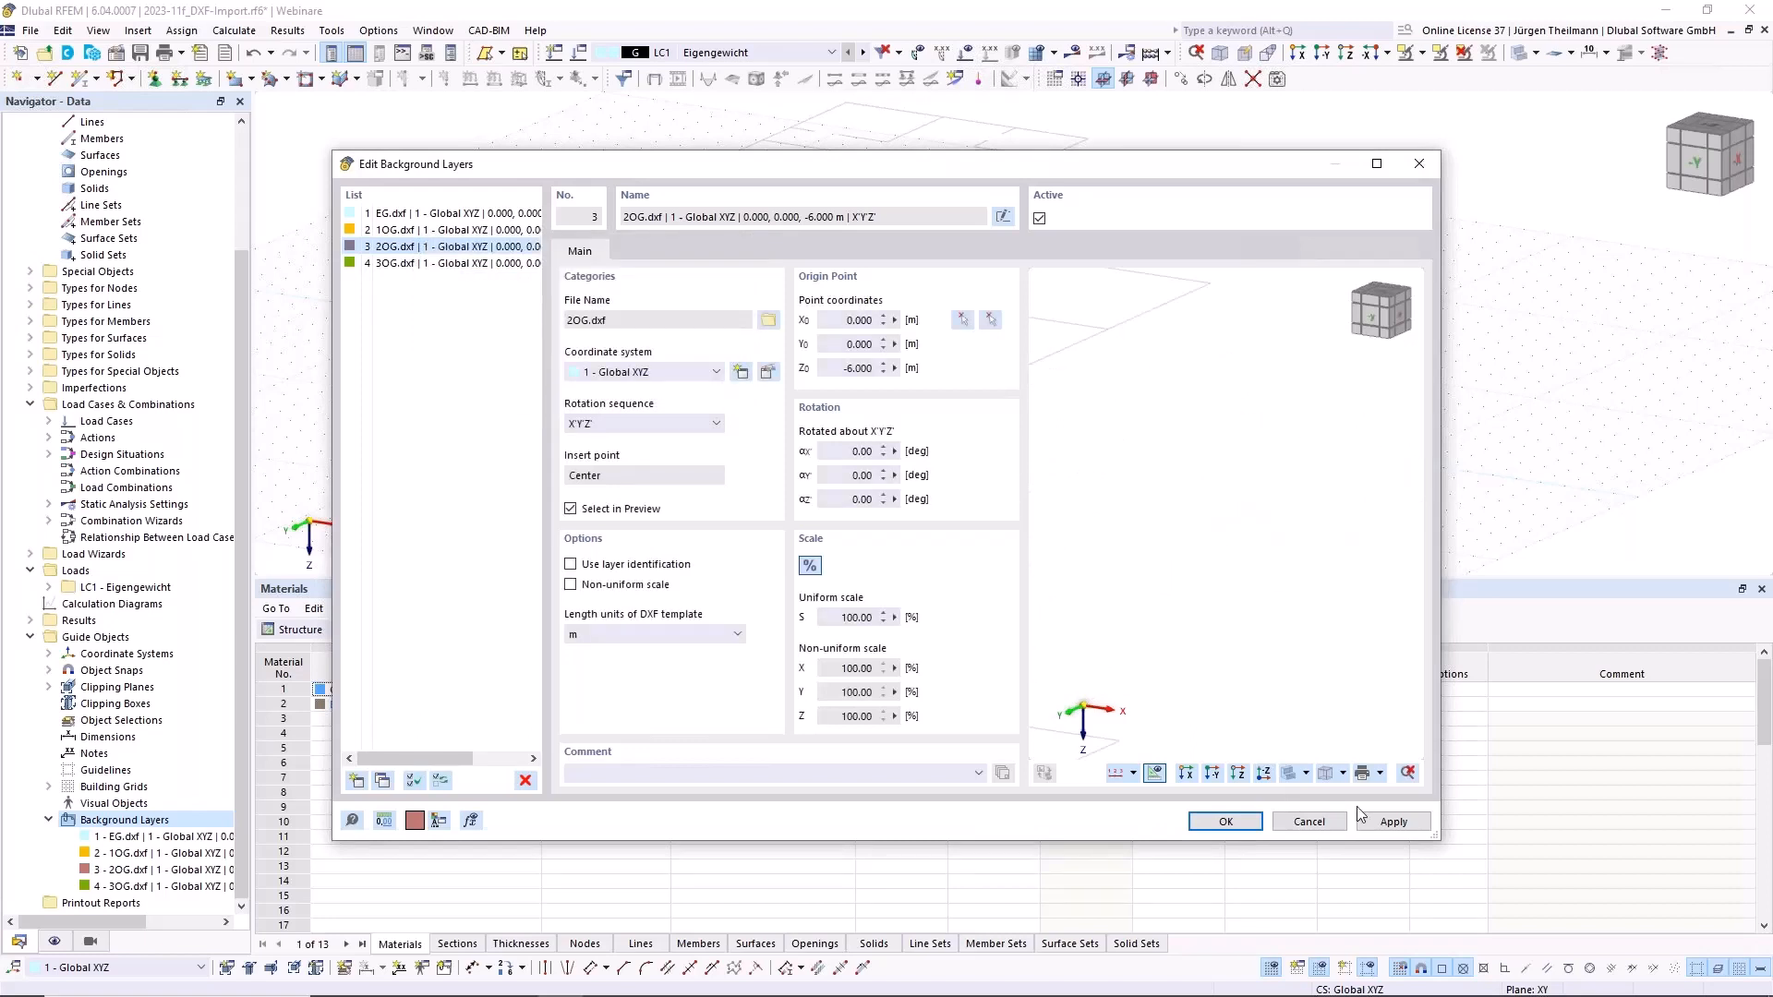
{"action": "left_click", "coordinate": [1380, 821]}
Step: Enable preview selection for the 3OG.dxf layer, pick the plan's corner node as its insert point and accept all background layer edits
{"action": "left_click", "coordinate": [429, 264]}
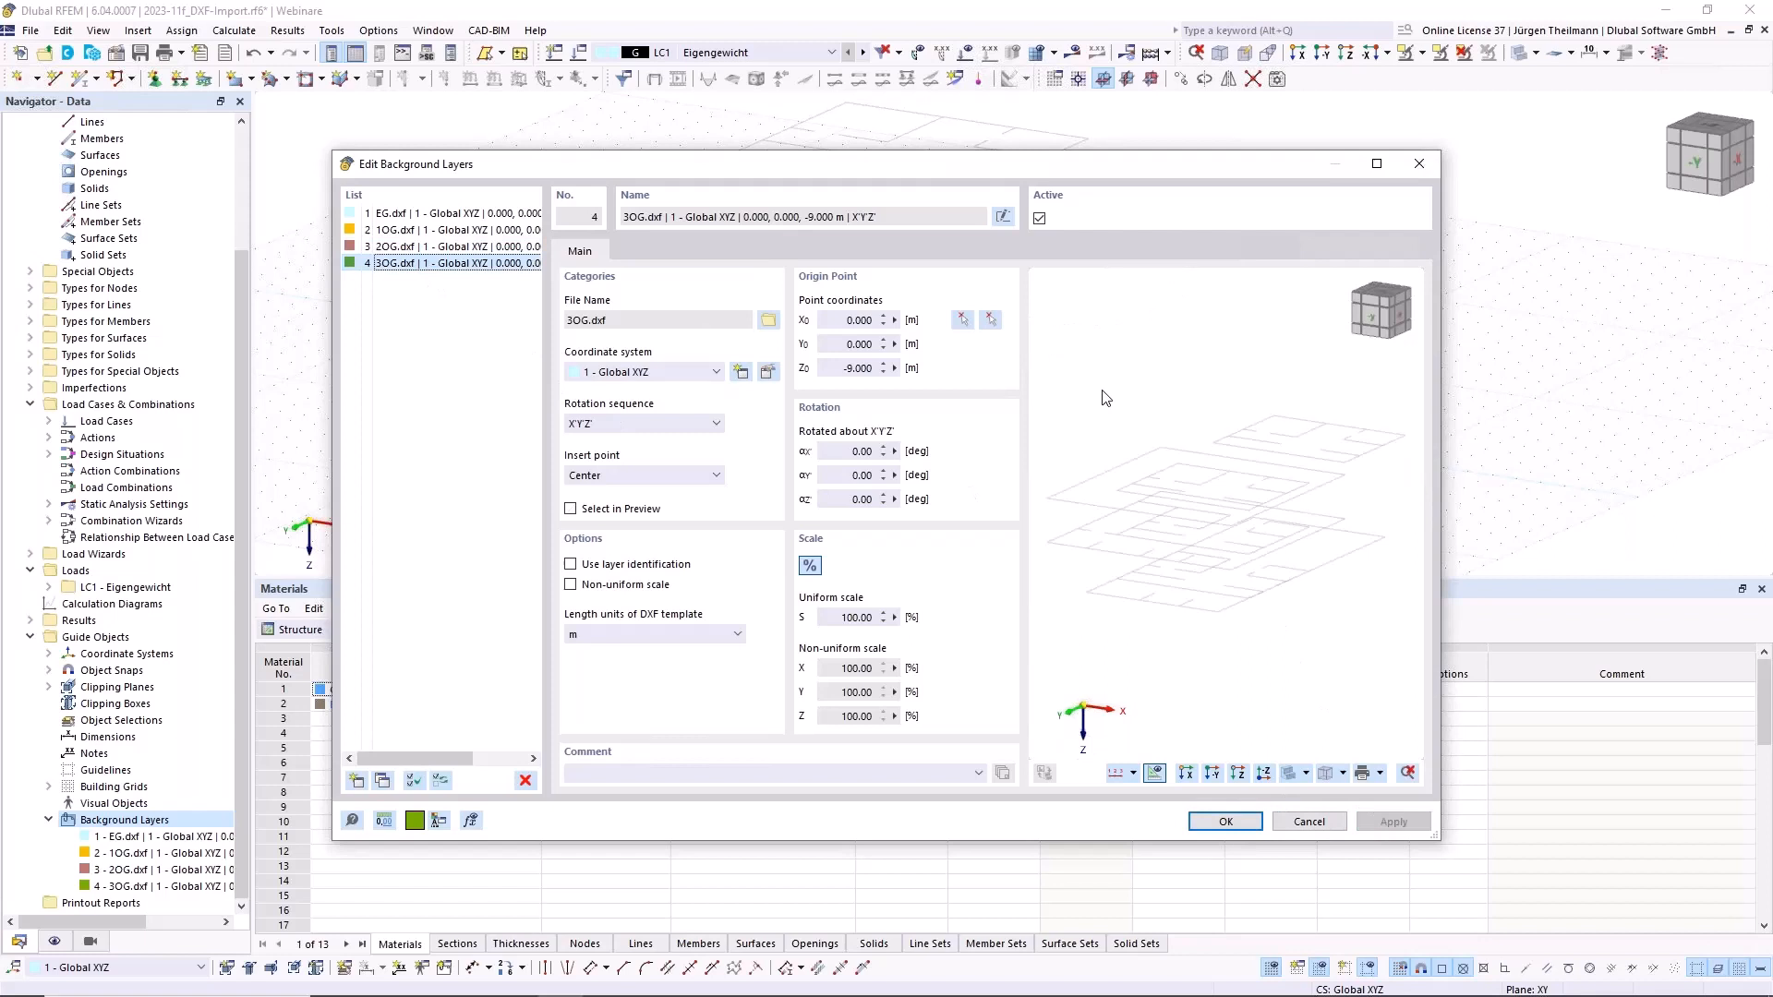
{"action": "left_click", "coordinate": [988, 321]}
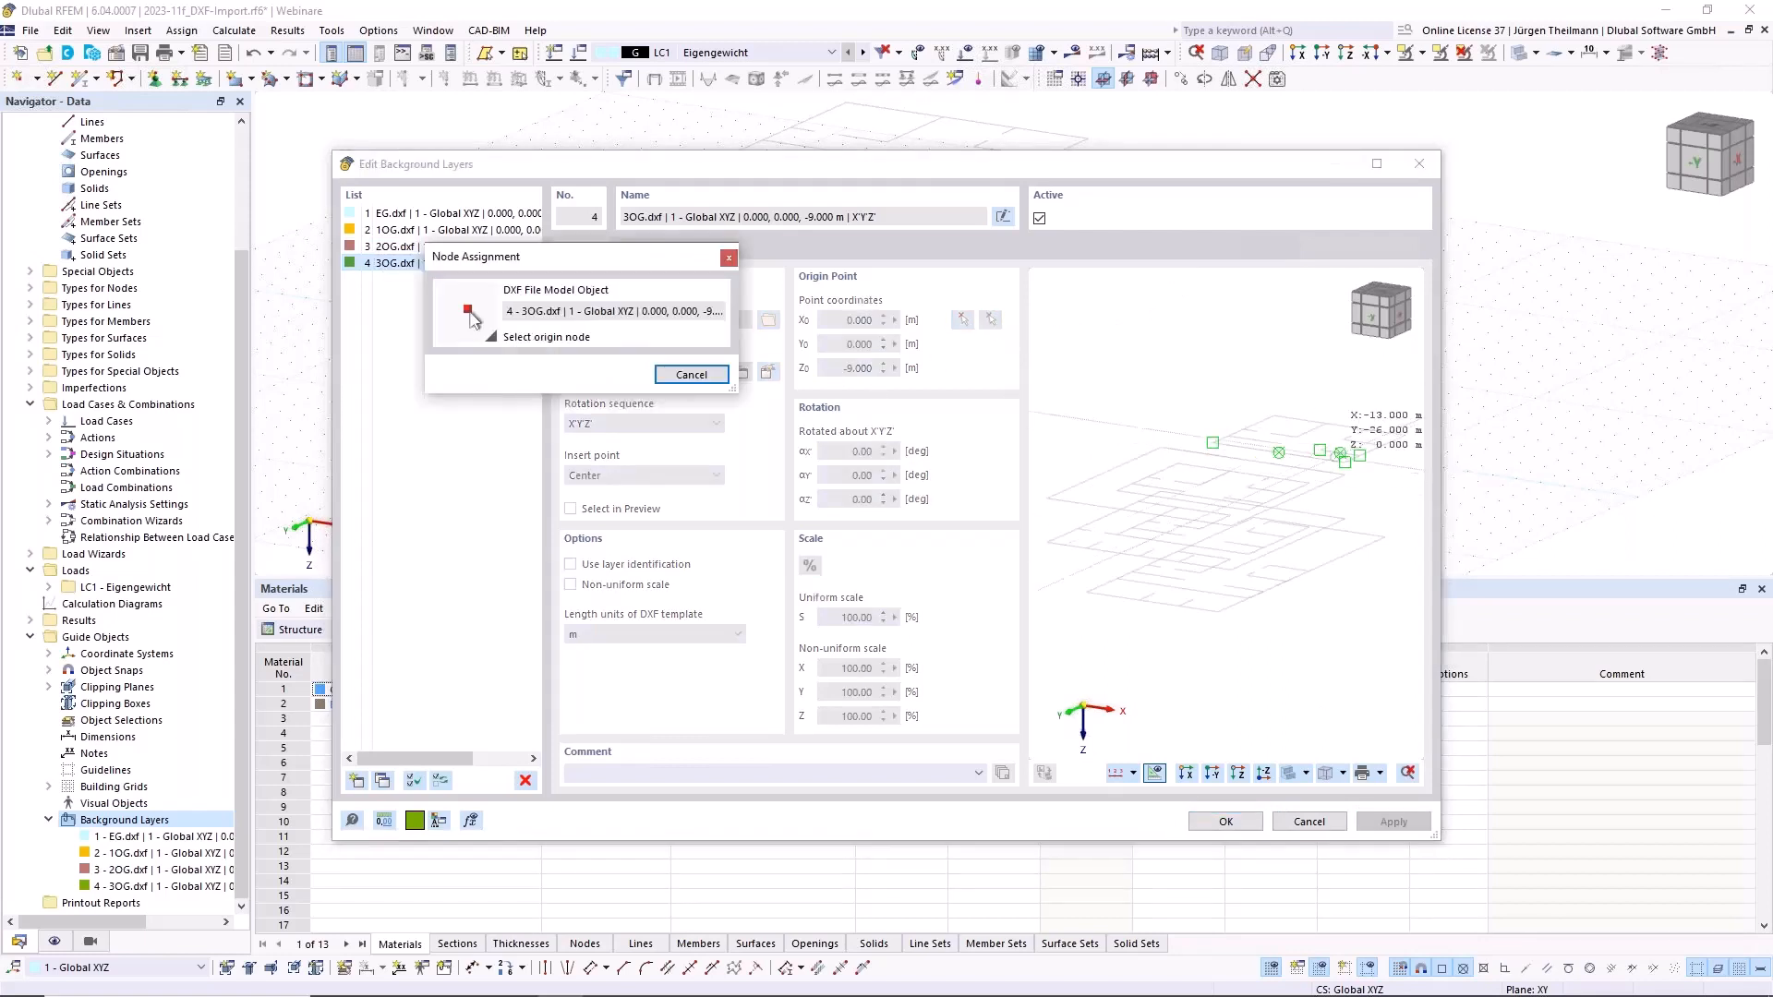
{"action": "scroll", "coordinate": [1325, 445], "scroll_direction": "up", "scroll_amount": 3}
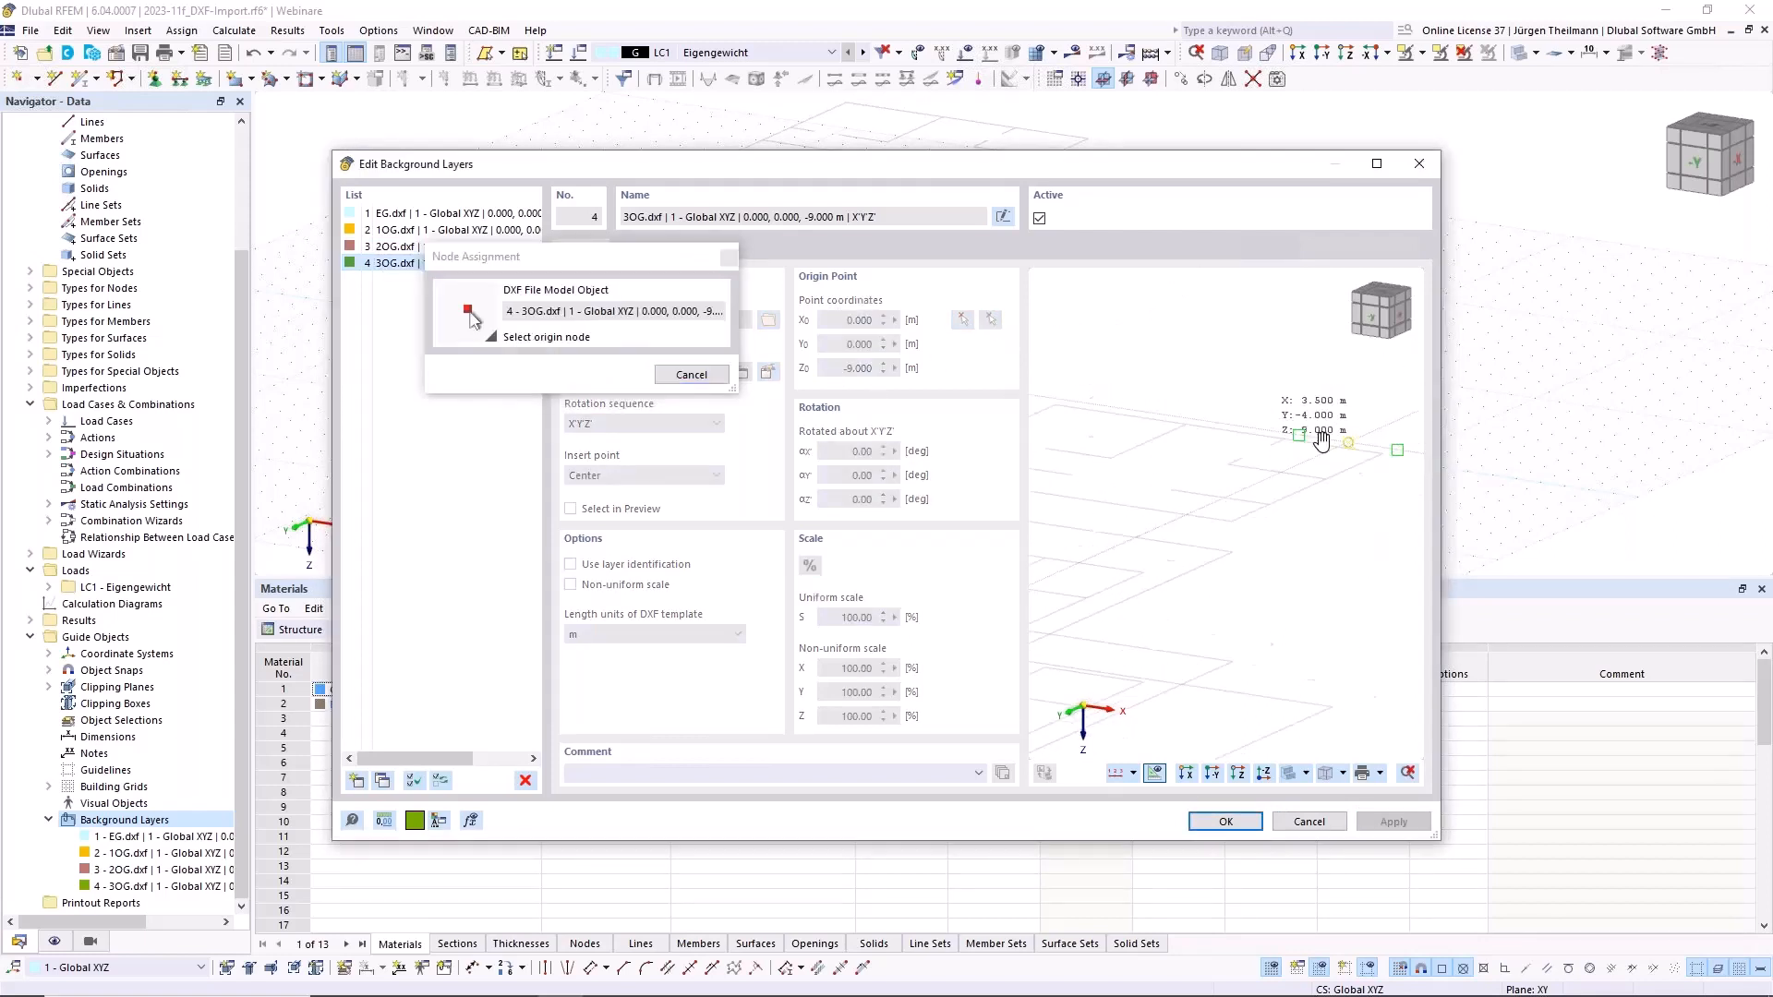
{"action": "middle_click_drag", "start_coordinate": [1321, 441], "coordinate": [1207, 475]}
{"action": "left_click", "coordinate": [1219, 479]}
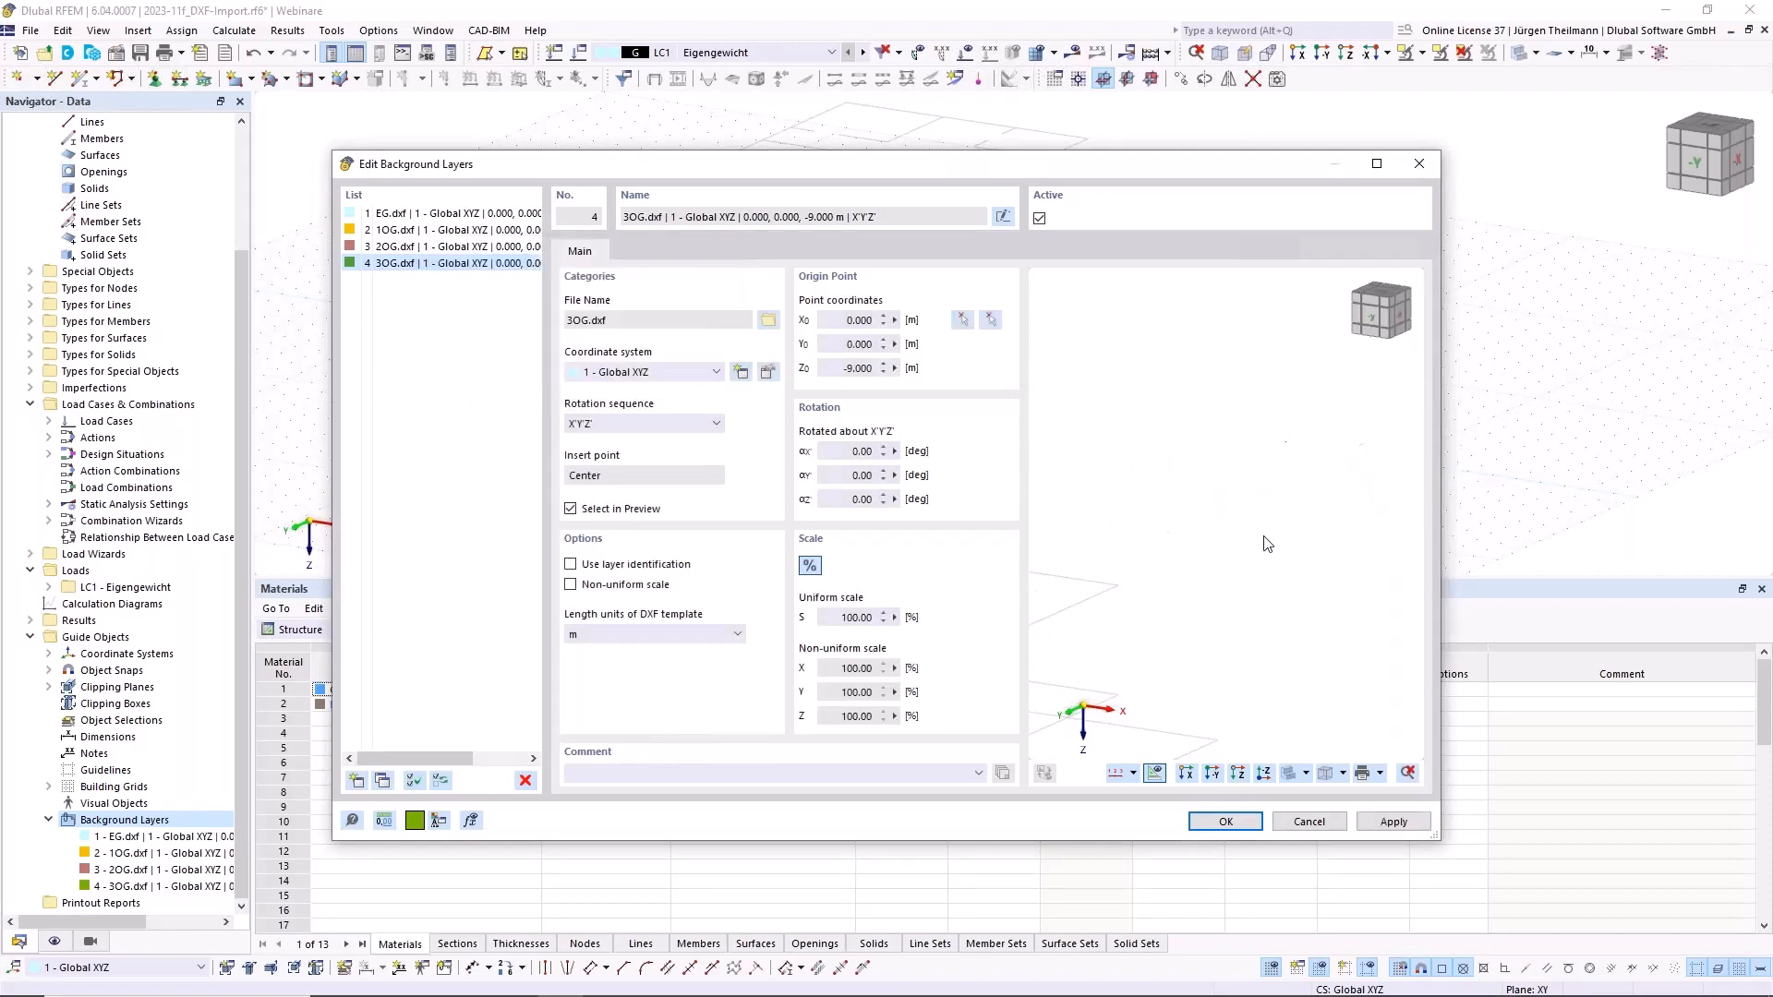
{"action": "left_click", "coordinate": [1225, 822]}
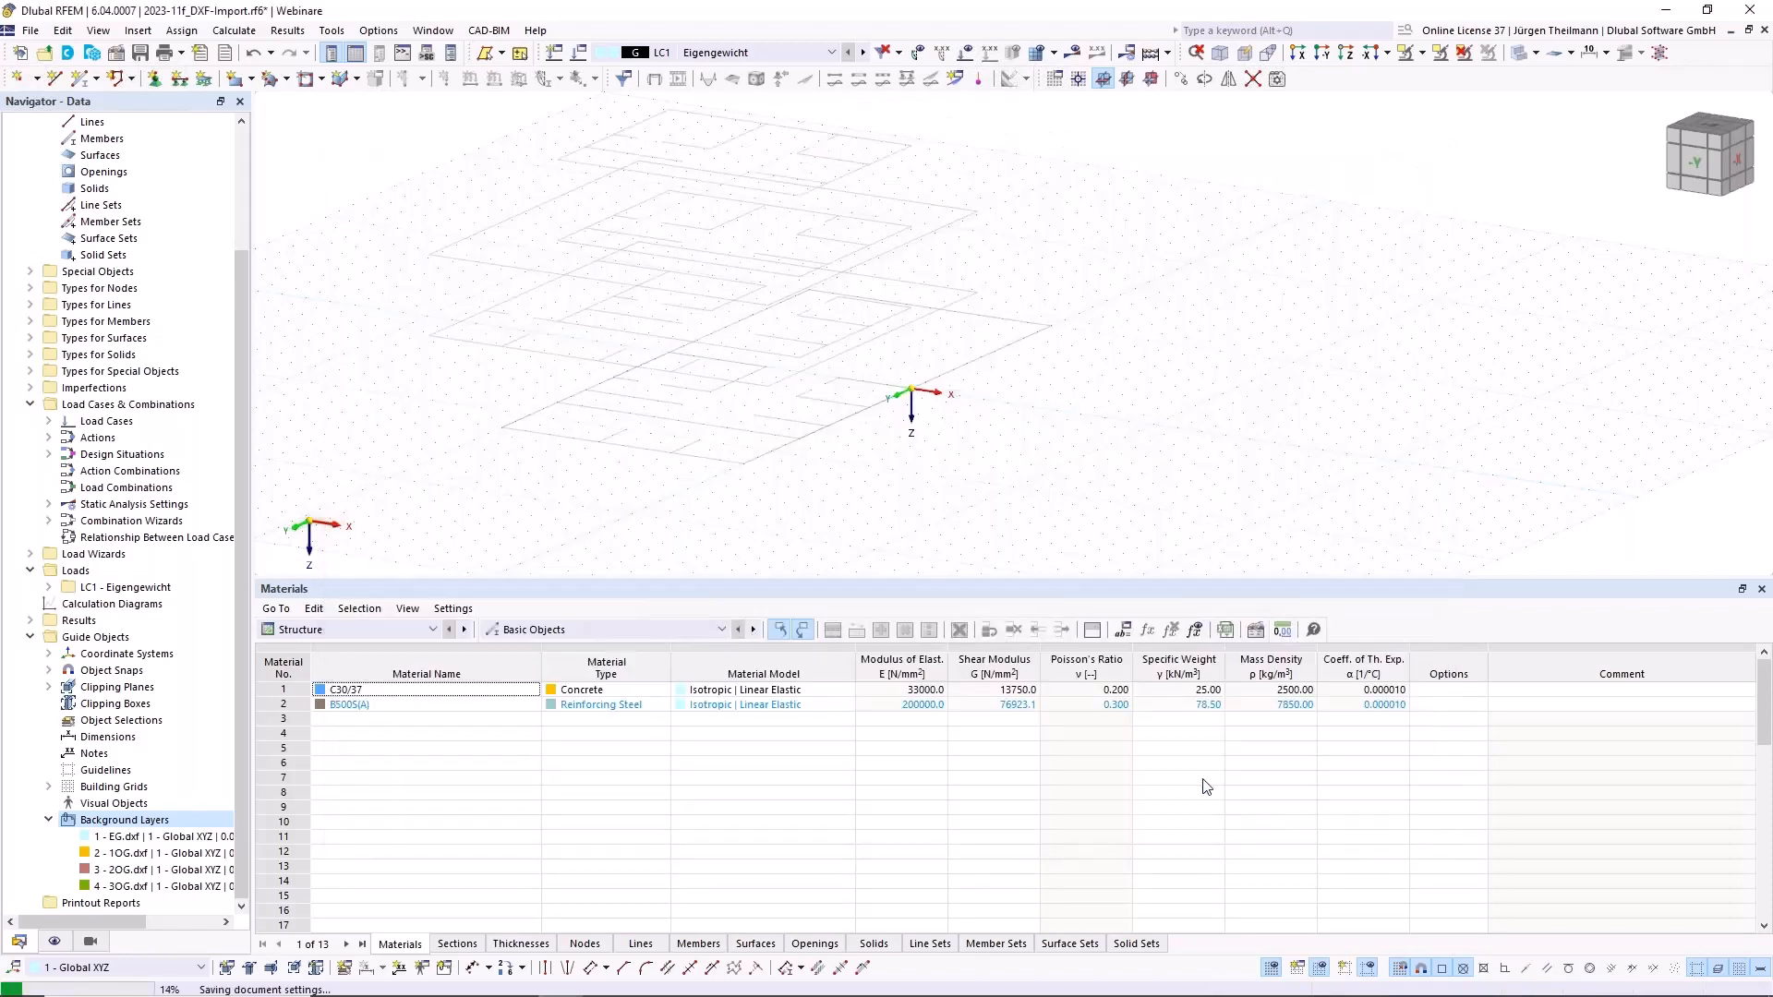
Step: Examine how the four background layers align around the model origin in 3D and in the +Z top view
{"action": "middle_click_drag", "start_coordinate": [908, 405], "coordinate": [960, 490]}
{"action": "middle_click_drag", "start_coordinate": [859, 337], "coordinate": [926, 419]}
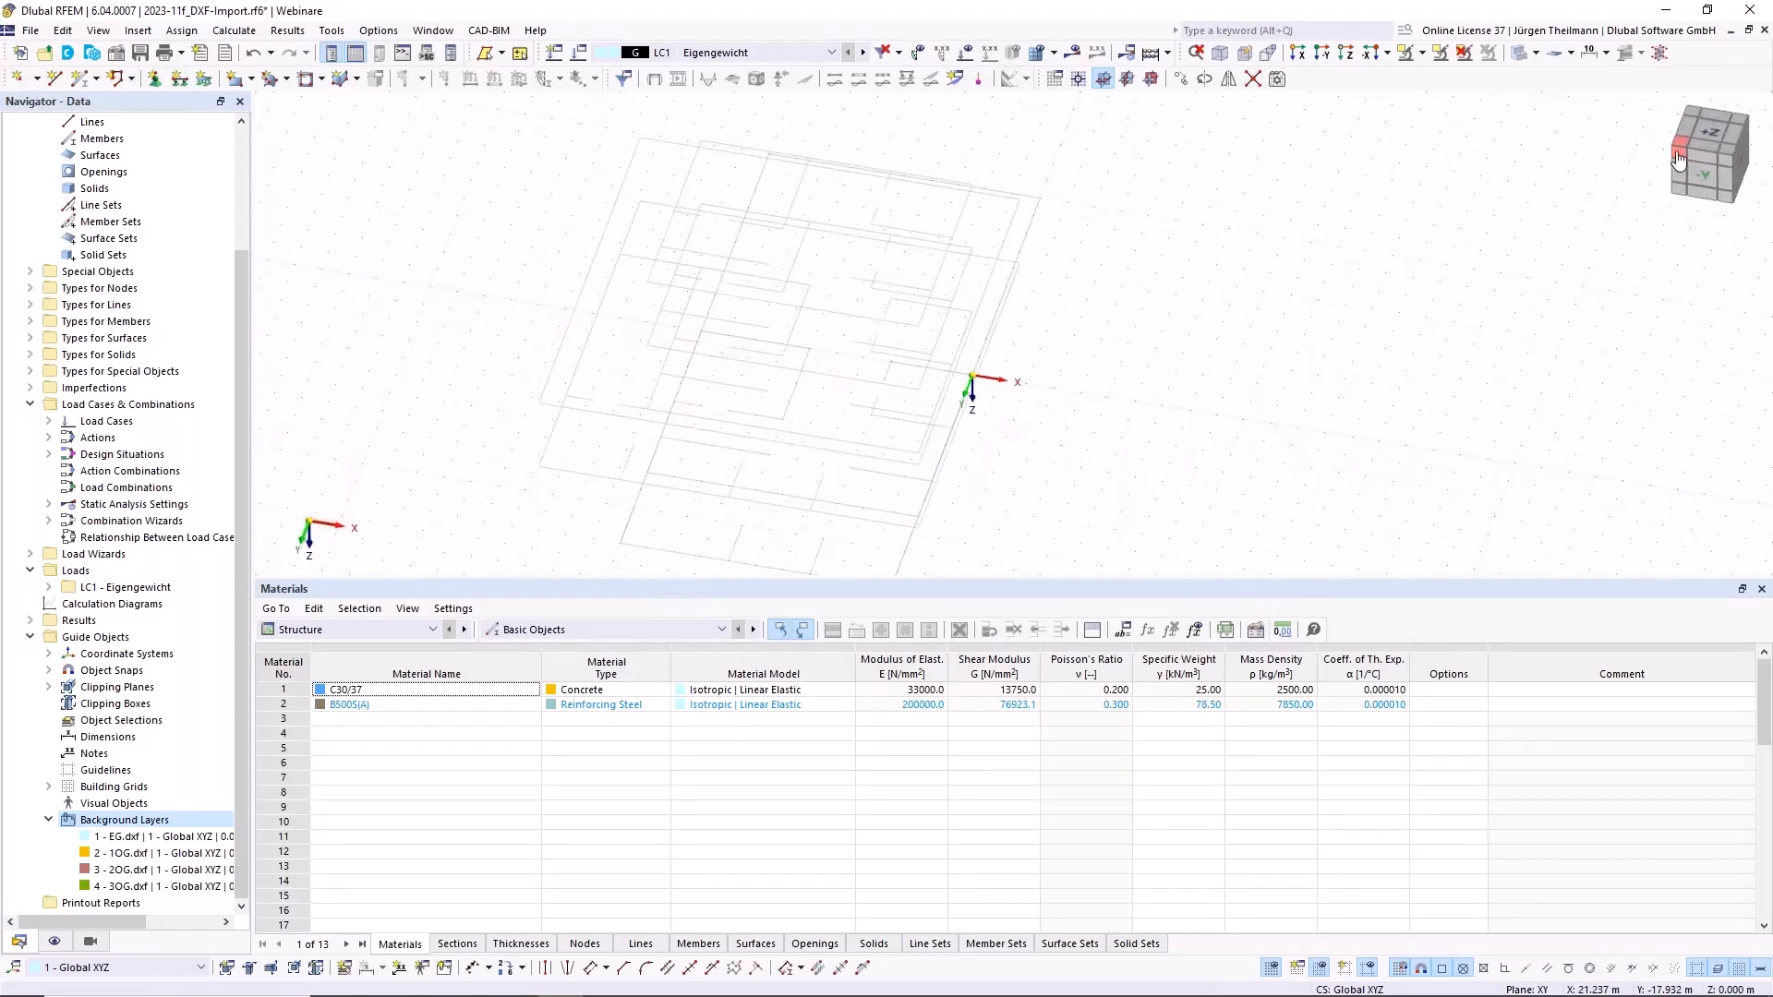
{"action": "left_click", "coordinate": [1709, 137]}
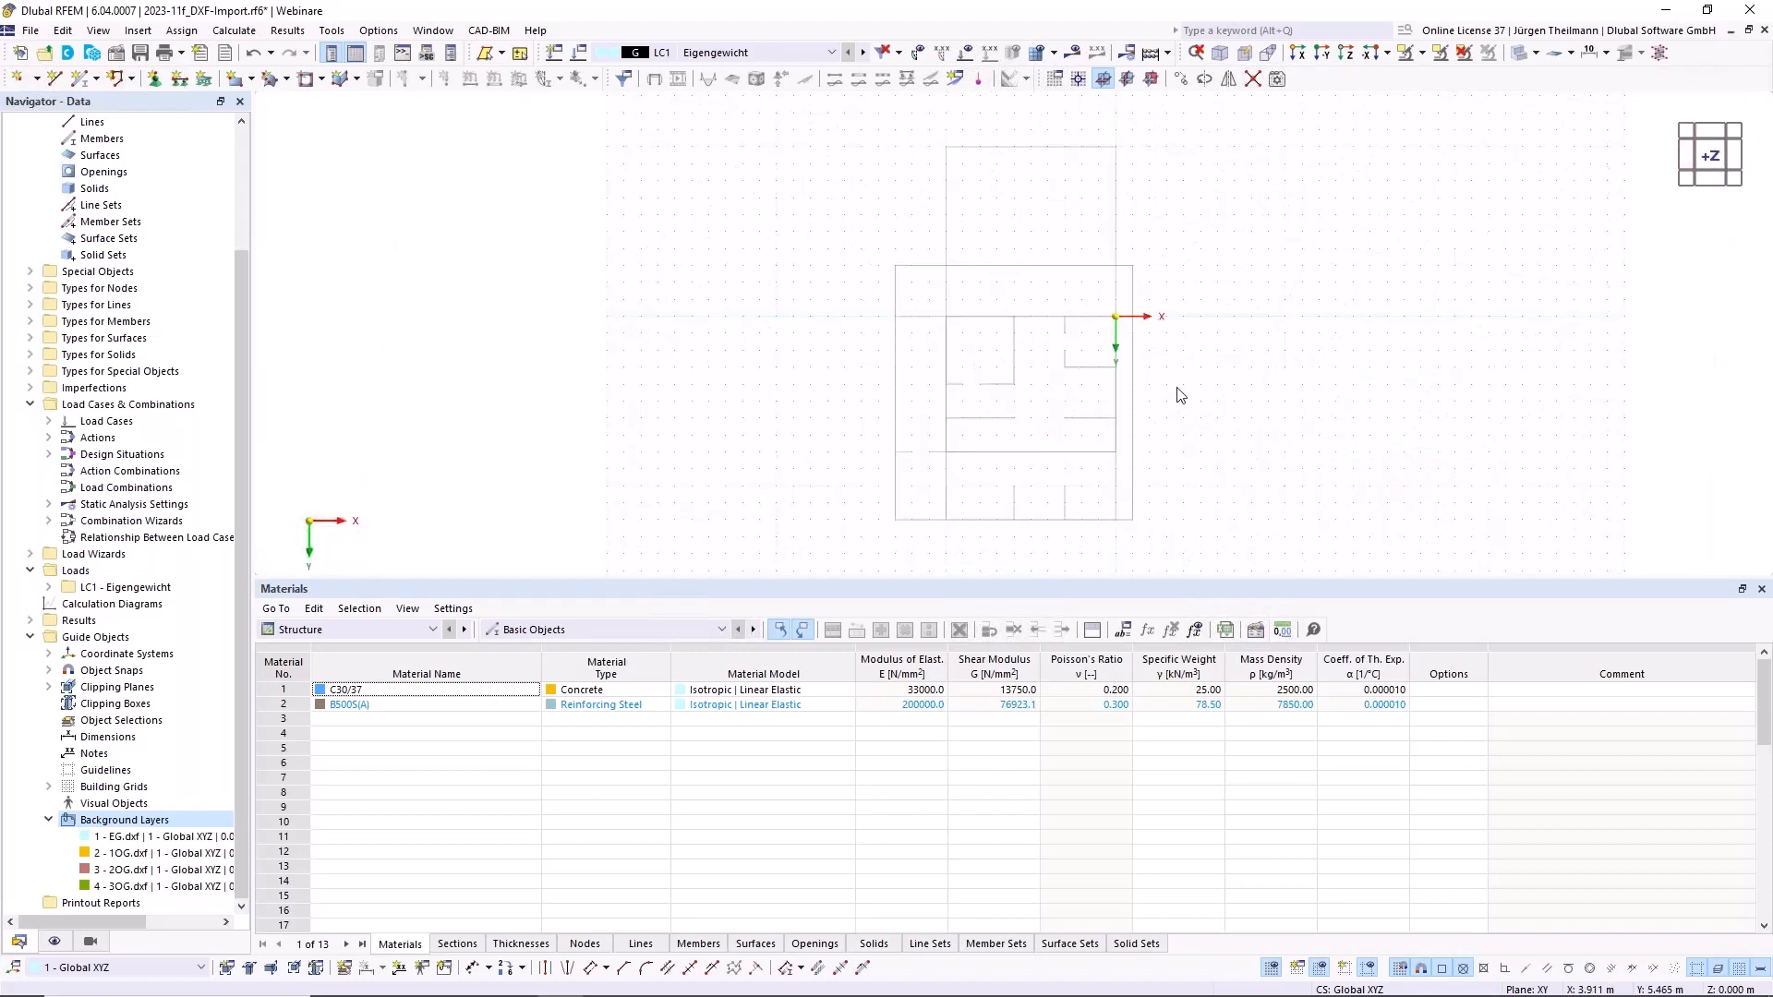
{"action": "scroll", "coordinate": [1120, 311], "scroll_direction": "up", "scroll_amount": 2}
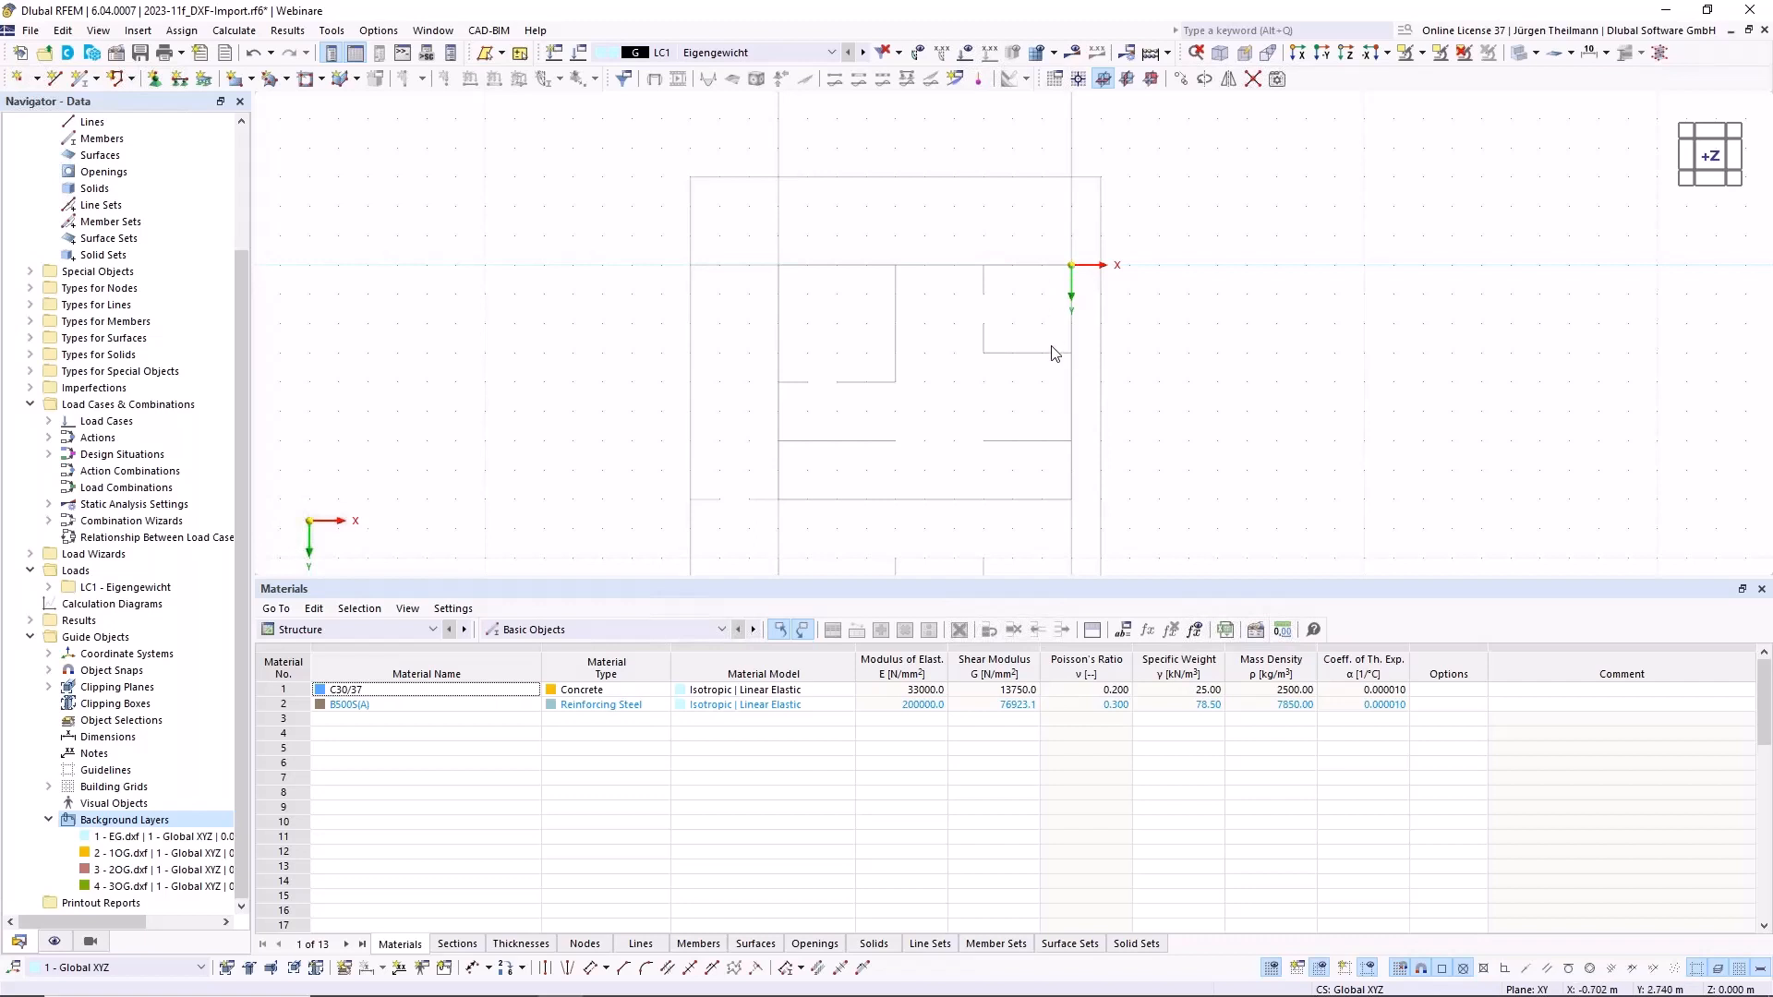
{"action": "scroll", "coordinate": [1054, 353], "scroll_direction": "down", "scroll_amount": 3}
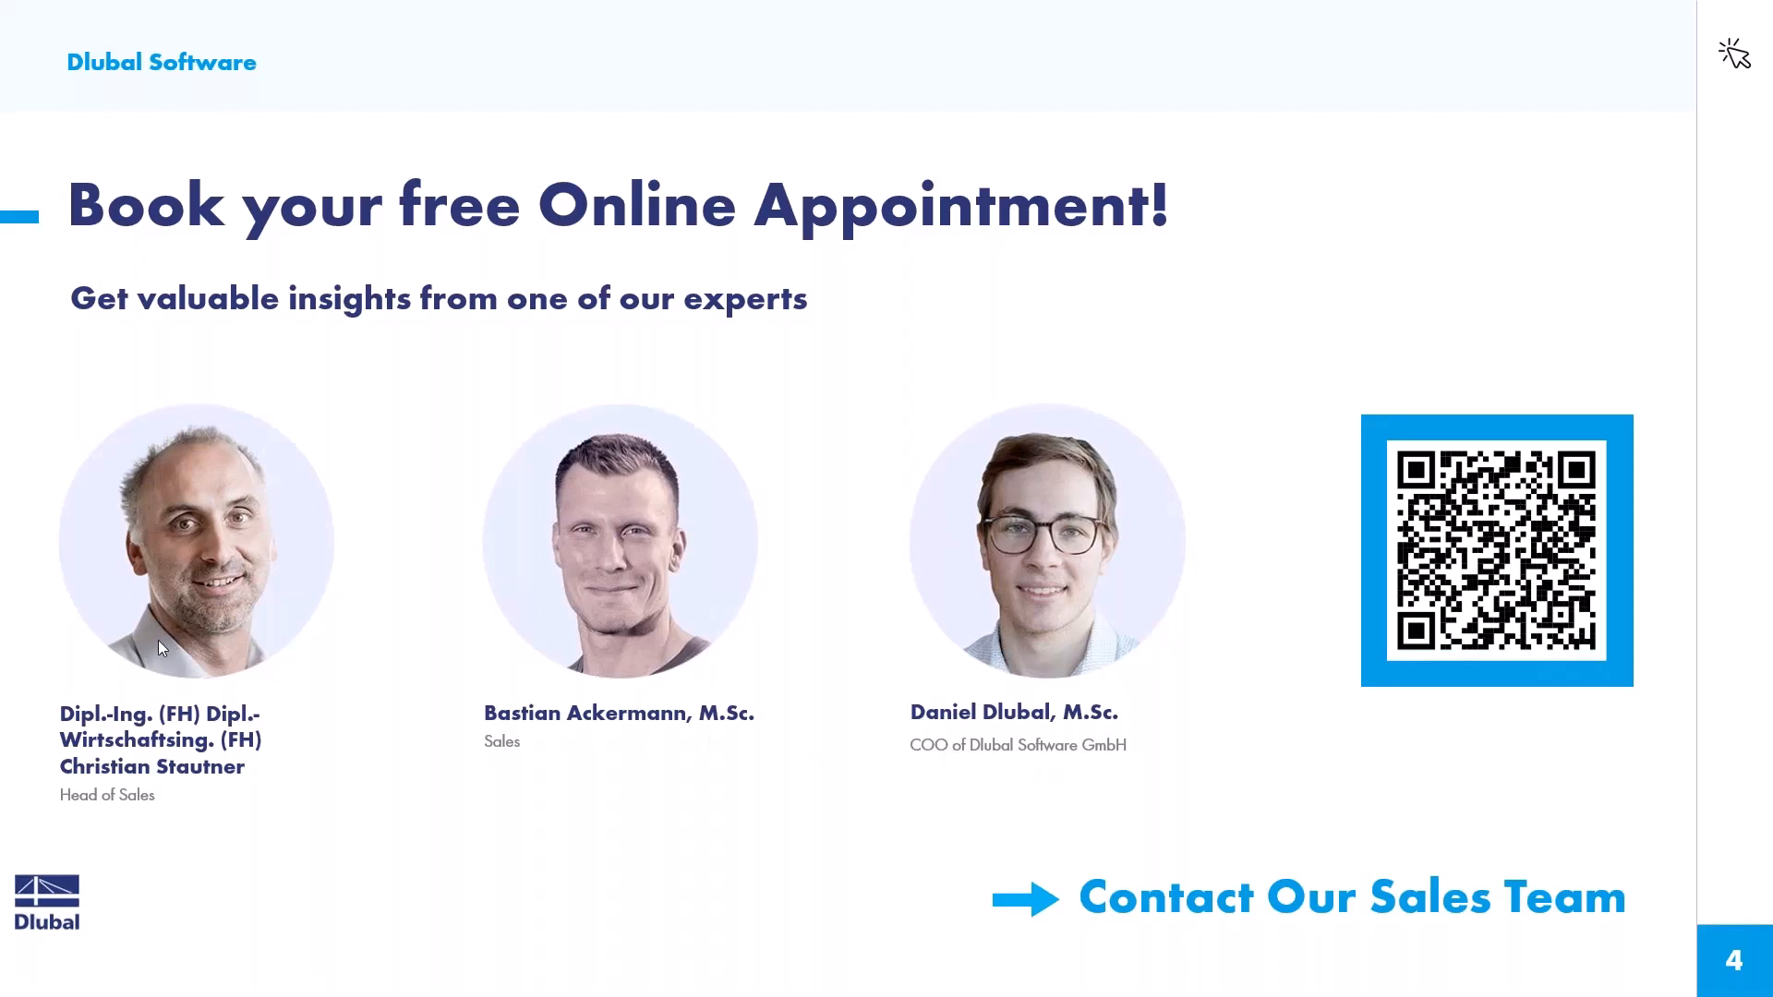
Step: Switch to the Dlubal website in the browser and open its webinars overview
{"action": "key", "text": "alt+Tab"}
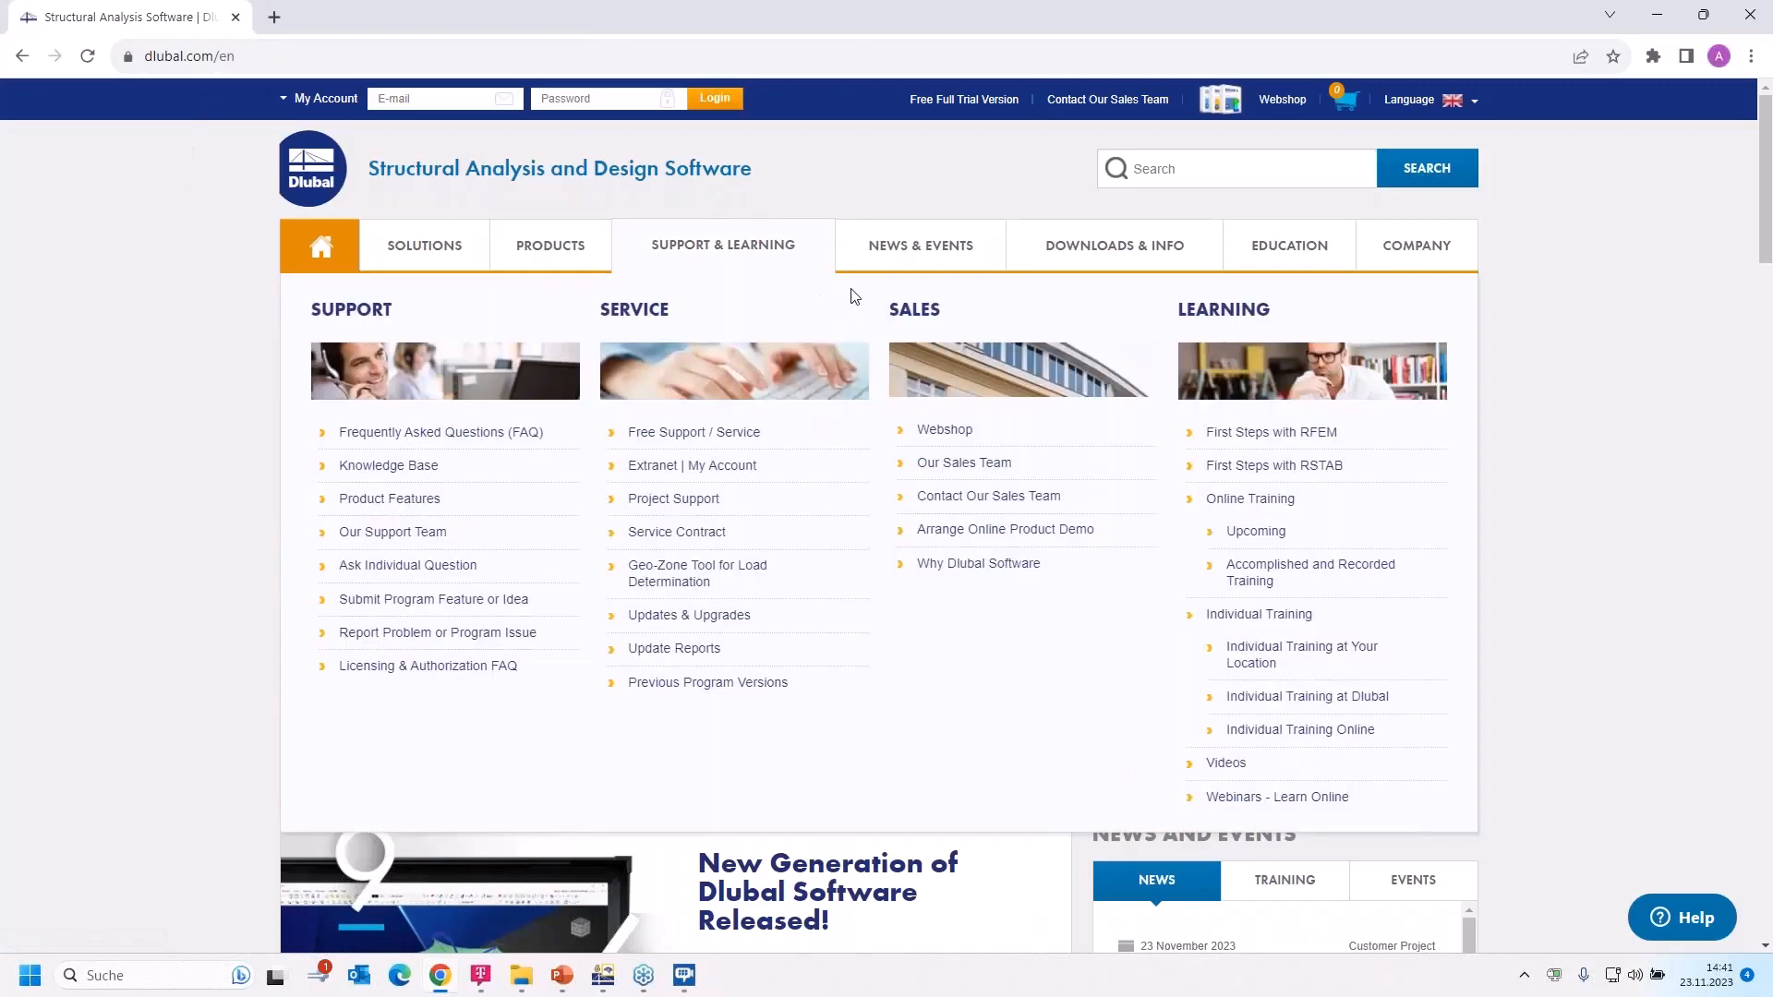
{"action": "mouse_move", "coordinate": [926, 263]}
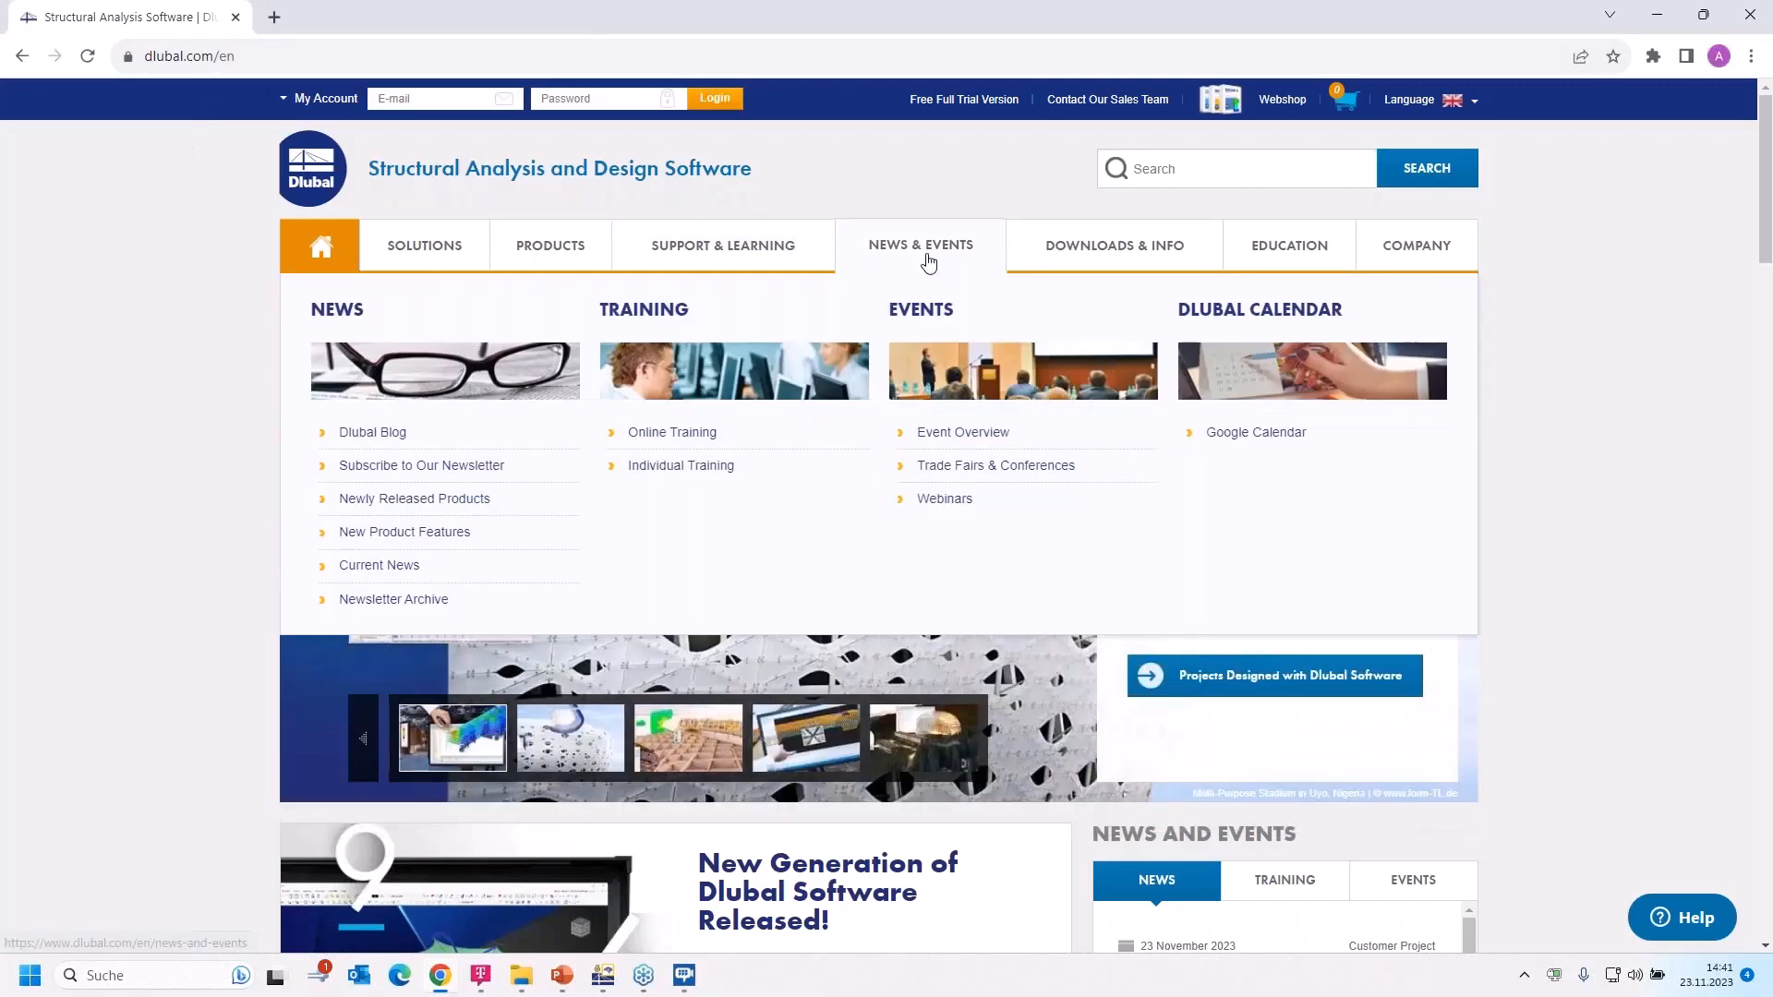
{"action": "left_click", "coordinate": [948, 506]}
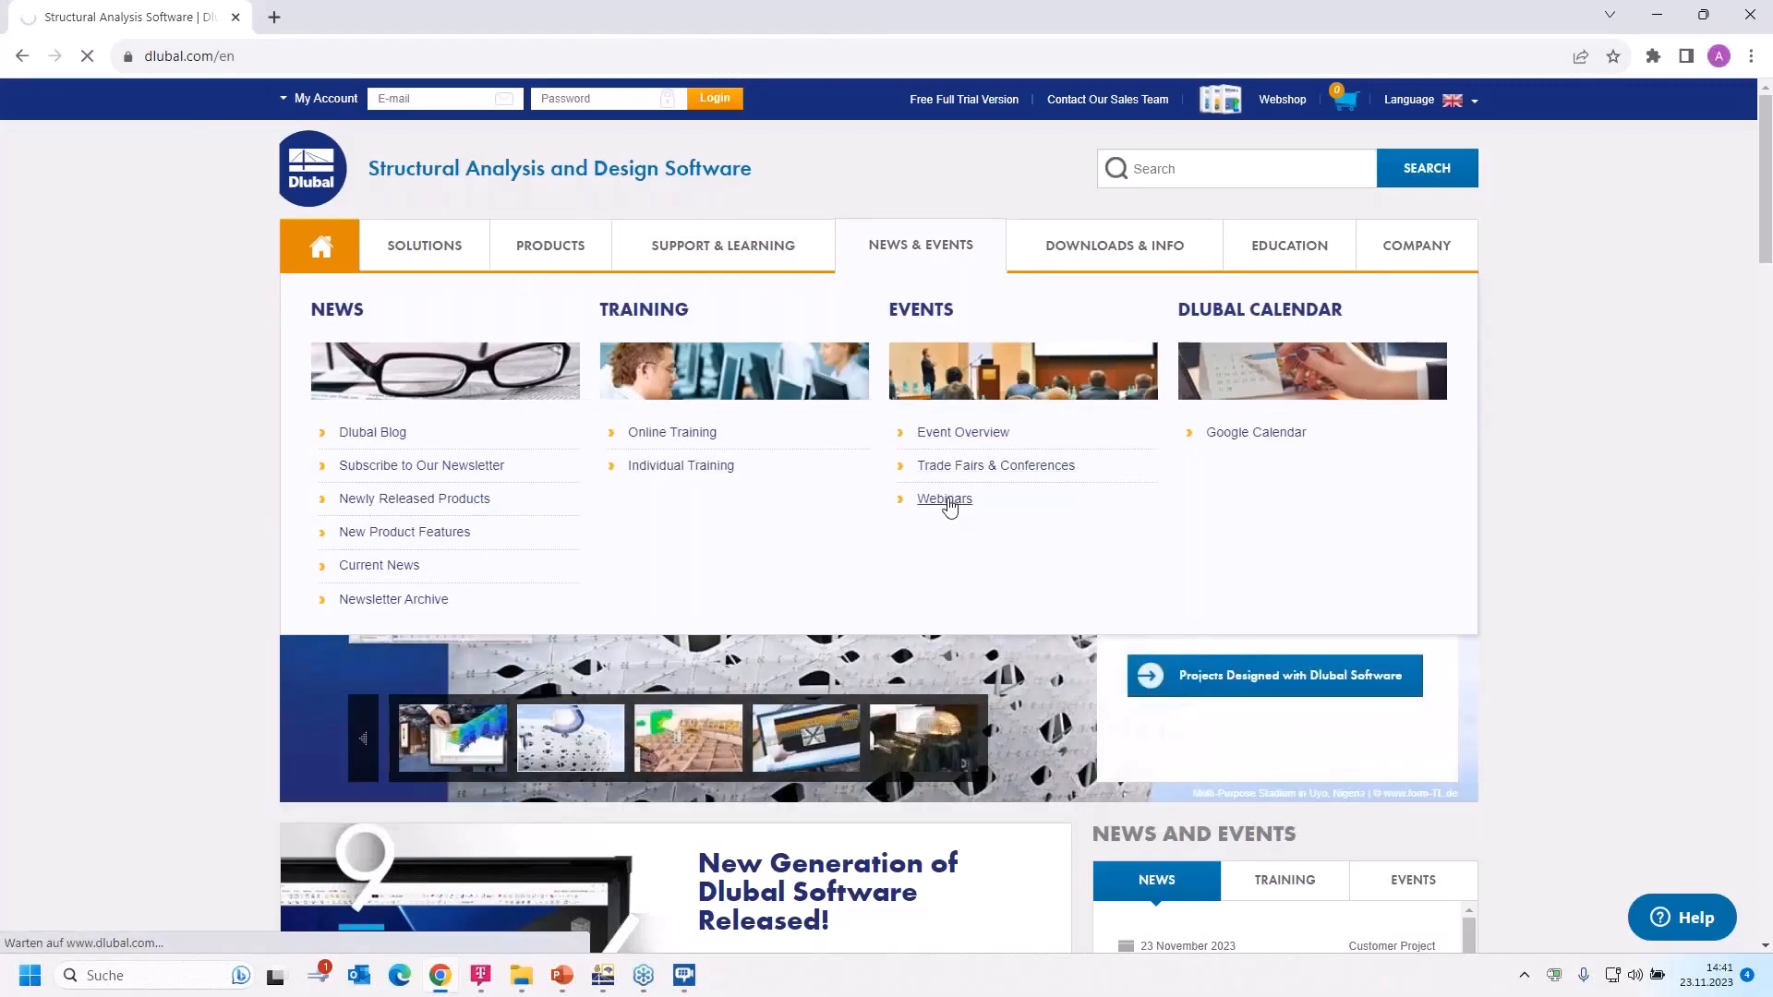
Step: Look through the webinar list for the topics and dates of the upcoming events
{"action": "scroll", "coordinate": [942, 554], "scroll_direction": "down", "scroll_amount": 6}
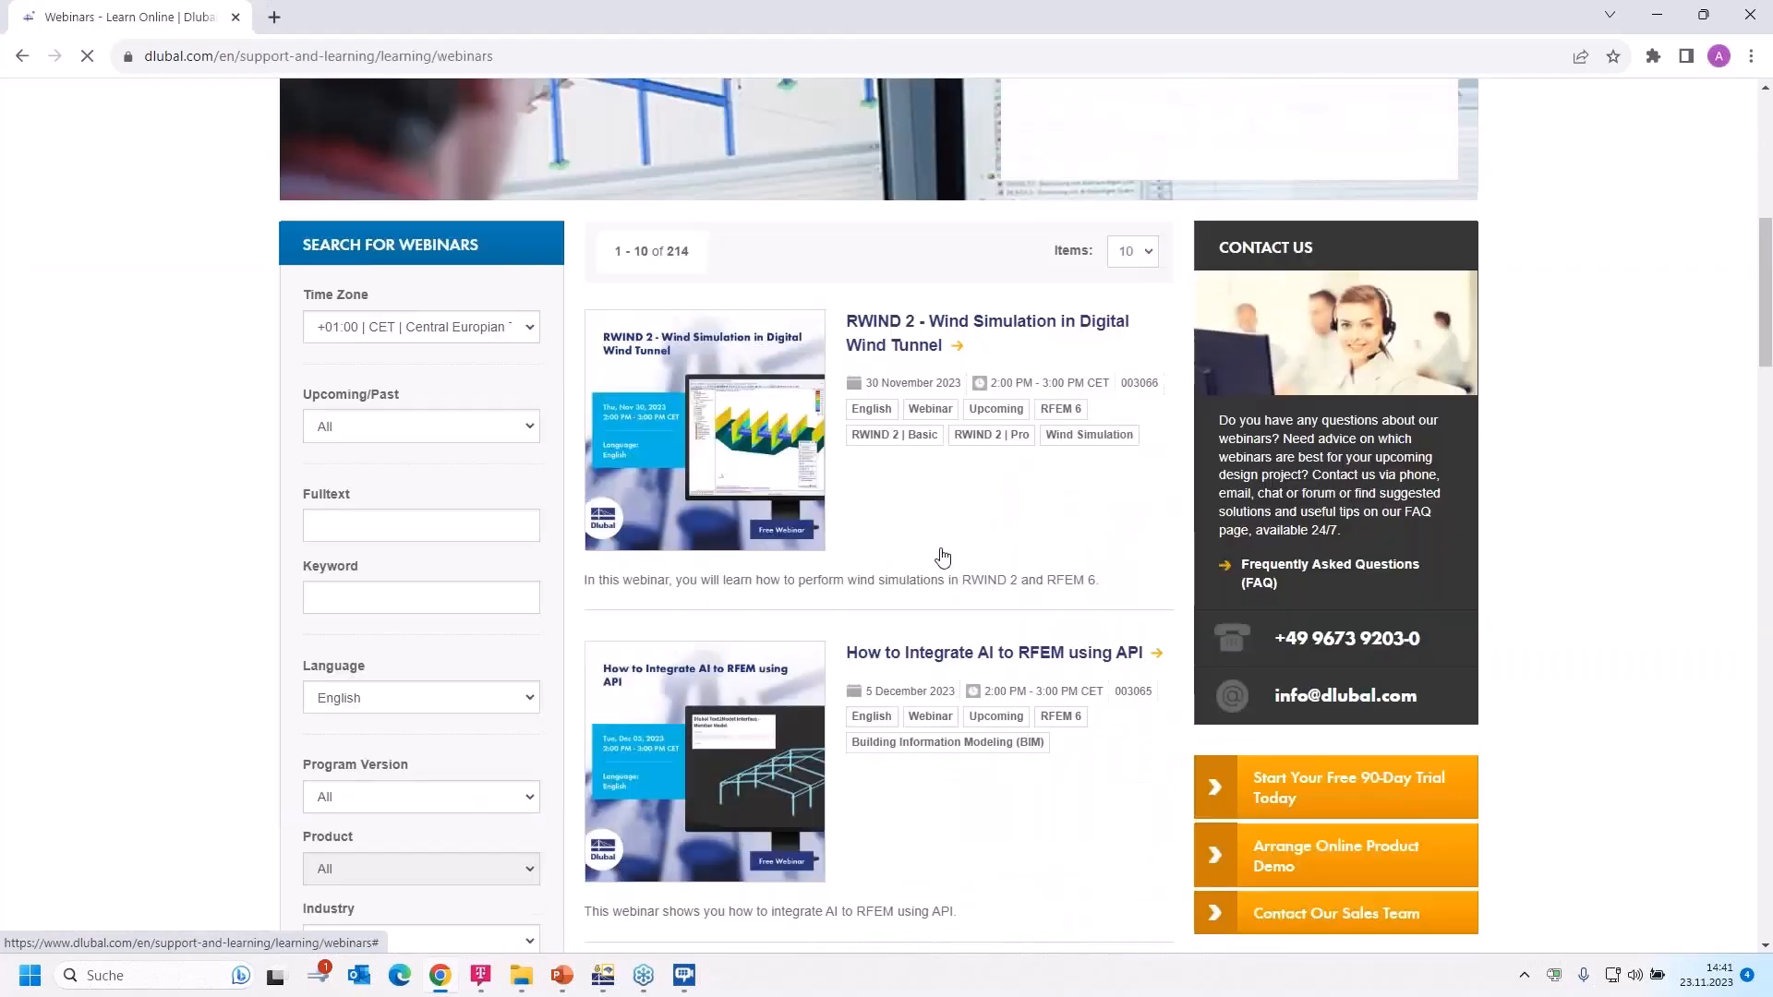
{"action": "scroll", "coordinate": [942, 557], "scroll_direction": "down", "scroll_amount": 1}
{"action": "scroll", "coordinate": [878, 117], "scroll_direction": "down", "scroll_amount": 1}
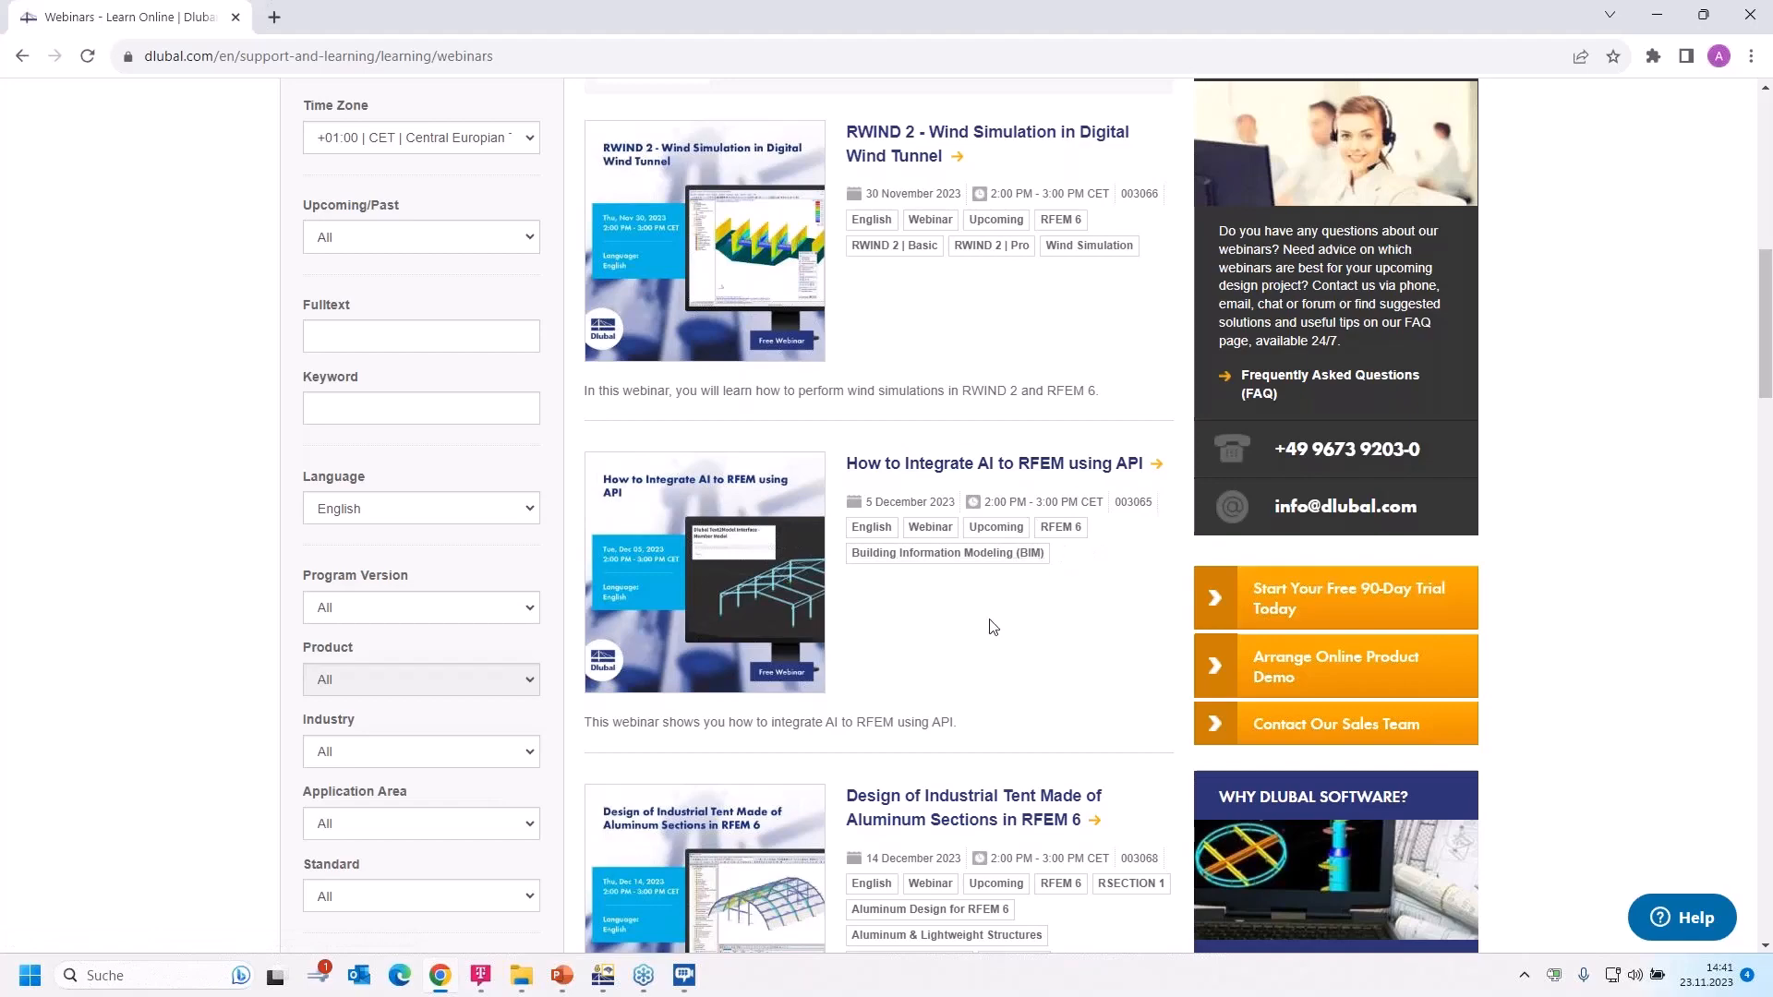
{"action": "scroll", "coordinate": [992, 627], "scroll_direction": "down", "scroll_amount": 5}
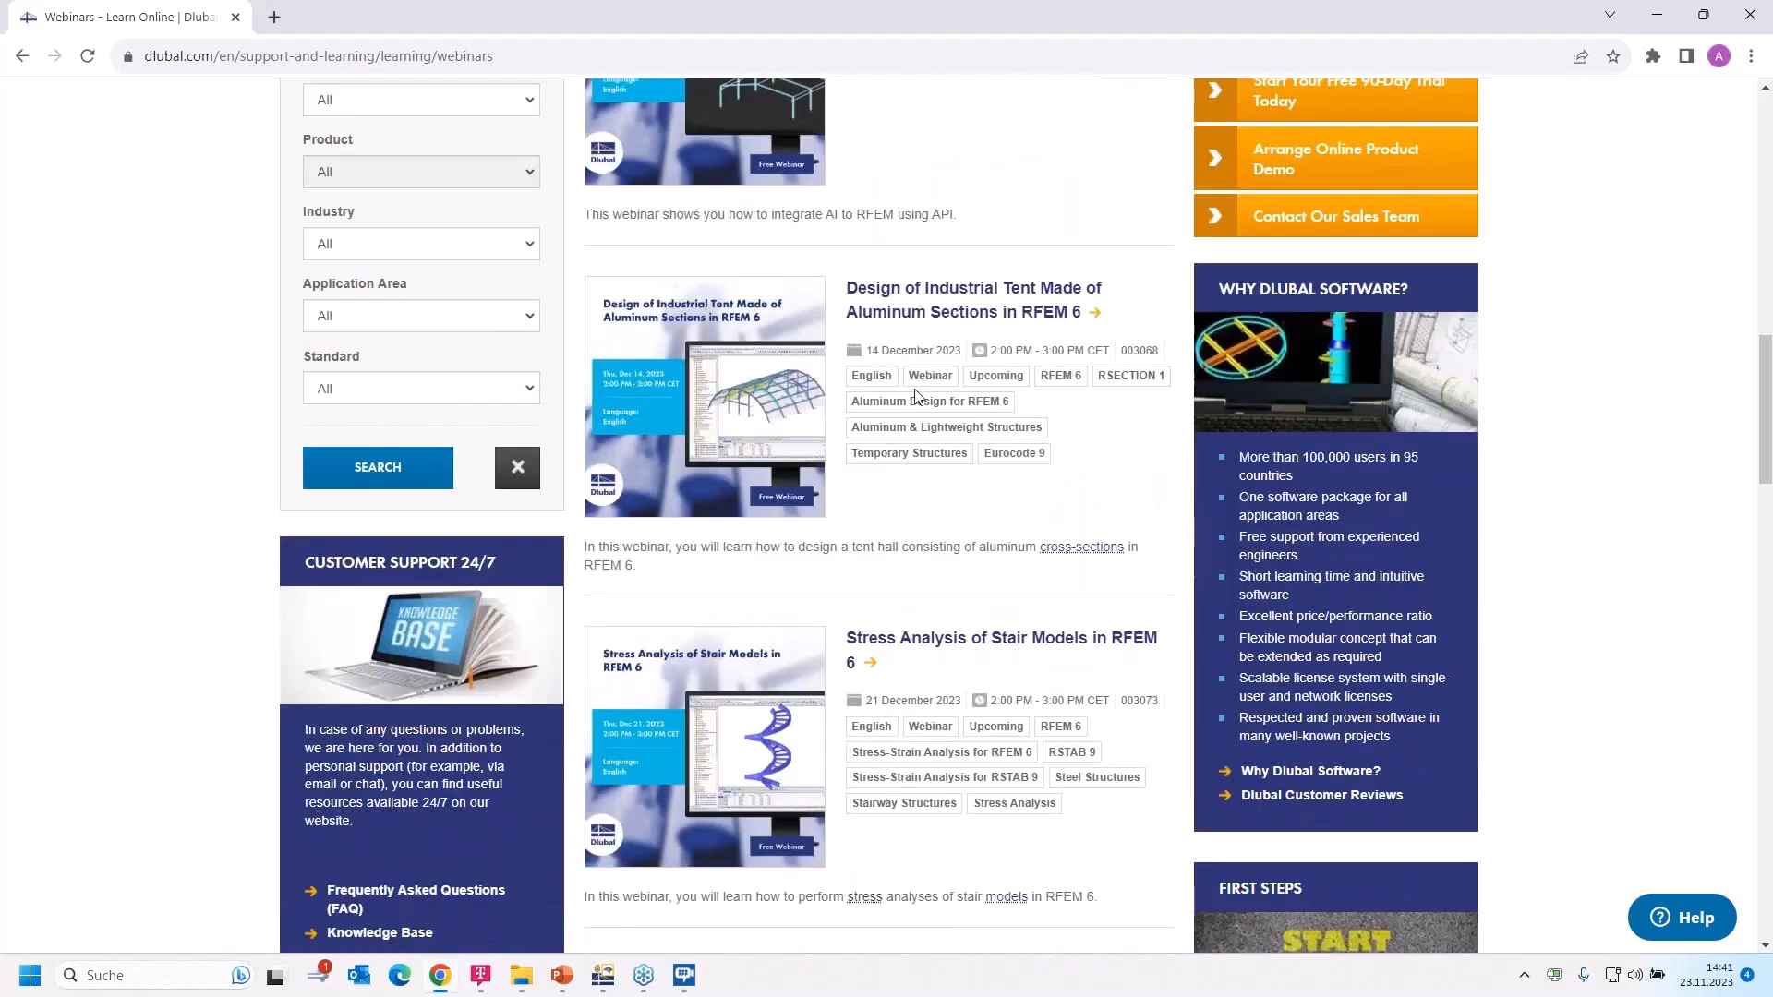
{"action": "scroll", "coordinate": [918, 461], "scroll_direction": "down", "scroll_amount": 3}
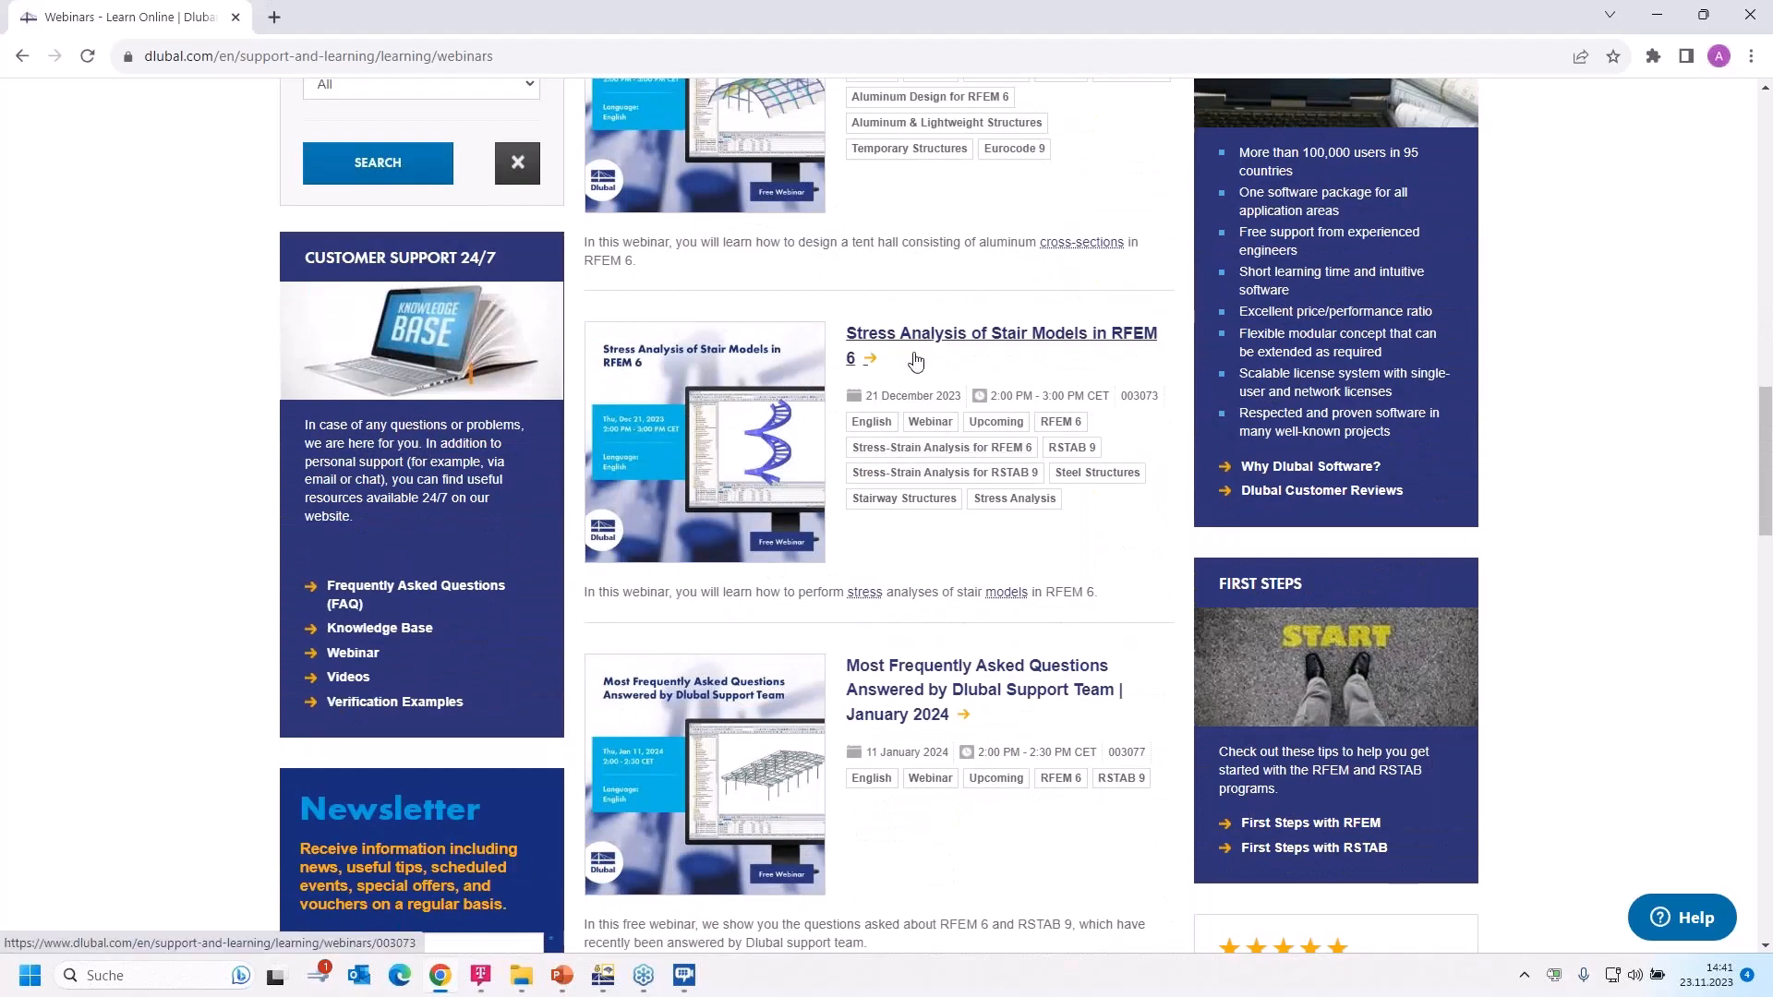
{"action": "scroll", "coordinate": [999, 370], "scroll_direction": "down", "scroll_amount": 1}
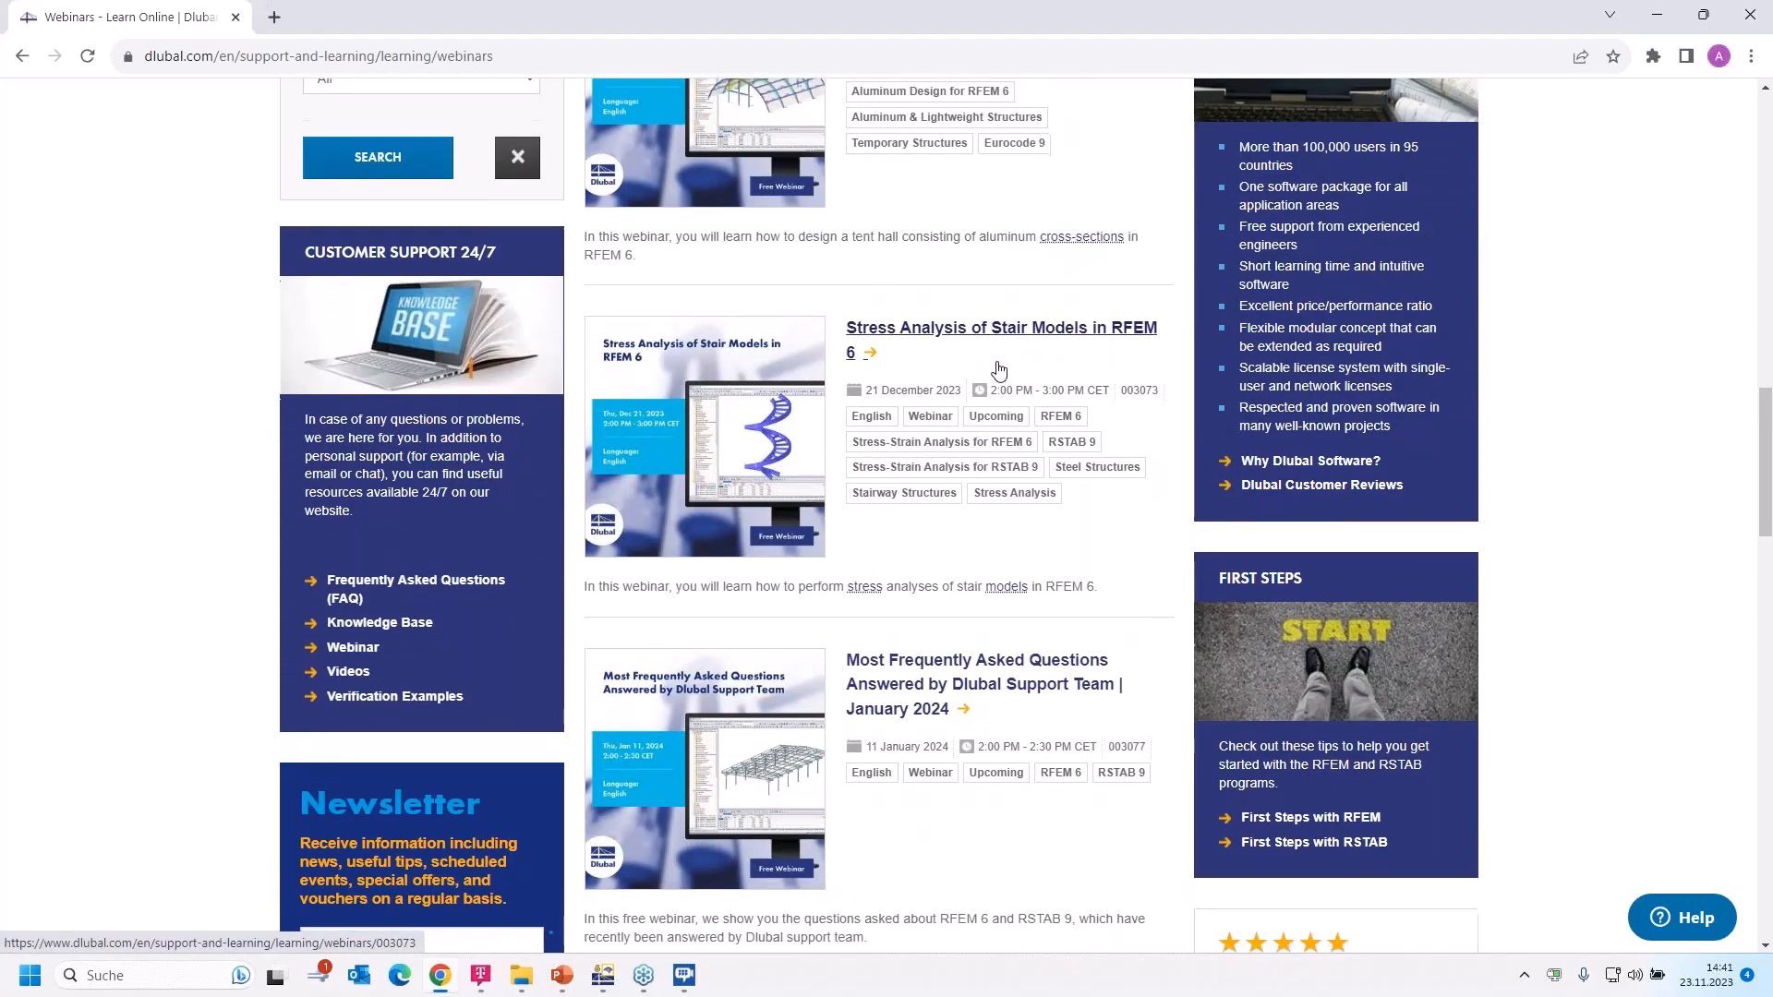
{"action": "scroll", "coordinate": [998, 370], "scroll_direction": "down", "scroll_amount": 1}
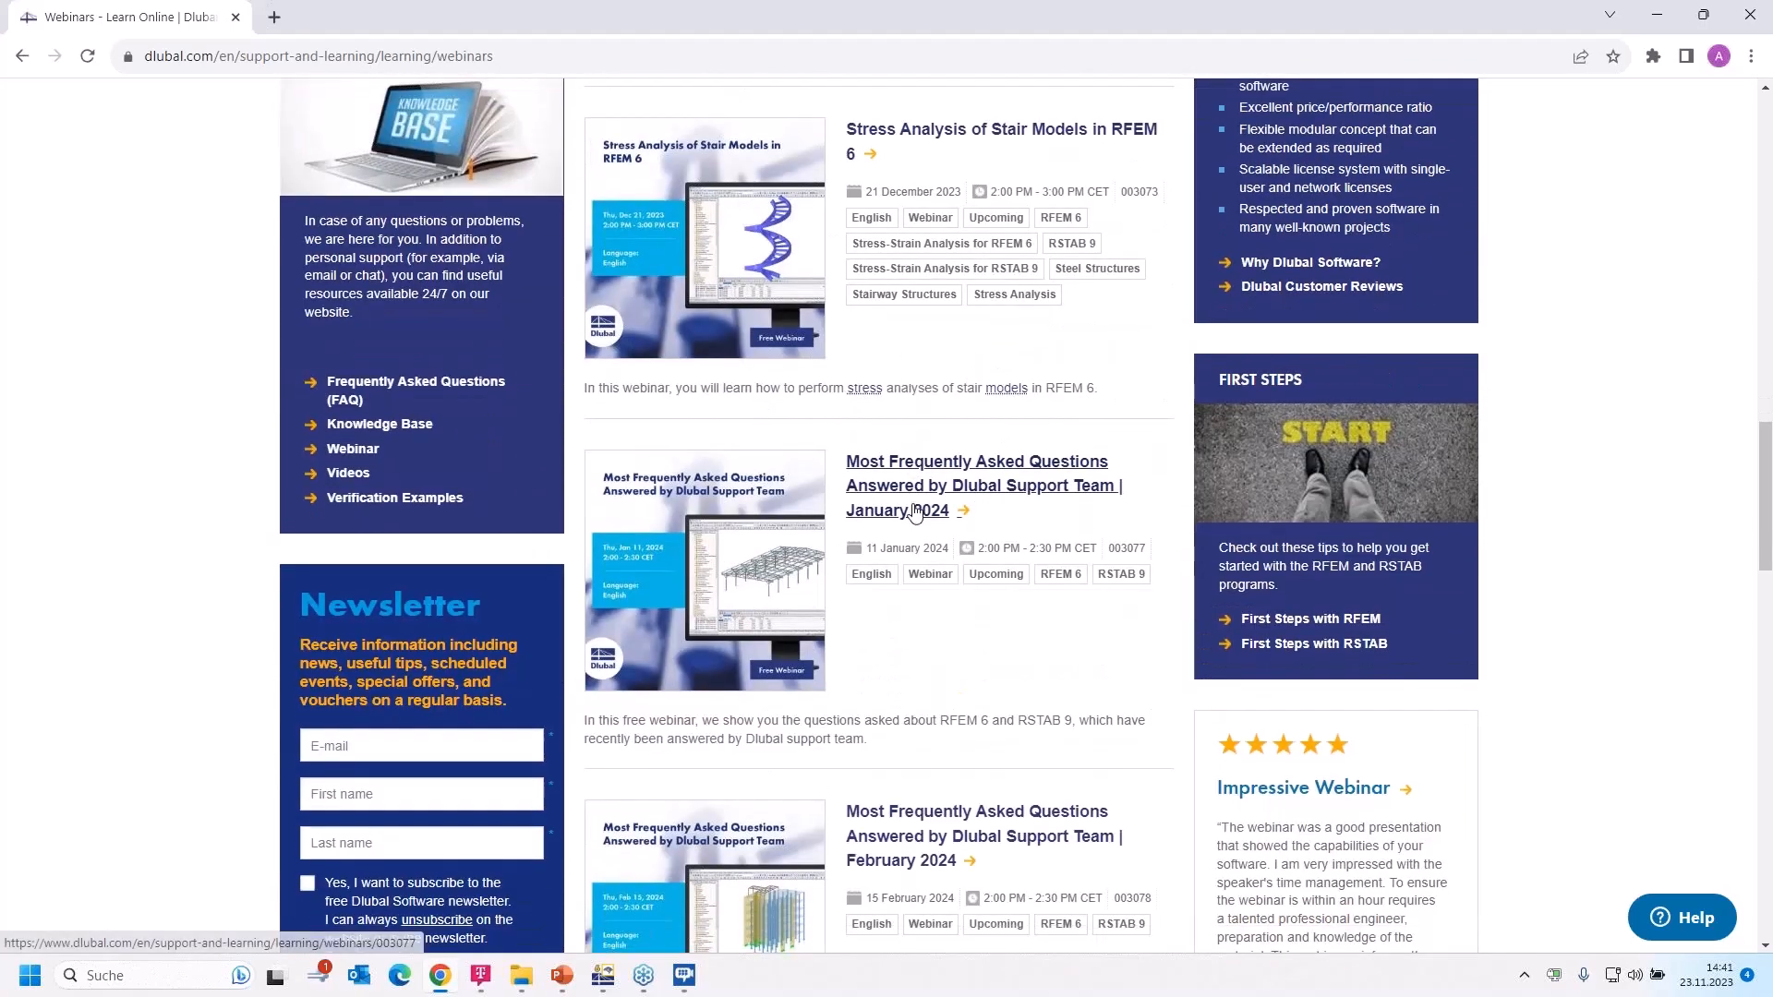
{"action": "scroll", "coordinate": [915, 514], "scroll_direction": "down", "scroll_amount": 1}
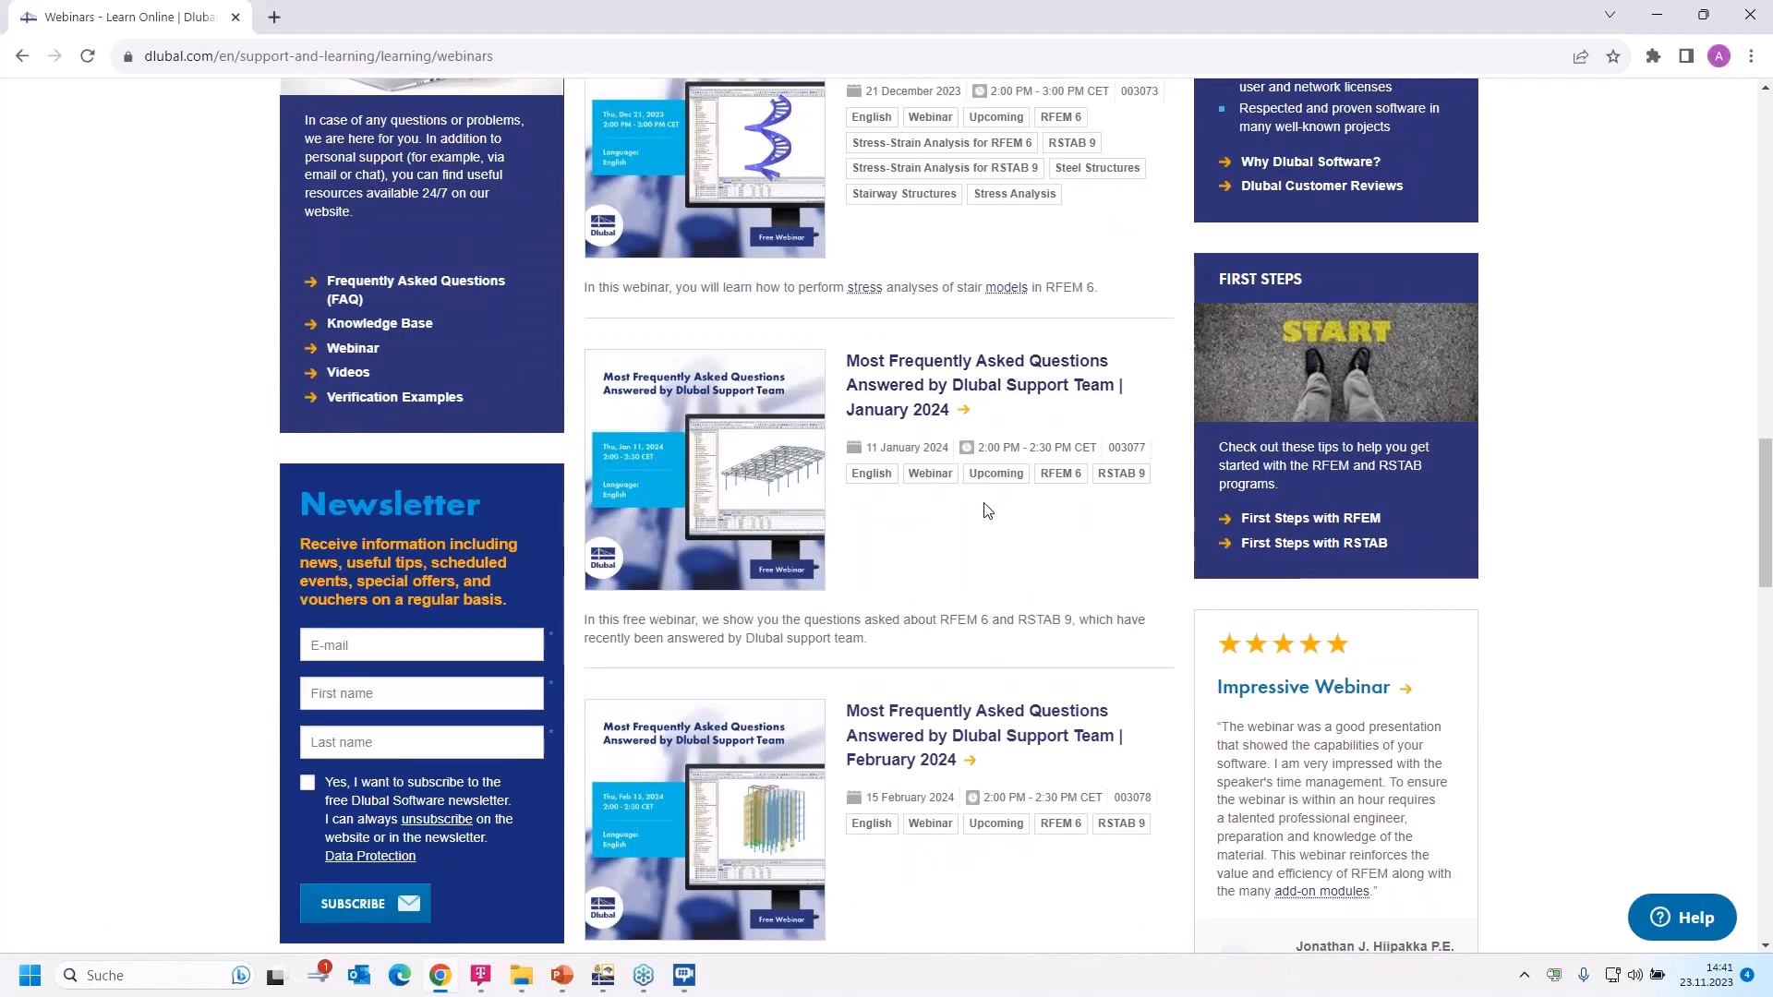
{"action": "scroll", "coordinate": [986, 511], "scroll_direction": "down", "scroll_amount": 6}
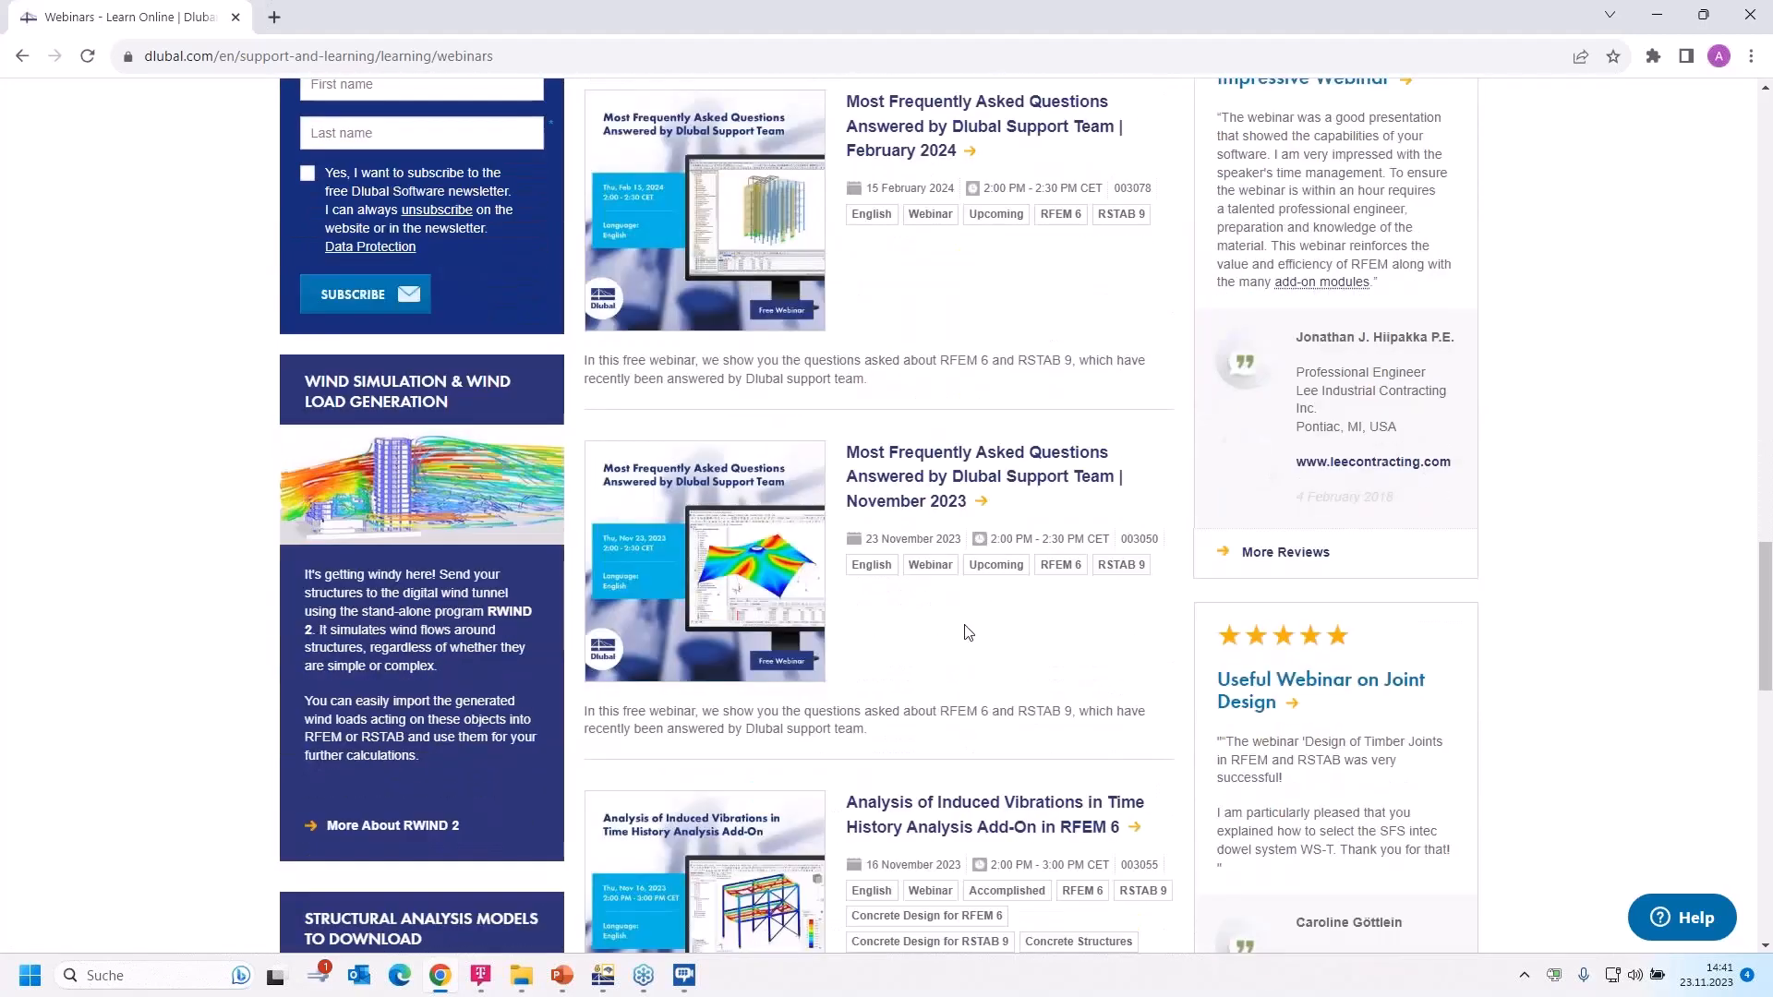
Step: Open the November 2023 Most Frequently Asked Questions webinar page and examine its presentation slides link and Models to Download
{"action": "left_click", "coordinate": [911, 482]}
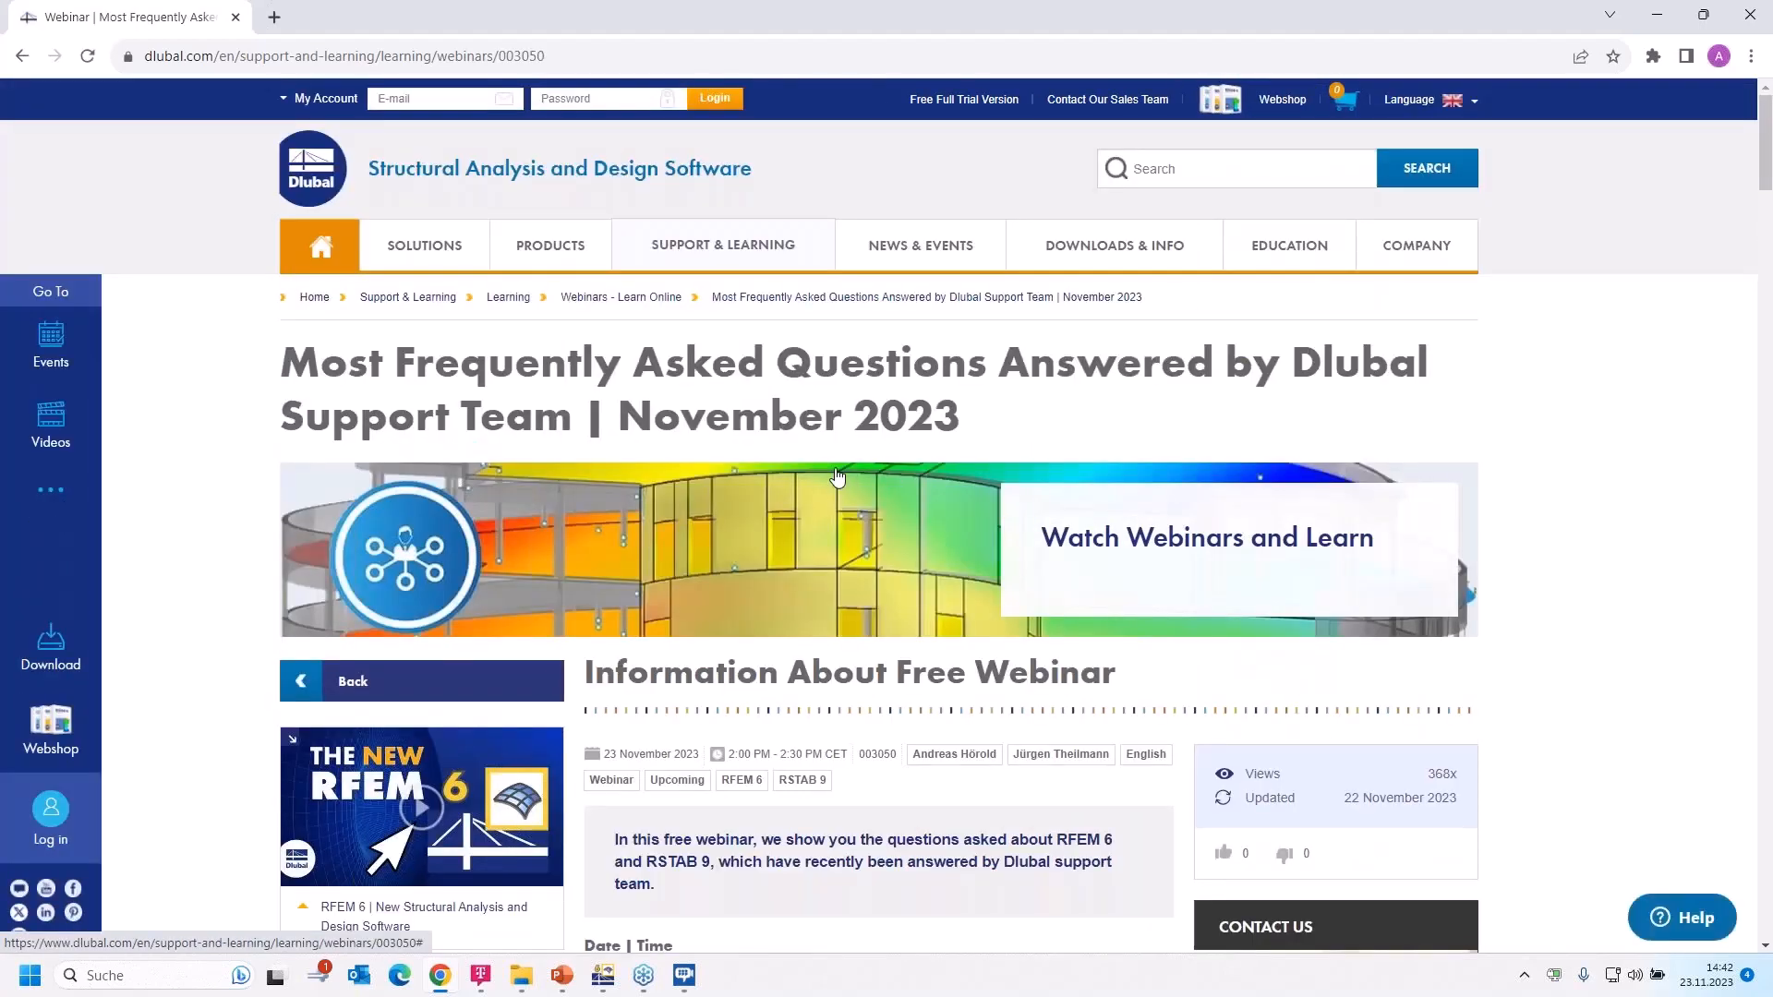
{"action": "scroll", "coordinate": [785, 369], "scroll_direction": "down", "scroll_amount": 2}
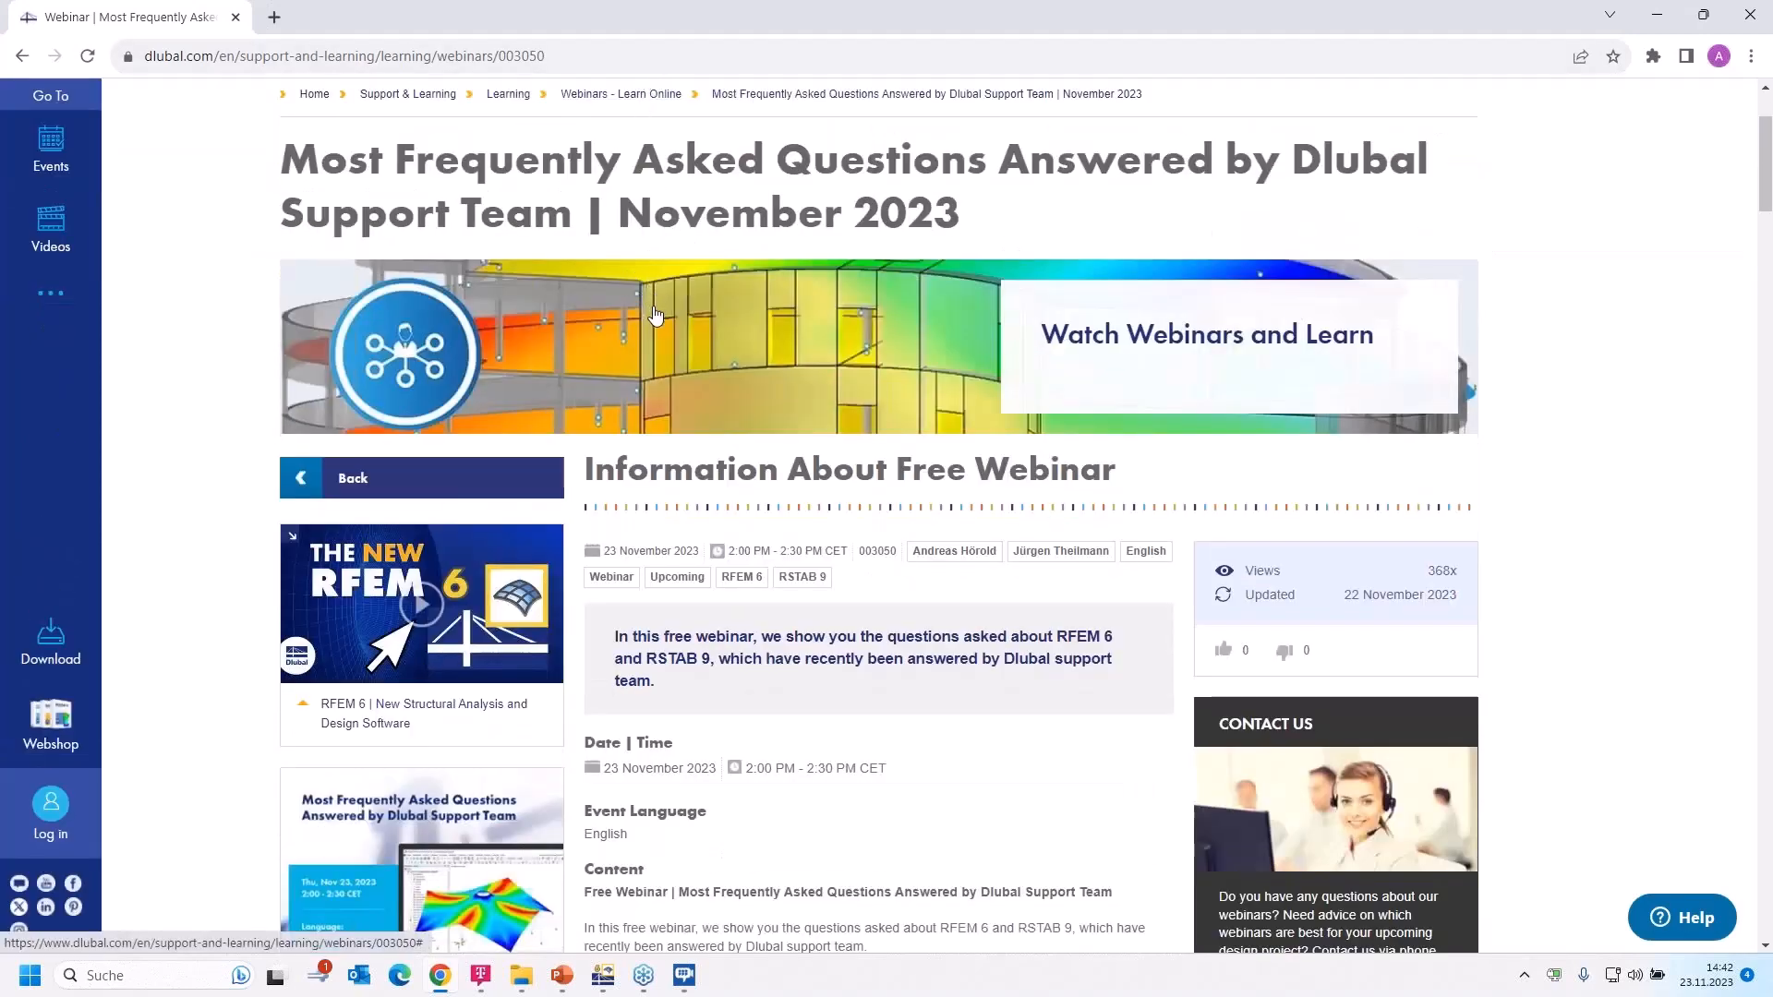
{"action": "scroll", "coordinate": [792, 376], "scroll_direction": "down", "scroll_amount": 2}
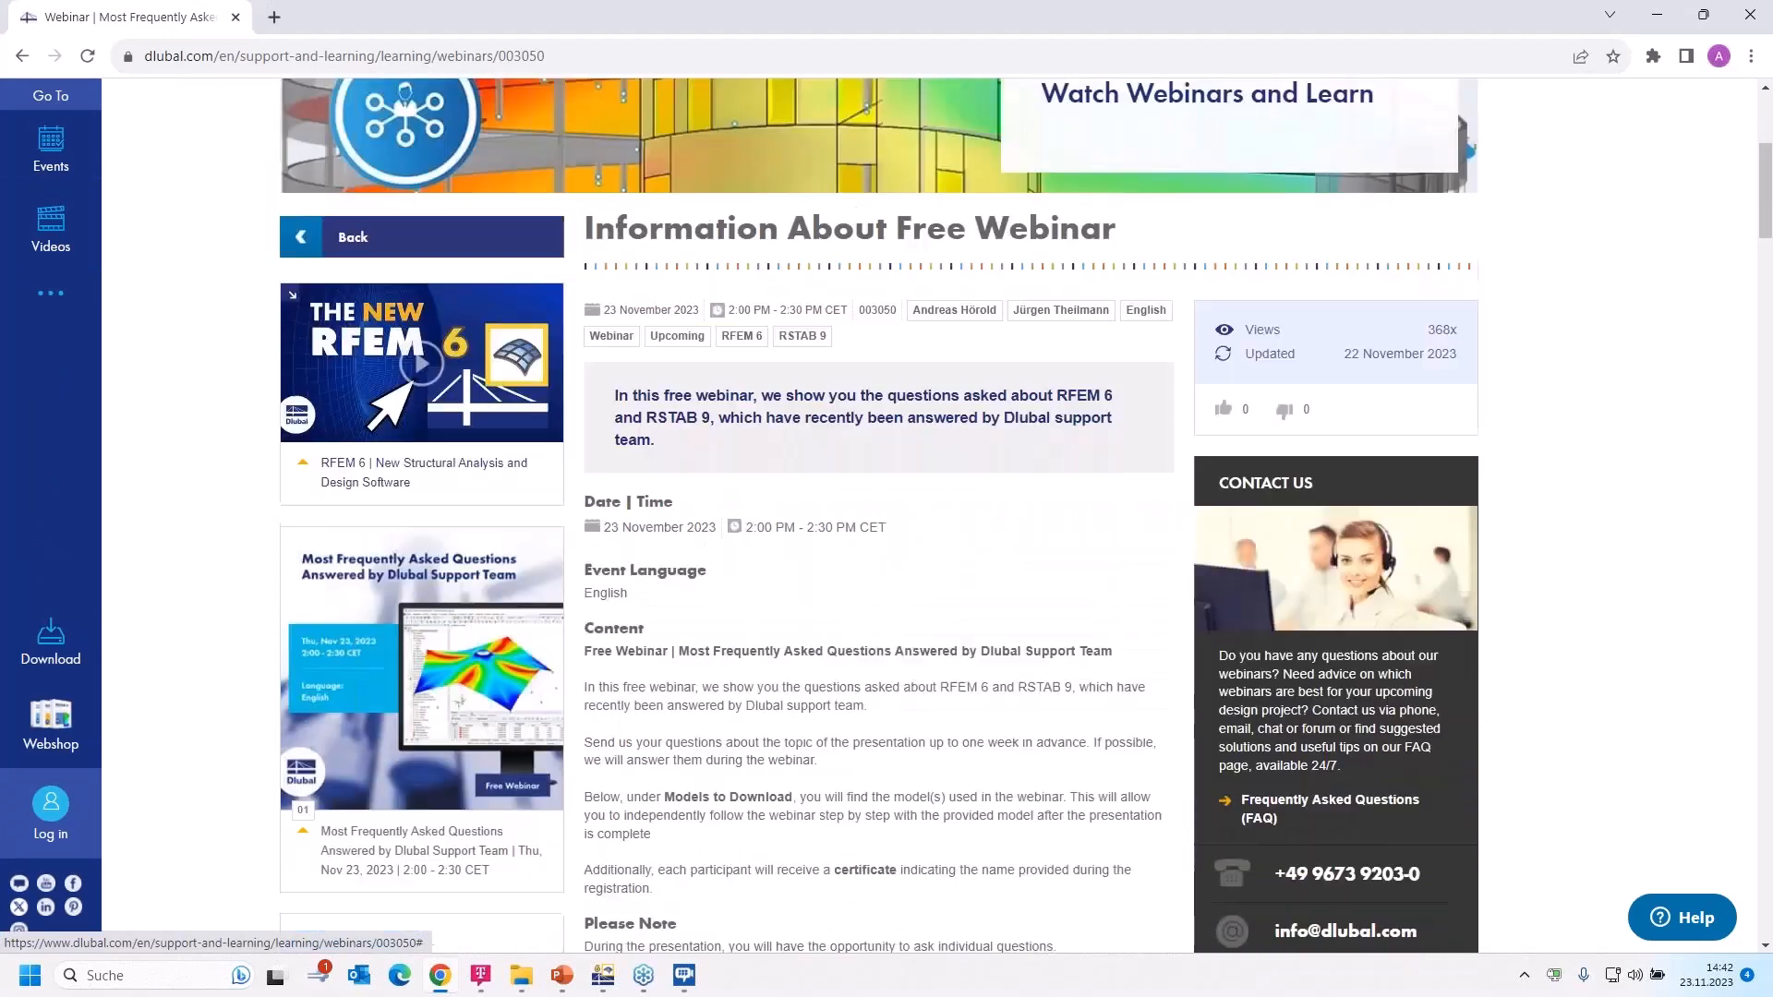
{"action": "scroll", "coordinate": [879, 515], "scroll_direction": "down", "scroll_amount": 2}
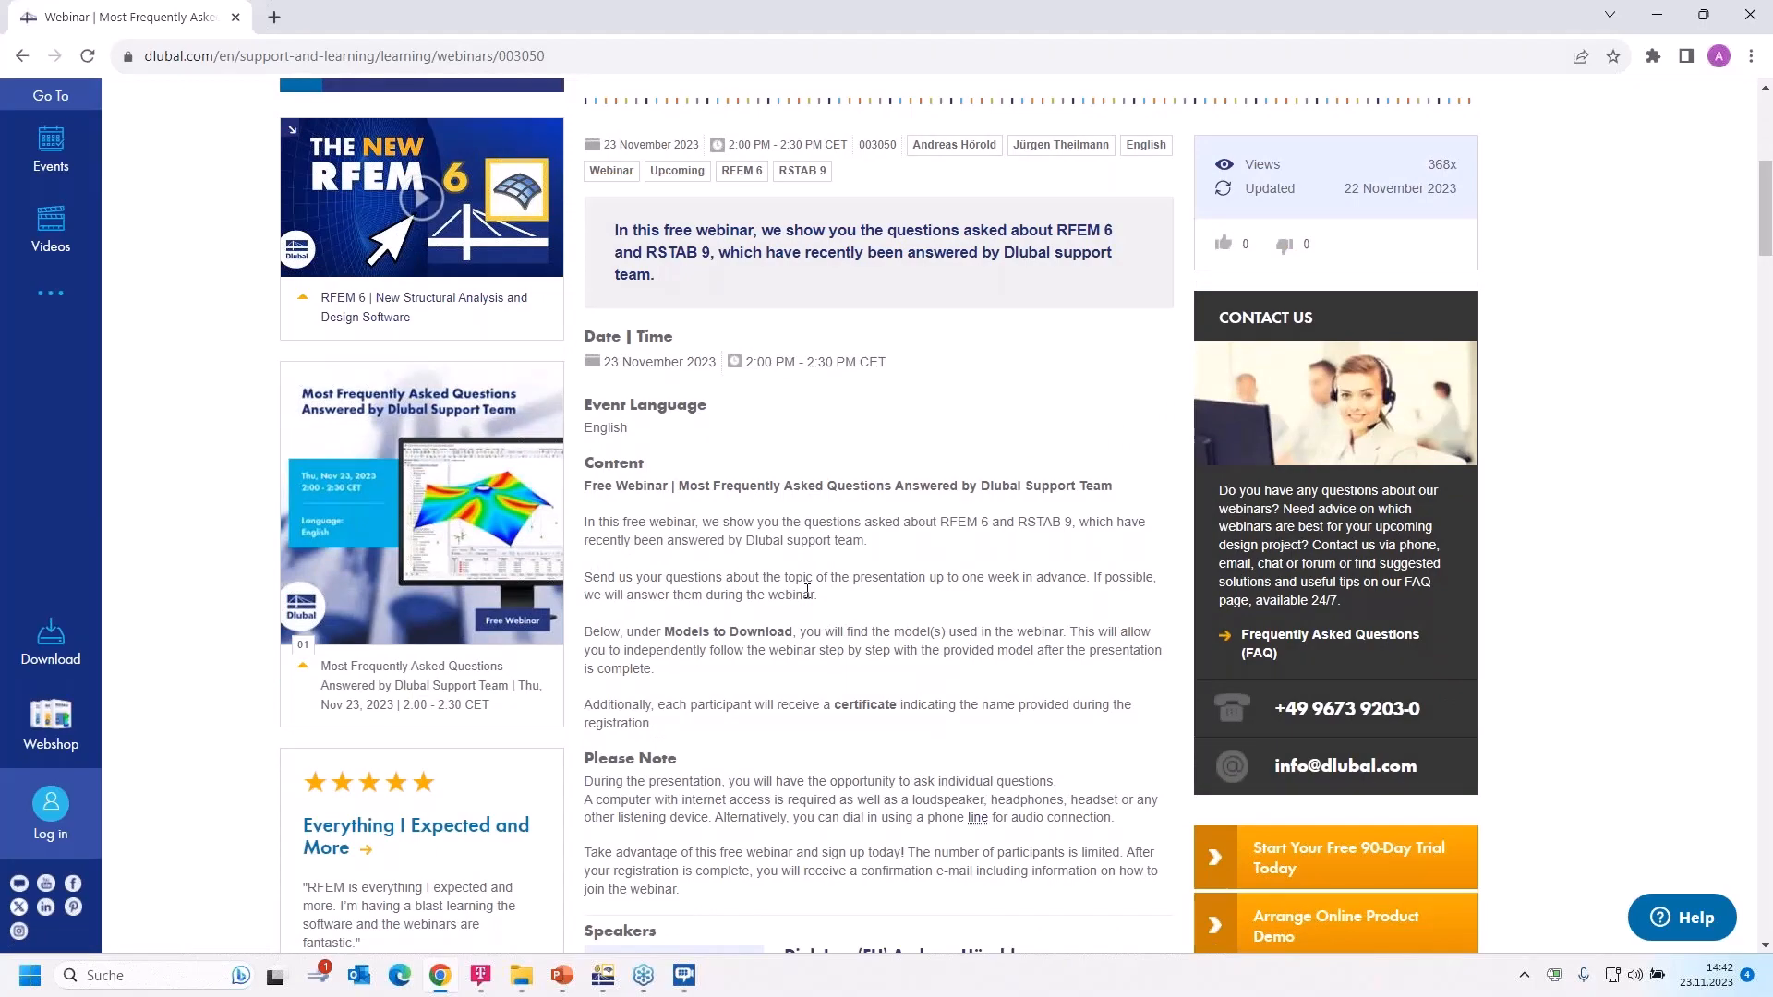
{"action": "scroll", "coordinate": [807, 591], "scroll_direction": "down", "scroll_amount": 3}
{"action": "scroll", "coordinate": [813, 586], "scroll_direction": "up", "scroll_amount": 4}
{"action": "scroll", "coordinate": [832, 572], "scroll_direction": "down", "scroll_amount": 8}
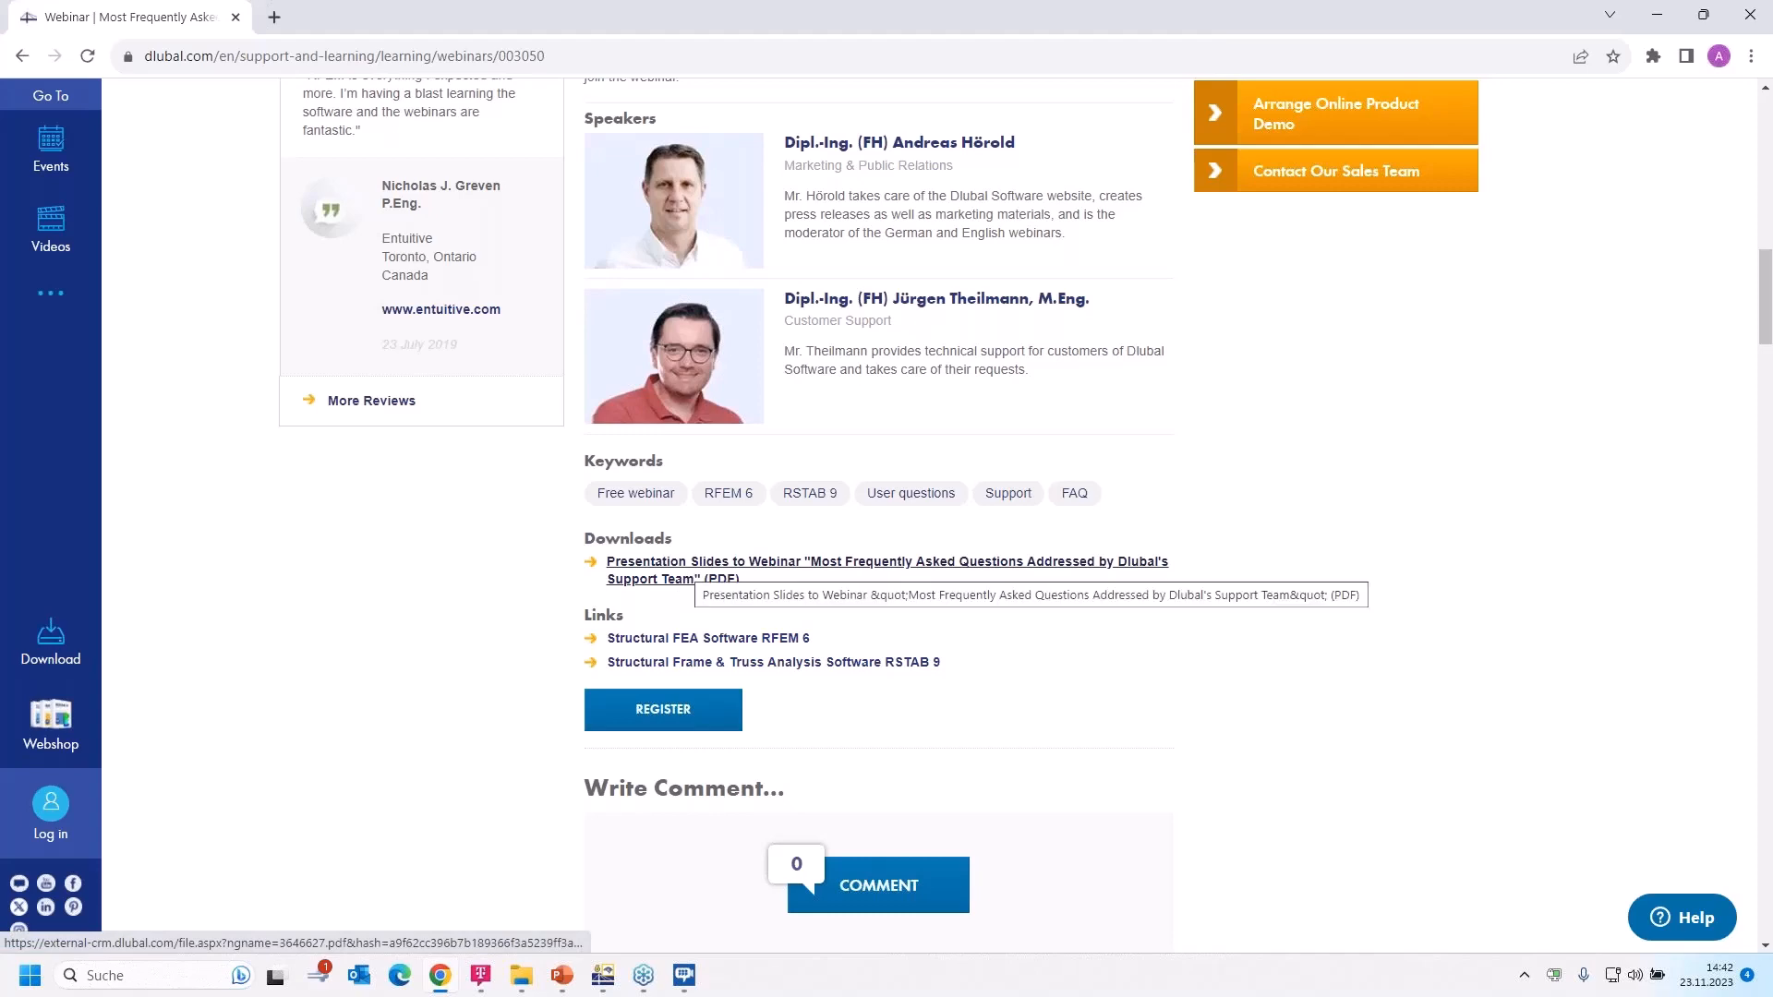
{"action": "scroll", "coordinate": [665, 572], "scroll_direction": "down", "scroll_amount": 15}
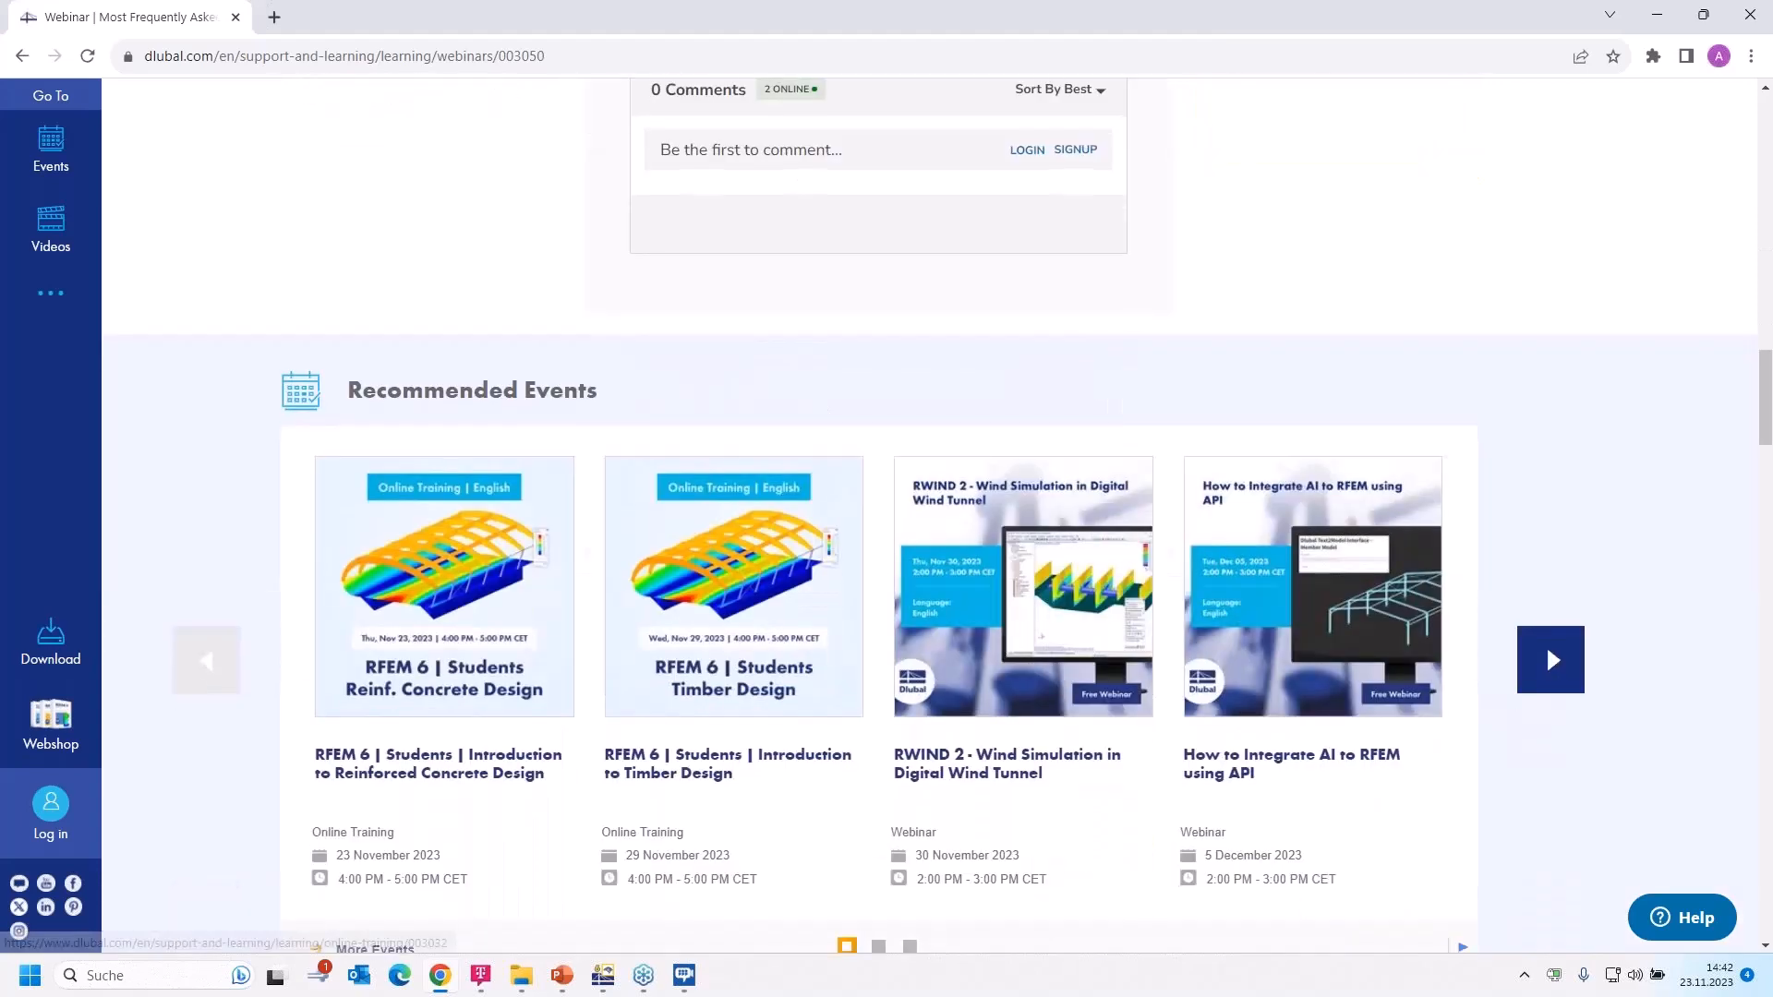
{"action": "scroll", "coordinate": [683, 572], "scroll_direction": "down", "scroll_amount": 3}
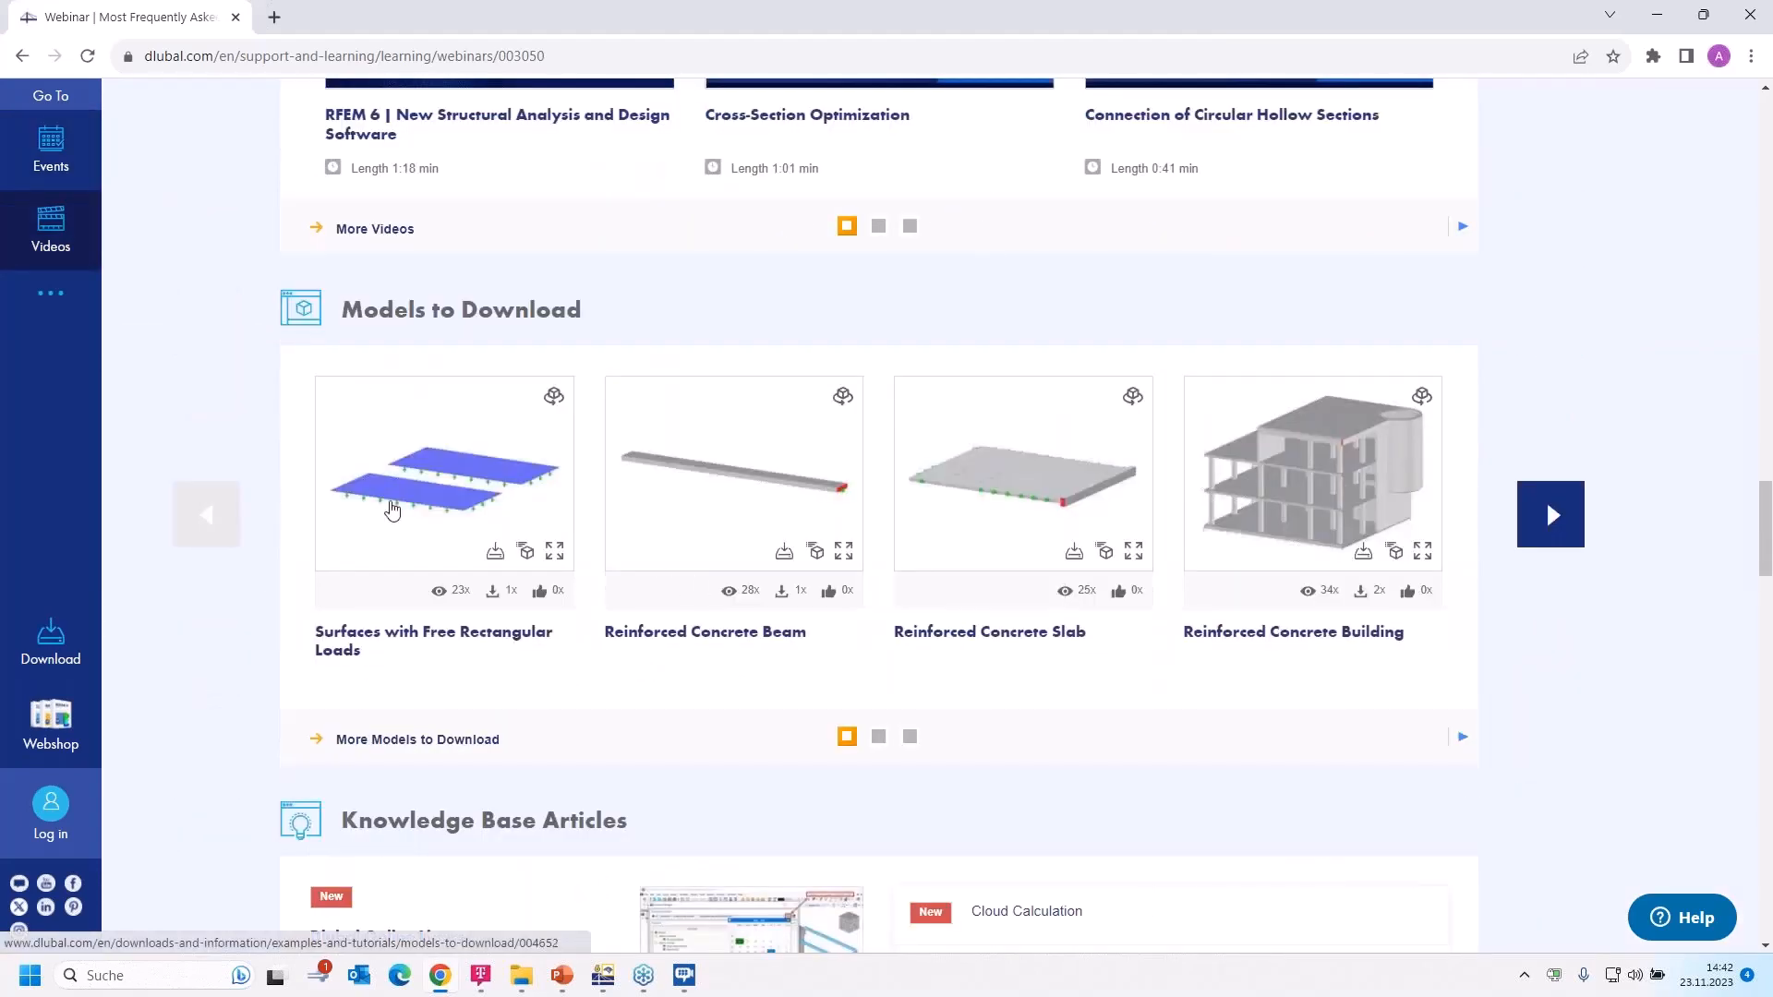